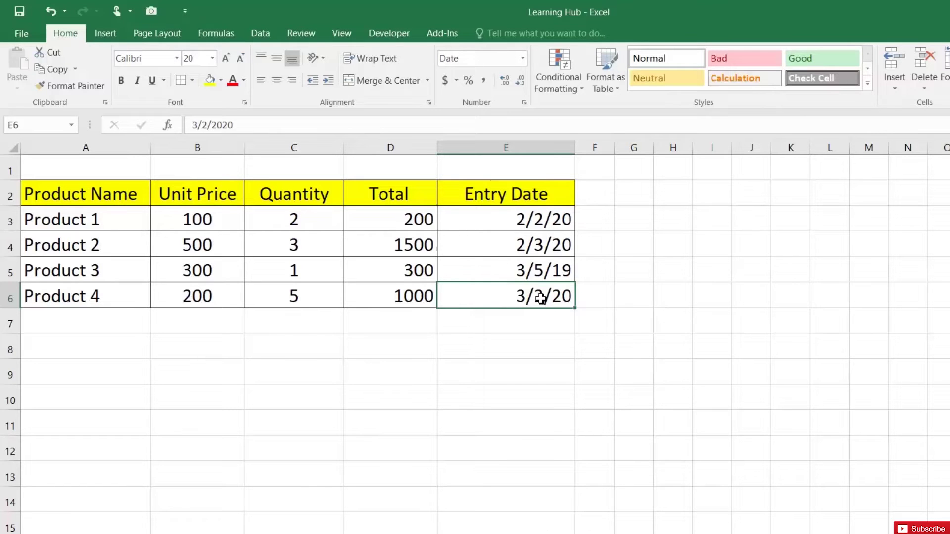
- View the options for Product 4's entry date in E6, then switch to Windows Settings
right_click(540, 299)
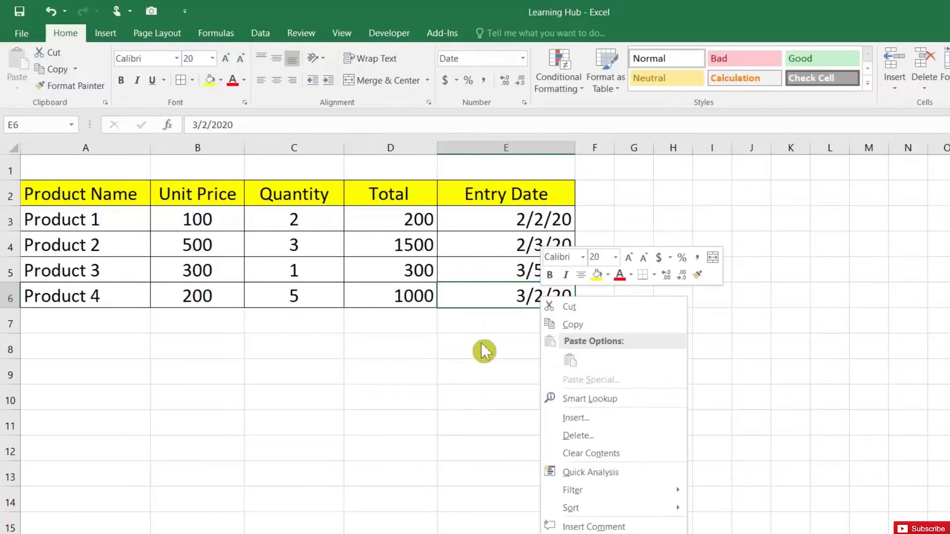
click(477, 302)
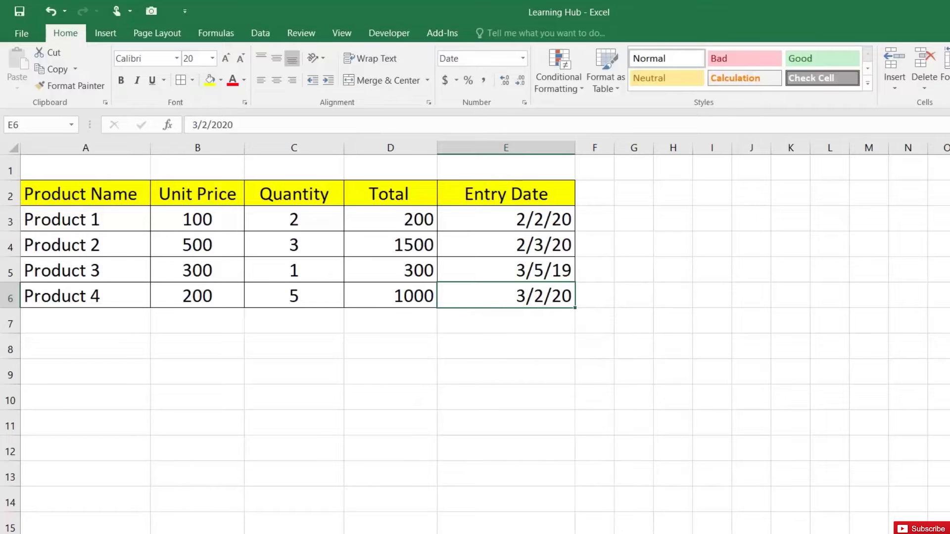
click(239, 525)
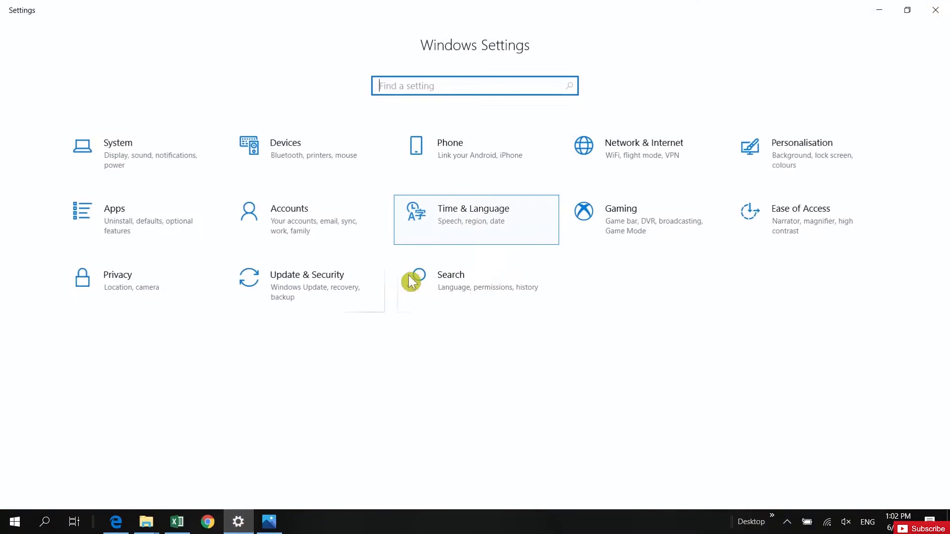
- Set the Windows short date format to dd-MM-yyyy in the regional format settings
click(477, 231)
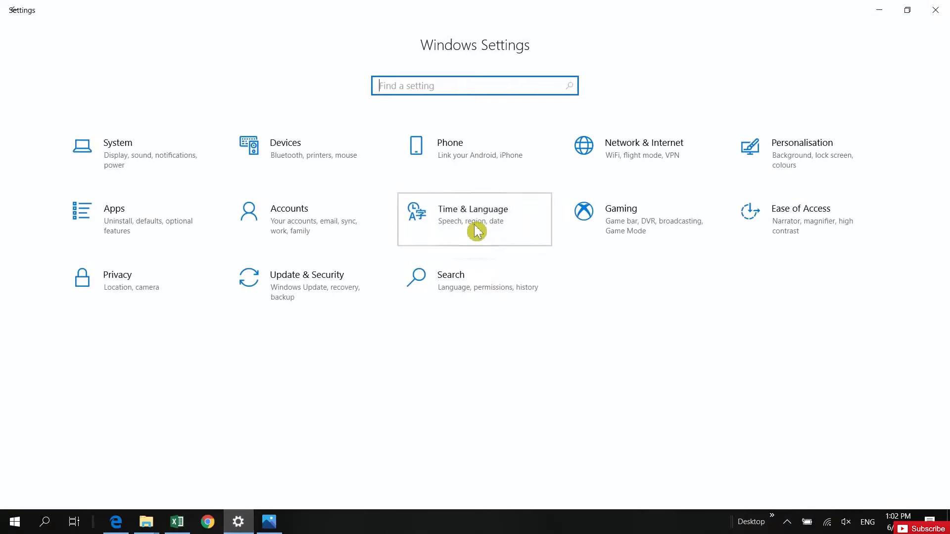
click(805, 92)
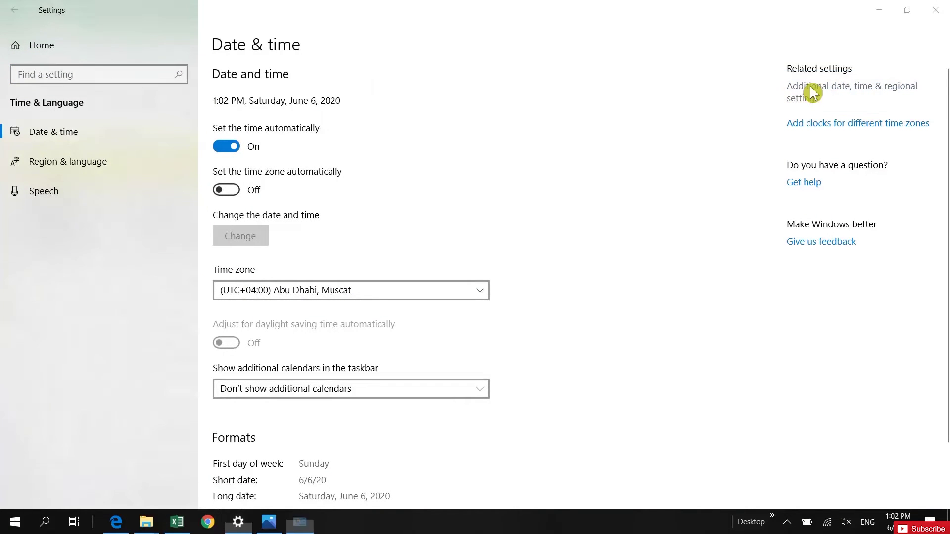
click(405, 185)
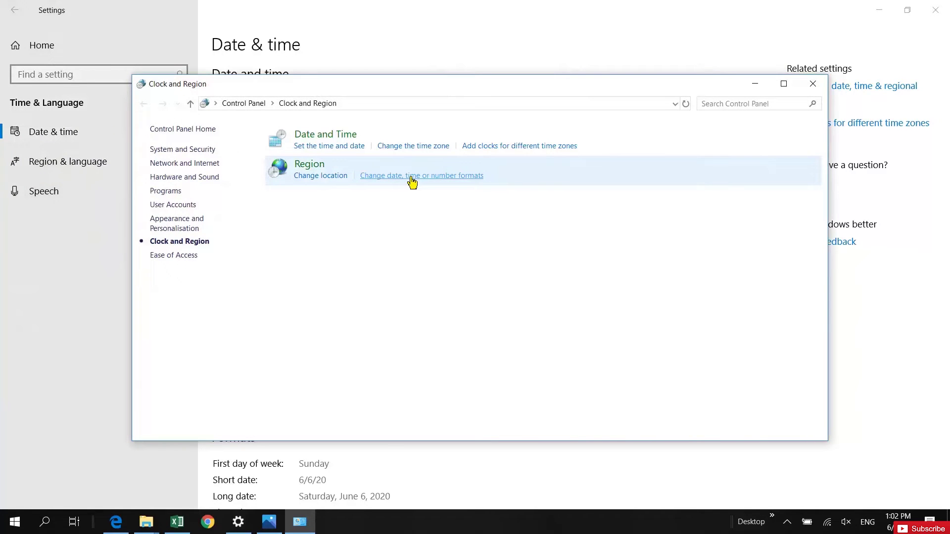
click(252, 362)
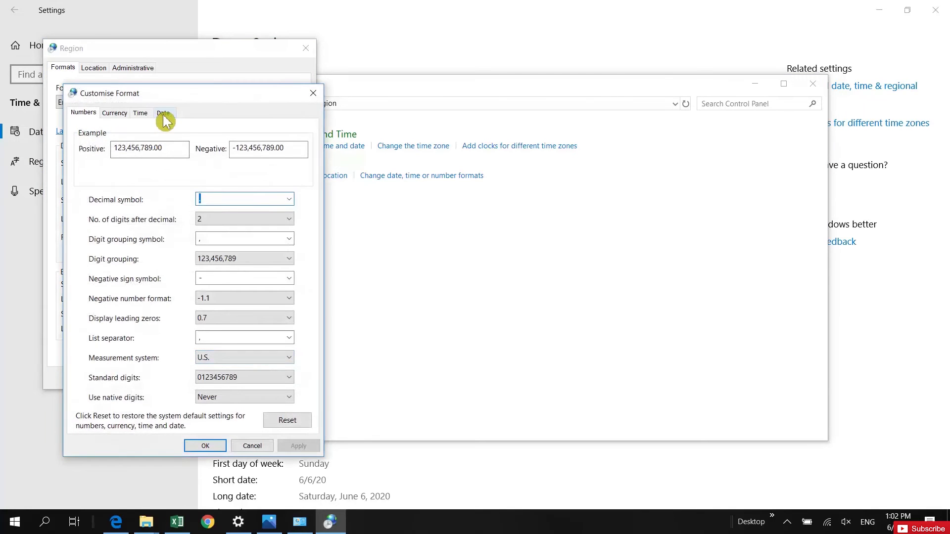
click(164, 114)
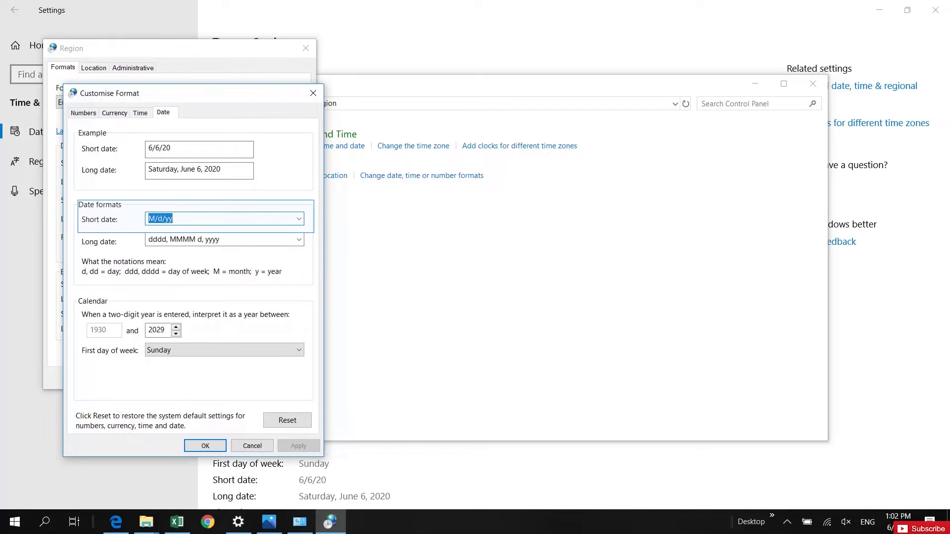
text(DD-MM-YYYY)
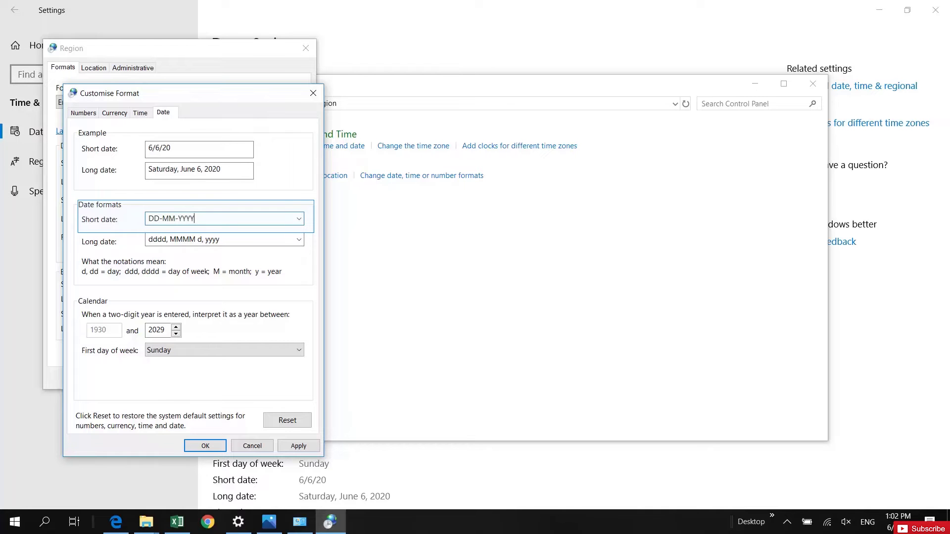
click(298, 446)
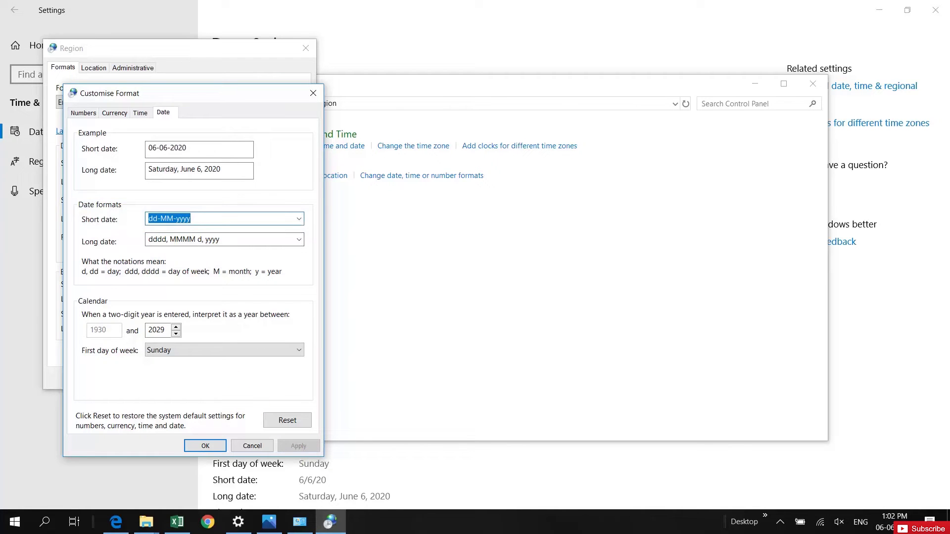
click(199, 446)
- Close the region, Control Panel and Settings windows to return to Excel
click(180, 379)
click(817, 85)
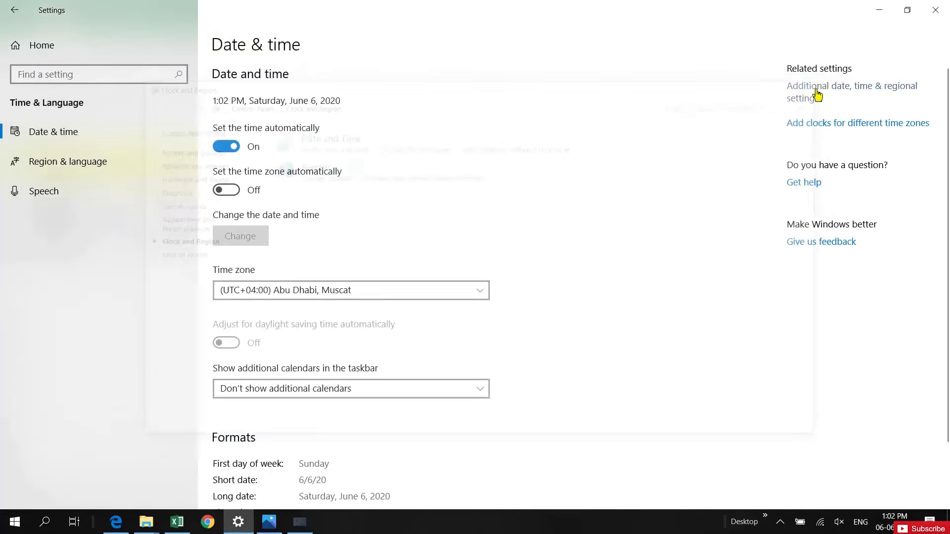
click(934, 10)
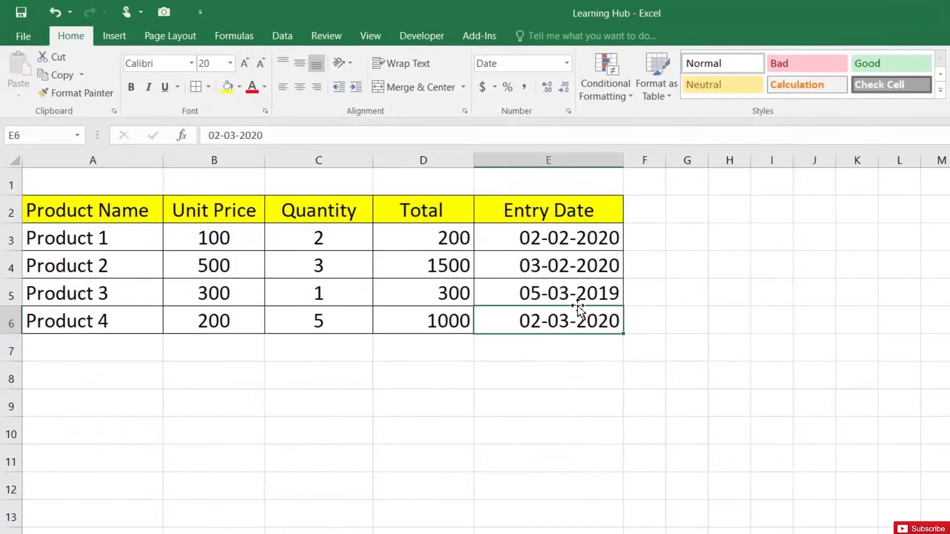
- Check the reformatted entry dates, then enter 01/JAN/2019 in E8 so it shows 01-01-2019
drag(569, 245, 572, 297)
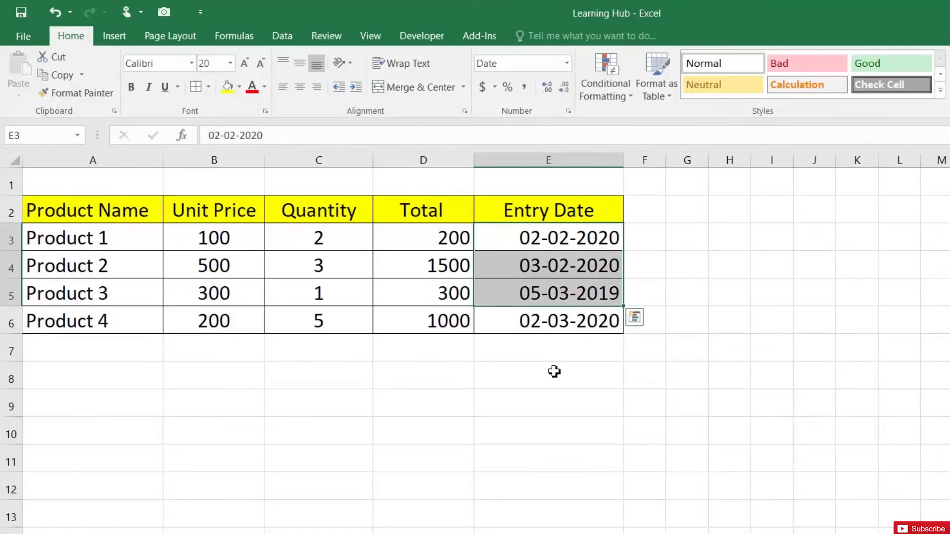
click(554, 366)
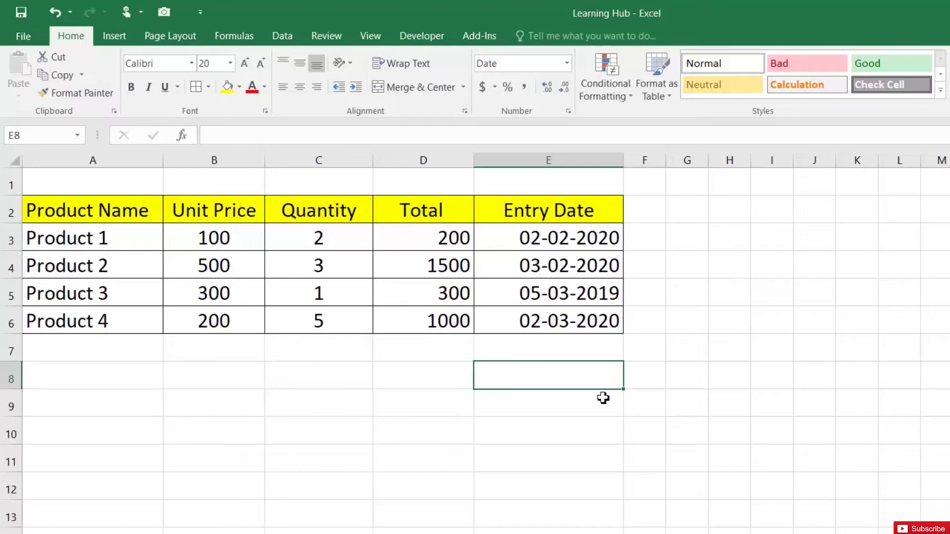
text(01/JAN/2019)
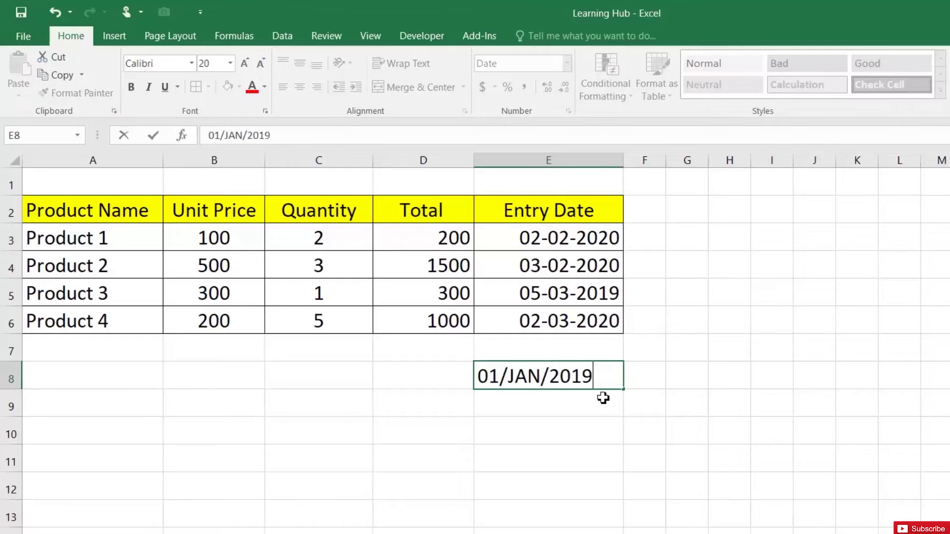
key(Return)
click(534, 376)
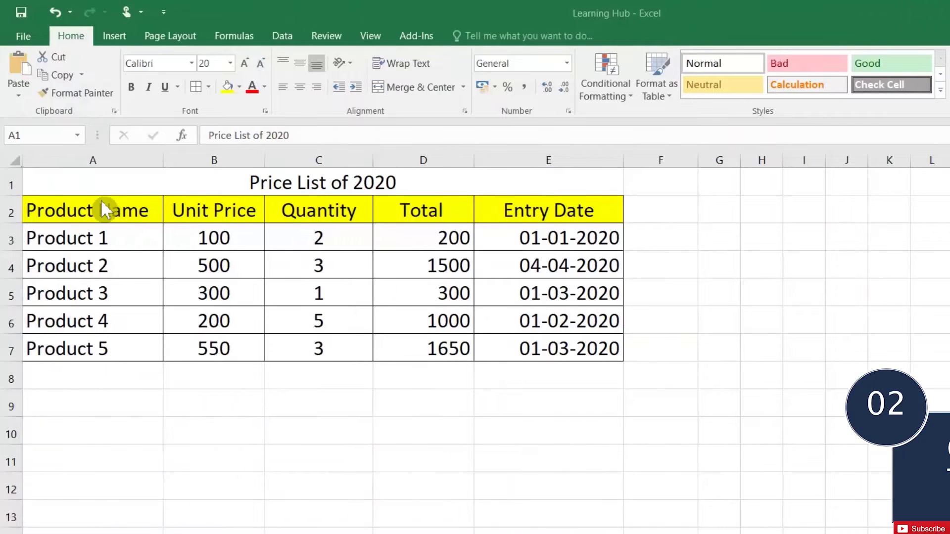
- Convert the price list range A2:E7 into a table with headers
drag(112, 218, 503, 348)
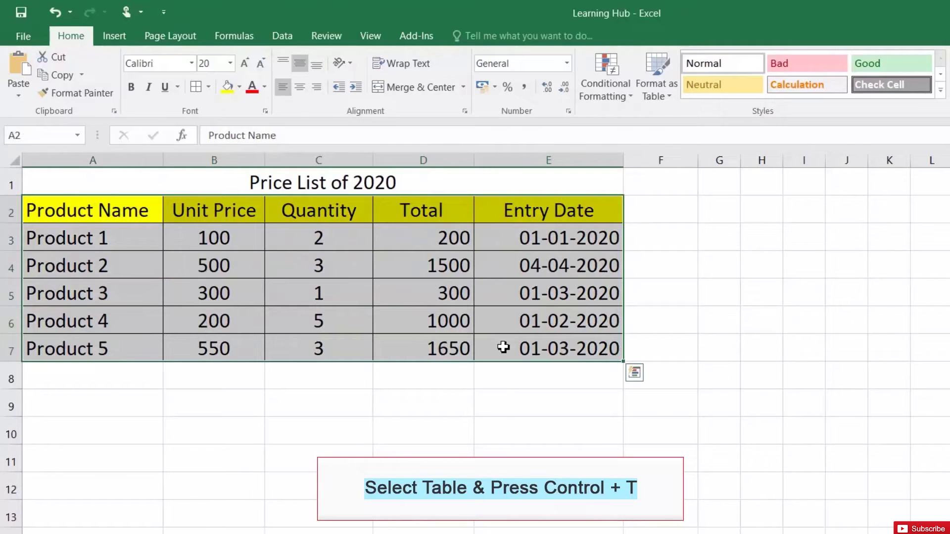
key(ctrl+t)
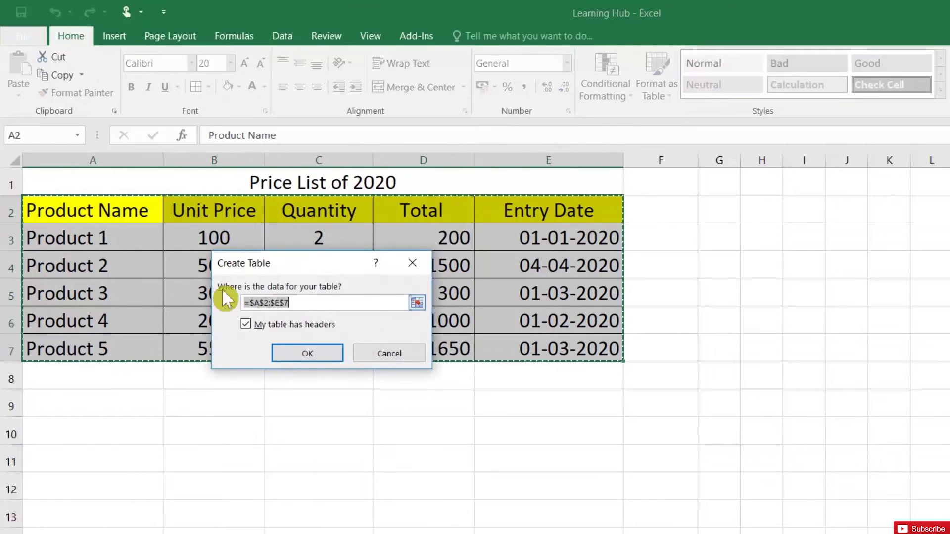
click(317, 356)
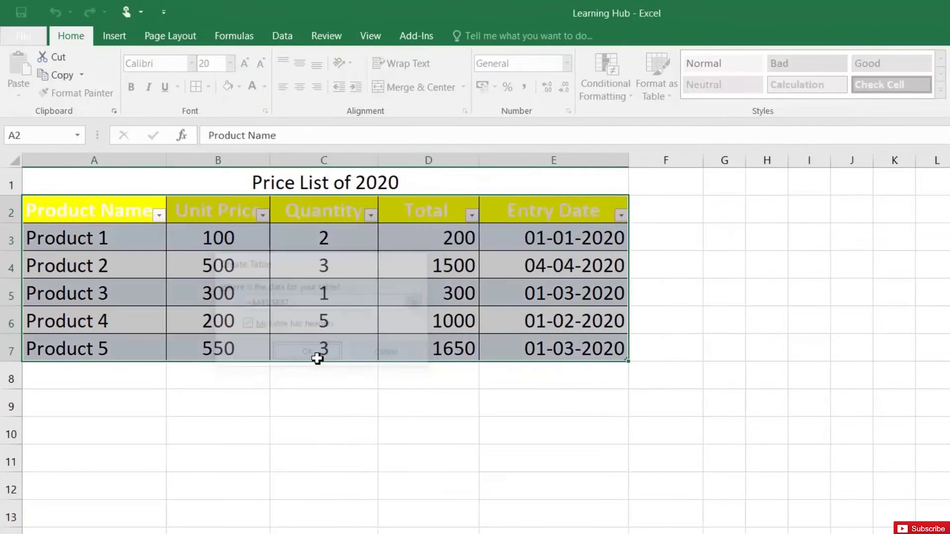
click(246, 311)
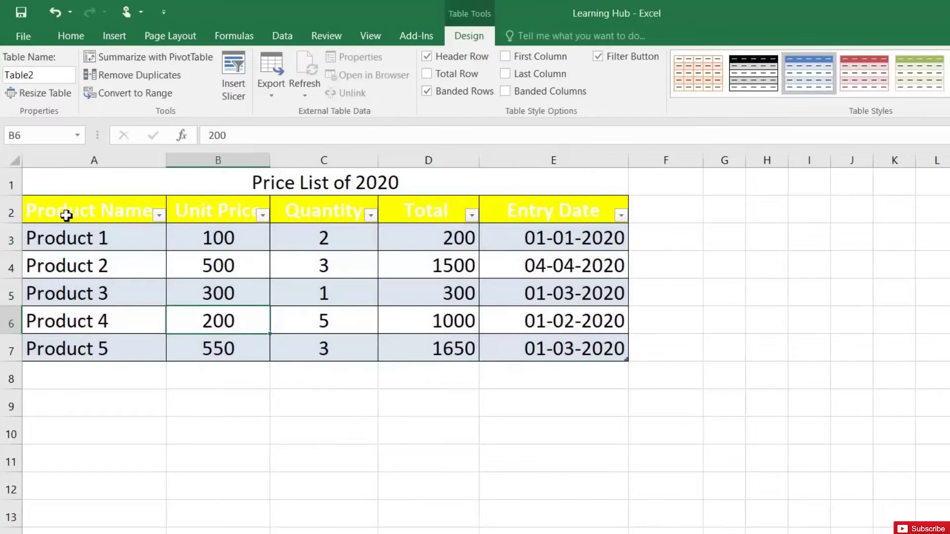
- Make the header row A2:E2 text red
click(69, 213)
drag(218, 210, 494, 209)
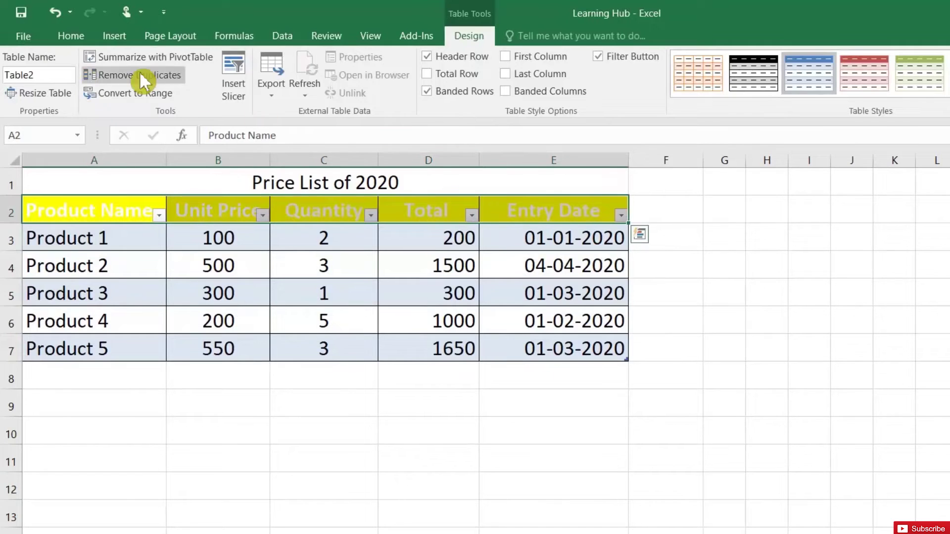
click(79, 36)
click(252, 89)
click(261, 257)
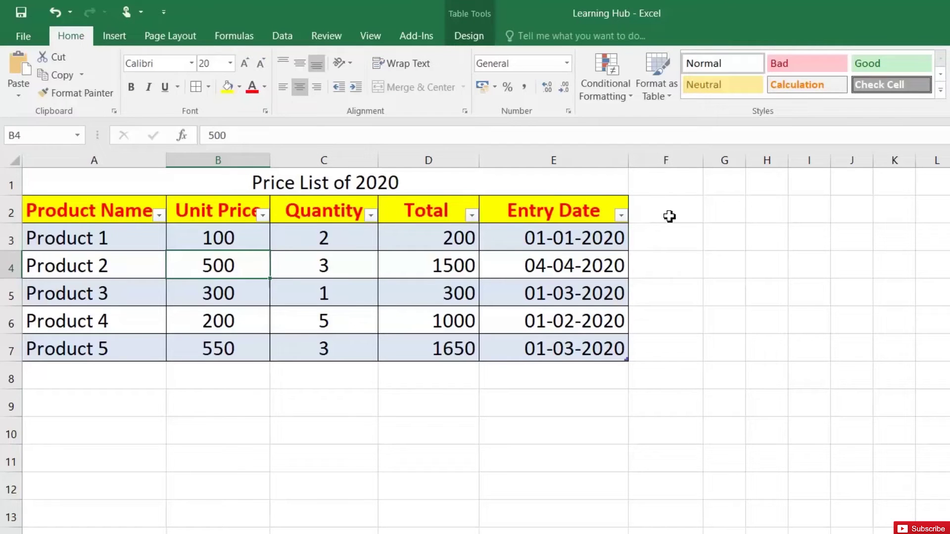
click(671, 240)
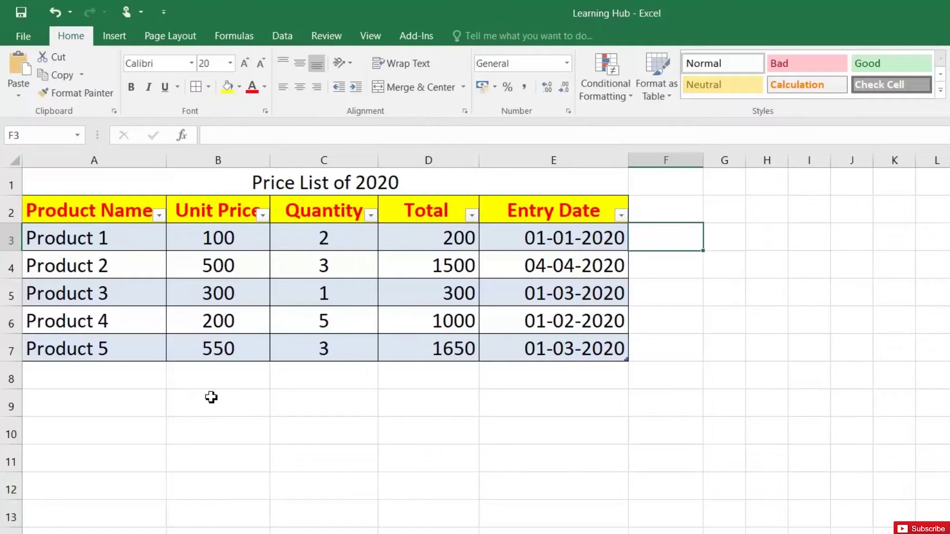
- Add Product 6 in A8 with unit price 400, extending the table to row 8
double_click(54, 371)
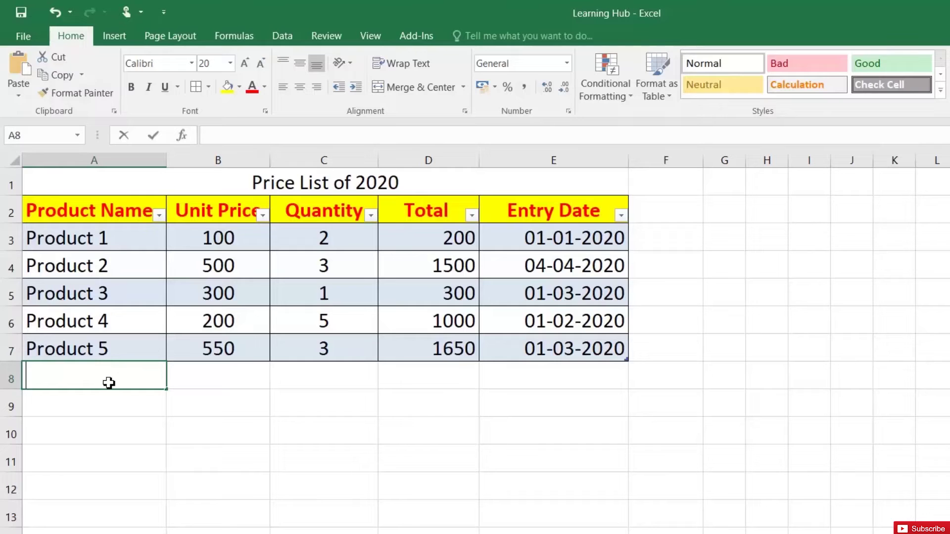
text(Pro)
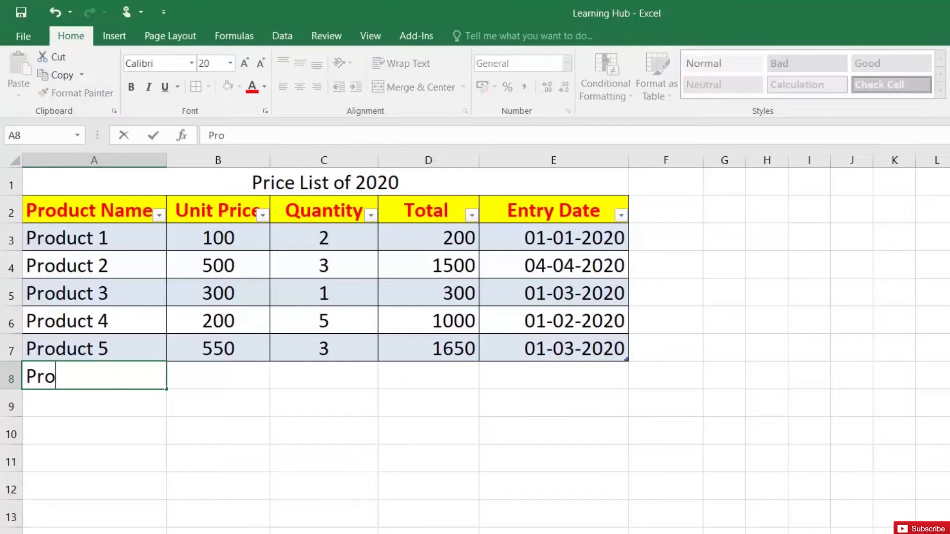
text(duct 6)
key(Tab)
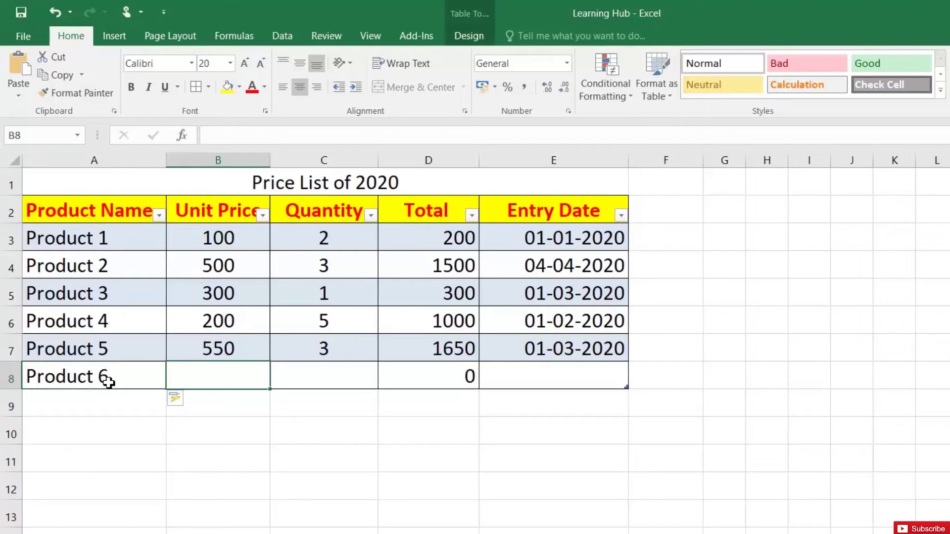
text(400)
key(Return)
- Enter quantity 5 in C8 and confirm D8's Total formula gives 2000
key(Up)
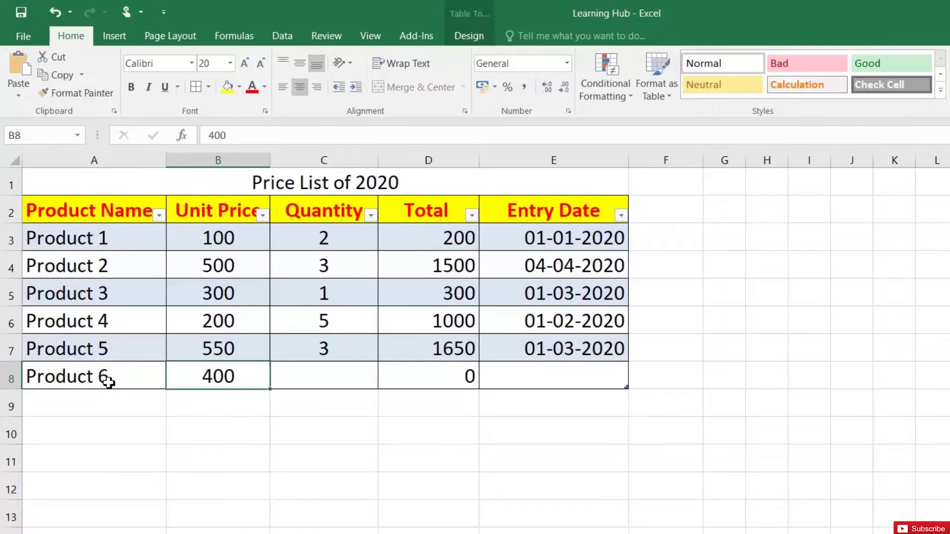
key(Right)
text(5)
key(Return)
key(Up)
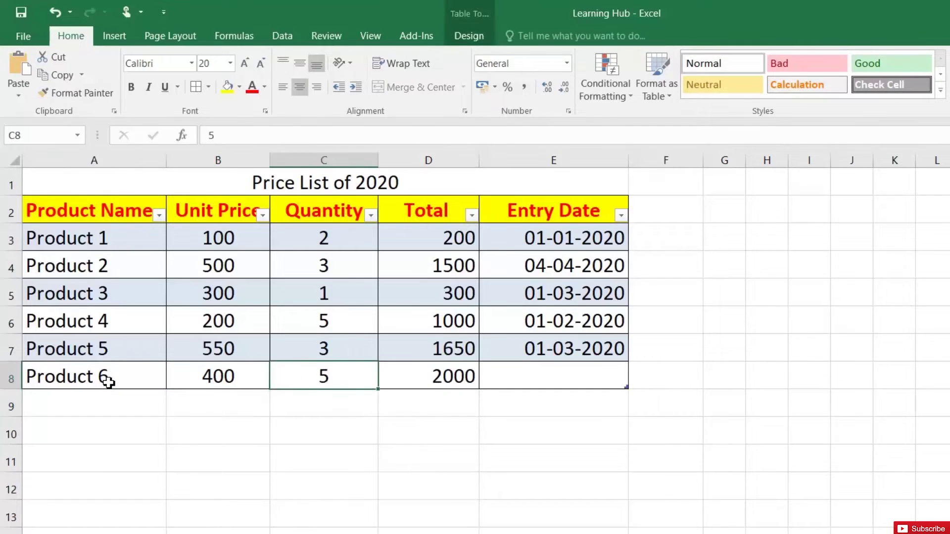
key(Right)
key(Up)
key(Down)
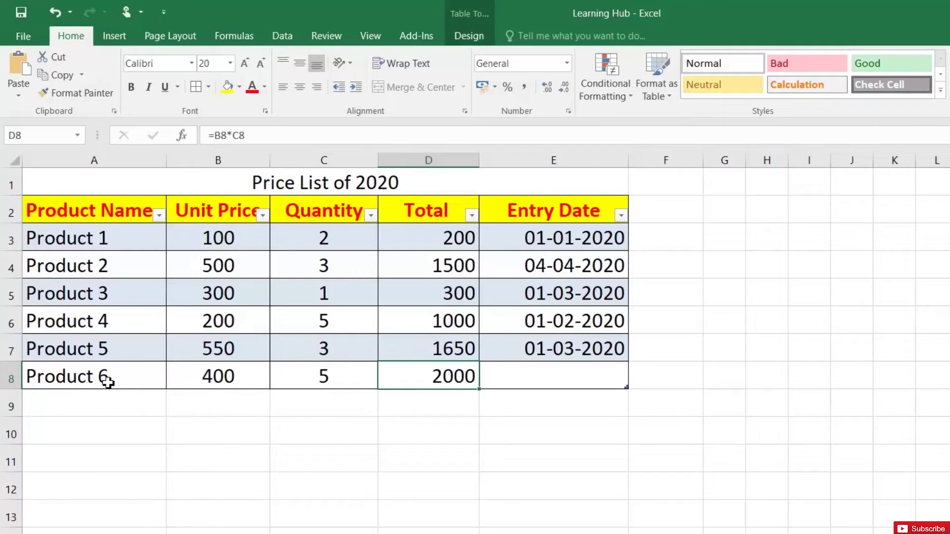
key(Right)
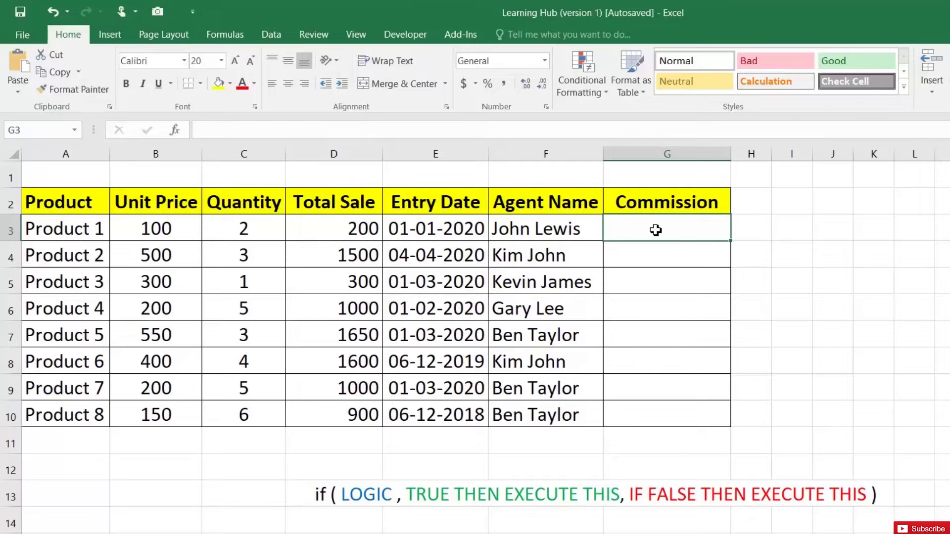
double_click(349, 495)
drag(340, 495, 861, 495)
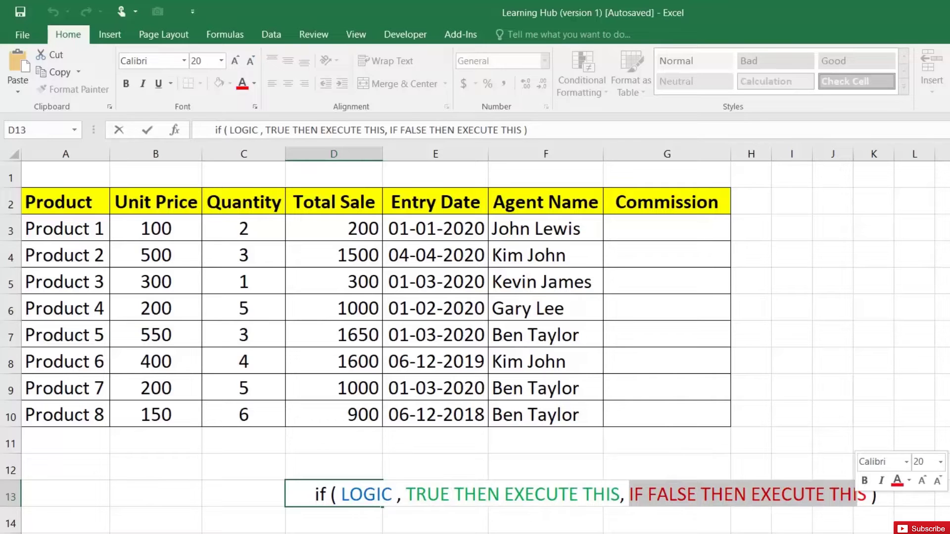
key(Escape)
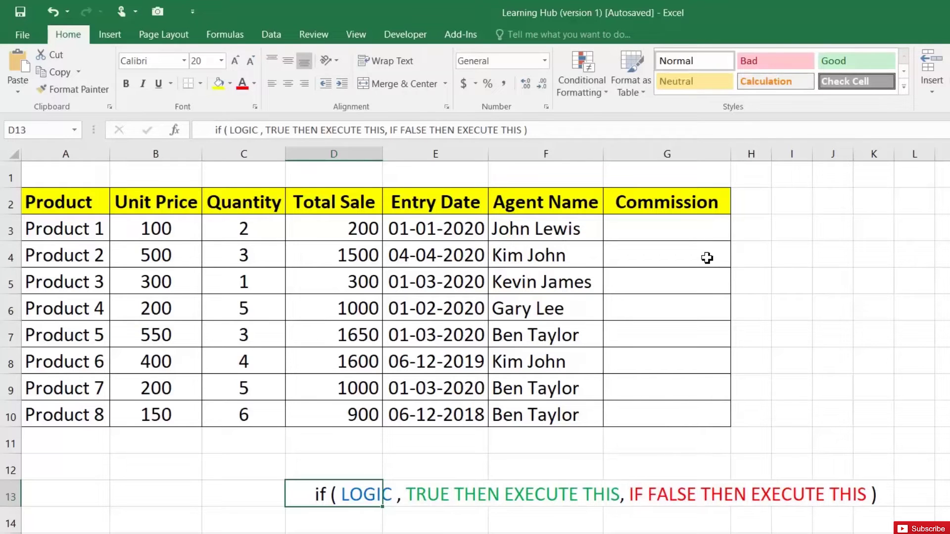
click(688, 230)
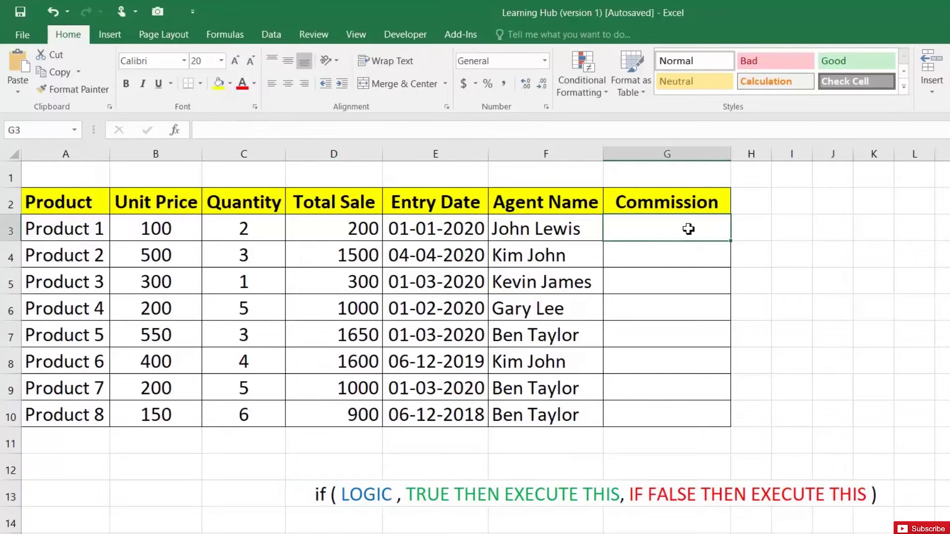
click(366, 230)
click(640, 236)
- Build the formula =IF(D3<=1000,D3*0.1,D3*0.2) in G3
key(F2)
text(=if)
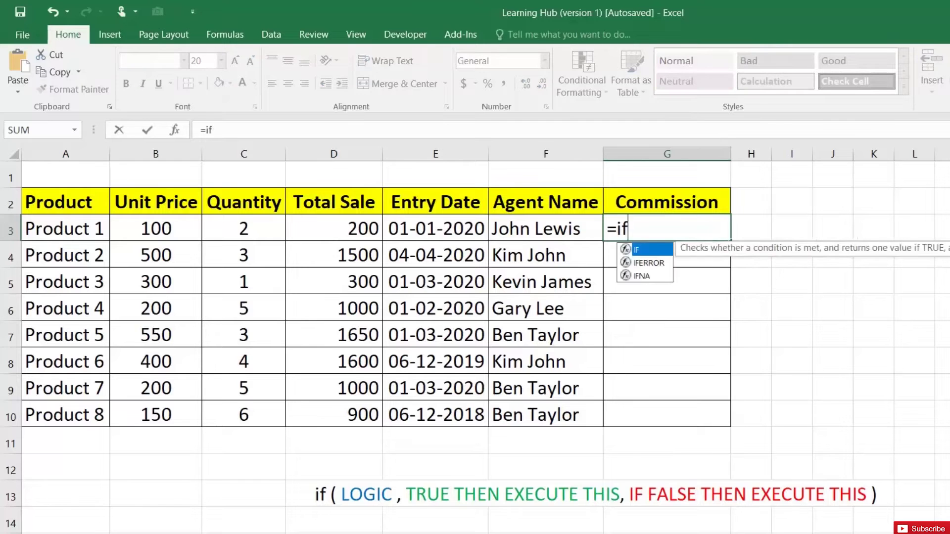
text(()
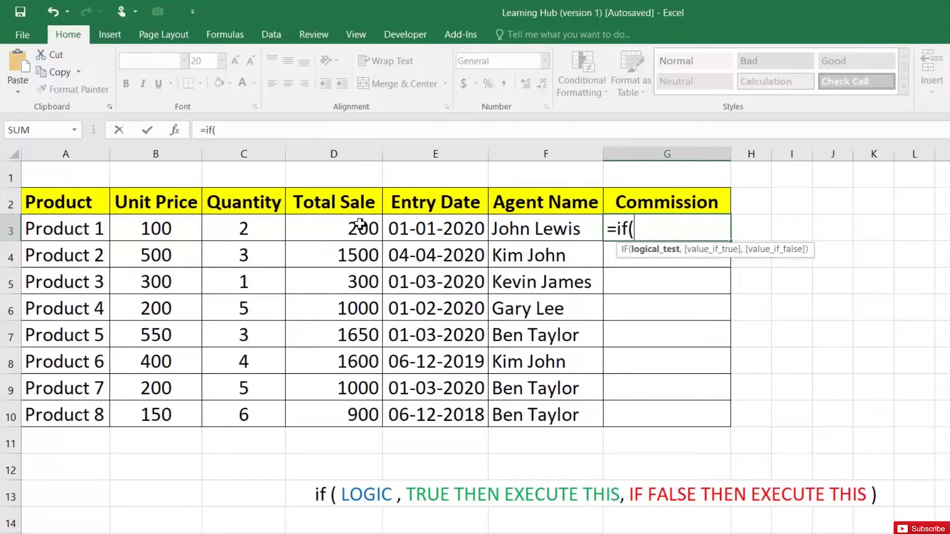
click(356, 232)
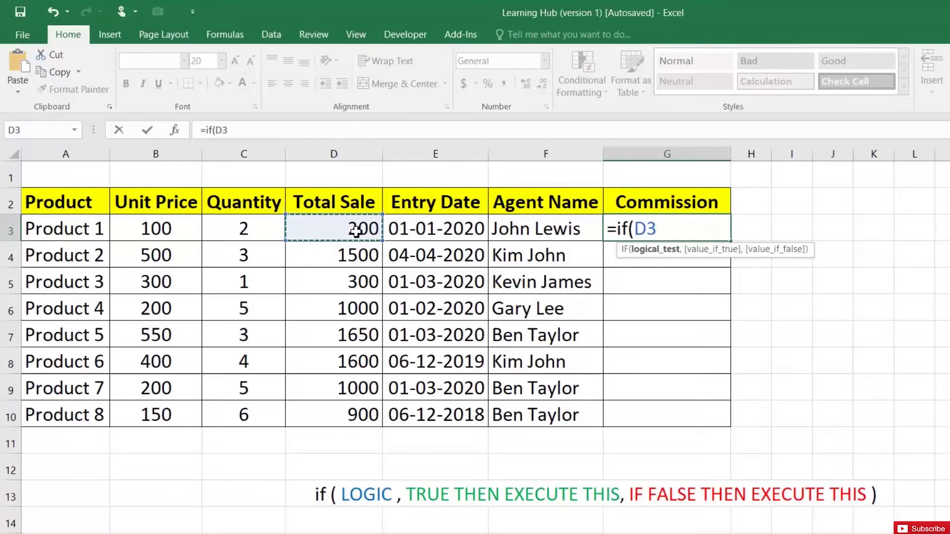
text(,)
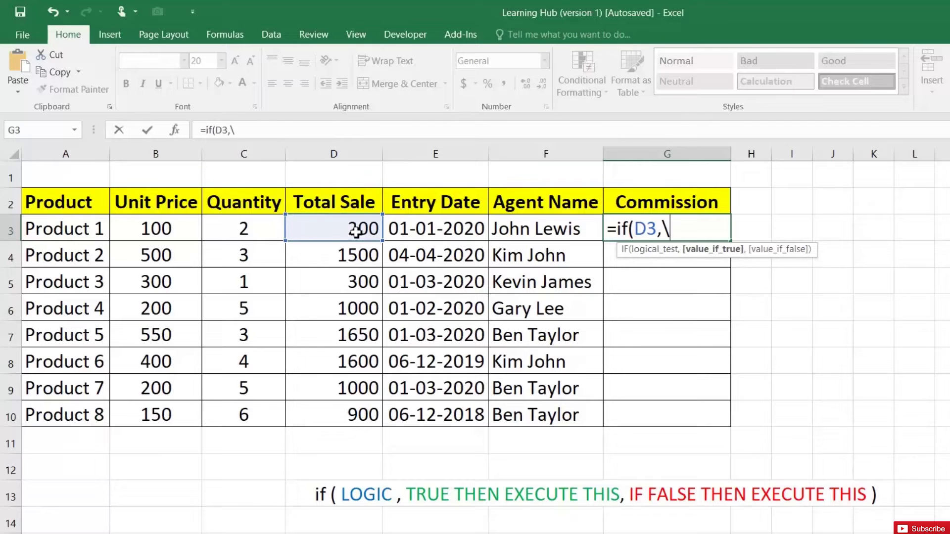
key(BackSpace)
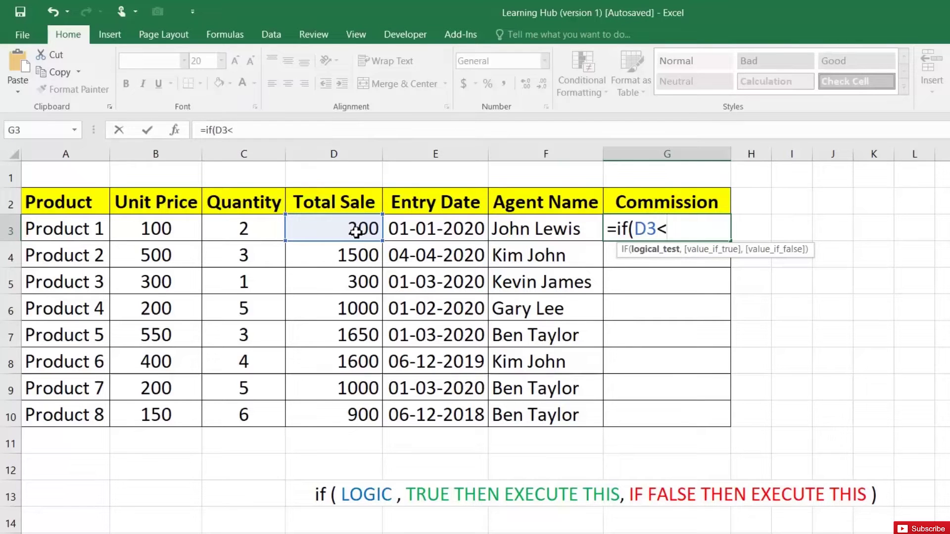
text(<=1000,)
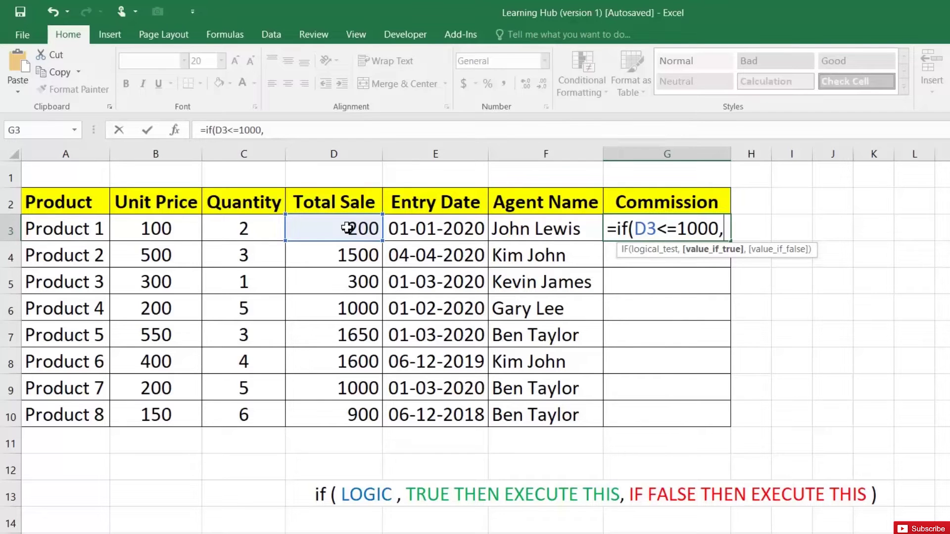
click(347, 227)
text(*0.1)
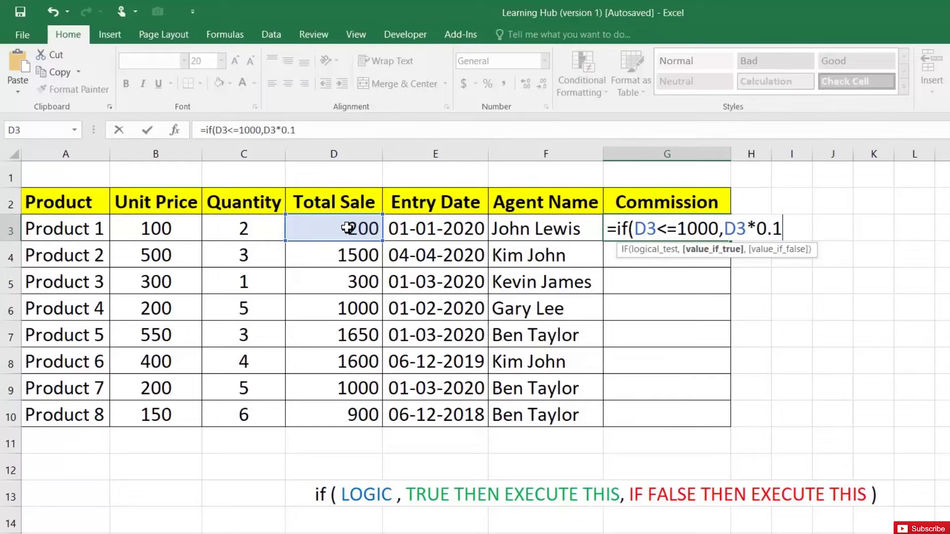
text(,)
click(330, 235)
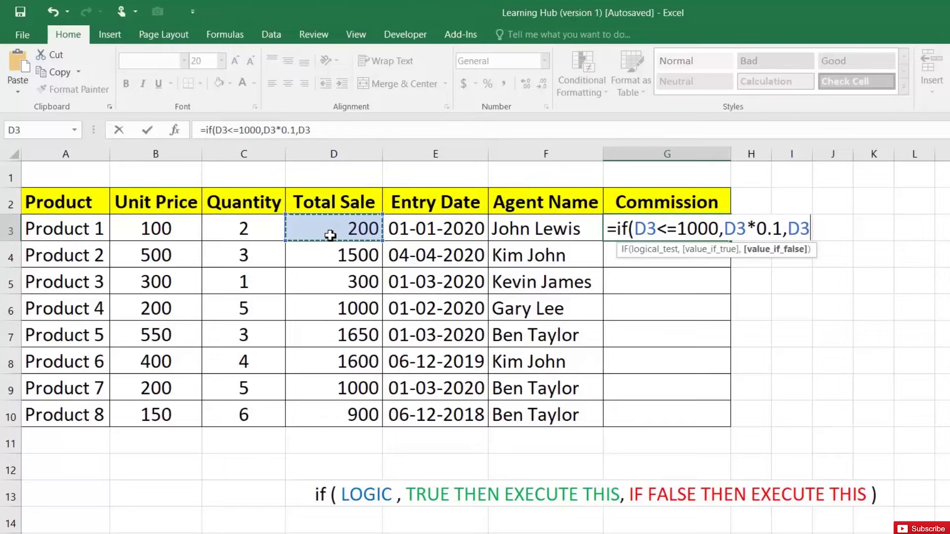
text(*0)
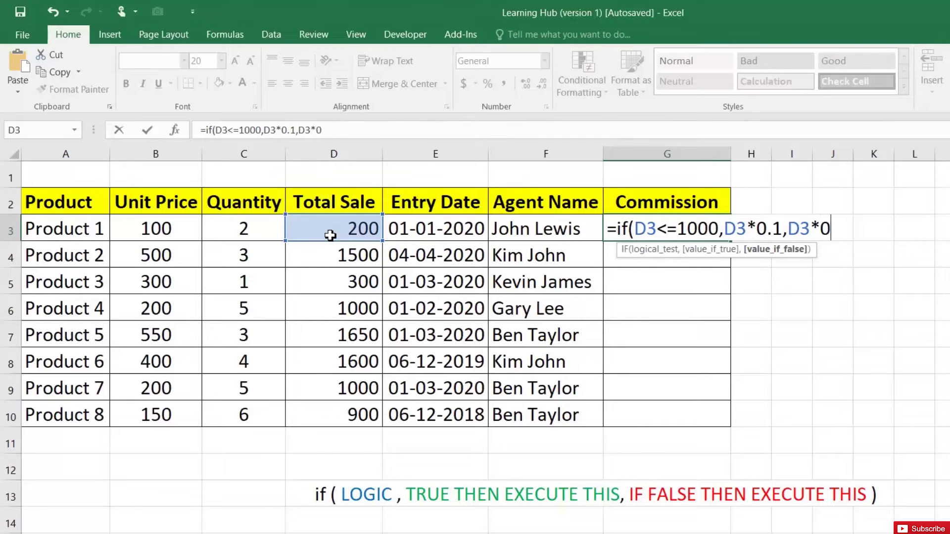
text(.2))
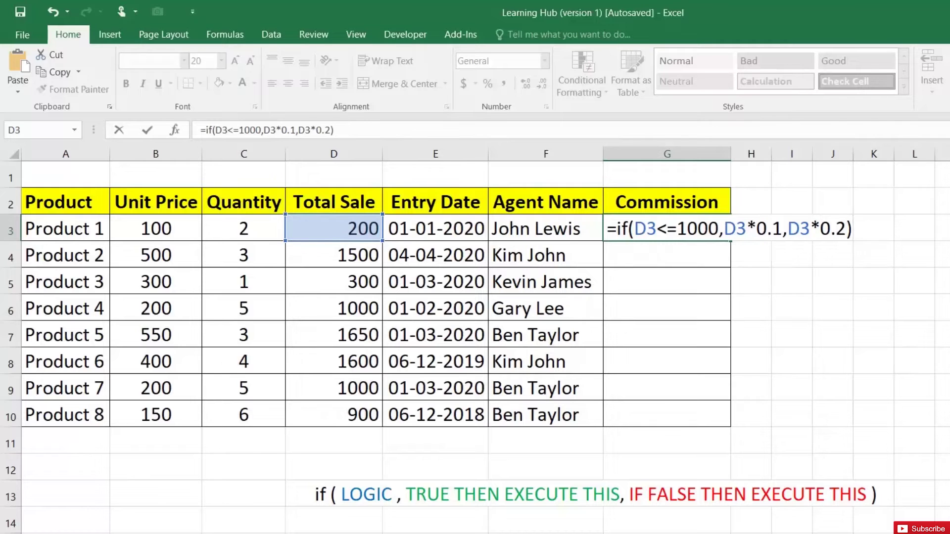
- Review the formula's condition and 10% part, then commit it so G3 shows 20
drag(635, 229, 718, 228)
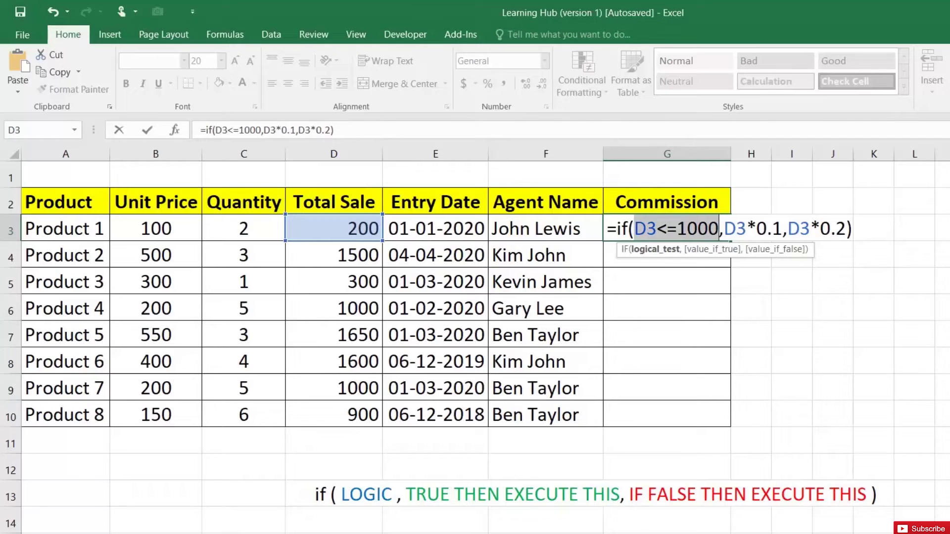
drag(782, 229, 724, 228)
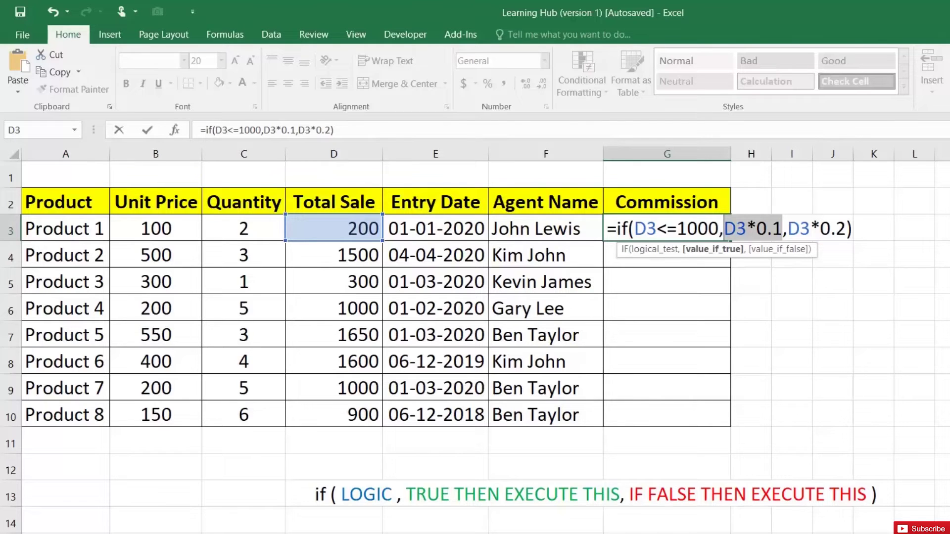
key(Return)
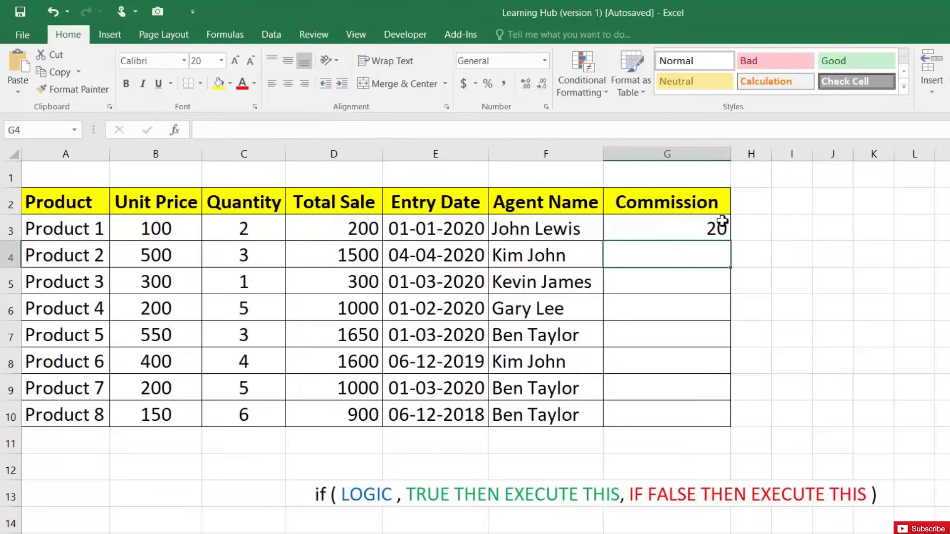
click(720, 226)
- Fill the commission formula down to G10 and compare the D3/G3 and D4/G4 formulas
drag(732, 242, 734, 416)
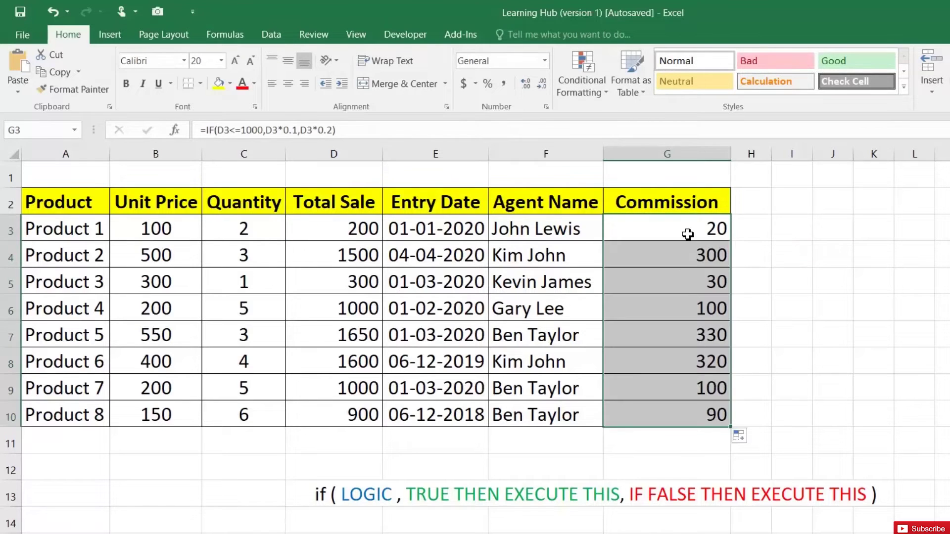
click(335, 229)
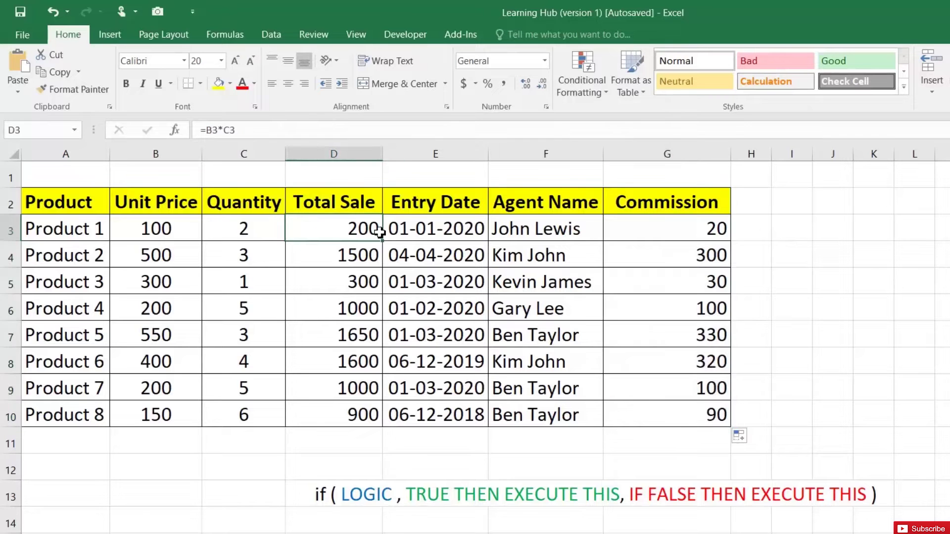
click(646, 228)
click(330, 257)
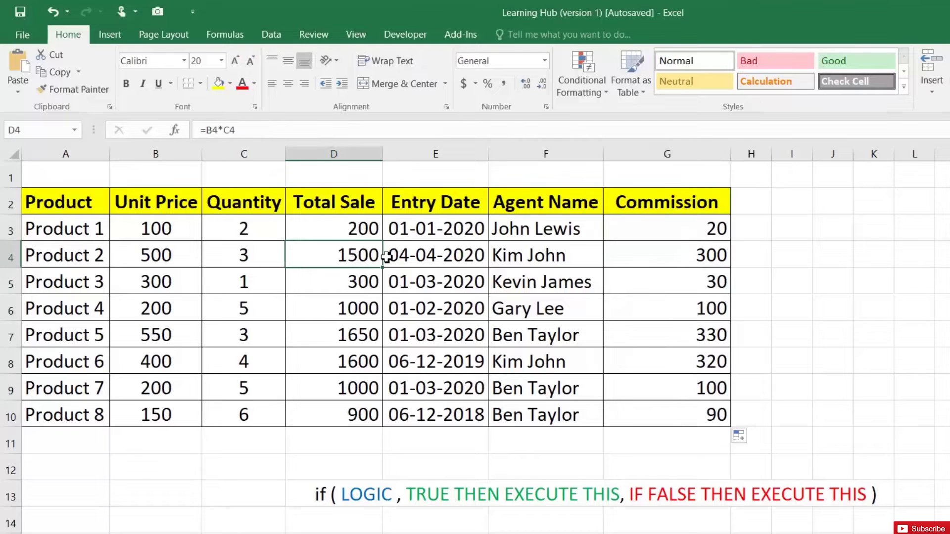
click(678, 260)
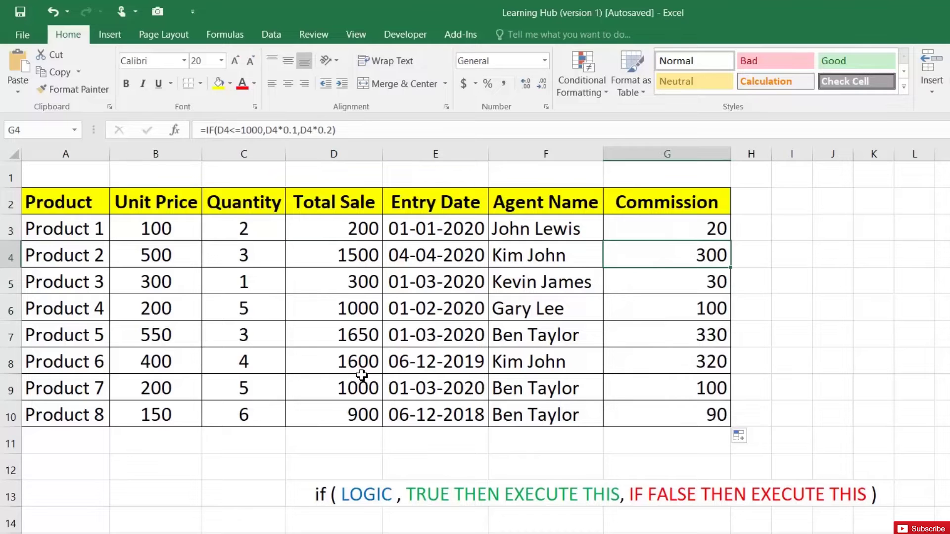
- Inspect Product 7's Total in D9 and its commission formula in G9
click(355, 389)
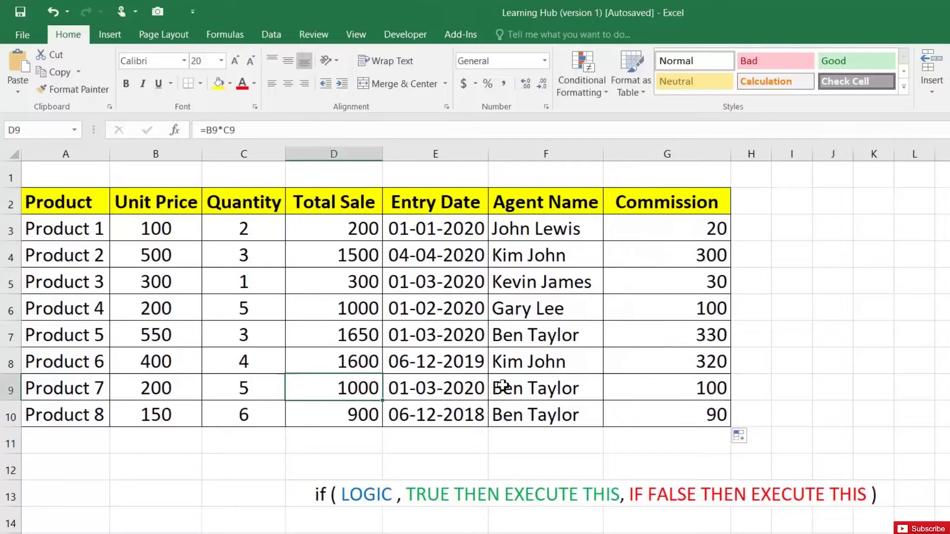
click(631, 385)
double_click(631, 384)
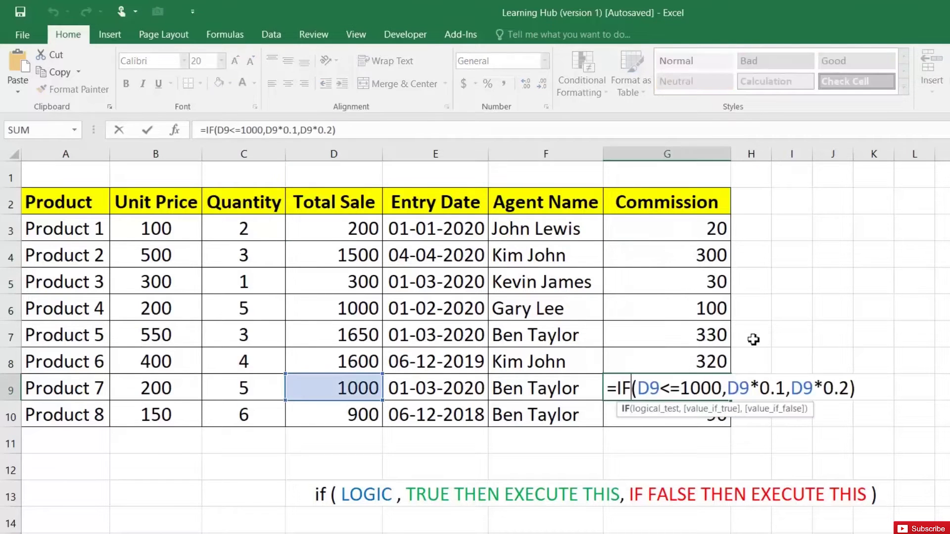
key(Escape)
click(691, 228)
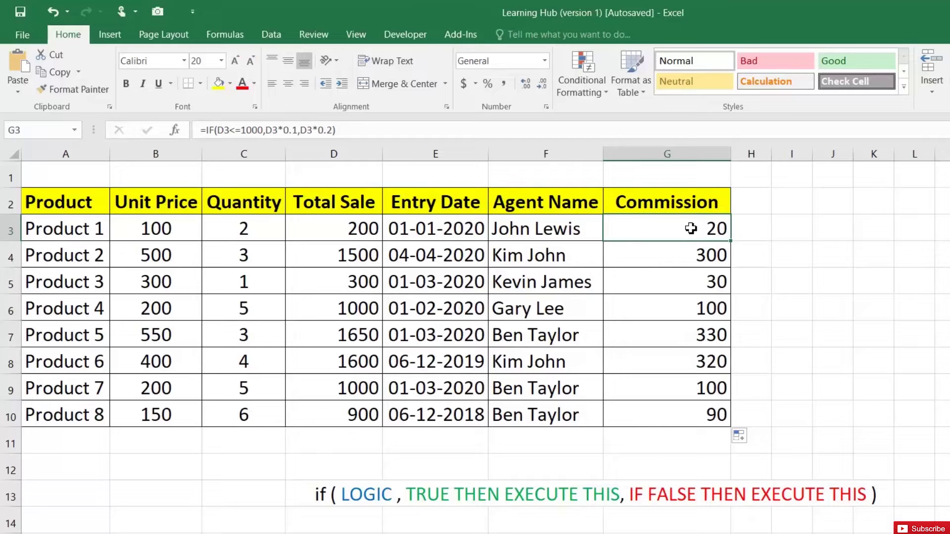
- Edit G3 to =IF(D3<=1000,"10%","20%") so it displays 10%
double_click(690, 228)
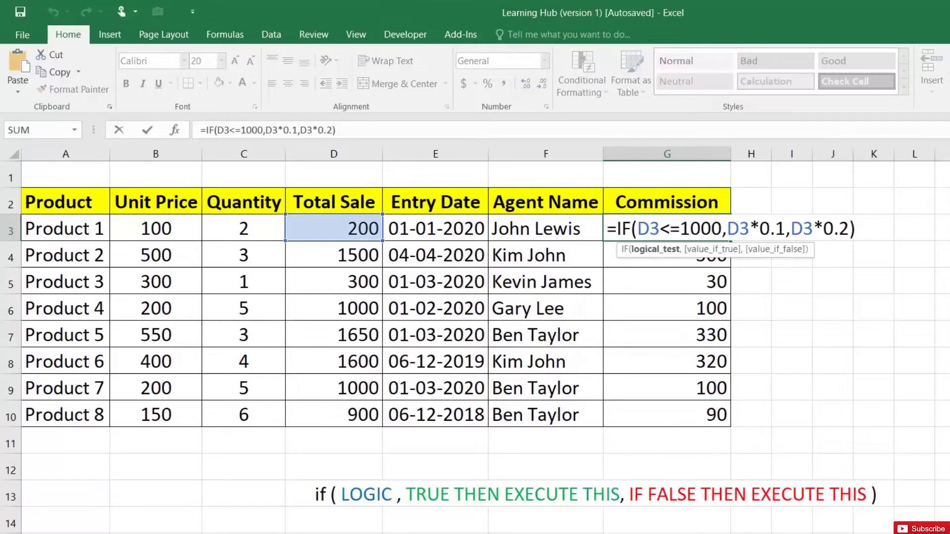
drag(726, 228, 787, 228)
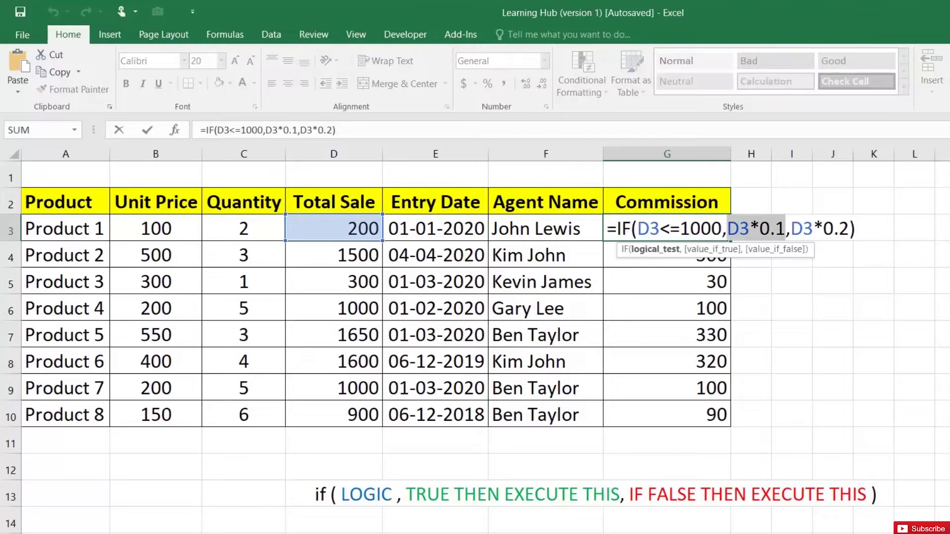
text("10%)
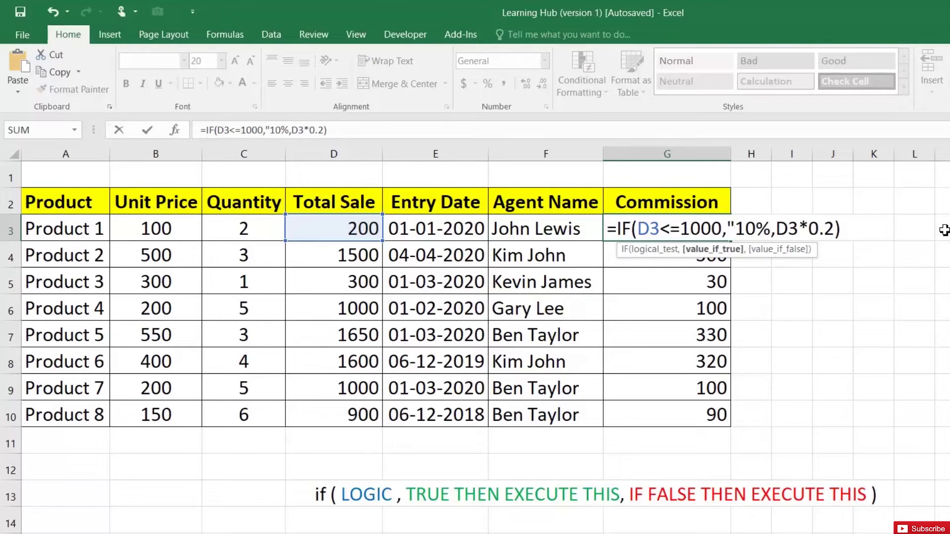
text(")
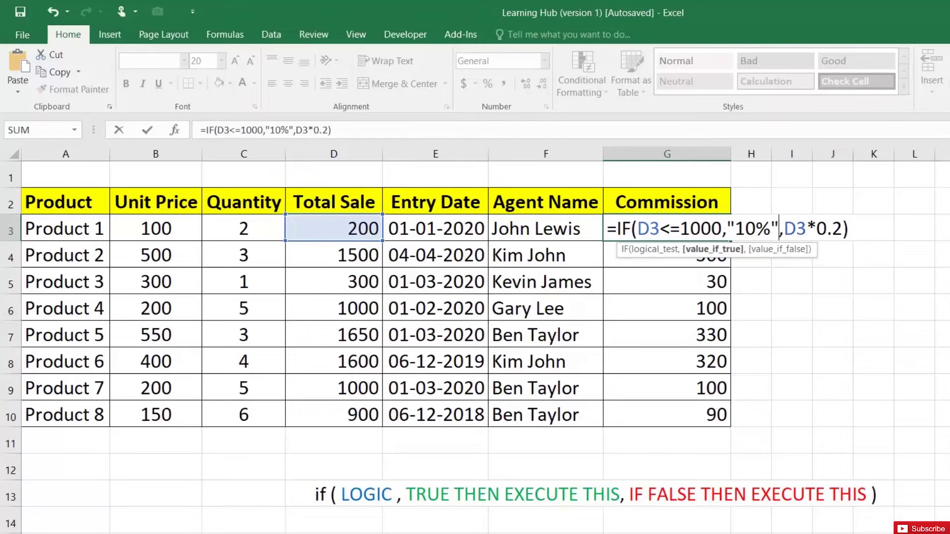
key(Right)
key(shift+Right)
key(shift+Right)
key(shift+Right)
key(shift+Right)
key(shift+Right)
key(shift+Right)
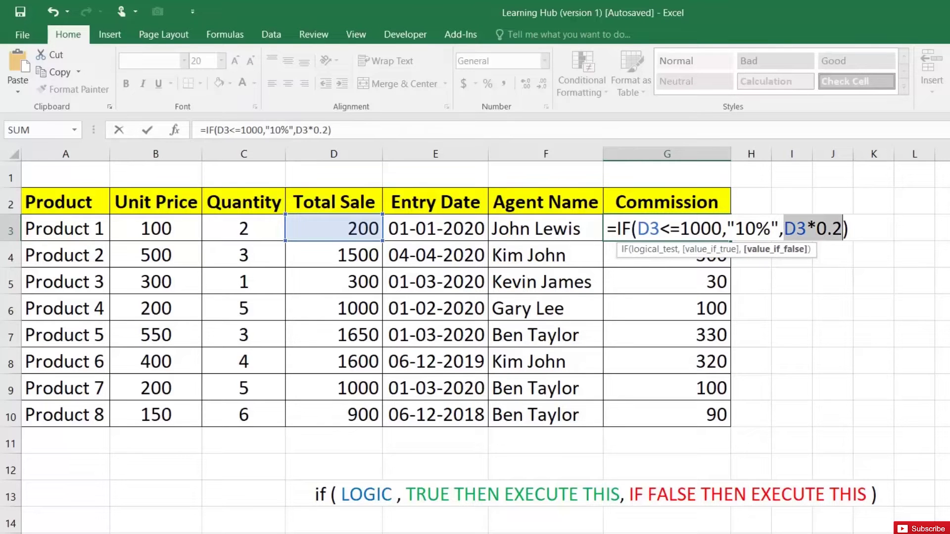
text("20)
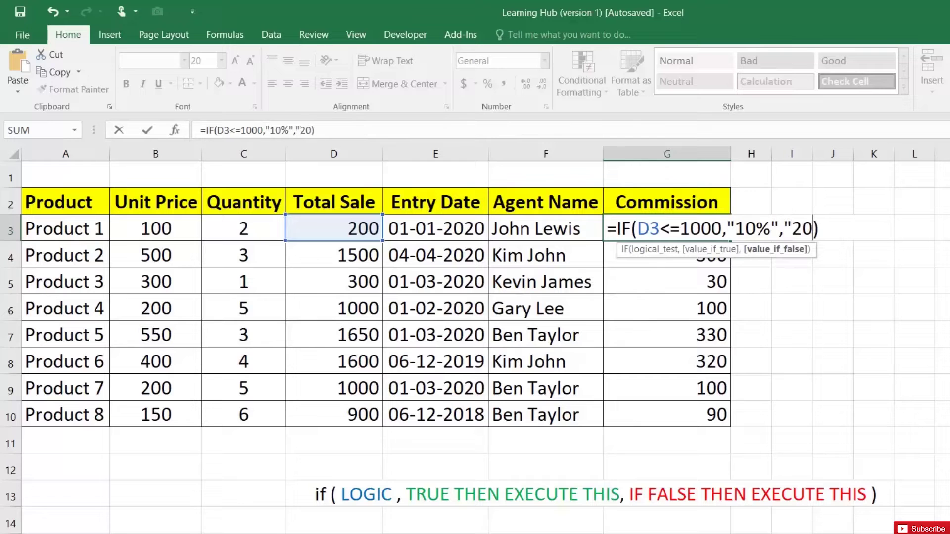
text(%")
key(Return)
- Copy the 10%/20% rate formula from G3 down to G10 and spot-check several rows
click(711, 223)
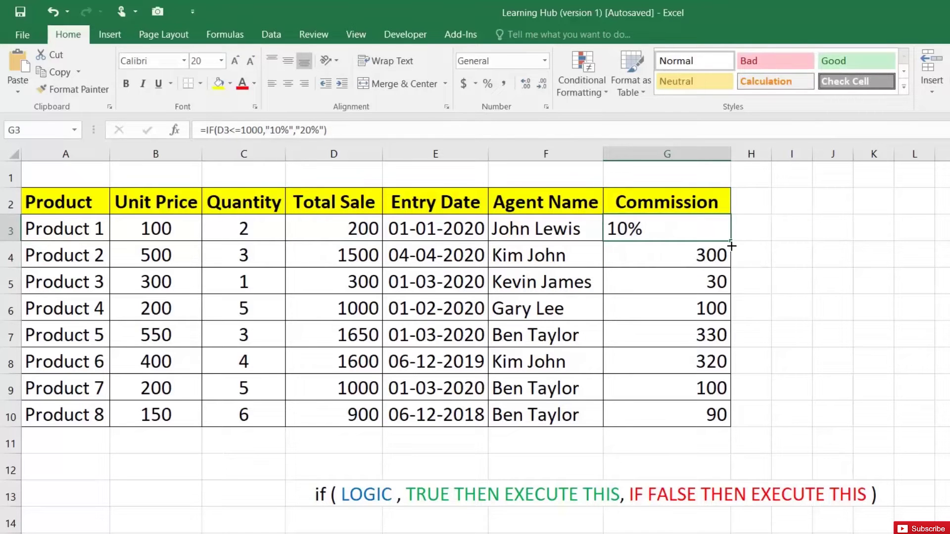
drag(730, 241, 732, 419)
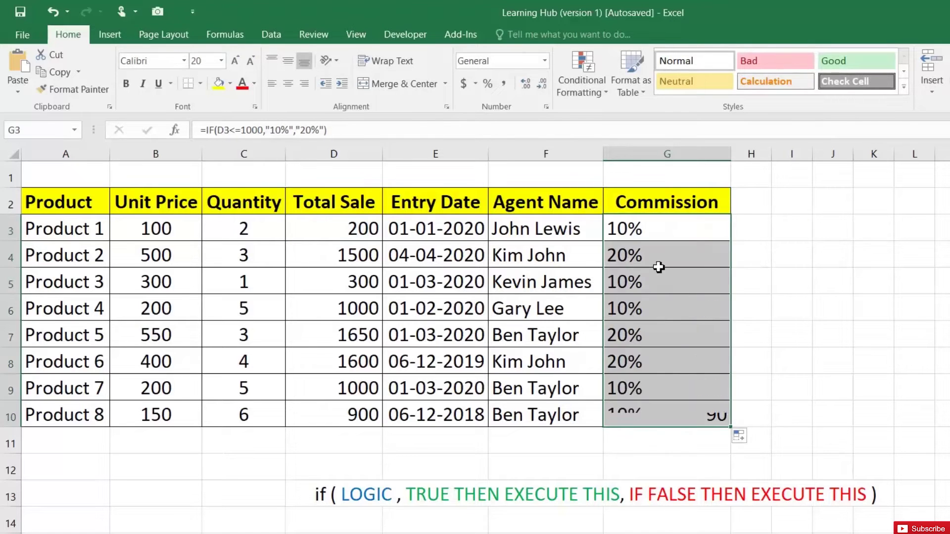
click(645, 239)
click(637, 260)
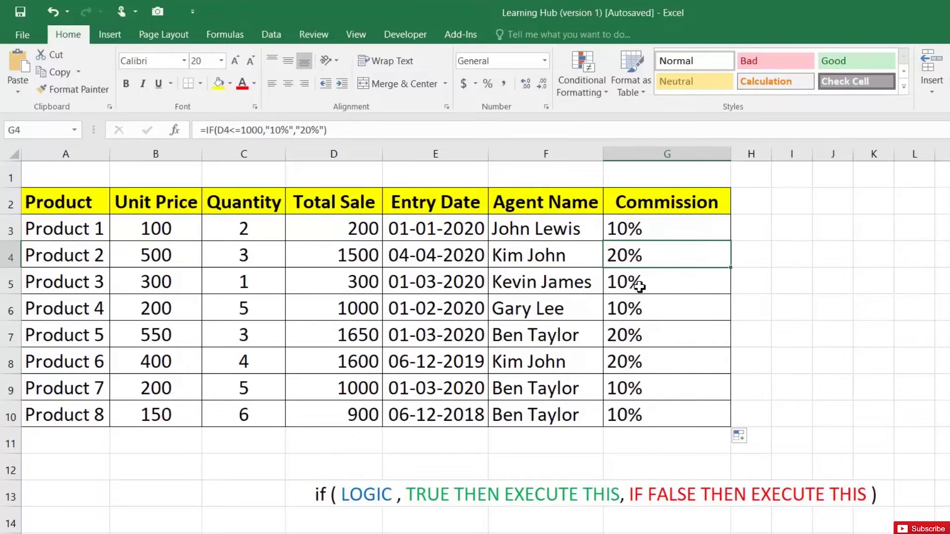
click(639, 283)
click(639, 336)
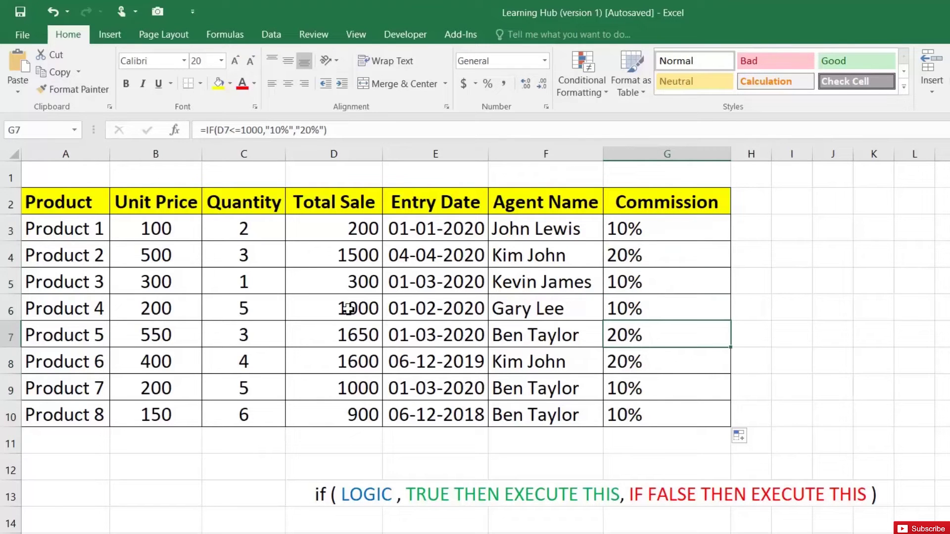
- Change Product 7's total sale in D9 to 1200 so G9 shows 20%
click(350, 388)
text(1200)
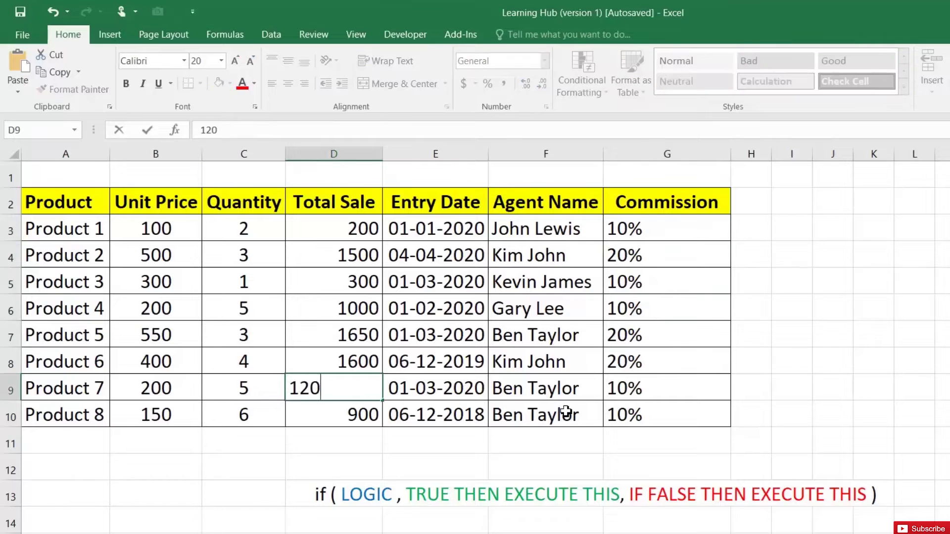
key(Return)
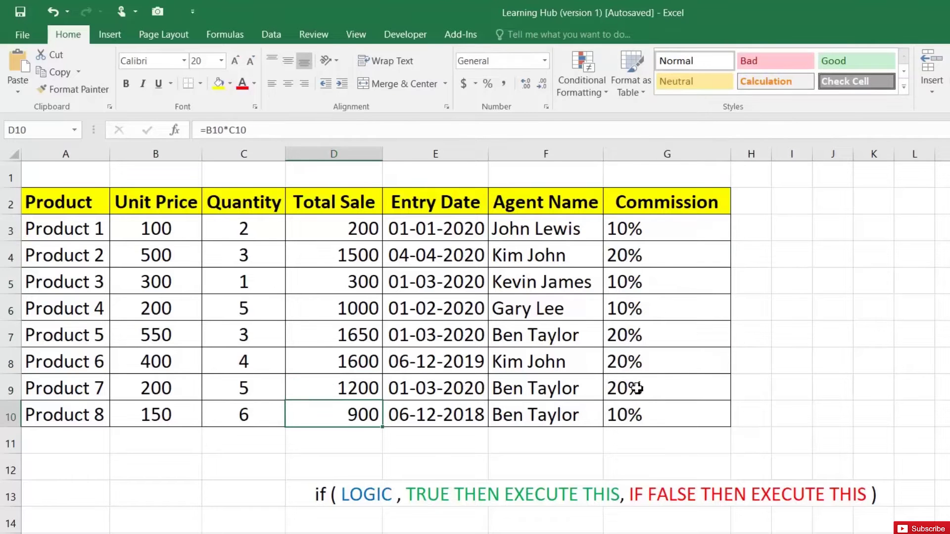
click(648, 393)
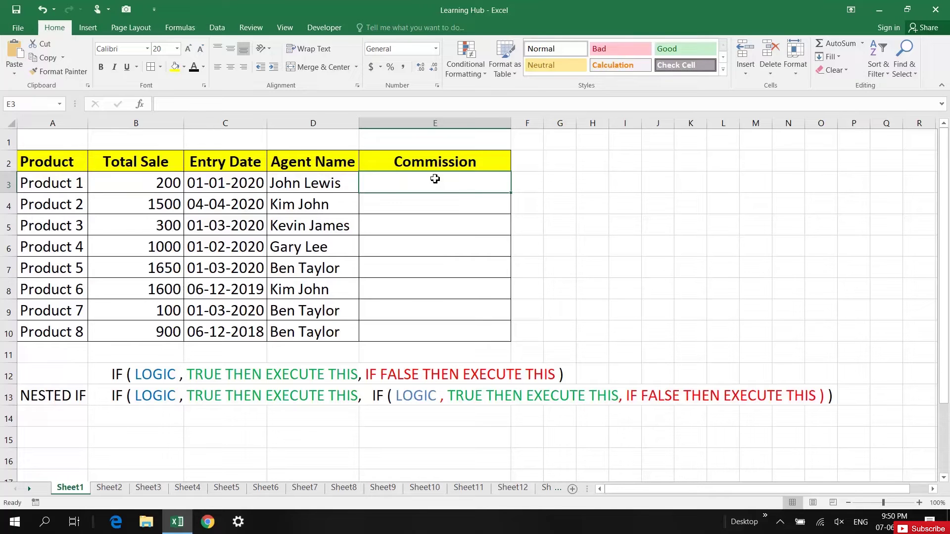
click(109, 374)
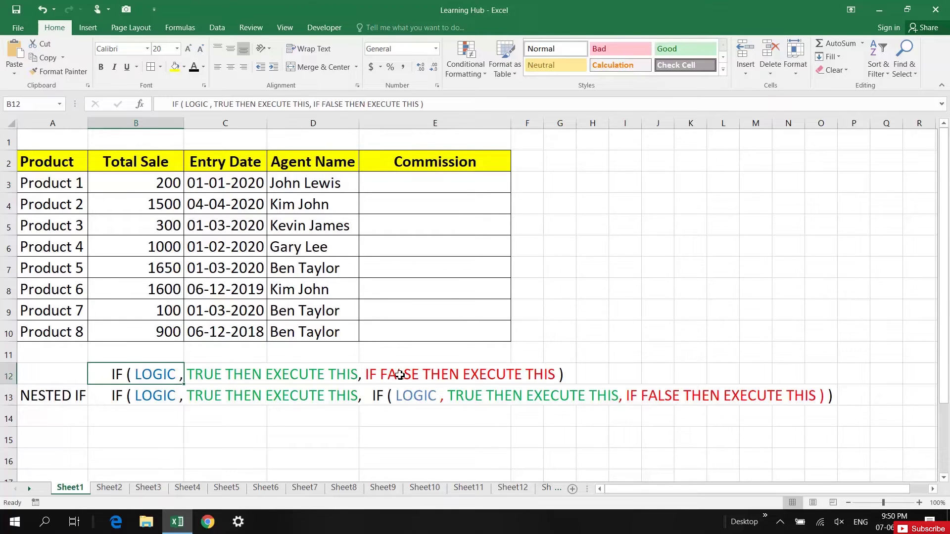
click(69, 400)
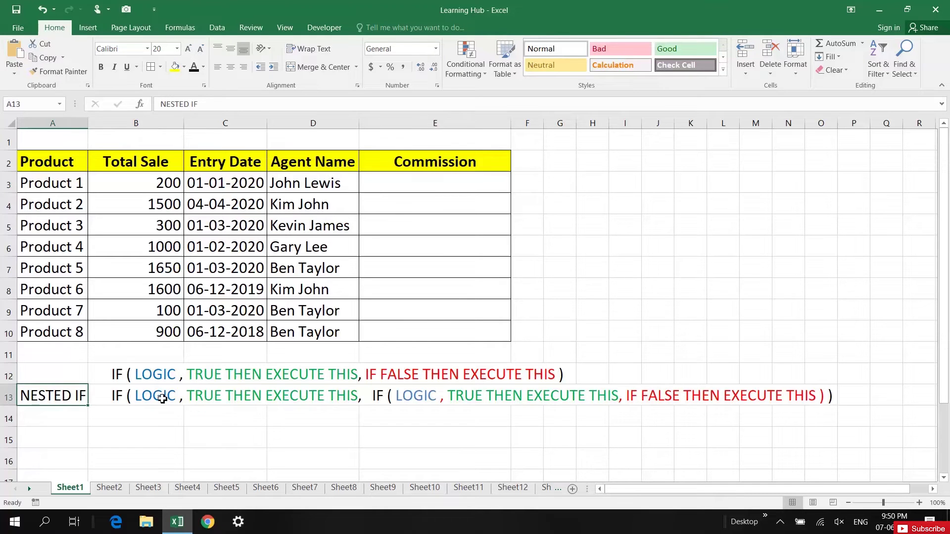
click(389, 394)
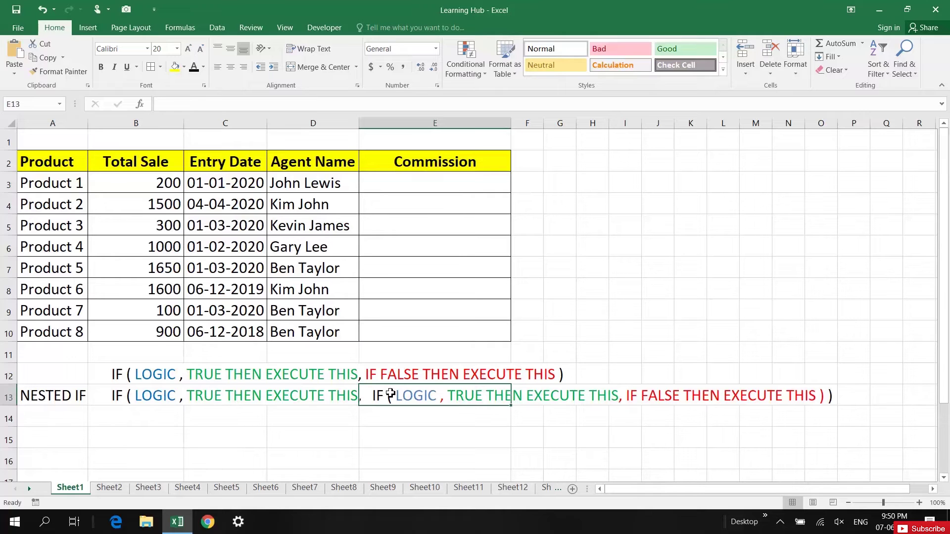
click(424, 188)
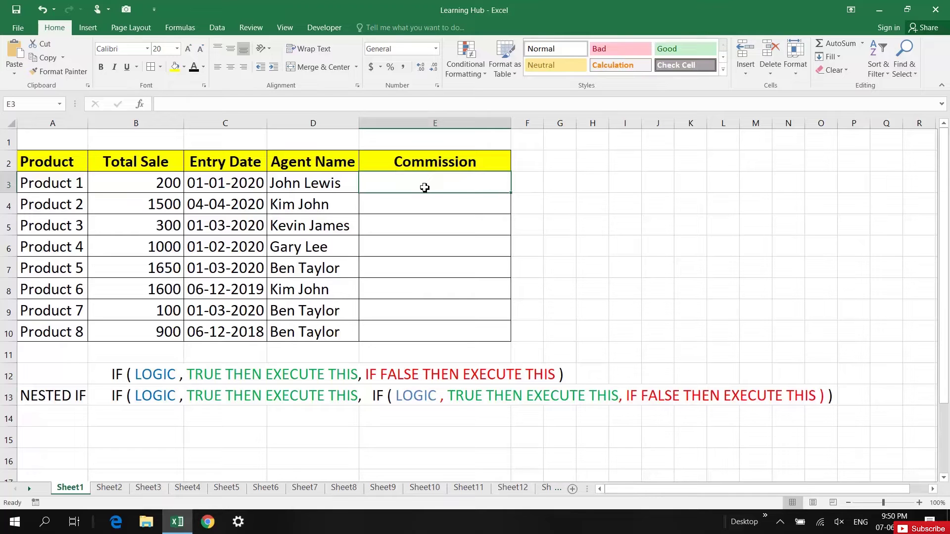
- Enter =IF(B3>=1500,"40%","NEW FORMULA HERE") in E3 for Product 1
text(=)
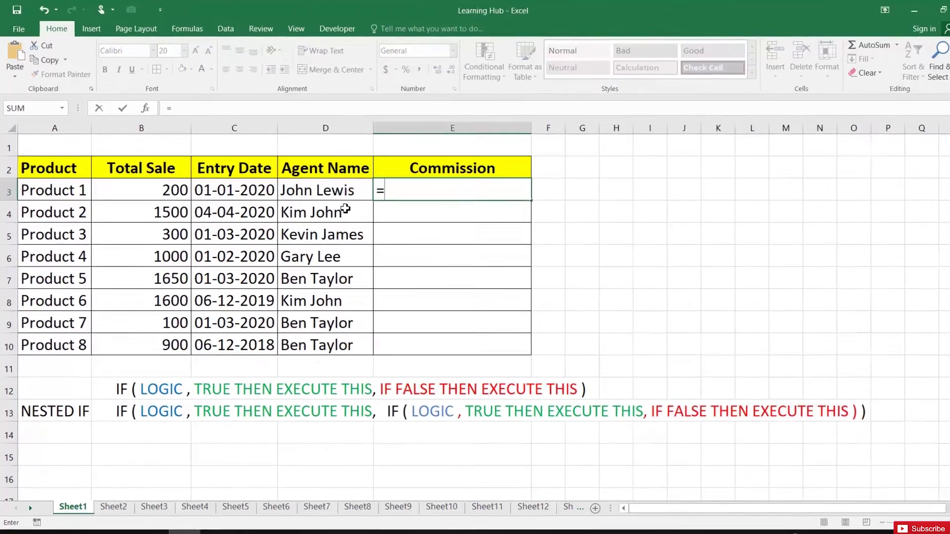
text(IF()
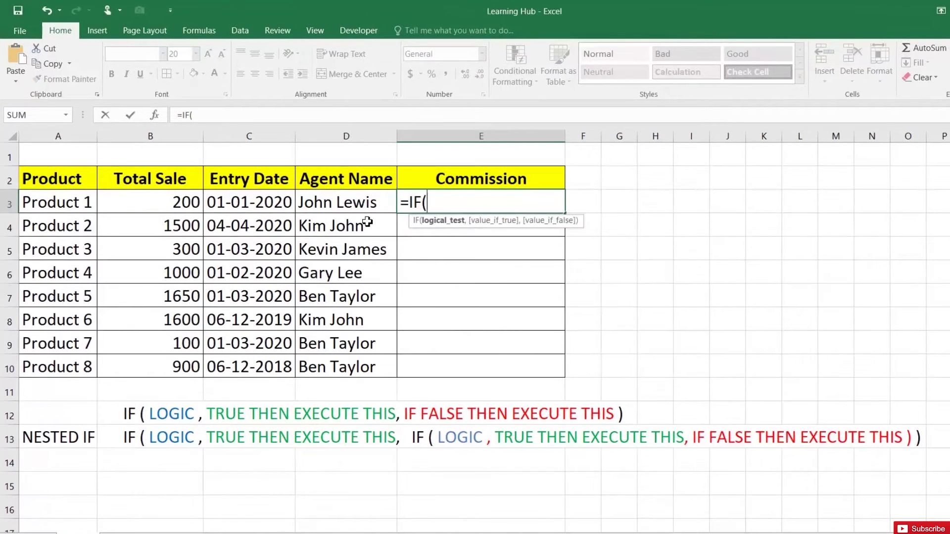
click(170, 208)
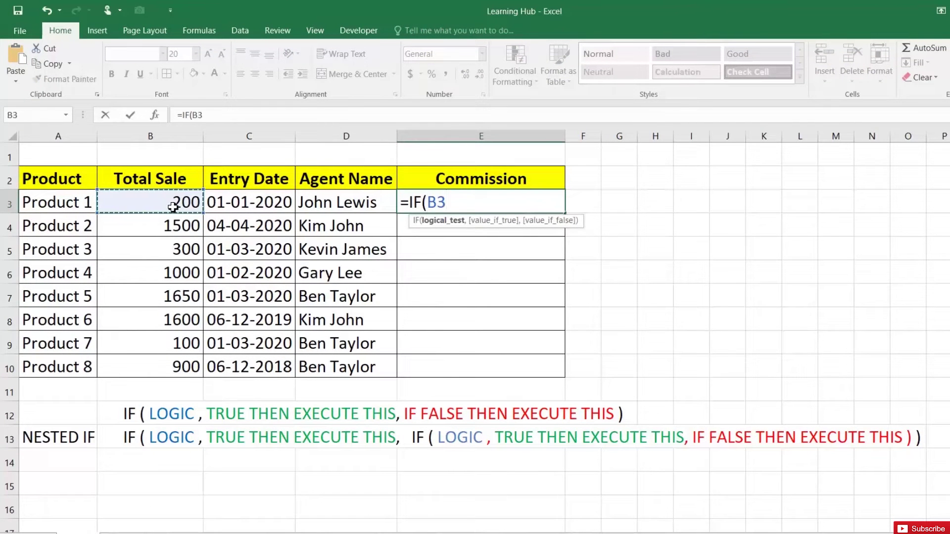
text(>=150)
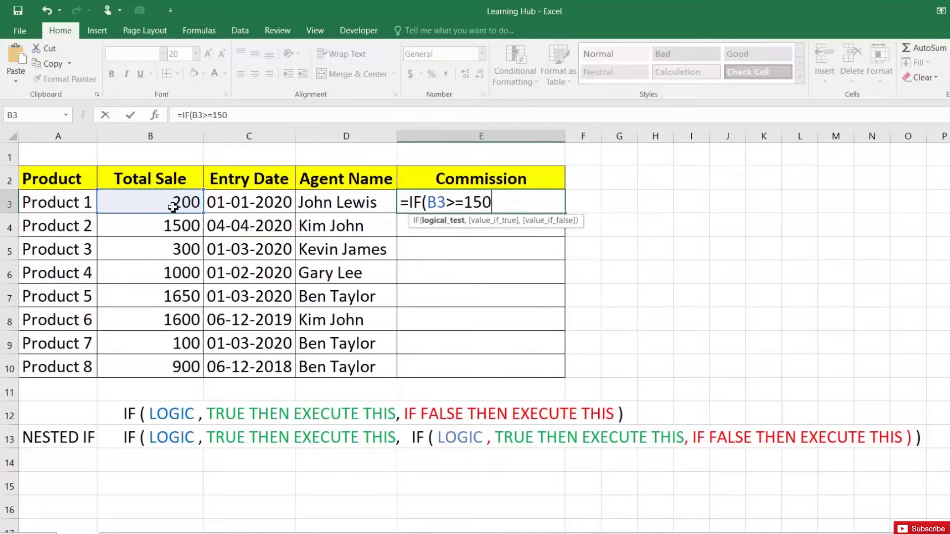
text(0,)
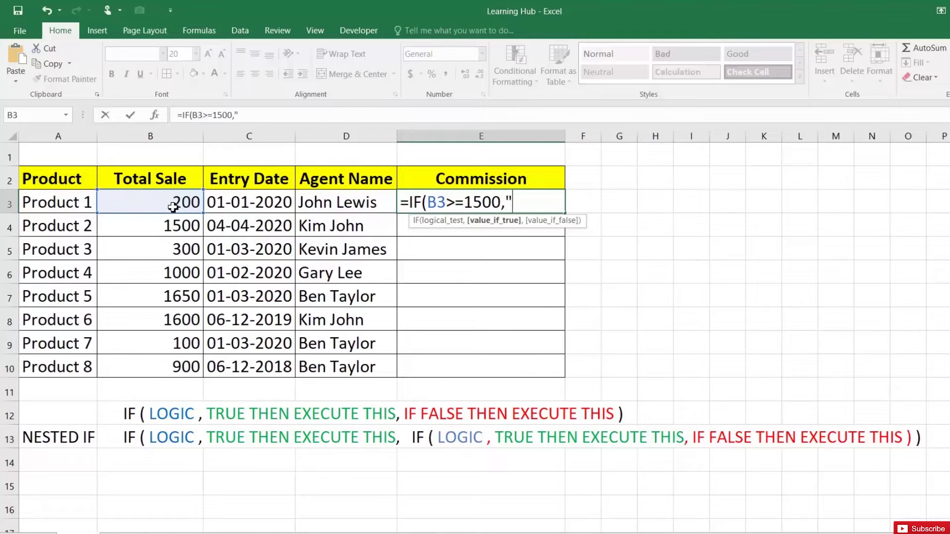
text("40%",")
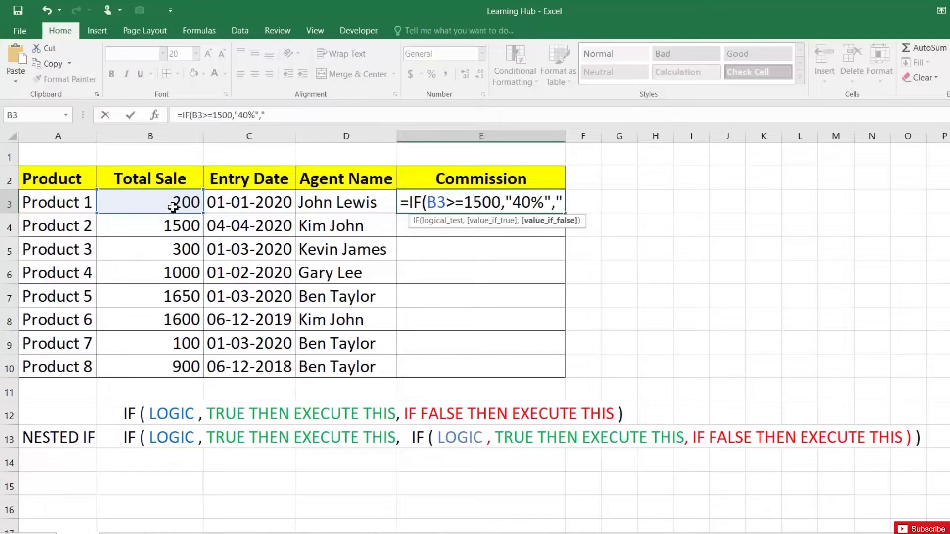
text(NEW FOR)
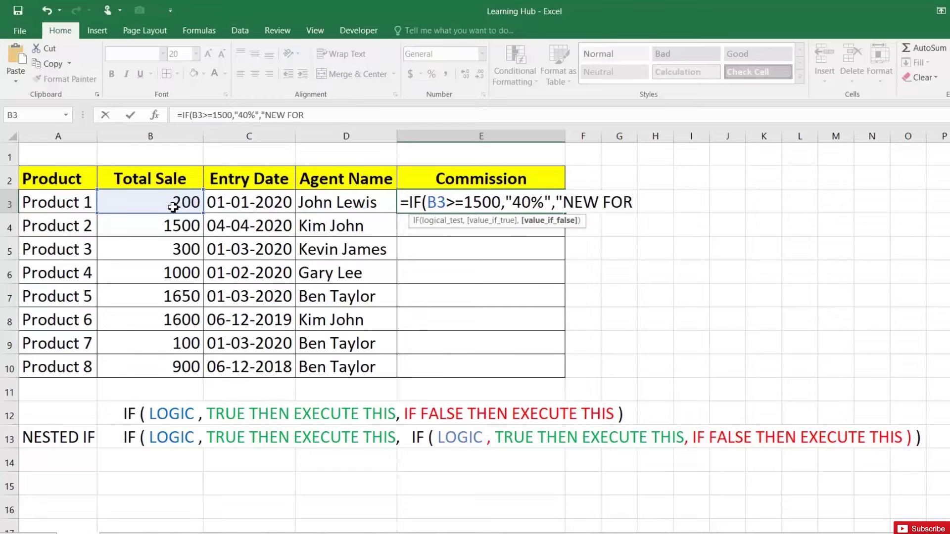
text(MULA HERE")
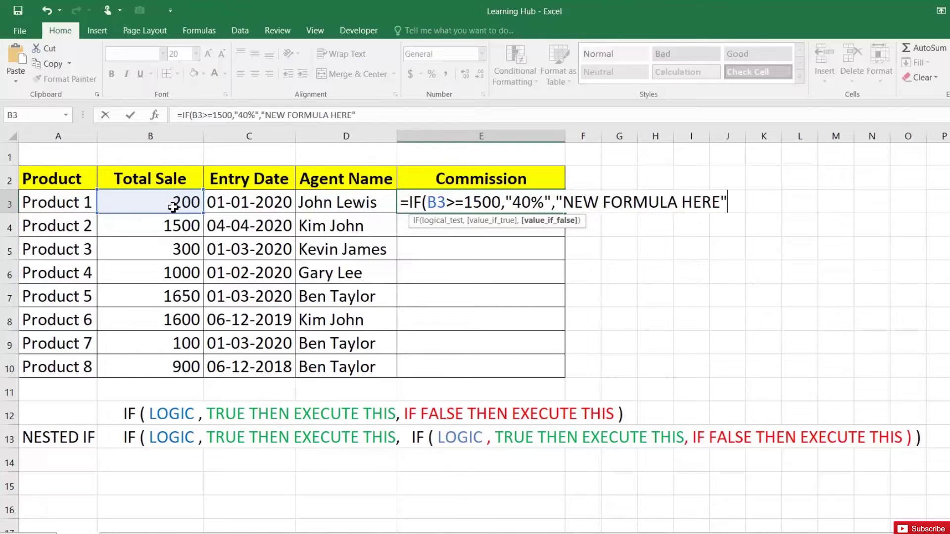
text())
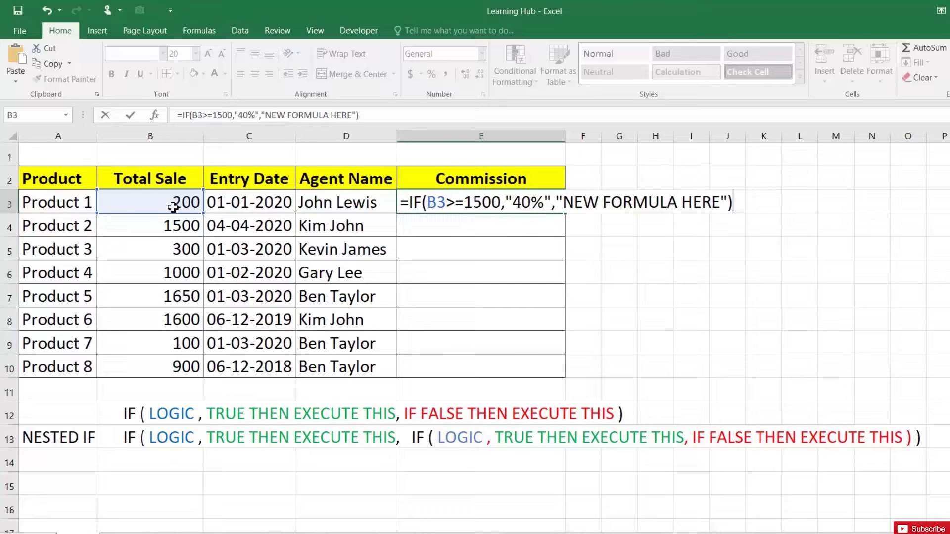
key(Return)
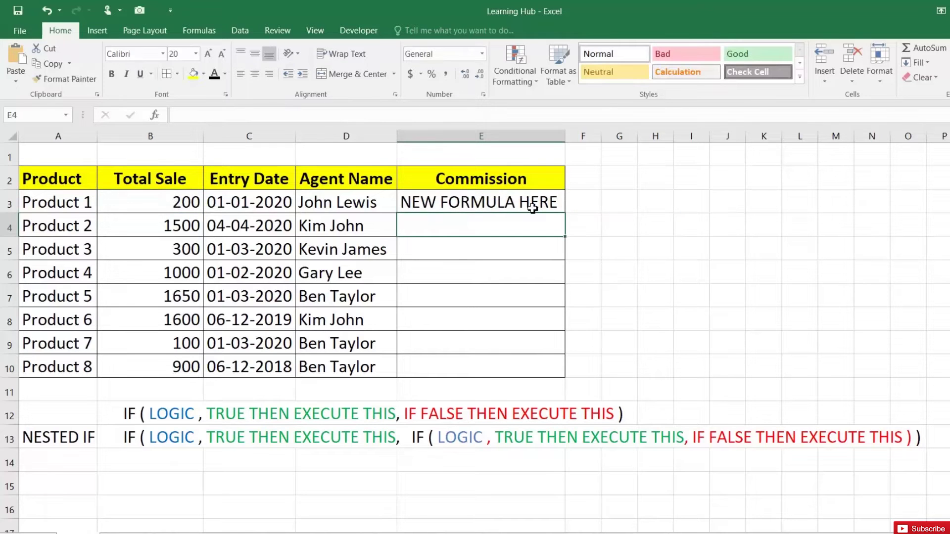
- Fill the commission IF formula from E3 down to E10 and check the results for Products 2, 5 and 6
click(544, 205)
drag(567, 215, 556, 372)
click(425, 230)
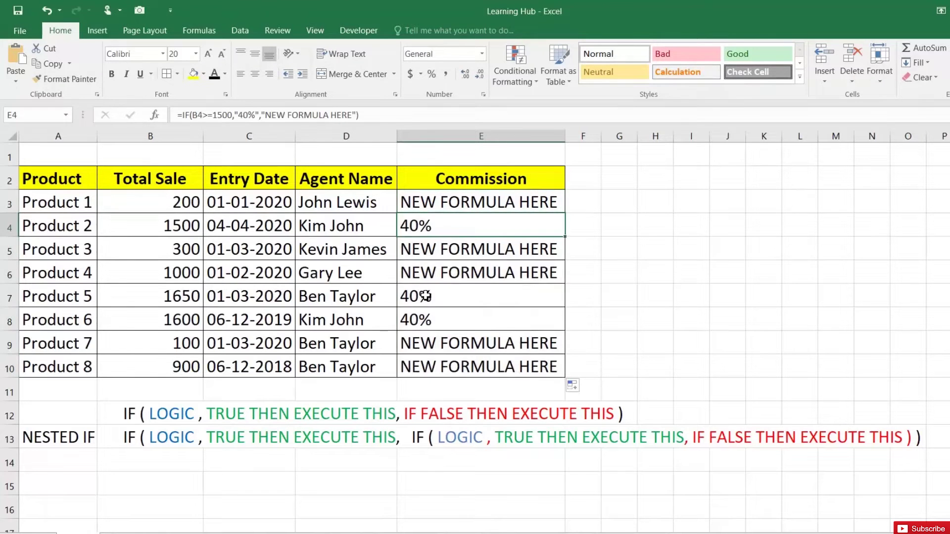
click(426, 300)
click(428, 316)
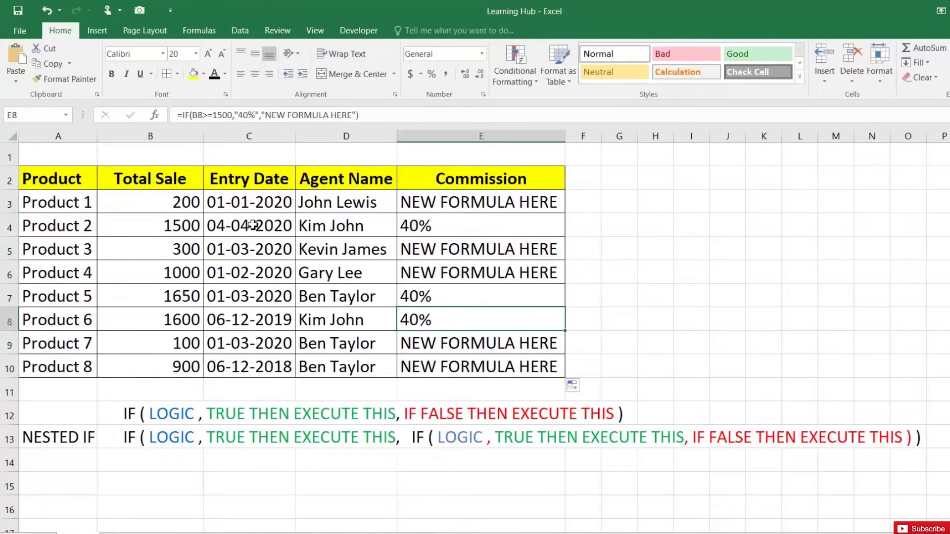
- Inspect the E4 and E3 formulas against the 1500 and 1650 total sales, leaving them unchanged
click(179, 226)
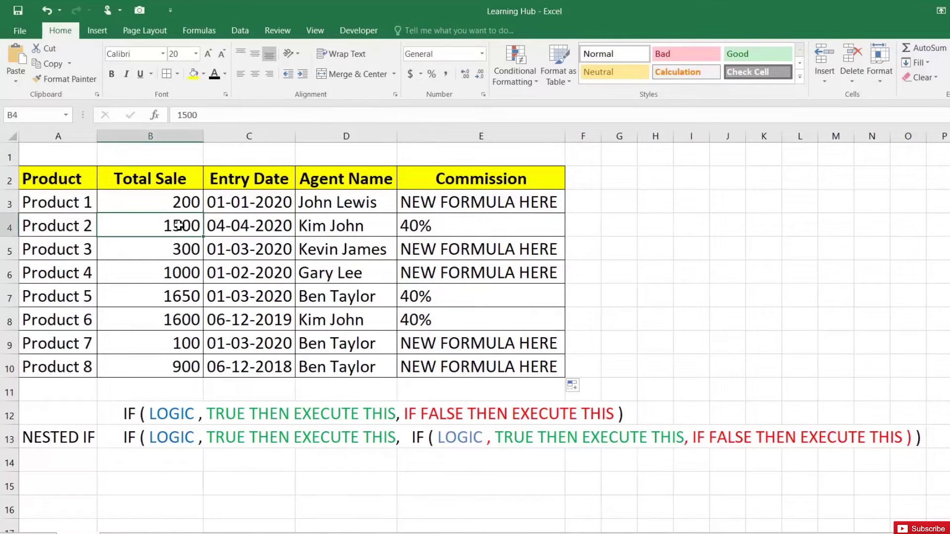
double_click(436, 225)
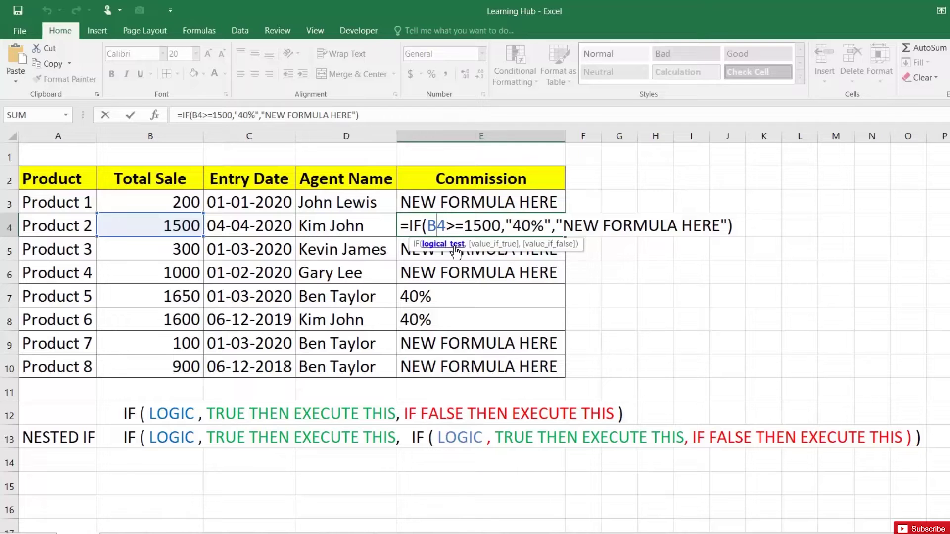
key(Return)
click(171, 295)
drag(172, 313, 173, 317)
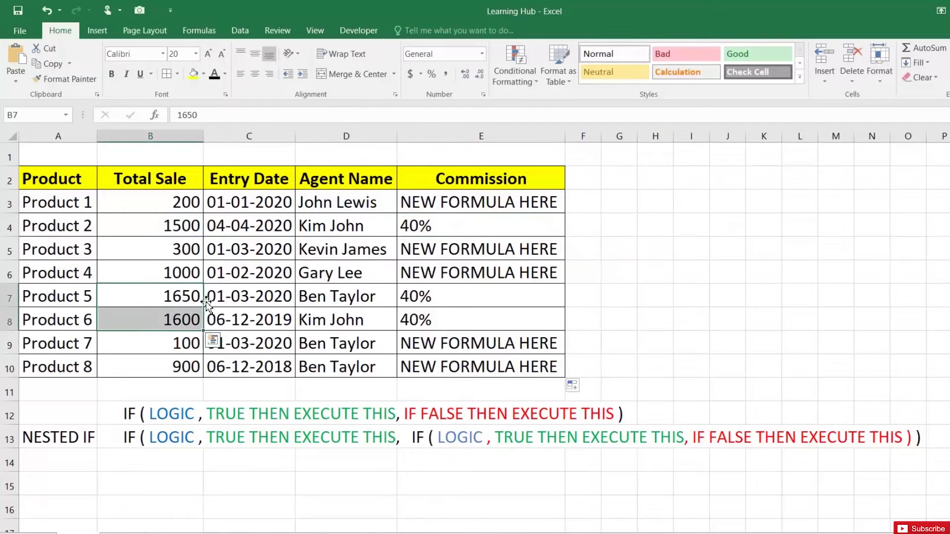
click(467, 295)
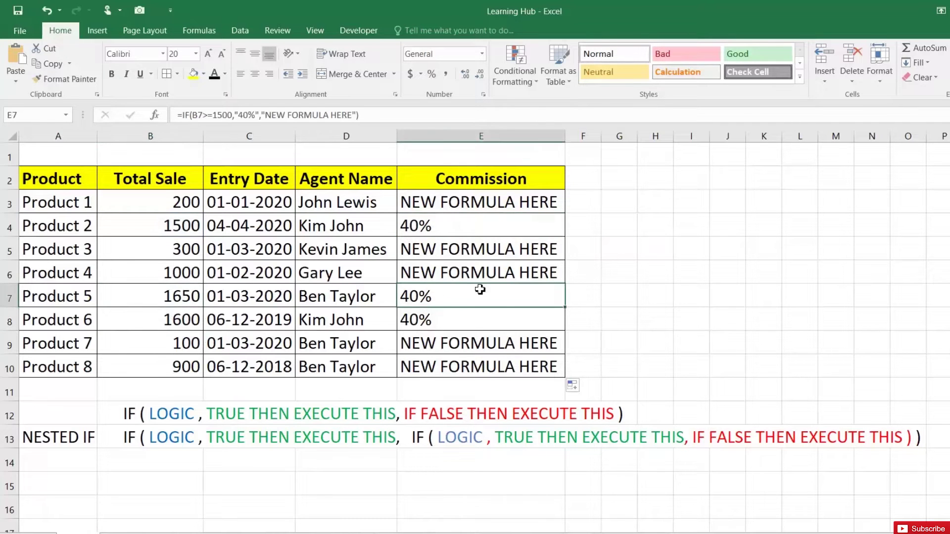
double_click(501, 203)
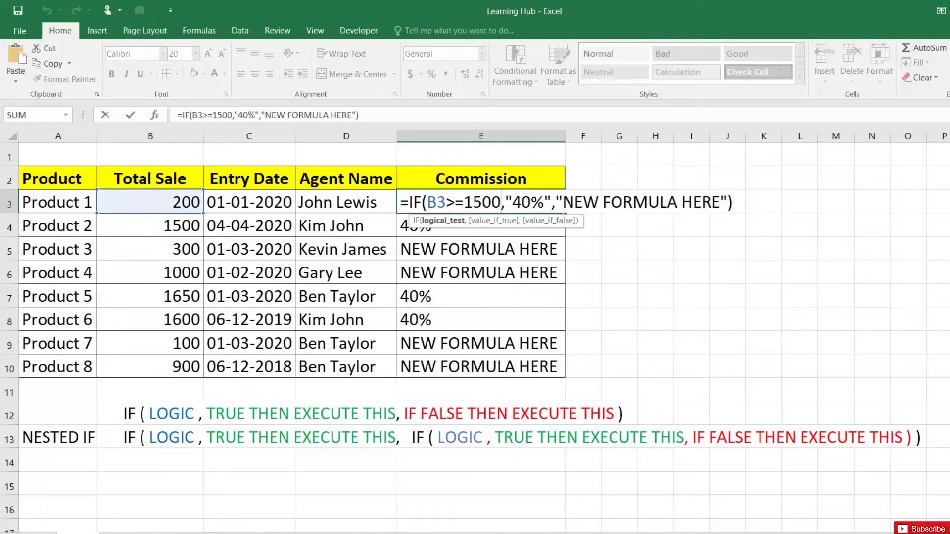
drag(409, 203, 732, 203)
key(ctrl+c)
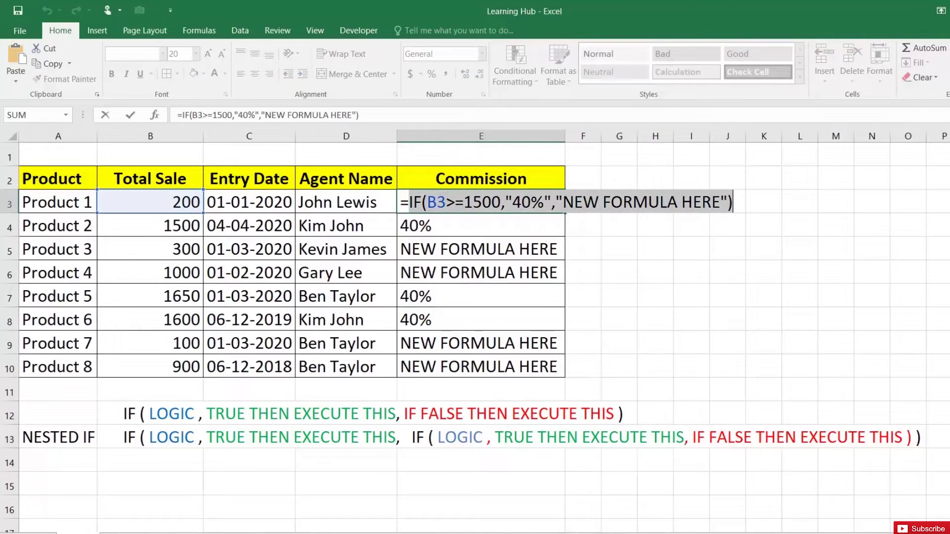
key(Return)
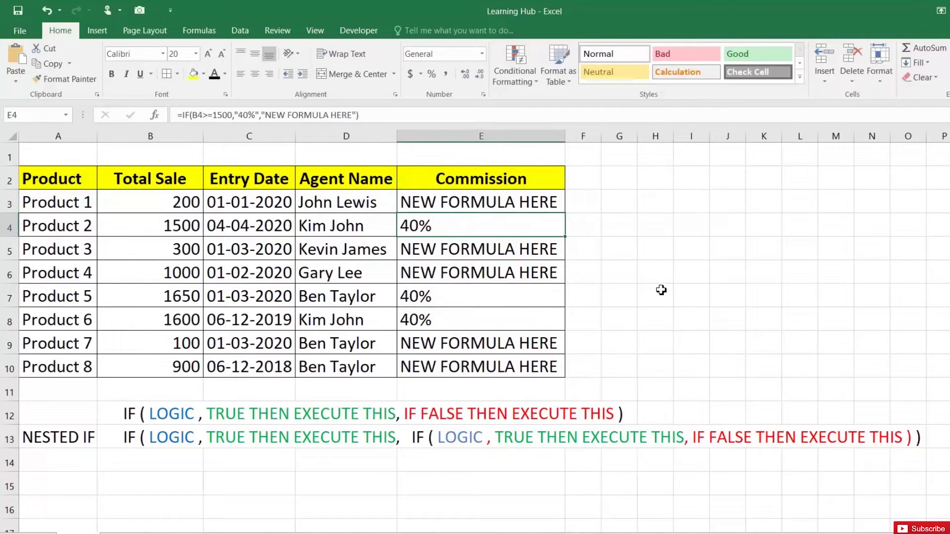
- Paste copies of the IF formula text into G7, G8 and G9
click(628, 301)
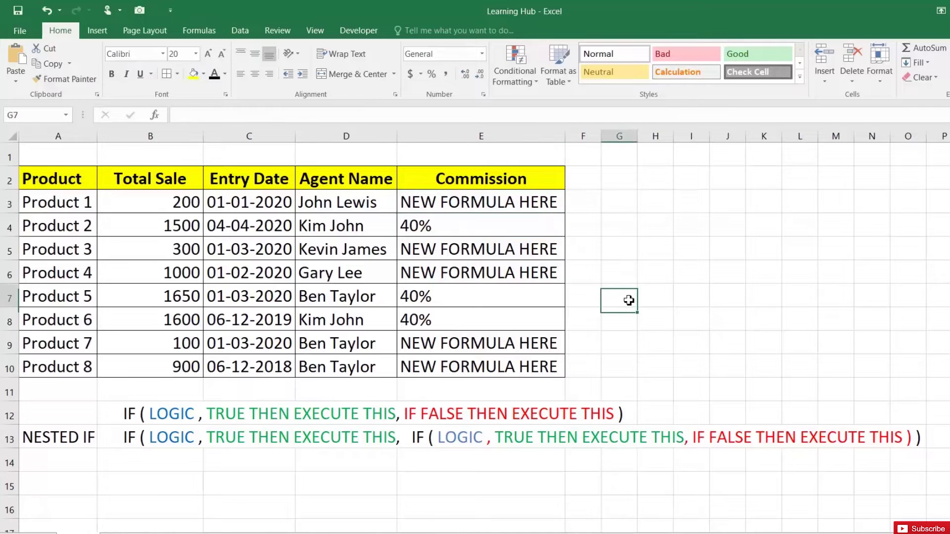
key(ctrl+v)
click(624, 322)
key(ctrl+v)
click(623, 345)
key(ctrl+v)
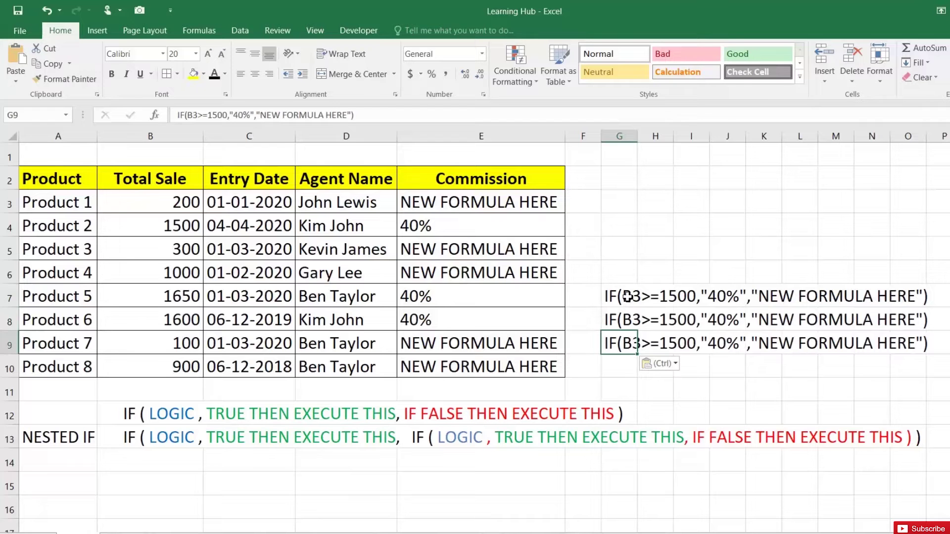
- Edit G7's IF text to use a 1000 threshold with 30% commission
click(628, 298)
double_click(635, 297)
click(678, 296)
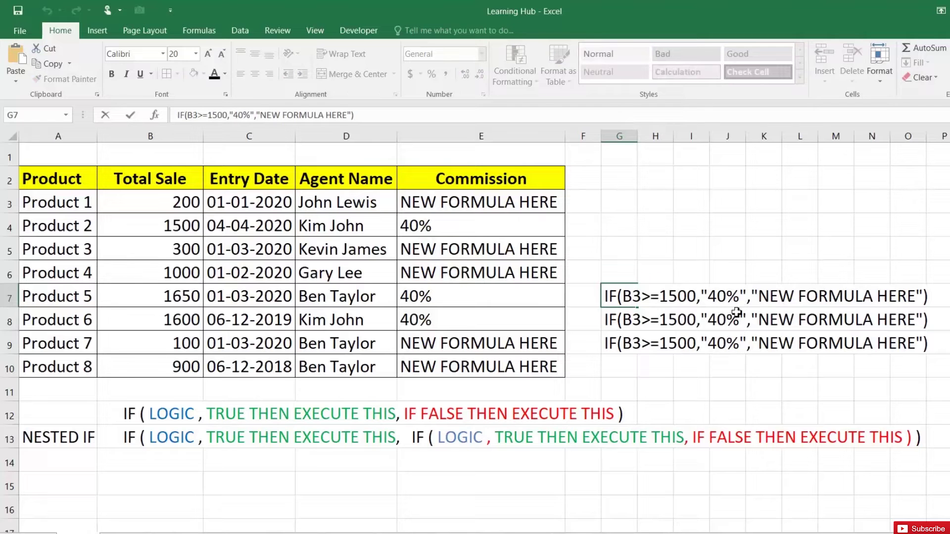
key(BackSpace)
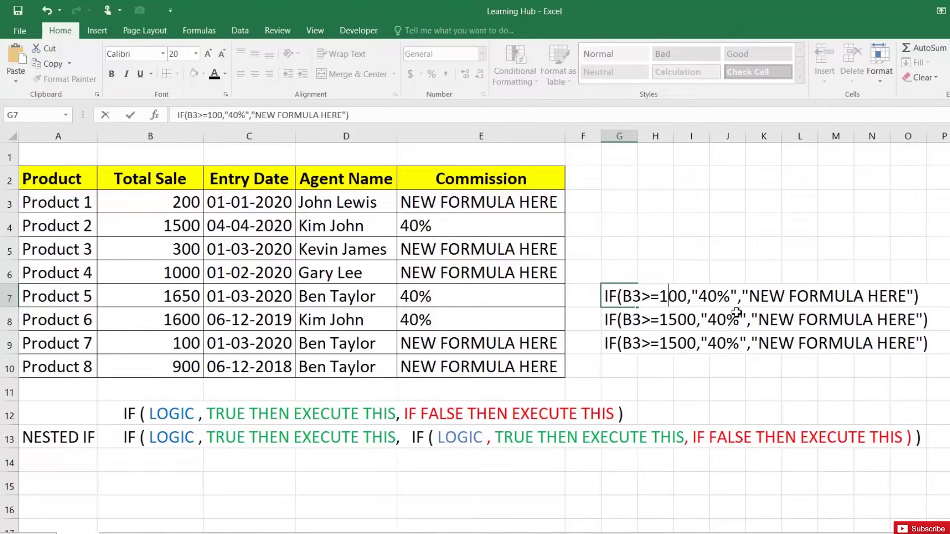
text(0)
key(Right)
key(Right)
key(Right)
key(Right)
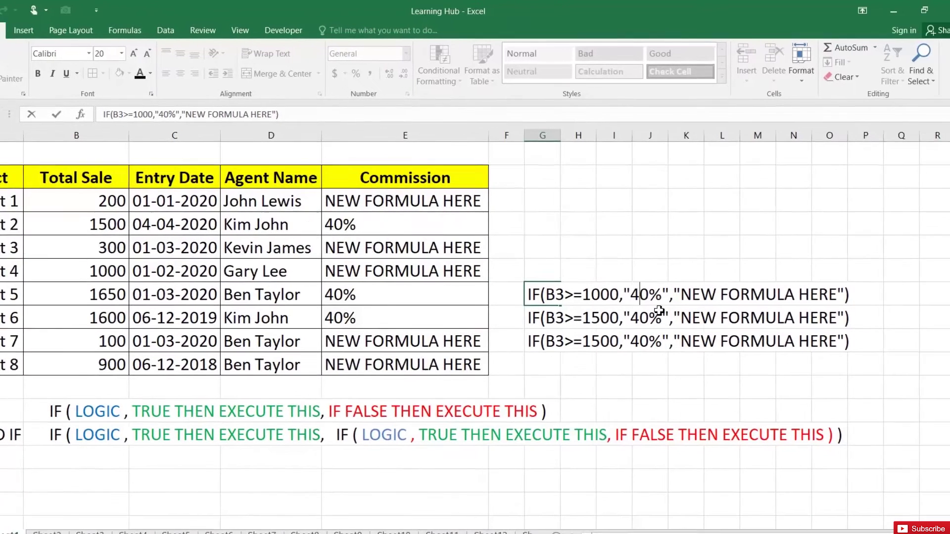
key(Delete)
text(3)
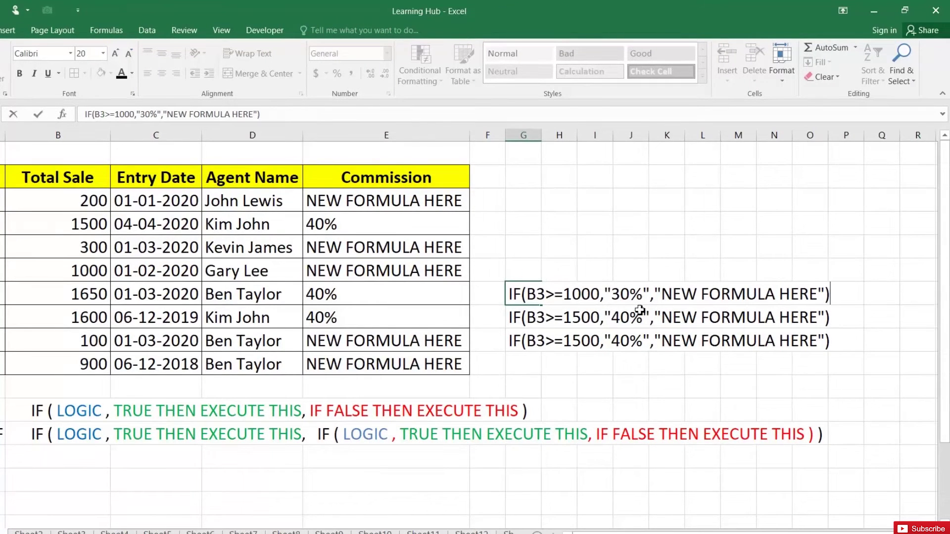
double_click(581, 319)
click(548, 319)
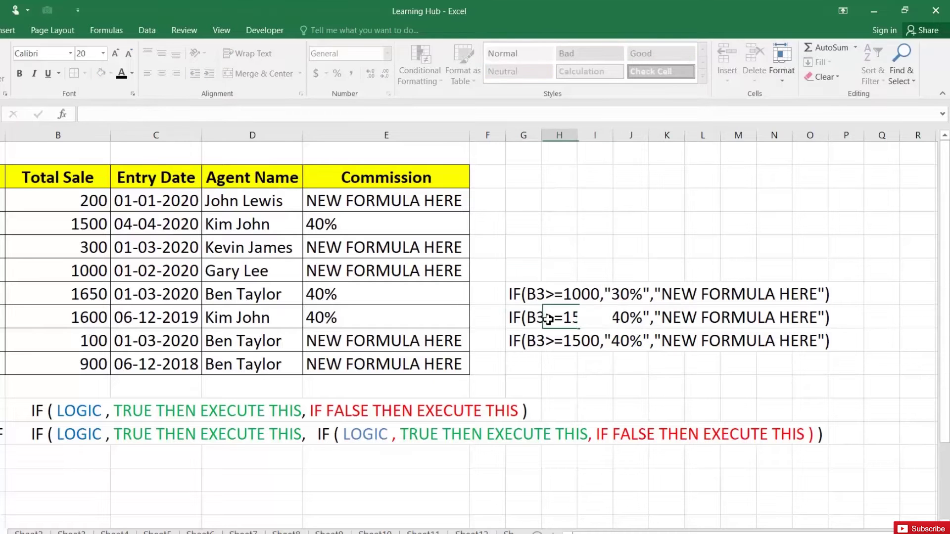
- Edit G8's IF text to use a 500 threshold with 20% commission
click(522, 318)
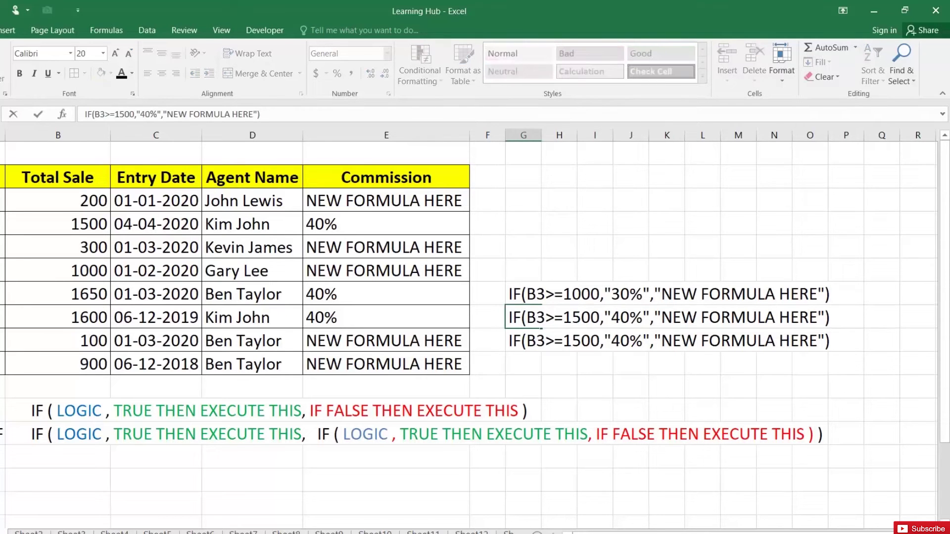
key(BackSpace)
key(BackSpace)
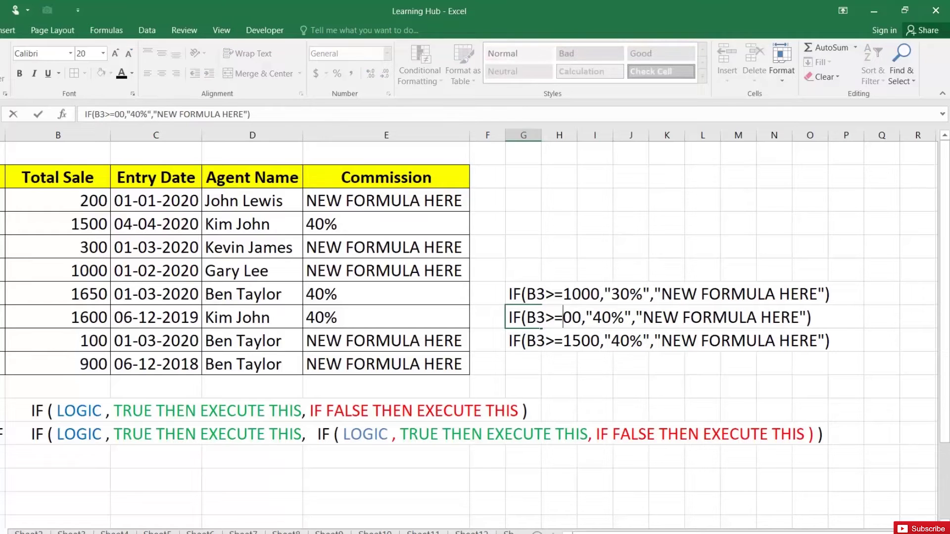
text(5)
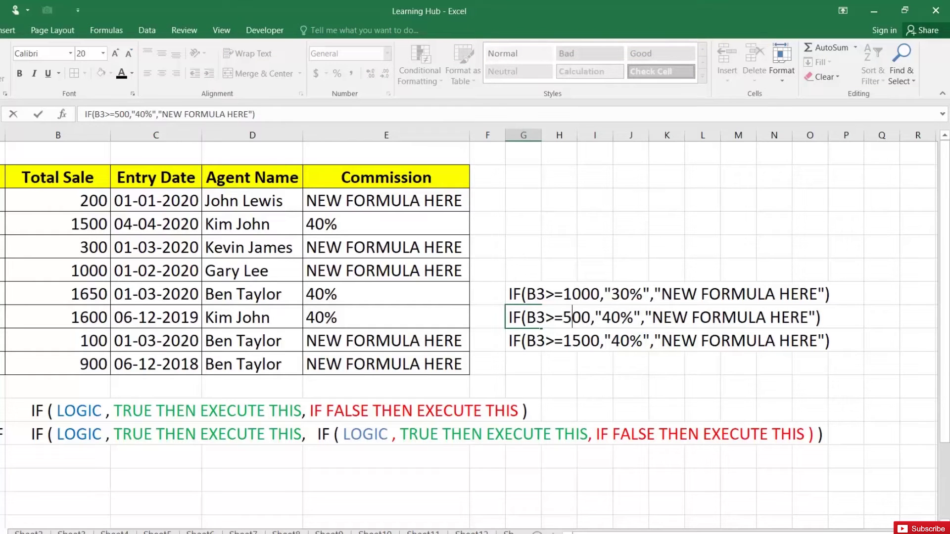
click(611, 317)
key(BackSpace)
text(2)
key(Escape)
double_click(533, 317)
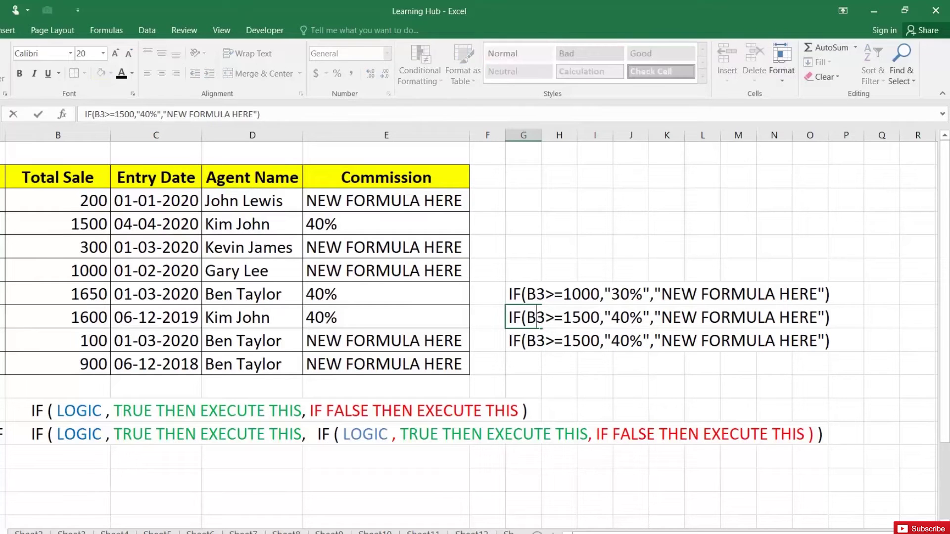
key(BackSpace)
key(Right)
key(Right)
key(Right)
key(Right)
key(Right)
key(Right)
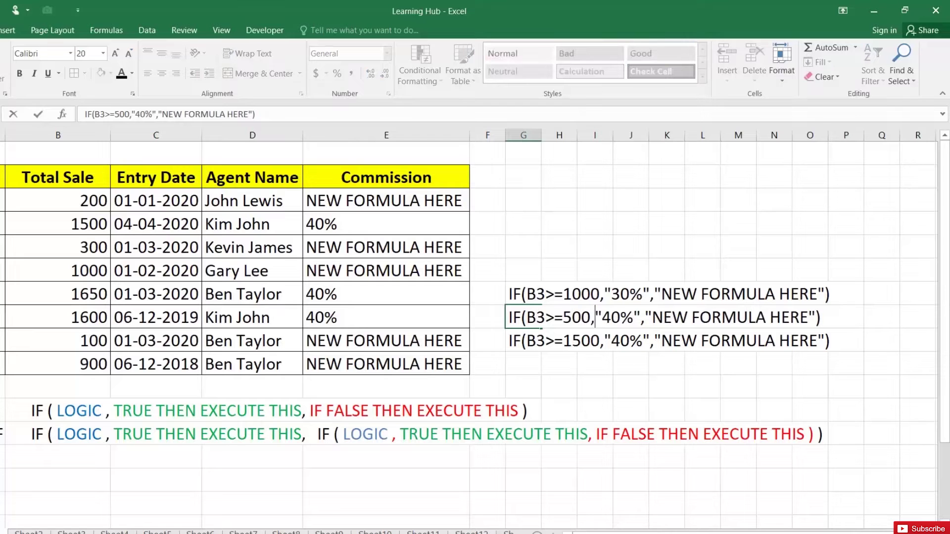
key(BackSpace)
text(2)
key(Return)
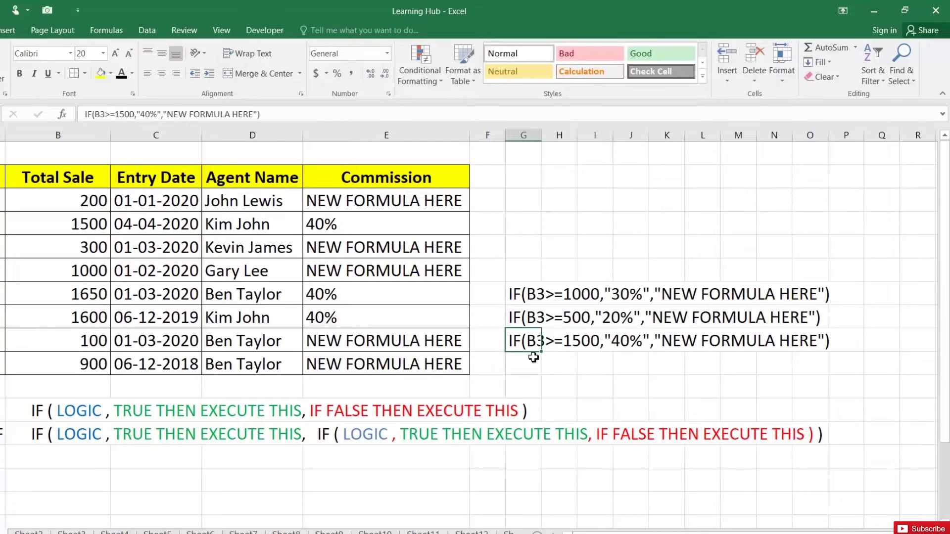
- Edit G9's IF text to a 200 threshold, 10% commission, and "ZERO" as the false value
double_click(526, 342)
click(582, 341)
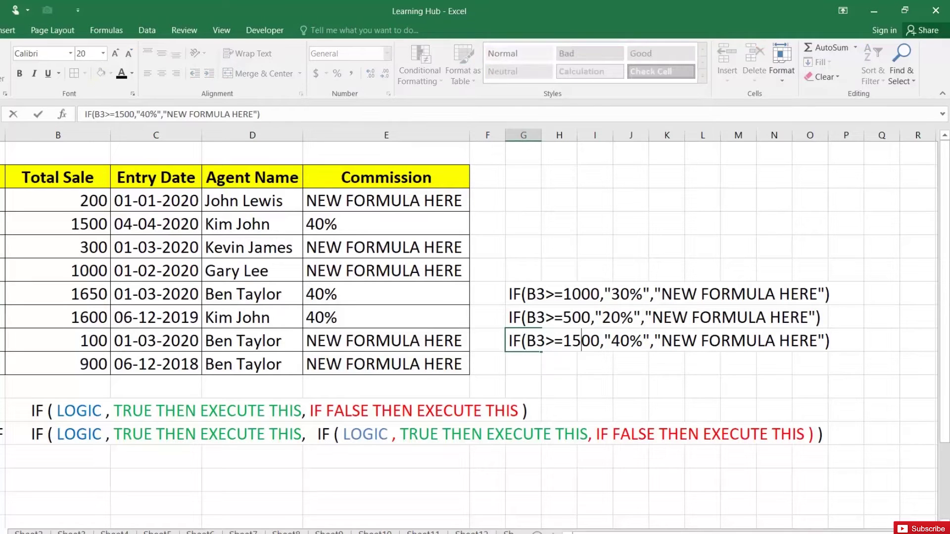
key(BackSpace)
key(BackSpace)
text(2)
key(Right)
key(Right)
key(Right)
key(Delete)
text(1)
key(Right)
key(Right)
key(Right)
key(Right)
key(Right)
key(Right)
key(Right)
key(Left)
key(Left)
key(Left)
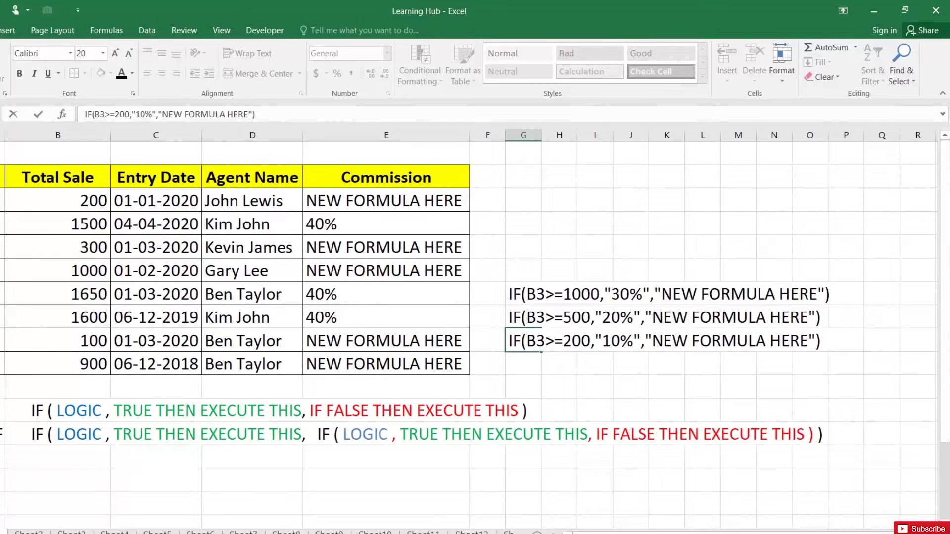
text(ZERO)
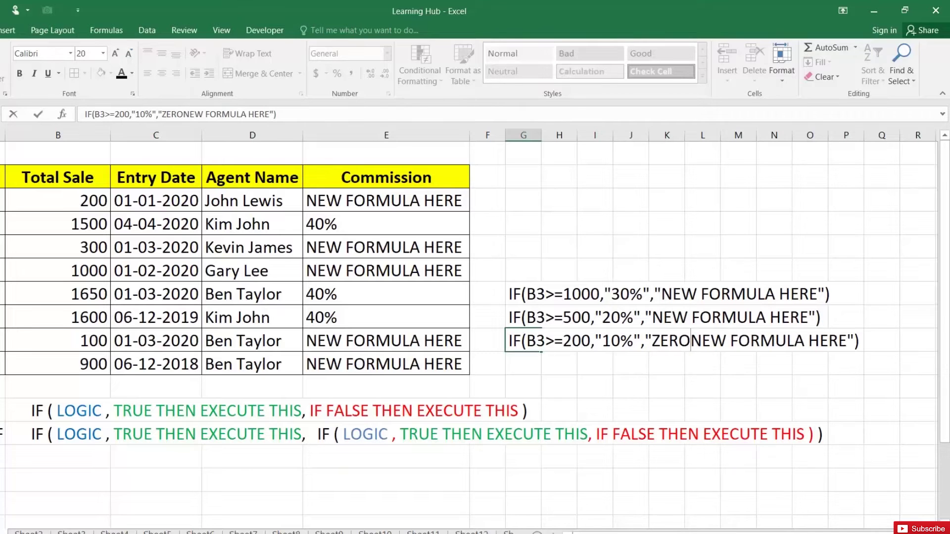
key(Delete)
key(Delete)
key(Delete)
key(Delete)
key(Delete)
key(Delete)
key(Delete)
key(Delete)
key(Delete)
key(Delete)
key(Delete)
key(Delete)
key(Delete)
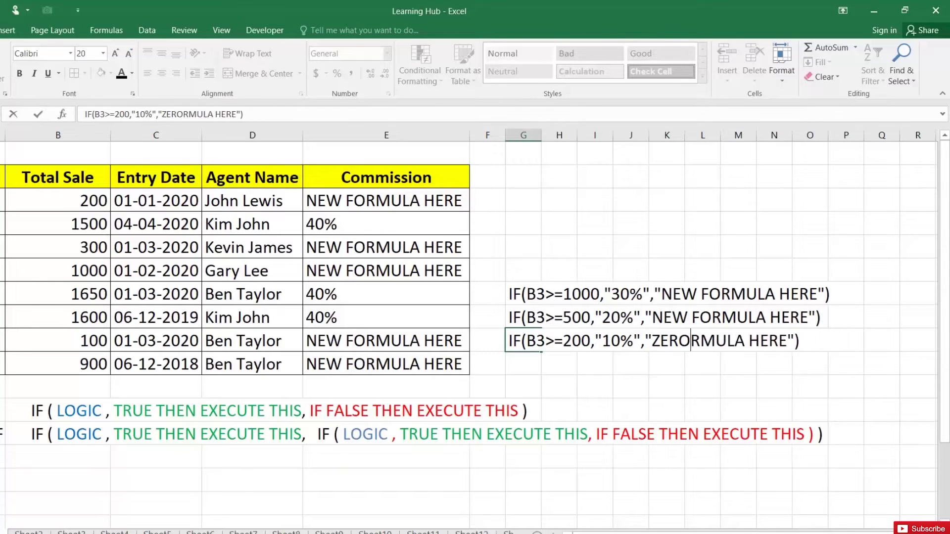
key(Delete)
key(Delete)
key(Delete)
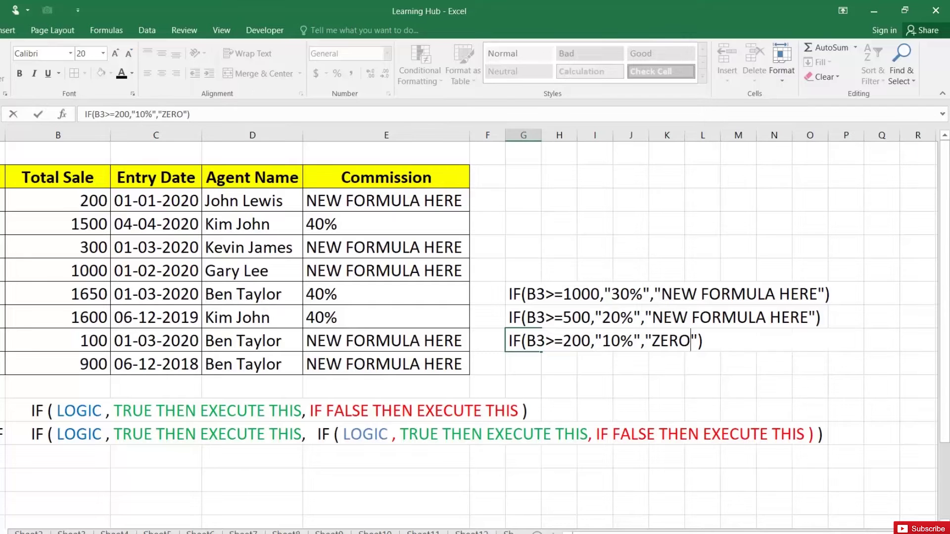
key(Return)
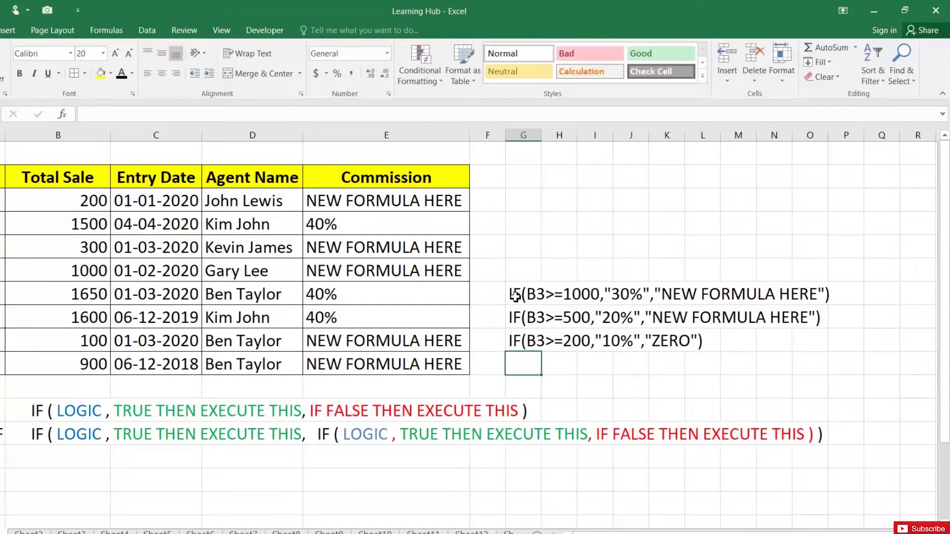
- Copy the 1000/30% IF text from G7
click(514, 296)
double_click(514, 295)
drag(509, 295, 831, 295)
key(ctrl+c)
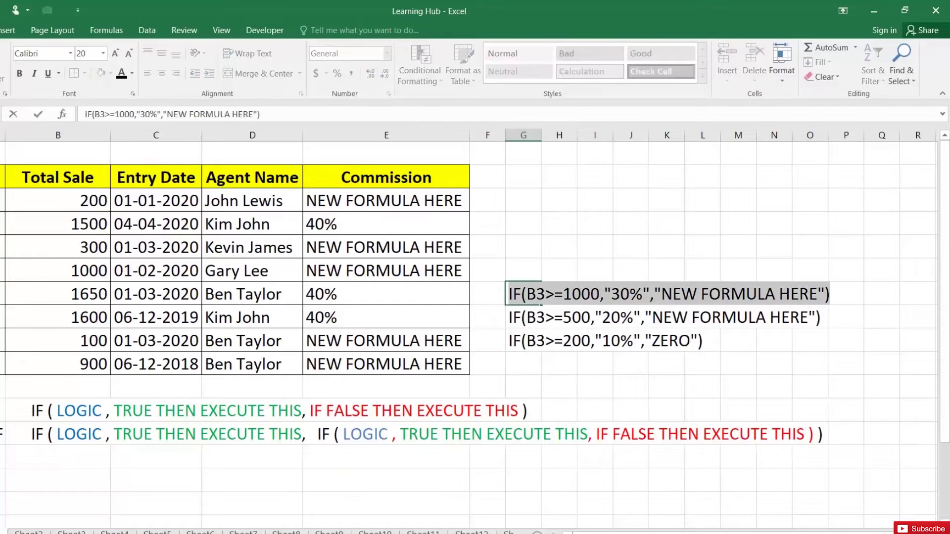
key(Return)
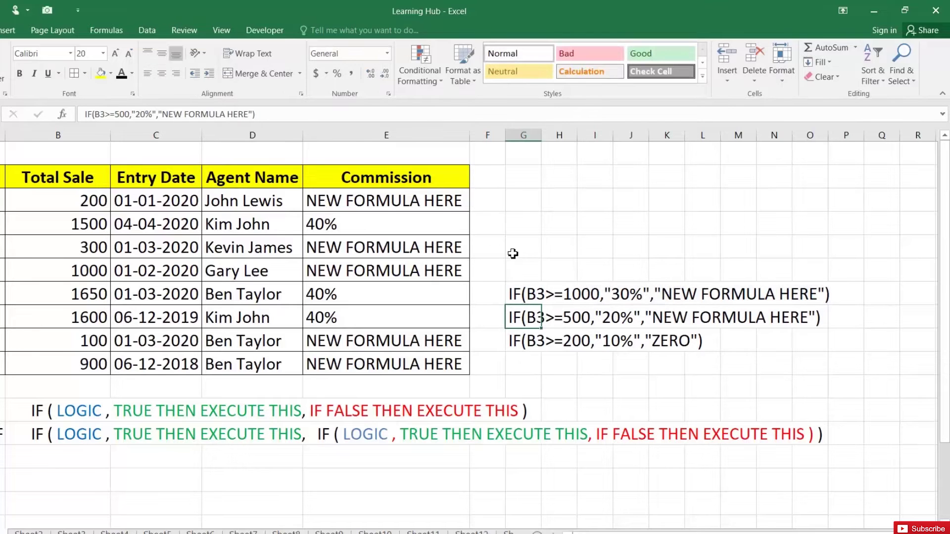
- Replace E3's "NEW FORMULA HERE" false value with the 1000/30% IF and fill it down to E10
click(427, 199)
double_click(427, 199)
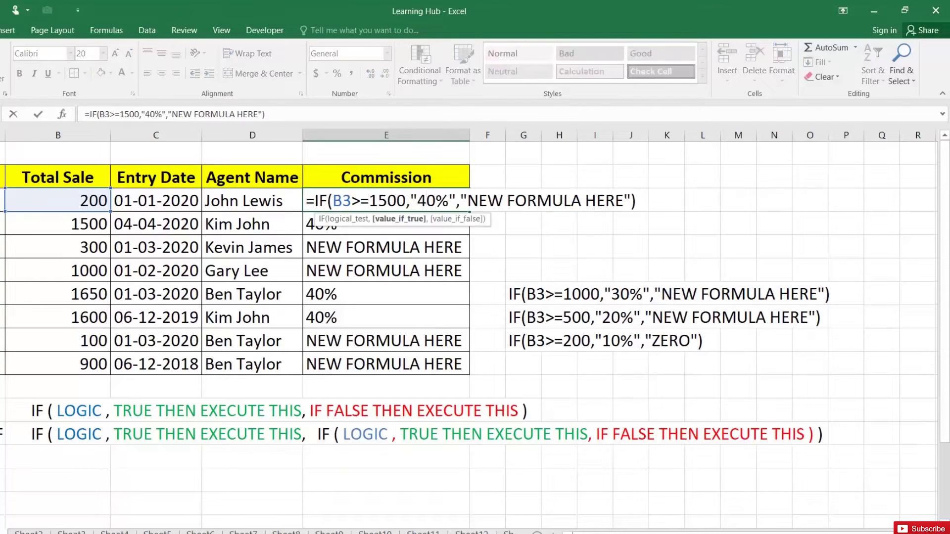
drag(460, 201, 631, 201)
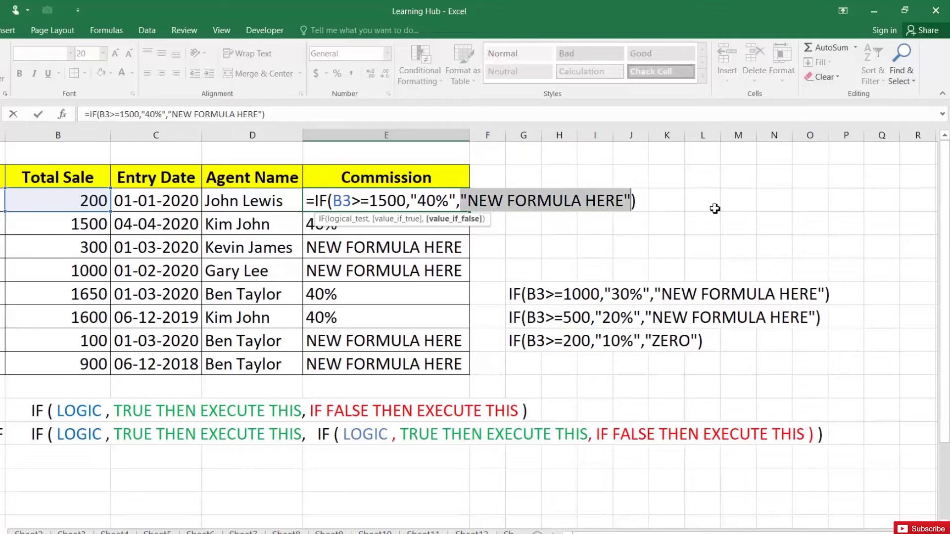
key(Delete)
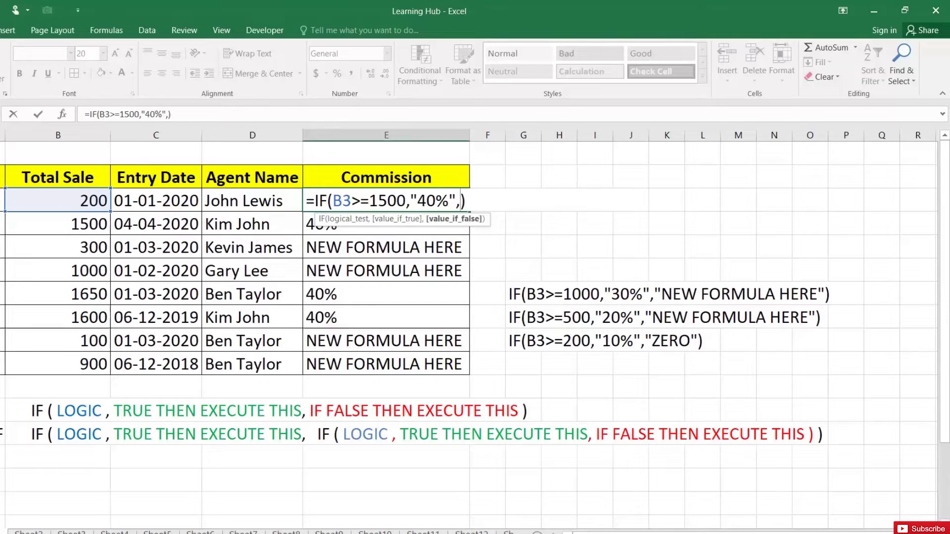
key(ctrl+v)
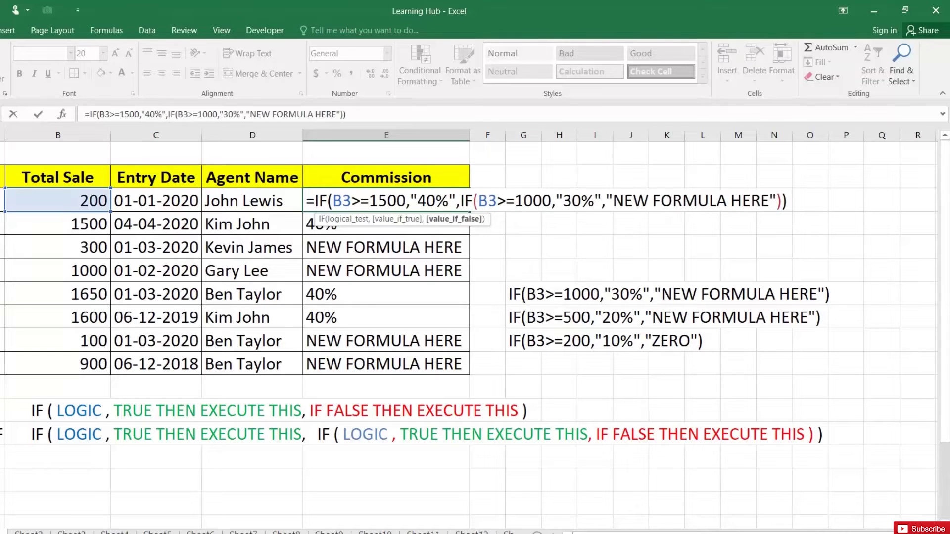
key(Return)
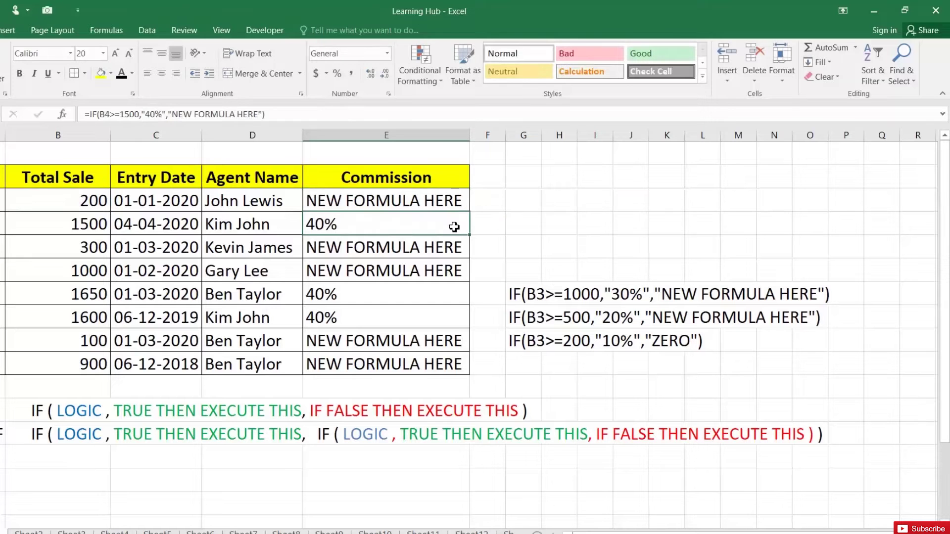
click(454, 198)
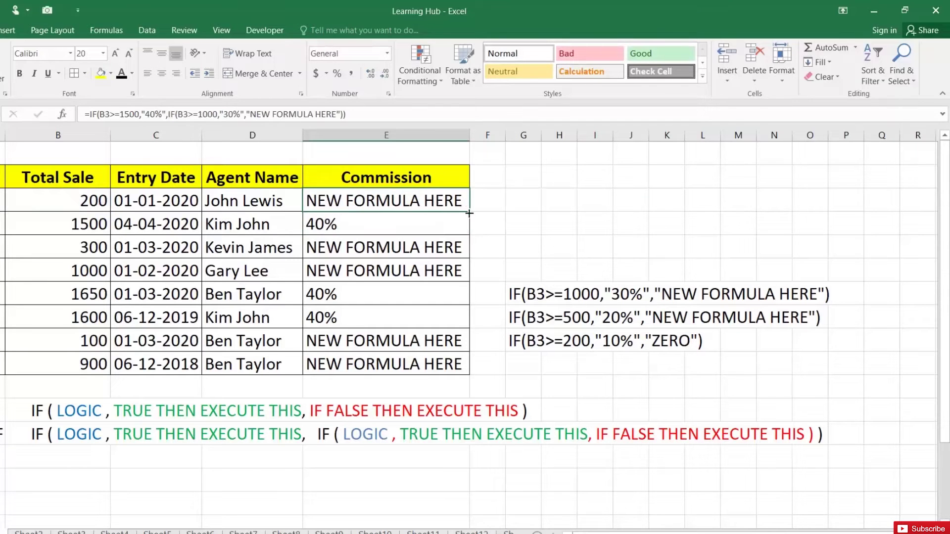
double_click(470, 213)
click(324, 271)
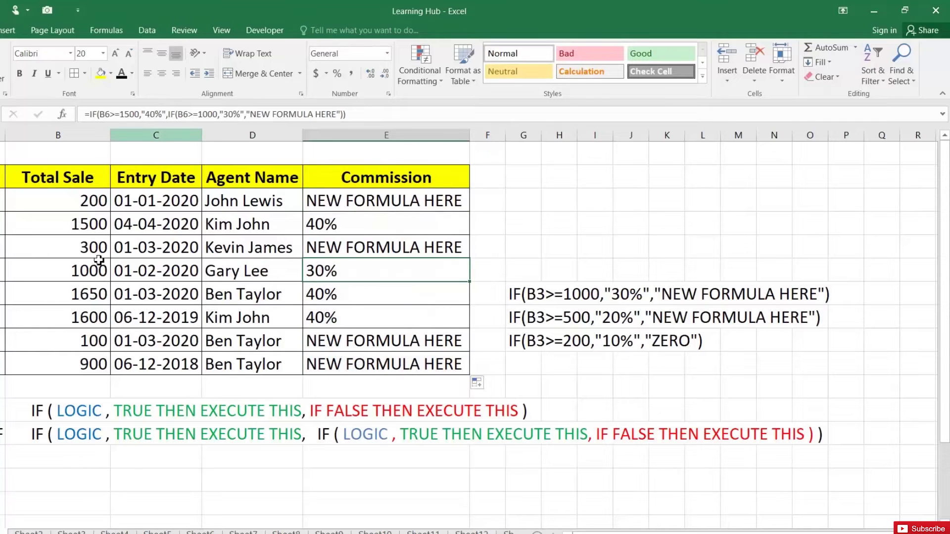
- Copy the 500/20% IF text from G8
double_click(519, 318)
drag(509, 317, 821, 317)
key(ctrl+c)
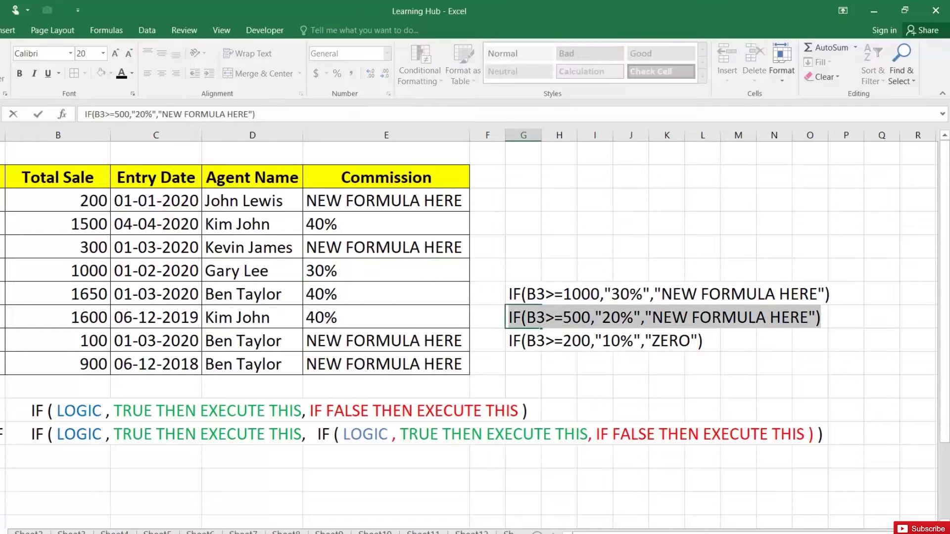
key(Return)
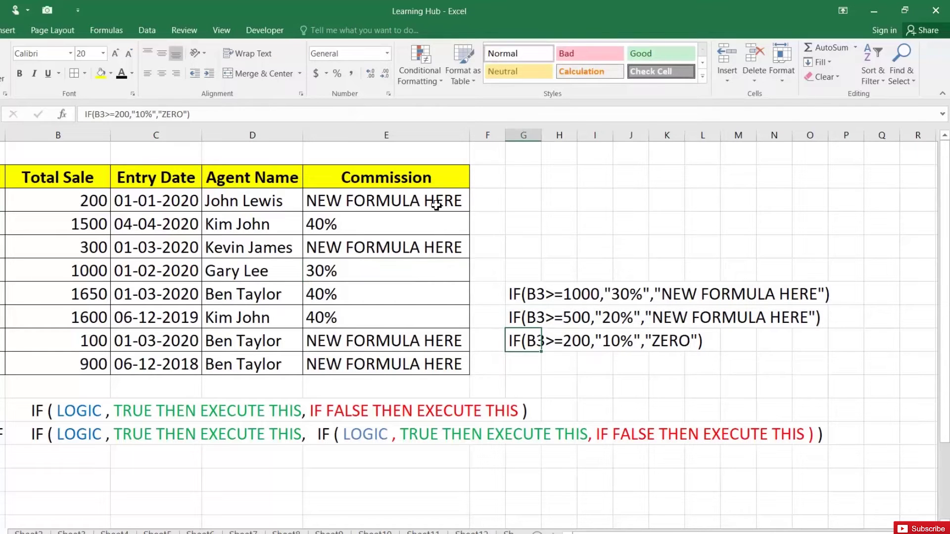
- Paste the 500/20% IF over E3's "NEW FORMULA HERE" placeholder and fill it down to E10
click(435, 201)
double_click(436, 200)
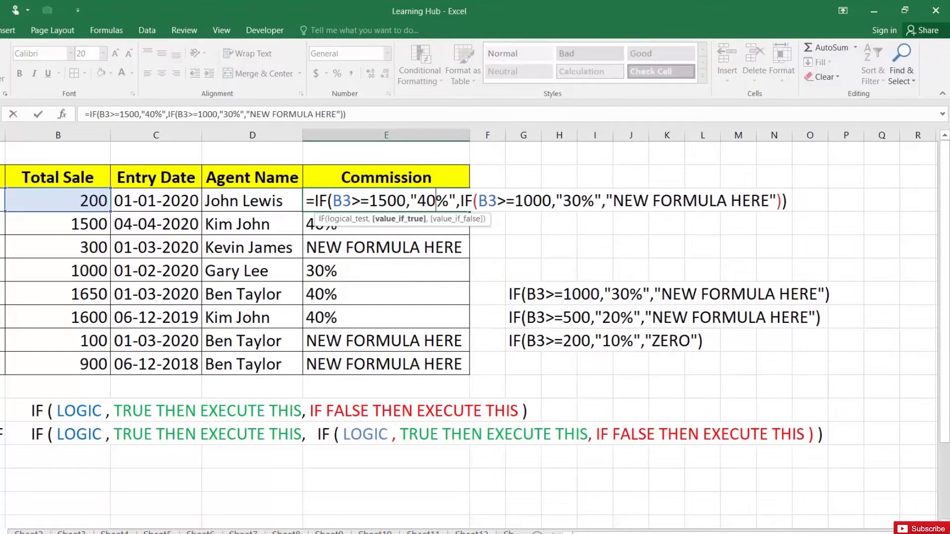
click(613, 201)
drag(606, 200, 776, 201)
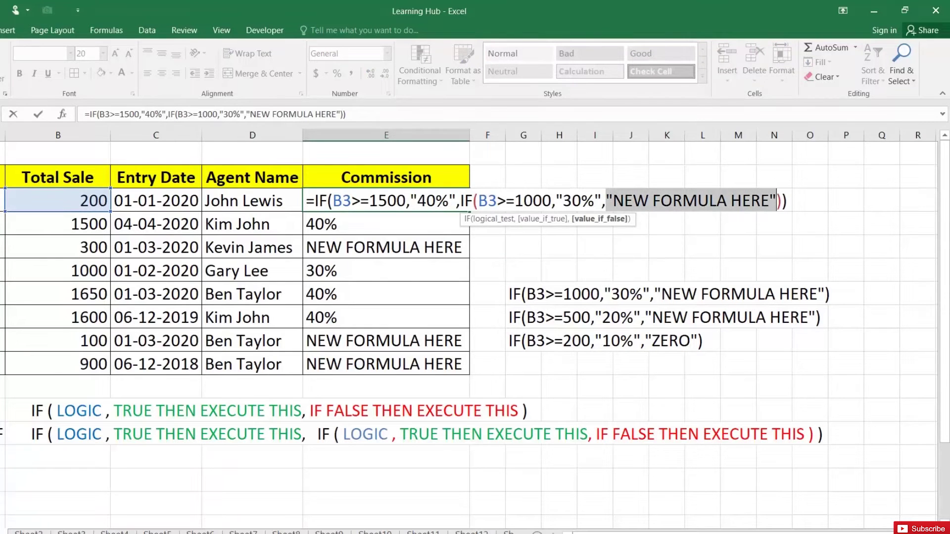
key(ctrl+v)
key(Return)
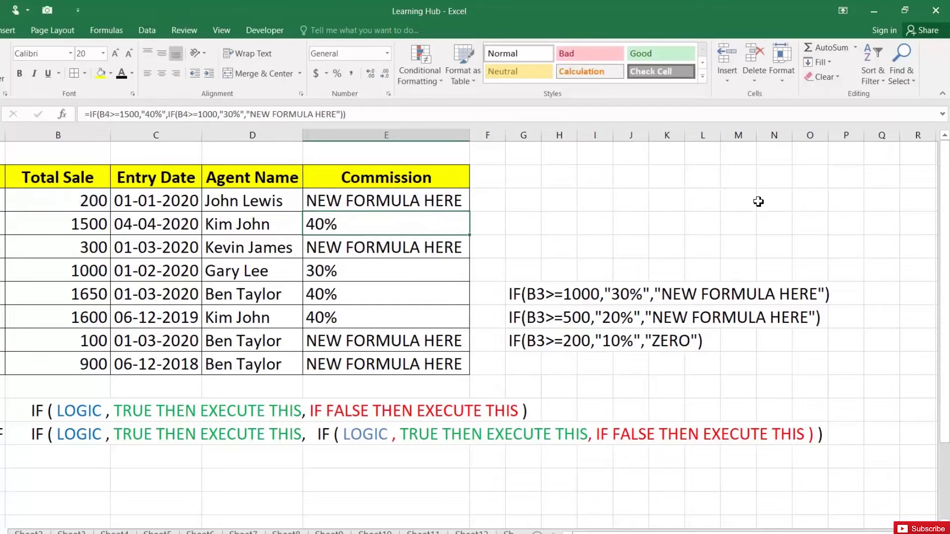
click(460, 196)
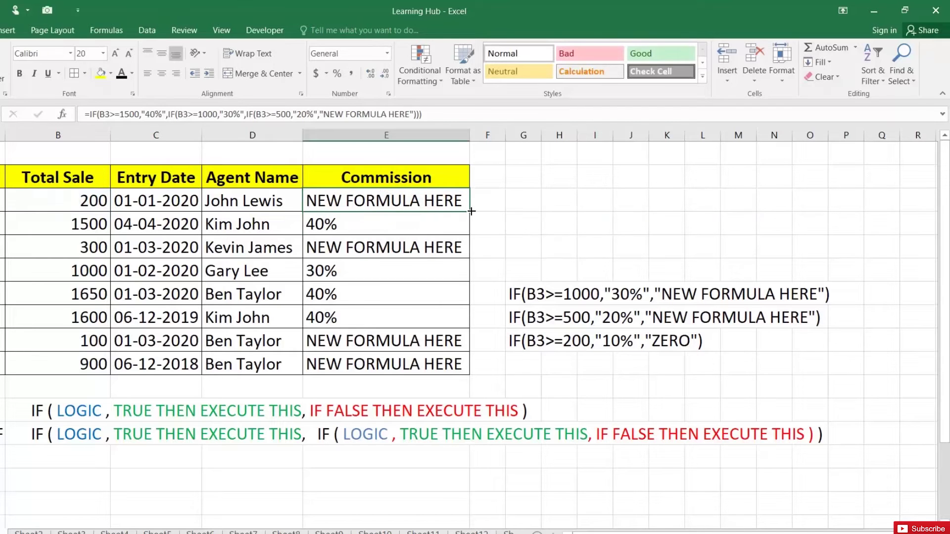
double_click(470, 212)
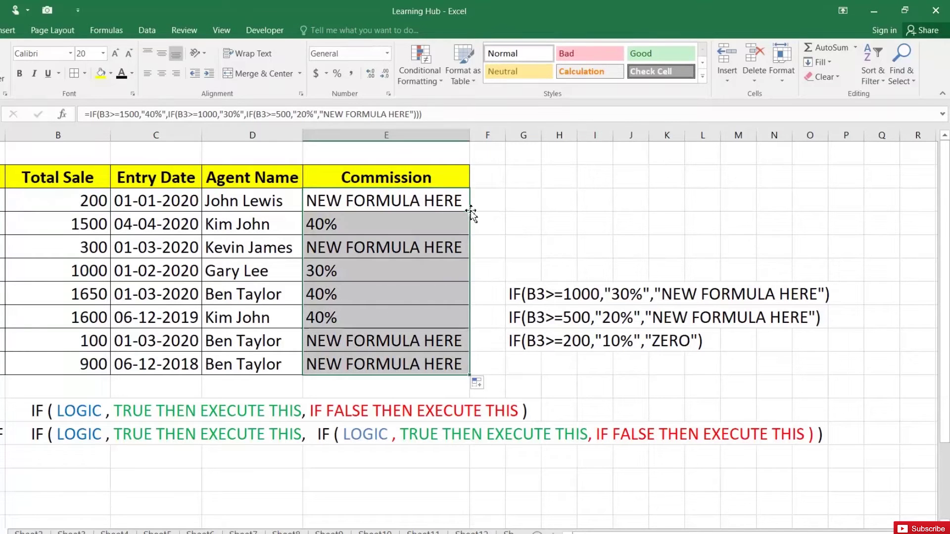
click(78, 364)
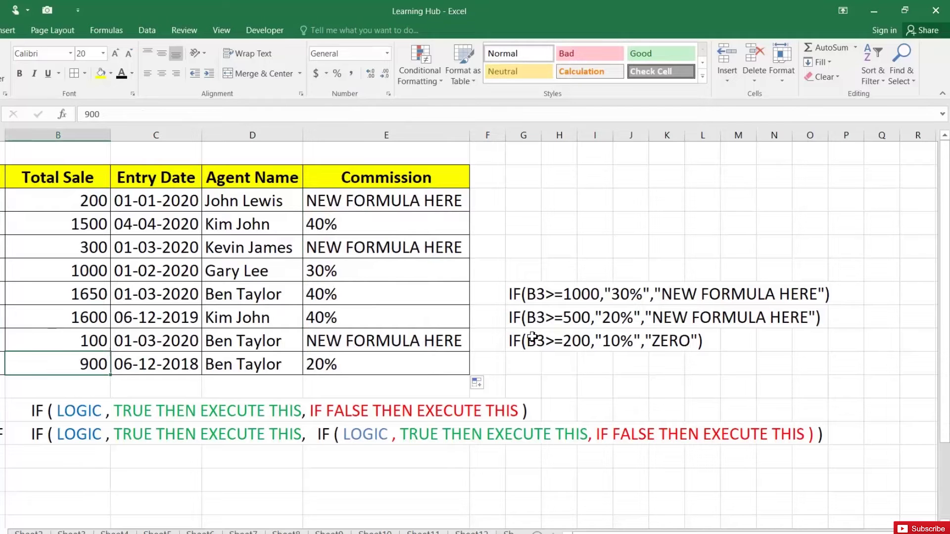
- Copy the 200/10%/"ZERO" IF text from G9
double_click(515, 341)
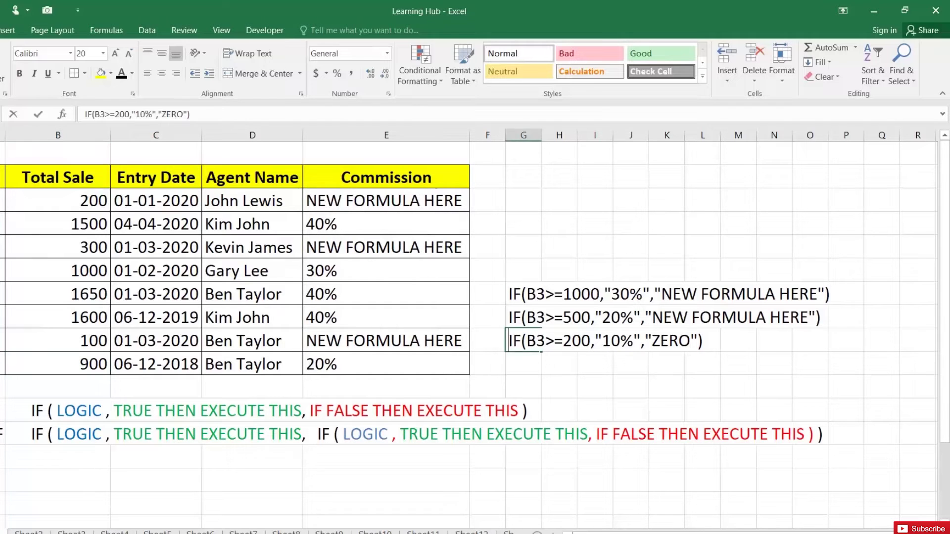
key(ctrl+a)
key(ctrl+c)
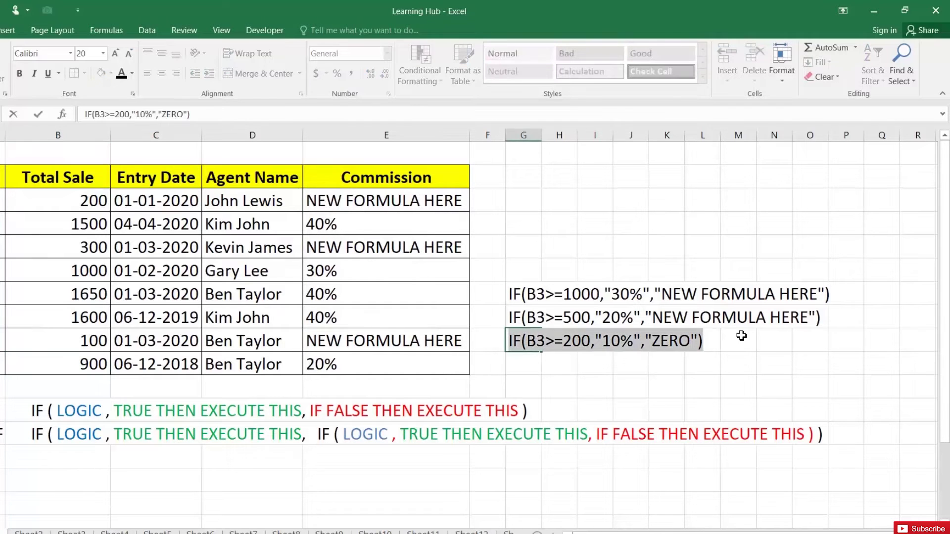
key(Return)
- Paste the 200/10% IF over E3's placeholder and fill the finished formula down to E10
double_click(436, 201)
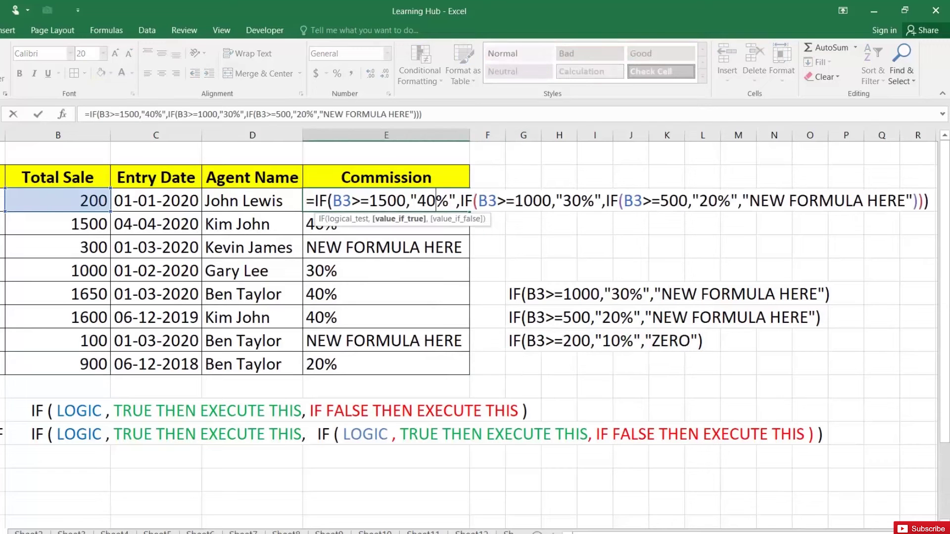
drag(741, 200, 913, 200)
key(ctrl+v)
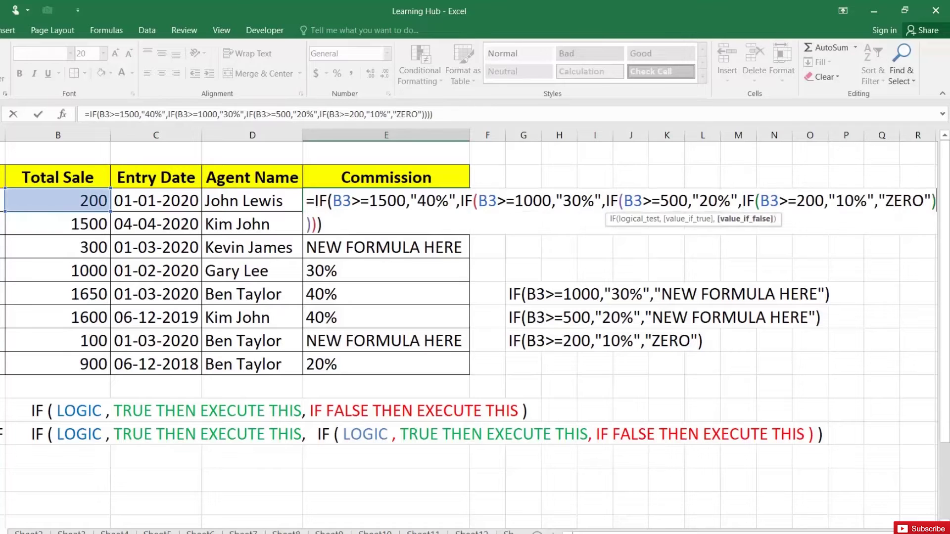
key(Return)
click(428, 198)
double_click(468, 212)
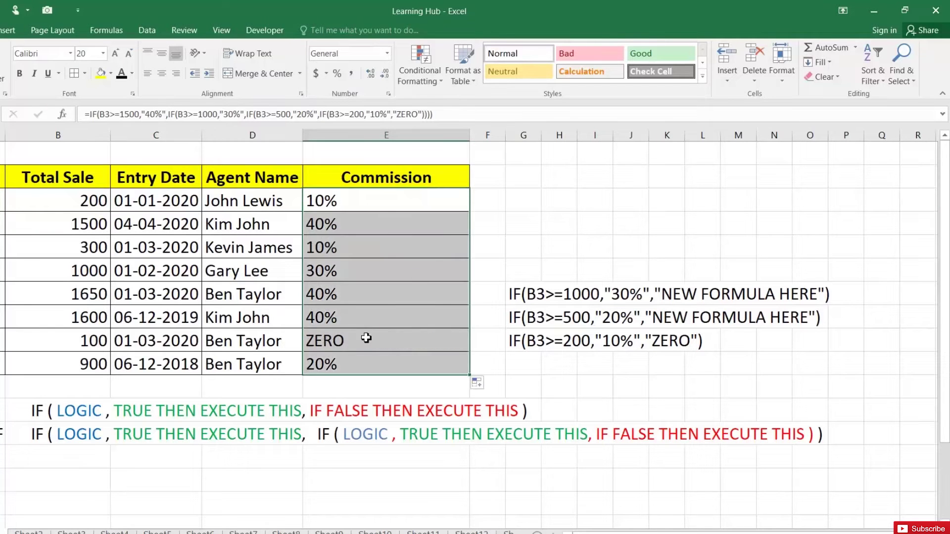
click(366, 337)
- Review E3's four nested IF tests for 1500, 1000, 500 and 200, leaving it unchanged
click(322, 202)
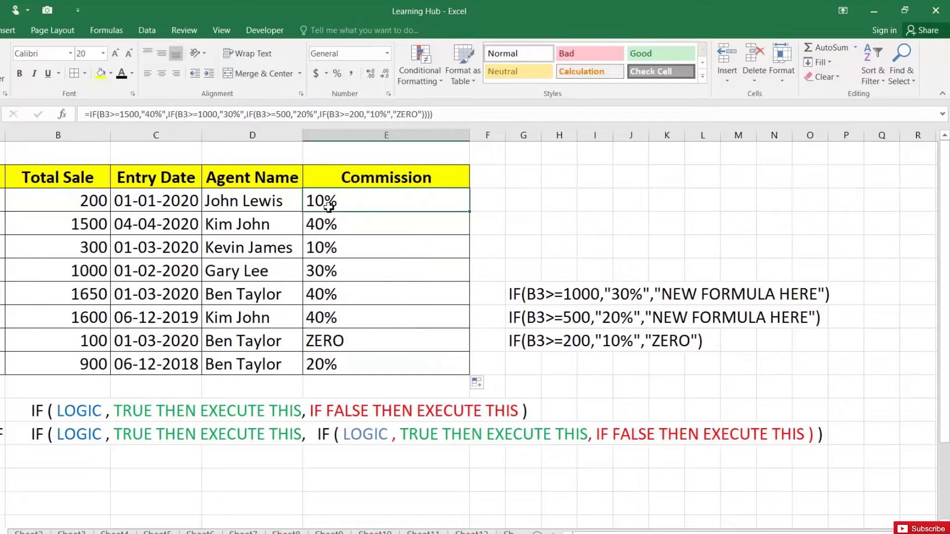
click(76, 205)
click(353, 201)
double_click(352, 201)
double_click(809, 200)
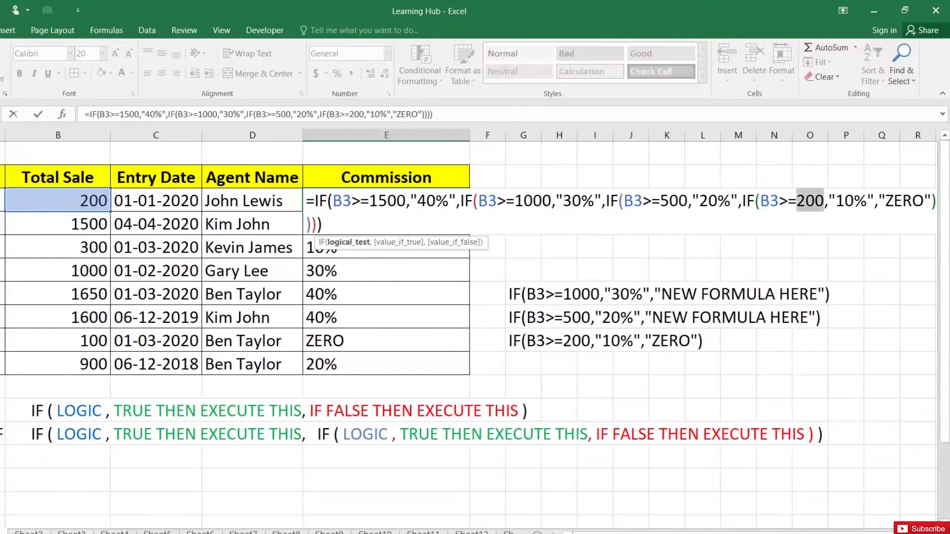
key(Escape)
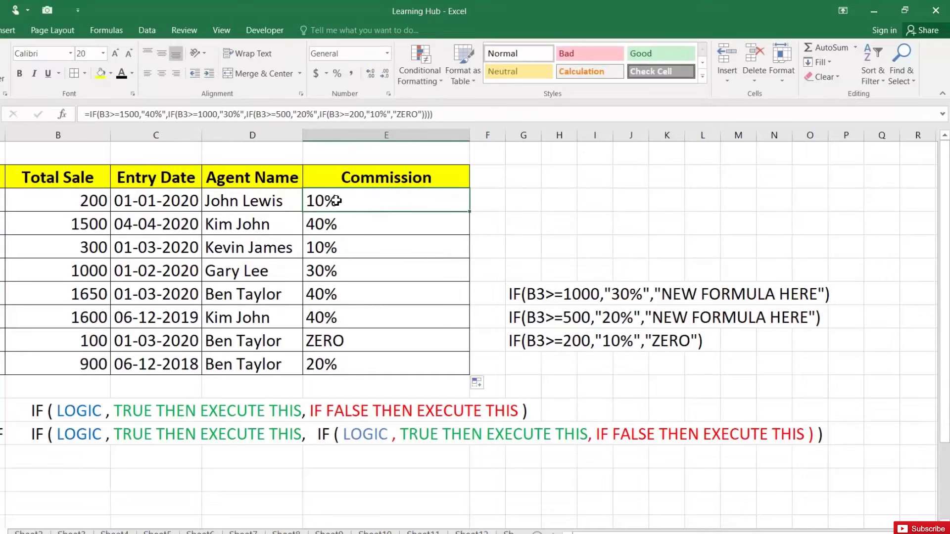
double_click(333, 201)
drag(333, 201, 406, 201)
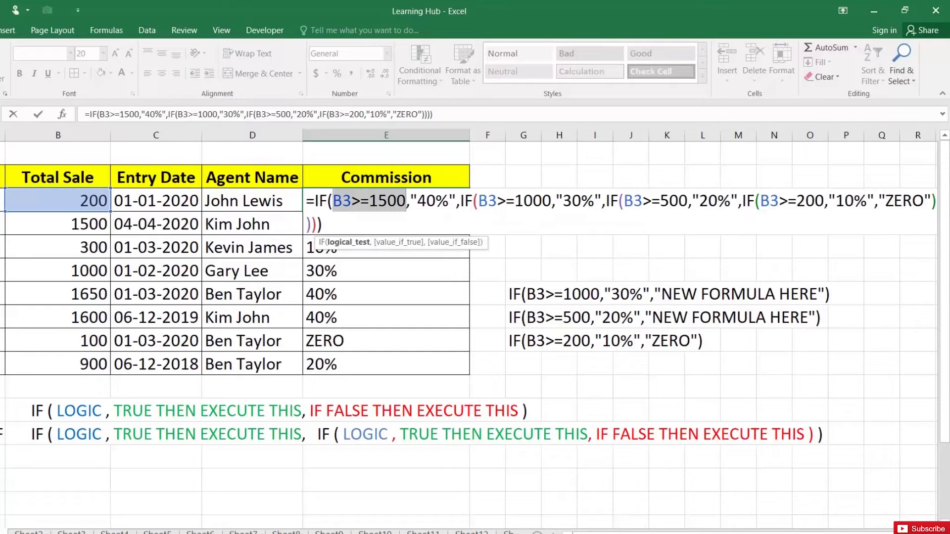
drag(464, 201, 533, 200)
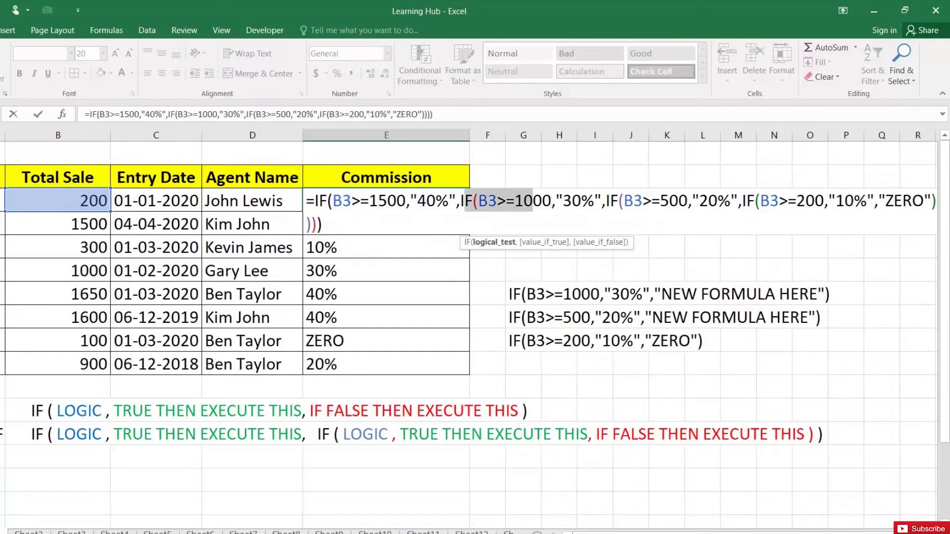
drag(594, 201, 669, 201)
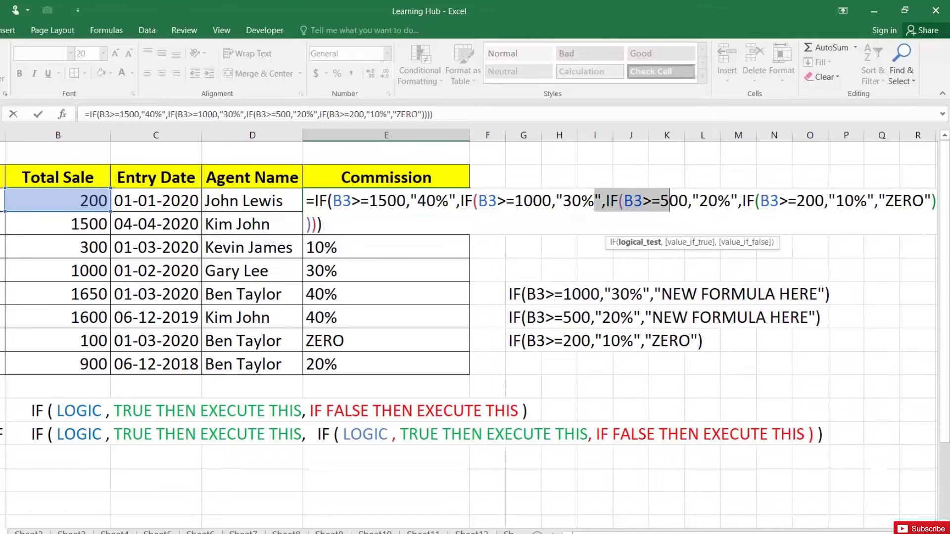
click(717, 200)
drag(746, 201, 805, 201)
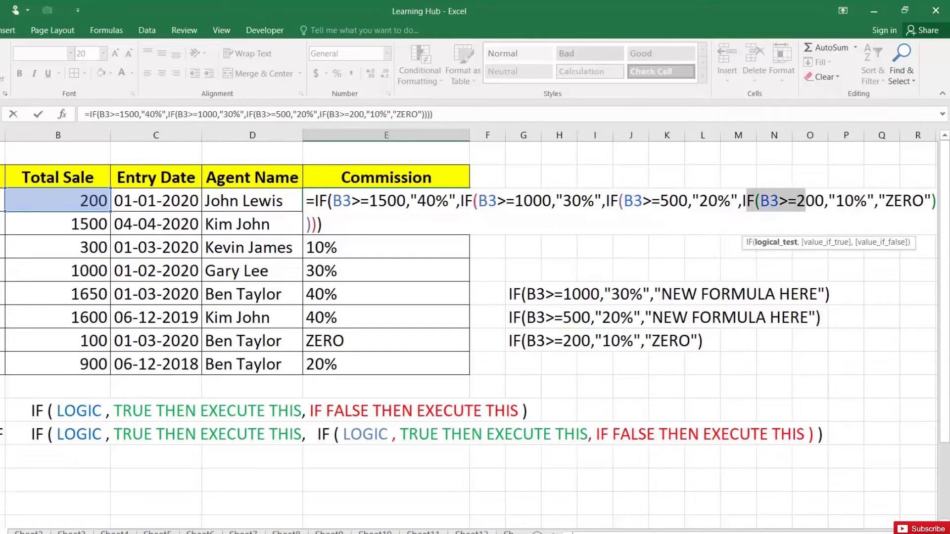
click(845, 201)
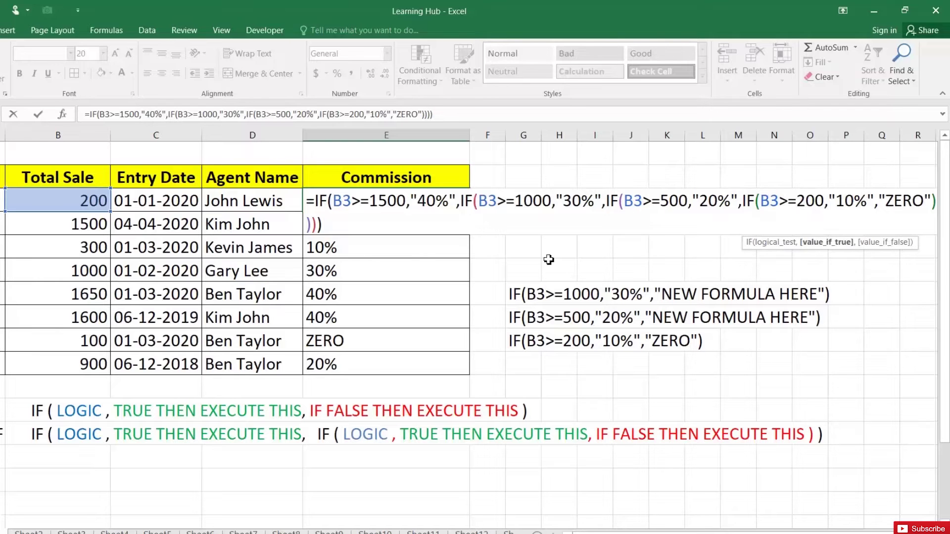
key(Return)
- Inspect E9's formula for the 100 sale, then return to E3
double_click(352, 340)
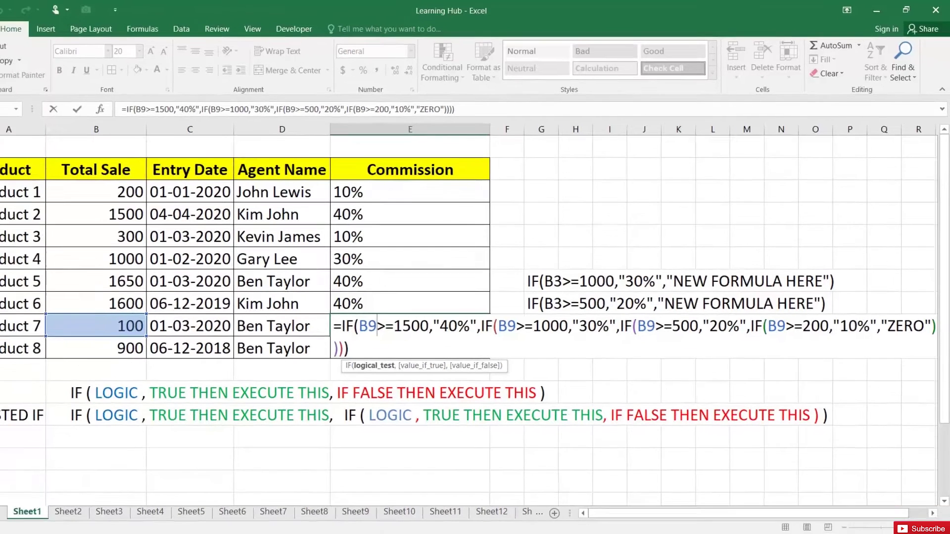
key(Return)
key(Up)
key(Up)
key(Up)
key(Up)
key(Up)
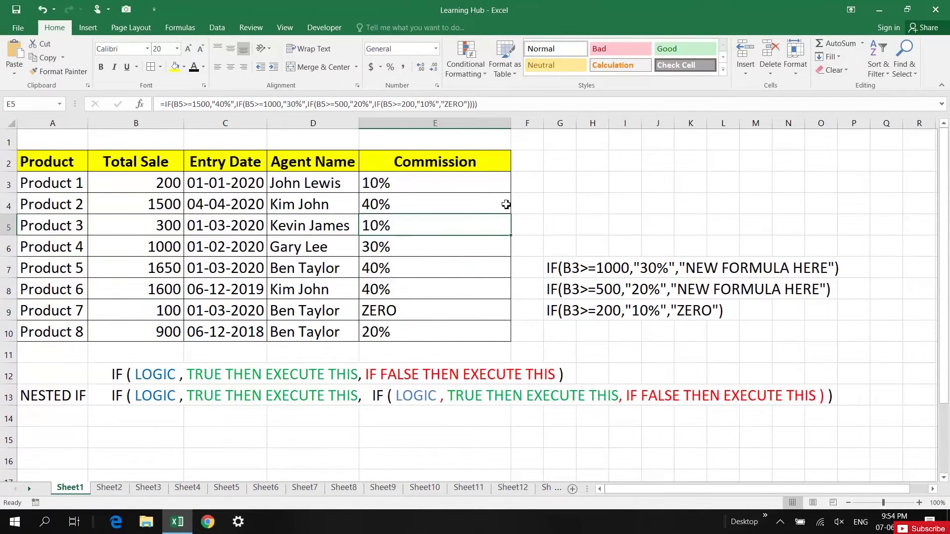
click(483, 184)
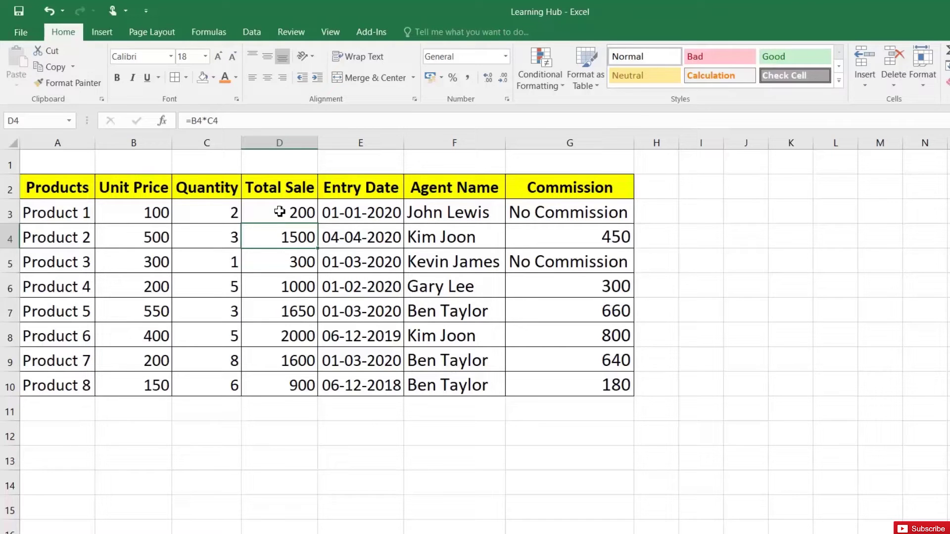
- Fill the Total Sale cells D3:D10 with grey
click(279, 212)
drag(280, 212, 282, 387)
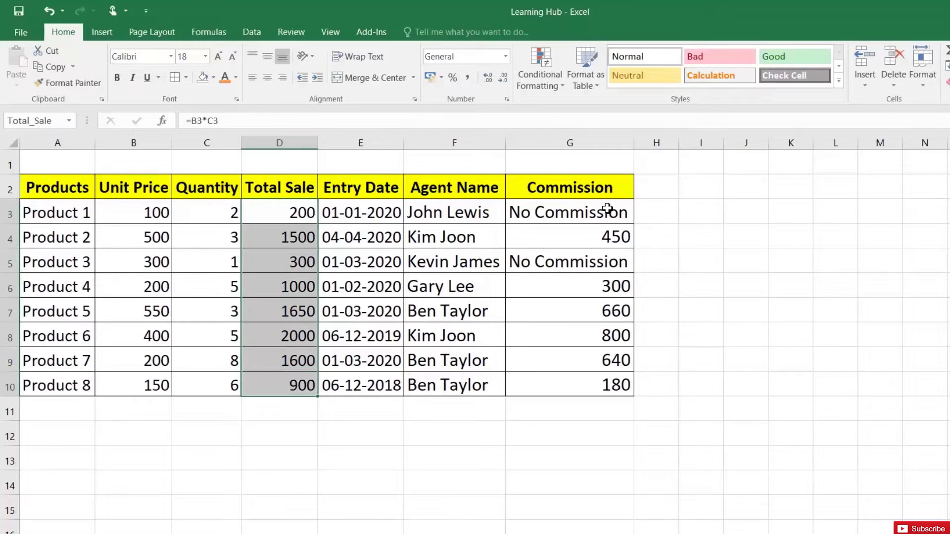
drag(607, 208, 611, 385)
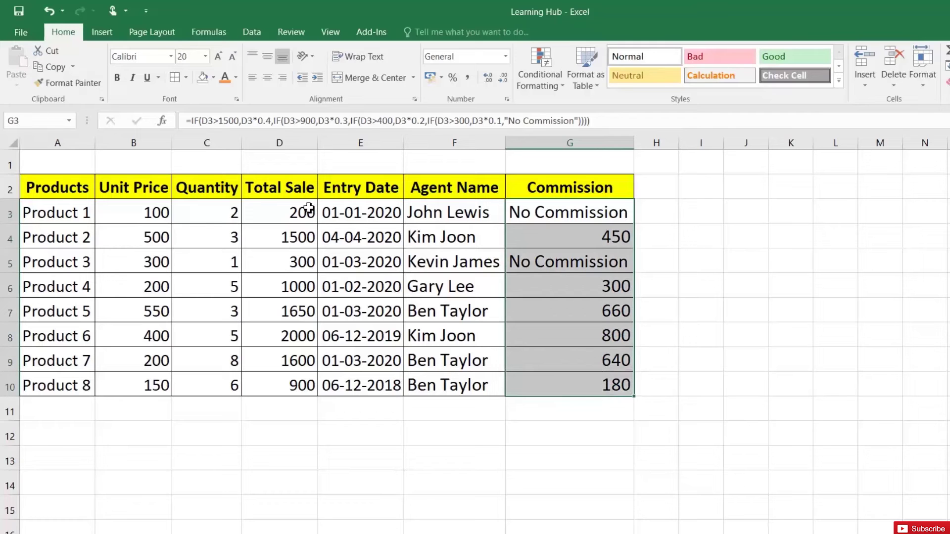
drag(300, 210, 297, 383)
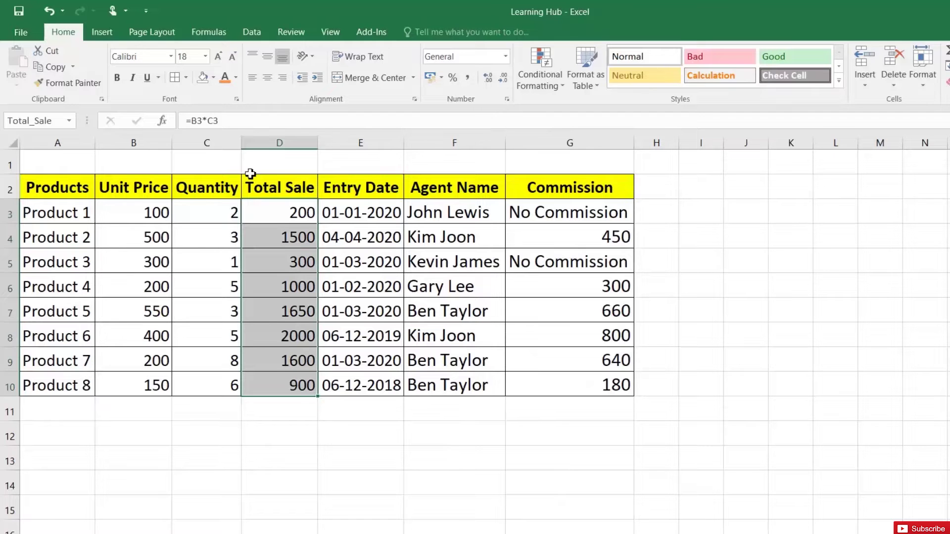
click(213, 79)
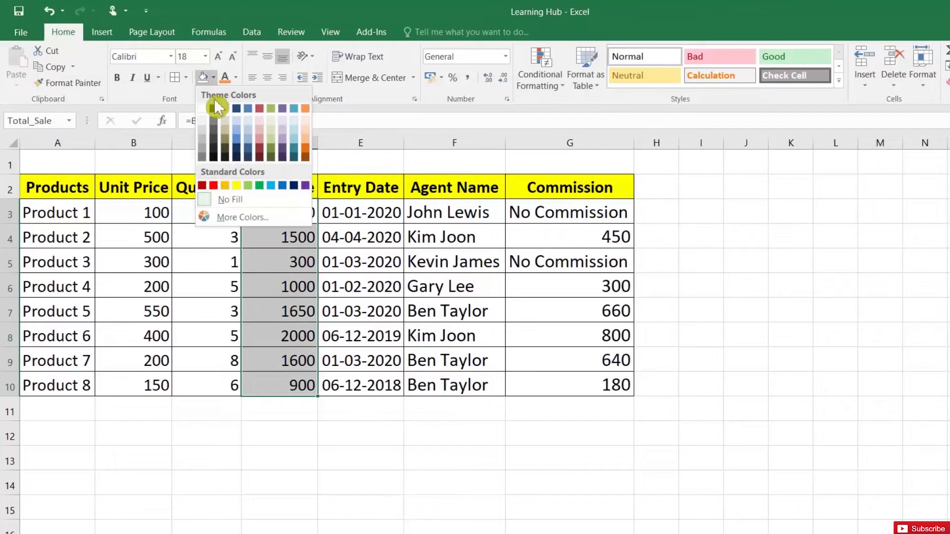
click(204, 129)
- Fill the Commission cells G3:G10 with the same grey
drag(566, 214, 569, 385)
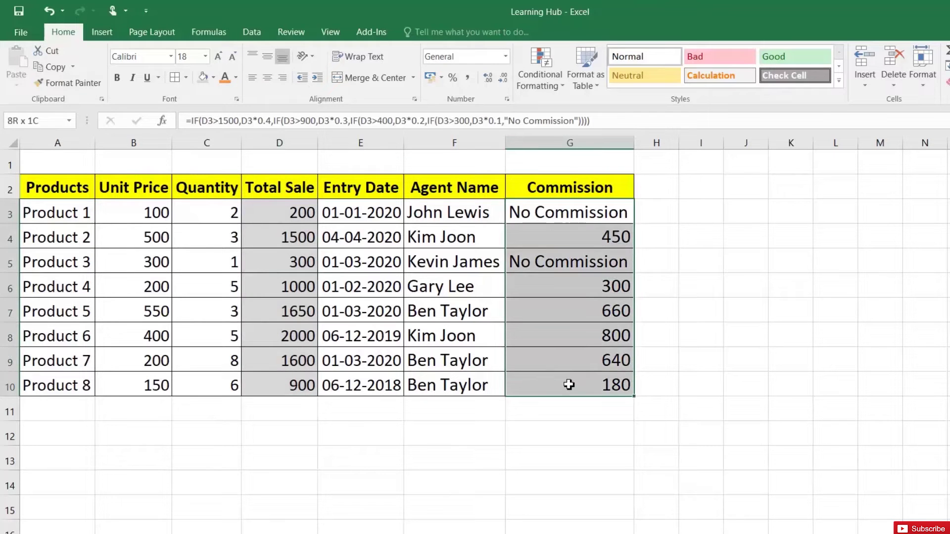
click(204, 78)
click(207, 214)
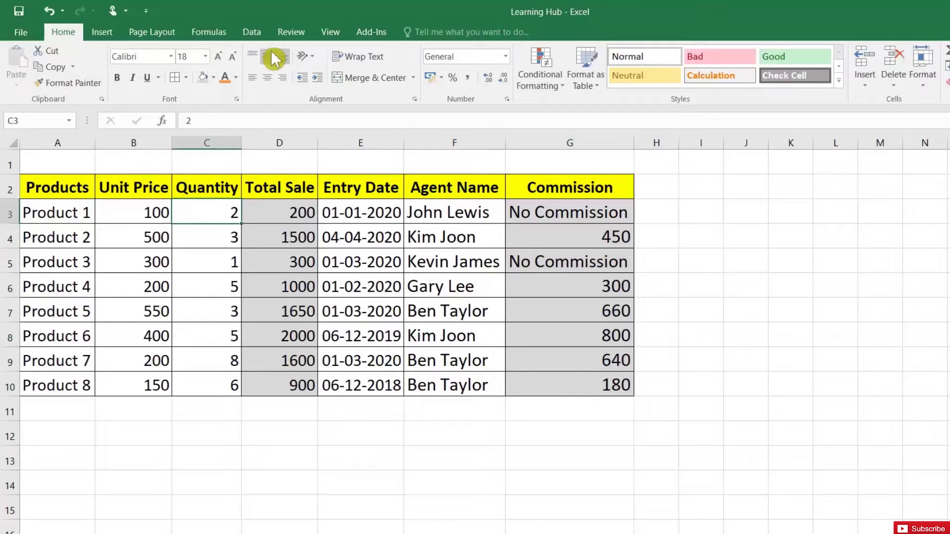
click(296, 33)
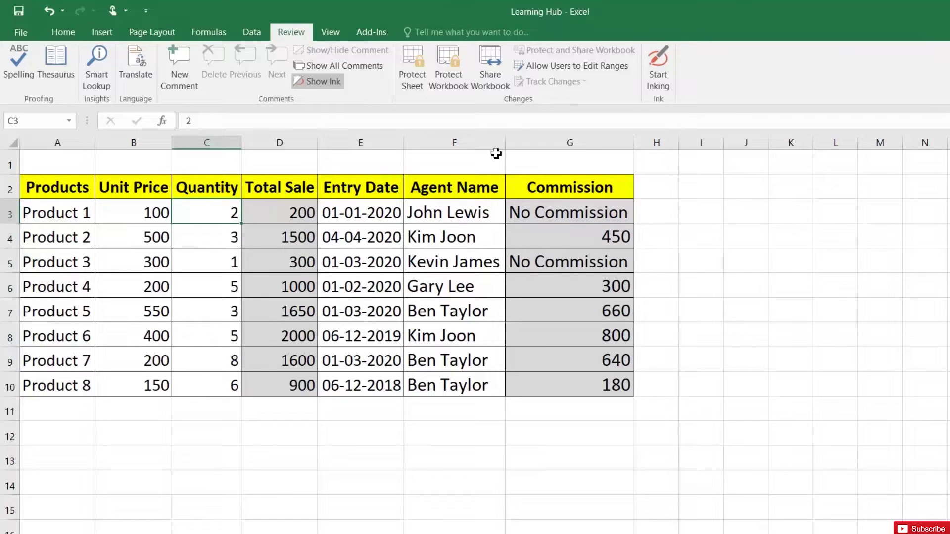
- Start a new editable range, picking A3:C10 and E3:F10 on the sheet
click(589, 70)
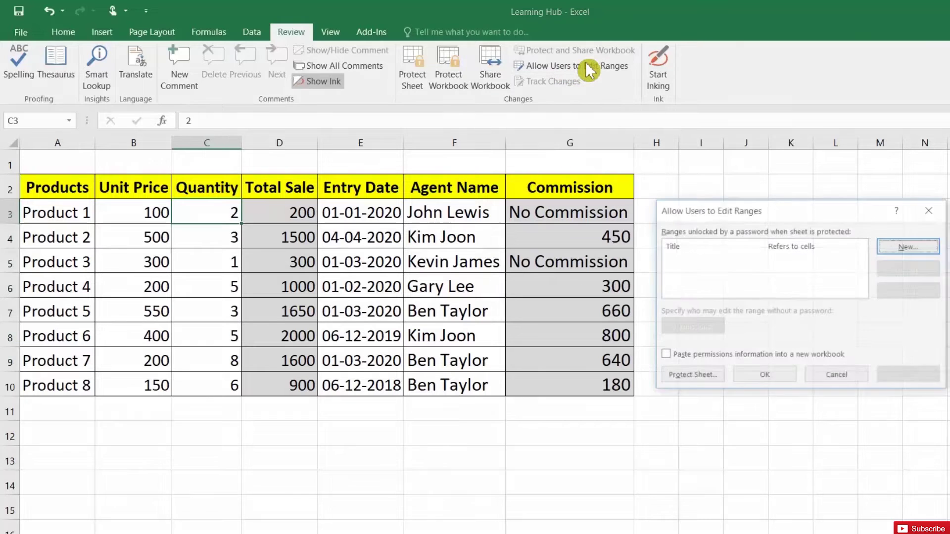
click(910, 247)
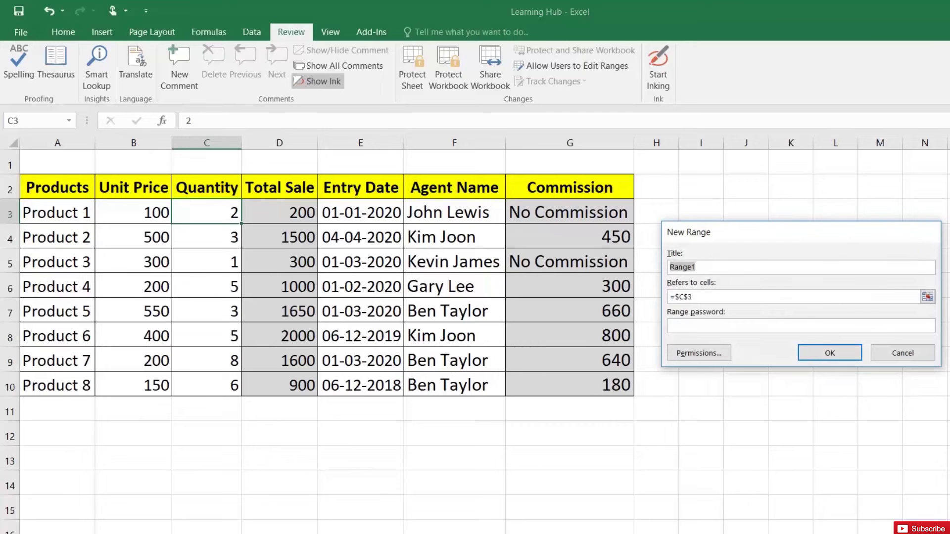
click(927, 296)
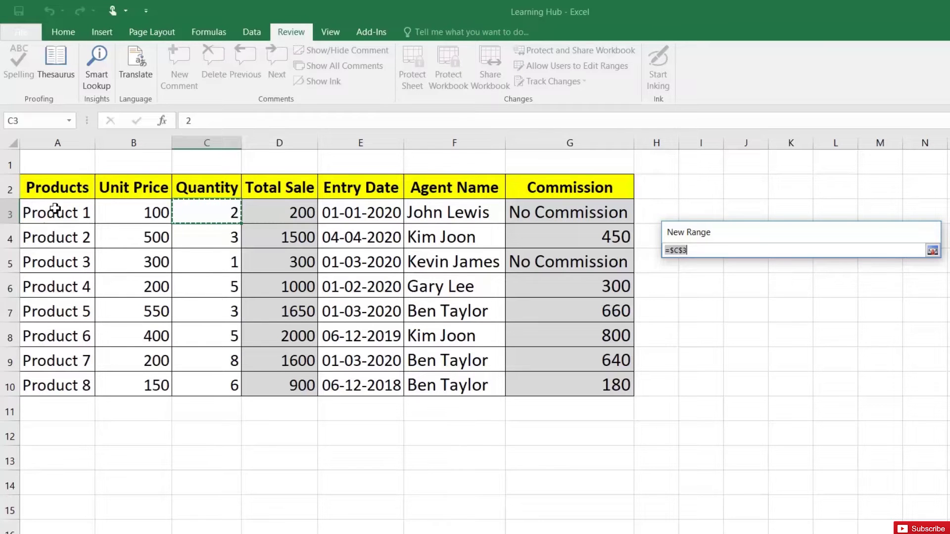
drag(52, 208, 202, 377)
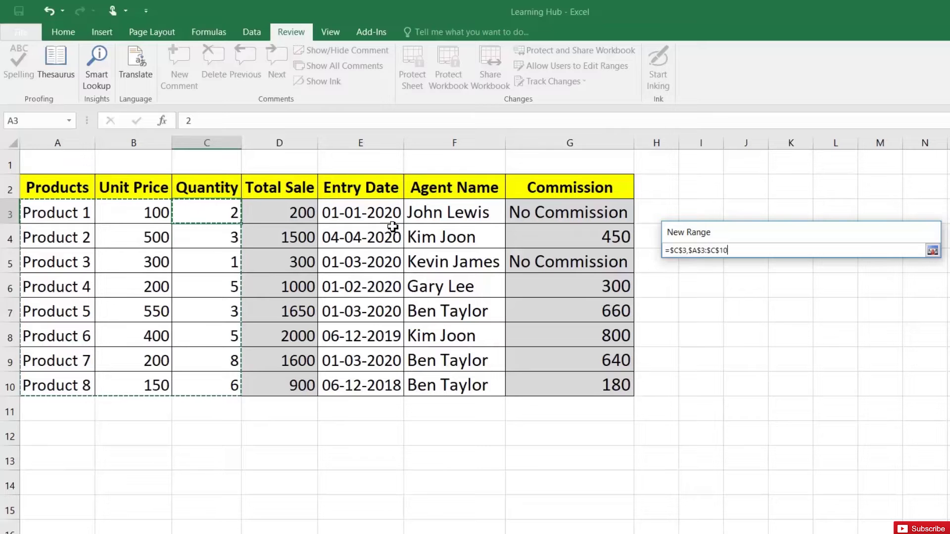
drag(364, 213, 426, 384)
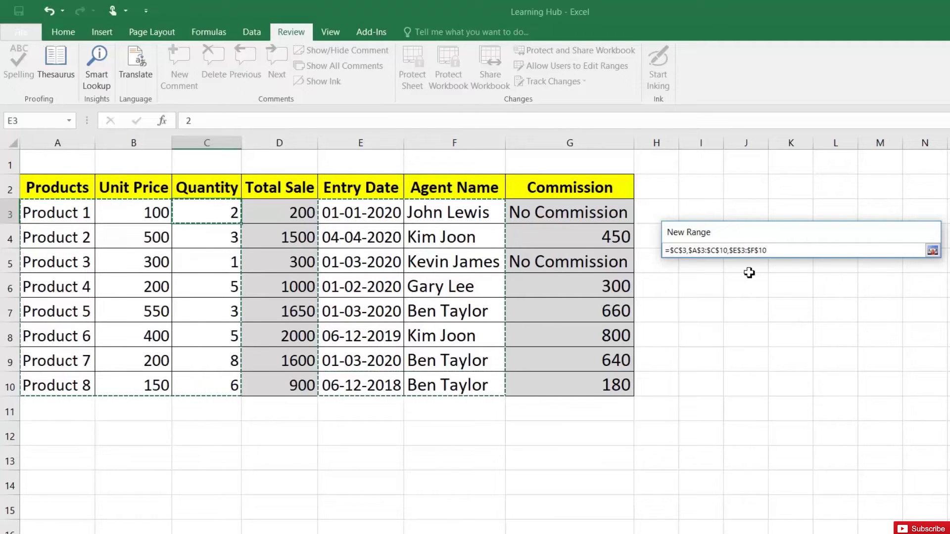
- Clear the wrong cell reference and reselect A3:C10 and E3:F10 for the range
drag(767, 251, 669, 250)
click(679, 250)
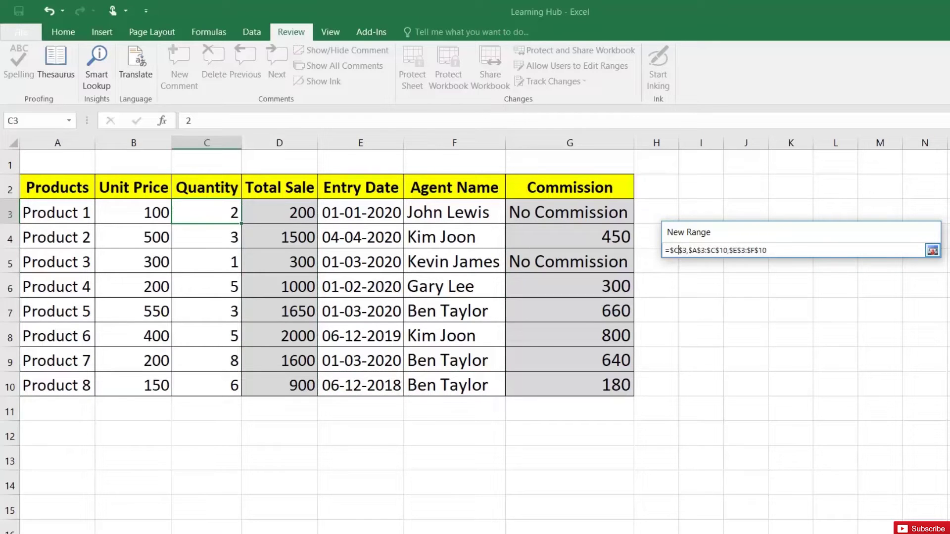
drag(766, 250, 668, 253)
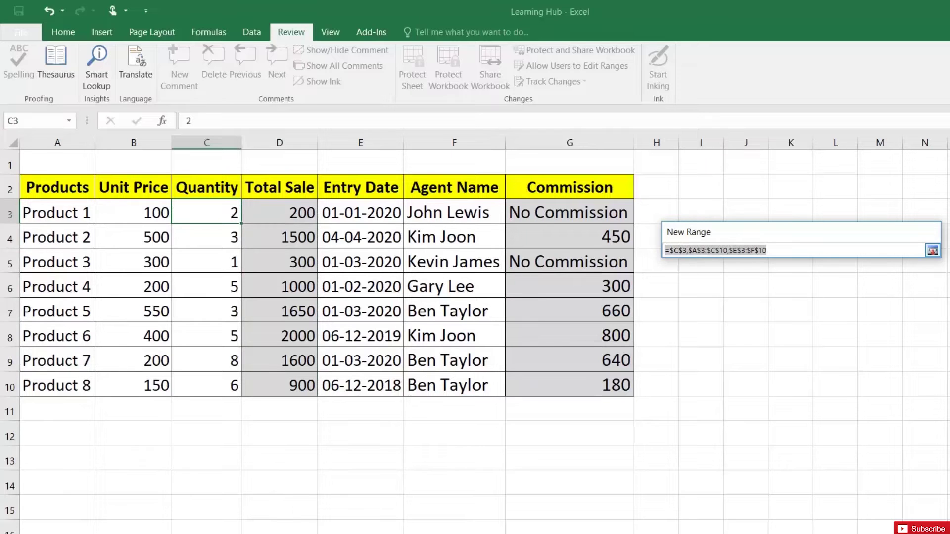
key(Delete)
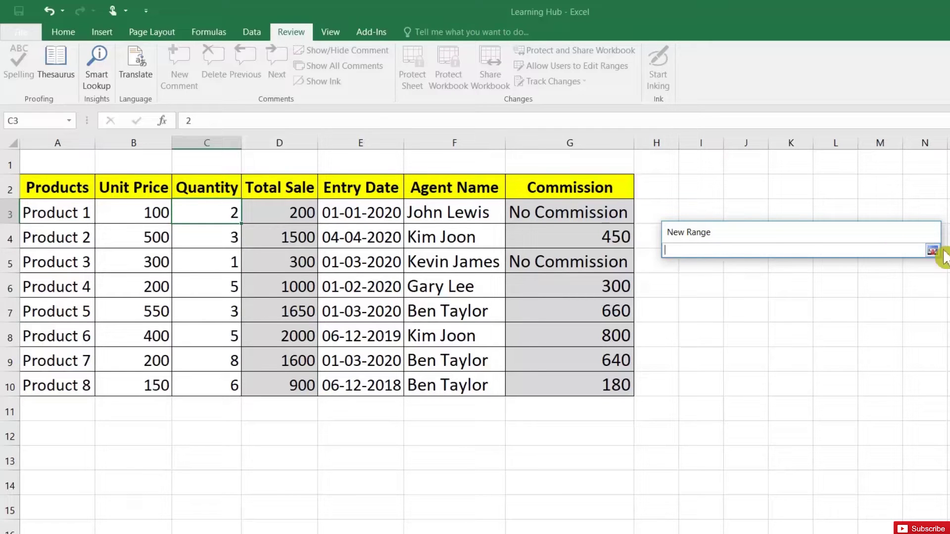
click(932, 250)
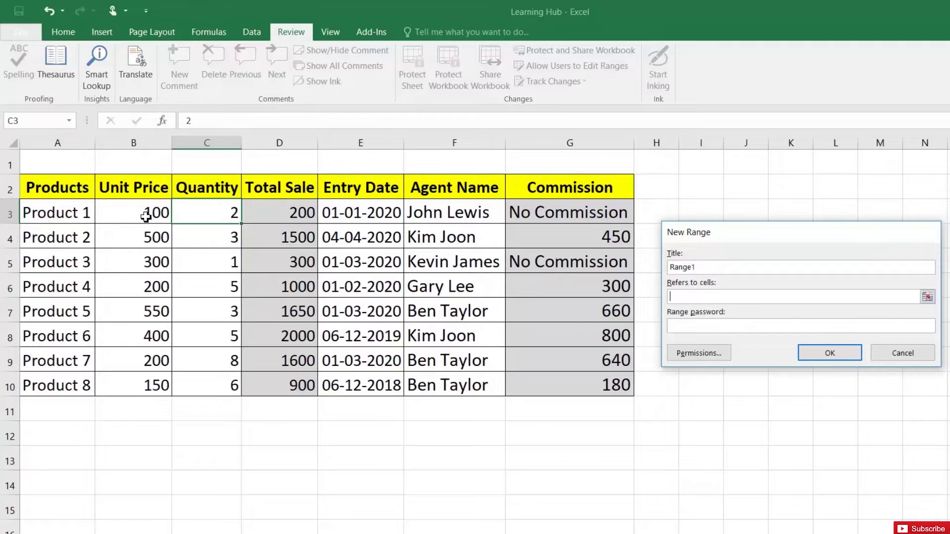
drag(54, 215, 208, 383)
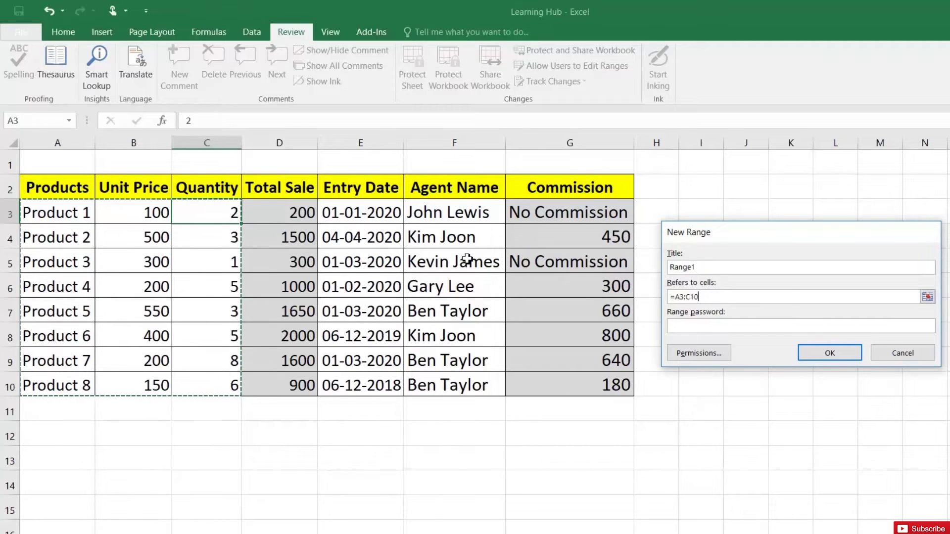
drag(379, 217, 440, 382)
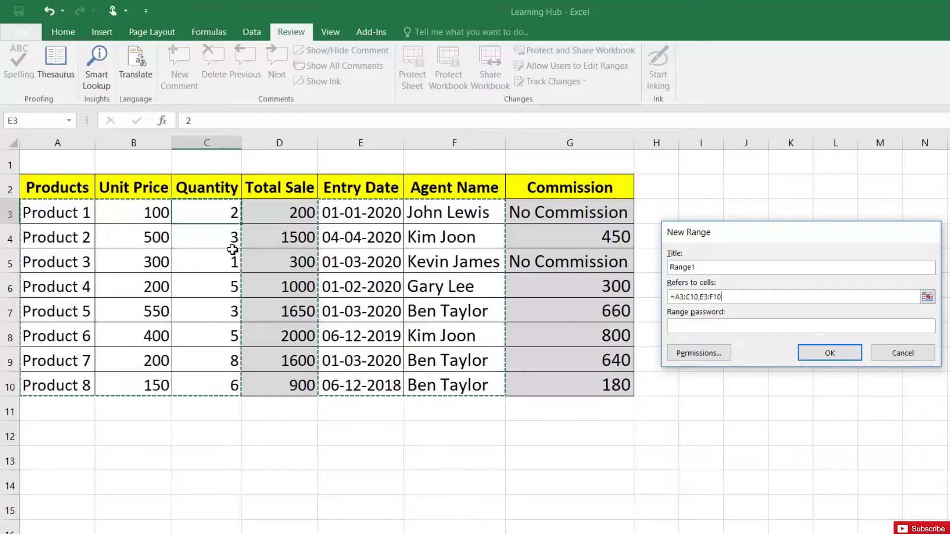
- Confirm Range1, apply it, and close the editable ranges dialog
click(833, 352)
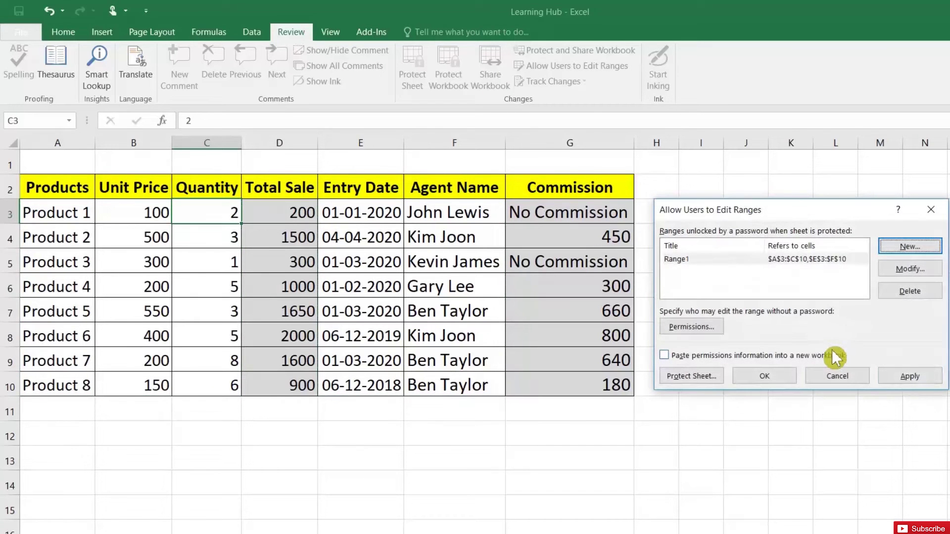
click(910, 377)
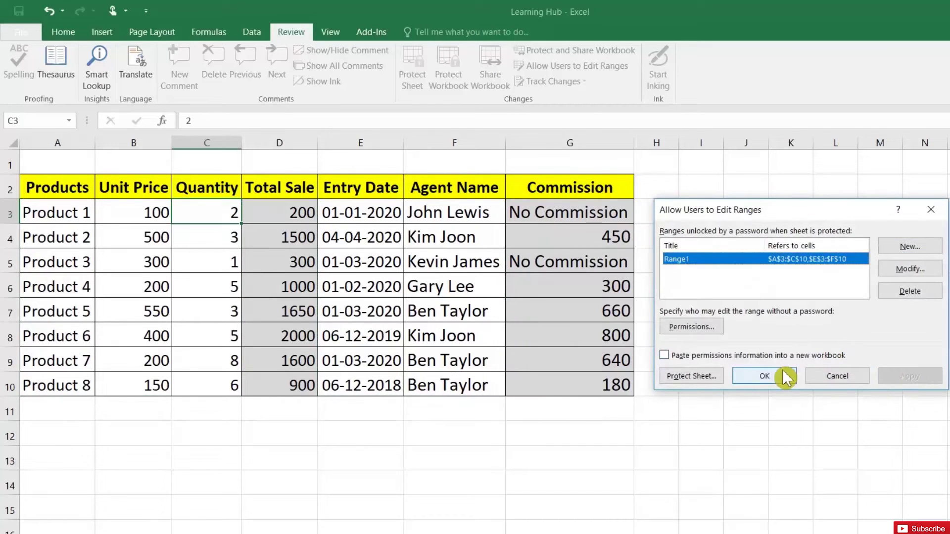
click(790, 375)
click(383, 240)
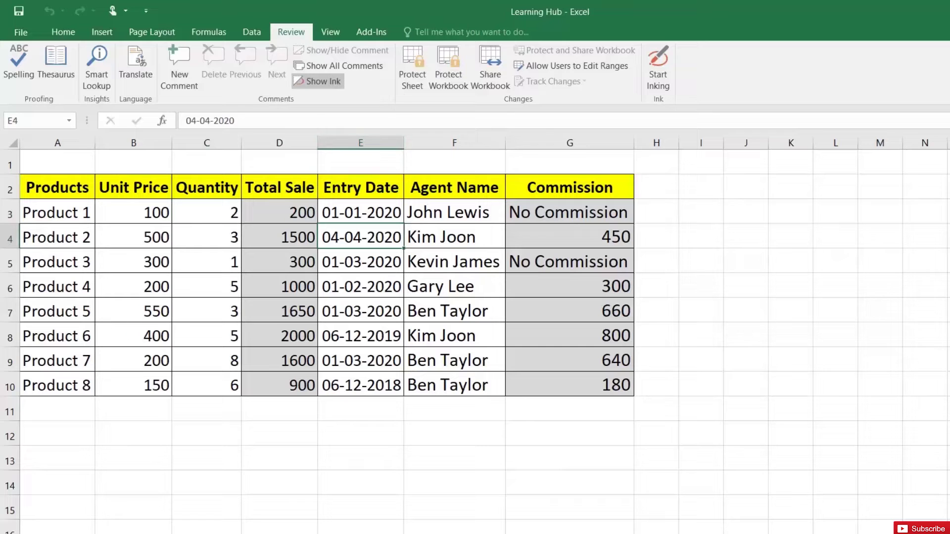
- Protect the worksheet with a password, entering it and then confirming it
click(409, 72)
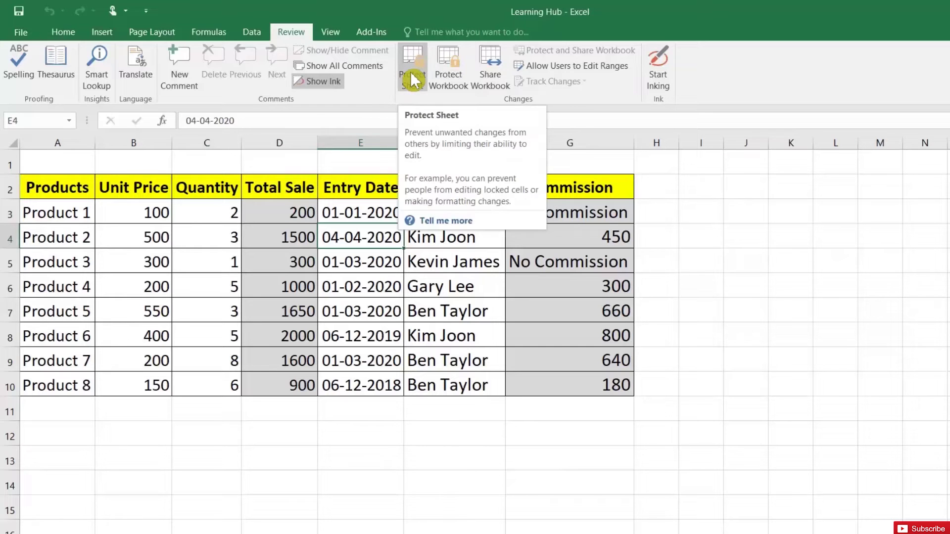
click(411, 72)
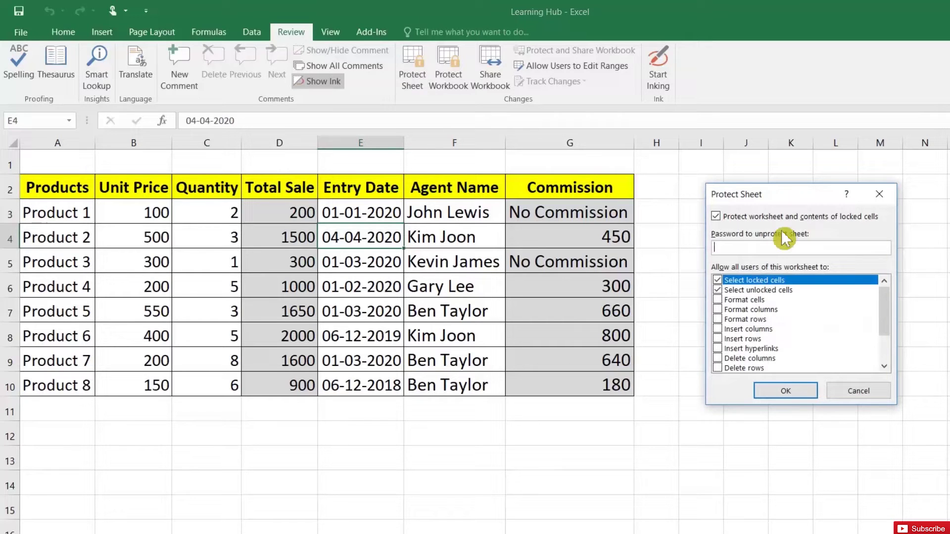
text(1)
click(792, 391)
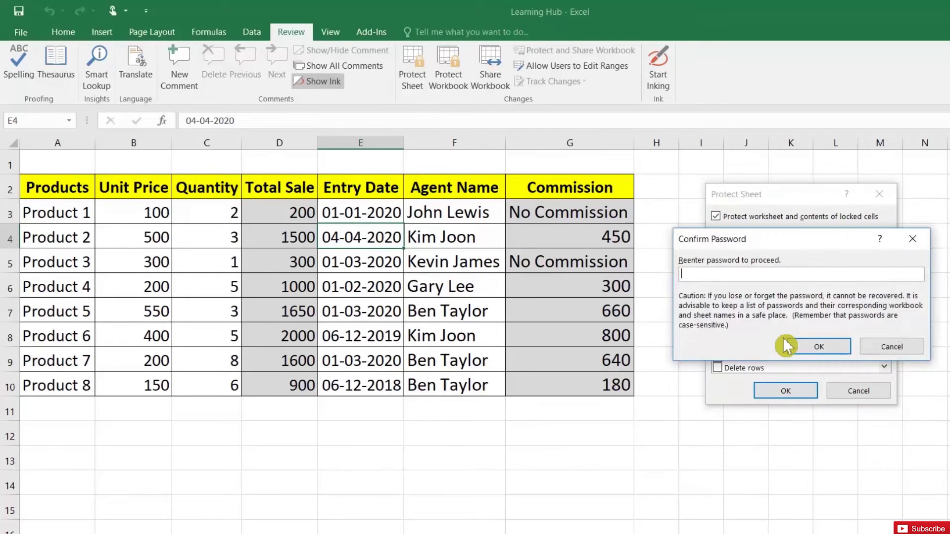
text(1)
click(814, 346)
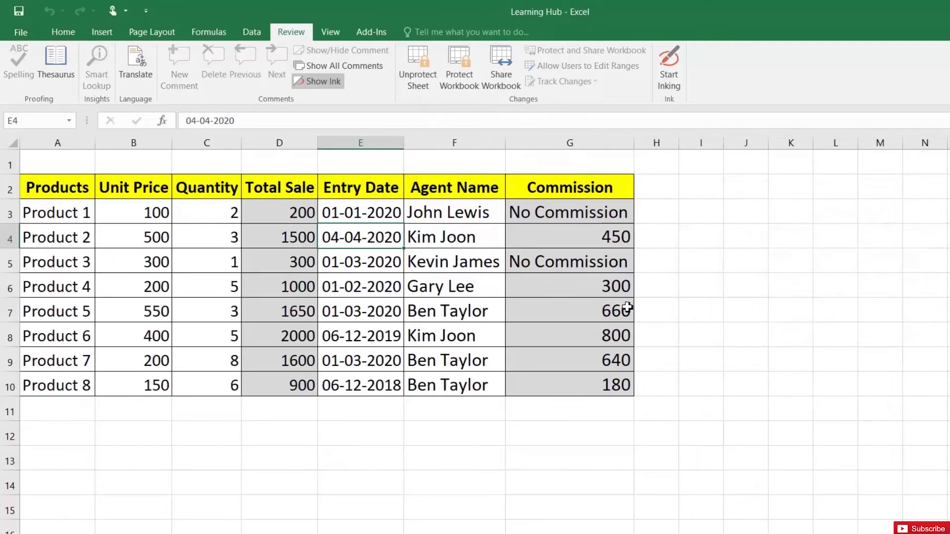
- Confirm that the locked Total Sale formula cells refuse edits, dismissing each protection warning
click(442, 272)
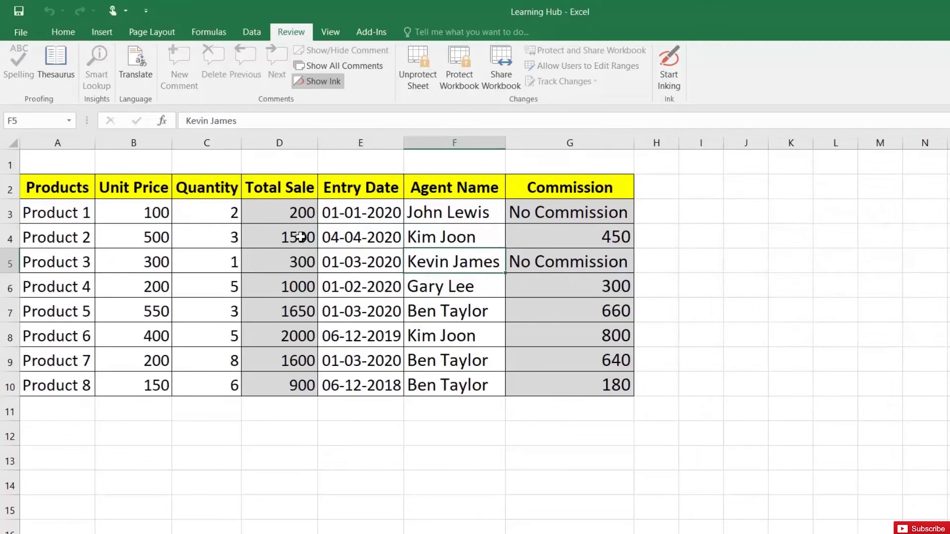
double_click(263, 236)
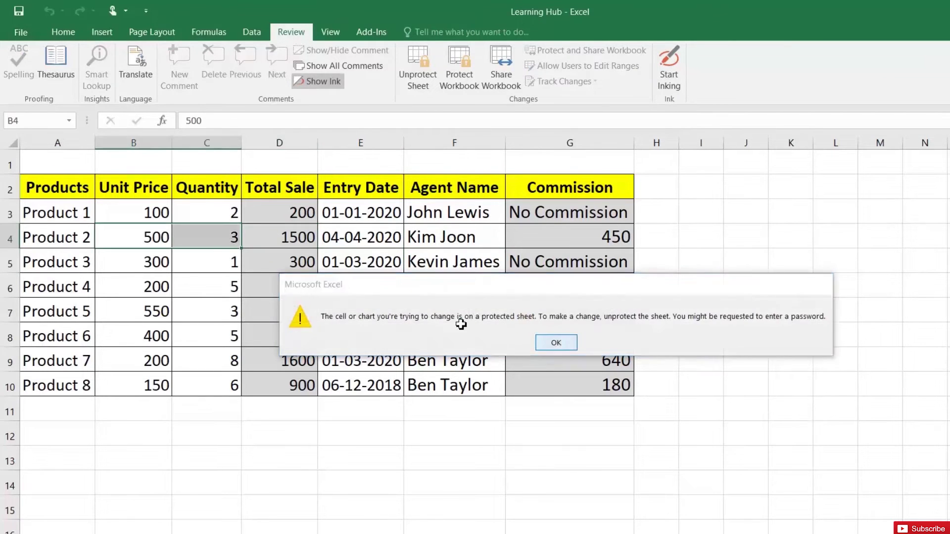
click(310, 286)
double_click(310, 286)
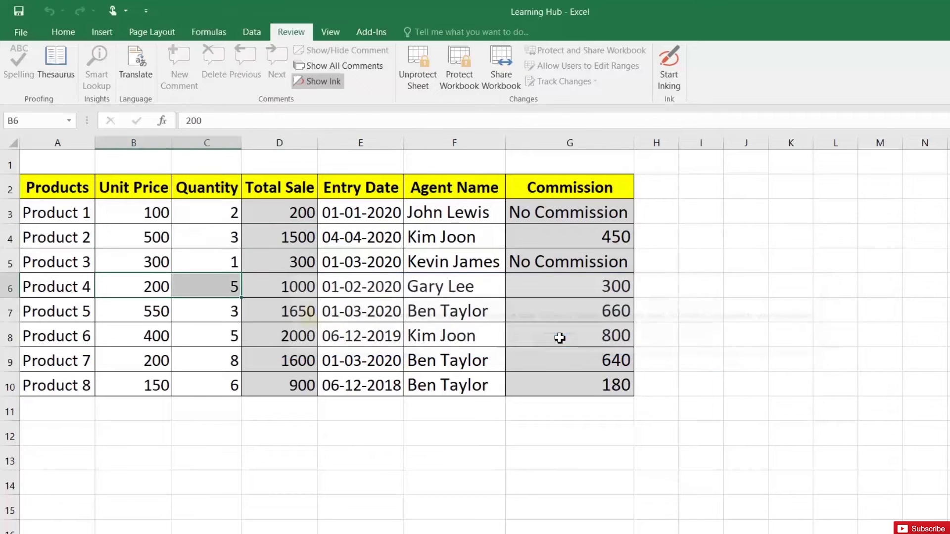
double_click(576, 257)
click(558, 346)
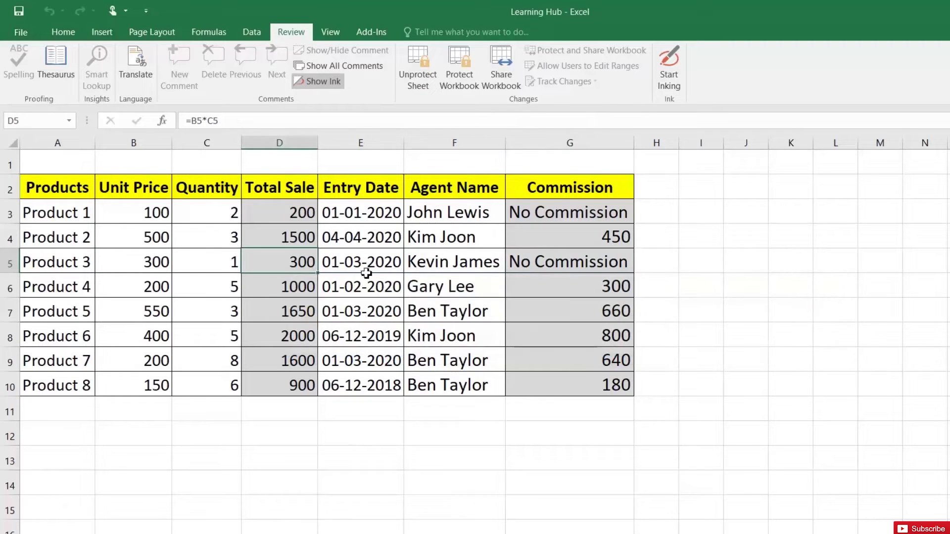
- Clear the old sample data from A3:C10 and E3:F10
drag(343, 218, 443, 379)
key(Delete)
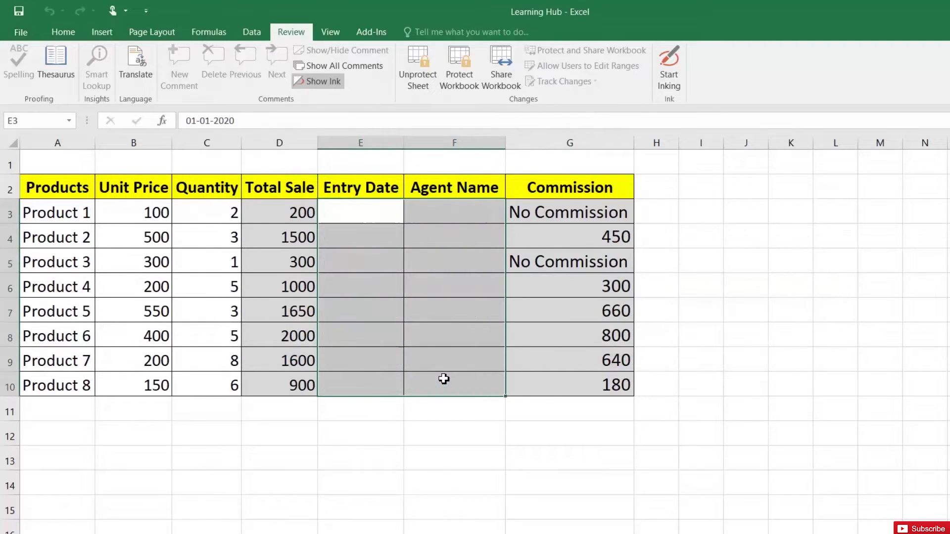
drag(66, 212, 184, 383)
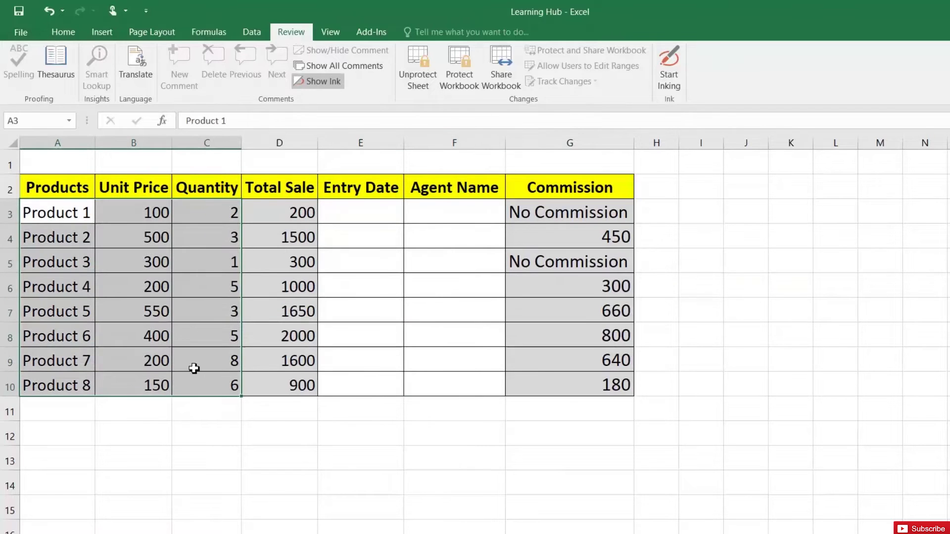
key(Delete)
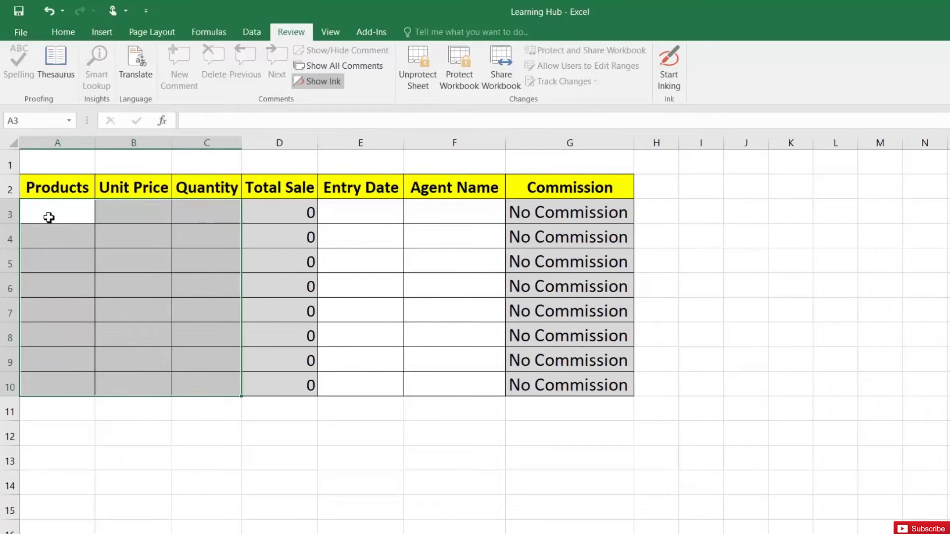
- Enter Product 10 in row 3 with unit price 10 and quantity 20
click(49, 218)
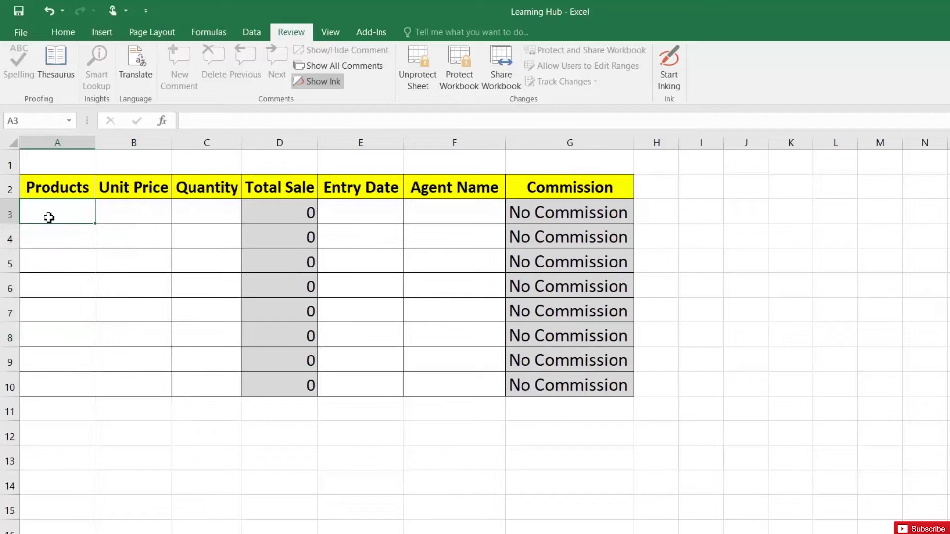
text(P)
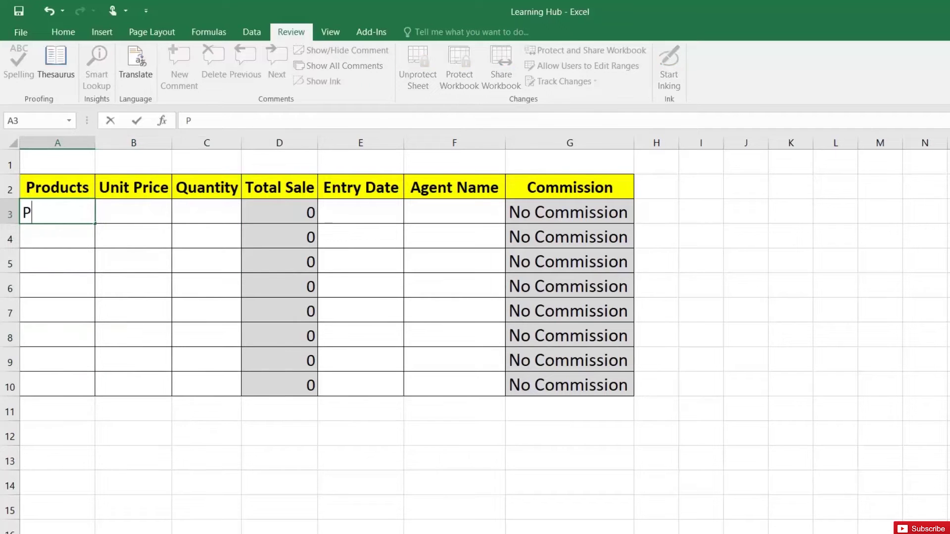
text(roduct 10)
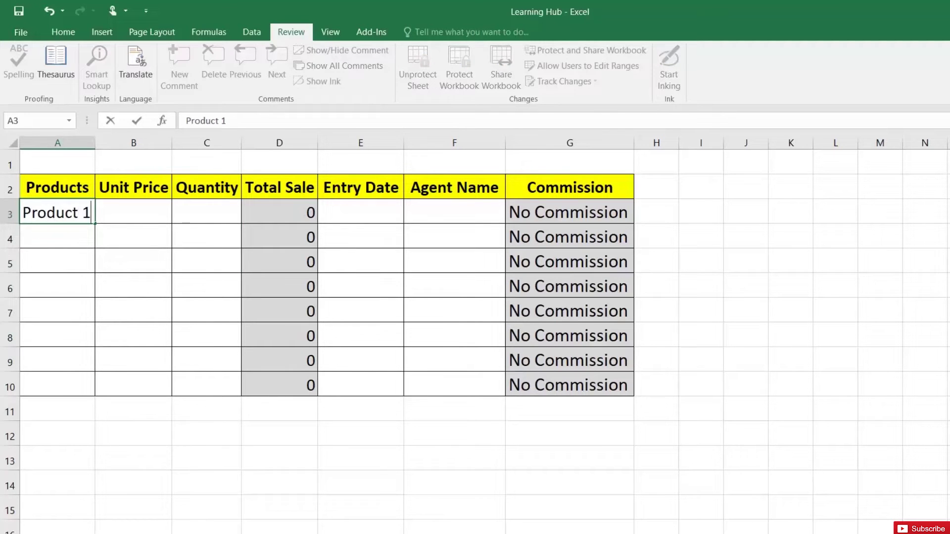
key(Return)
click(49, 217)
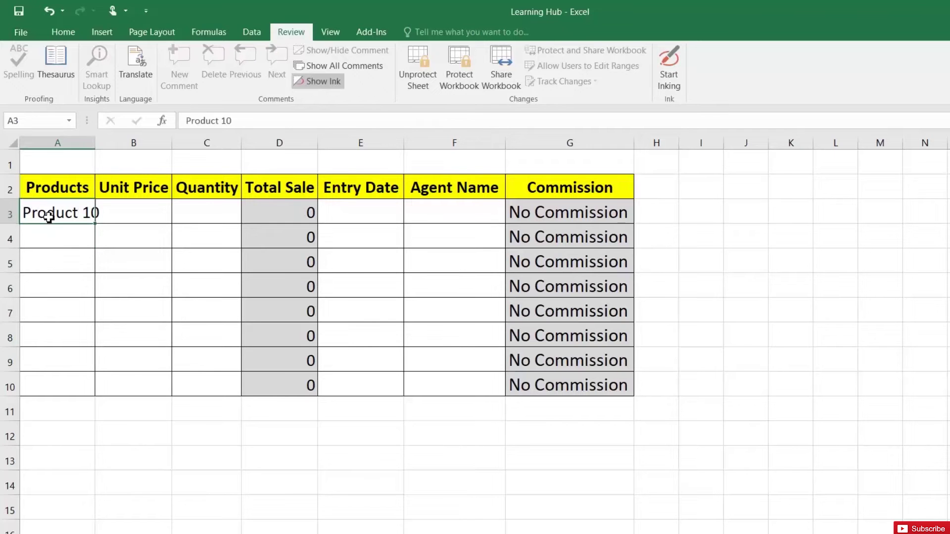
key(Tab)
text(10)
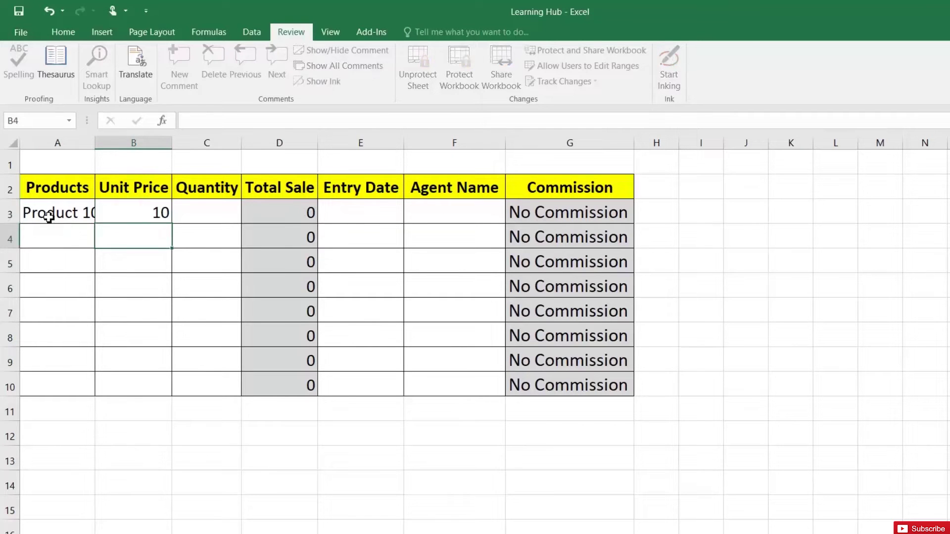
key(Tab)
text(20)
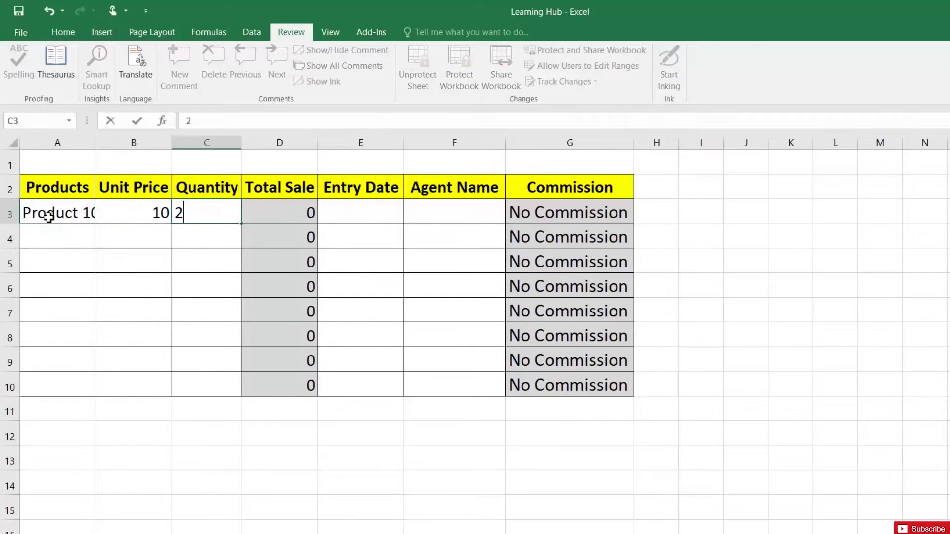
key(Return)
- Add entry date 02-06-2020 and an agent name to row 3
key(Up)
key(Tab)
key(Tab)
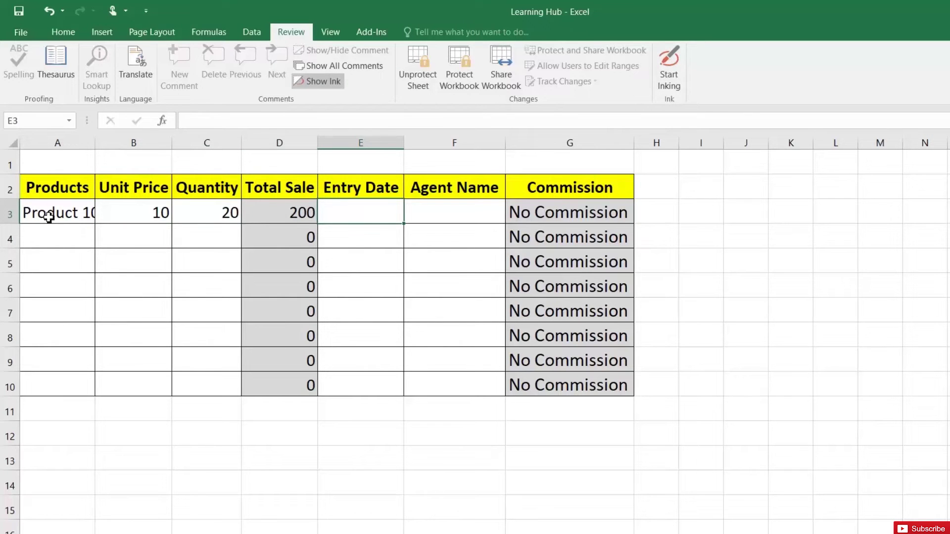
text(02-06-2020)
key(Return)
key(Up)
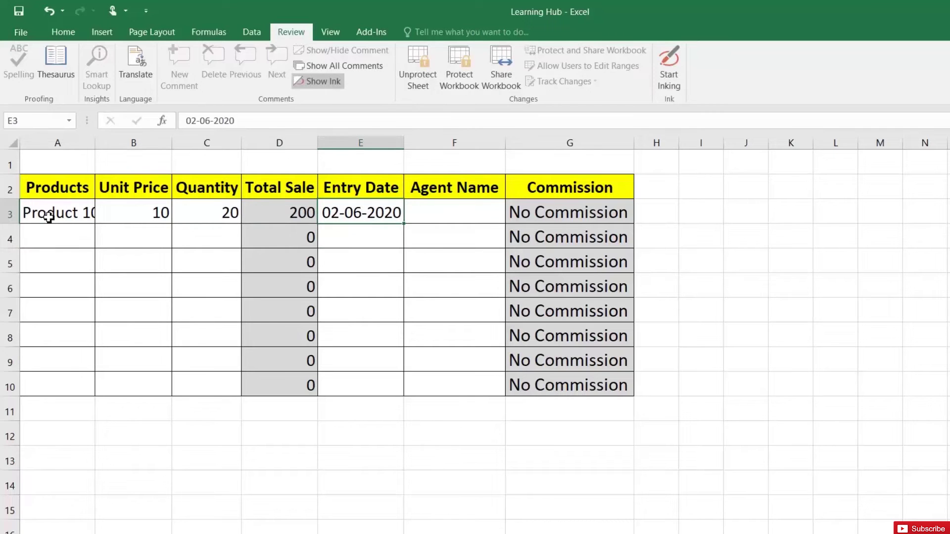
key(Tab)
text(John)
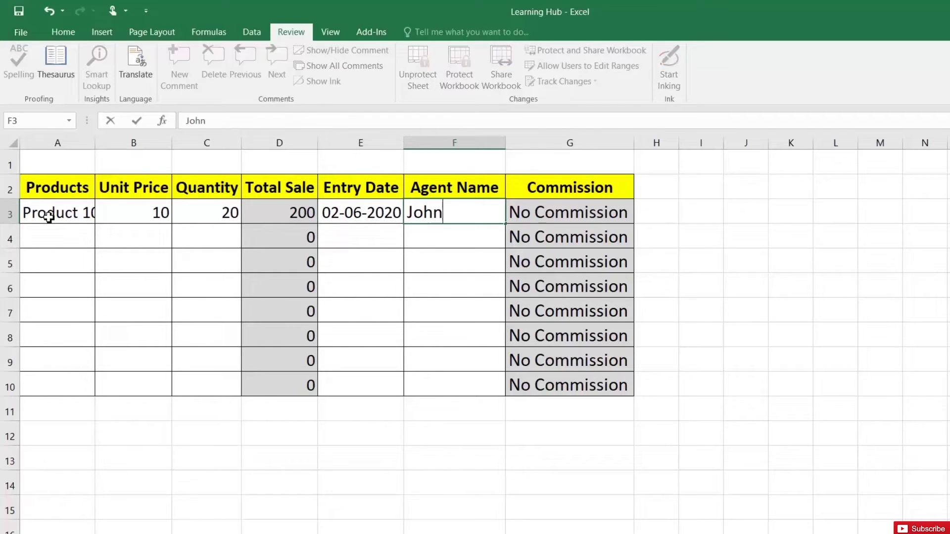
key(Return)
key(Up)
key(Left)
key(Left)
key(Left)
key(Left)
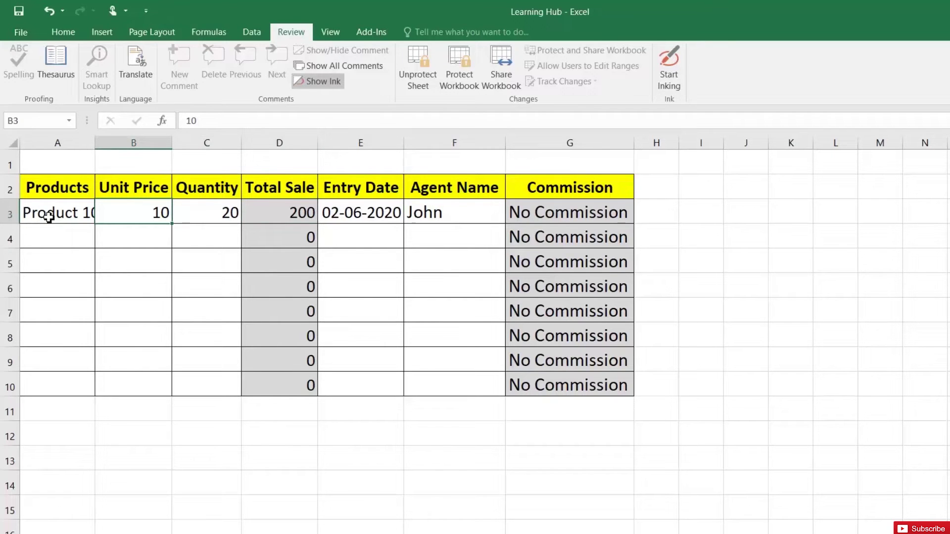
- Change the row 3 unit price from 10 to 100
key(F2)
text(0)
key(Return)
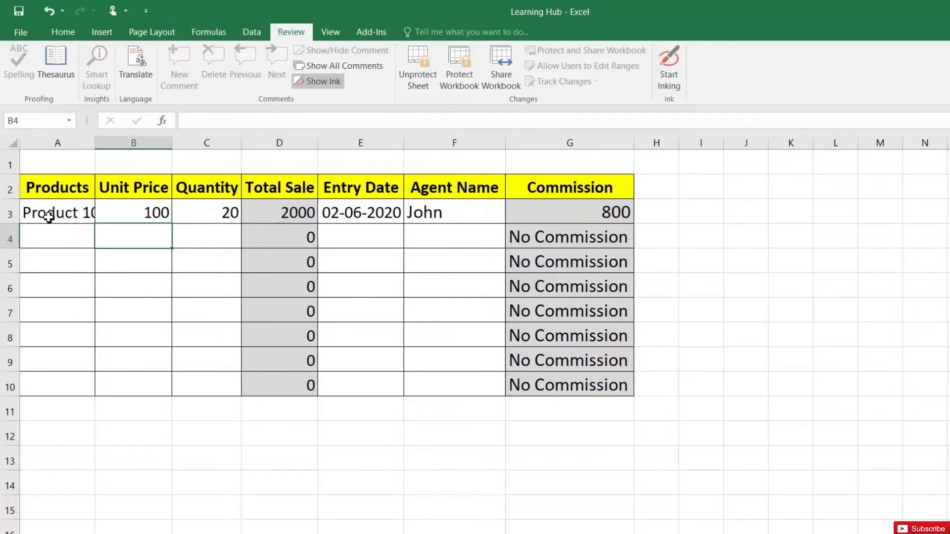
key(Up)
key(Right)
key(Right)
key(Right)
key(Right)
key(Right)
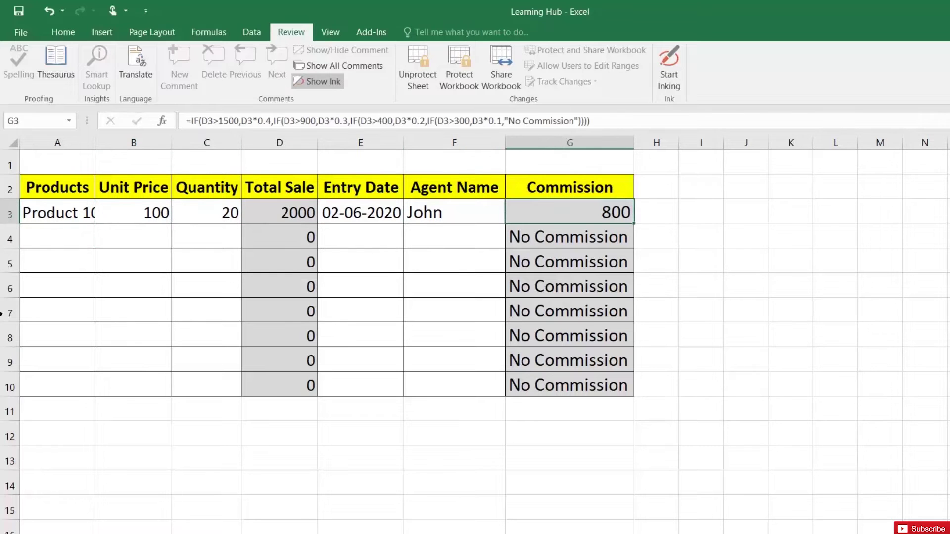
- Confirm that protected cells outside the table also refuse edits, dismissing the warnings
click(194, 419)
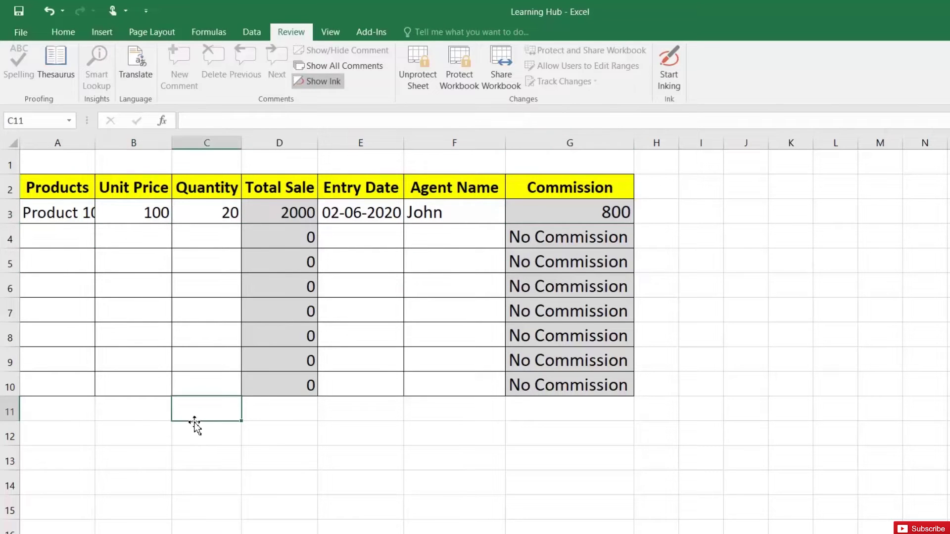
double_click(64, 414)
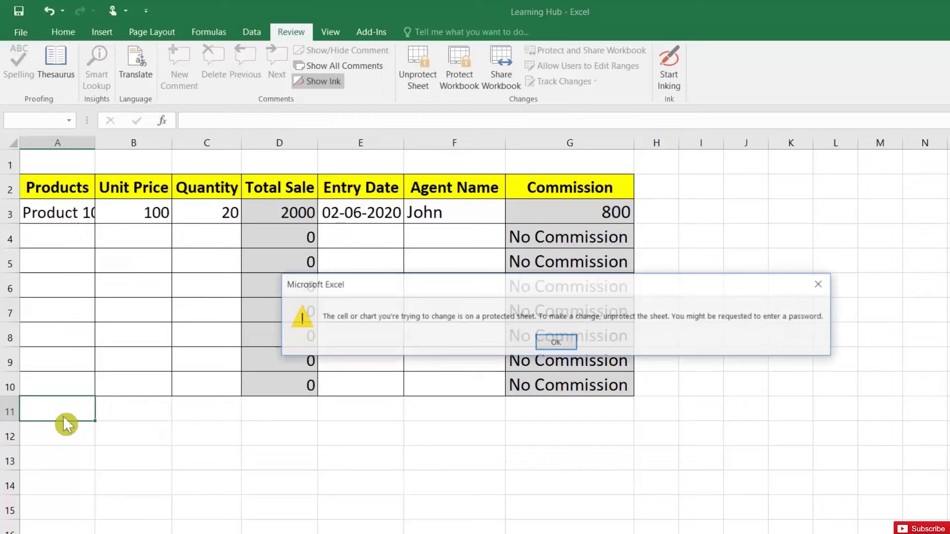
click(557, 349)
click(716, 226)
double_click(718, 310)
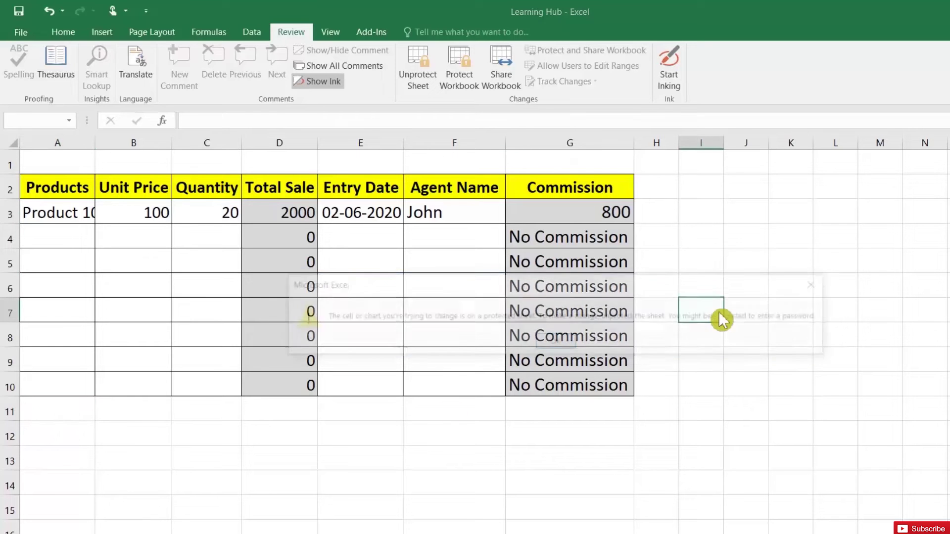
click(555, 343)
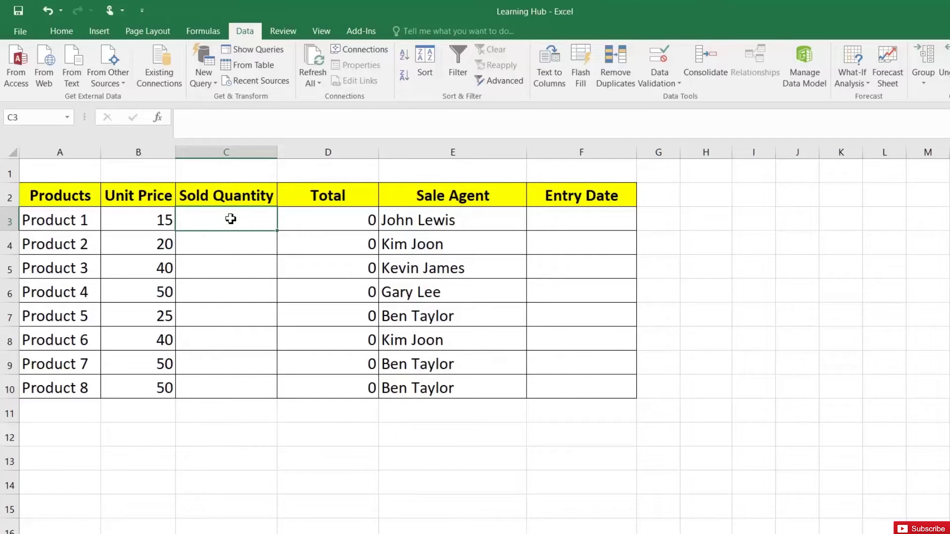
click(590, 228)
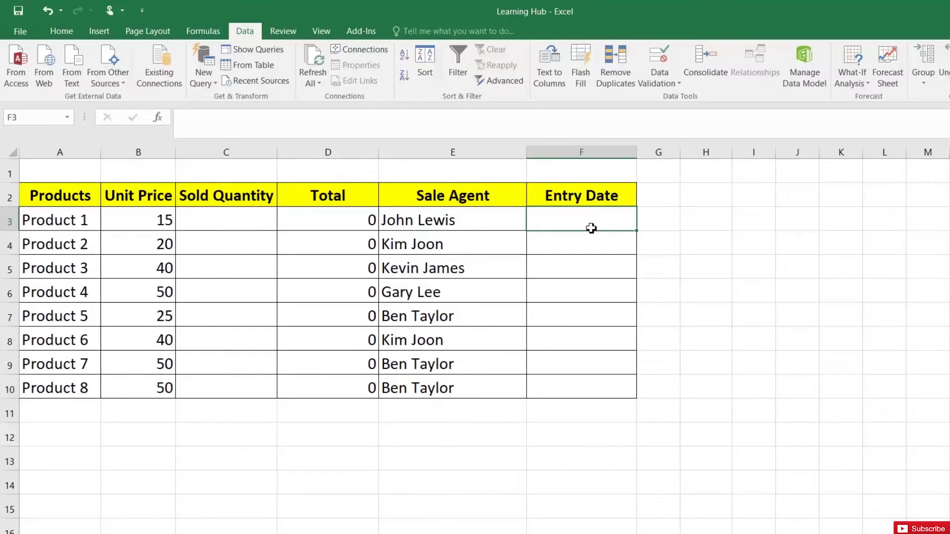
click(258, 223)
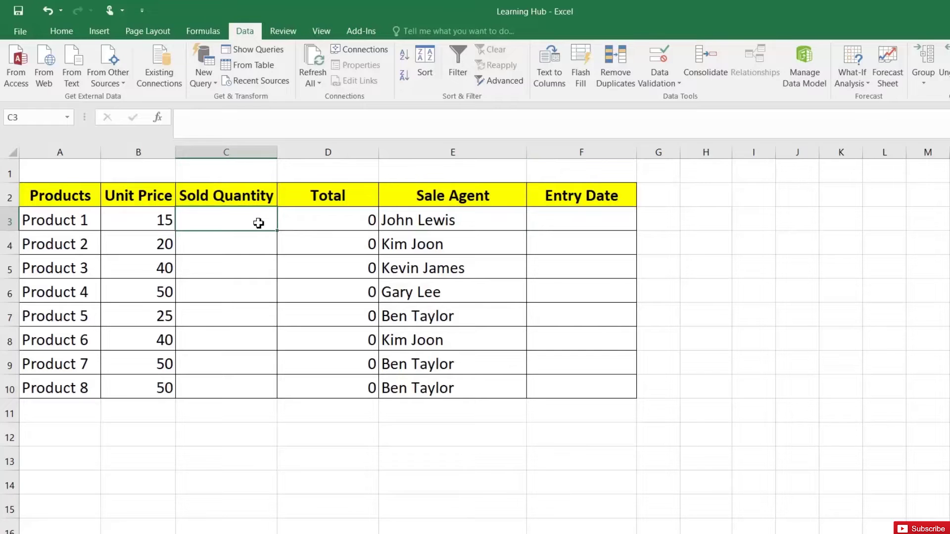
text(dddd)
key(Return)
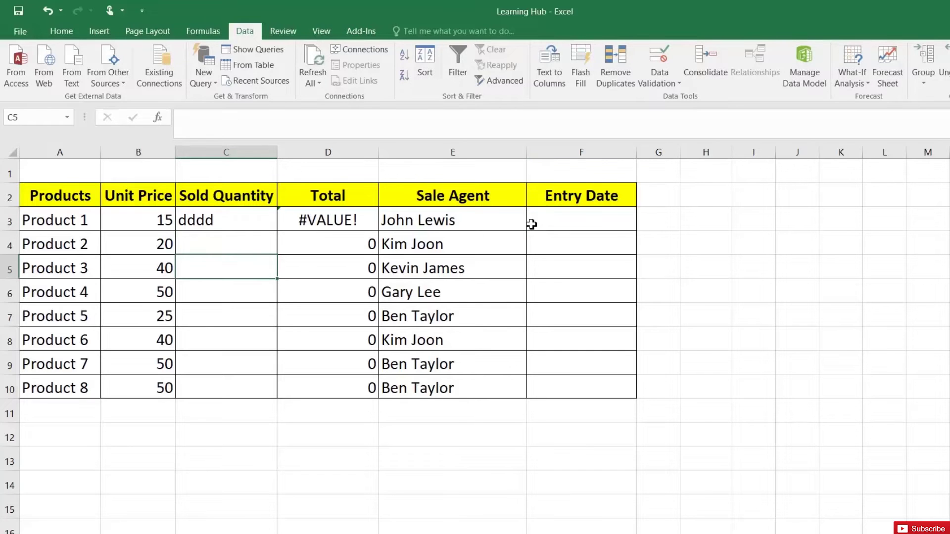
click(550, 218)
text(dfsdfs)
click(573, 253)
click(583, 293)
text(d)
key(Return)
drag(555, 227, 556, 293)
key(Delete)
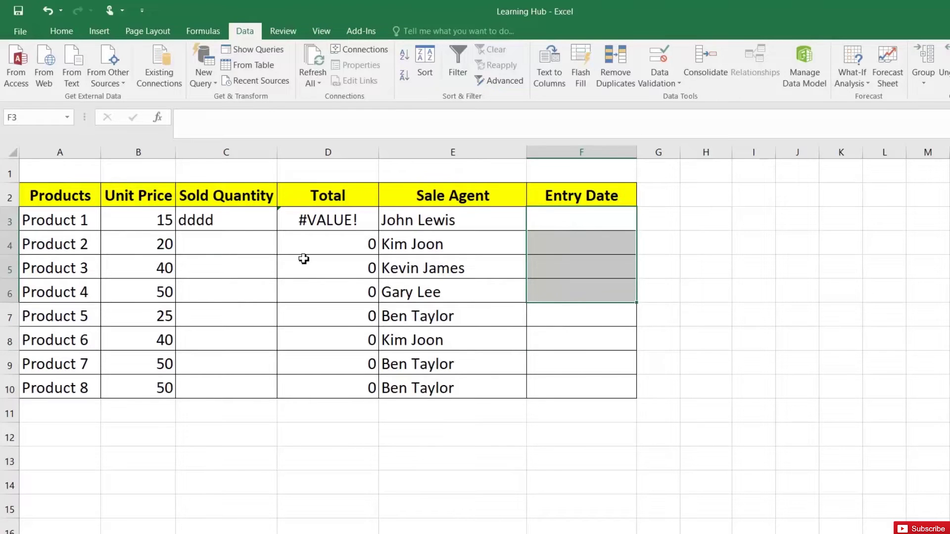
click(234, 237)
click(229, 216)
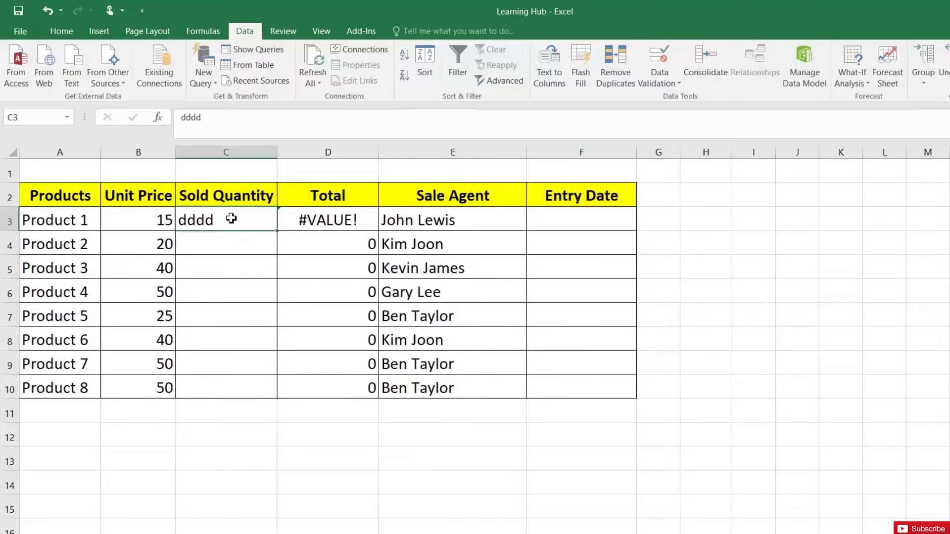
key(Delete)
drag(229, 217, 244, 217)
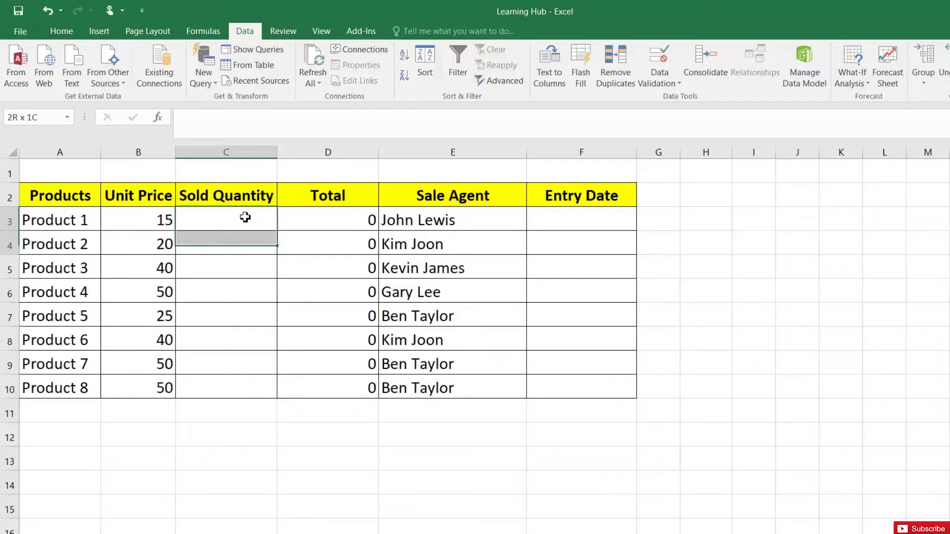
drag(244, 217, 248, 356)
drag(558, 233, 561, 357)
click(211, 224)
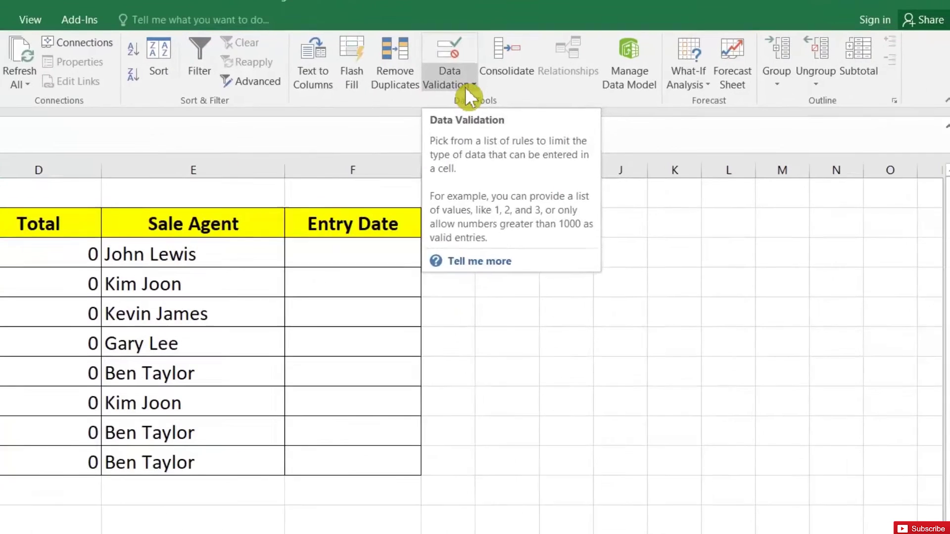
- Restrict C3 to whole numbers from 0 to 1000, with Ignore blank unchecked
click(671, 85)
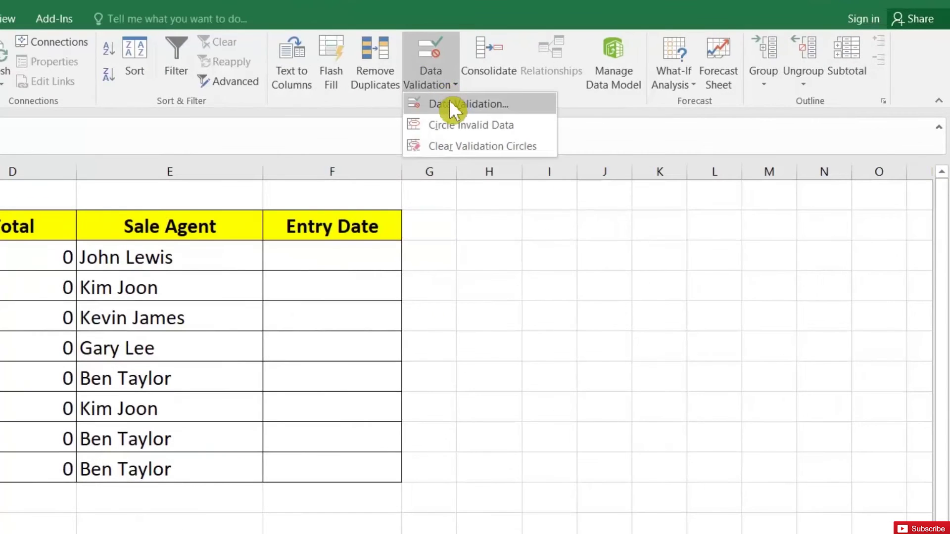
click(451, 105)
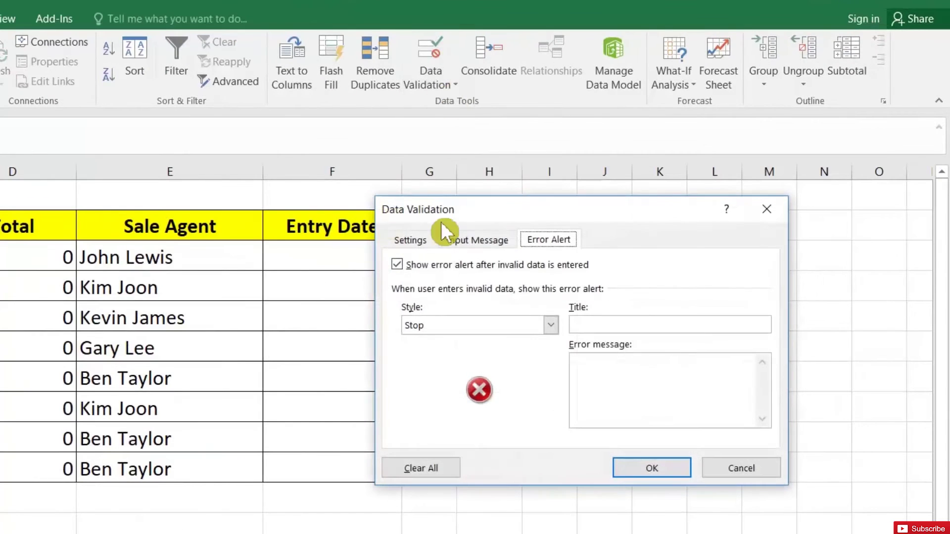
click(413, 242)
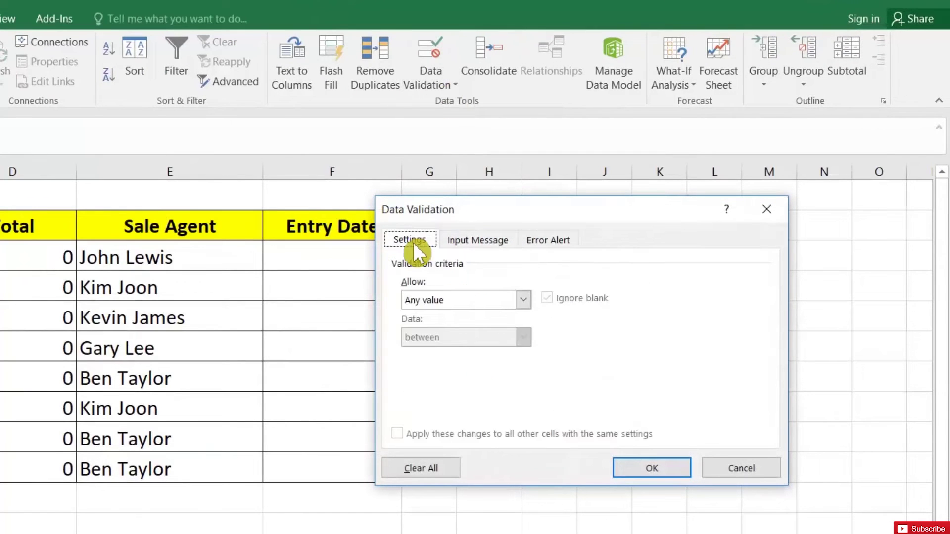
click(455, 298)
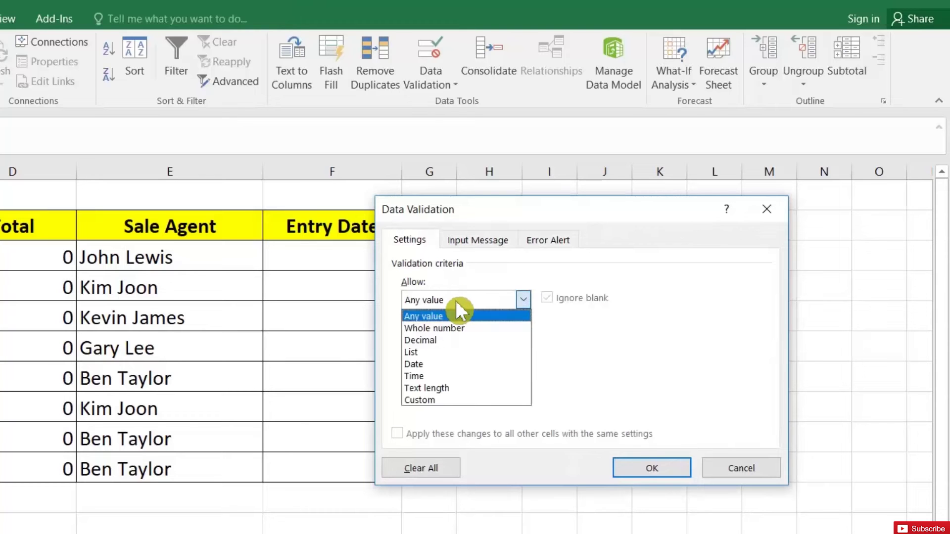
click(464, 328)
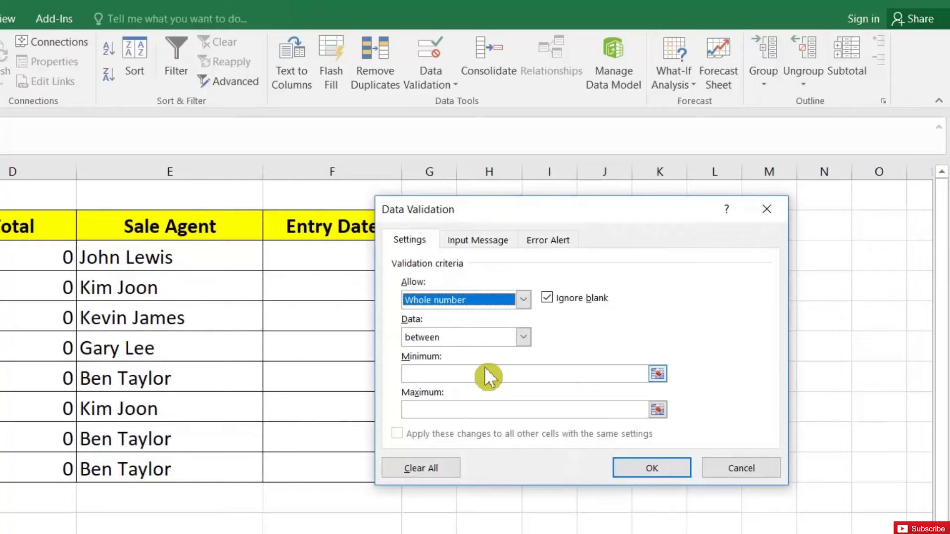
click(547, 296)
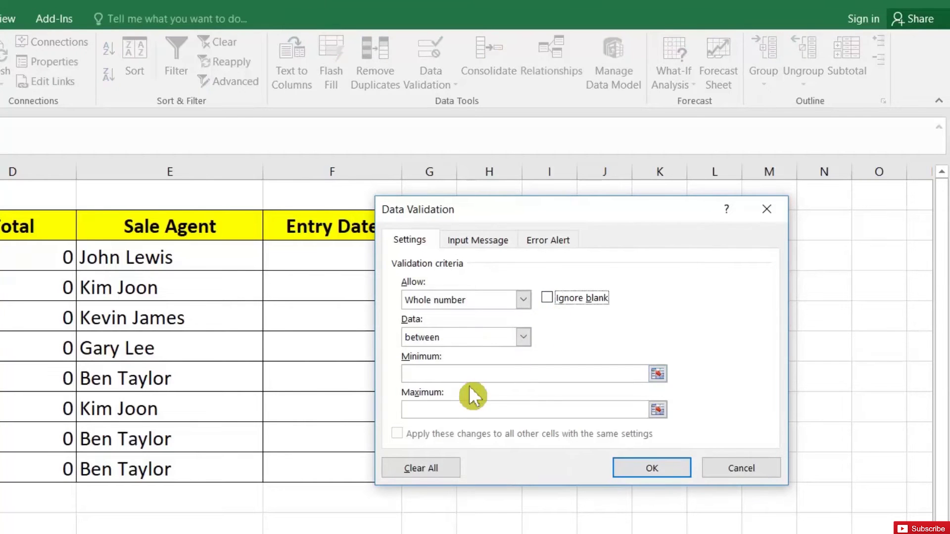
click(495, 373)
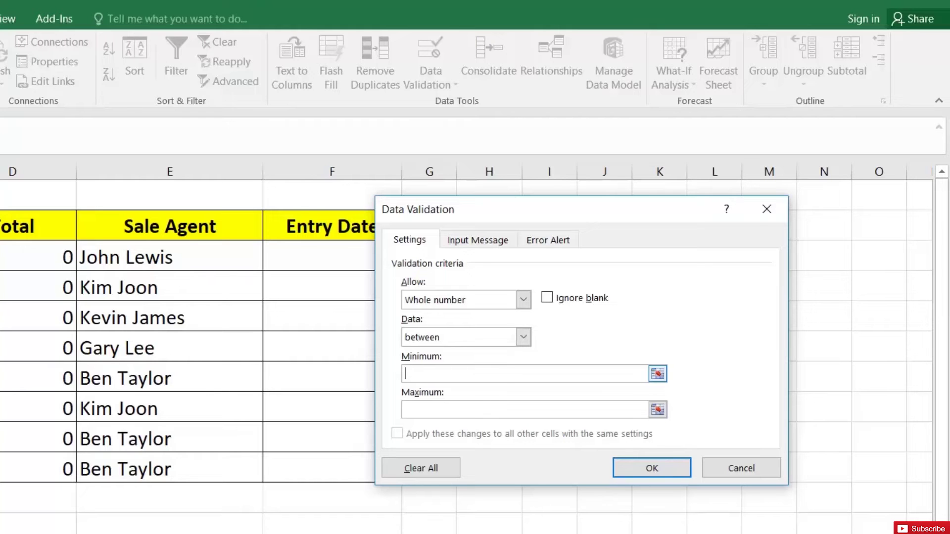
text(0)
text(1000)
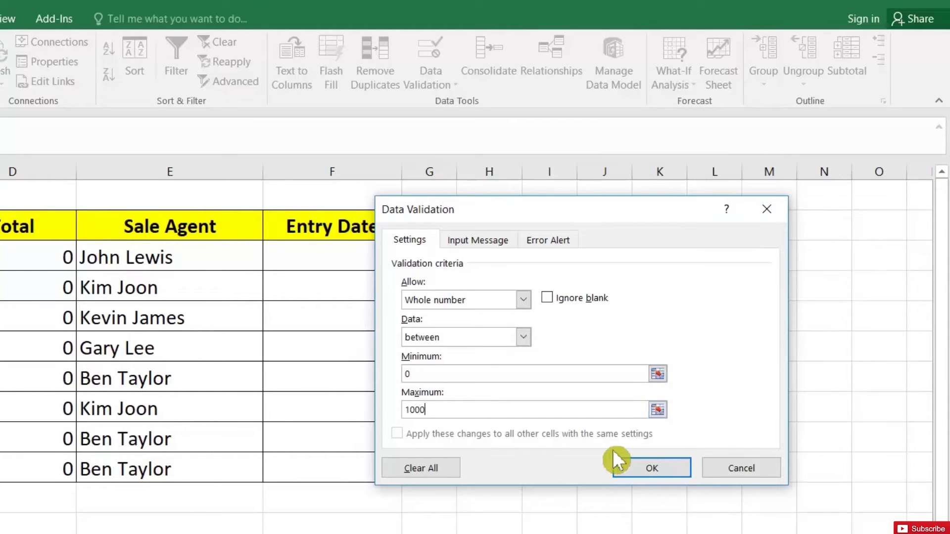
click(635, 473)
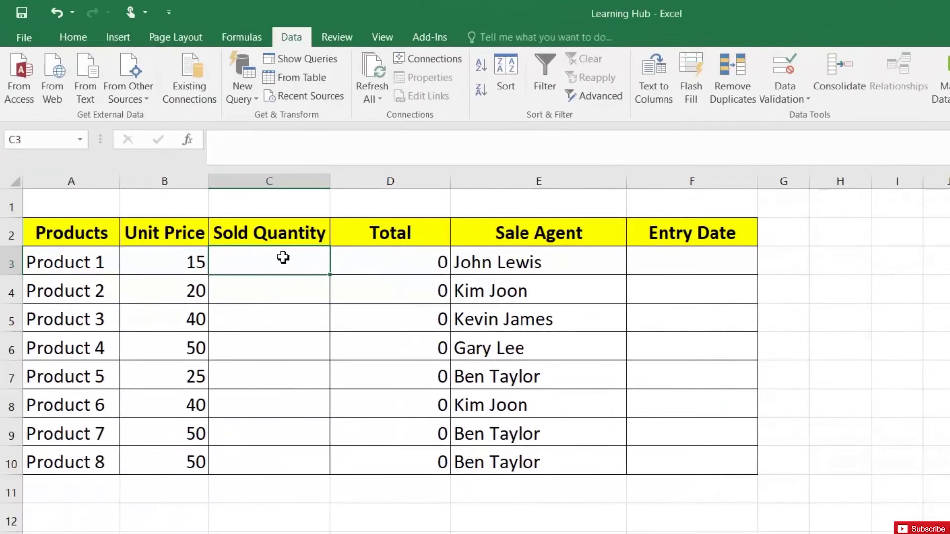
- Copy the quantity rule down to row 10, then restrict the first Entry Date cell to 01-01-2020 through 31-12-2020
drag(329, 278, 312, 463)
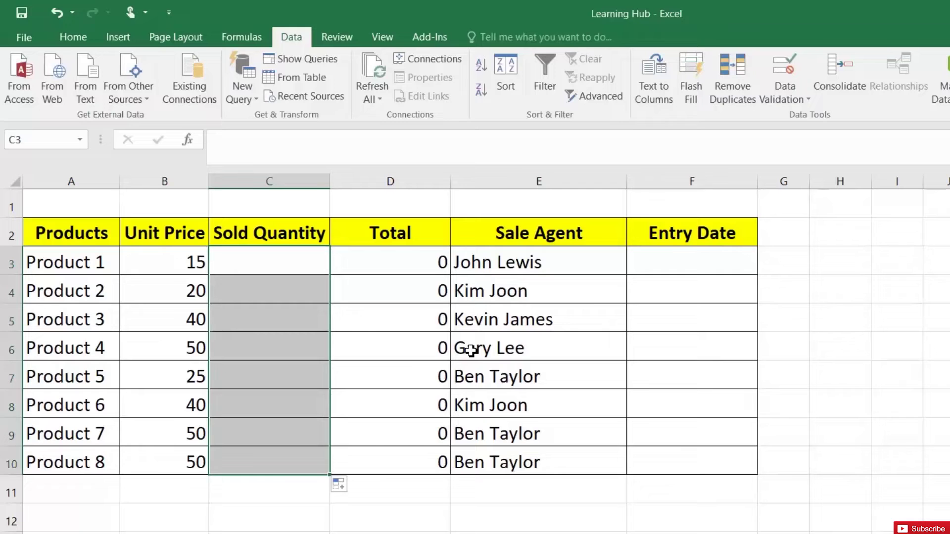
click(690, 261)
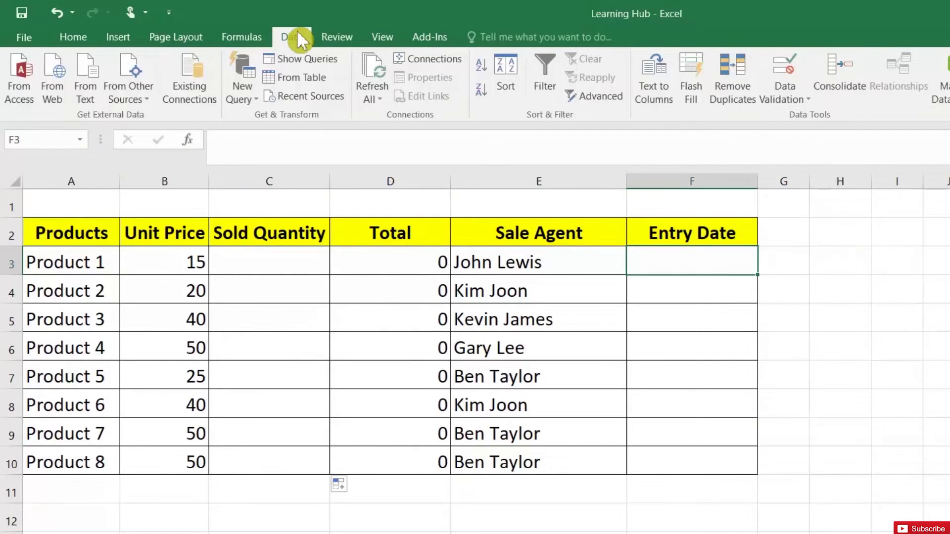
click(785, 95)
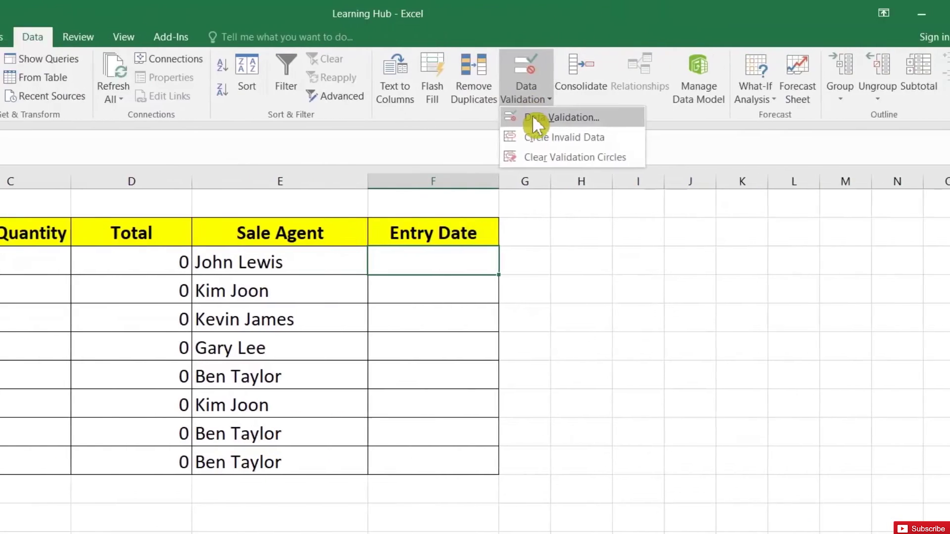
click(576, 117)
click(507, 301)
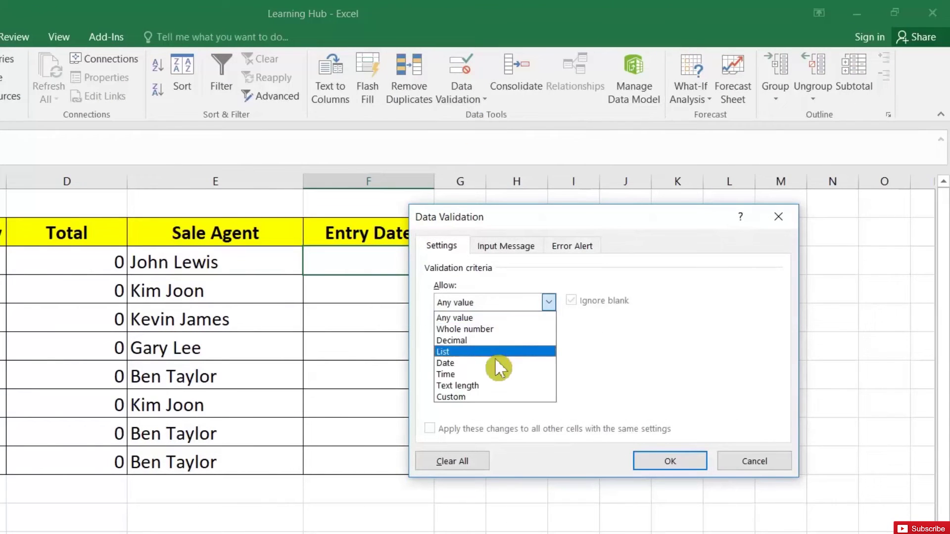
click(489, 363)
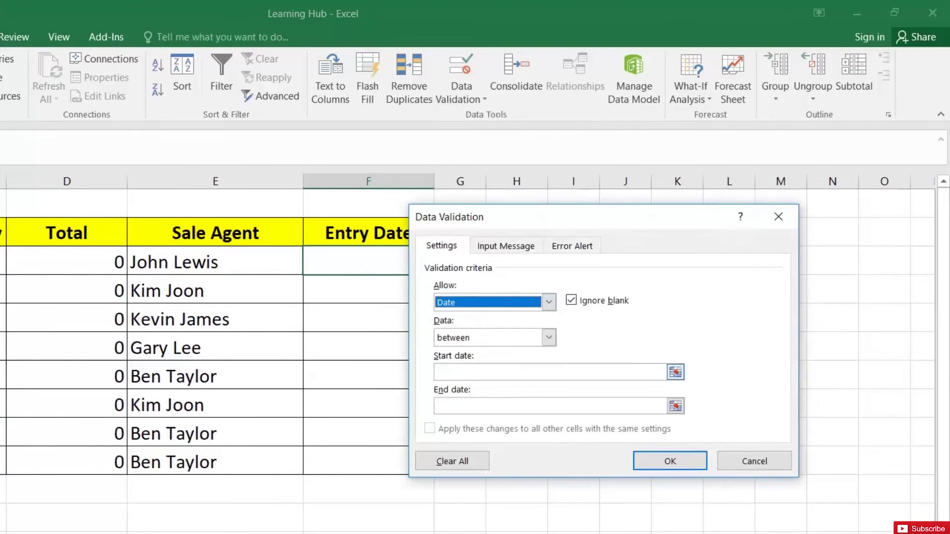
click(438, 372)
text(01-)
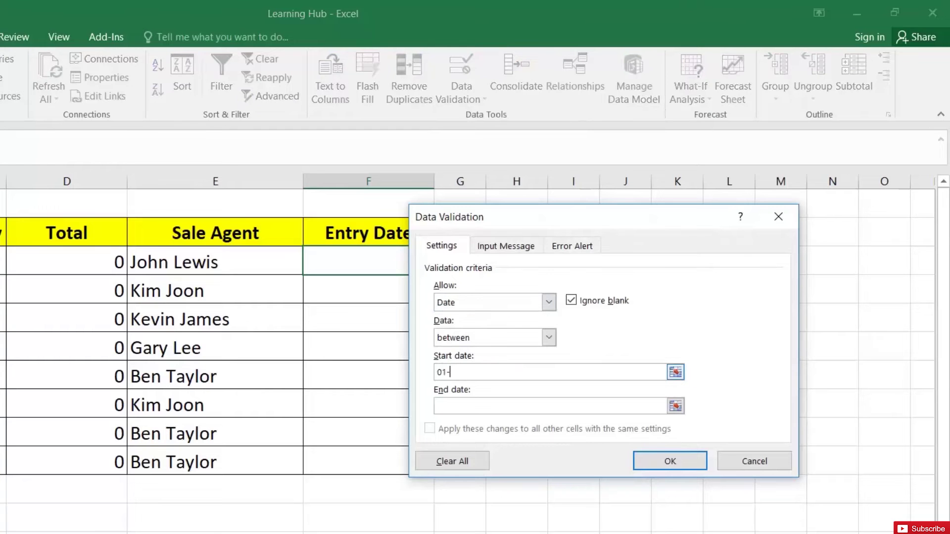
text(01-2020)
click(438, 406)
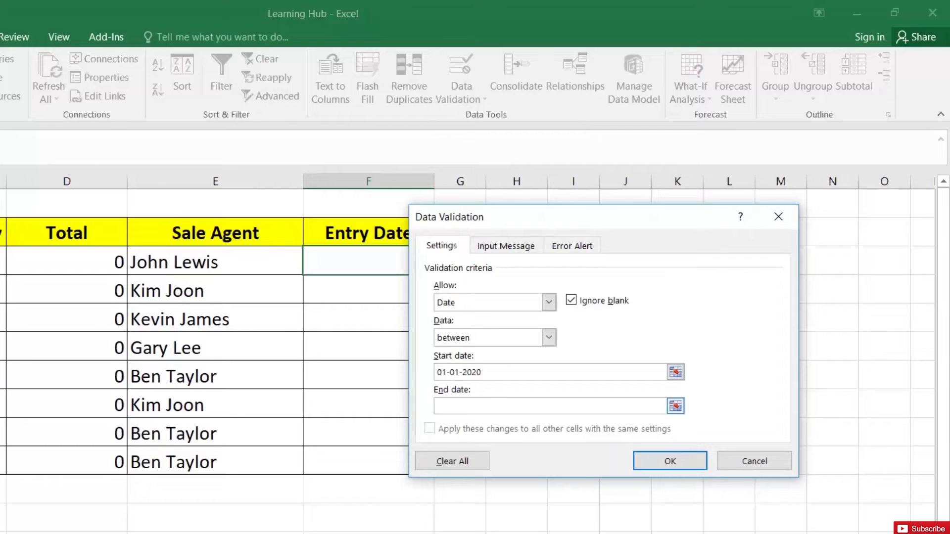
text(31-12-2020)
click(670, 461)
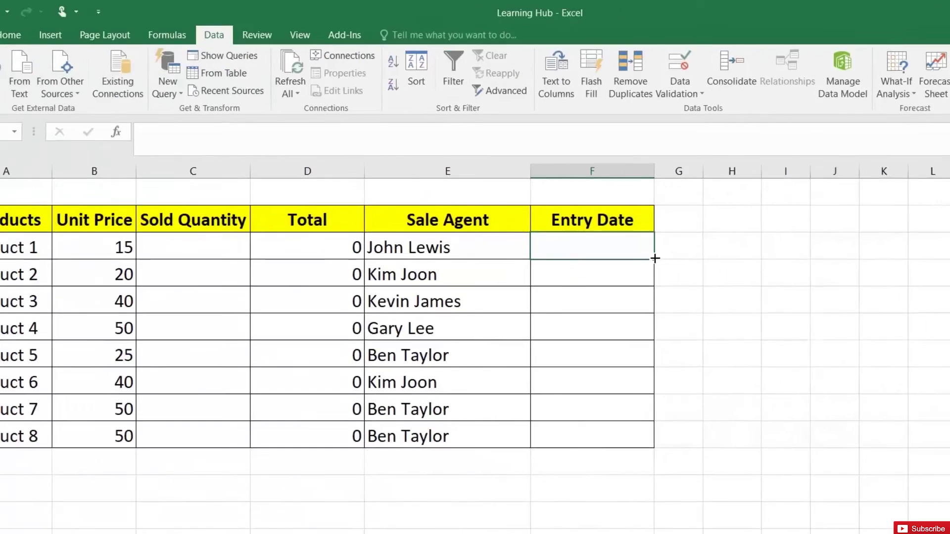
- Copy the date rule down Entry Date, and confirm C3 rejects text and dates, settling on 22
drag(707, 255, 705, 436)
click(270, 249)
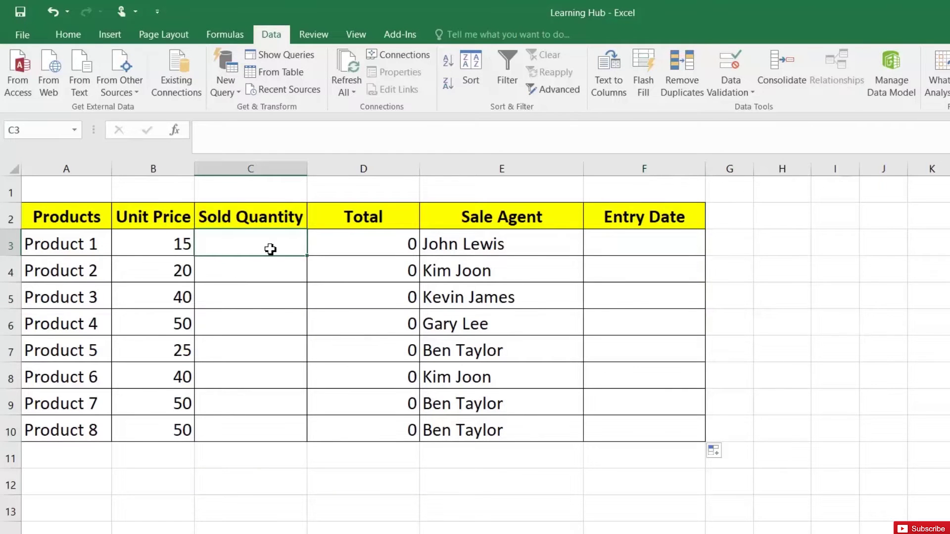
text(dfsd)
key(Return)
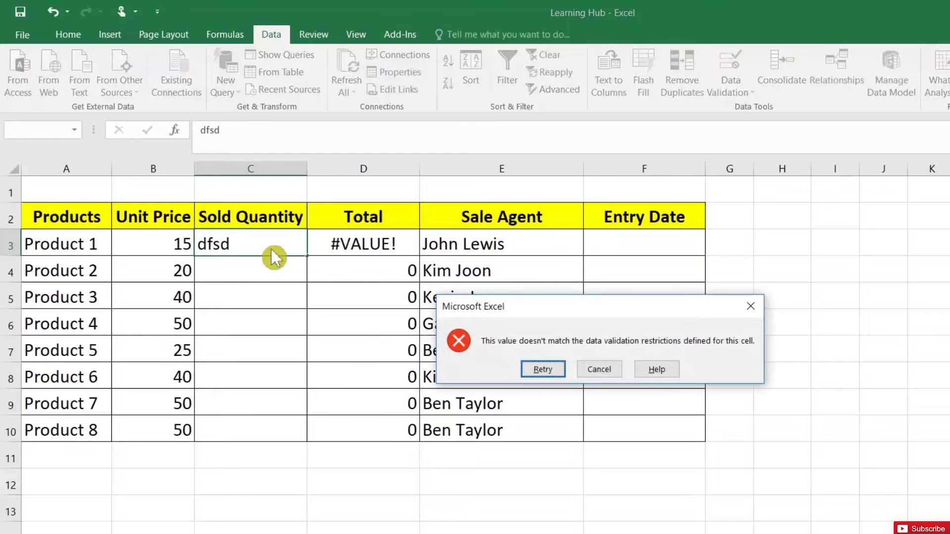
click(606, 370)
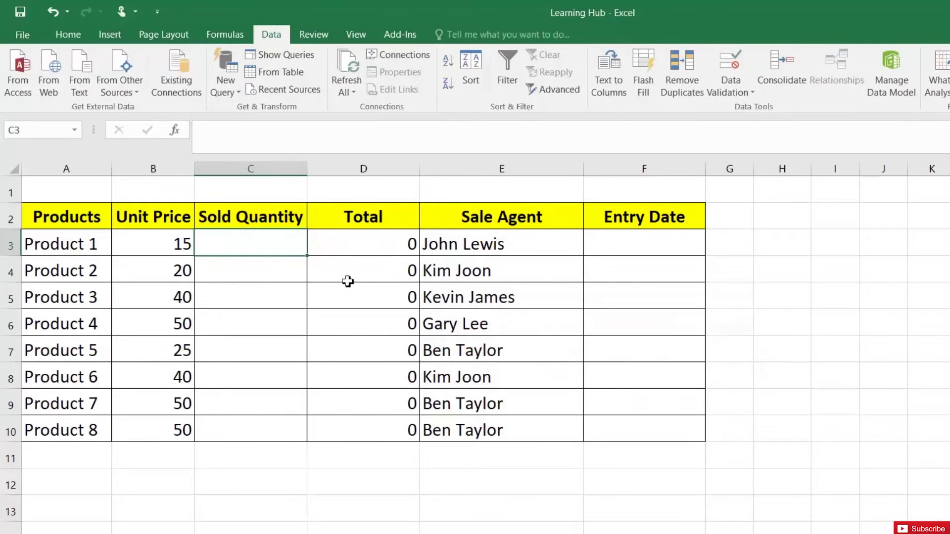
text(12-)
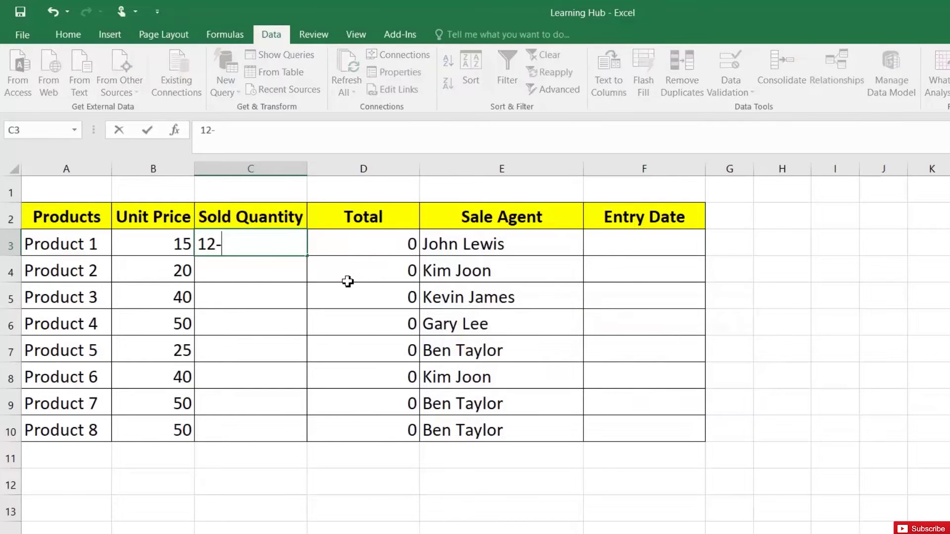
text(12-2020)
key(Return)
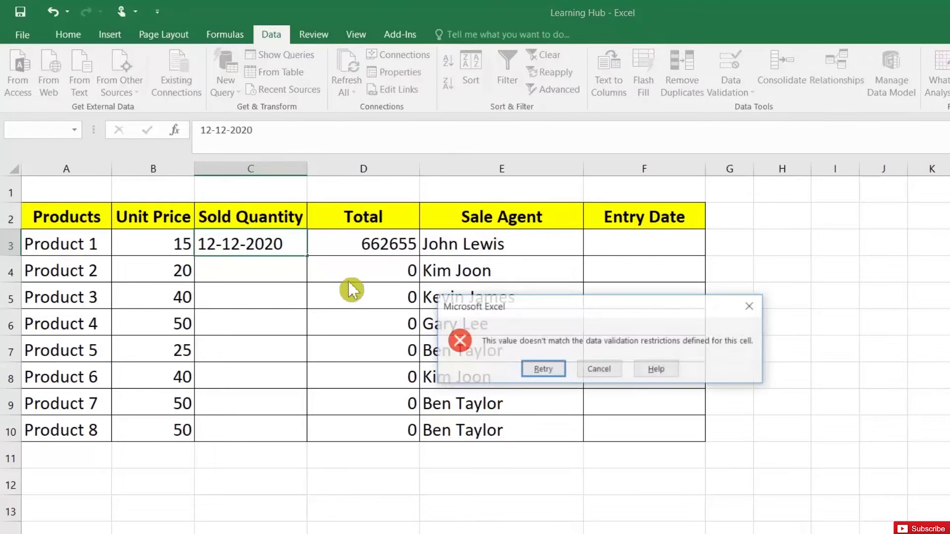
key(Return)
text(22)
key(Return)
key(Up)
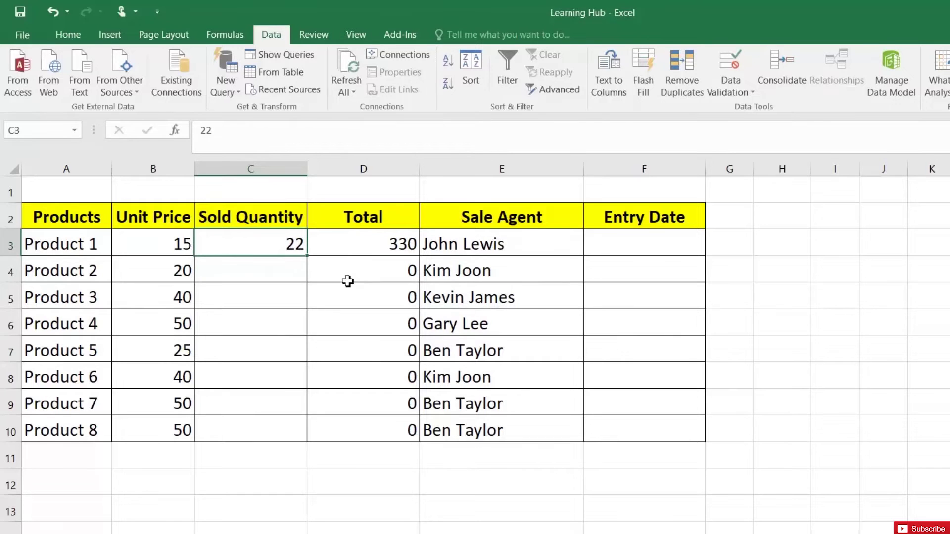
- Confirm that the quantity rule rejects the decimal 22.22 and the over-limit value 1011
text(22.22)
key(Return)
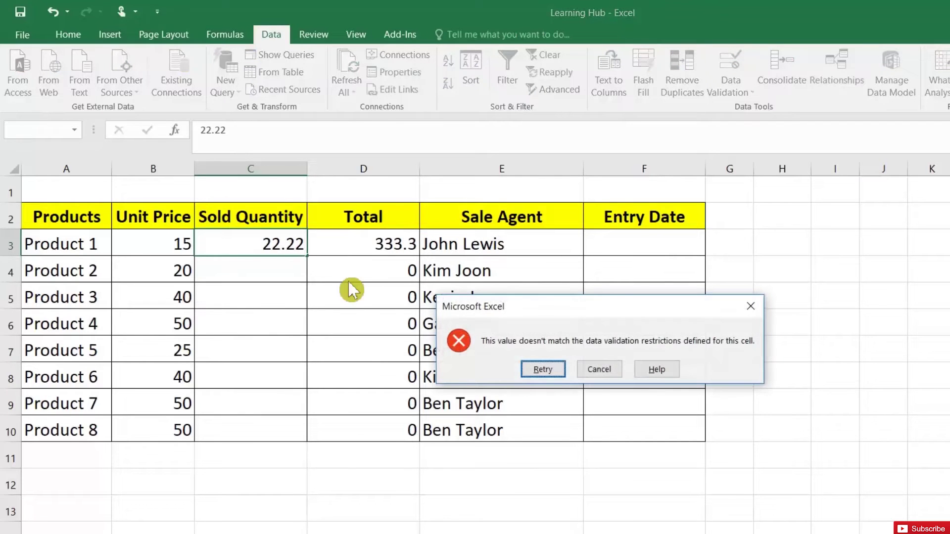
key(Tab)
key(Return)
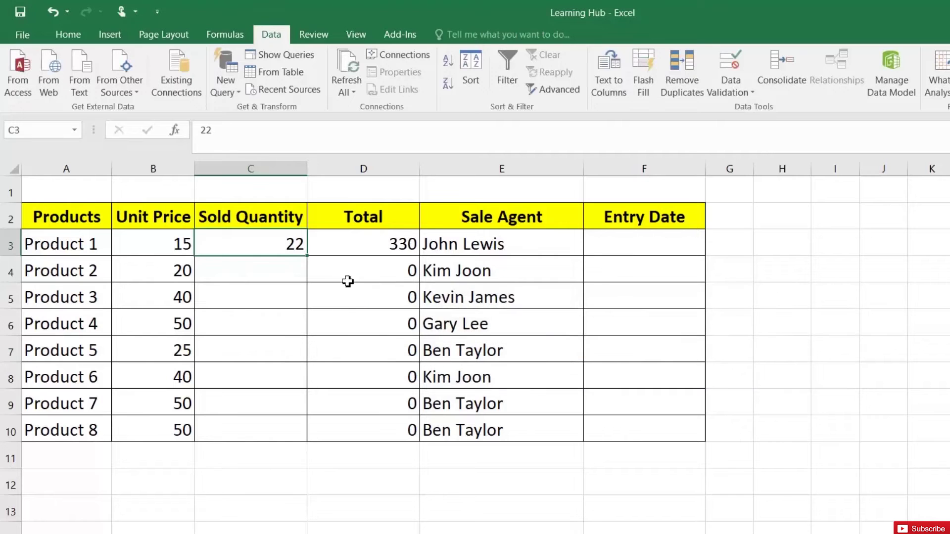
text(101)
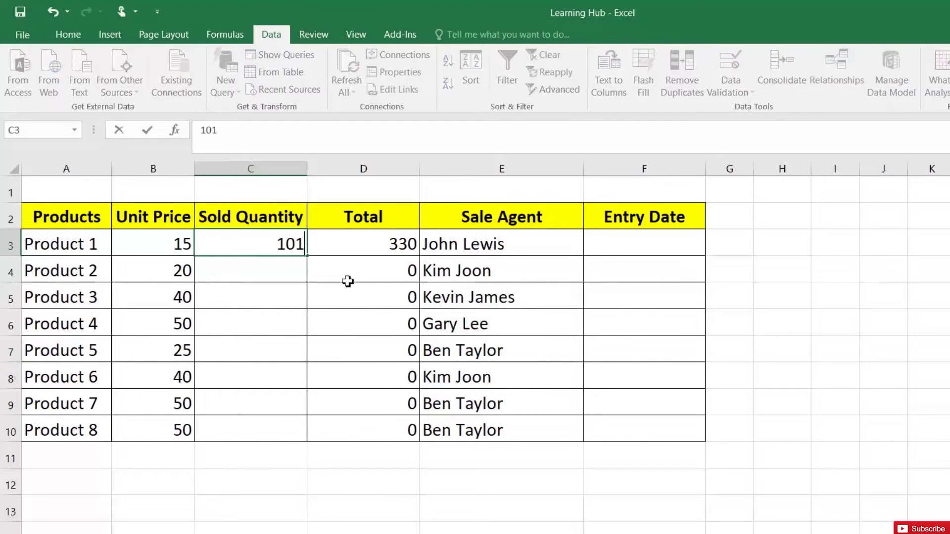
text(1)
click(351, 289)
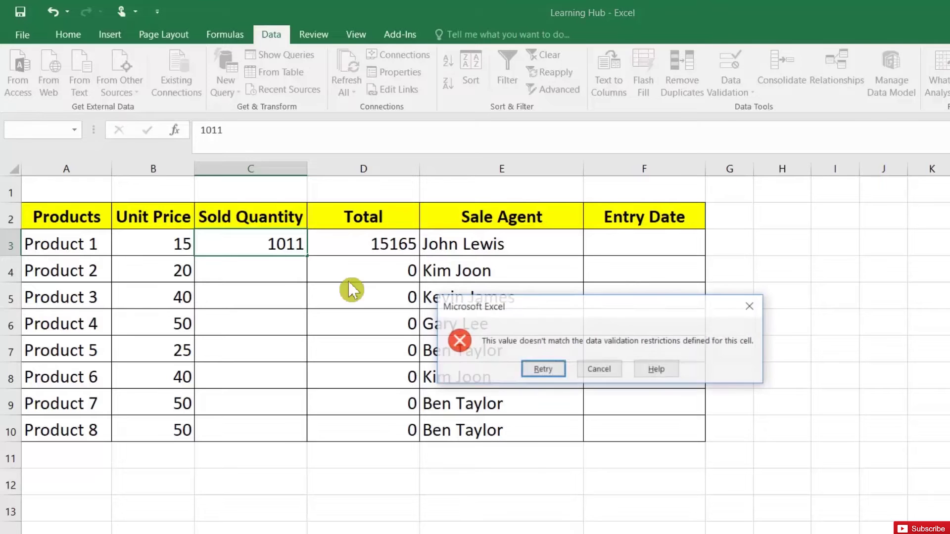
click(598, 372)
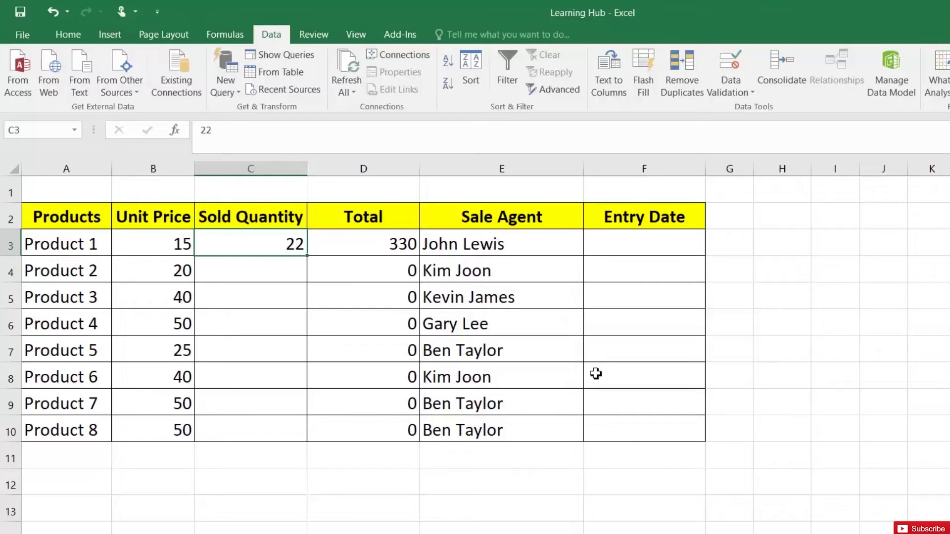
- Enter quantities 33, 344 and 434 down the Sold Quantity column
text(33)
key(Return)
text(344)
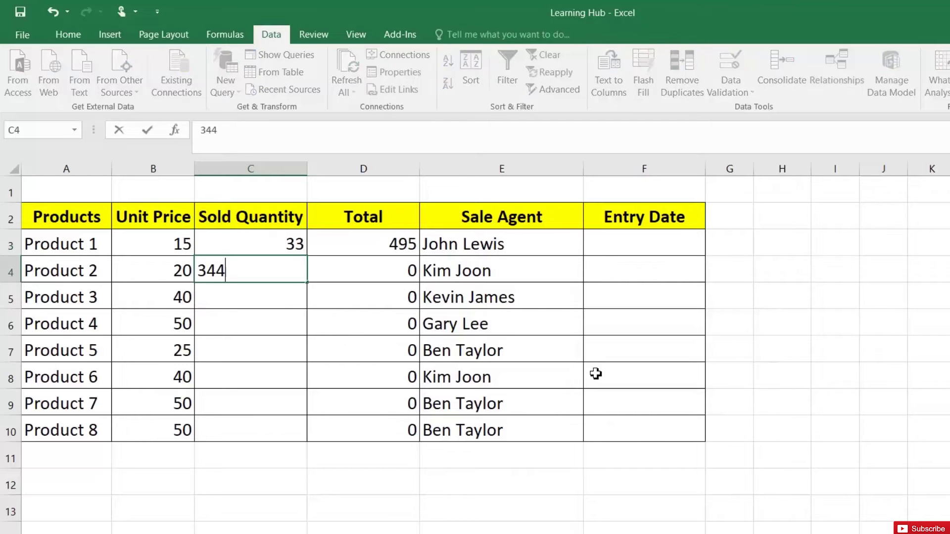
key(Return)
text(434)
key(Return)
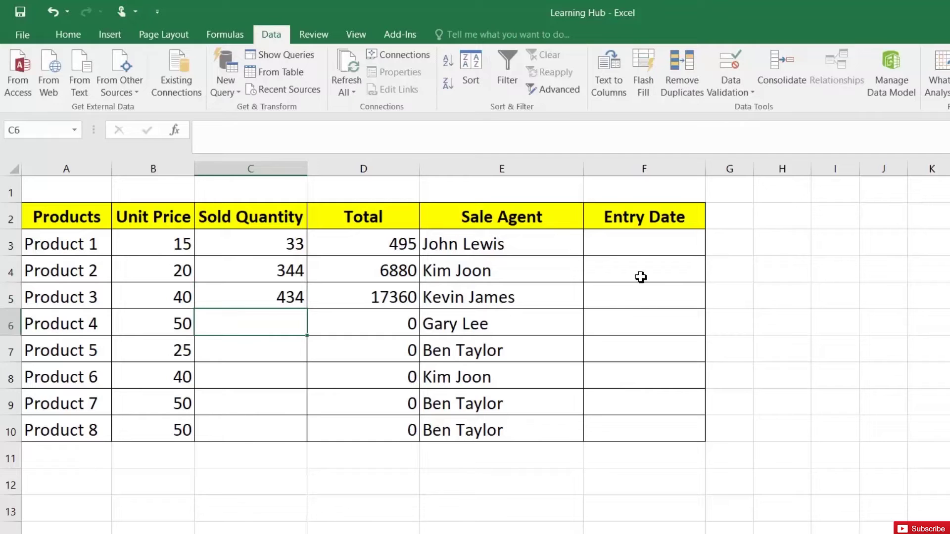
- Confirm F3 rejects 'test' and 33, then enter the valid date 02-02-2020
click(640, 251)
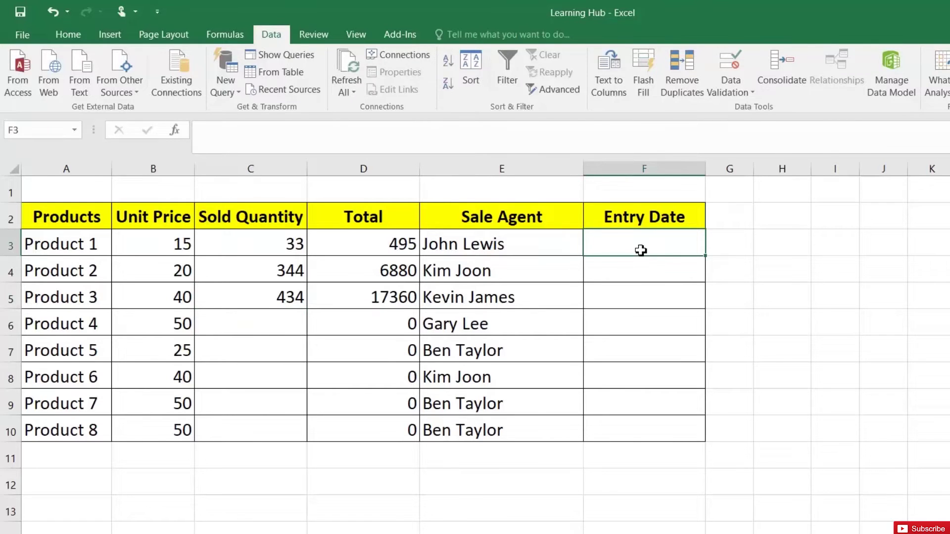
text(test)
key(Return)
key(Return)
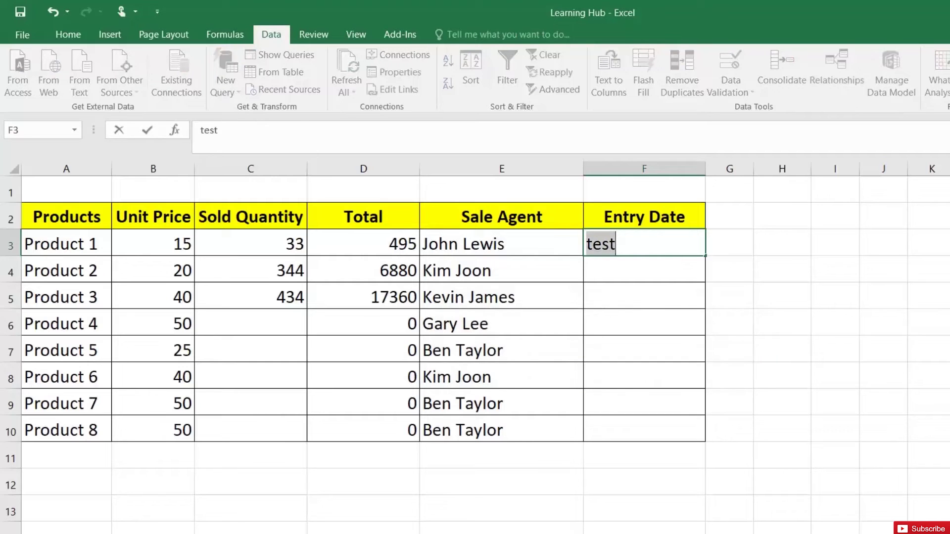
text(33)
key(Return)
key(Return)
text(02-02-2020)
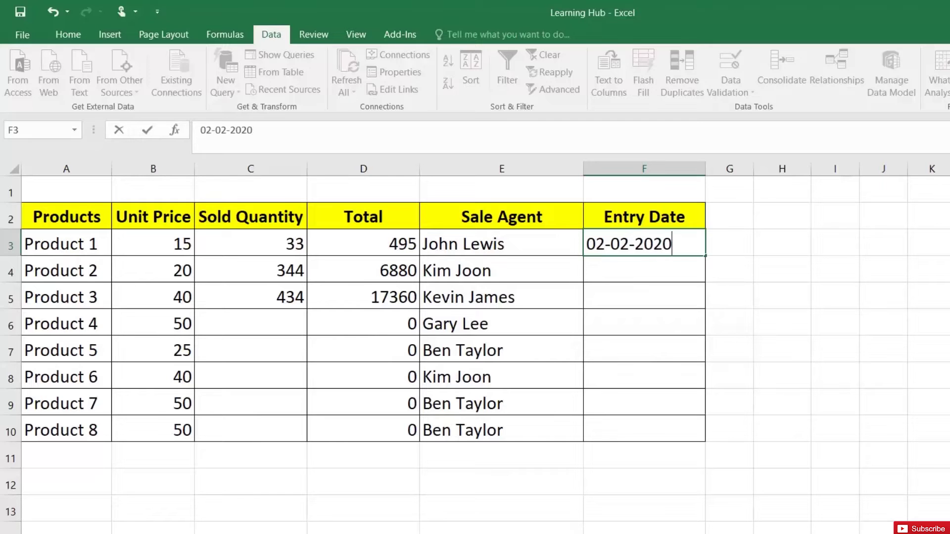
key(Return)
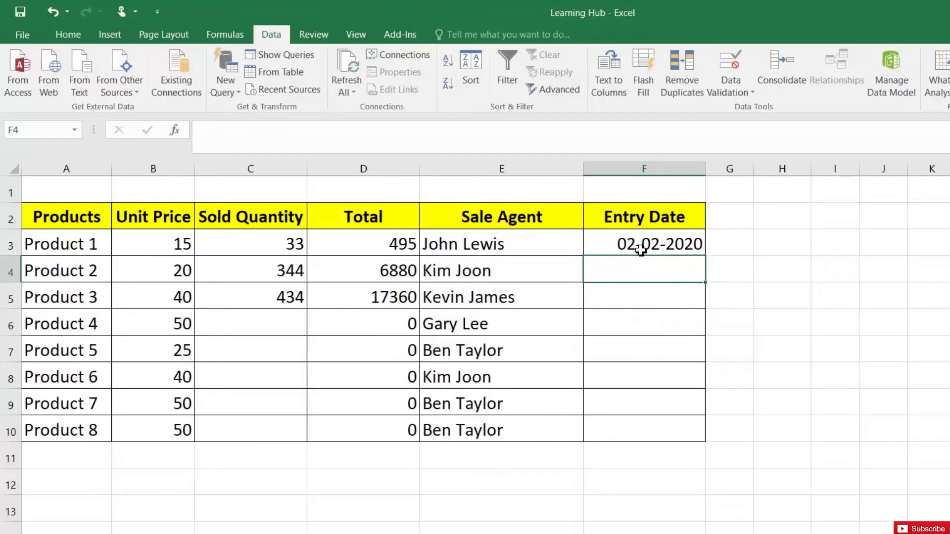
- Confirm the date rule rejects out-of-range dates 01-01-2019 and 01-01-2021
text(01-01-2019)
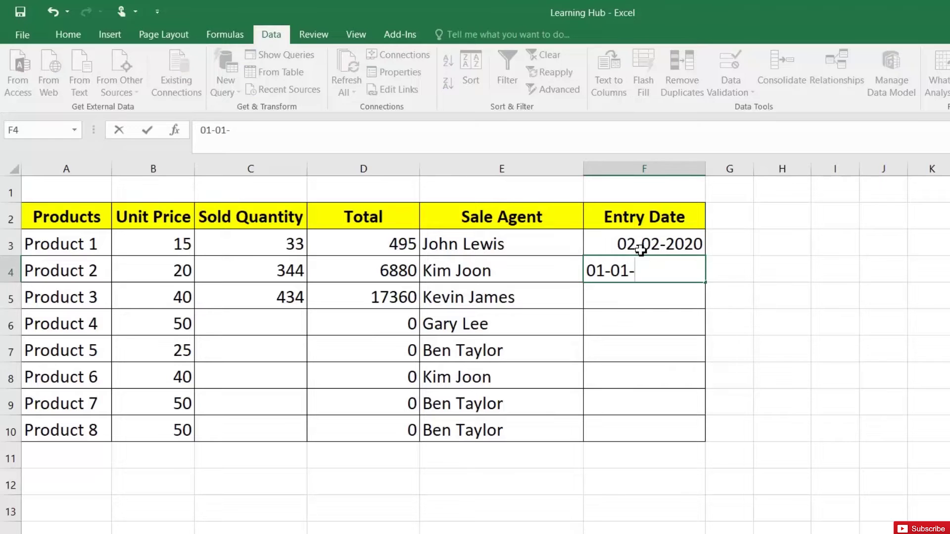
key(Return)
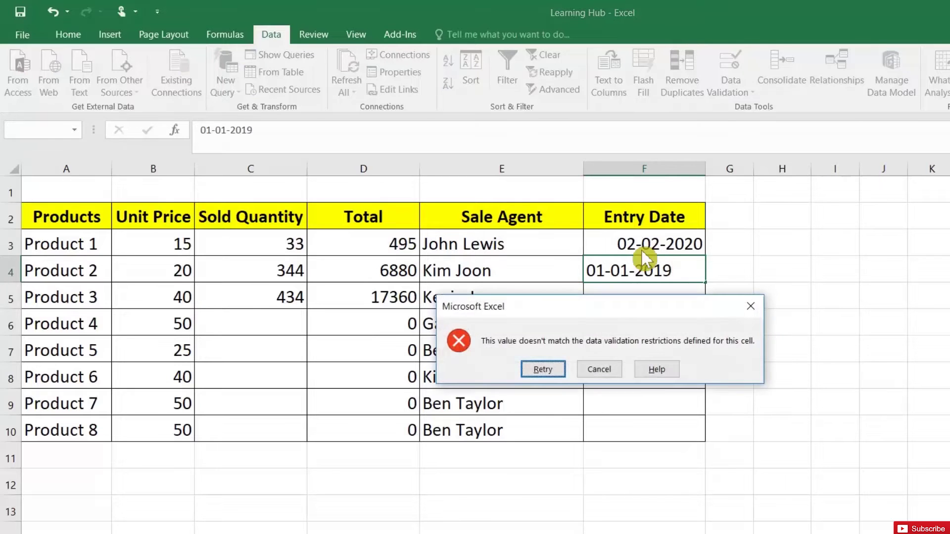
key(Return)
key(End)
key(BackSpace)
key(BackSpace)
text(21)
key(Return)
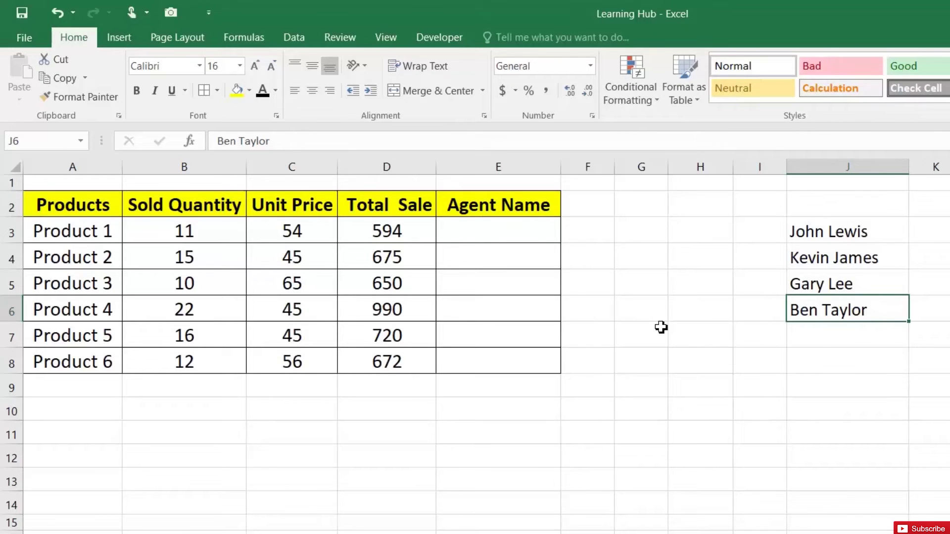
- Enter stray text ADFAD in Agent Name cell E3, then clear it
click(478, 231)
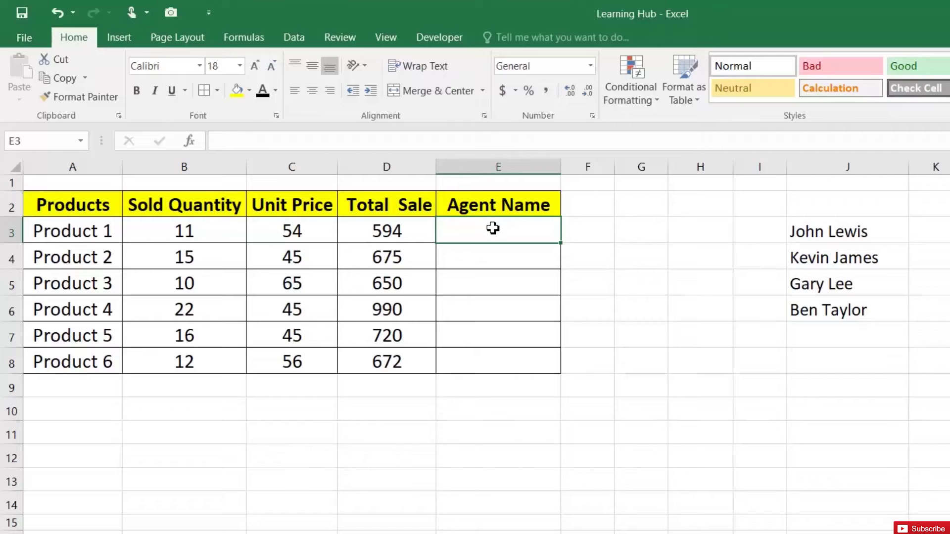
drag(836, 235, 838, 307)
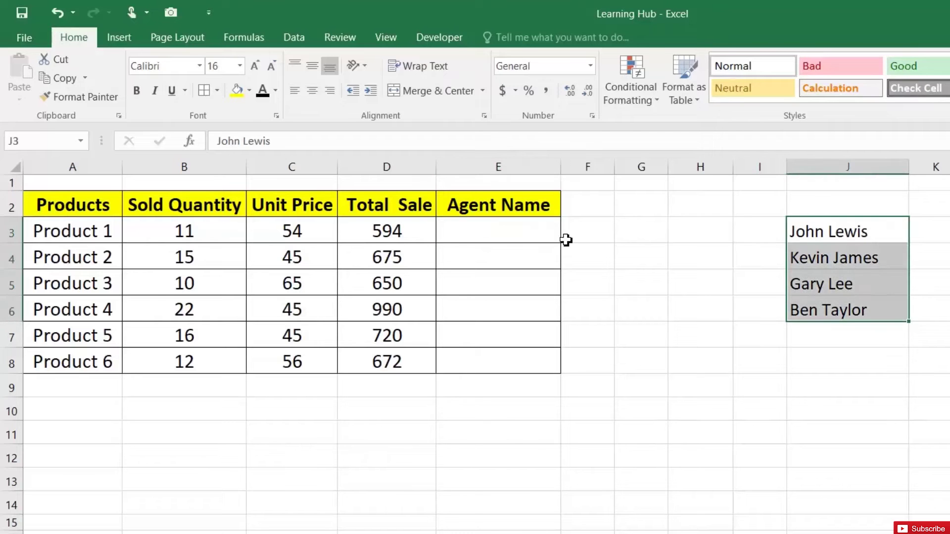
click(516, 233)
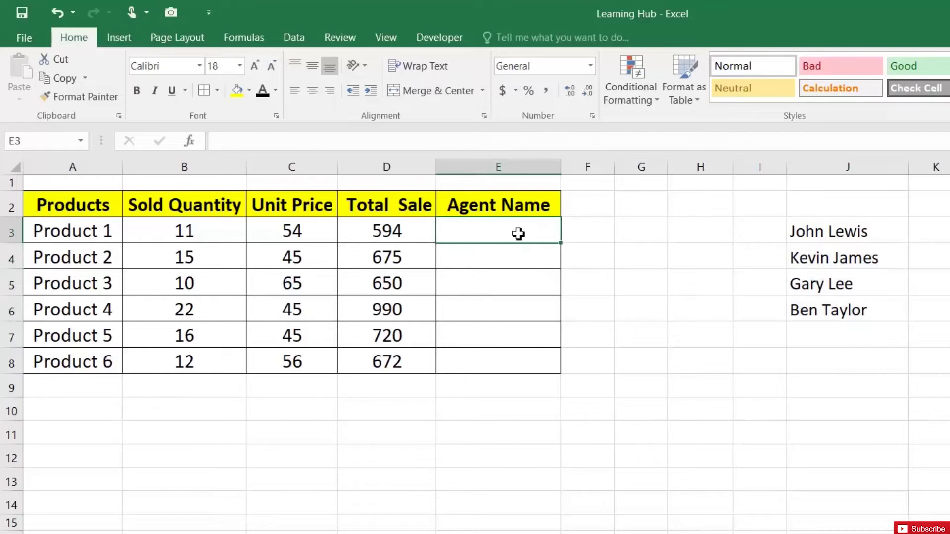
text(ADFAD)
key(Return)
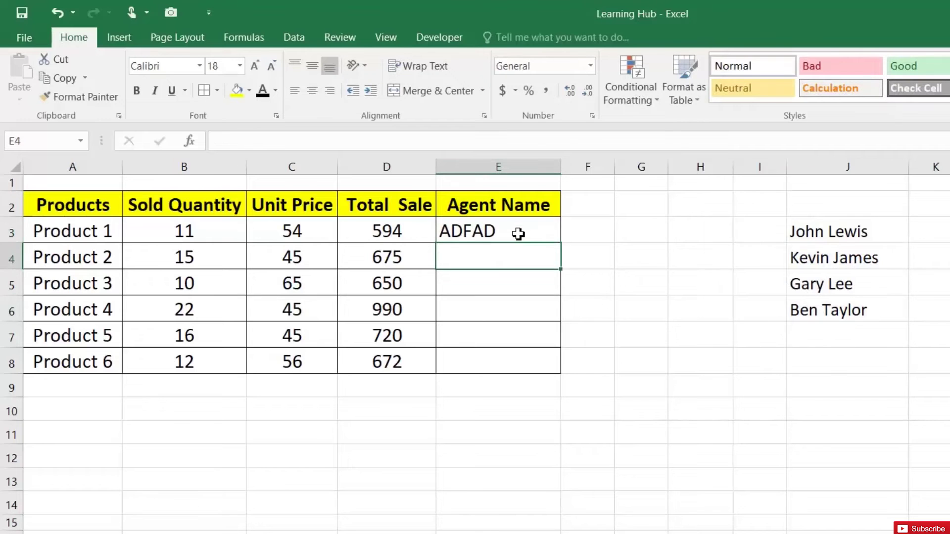
click(518, 234)
key(Delete)
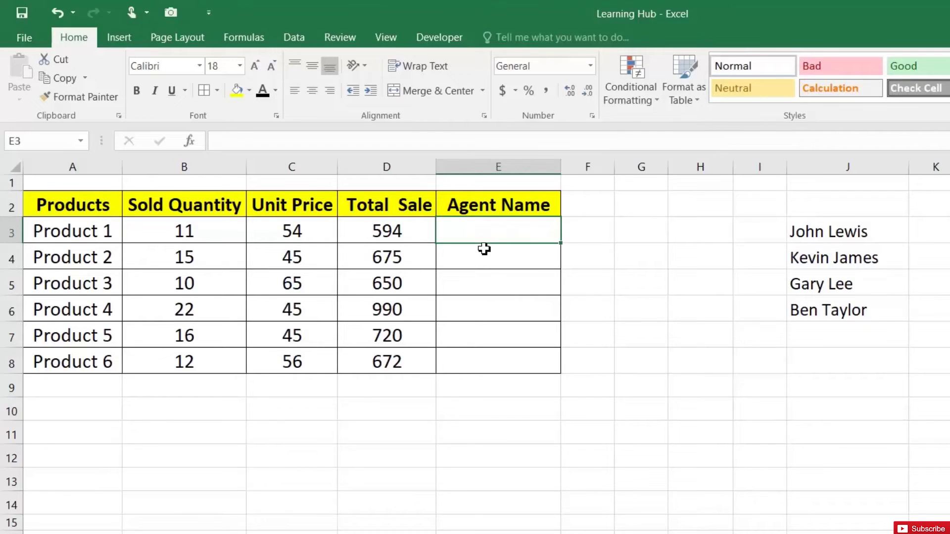
- Select Agent Name cells E3:E8 with E3 active and bring up the Data ribbon
drag(493, 227, 488, 353)
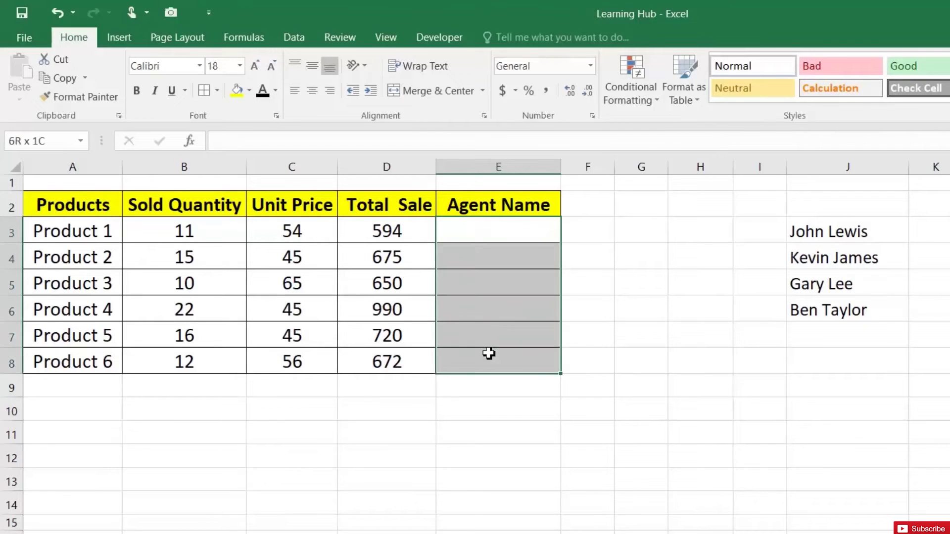
click(486, 235)
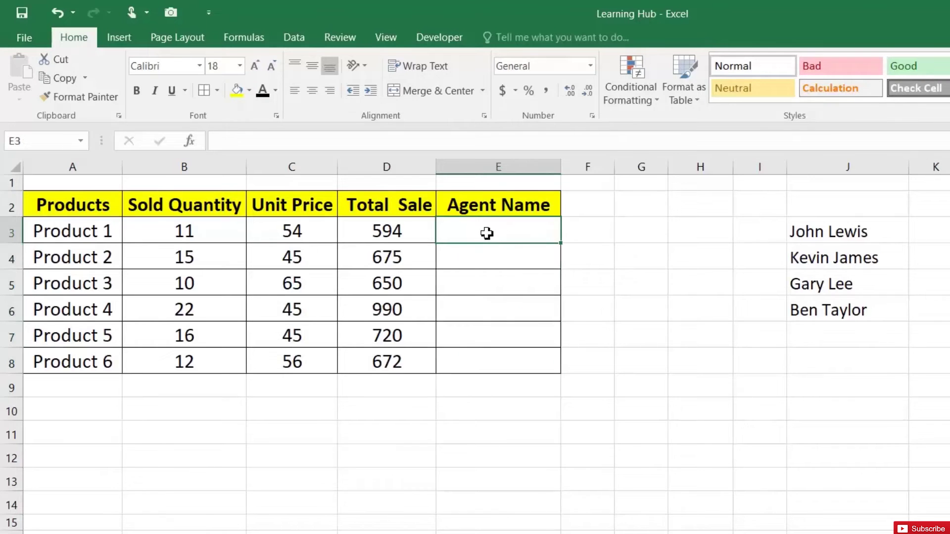
click(308, 37)
- Give E3 a List validation rule sourced from $J$3:$J$6, with Ignore blank unchecked
click(799, 100)
click(821, 118)
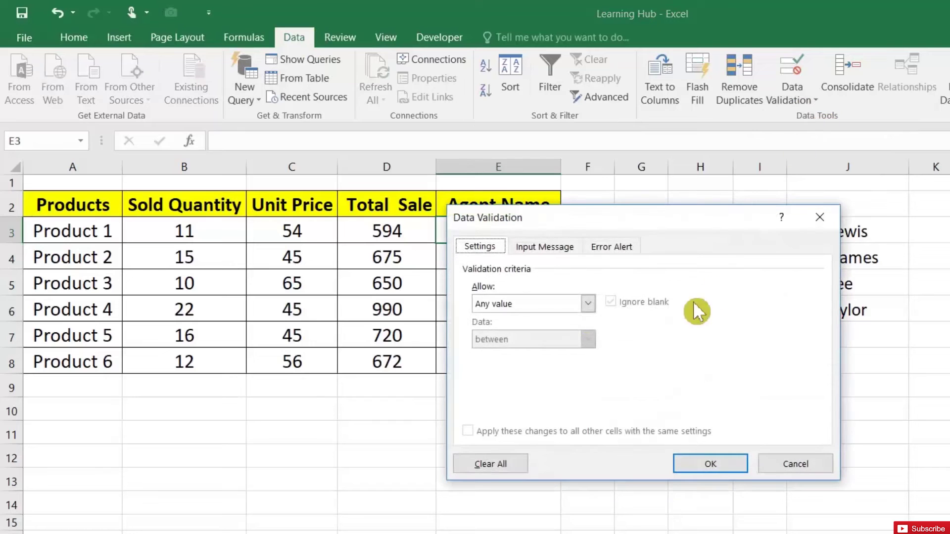
click(549, 308)
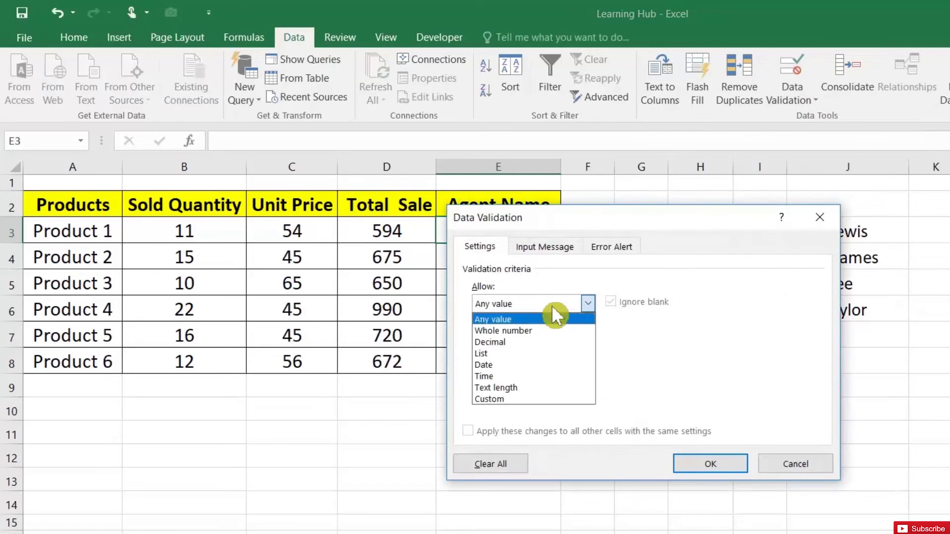
click(530, 350)
click(616, 300)
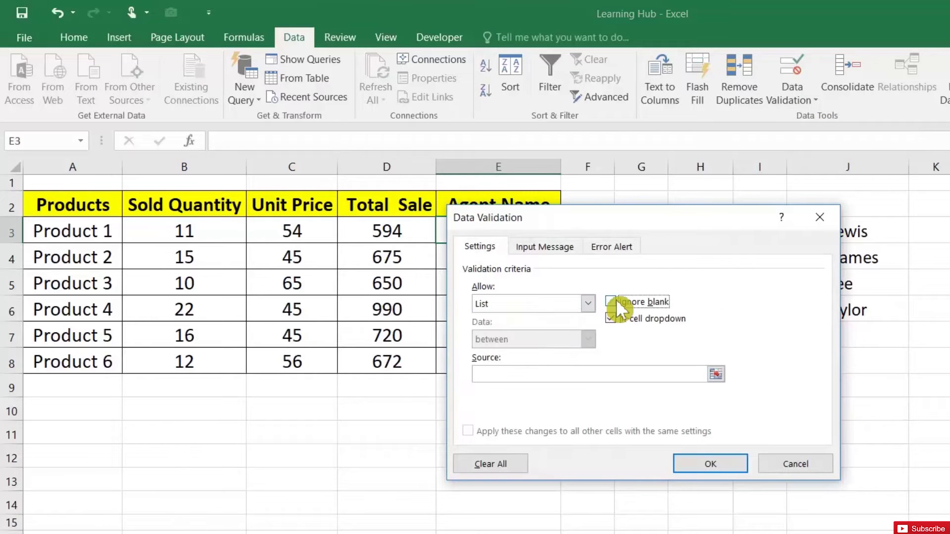
click(716, 374)
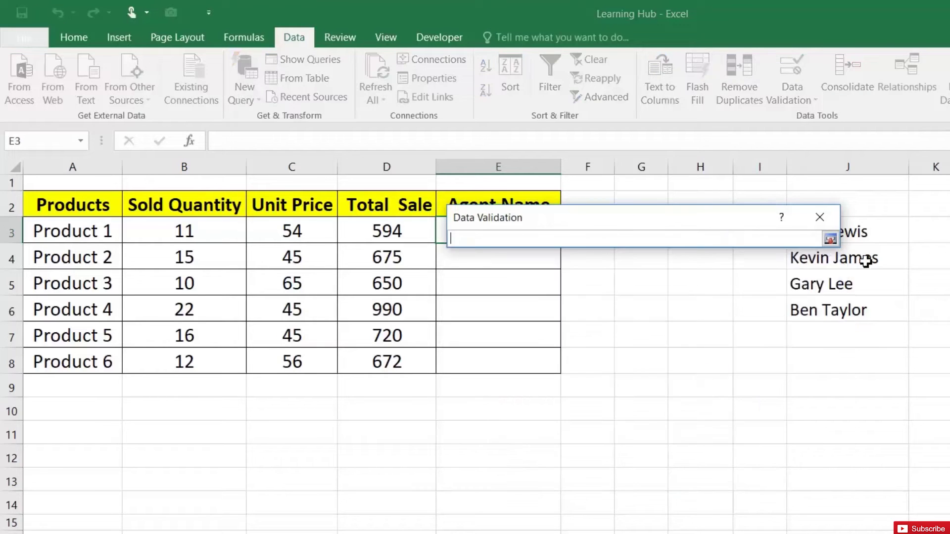
drag(758, 218, 690, 216)
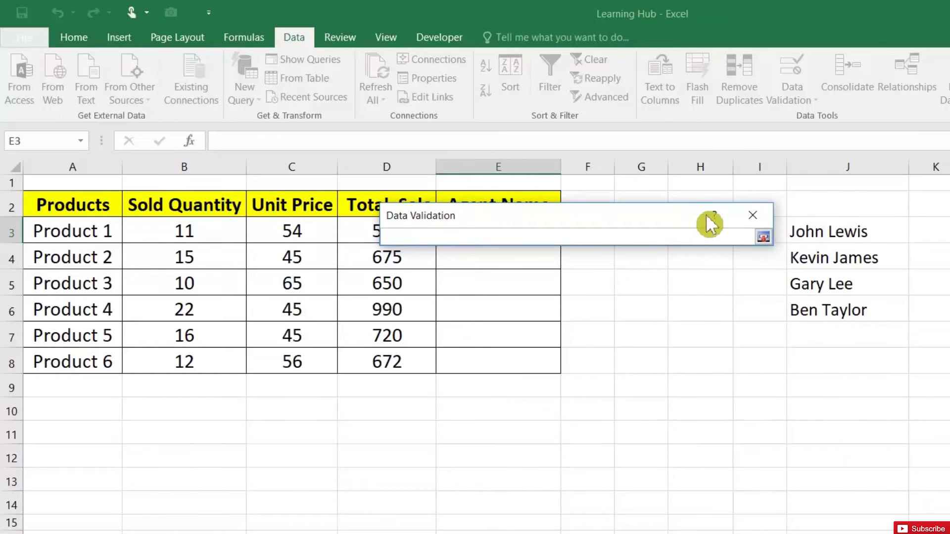
click(815, 233)
drag(815, 233, 816, 305)
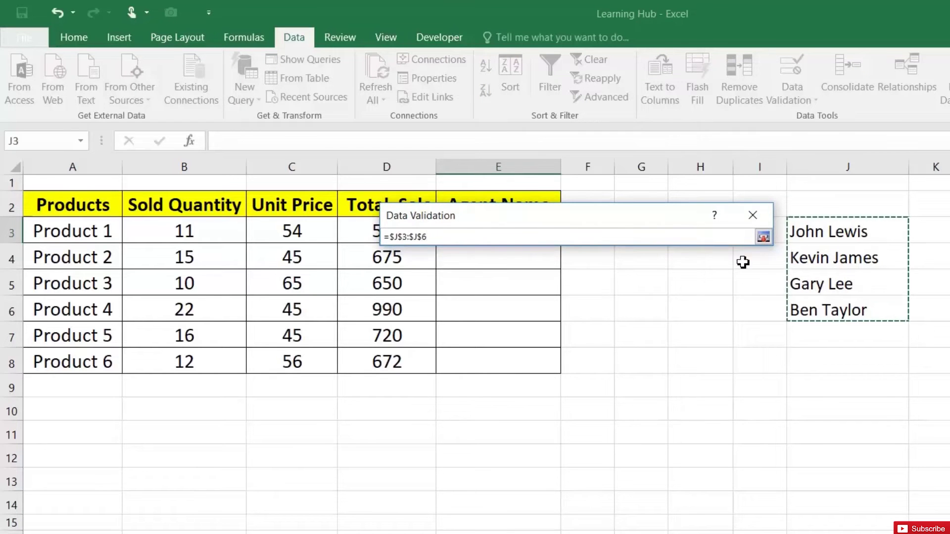
click(765, 236)
- Apply the agent list validation to E3:E8 and confirm the entry 'DFADS' is rejected
click(646, 459)
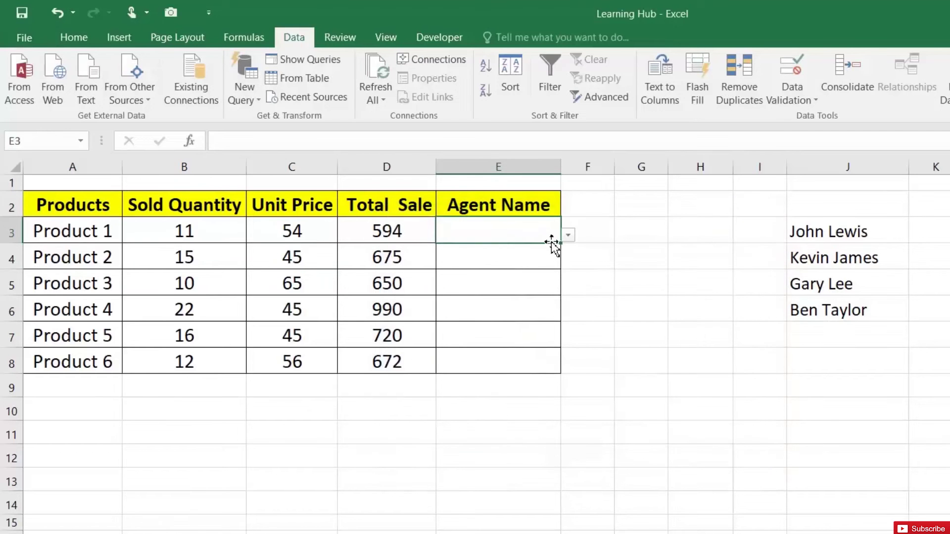
drag(561, 246, 562, 366)
click(538, 231)
text(DFADS)
key(Return)
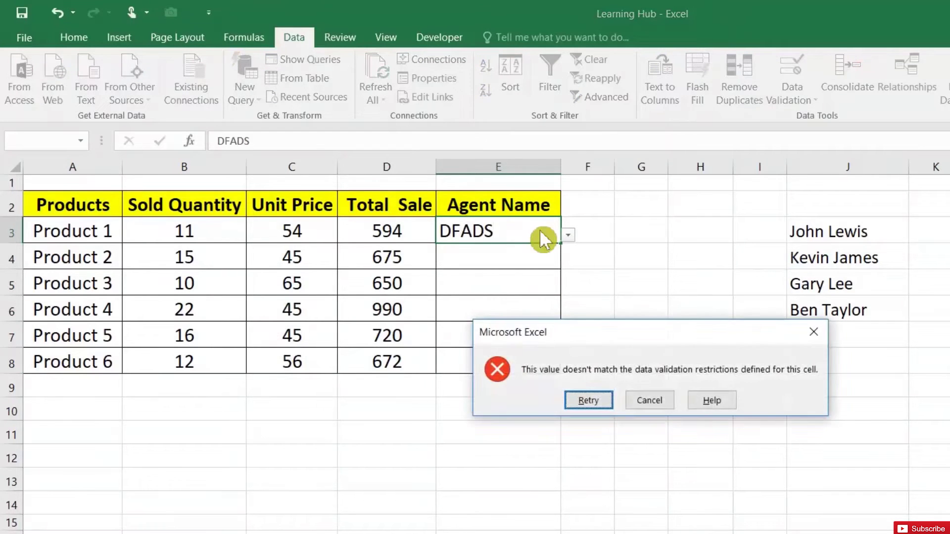
key(Escape)
click(568, 233)
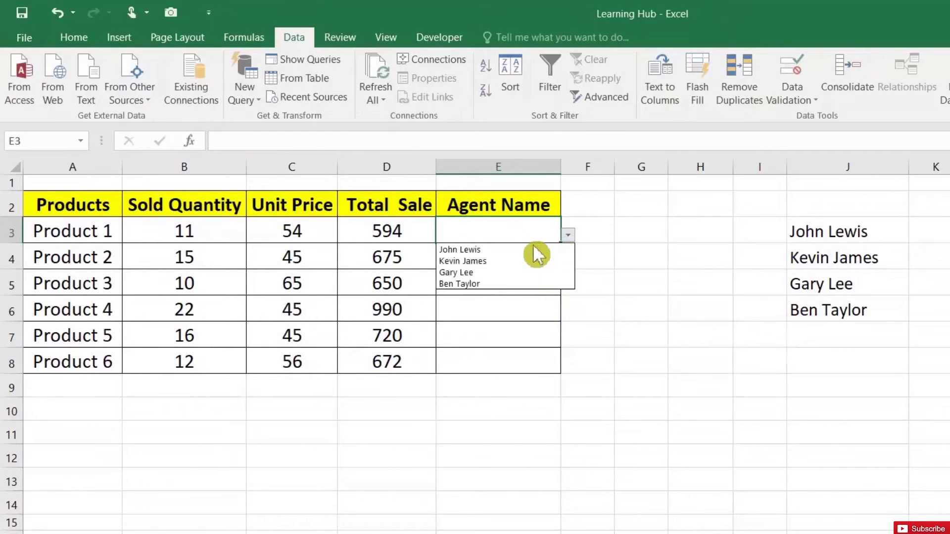
click(542, 247)
click(540, 259)
click(568, 260)
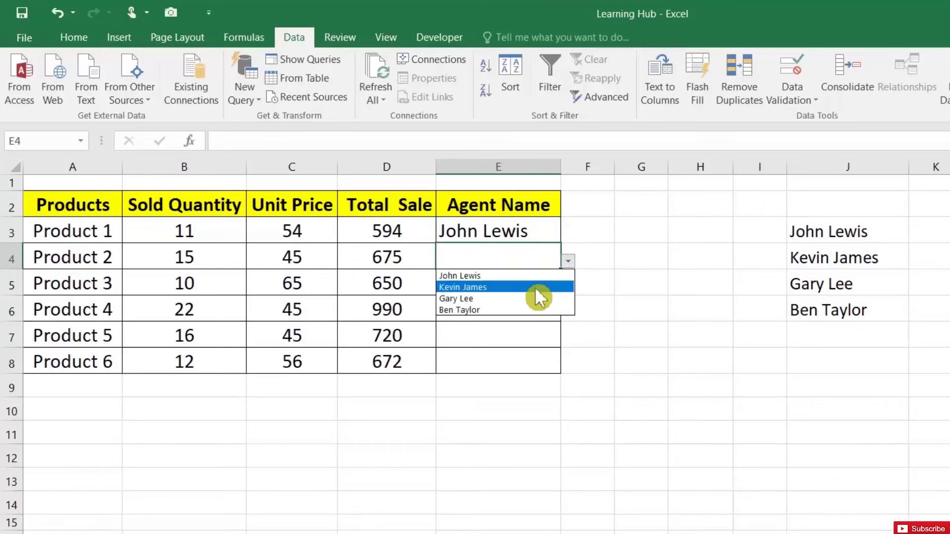
click(537, 286)
click(539, 284)
click(567, 286)
click(536, 327)
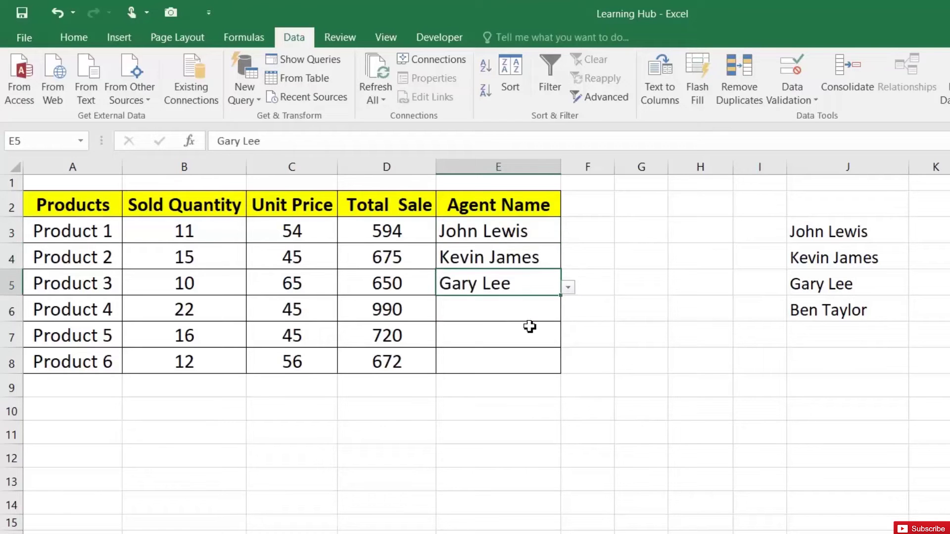
click(559, 335)
click(568, 339)
click(528, 365)
click(534, 309)
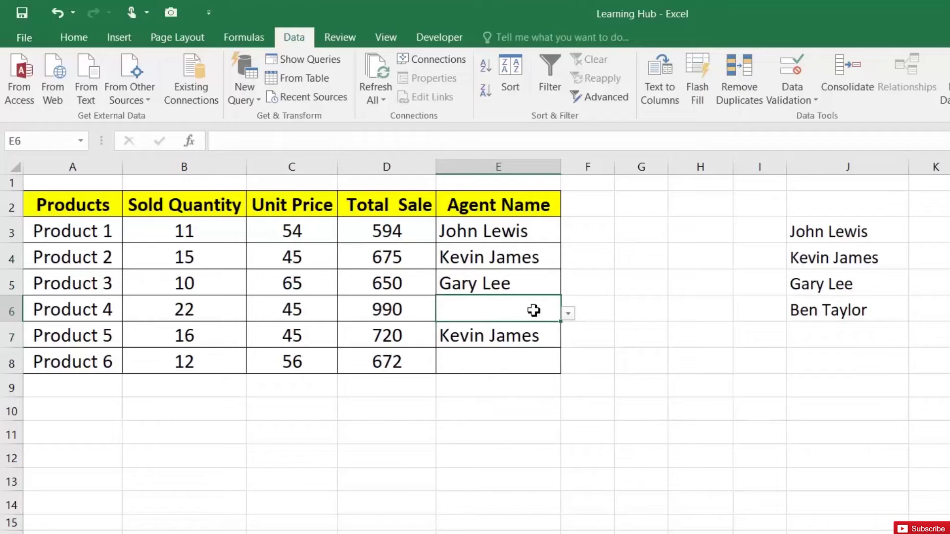
click(568, 313)
click(500, 350)
click(514, 361)
click(567, 365)
click(500, 391)
drag(506, 238, 509, 308)
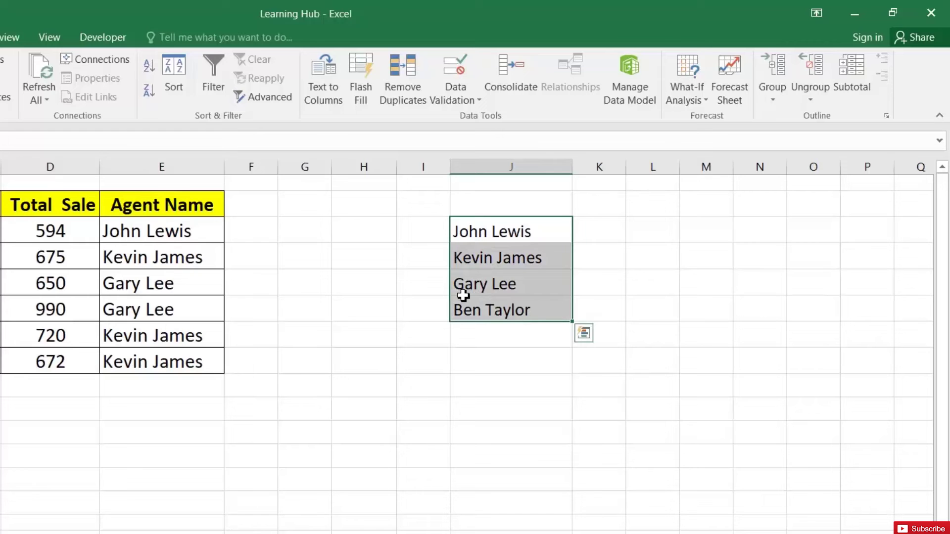
- Cut the agent names from J3:J6 and paste them into column XFC at the sheet's far edge
right_click(483, 252)
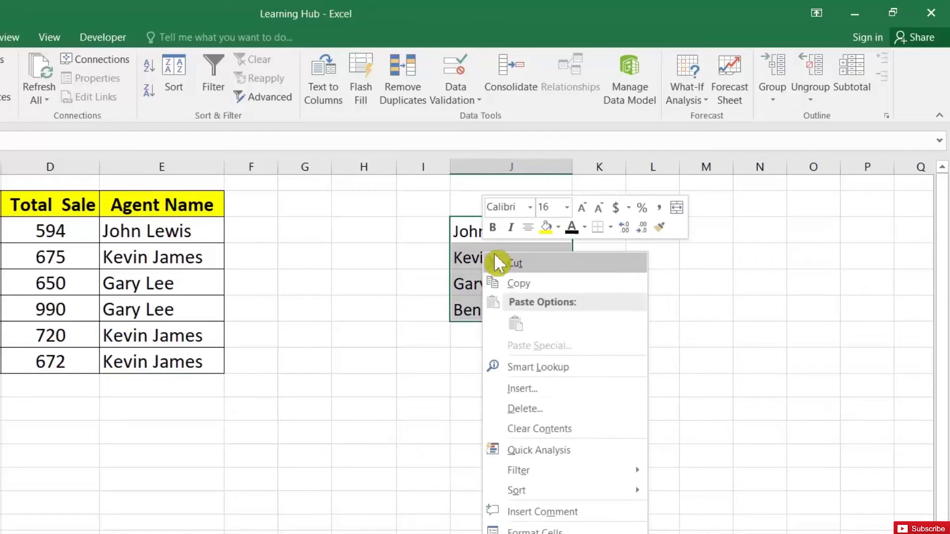
click(510, 264)
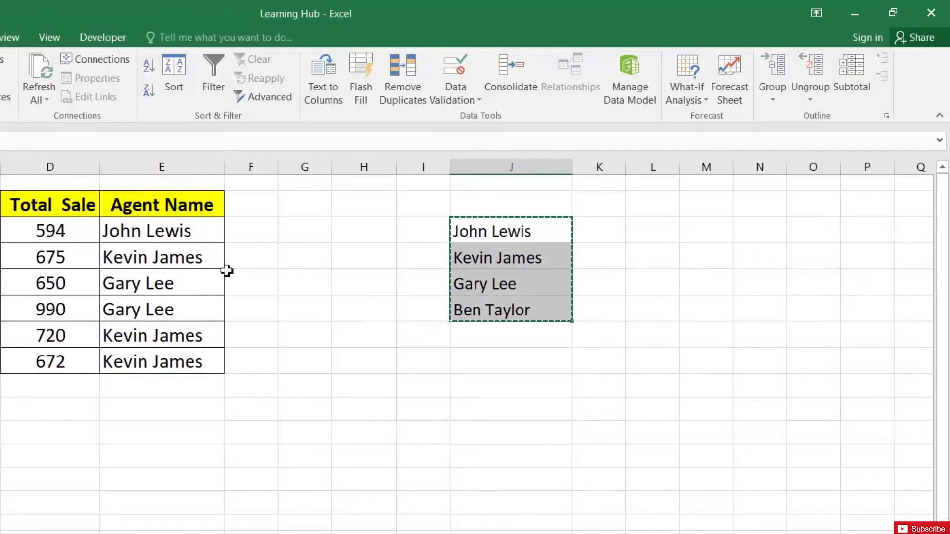
click(545, 183)
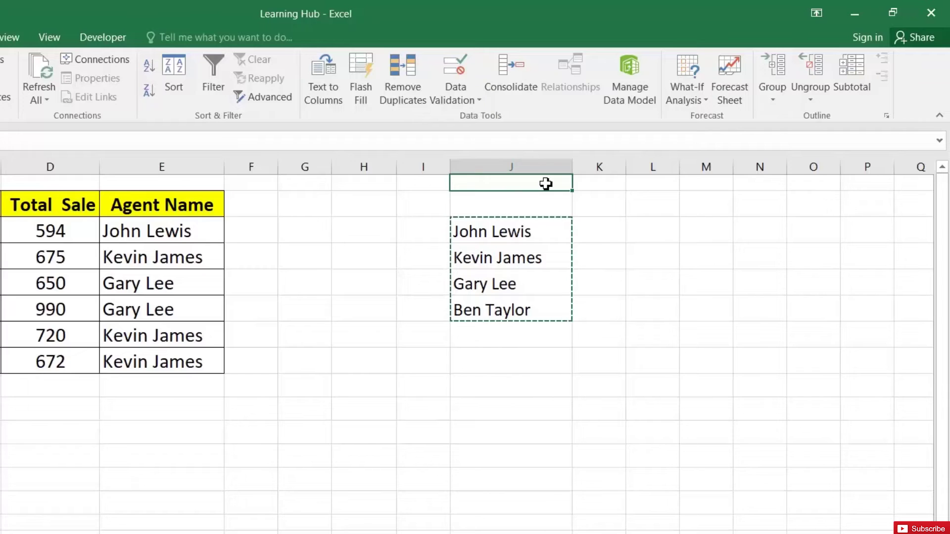
key(ctrl+Right)
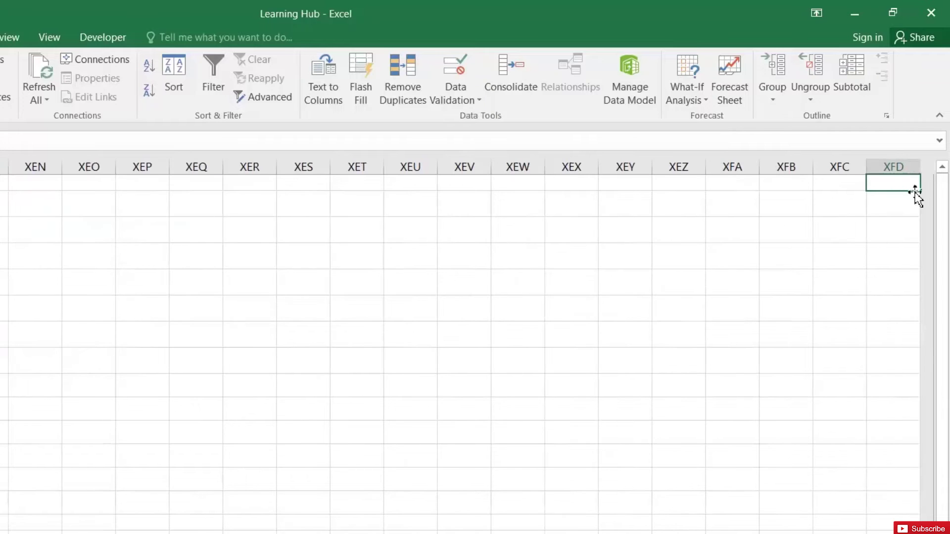
right_click(823, 183)
click(709, 247)
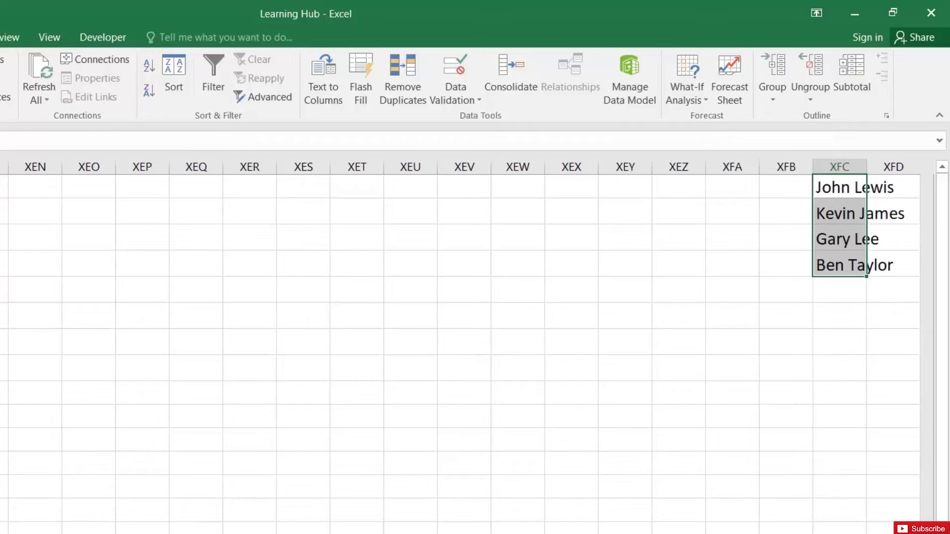
- Make the pasted names in XFC white and return to the start of the sheet
key(alt+h)
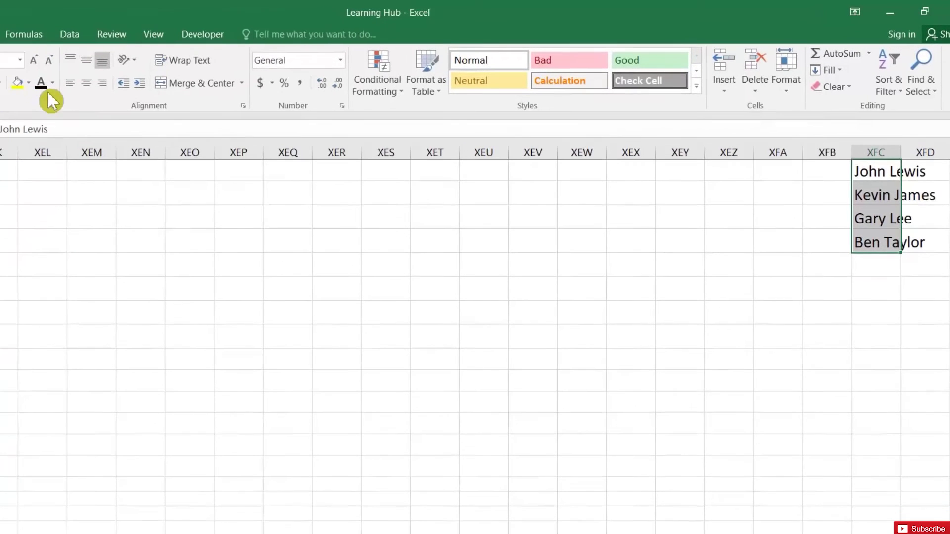
click(54, 84)
click(44, 131)
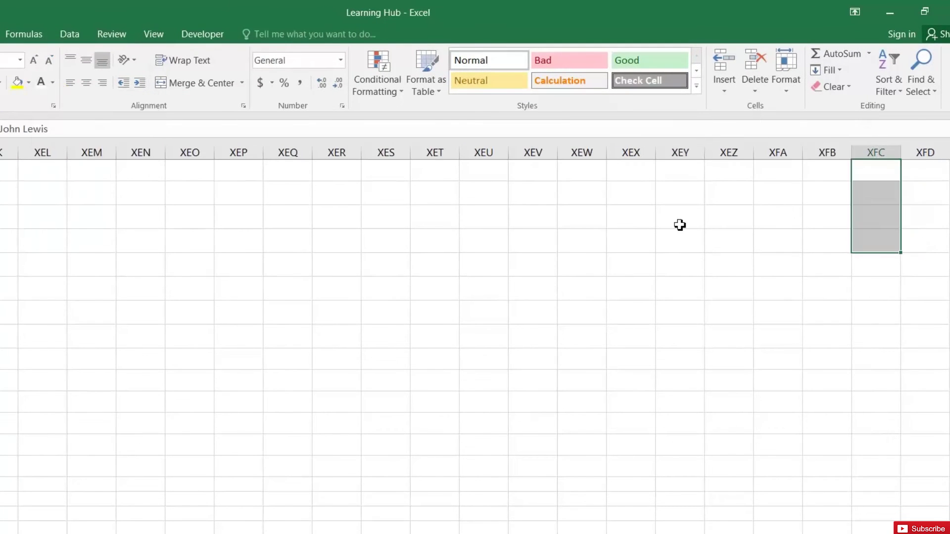
click(807, 196)
key(ctrl+Home)
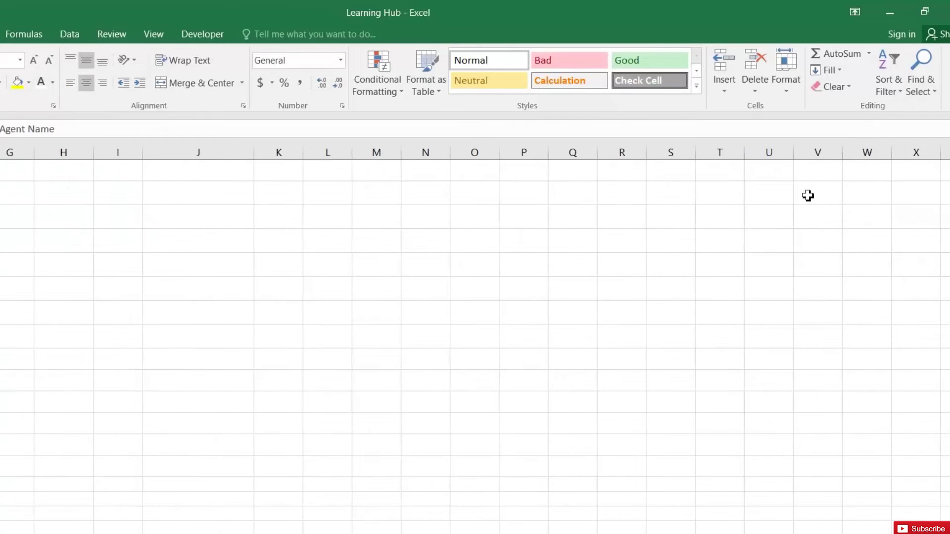
key(ctrl+Home)
click(259, 250)
click(322, 257)
click(303, 277)
click(287, 272)
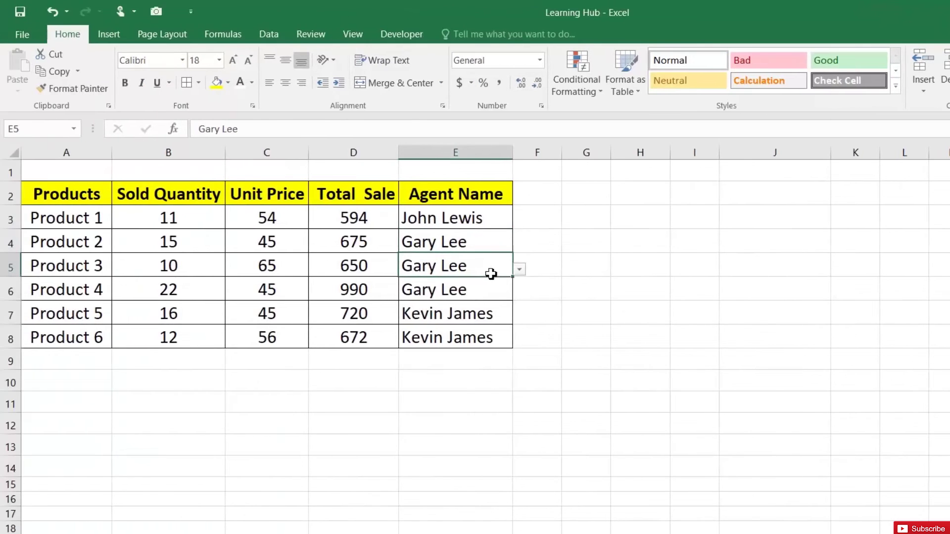
click(519, 269)
click(468, 281)
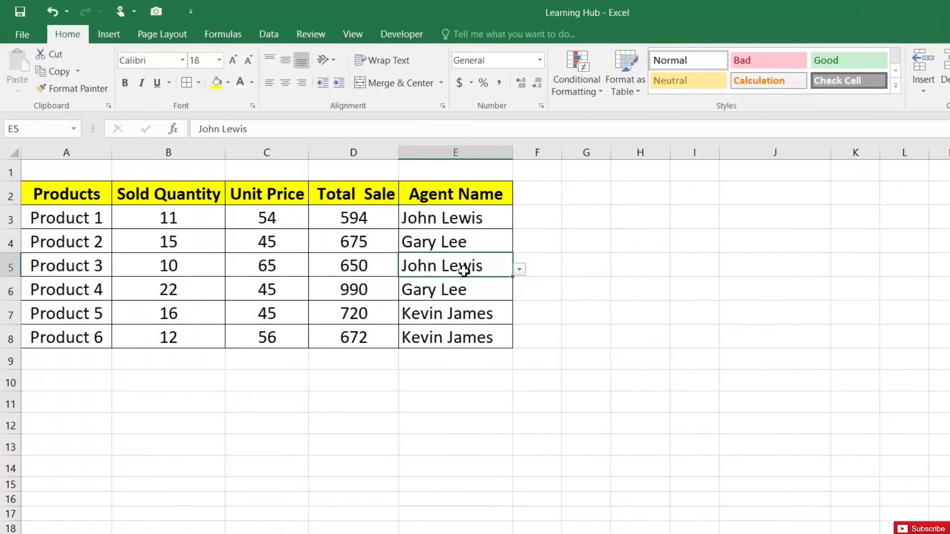
click(465, 226)
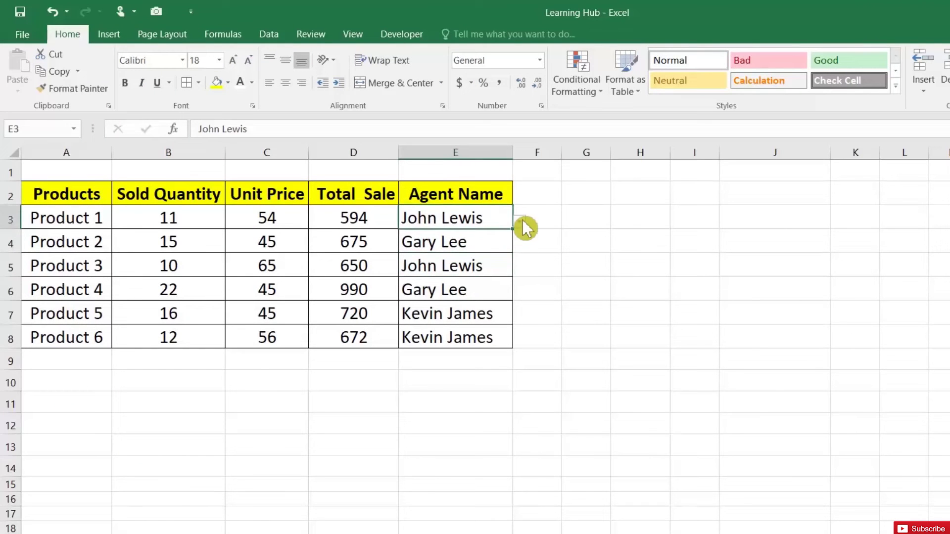
click(521, 221)
click(449, 264)
click(454, 245)
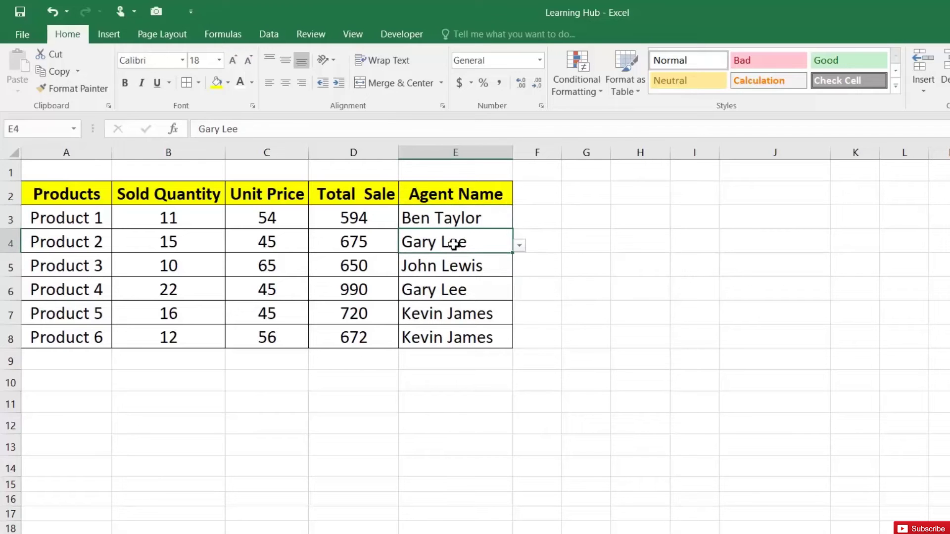
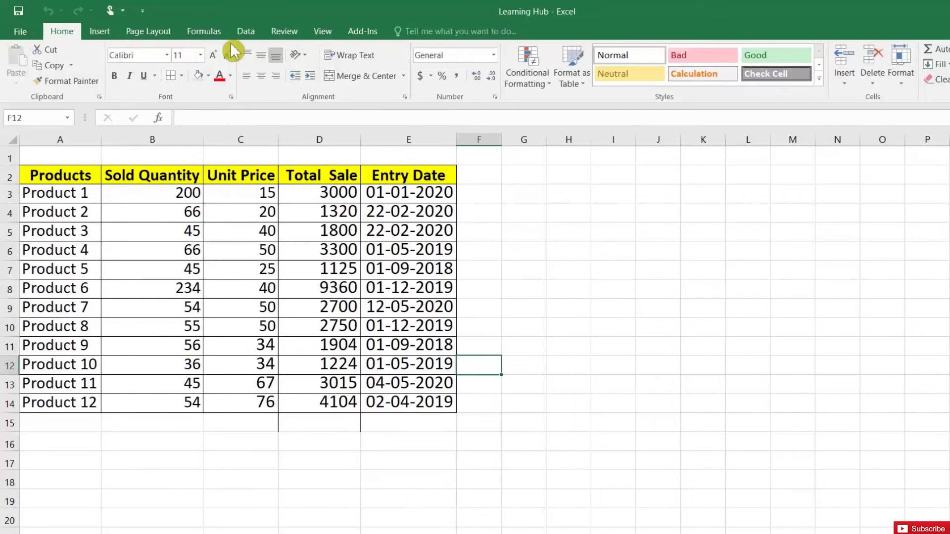
- Open two new windows of Learning Hub from the View tab and maximize Learning Hub:3
click(322, 33)
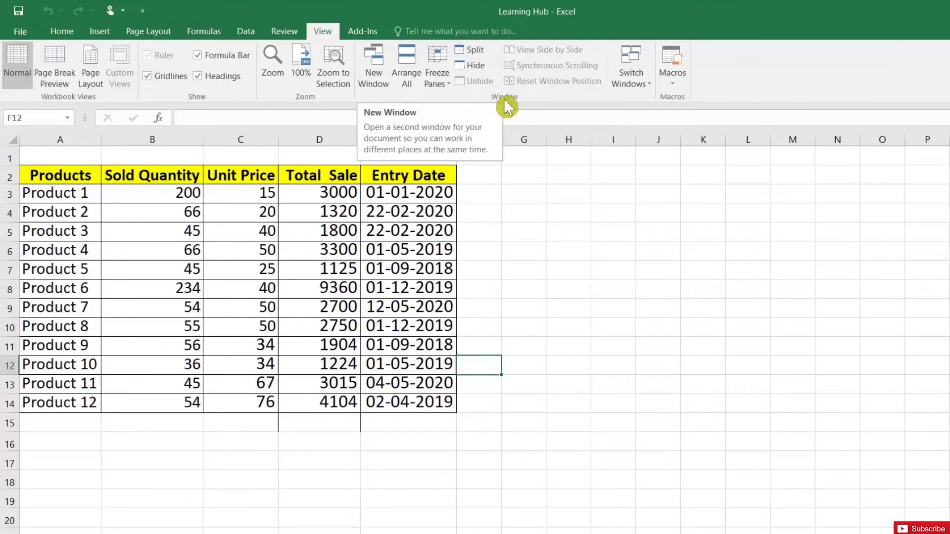
click(383, 79)
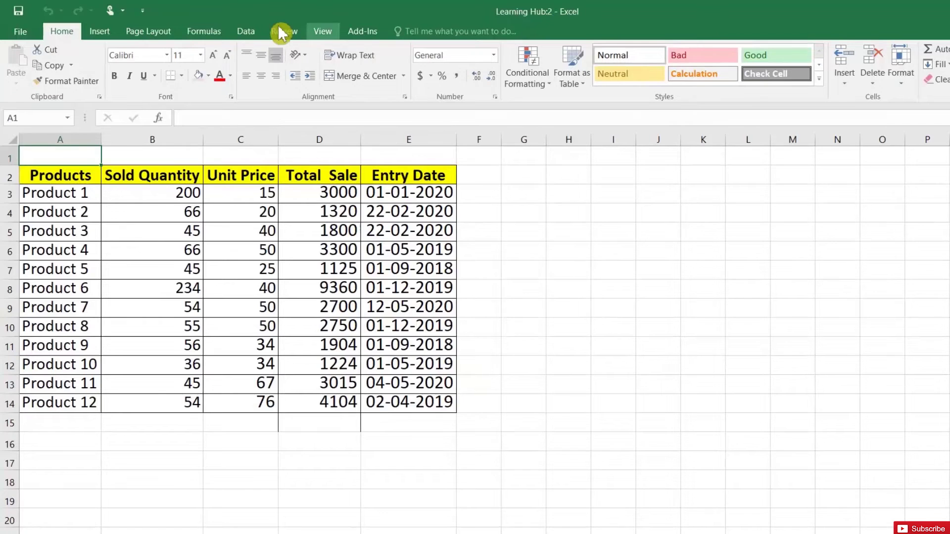
click(318, 31)
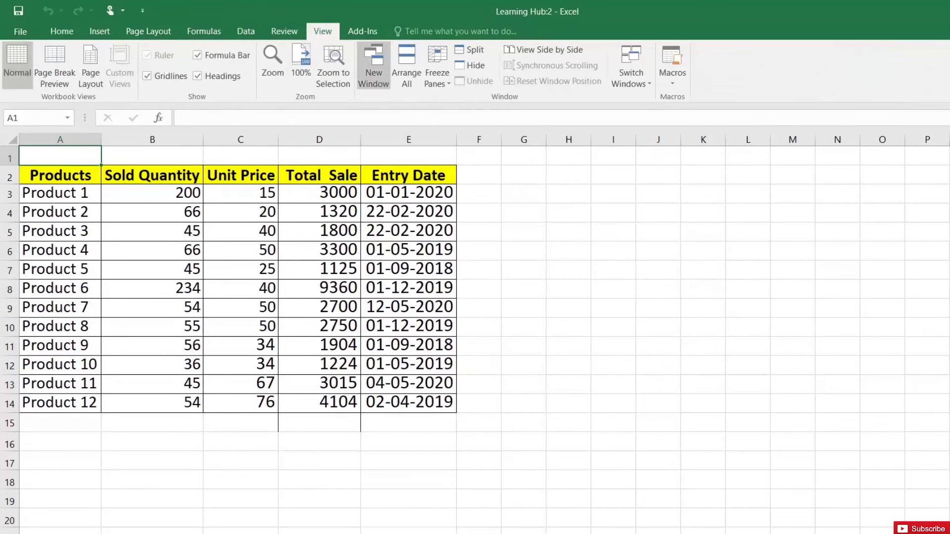
click(374, 74)
double_click(558, 21)
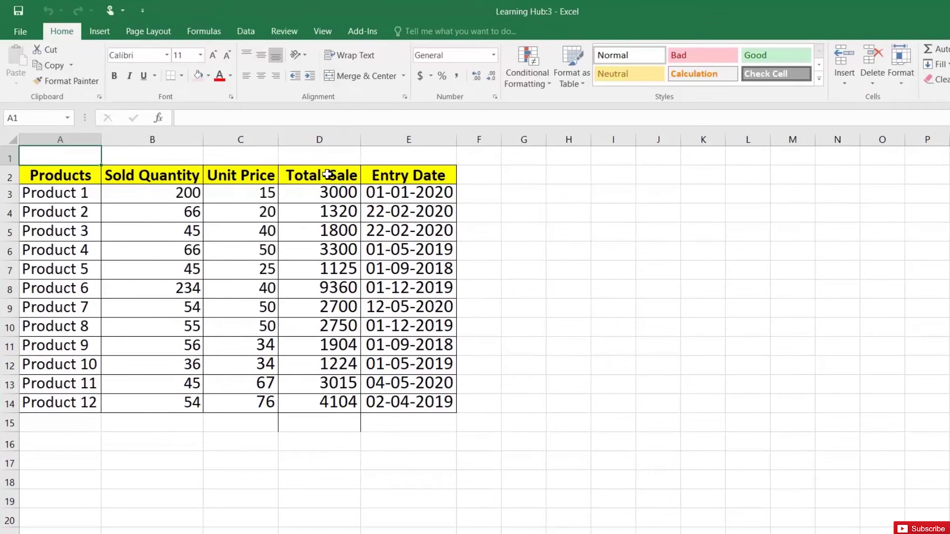
- In Learning Hub:3, AutoSum the Total Sale column into D15, giving 35602
key(alt+Tab)
key(alt+Tab)
key(alt+Tab)
key(alt+Tab)
key(alt+Tab)
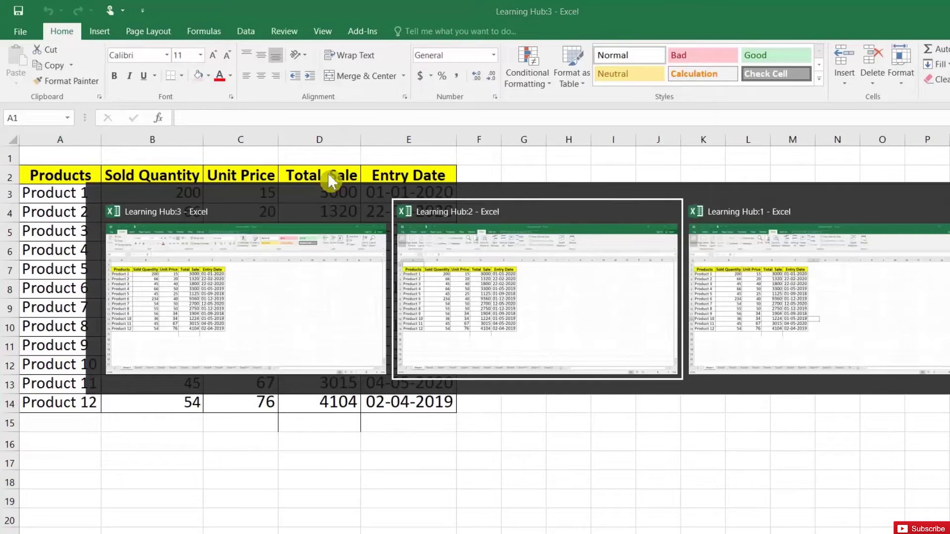
key(alt+Tab)
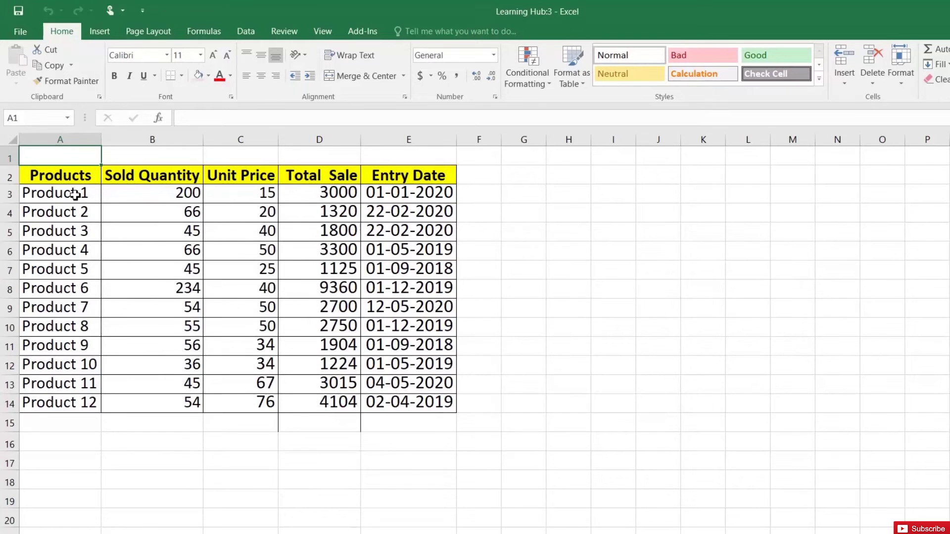
click(329, 420)
click(932, 56)
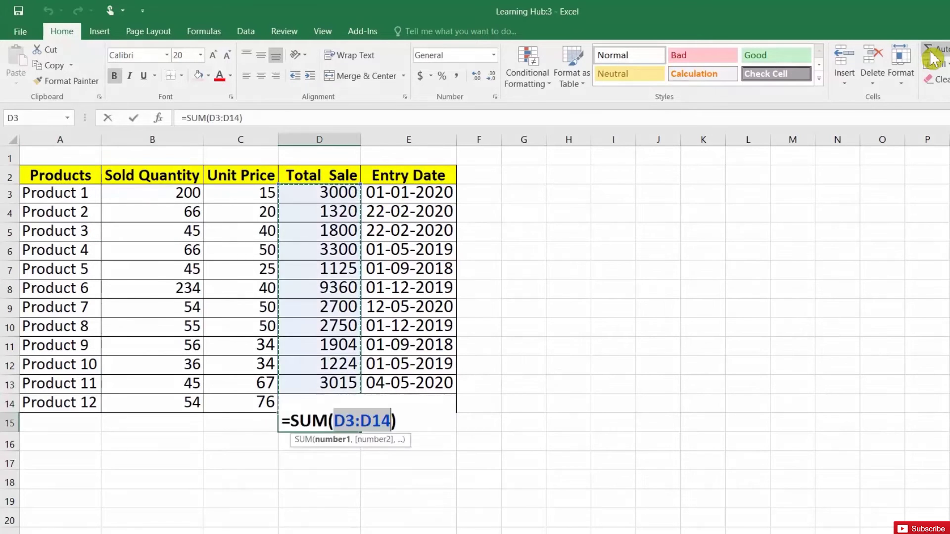
key(Return)
- Fill product rows A3:E14 light tan and view the result in Learning Hub:2
drag(63, 195, 398, 402)
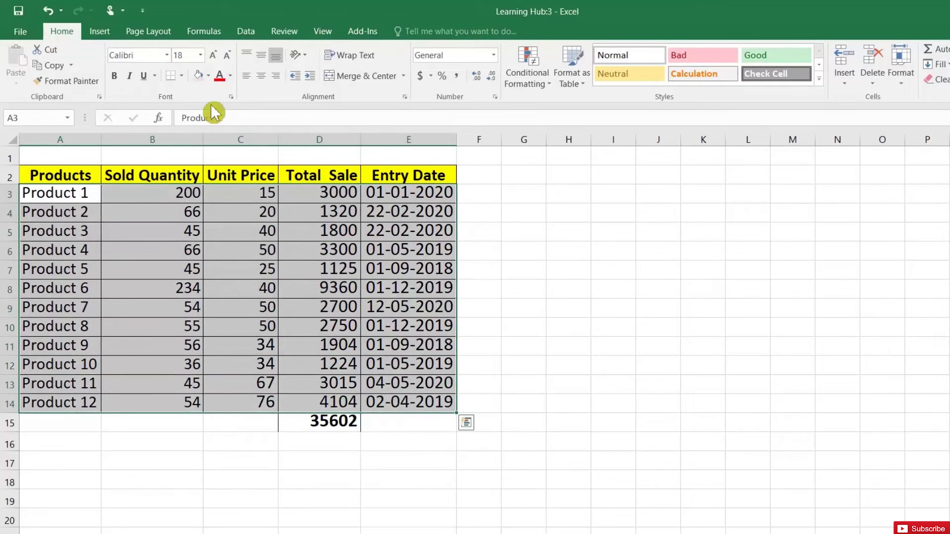
click(208, 76)
click(223, 122)
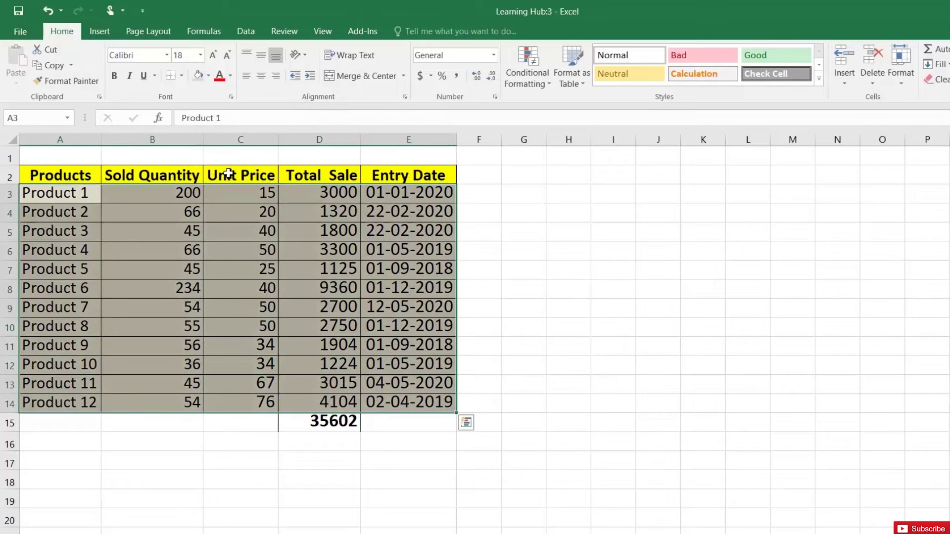
click(239, 525)
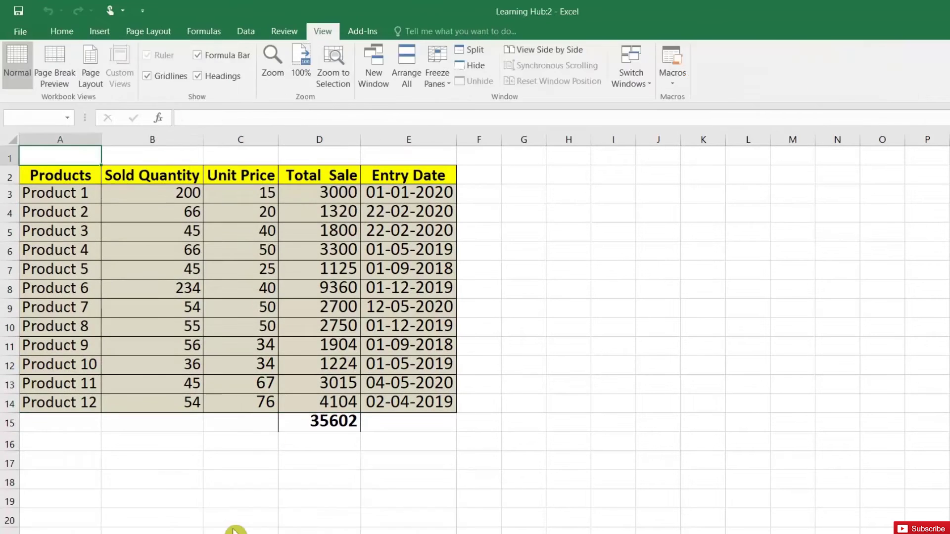
- Select cells in the Month and Product columns across Learning Hub:2 and Learning Hub:3
click(237, 293)
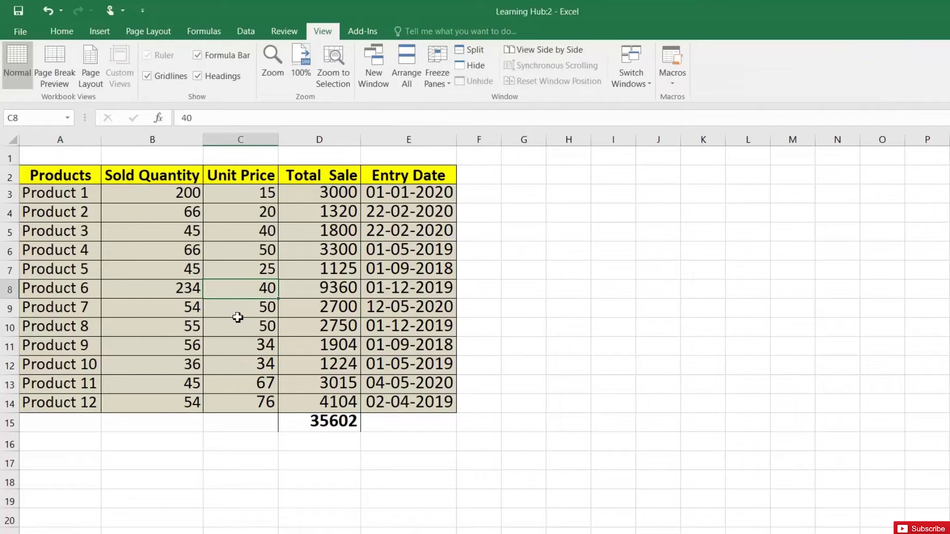
click(376, 519)
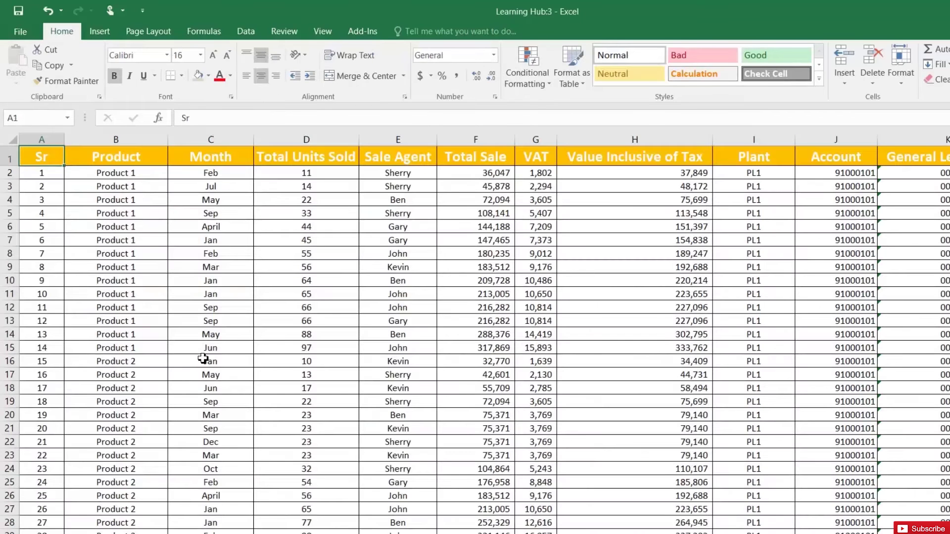
click(199, 322)
click(197, 199)
shift+click(213, 281)
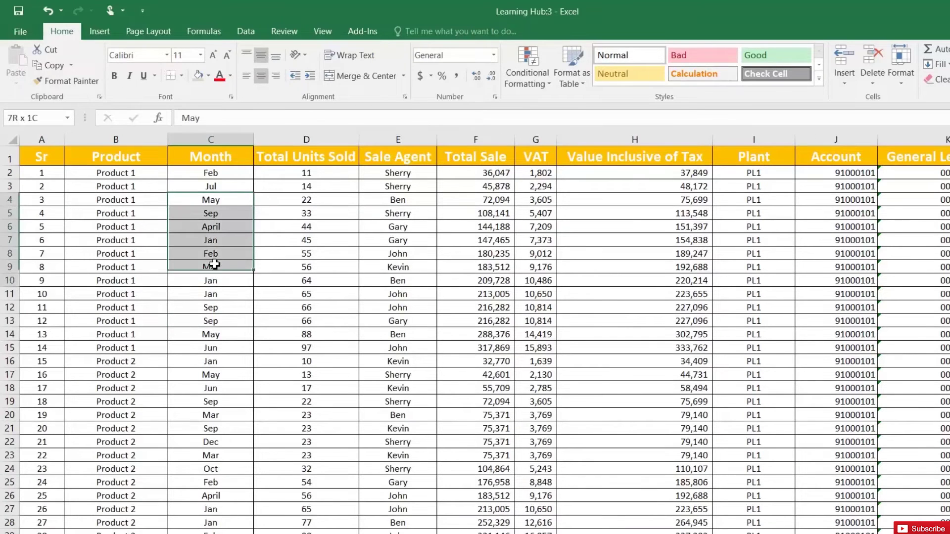
click(134, 214)
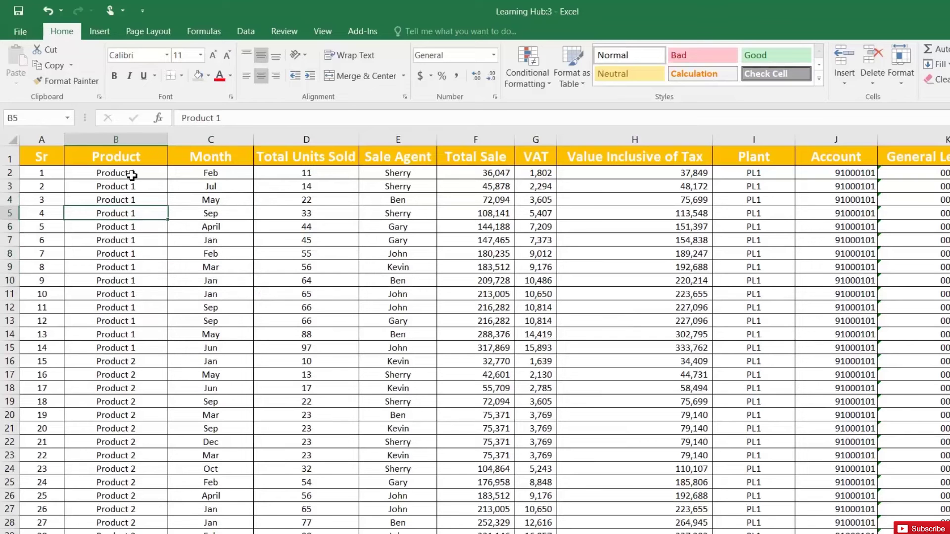
click(127, 157)
click(136, 201)
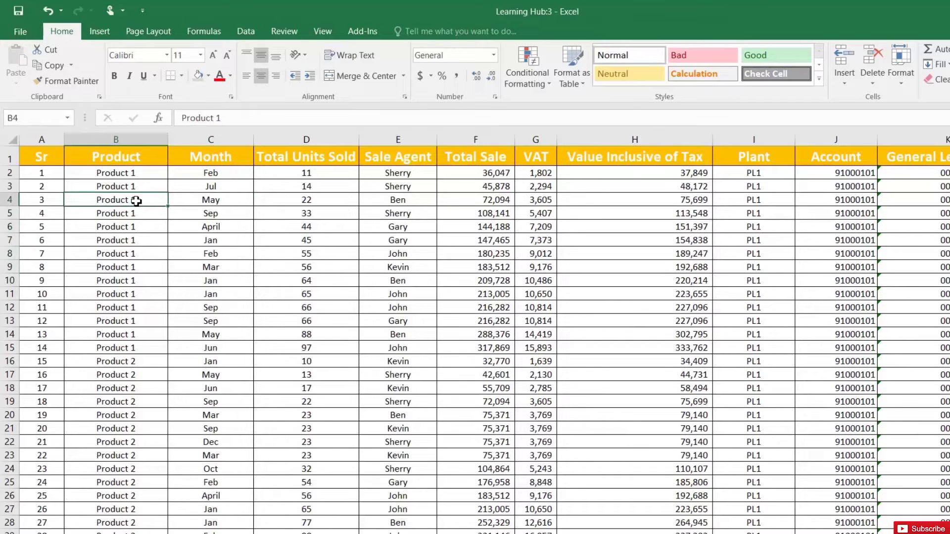
- Switch between the workbook windows and close the Learning Hub:2 window
key(alt+Tab)
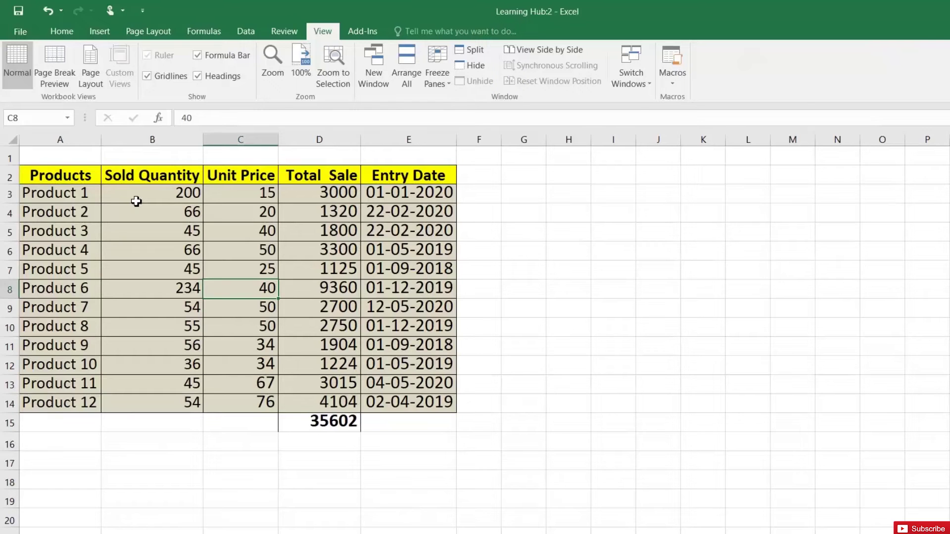
click(75, 190)
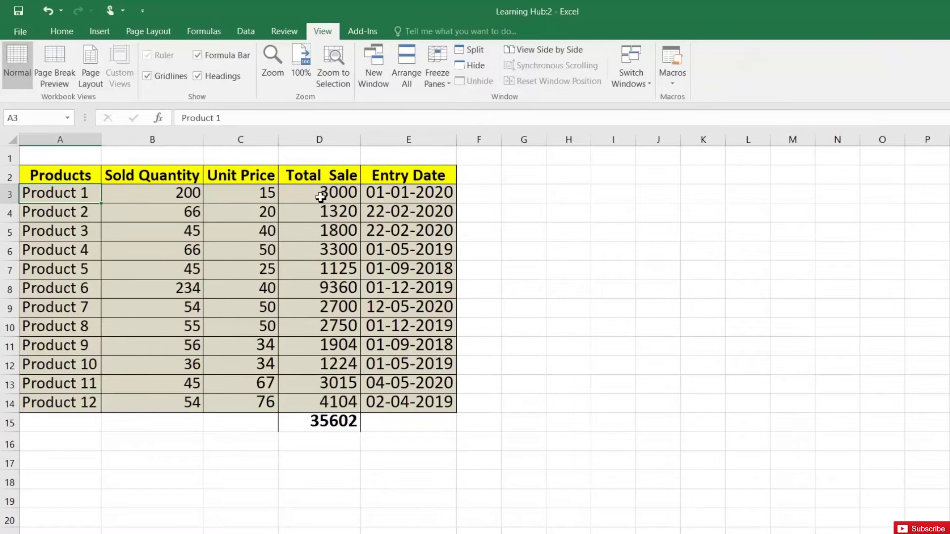
key(alt+Tab)
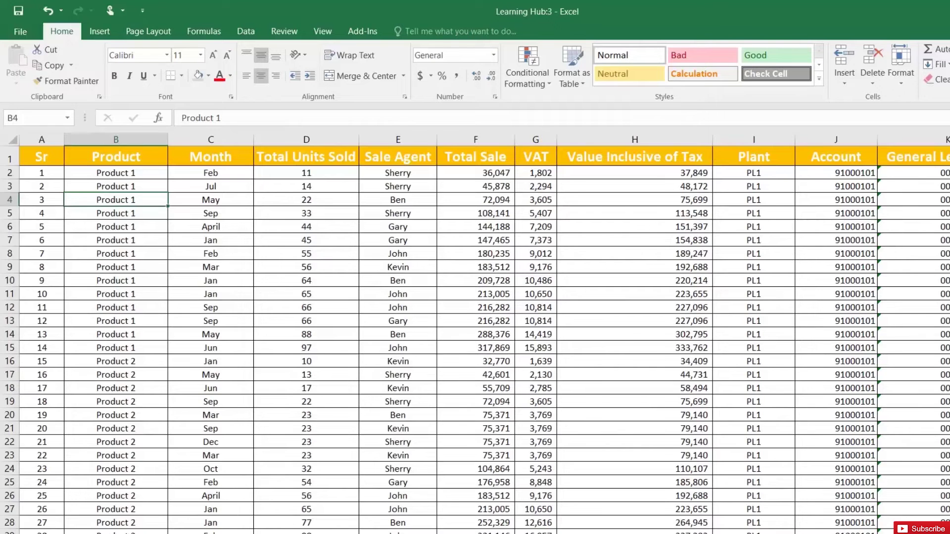
click(128, 532)
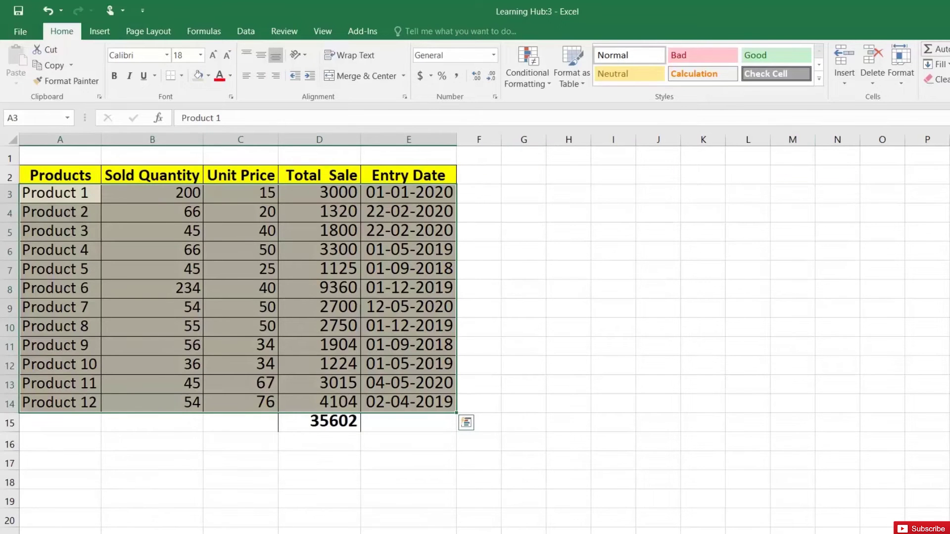
key(alt+Tab)
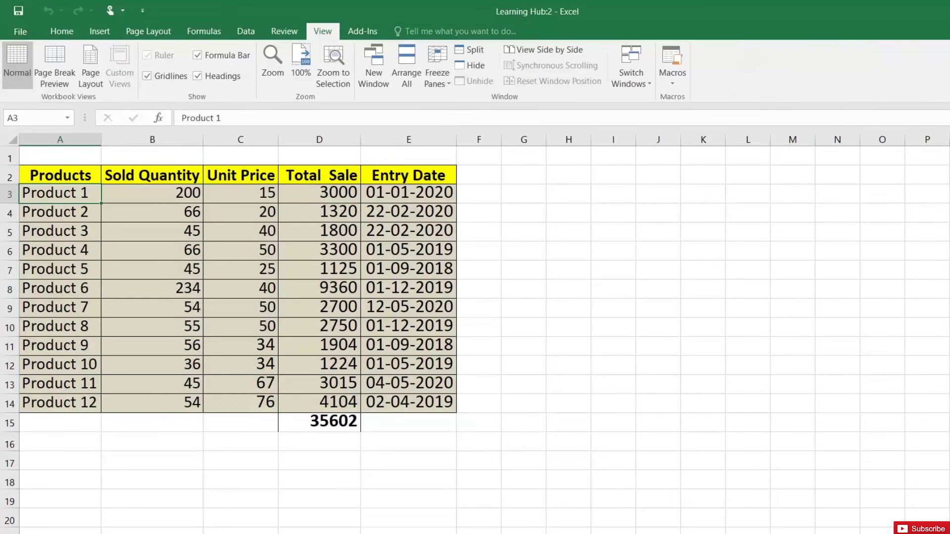
click(949, 10)
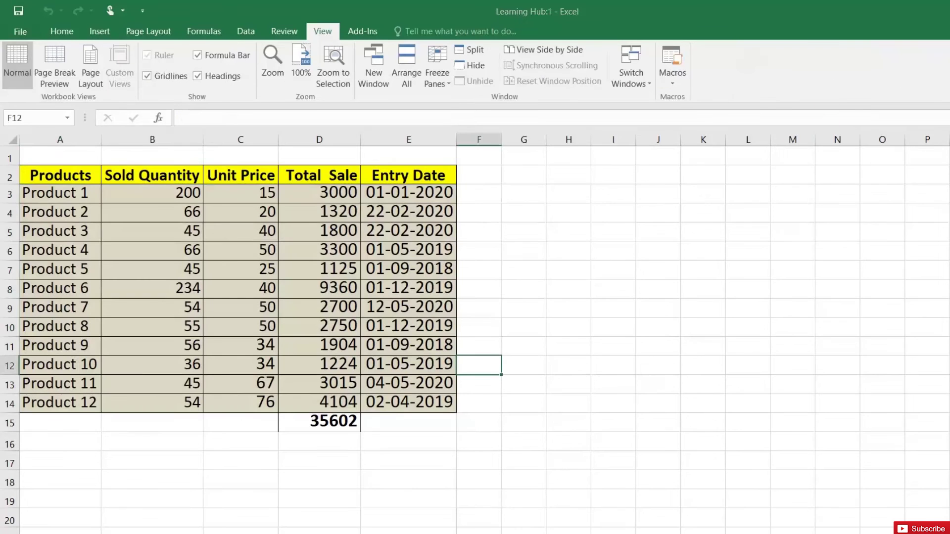
click(388, 212)
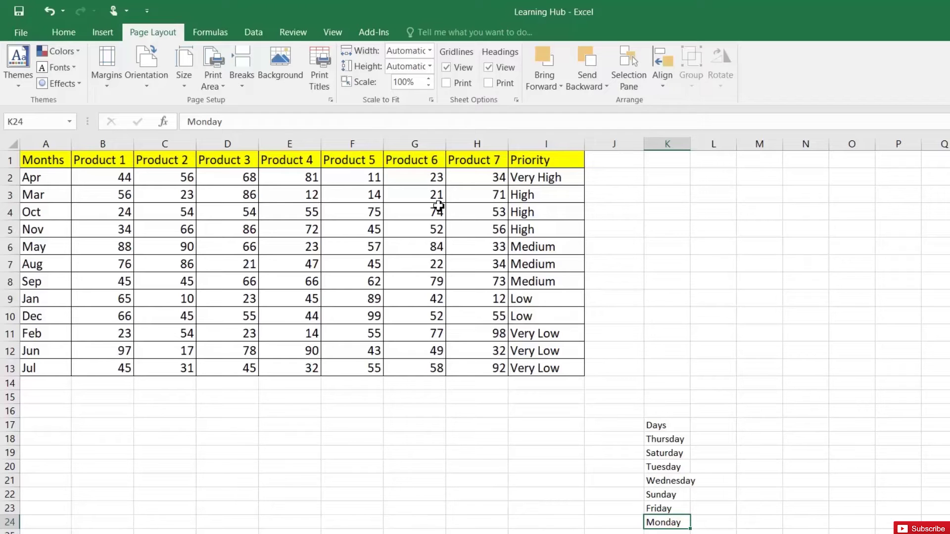
- Sort the months table A to Z starting from heading cell A1
click(52, 159)
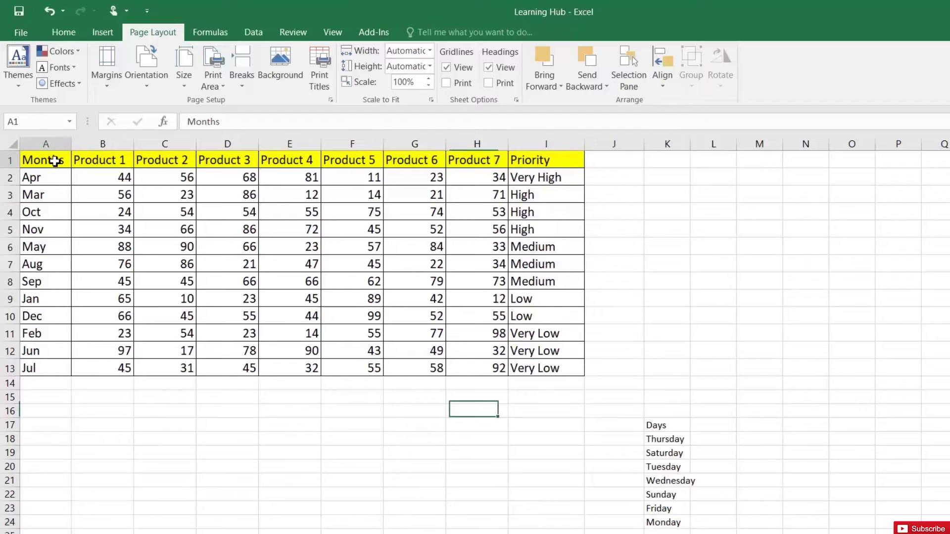
click(254, 36)
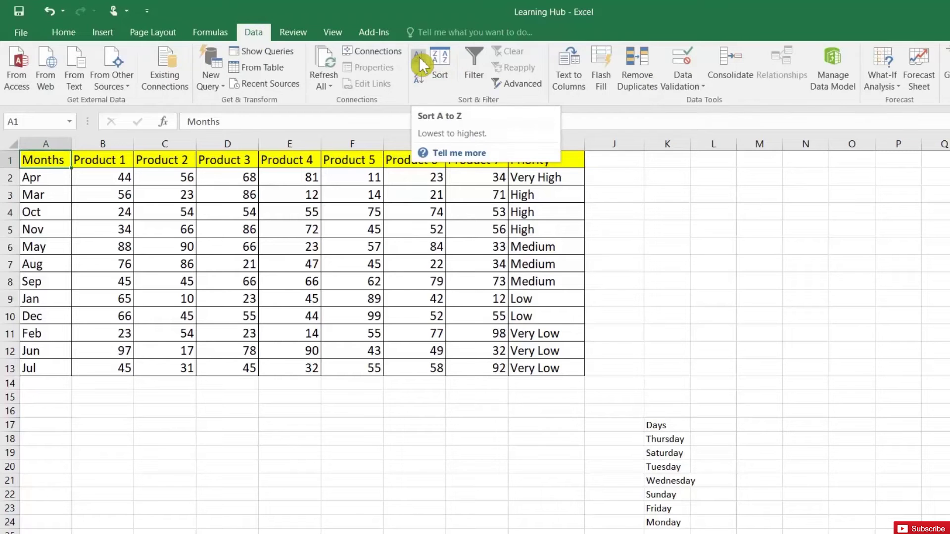
click(418, 56)
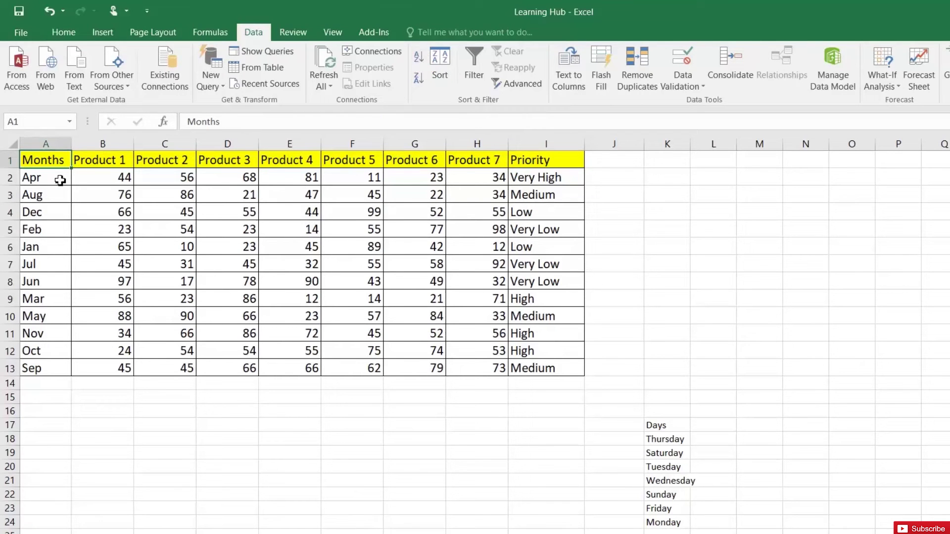
click(60, 180)
- Sort the Days list K17:K24 A to Z, running Friday to Wednesday
drag(669, 425, 679, 527)
click(418, 57)
click(665, 439)
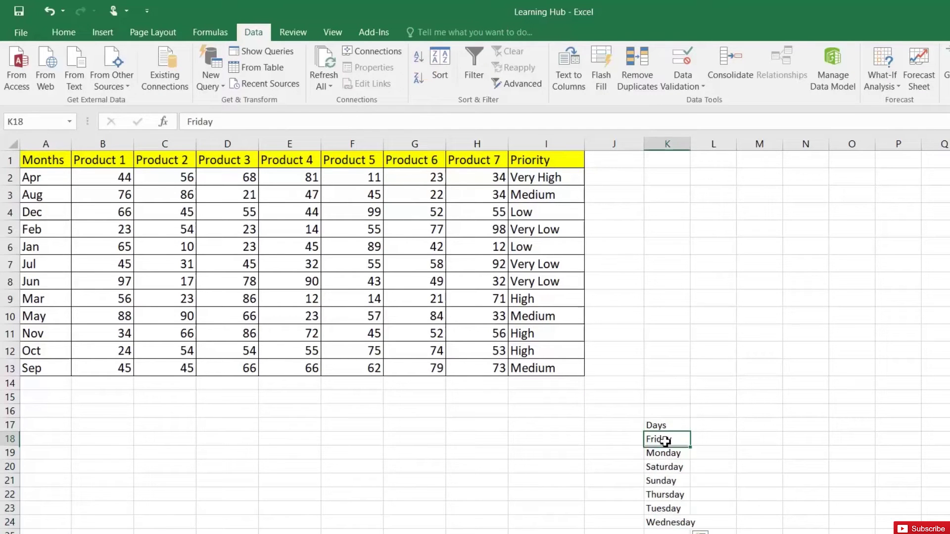
click(664, 525)
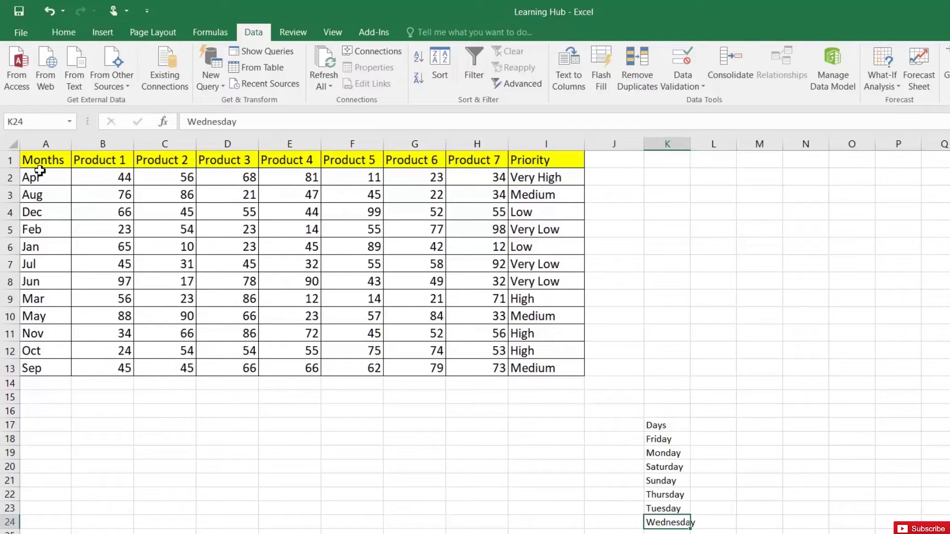
click(52, 160)
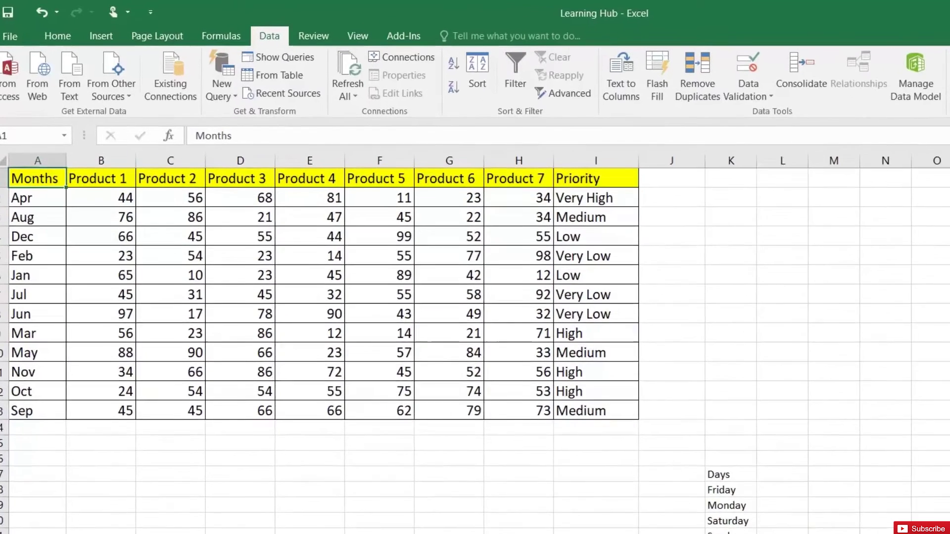
- Custom-sort the table by Months using the Jan, Feb, Mar… custom list
click(435, 78)
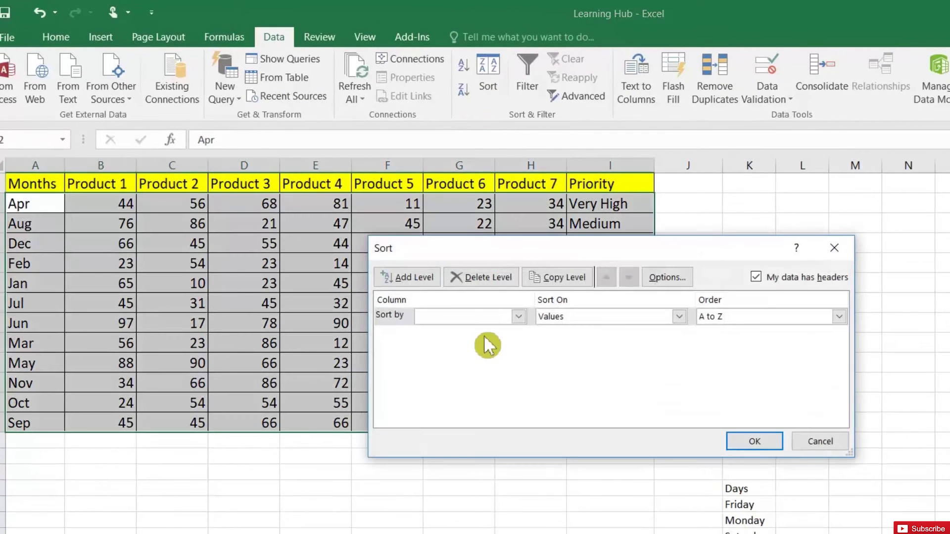
click(518, 316)
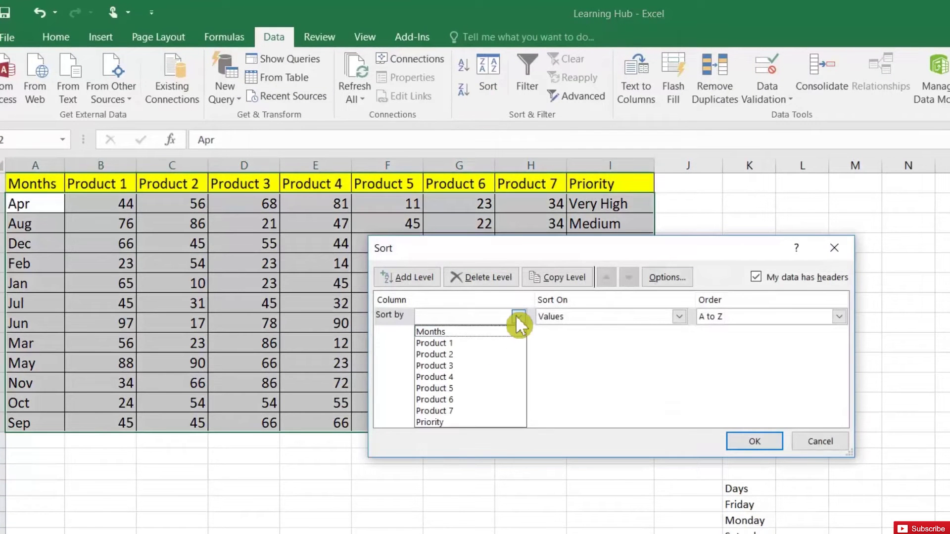
click(457, 332)
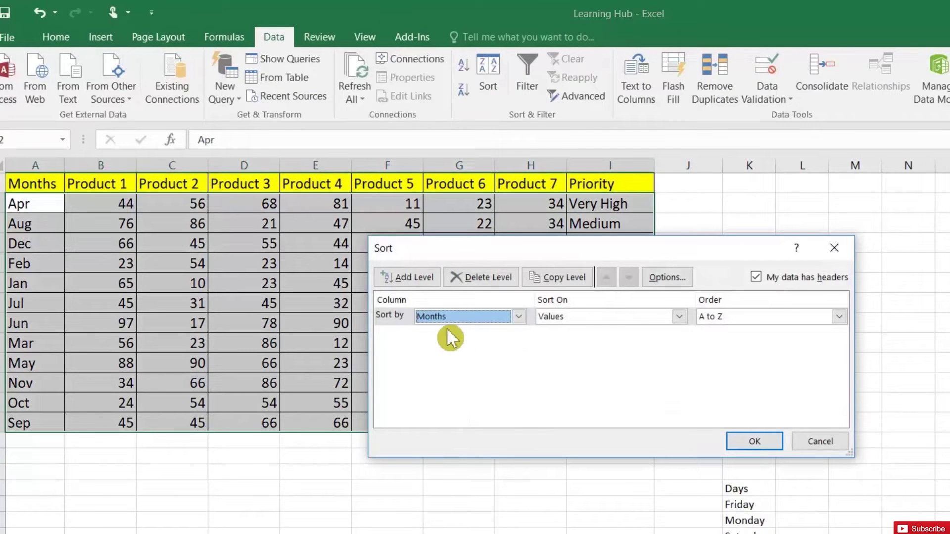
click(778, 318)
click(757, 352)
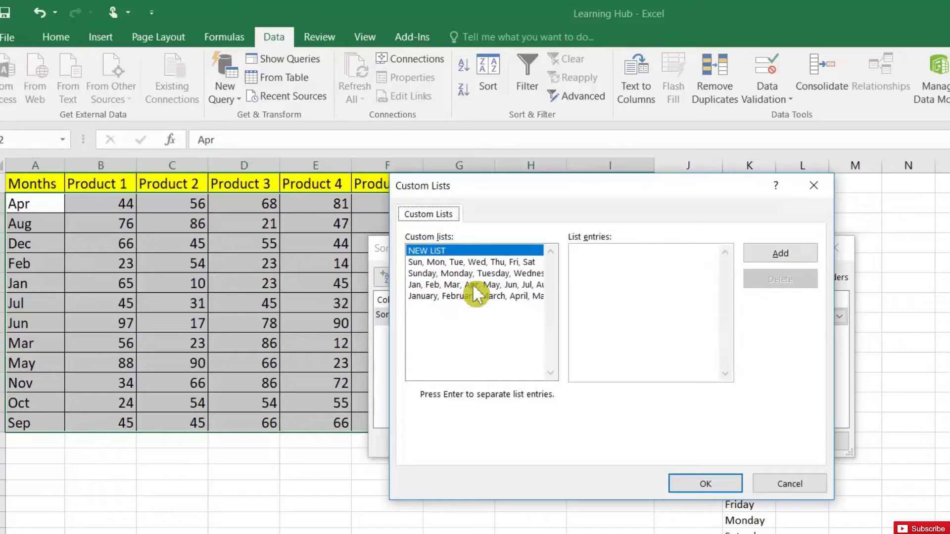
click(440, 285)
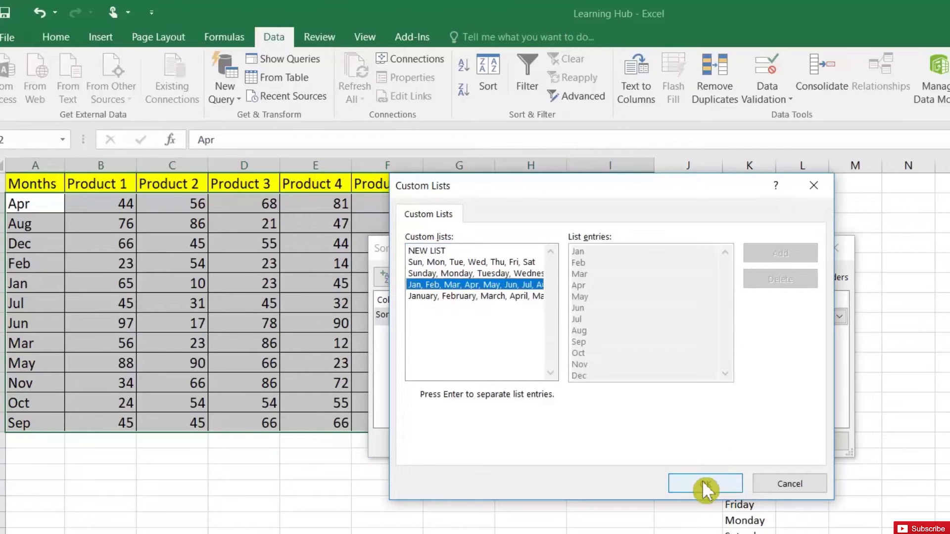
click(707, 484)
click(745, 442)
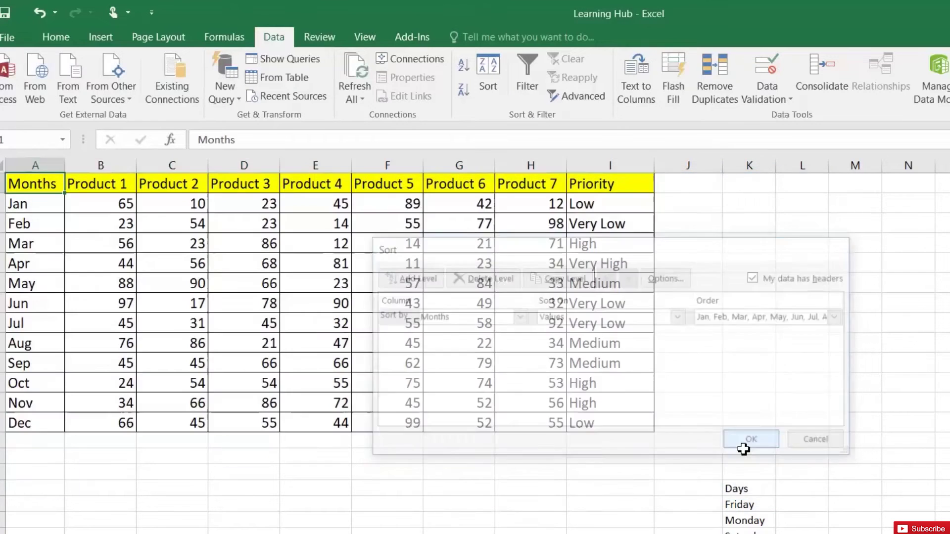
click(41, 210)
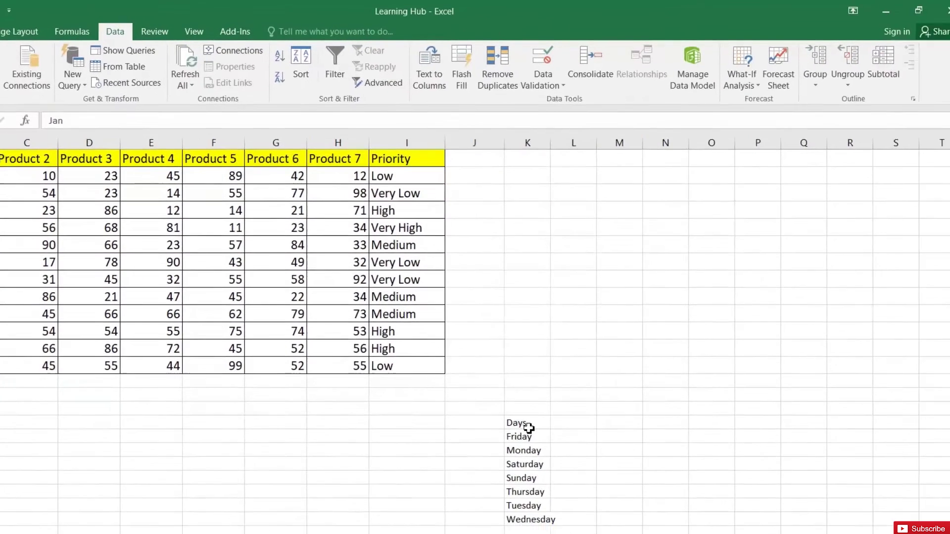
- Custom-sort the column K Days list with the Sunday, Monday… weekday list
drag(766, 492, 765, 533)
drag(526, 508, 525, 517)
click(290, 67)
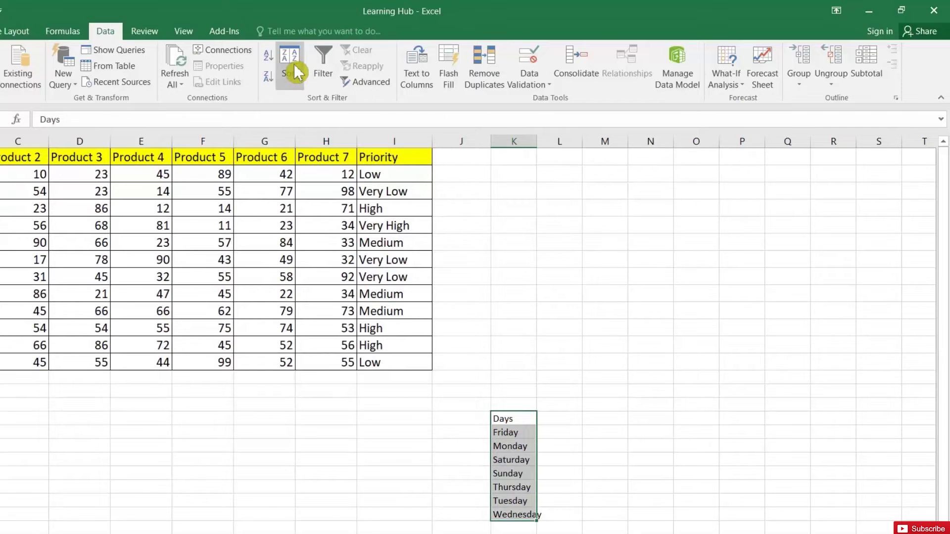
click(500, 272)
click(501, 306)
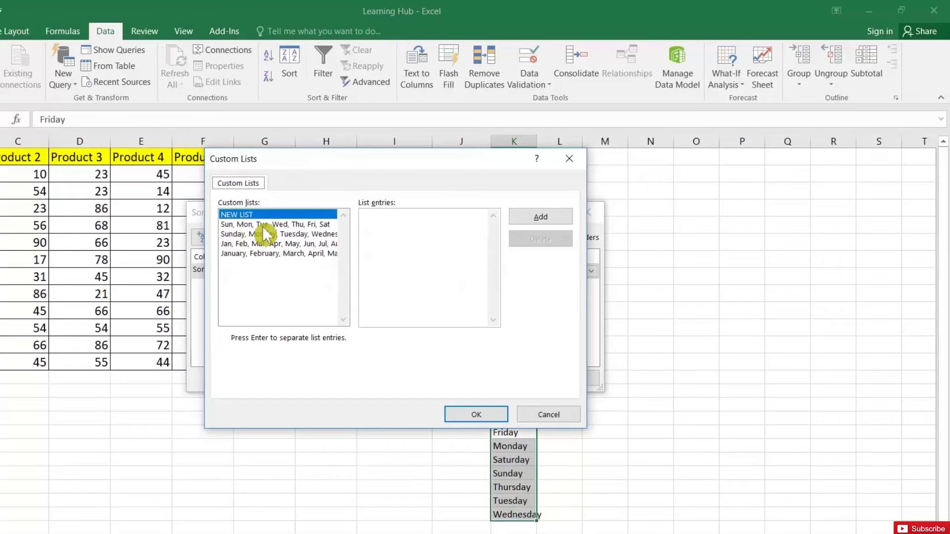
click(263, 225)
click(265, 234)
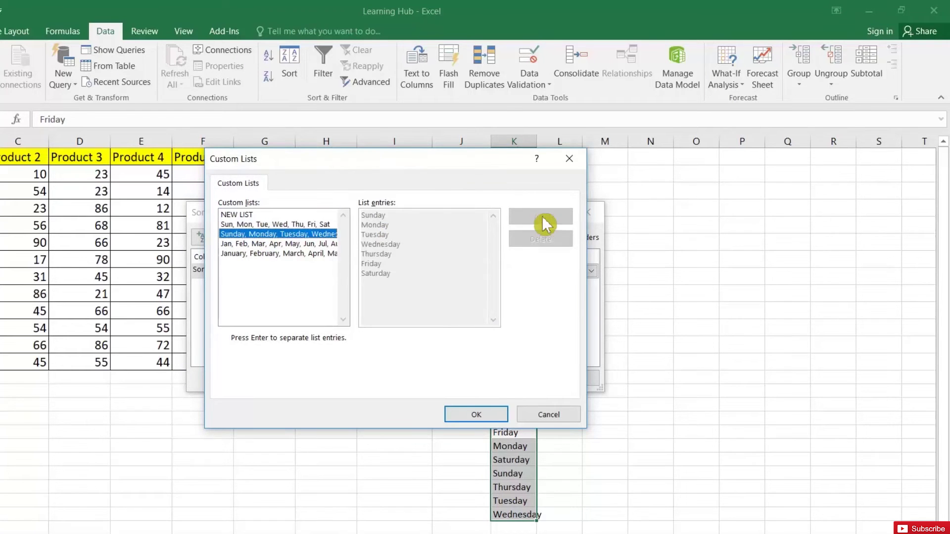
click(502, 413)
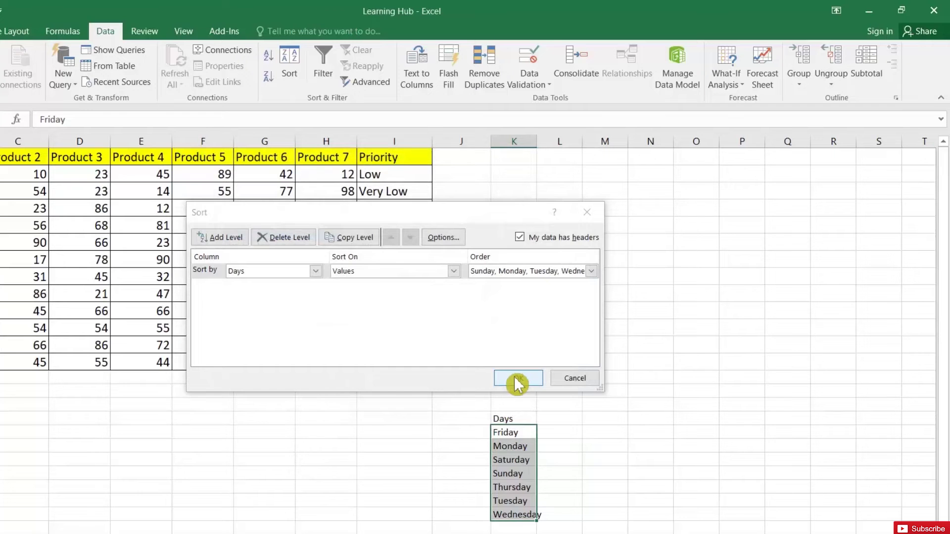
click(516, 382)
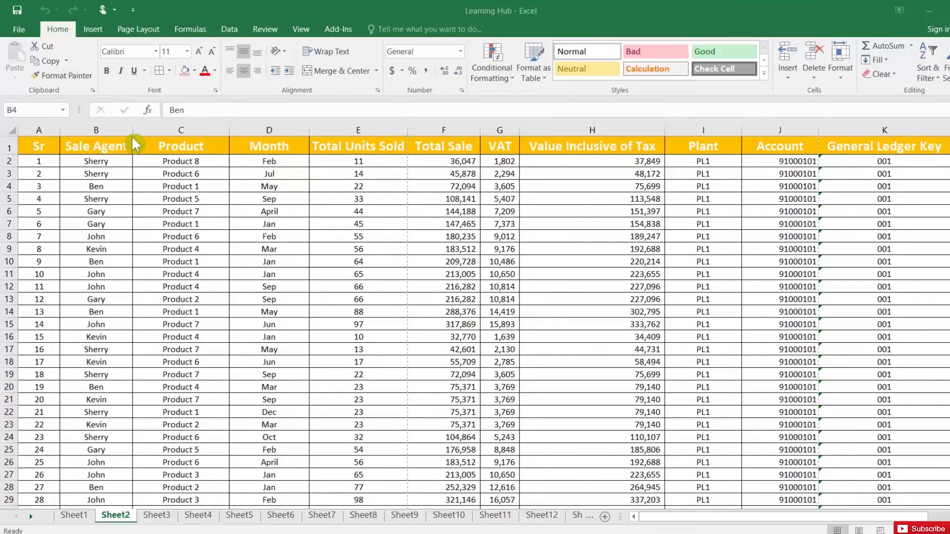
- From cell A1, start a PivotTable on Sheet2!$A$1:$L$74 placed on a New Worksheet
click(101, 145)
click(53, 149)
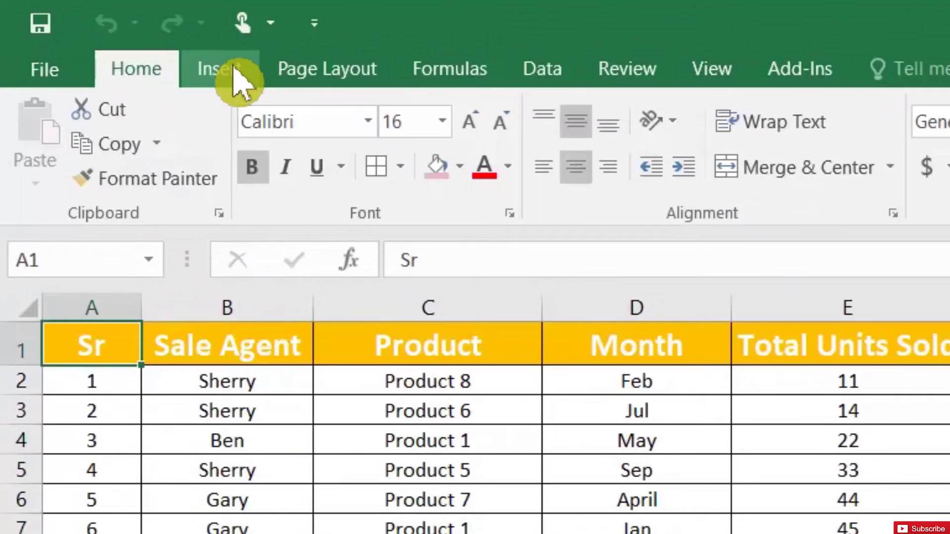
click(104, 31)
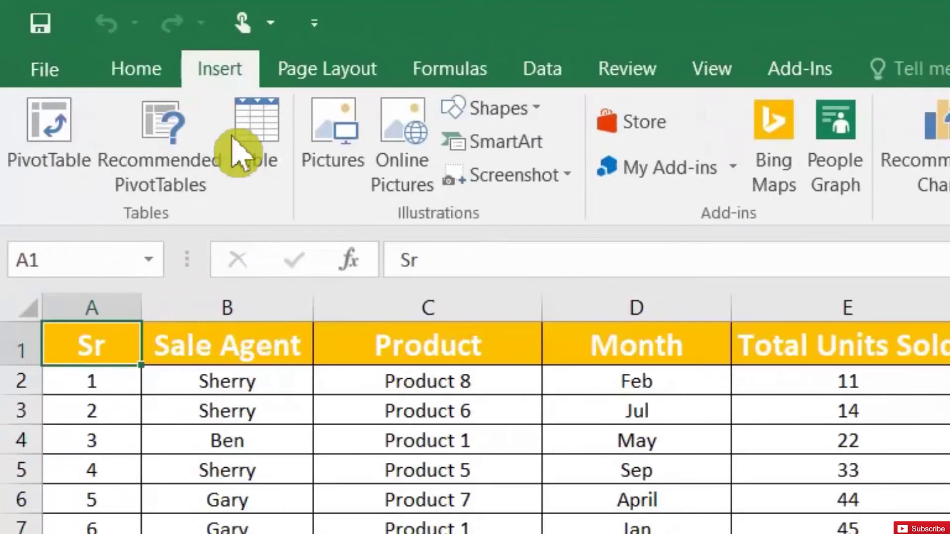
click(49, 146)
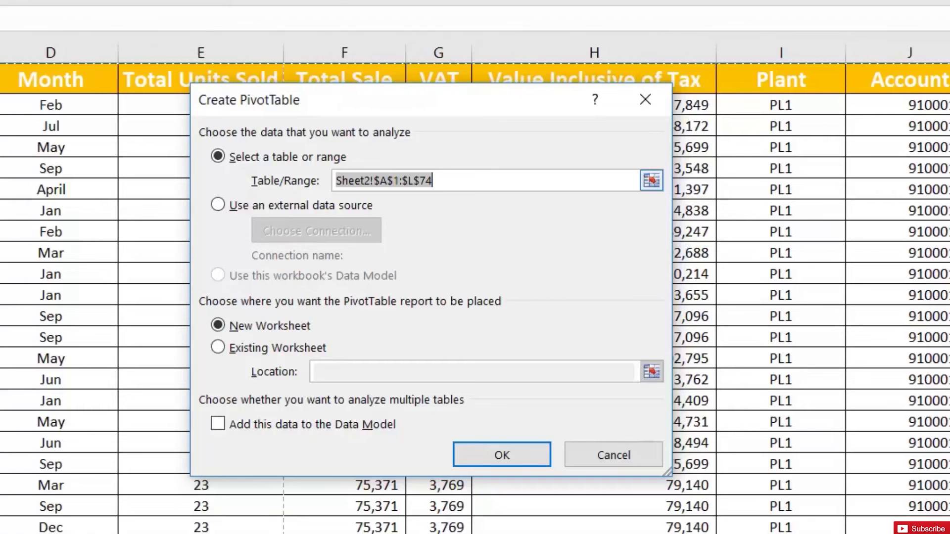
click(433, 181)
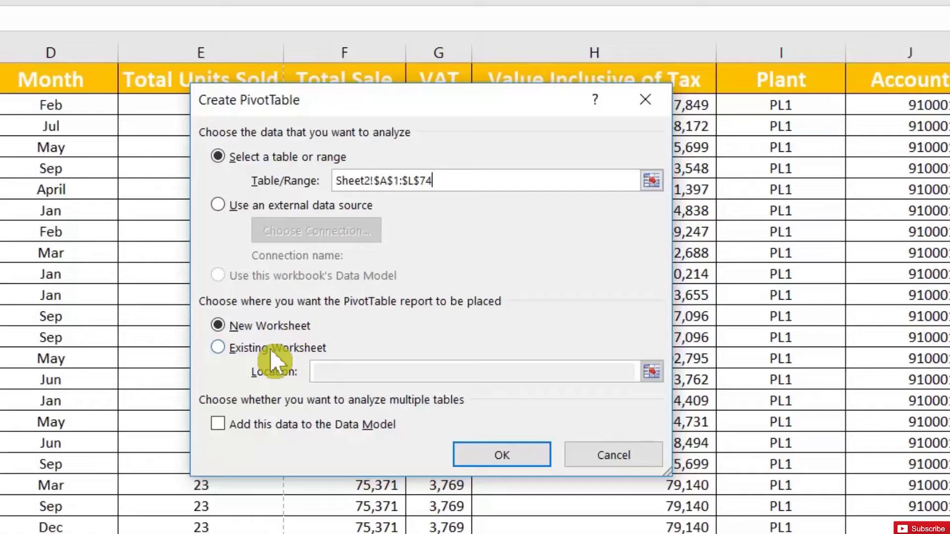
click(271, 349)
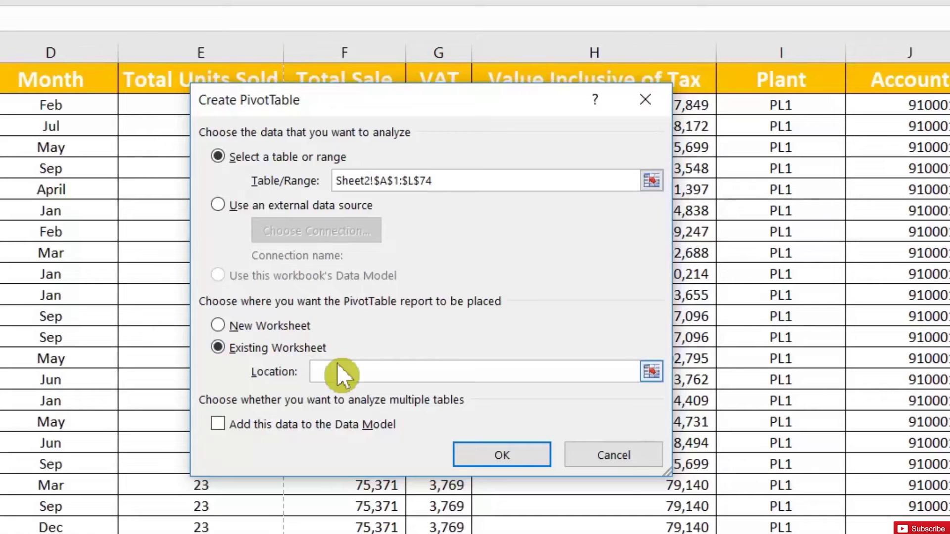
click(267, 329)
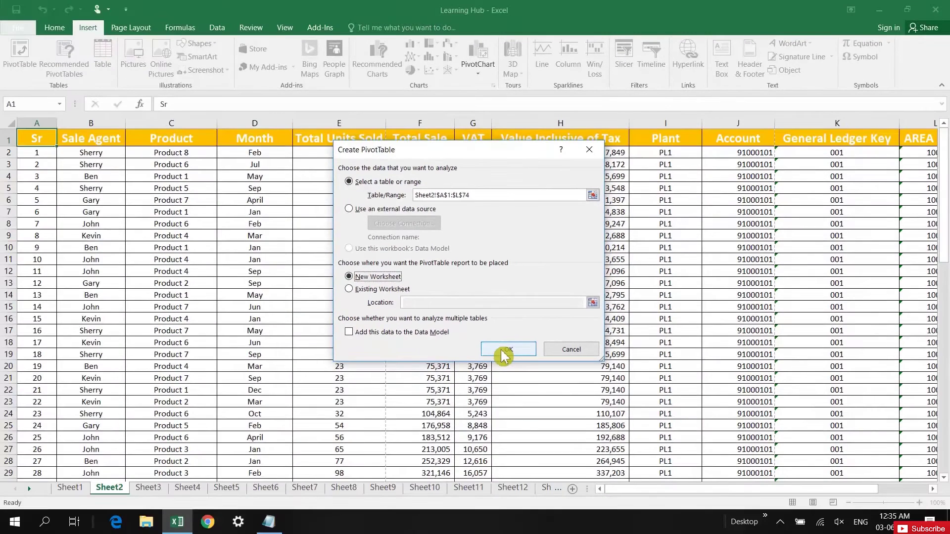
- Create the PivotTable with Product in Rows and Sum of Total Sale in Values
click(503, 351)
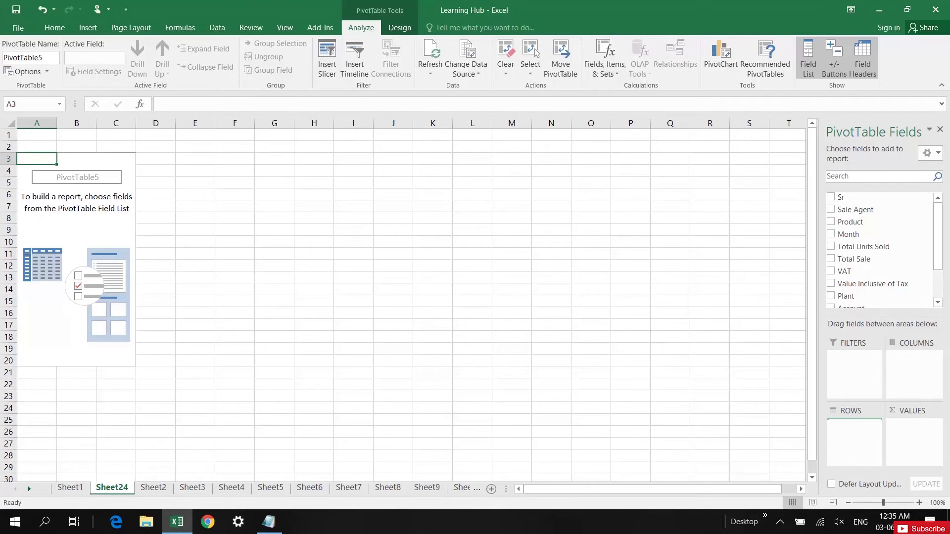
drag(851, 221, 861, 436)
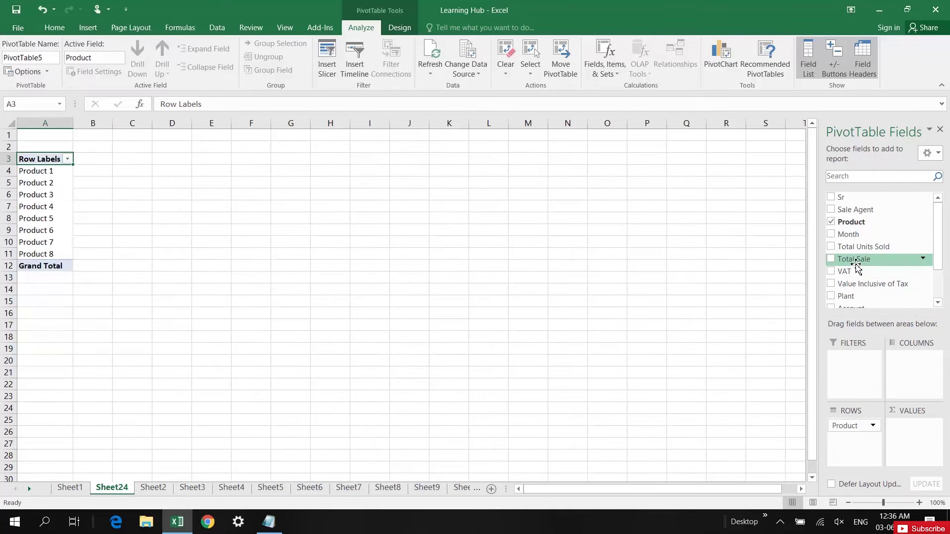
scroll(856, 267, down, 2)
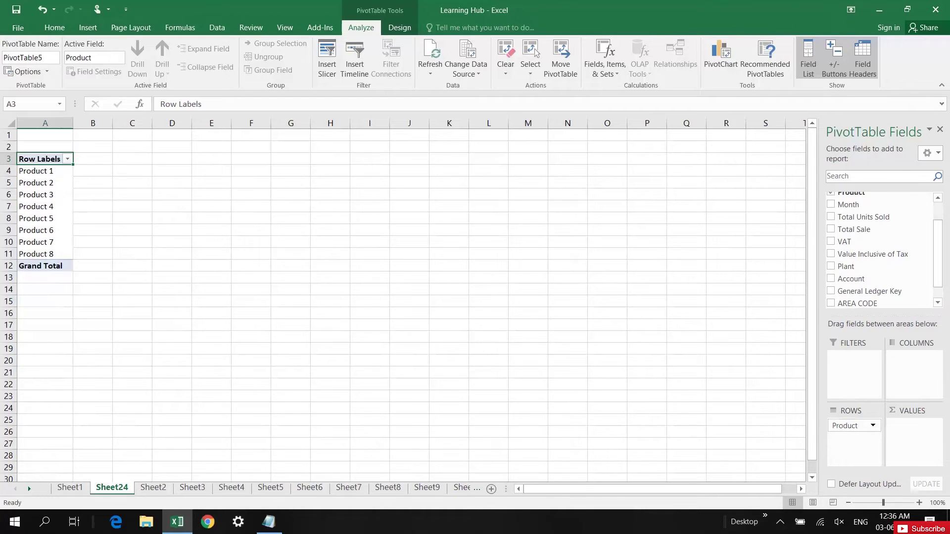
scroll(880, 248, down, 1)
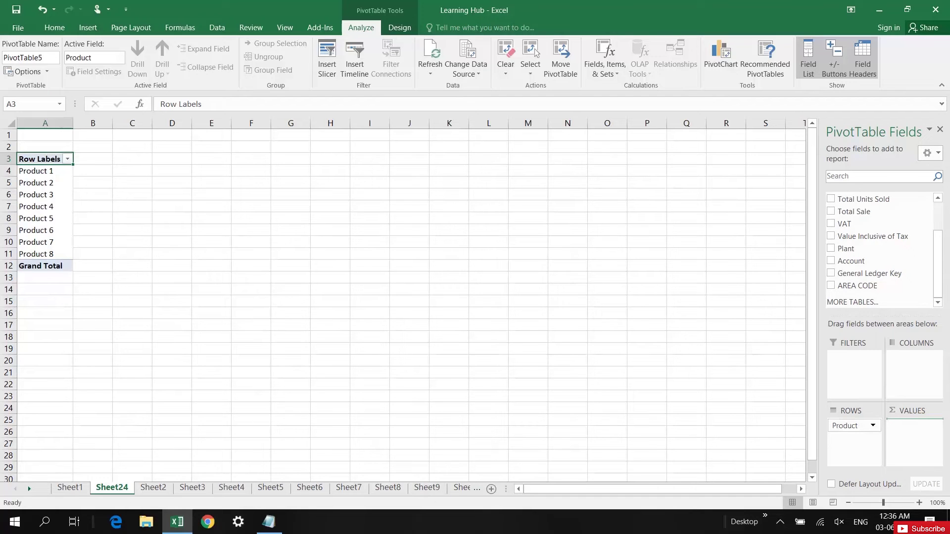
drag(854, 211, 914, 430)
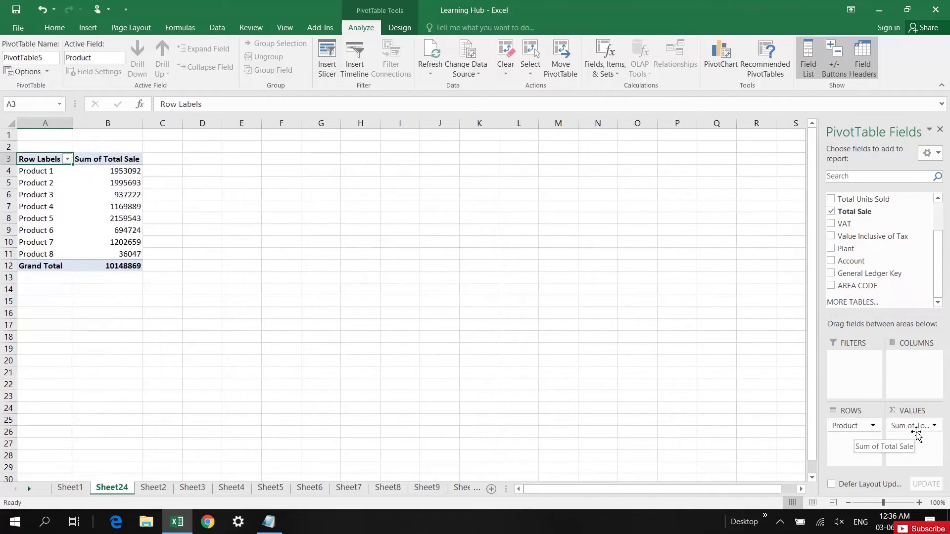
click(871, 364)
drag(935, 265, 938, 230)
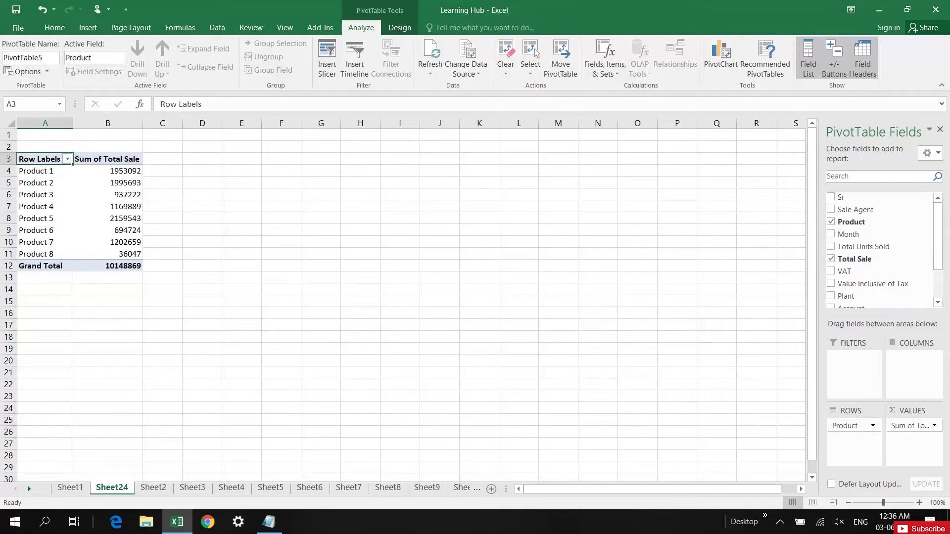
- Add Sum of Total Units Sold and Count of Product to Values, totalling 3097 and 73
drag(858, 250, 915, 442)
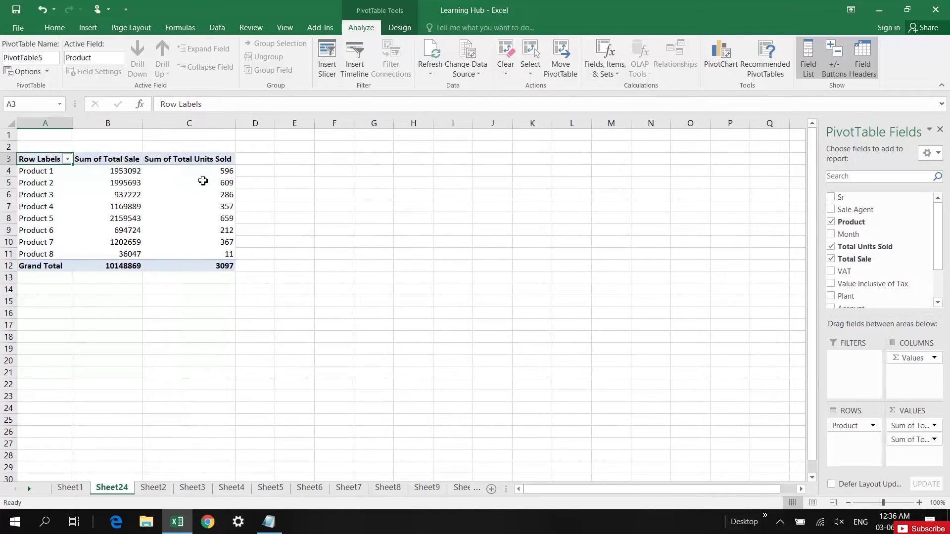
click(220, 174)
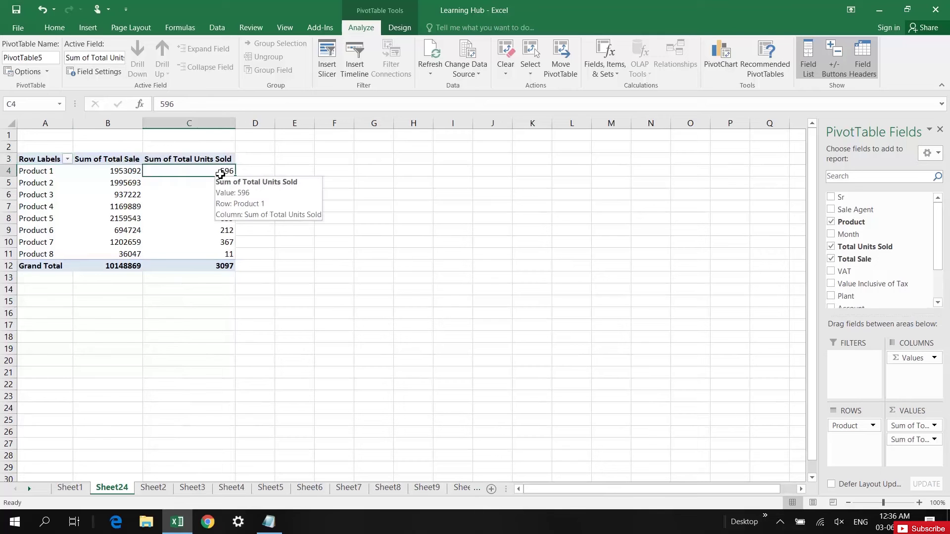
click(126, 172)
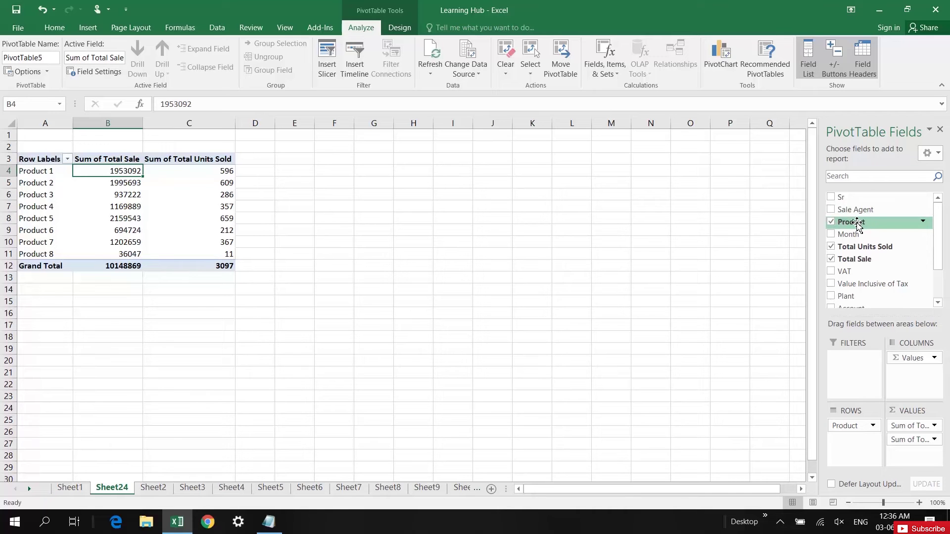
drag(857, 225, 912, 455)
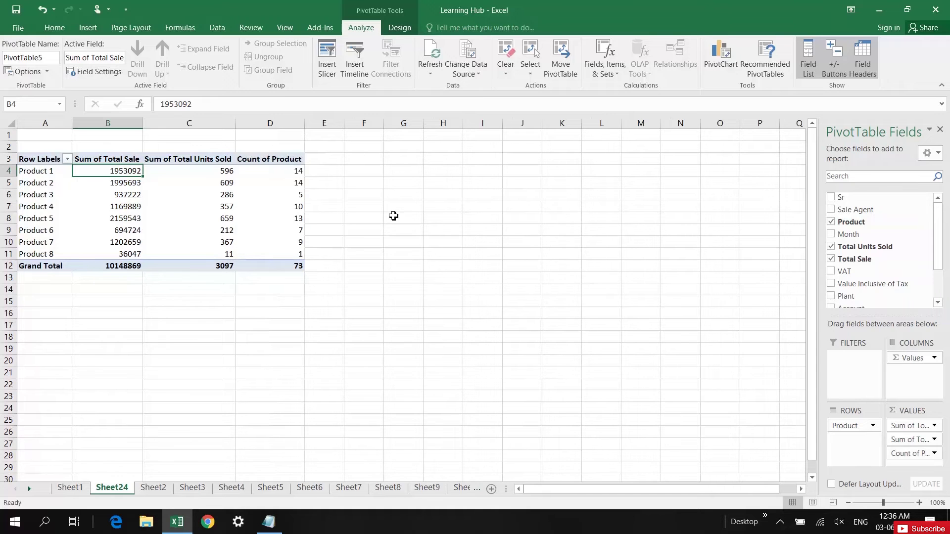
click(290, 173)
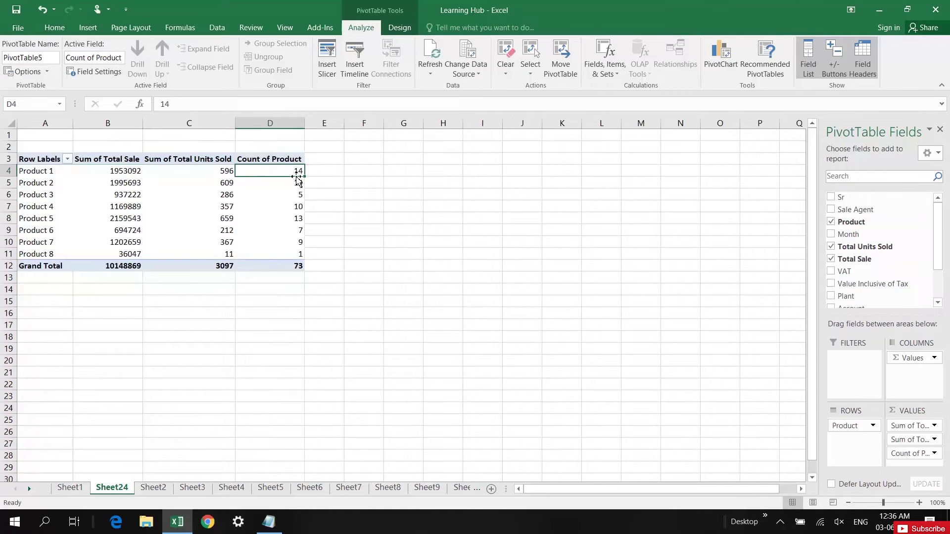
mouse_move(293, 171)
click(294, 206)
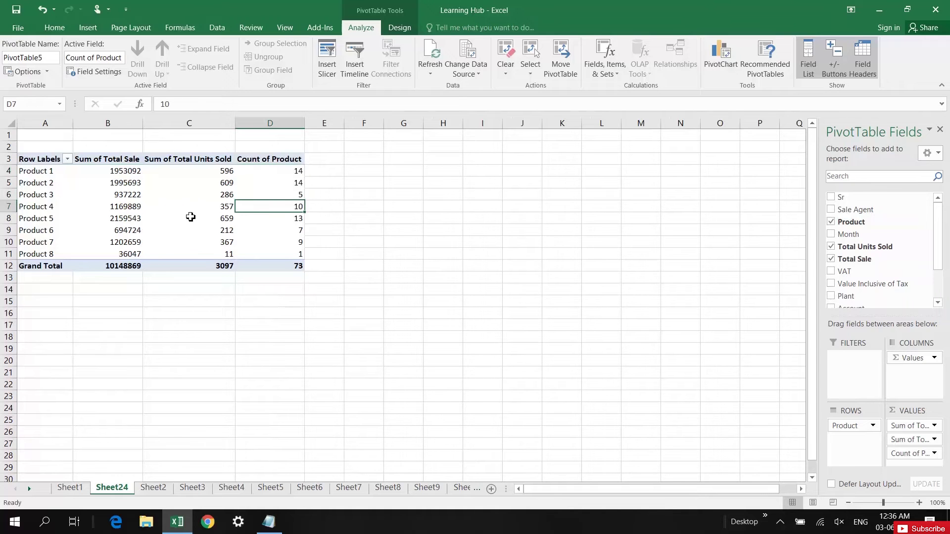
drag(907, 439, 911, 462)
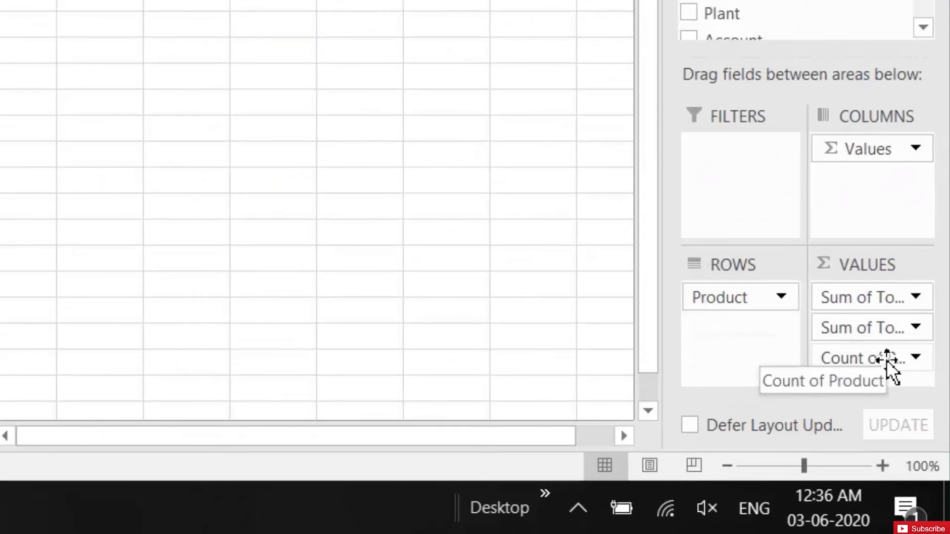
- Try Max in Count of Product's Value Field Settings, then cancel and keep the count
click(880, 363)
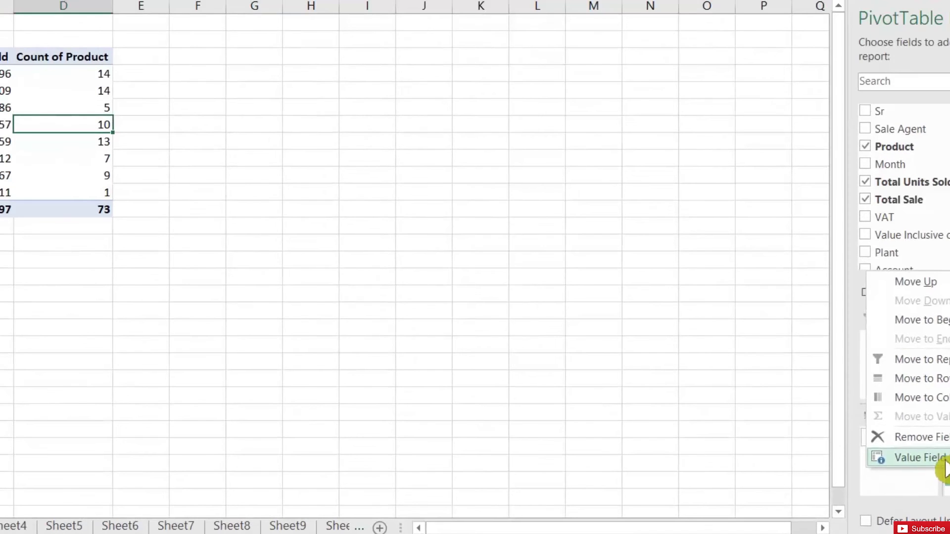
click(896, 415)
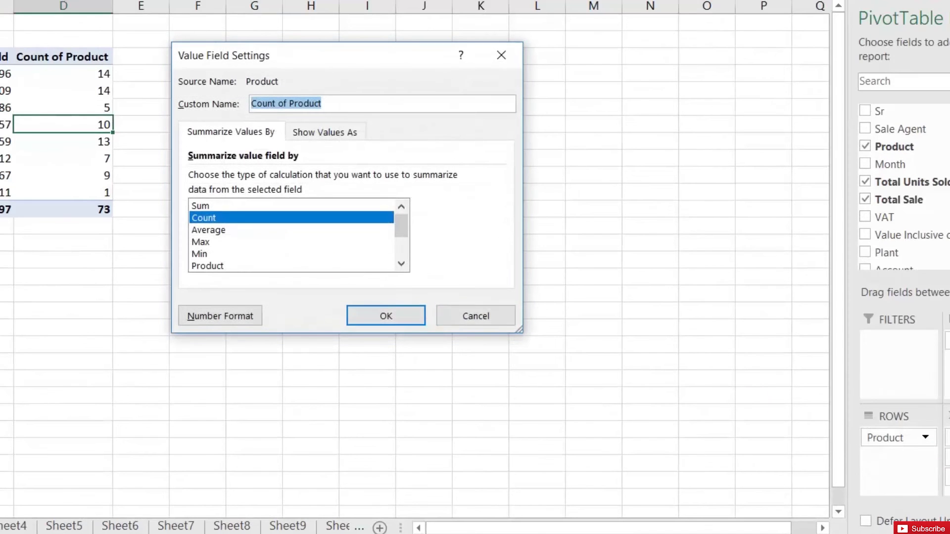
click(216, 241)
click(218, 253)
click(316, 241)
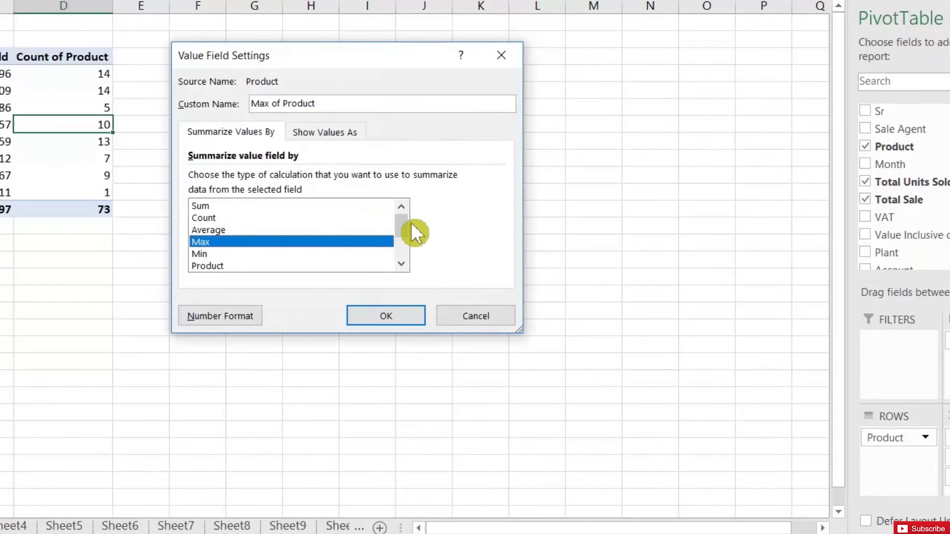
scroll(420, 222, down, 2)
click(495, 315)
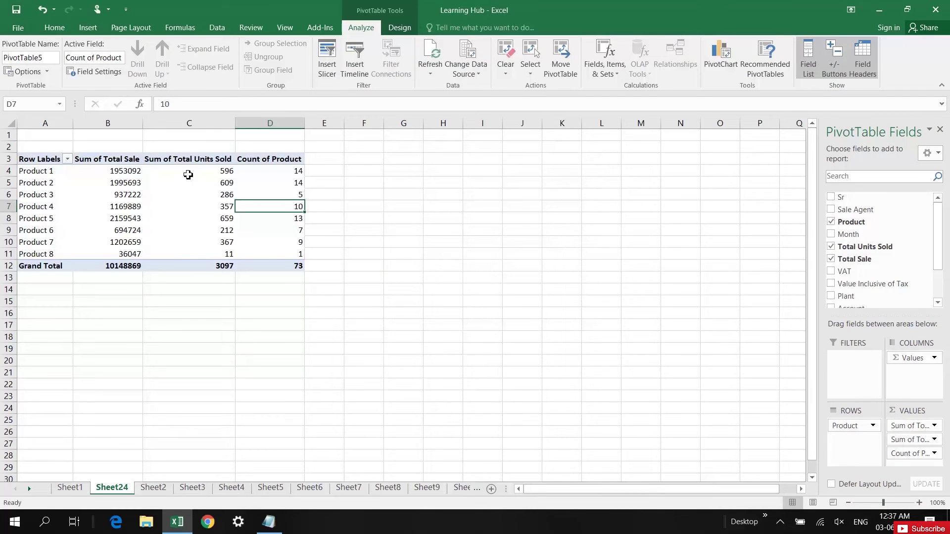
click(191, 174)
click(129, 171)
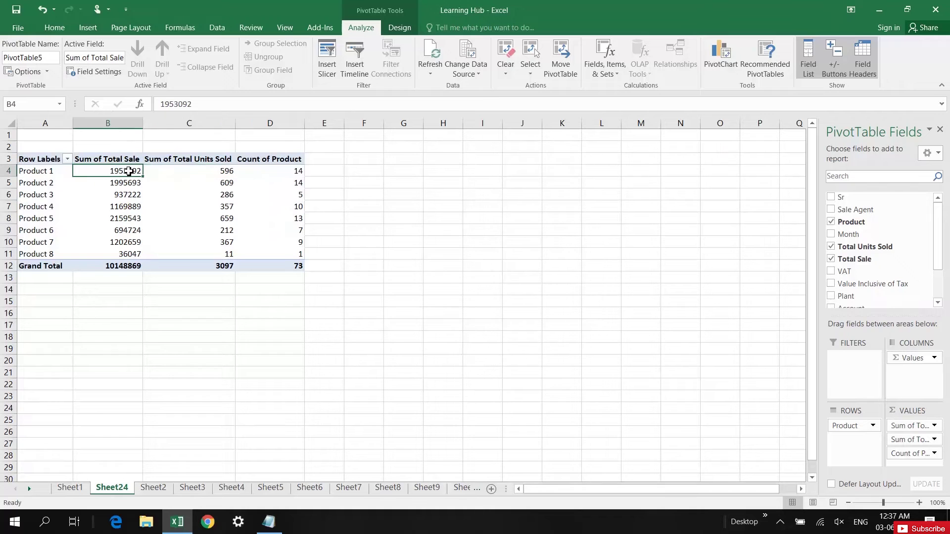
click(195, 170)
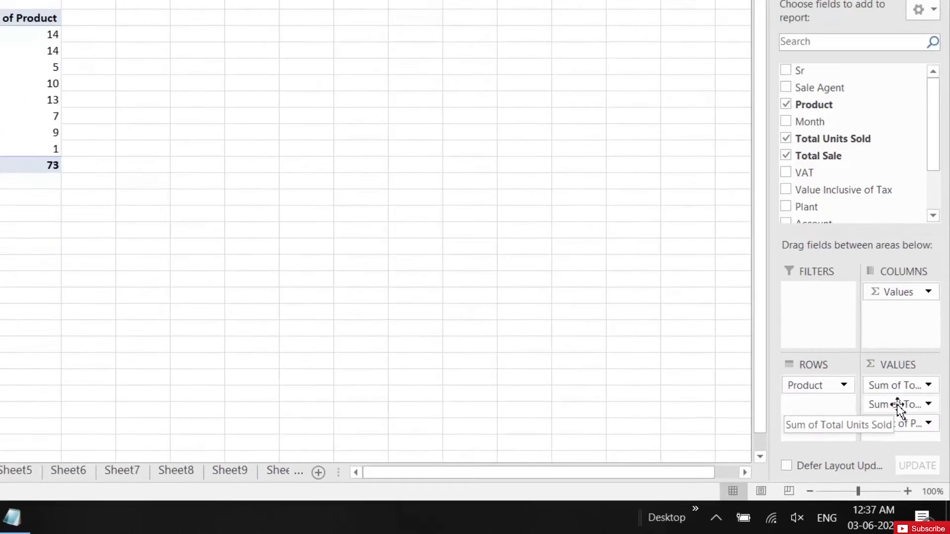
- Switch Total Units Sold to Max in Value Field Settings, peaking at 99
click(914, 439)
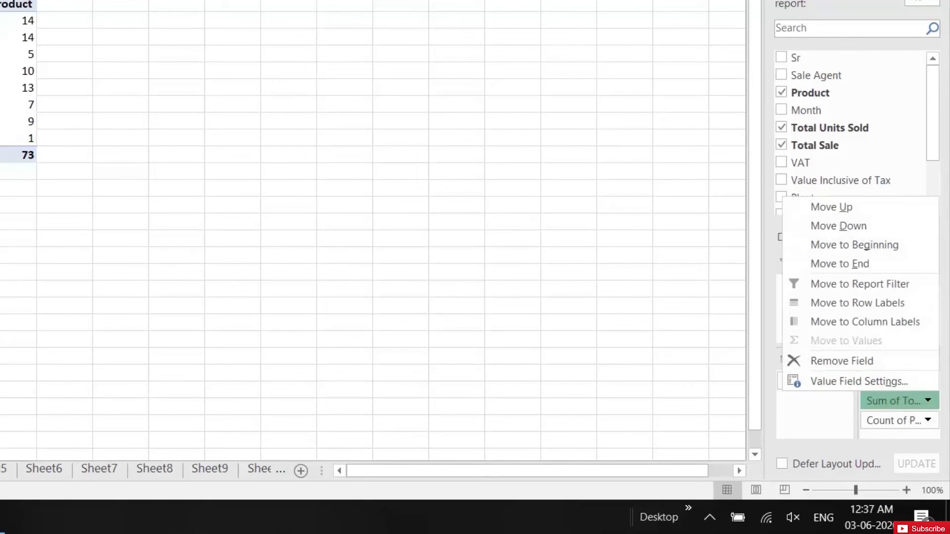
click(872, 384)
click(136, 188)
key(Return)
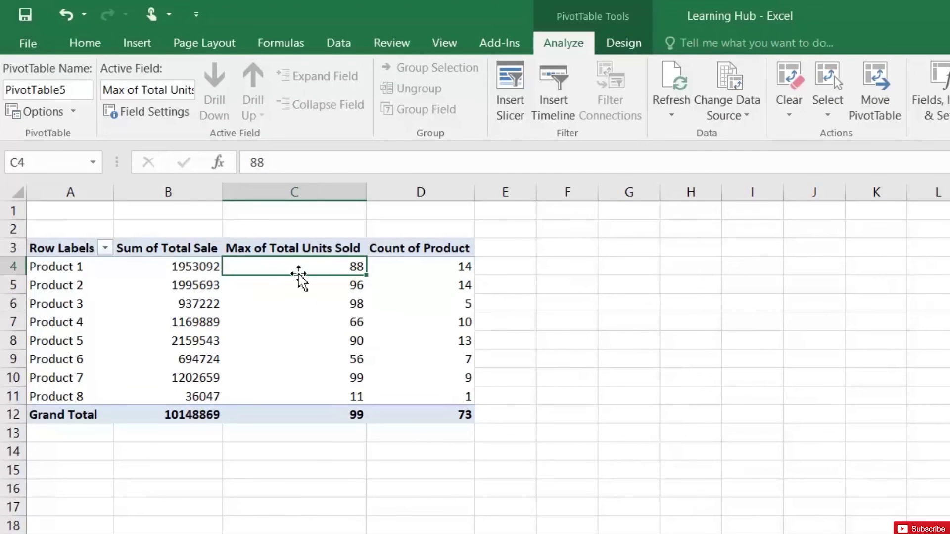
mouse_move(339, 267)
click(339, 289)
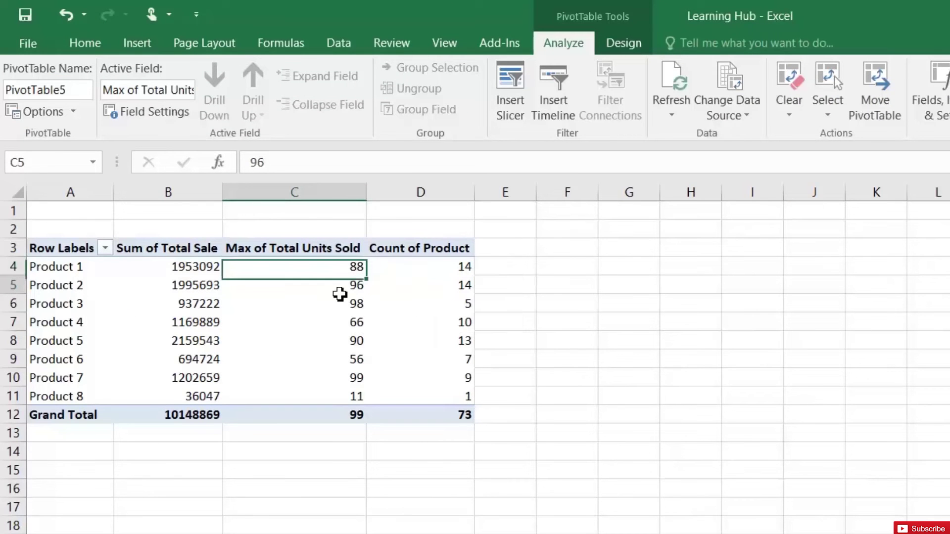
click(347, 307)
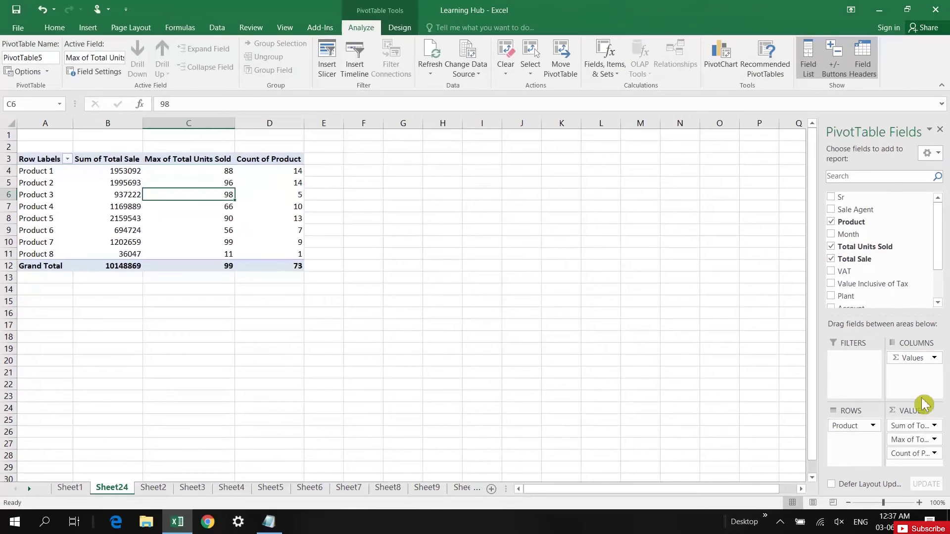
- Drag Max of Total Units Sold and Count of Product out of Values; put Sale Agent in Columns
drag(909, 443, 756, 430)
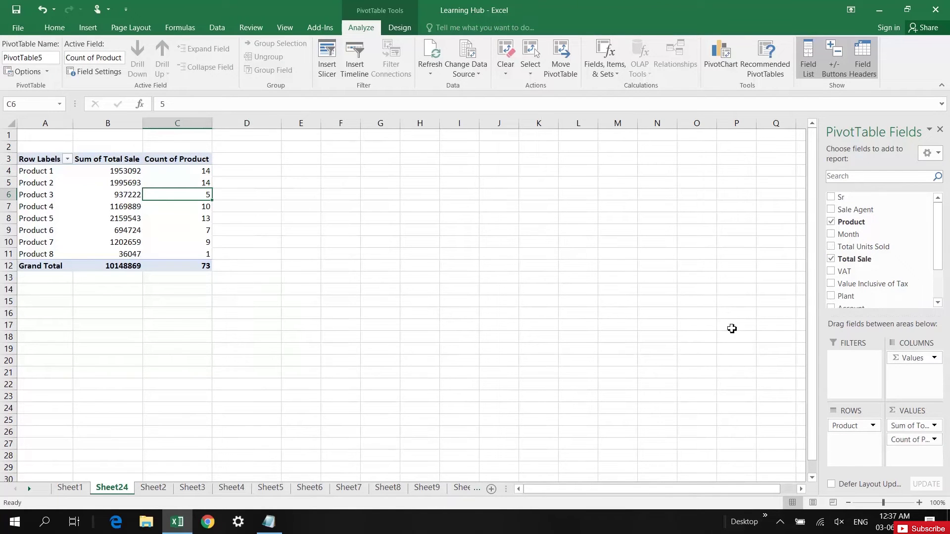
drag(909, 439, 738, 429)
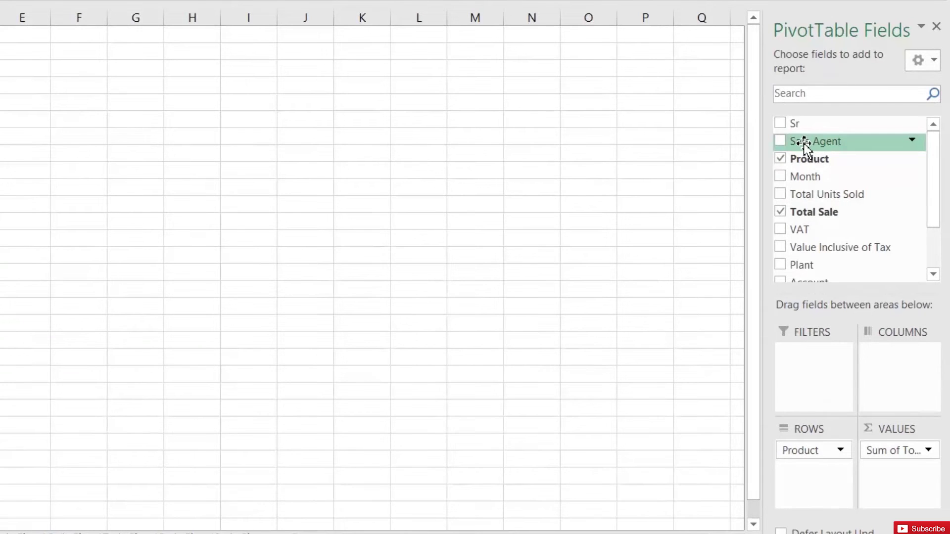
scroll(803, 143, down, 1)
drag(815, 127, 899, 368)
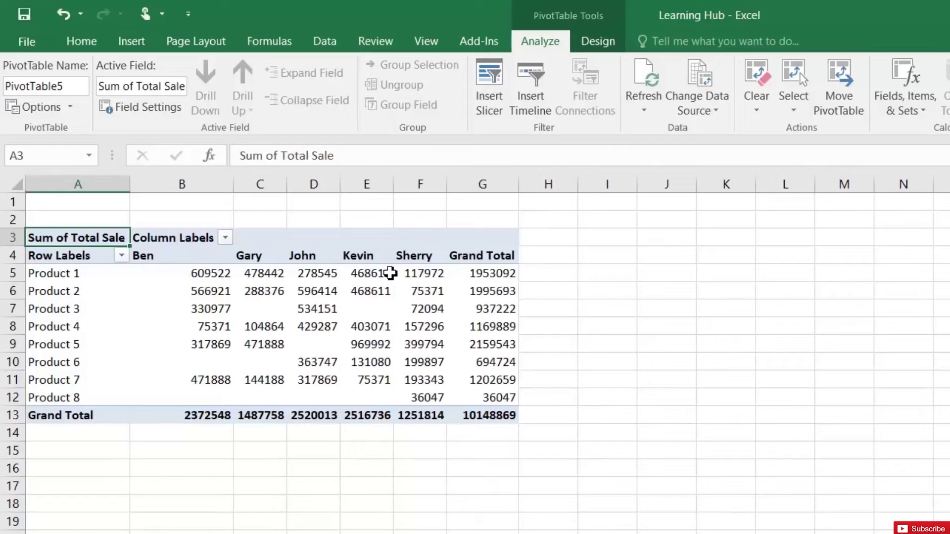
- Check Product 1's per-agent and grand total sales, then select the agent sales block
click(493, 276)
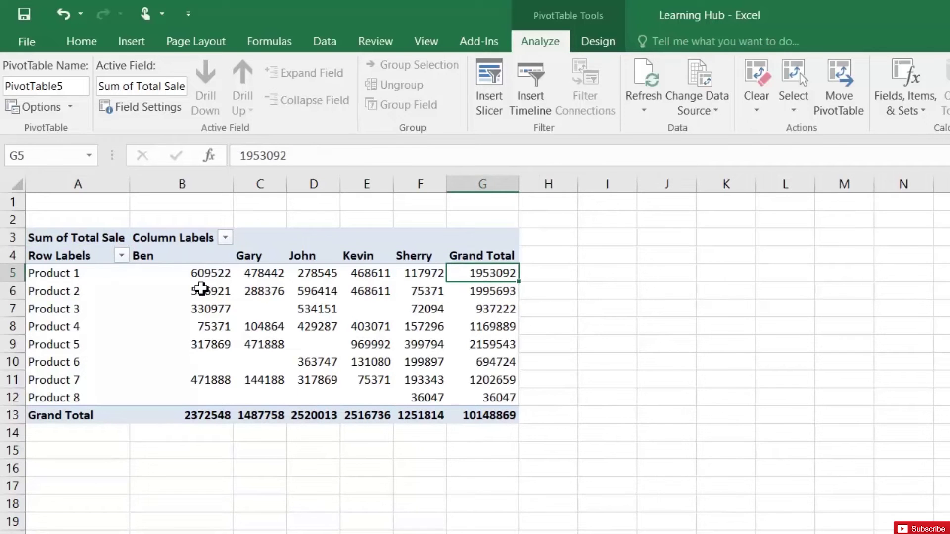
click(205, 275)
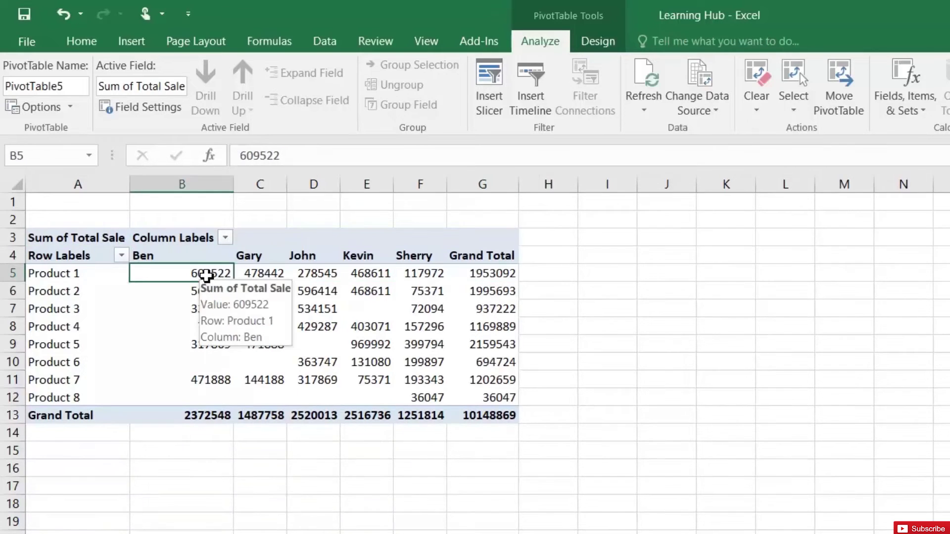
click(264, 275)
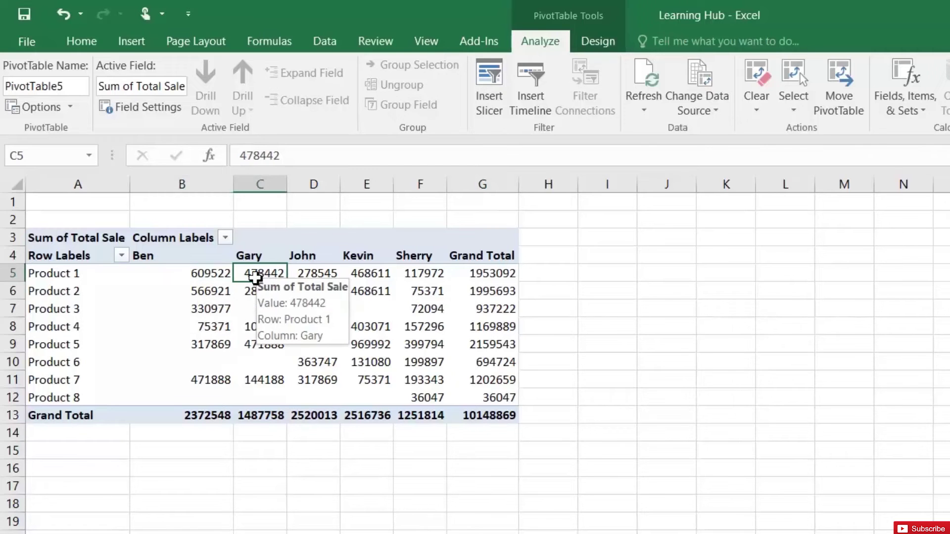
mouse_move(190, 273)
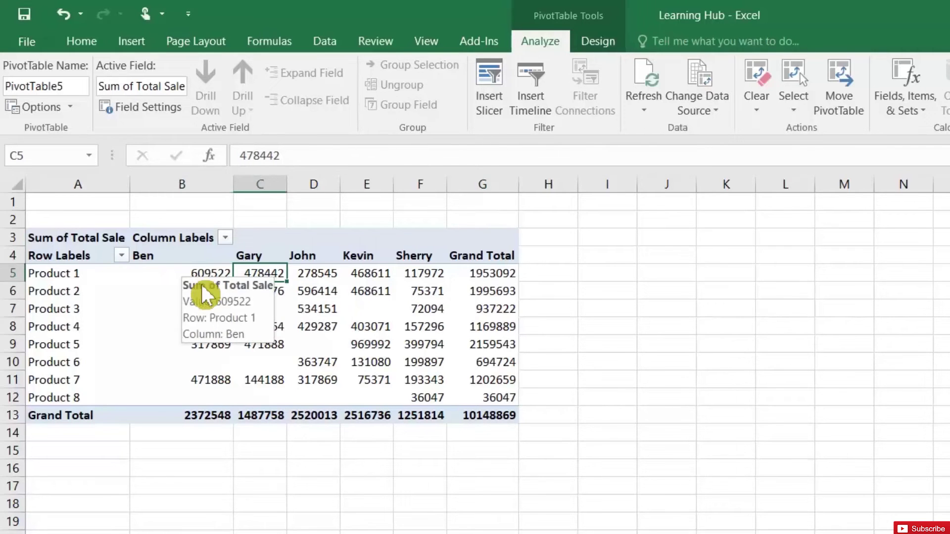
mouse_move(207, 295)
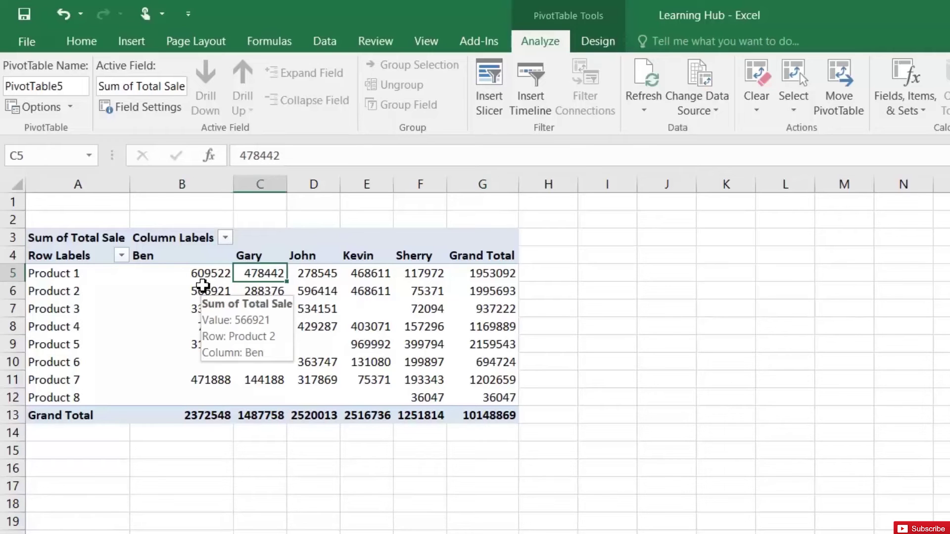
mouse_move(273, 296)
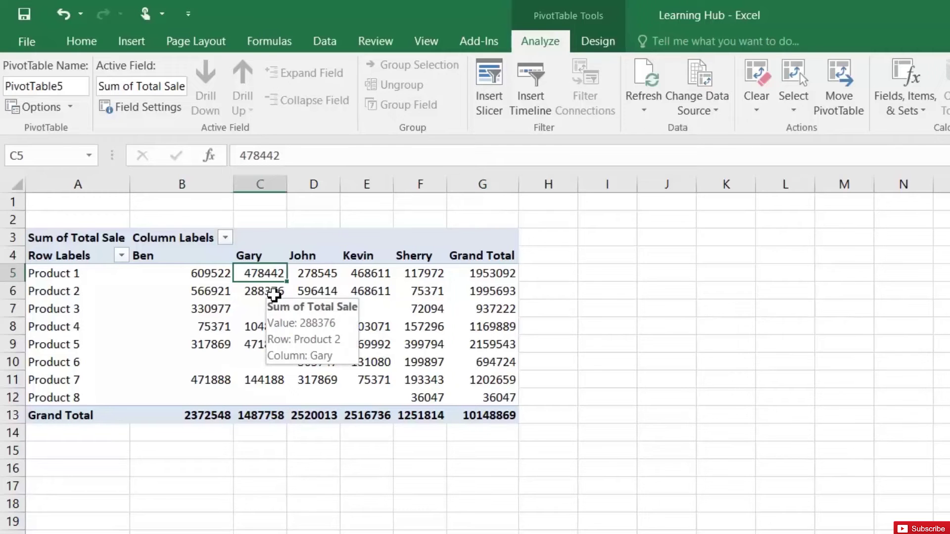
mouse_move(330, 287)
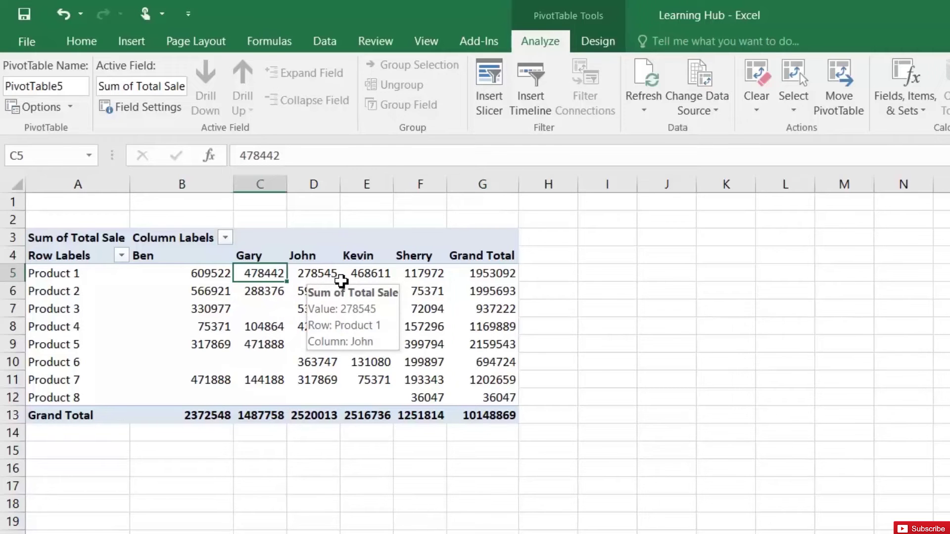
mouse_move(458, 281)
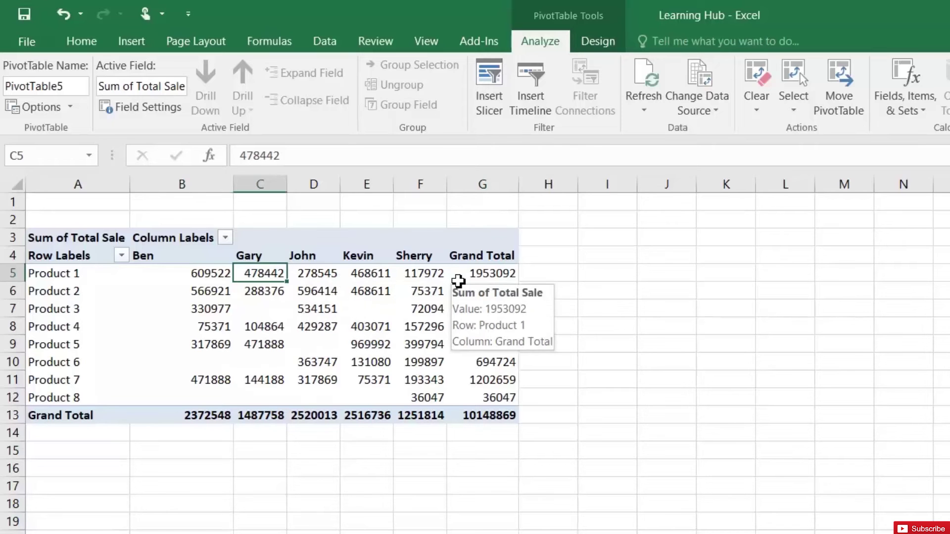
drag(180, 273, 485, 398)
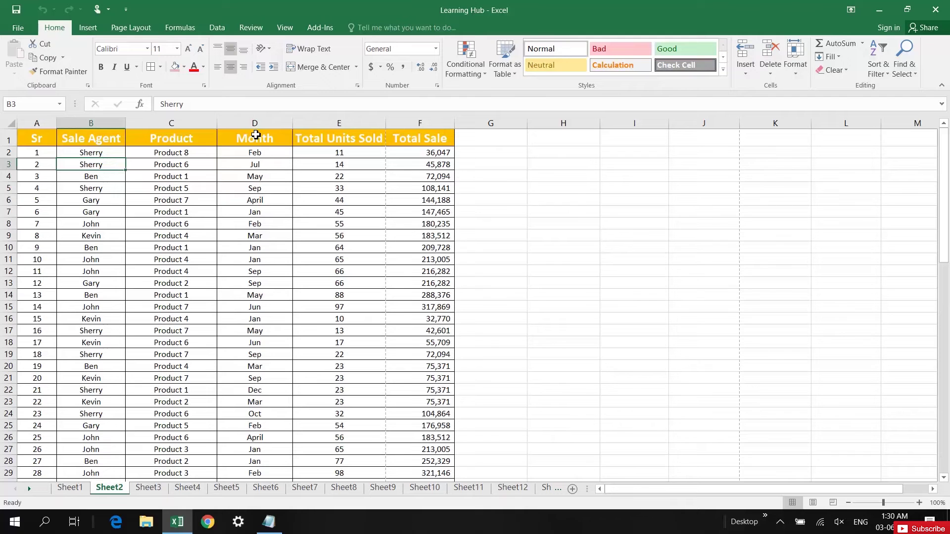
- Go back to the sales records on Sheet2 and select cell D1
click(256, 134)
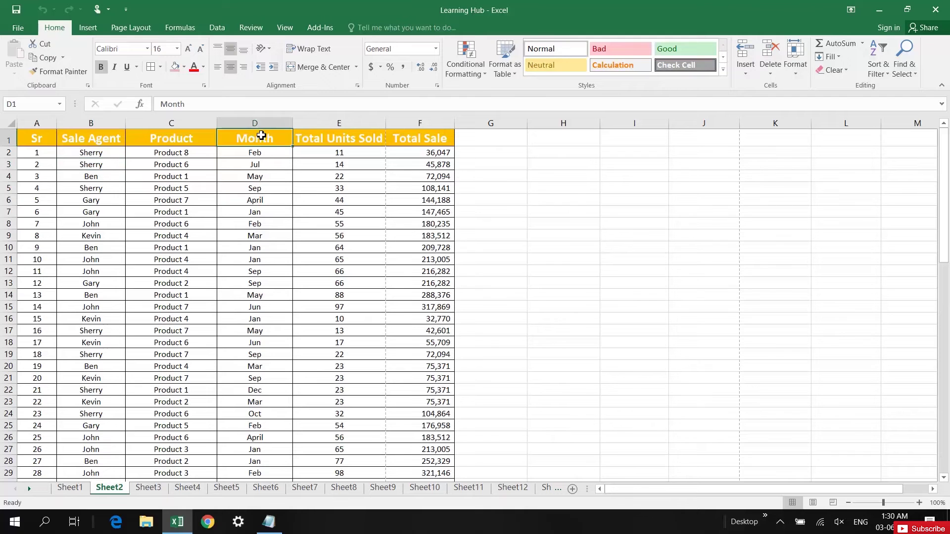
- Insert a PivotTable from the sales data on a new worksheet
click(88, 31)
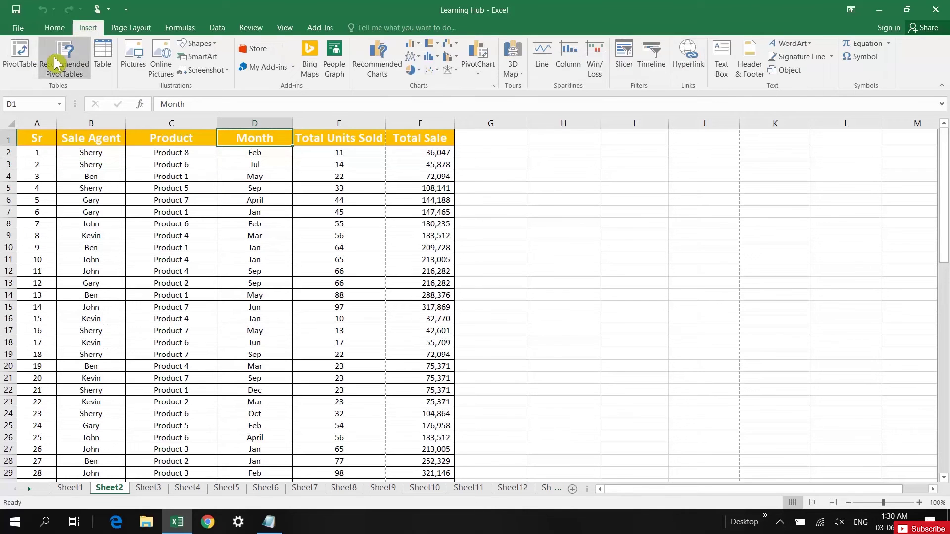
click(25, 54)
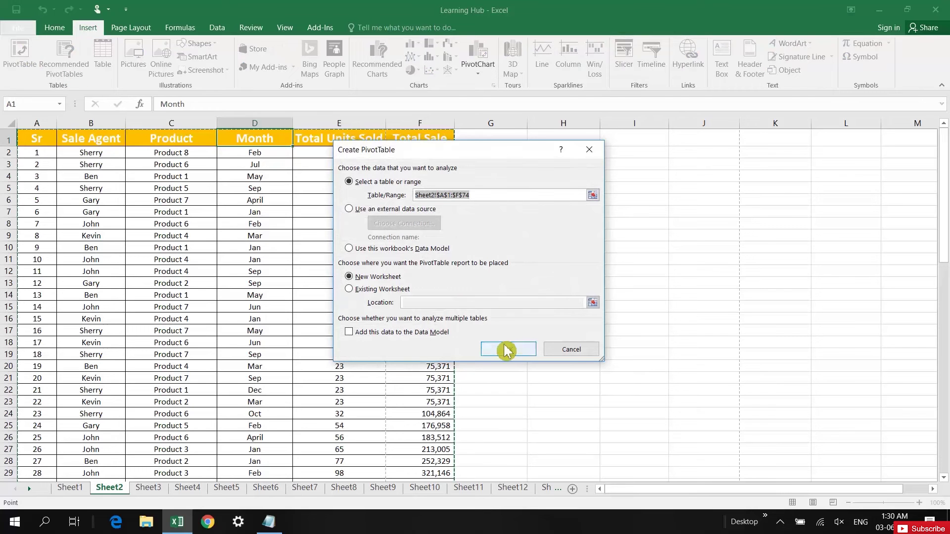
click(519, 355)
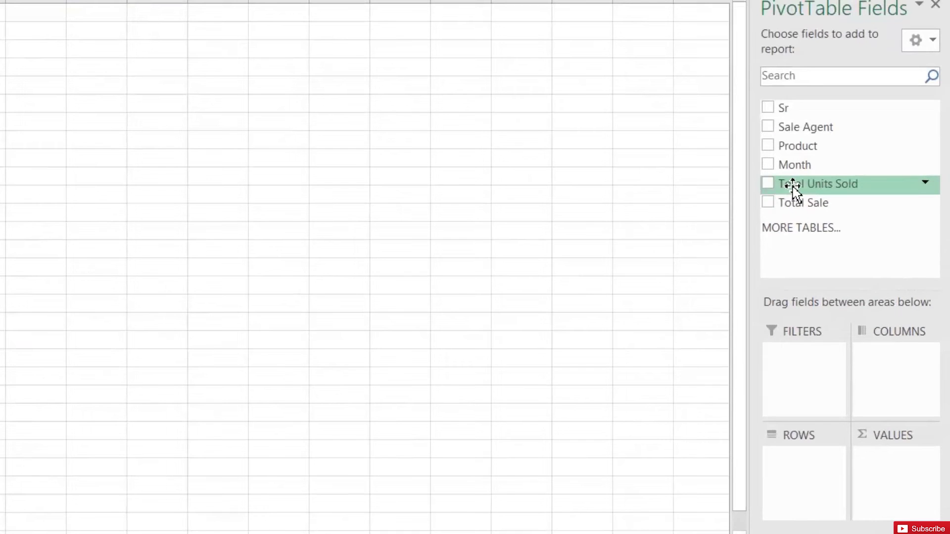
- Put Total Units Sold in both Rows and Values, summarized as Count
click(770, 184)
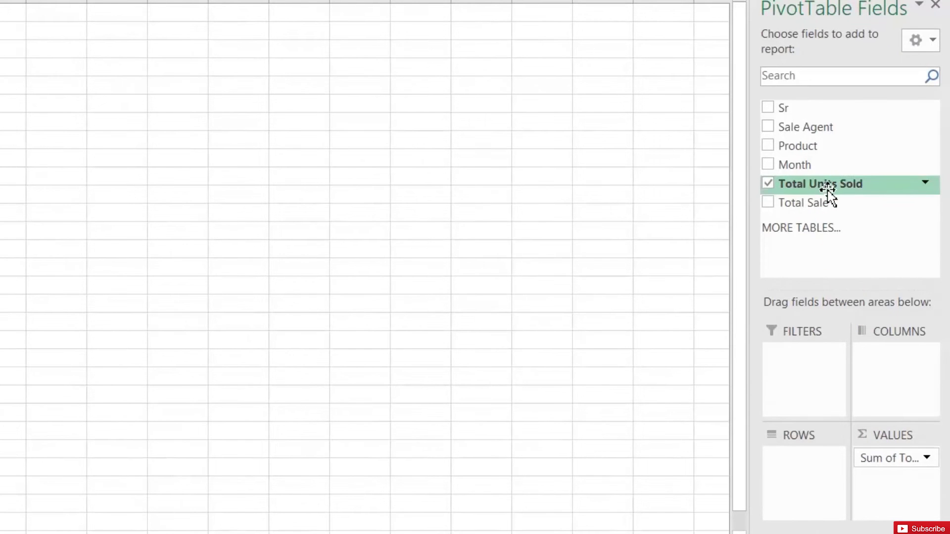
drag(827, 191, 807, 469)
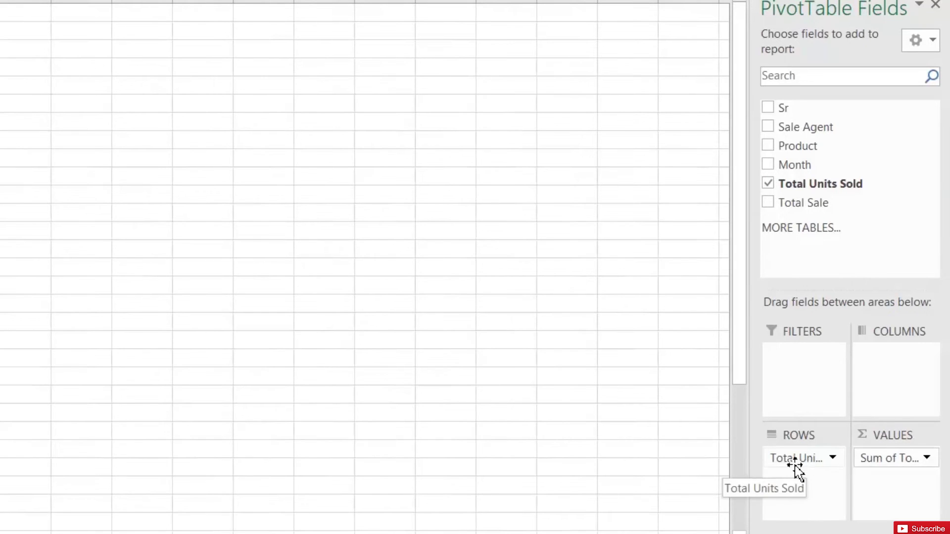
click(903, 458)
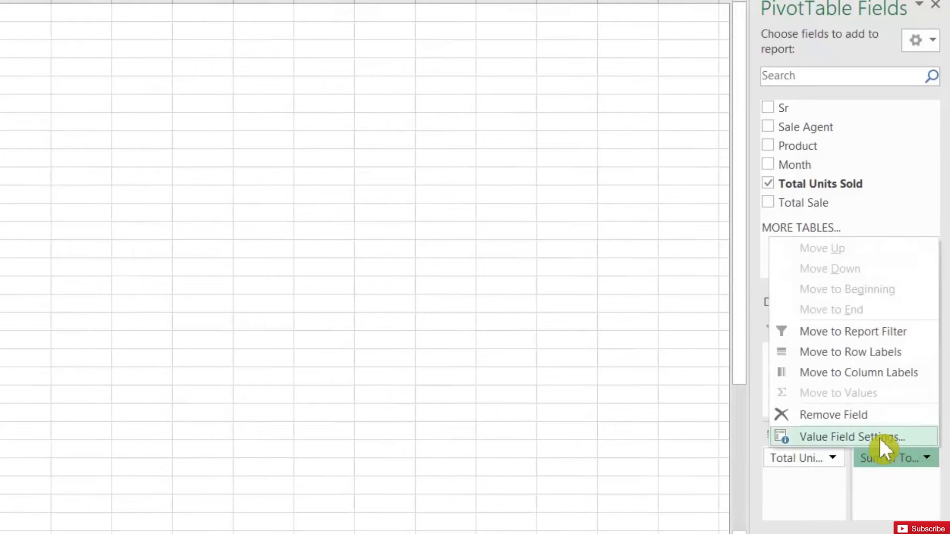
click(878, 437)
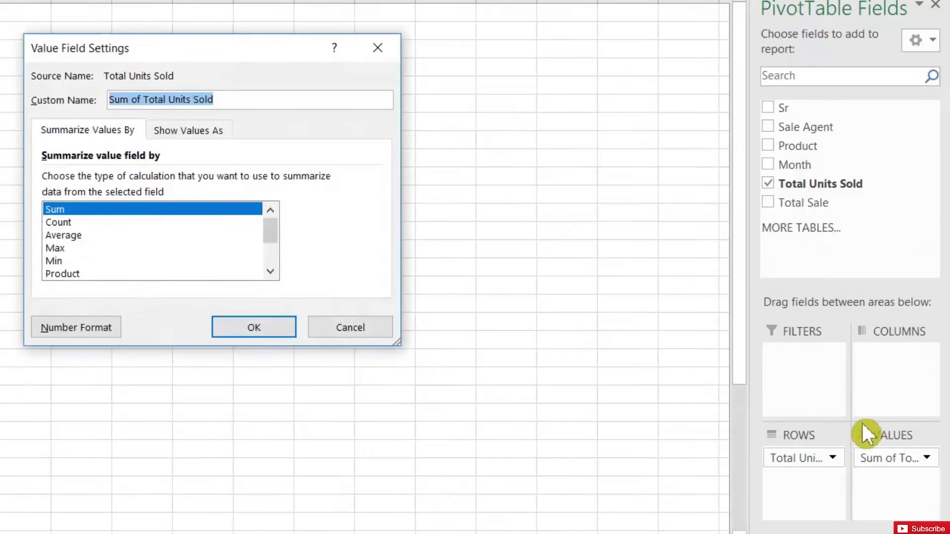
click(68, 223)
click(267, 331)
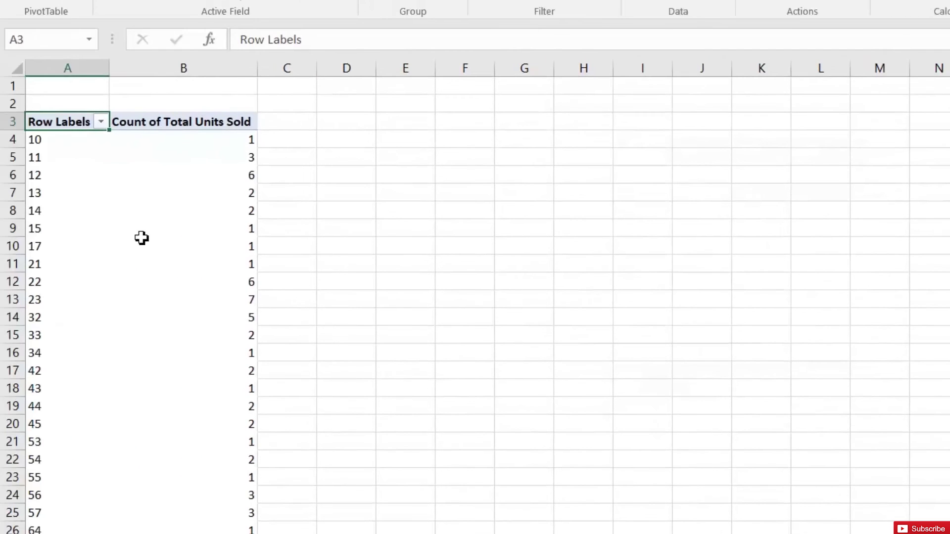
- Group the Total Units Sold row labels into 15-unit bands starting at 0, from 0-14 to 90-104
click(53, 184)
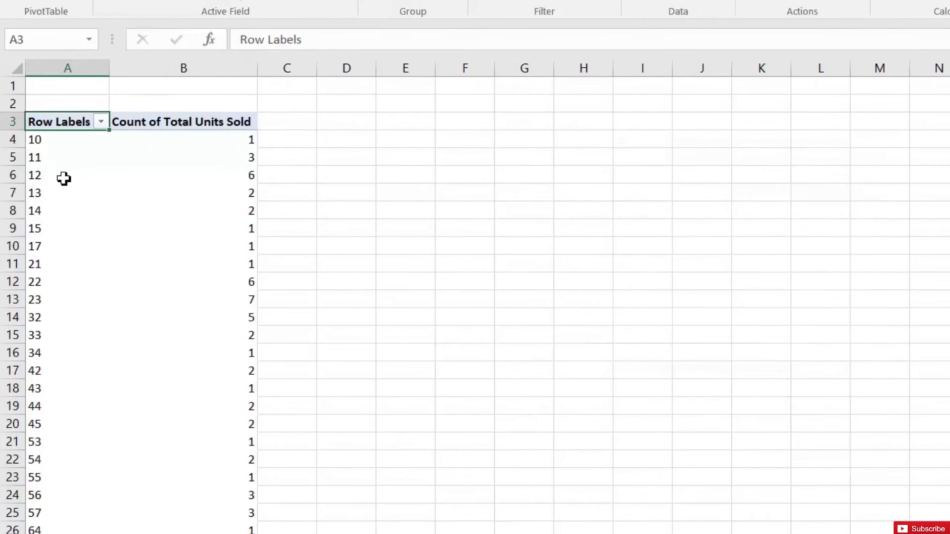
click(61, 178)
right_click(63, 176)
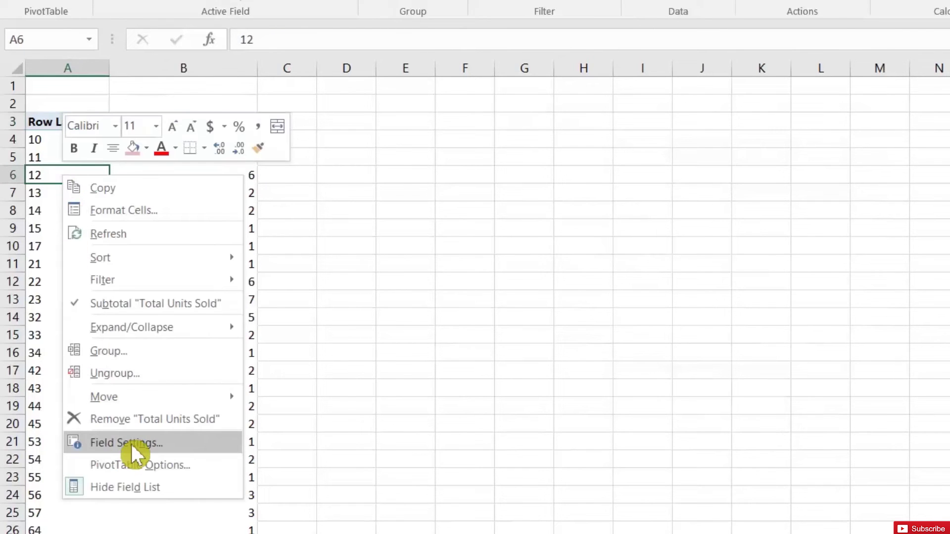
click(122, 350)
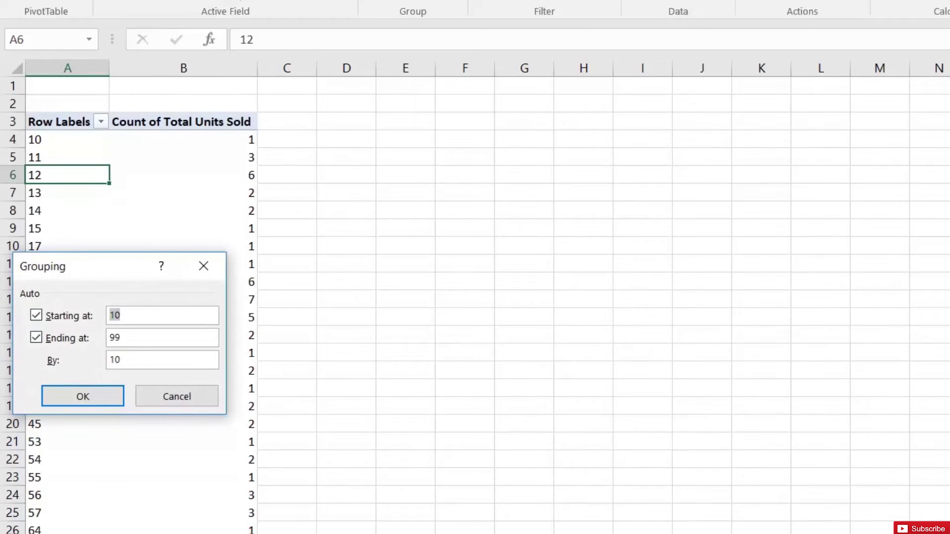
text(0)
key(Tab)
key(Tab)
text(10)
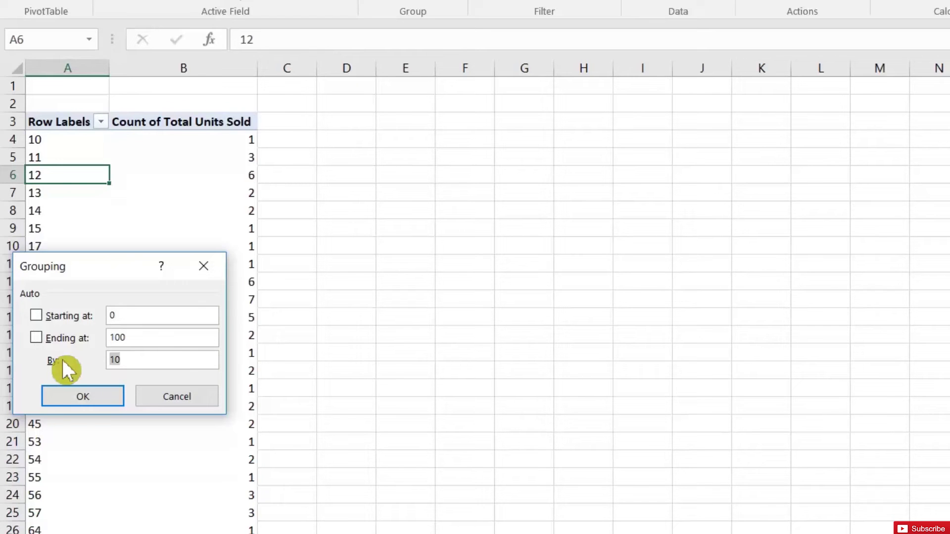
text(15)
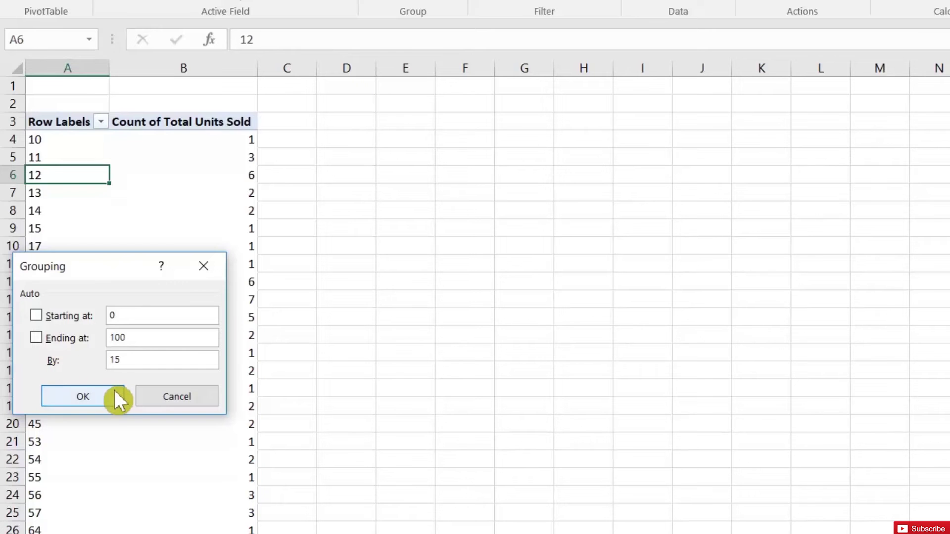
click(114, 395)
click(71, 141)
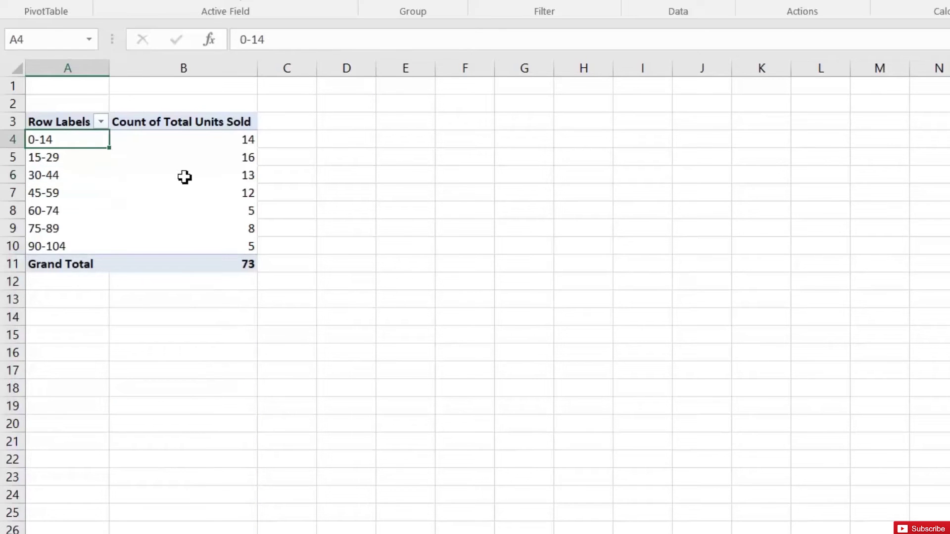
- Review the grouped counts: 14 for 0-14, 13 for 30-44, 5 for 60-74, 5 for 90-104, total 73
mouse_move(184, 176)
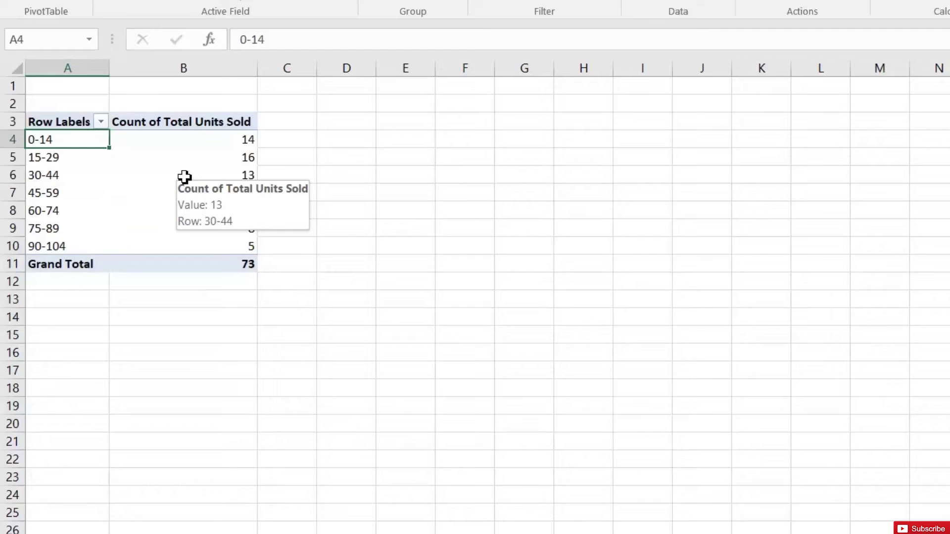
click(197, 136)
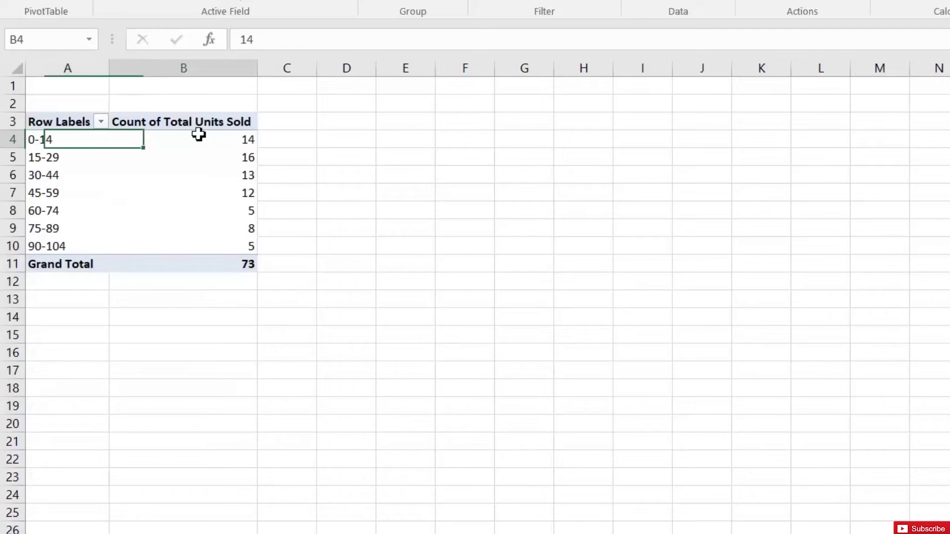
click(50, 179)
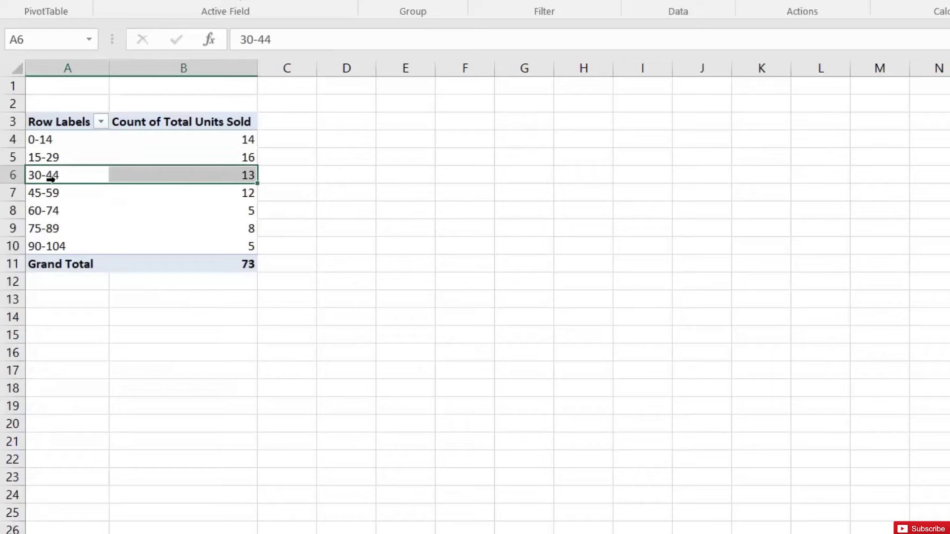
click(223, 177)
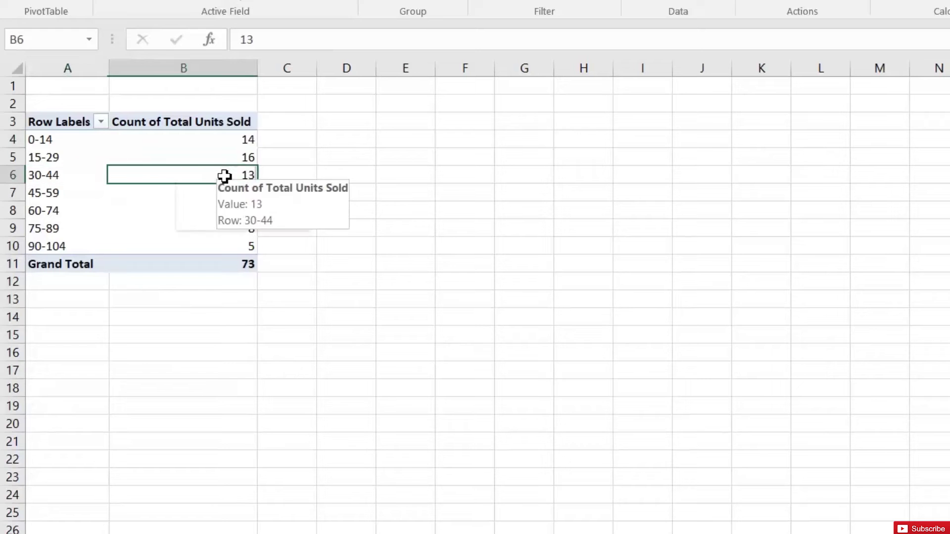
click(51, 215)
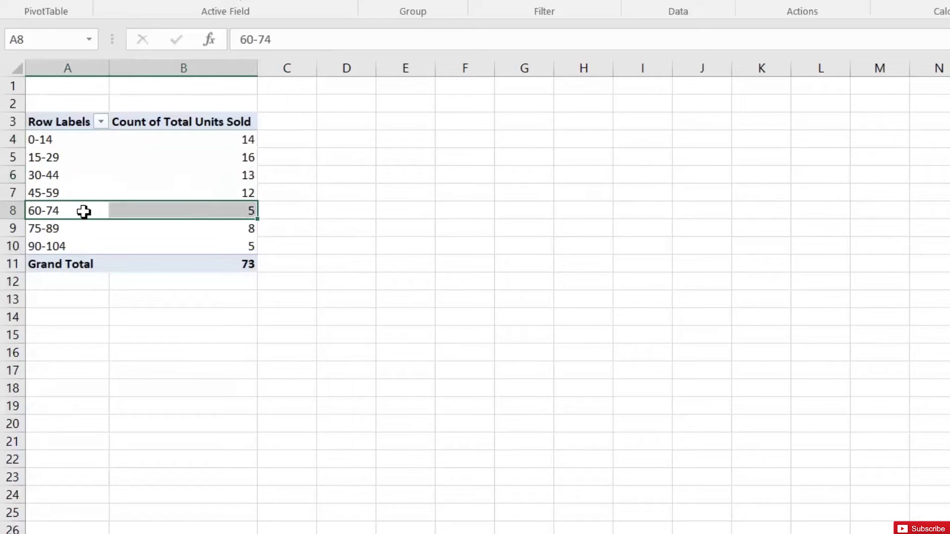
click(202, 211)
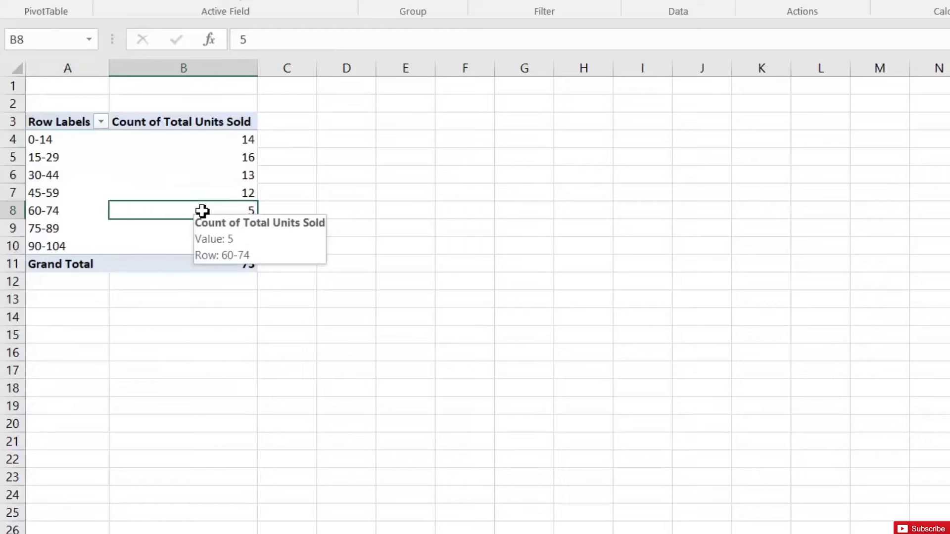
click(61, 248)
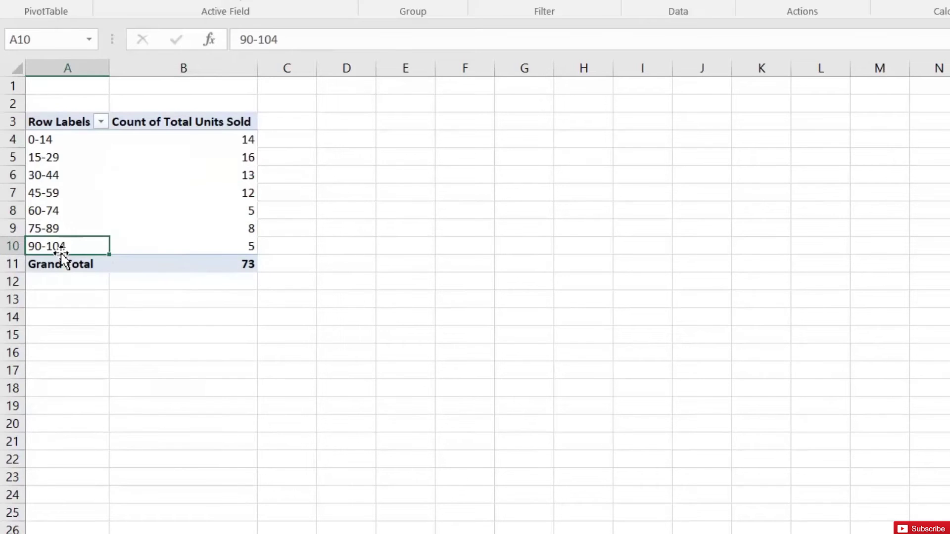
click(215, 248)
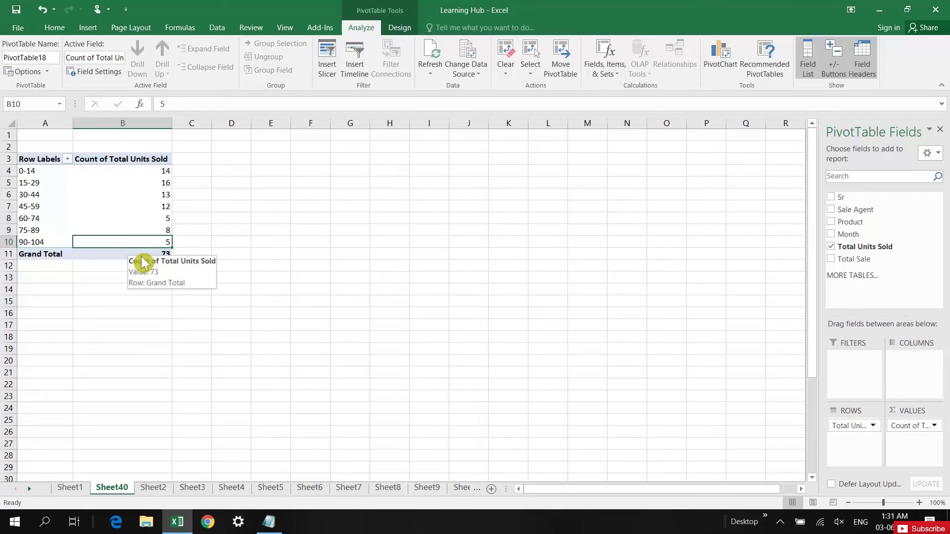
click(136, 256)
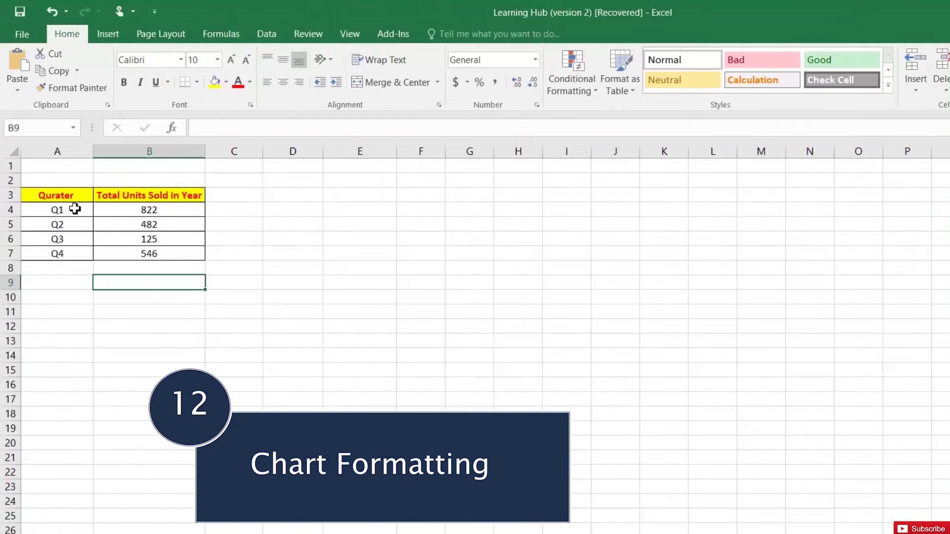
- Chart the Q1–Q4 table A3:B7 as a clustered column chart and widen it to the left
drag(63, 194, 133, 252)
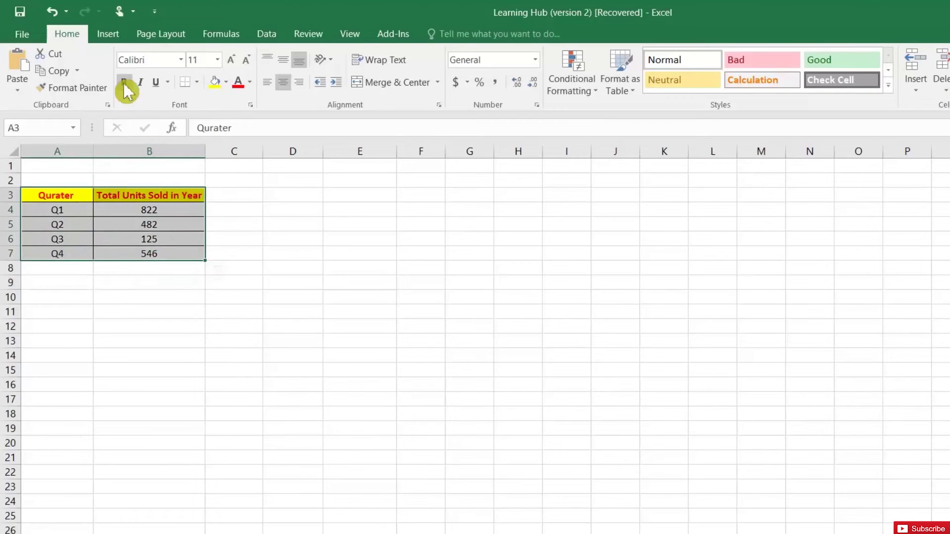
click(119, 32)
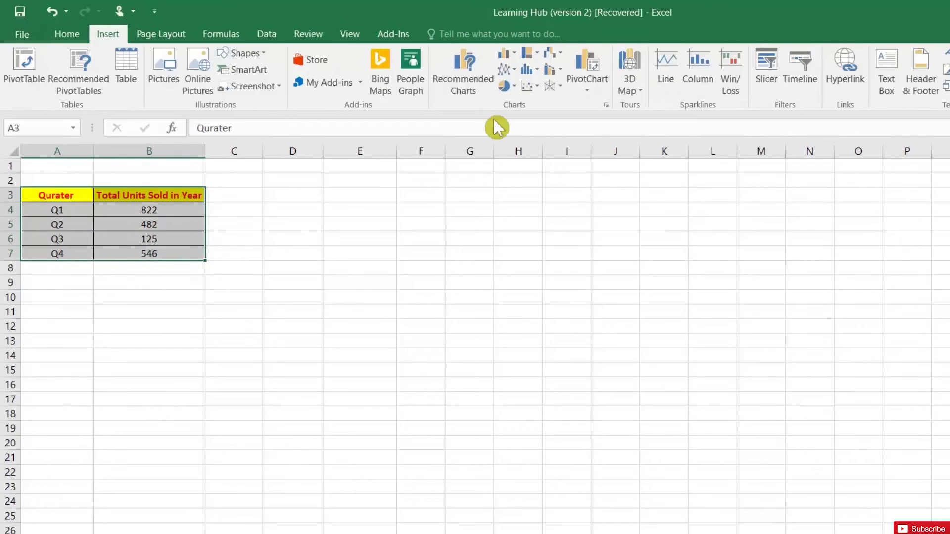
click(479, 81)
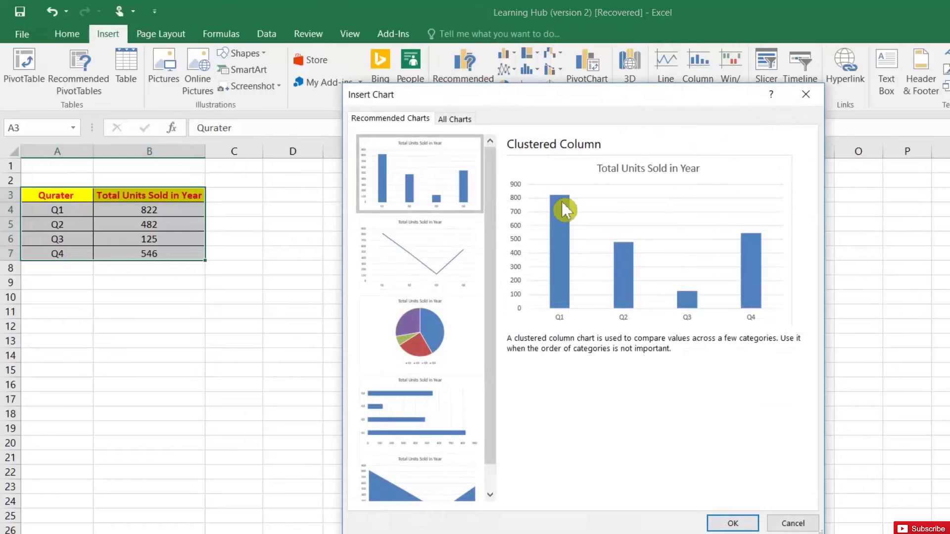
click(455, 118)
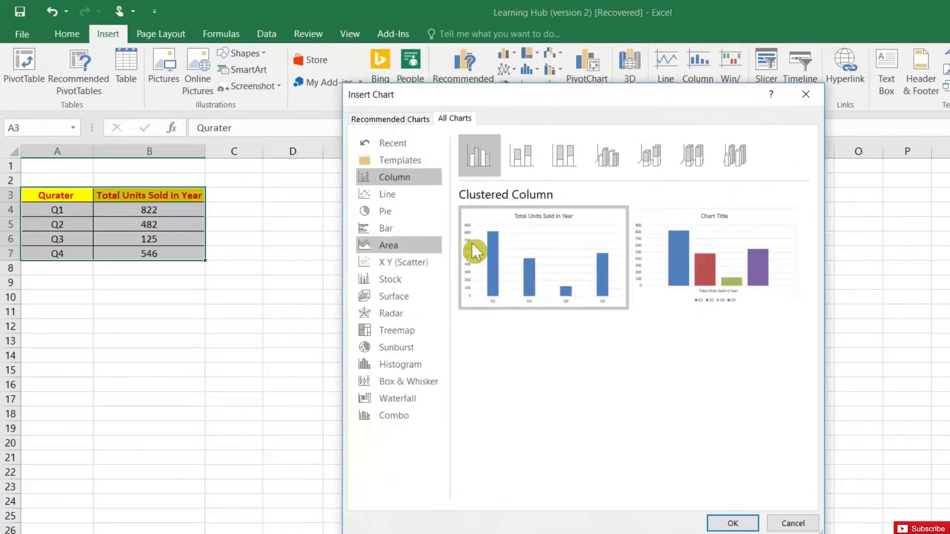
click(727, 522)
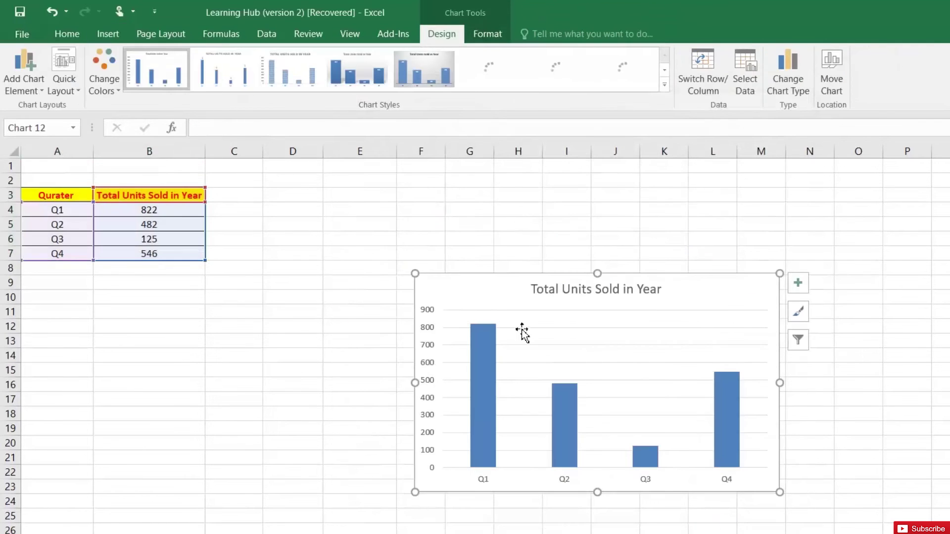
drag(415, 383, 308, 383)
mouse_move(391, 357)
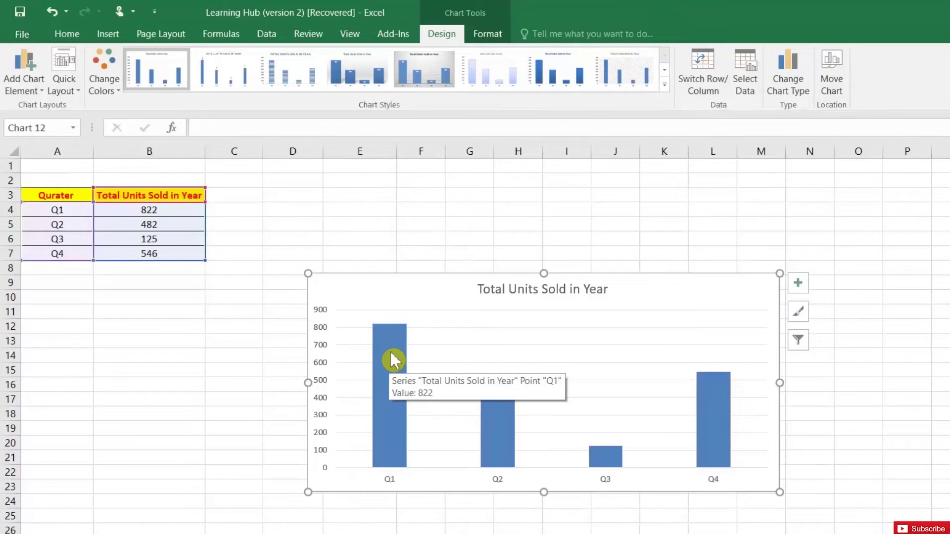
- Give all the Total Units Sold in Year columns a solid red fill
double_click(391, 354)
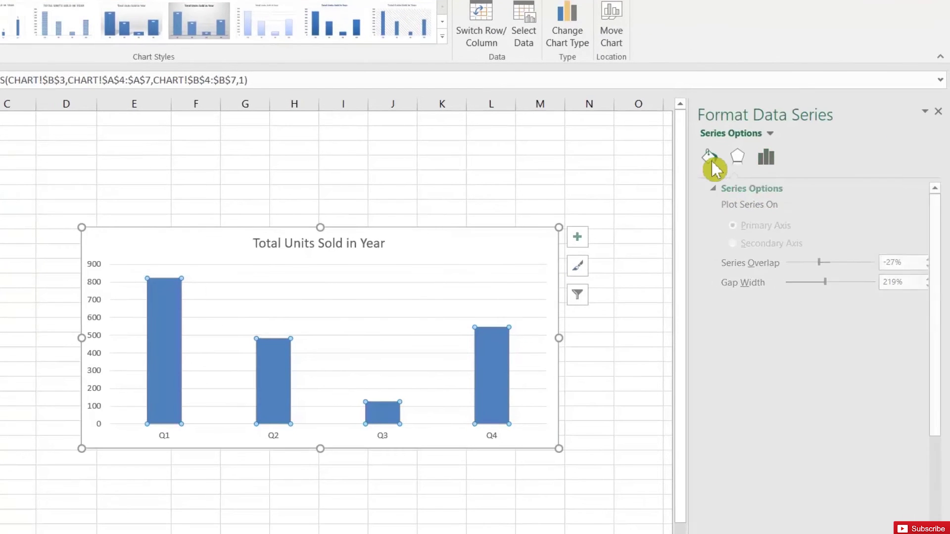
click(712, 168)
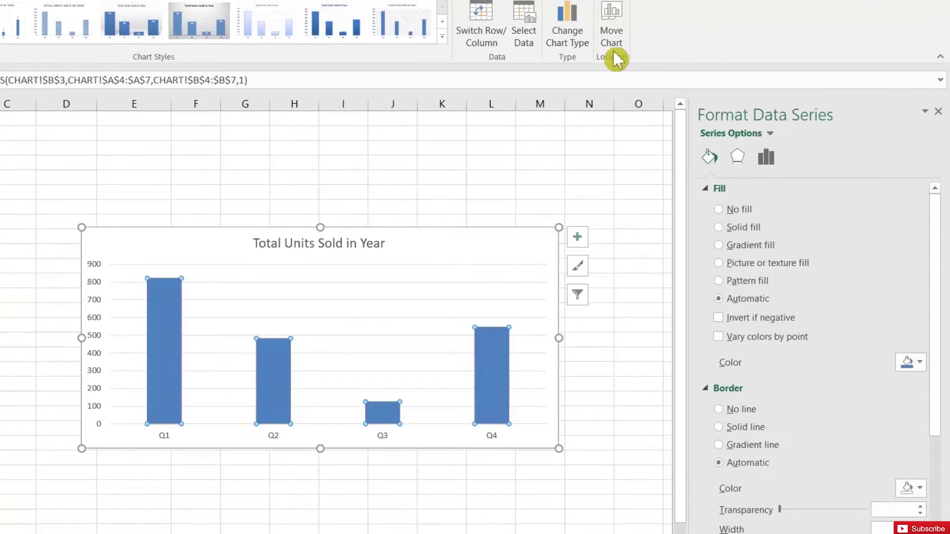
click(722, 228)
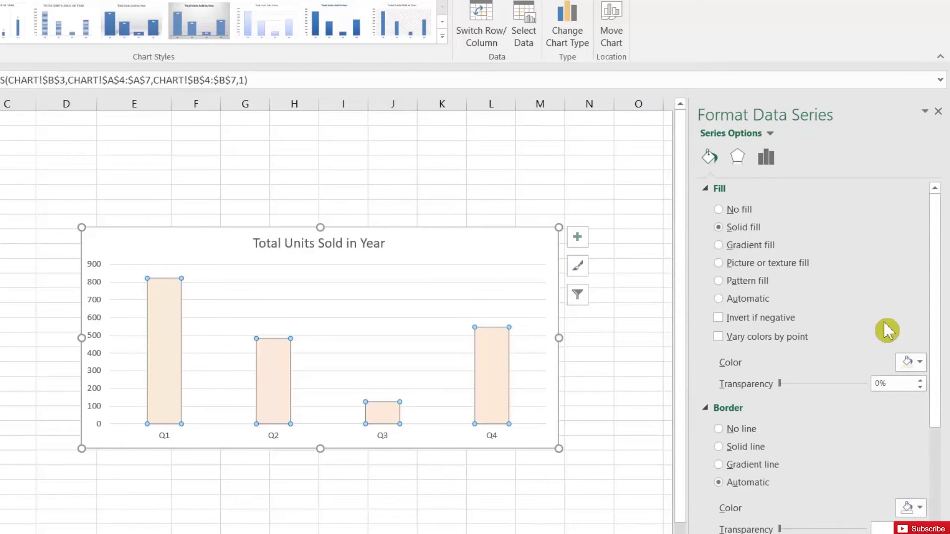
click(920, 367)
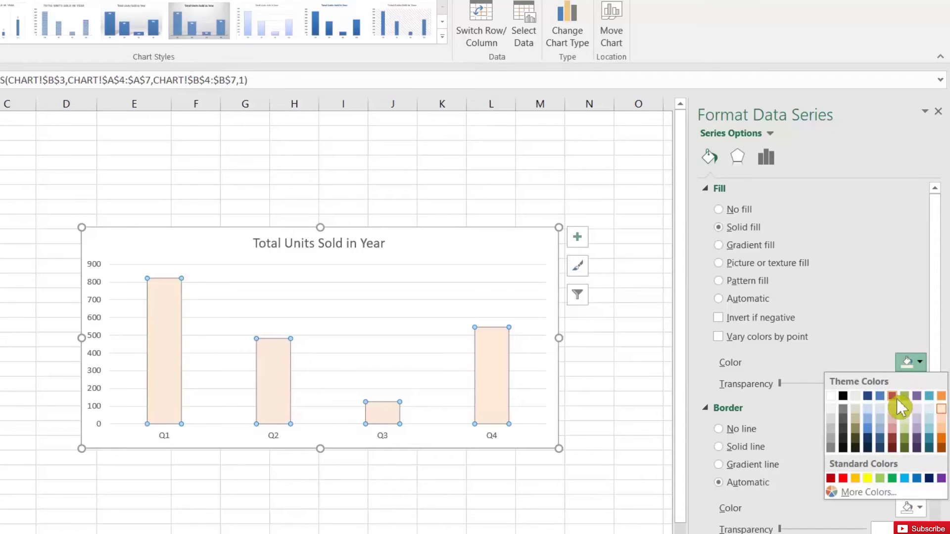
click(896, 399)
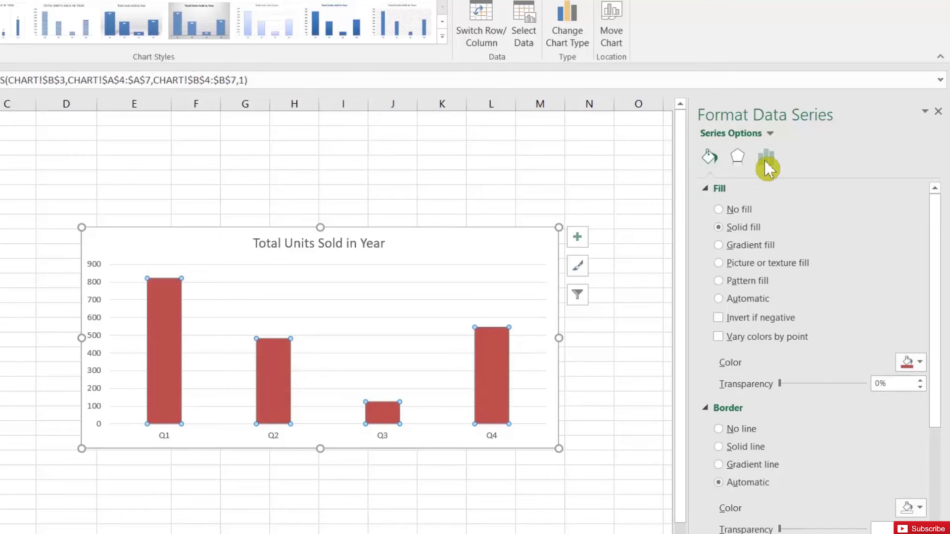
click(764, 160)
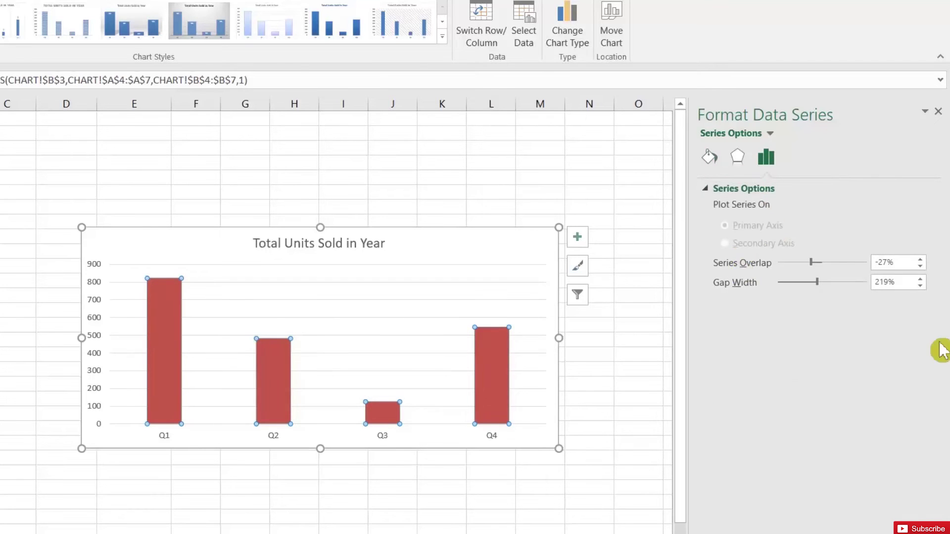
- Set the column series gap width to 50%
double_click(906, 289)
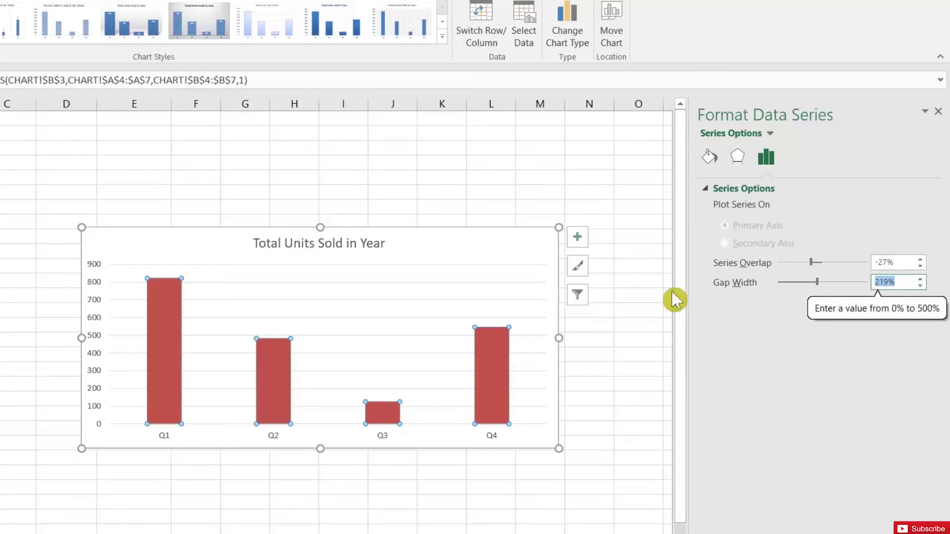
text(0)
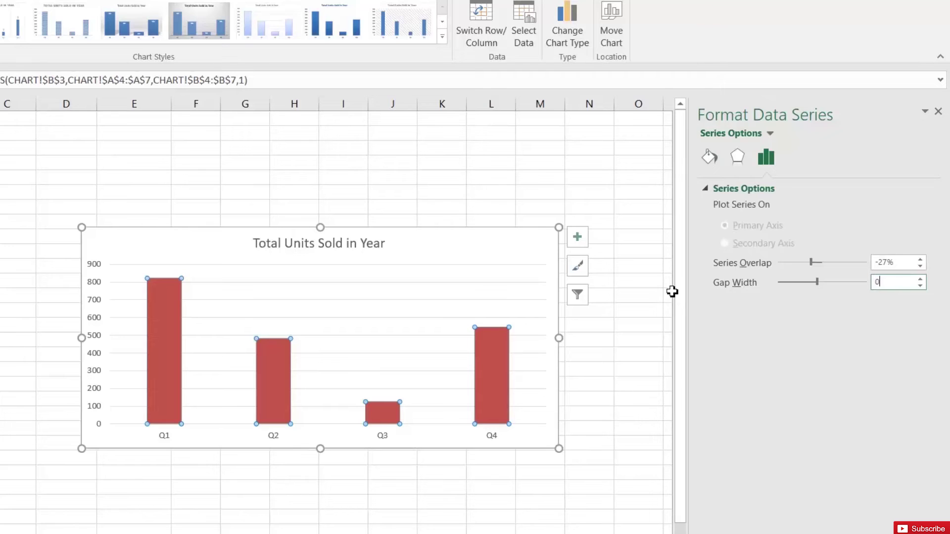
key(Return)
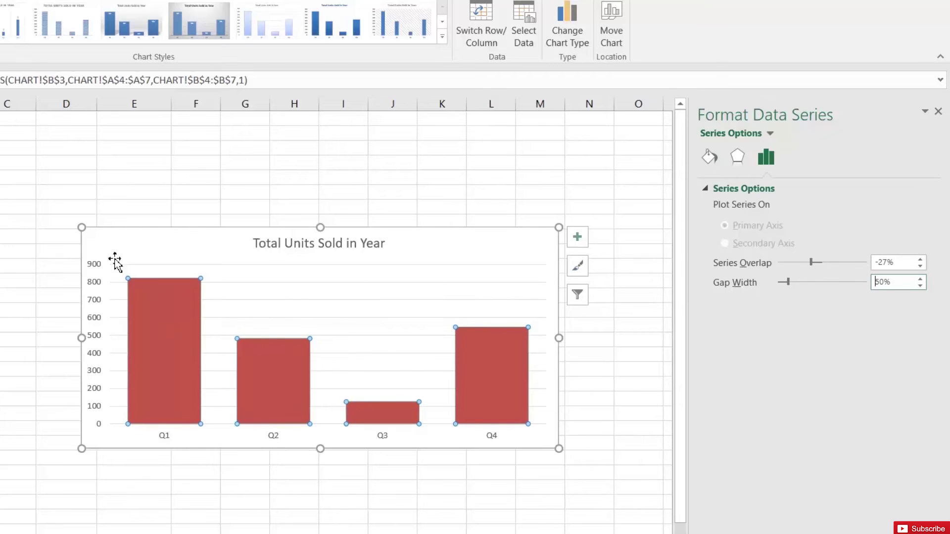
- Add data labels showing 822, 482, 125 and 546 above the columns
click(124, 247)
click(178, 339)
right_click(187, 346)
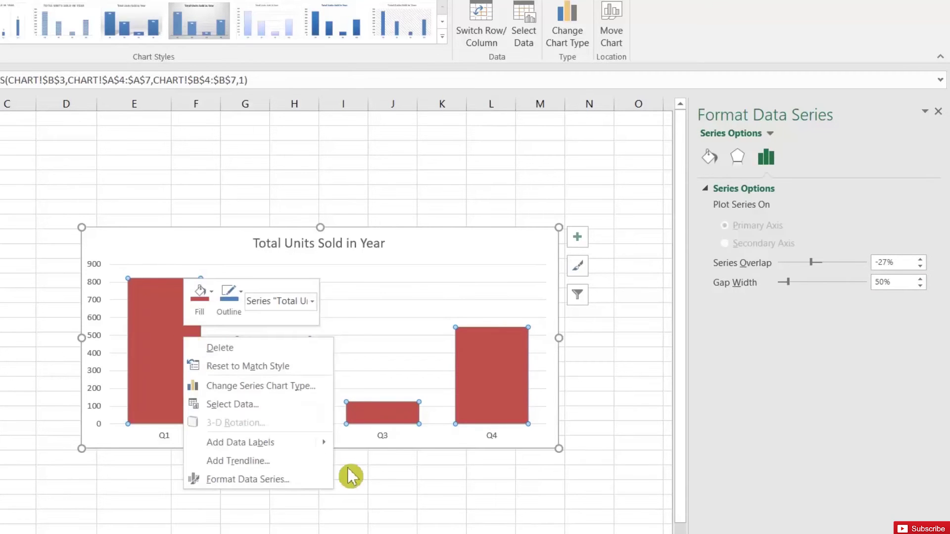
mouse_move(319, 443)
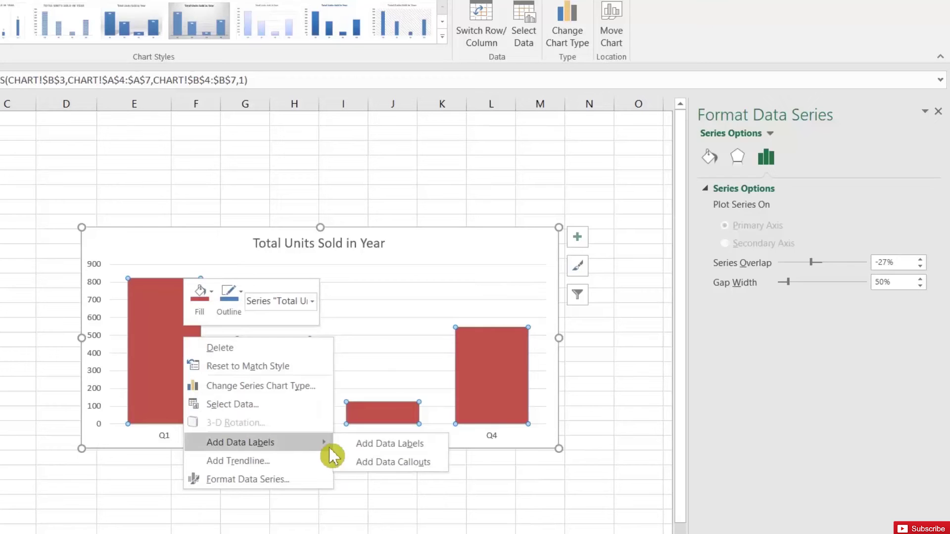
click(356, 446)
click(16, 323)
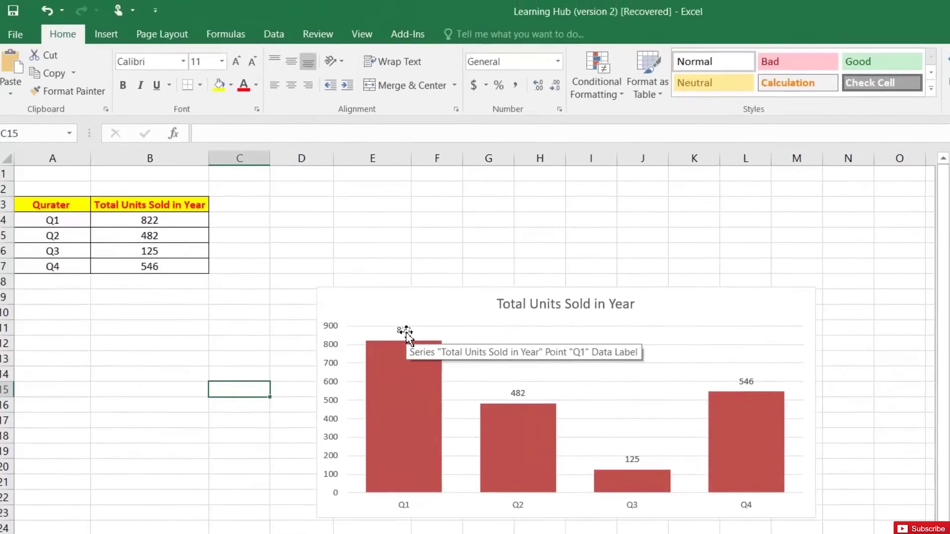
- Enlarge the chart's value labels (822, 482, 125, 546) from 11 pt to 14 pt
click(406, 333)
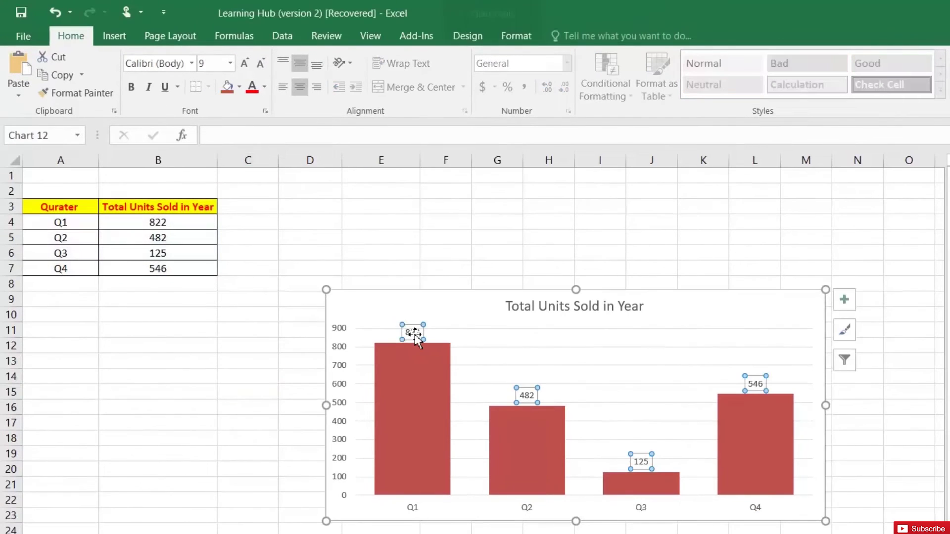
click(246, 62)
click(245, 61)
click(245, 61)
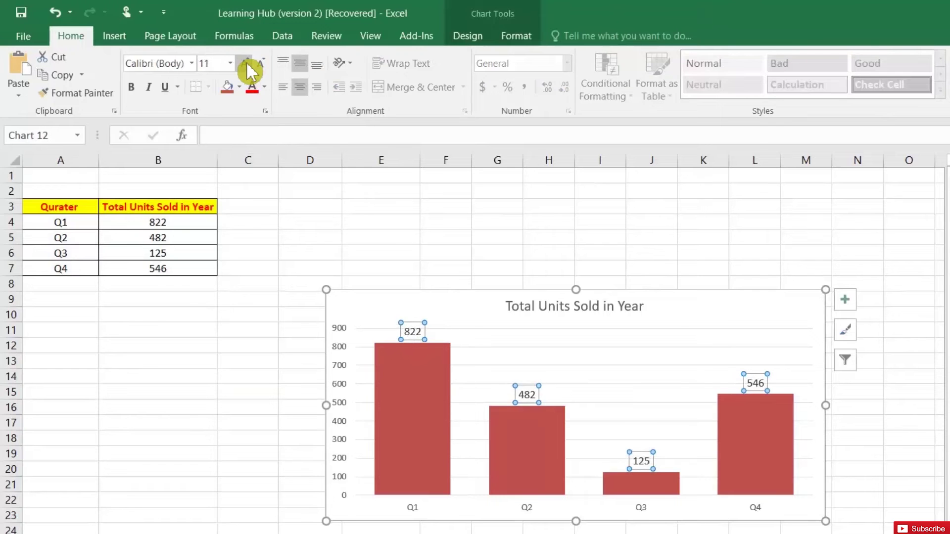
click(246, 61)
click(245, 62)
click(245, 61)
click(246, 61)
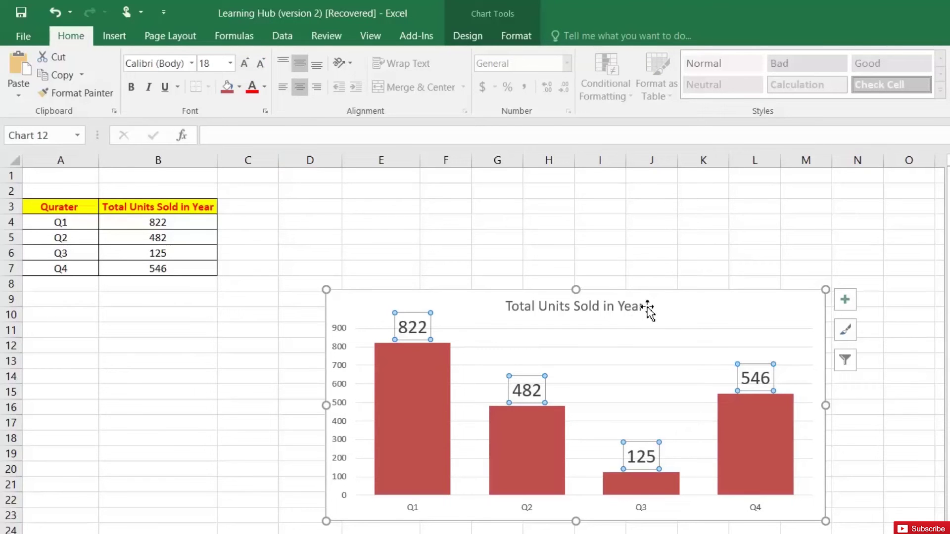
click(262, 66)
click(262, 66)
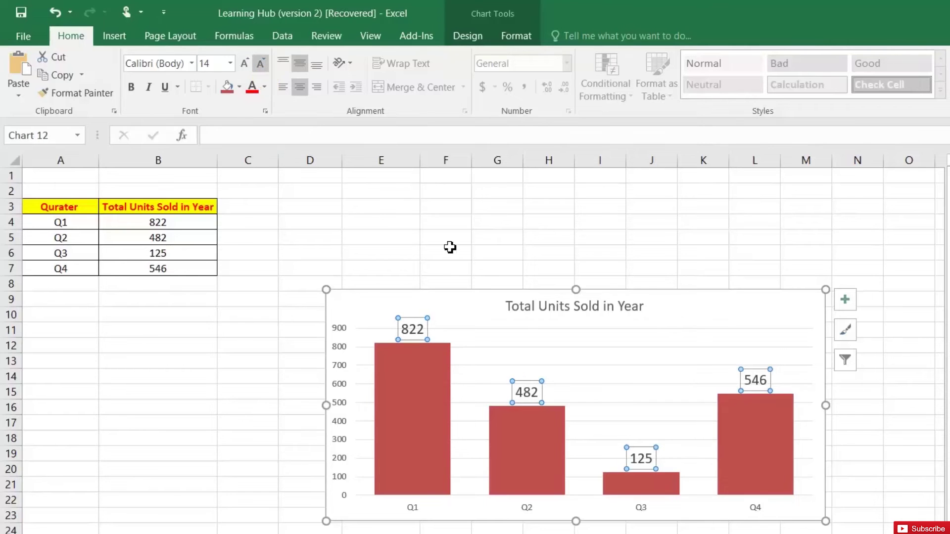
- Remove the chart's major gridlines
click(695, 233)
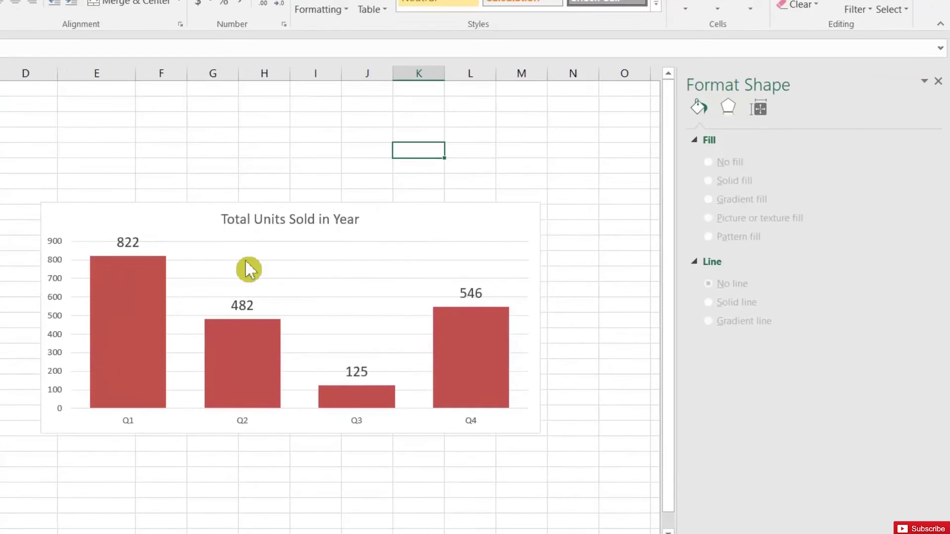
click(245, 259)
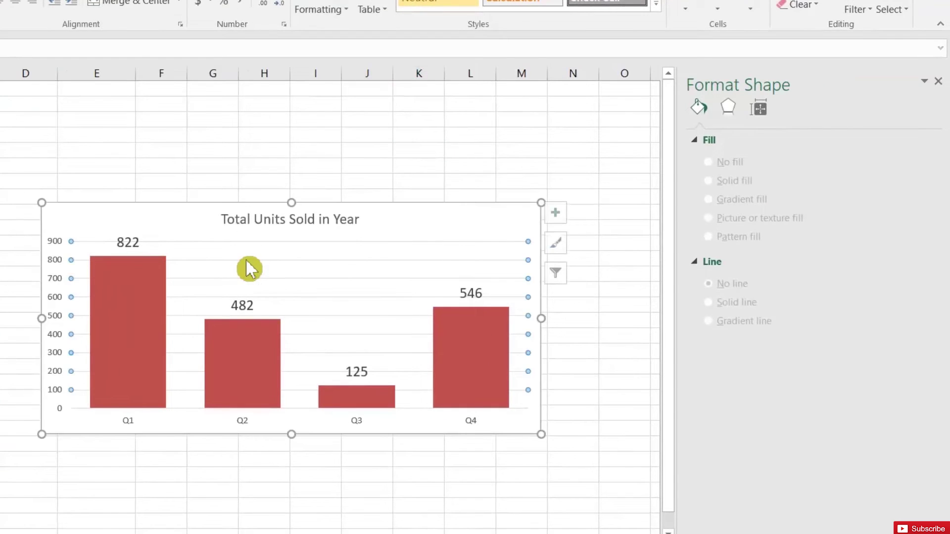
click(720, 184)
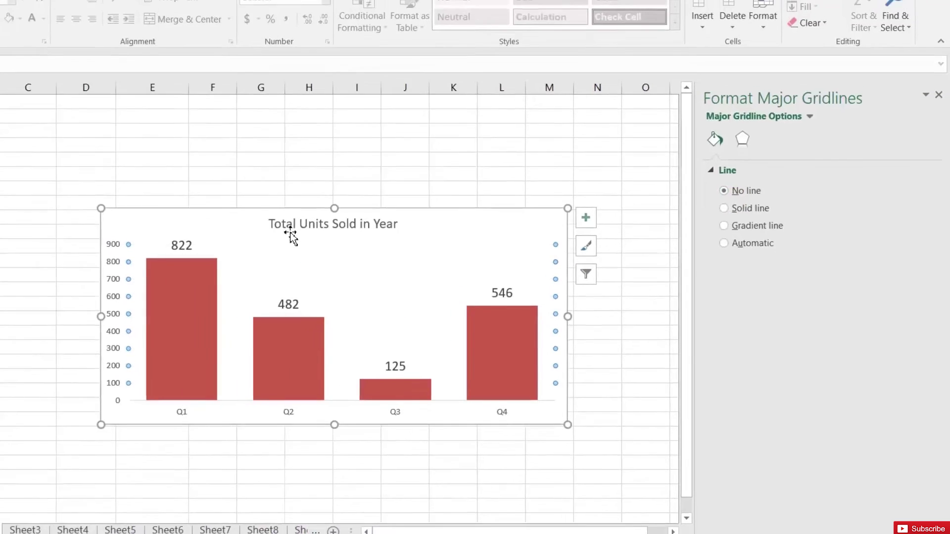
- Enlarge the Total Units Sold in Year chart title to 20 pt
click(248, 219)
click(193, 72)
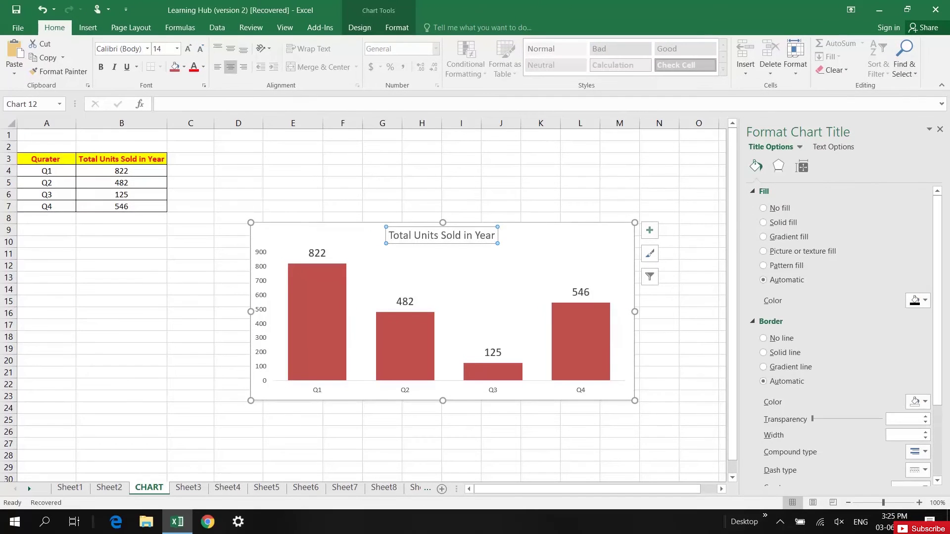
click(189, 49)
click(189, 49)
click(188, 49)
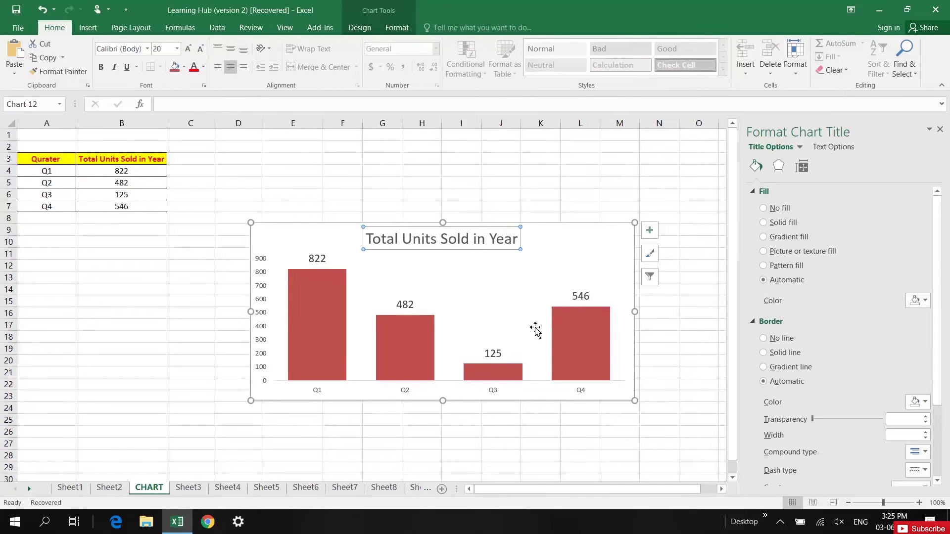
click(550, 280)
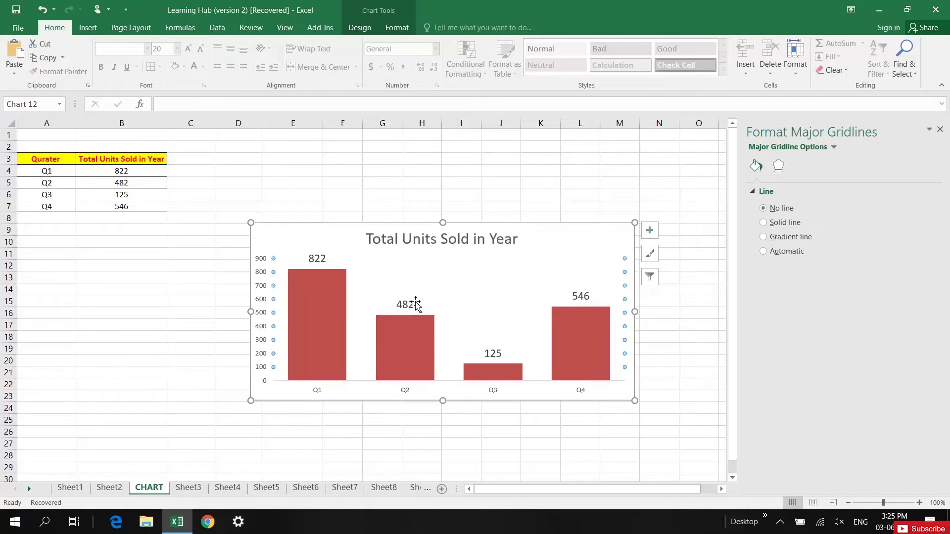
click(496, 397)
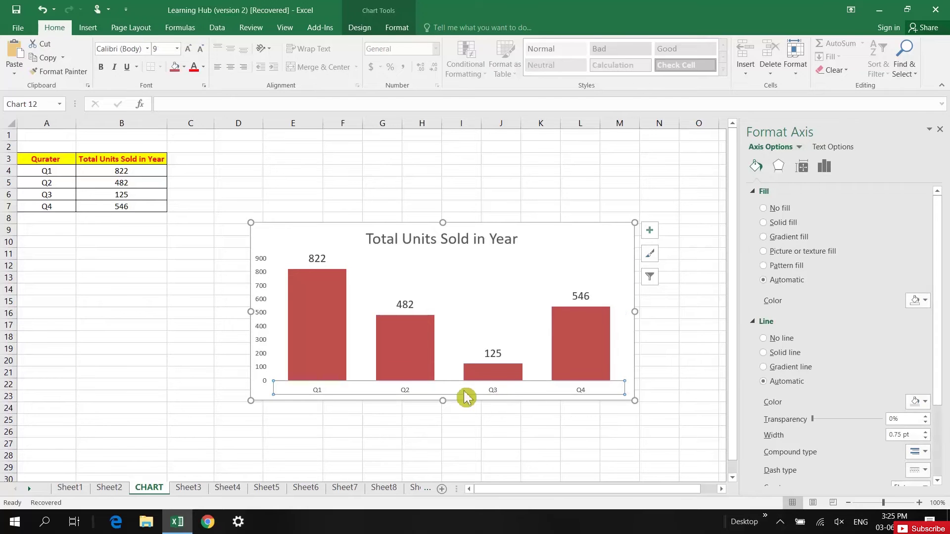
- Fill the horizontal Q1–Q4 axis with Red, Accent 2, Lighter 80%
click(918, 302)
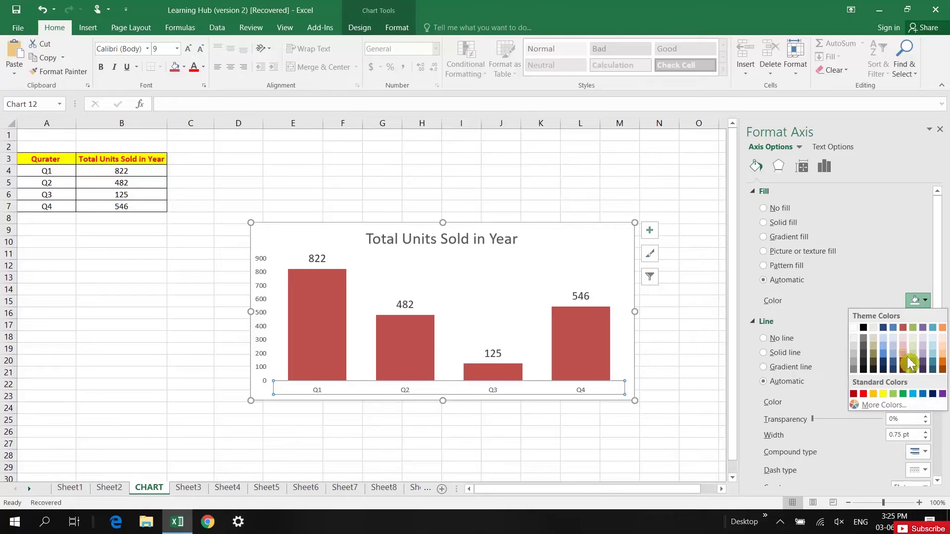
click(905, 341)
click(905, 339)
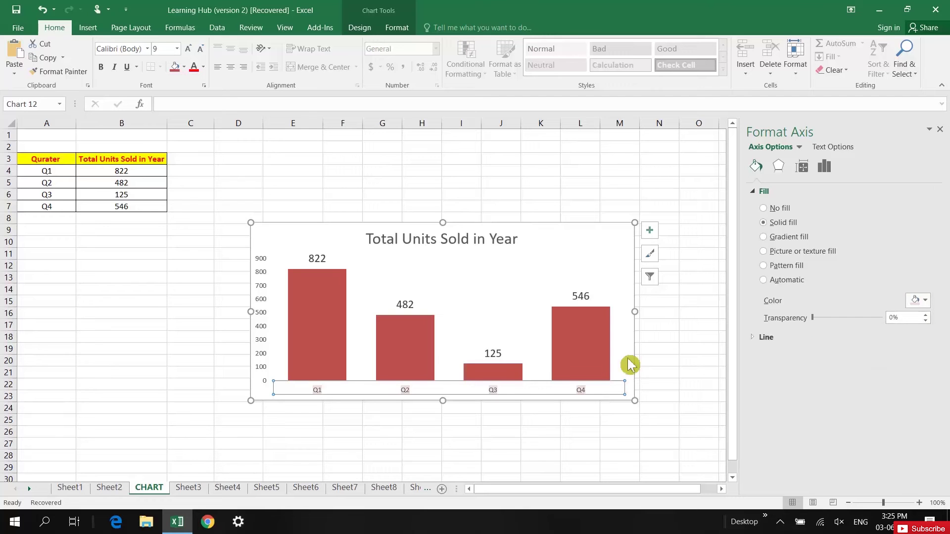
click(562, 249)
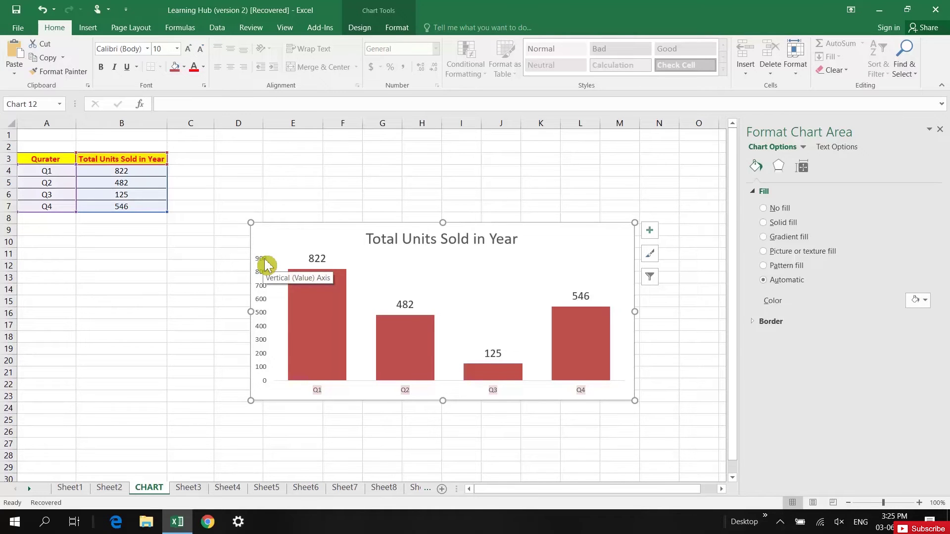
- Set the vertical value axis Maximum bound to 1000, so the scale runs 0–1000
click(266, 265)
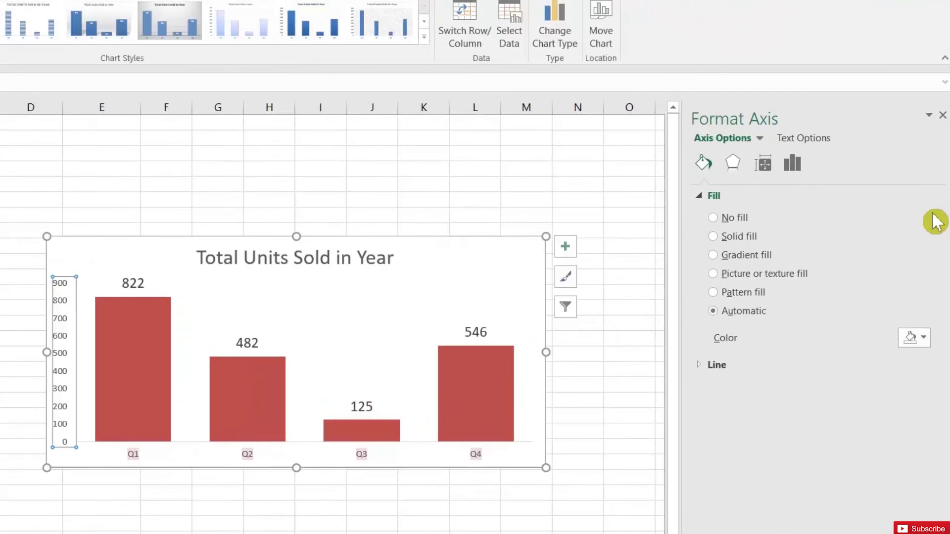
click(799, 162)
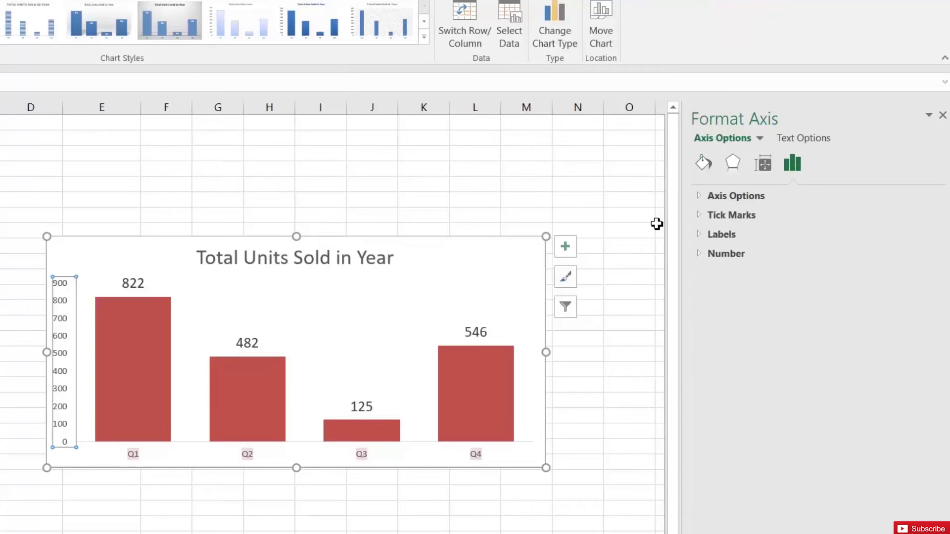
click(755, 196)
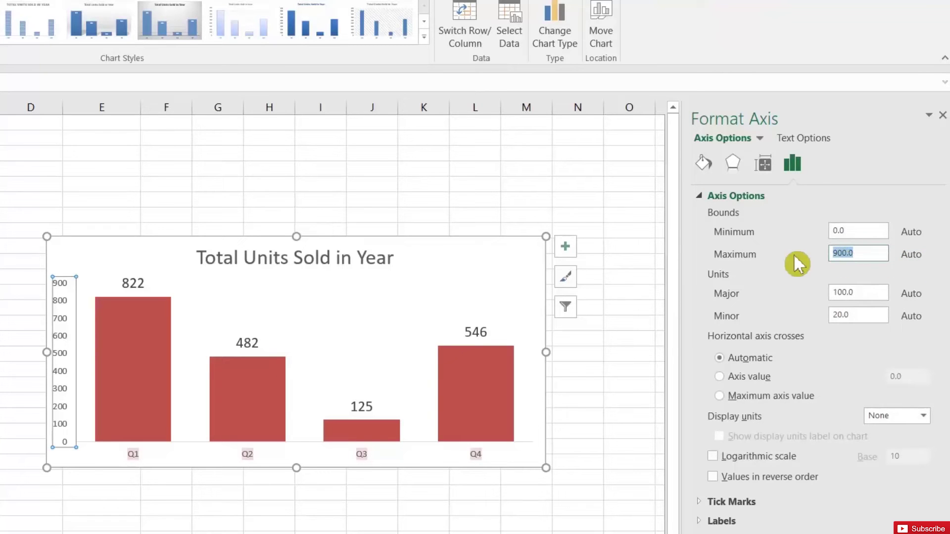
text(1000)
key(Return)
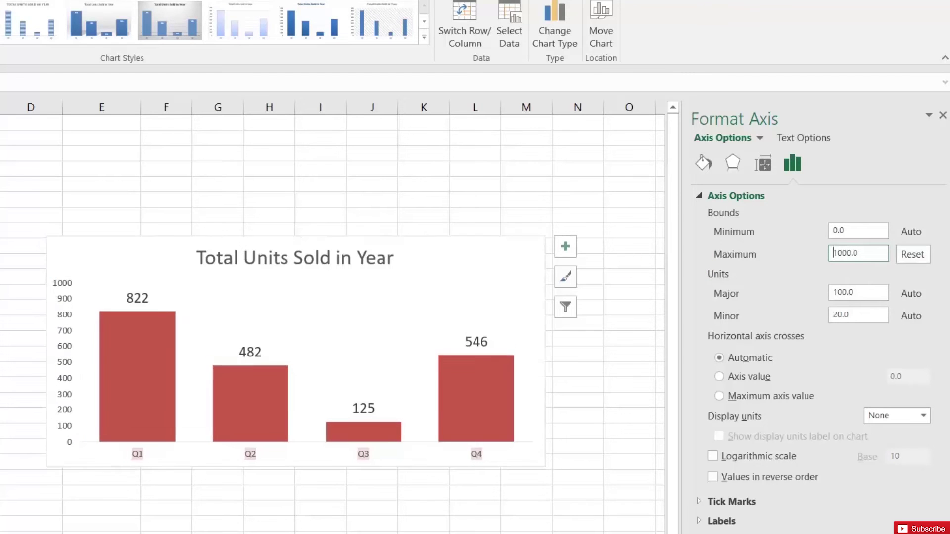
click(62, 262)
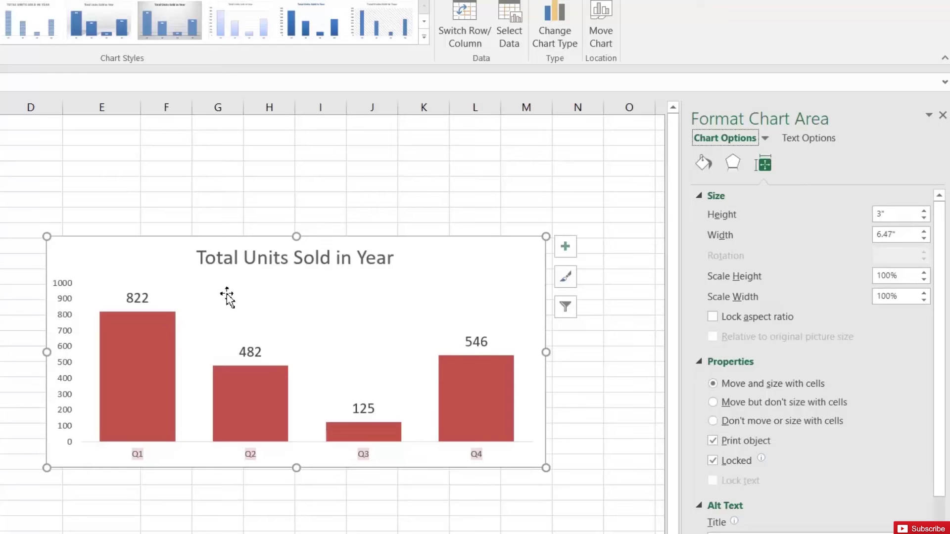
- Apply the dark chart style with blue columns to the Total Units Sold in Year chart
click(111, 188)
click(123, 250)
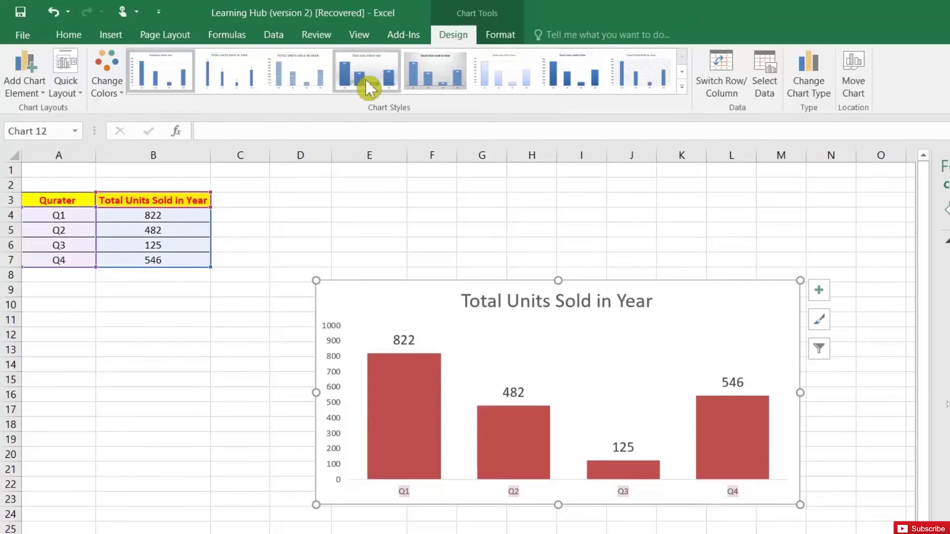
click(683, 86)
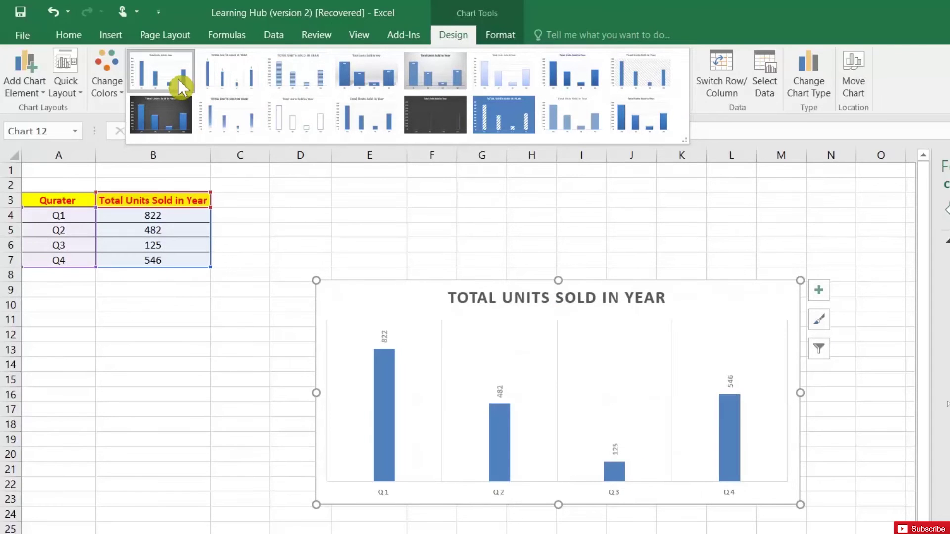
click(177, 118)
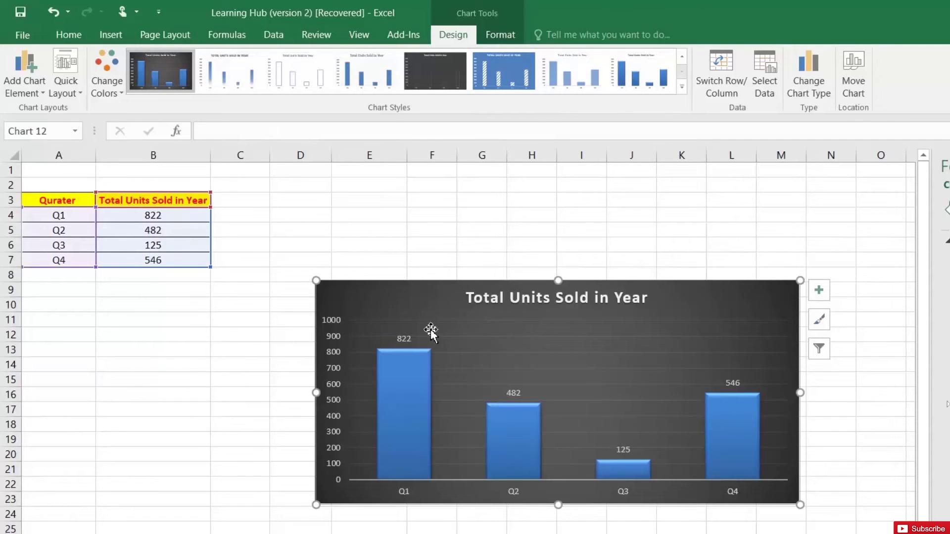
click(82, 95)
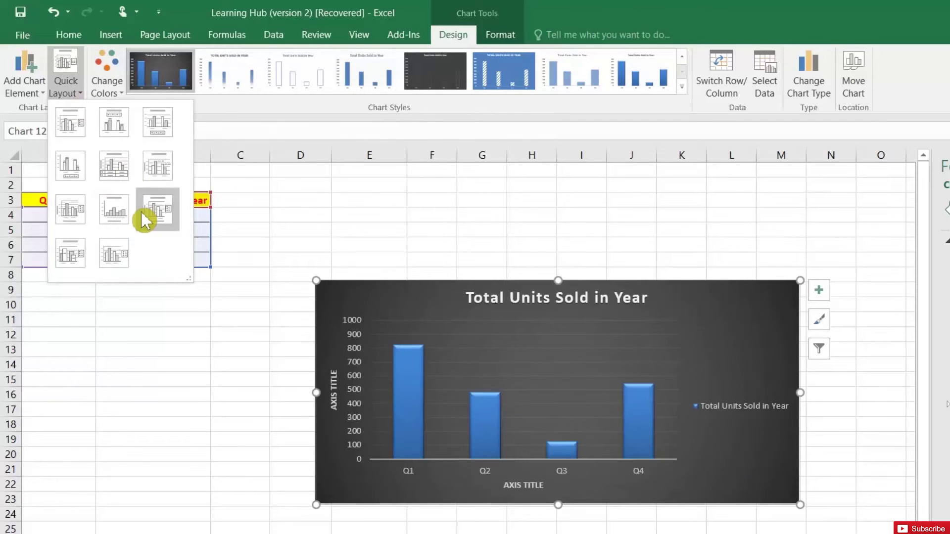
- Apply Quick Layout 5, adding an axis title and data table to the chart
click(124, 173)
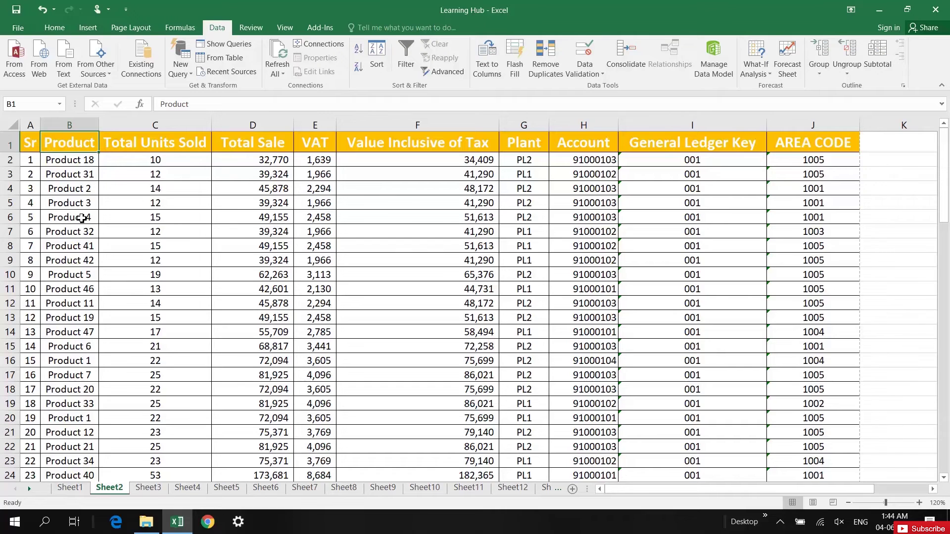
- Highlight duplicate values in column B using Light Red Fill with Dark Red Text
click(71, 125)
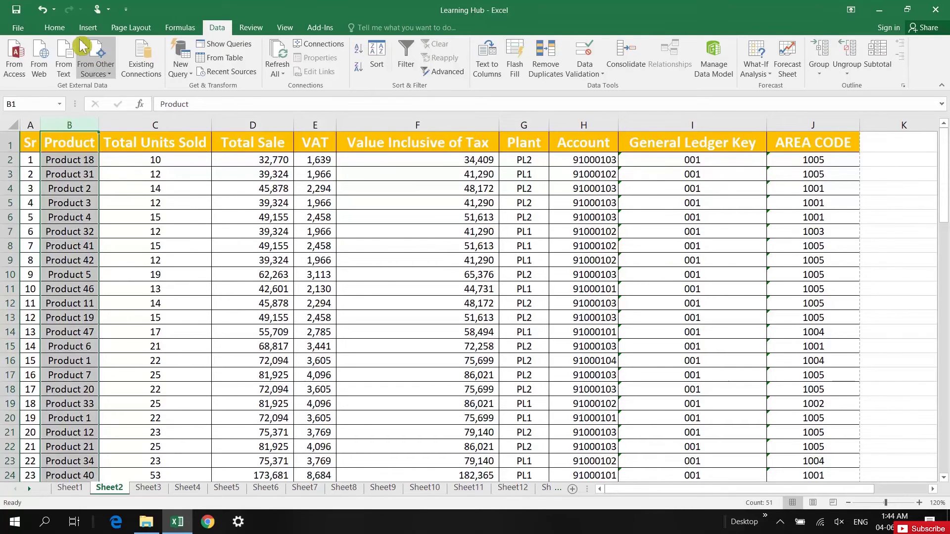
click(54, 28)
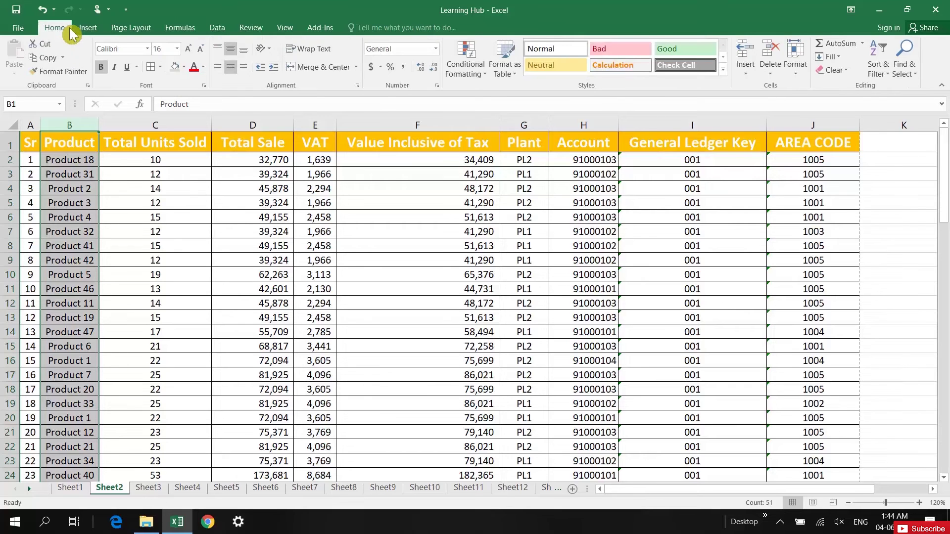
click(463, 74)
mouse_move(535, 95)
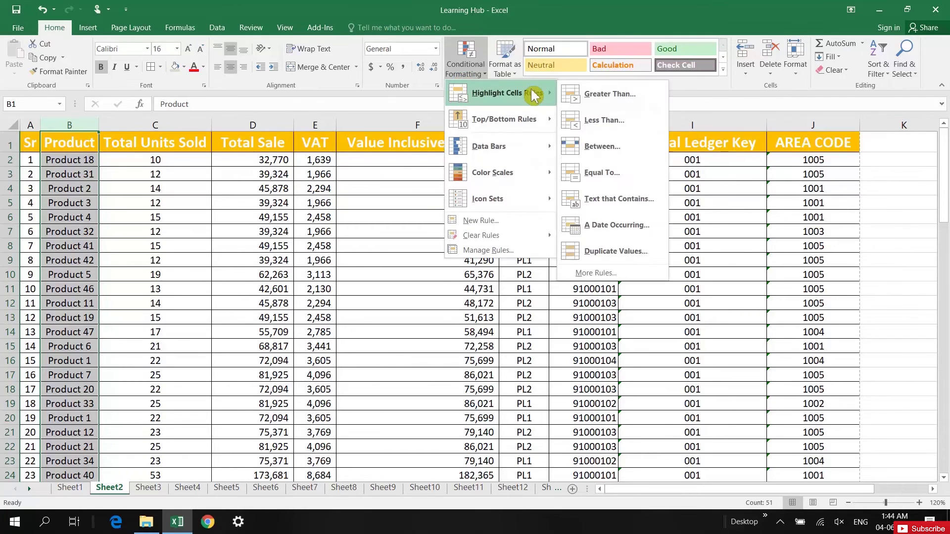
click(622, 255)
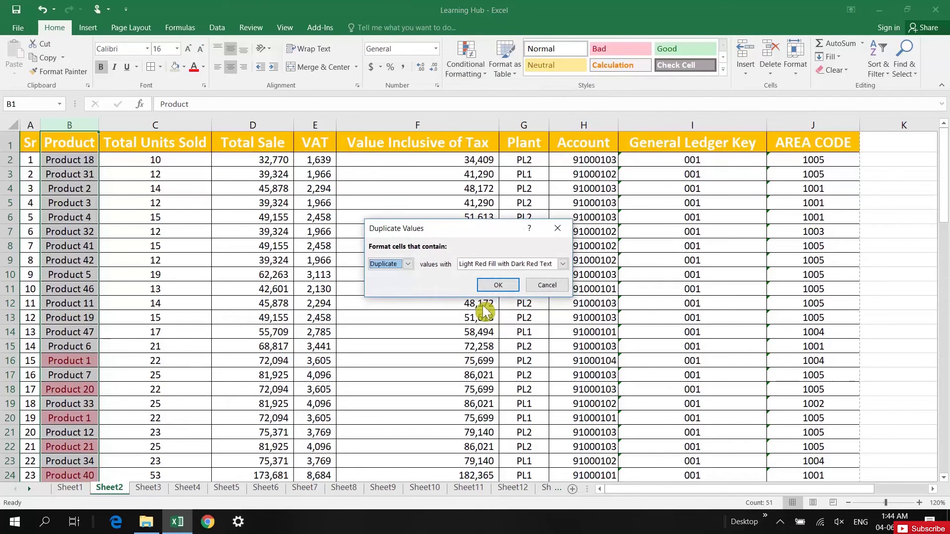
click(509, 266)
click(508, 272)
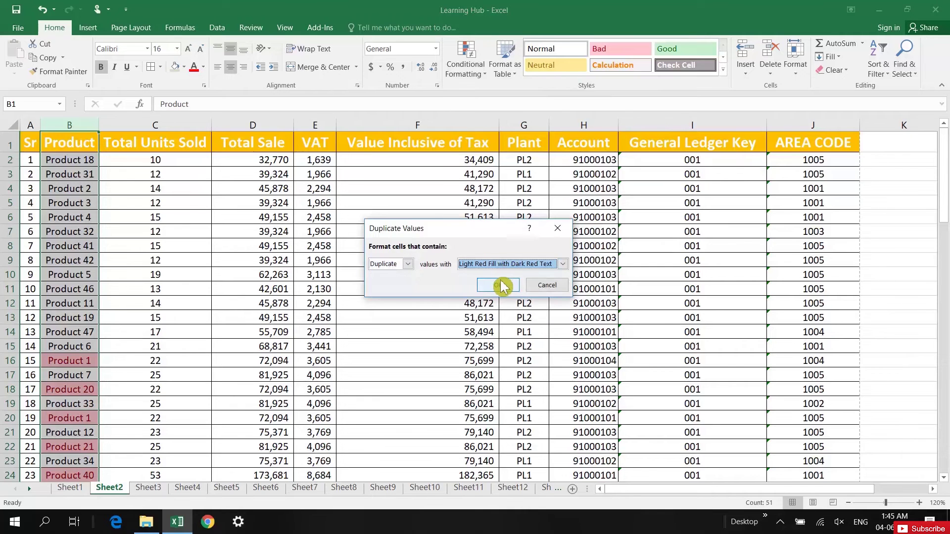
click(499, 268)
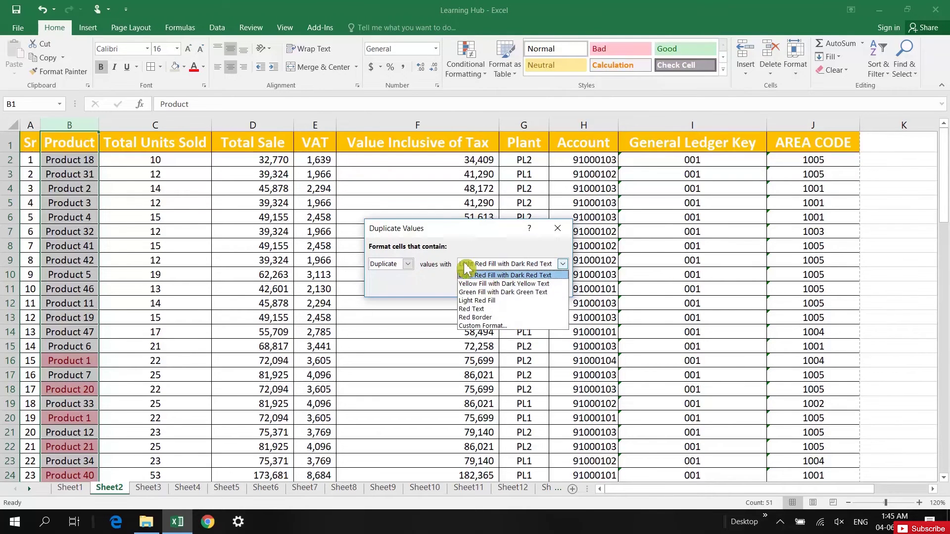
click(434, 286)
click(516, 286)
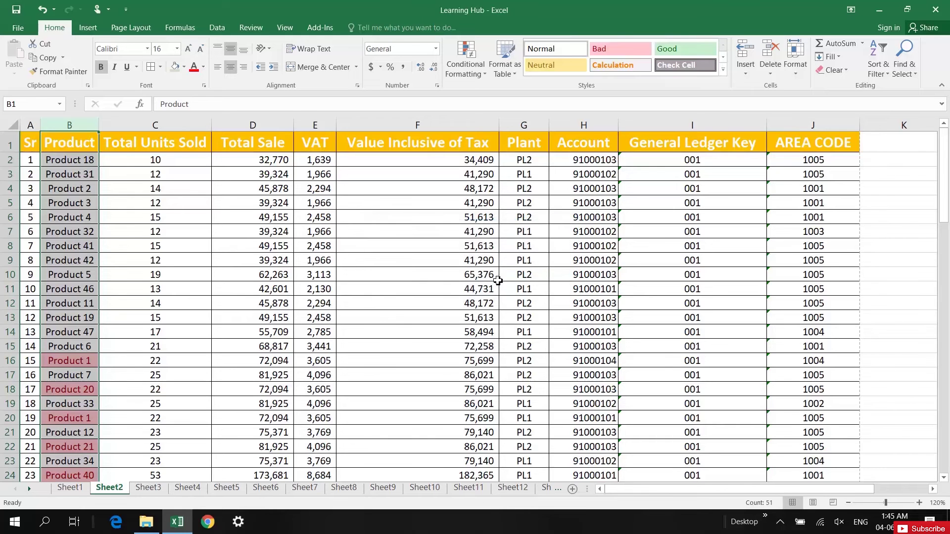
scroll(233, 319, down, 3)
click(45, 315)
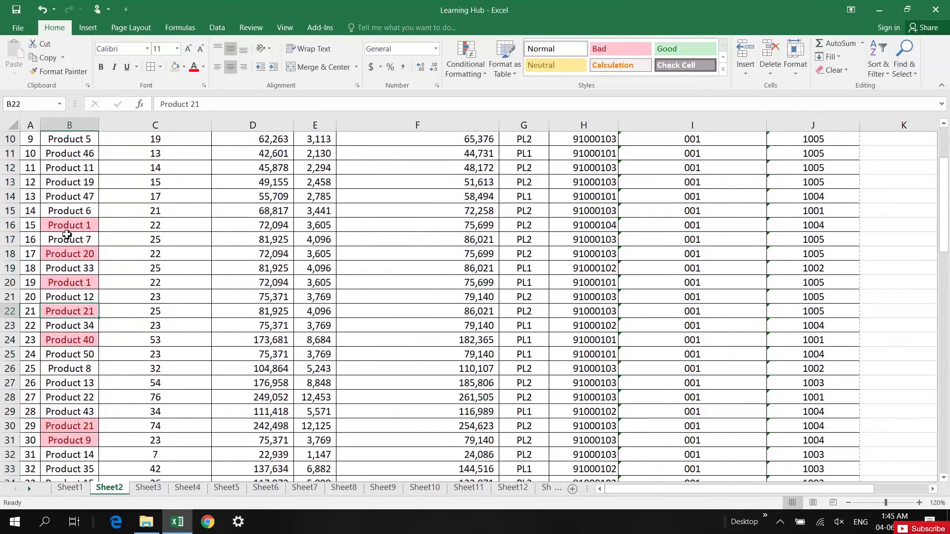
scroll(77, 306, down, 3)
scroll(74, 247, up, 2)
click(80, 186)
click(88, 241)
scroll(92, 299, down, 2)
click(79, 296)
click(92, 184)
scroll(83, 299, down, 3)
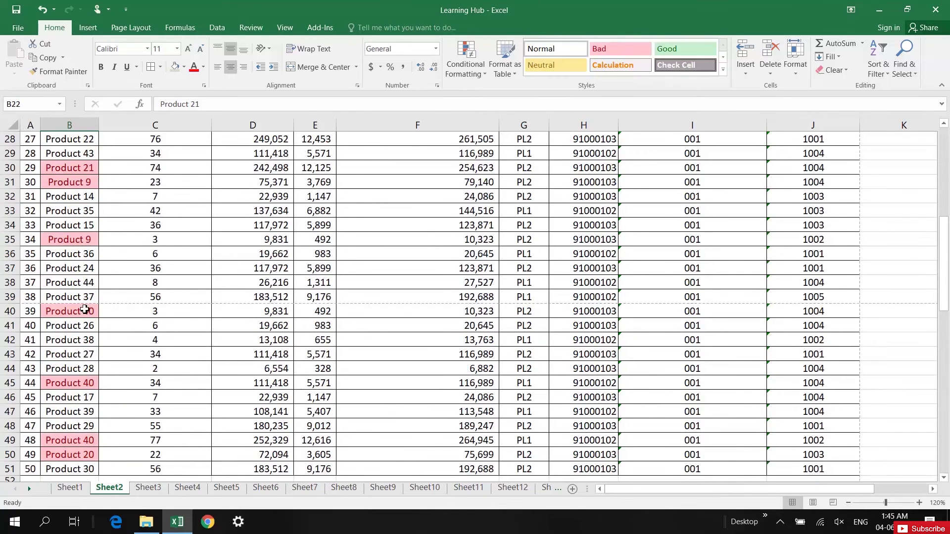
scroll(88, 438, down, 2)
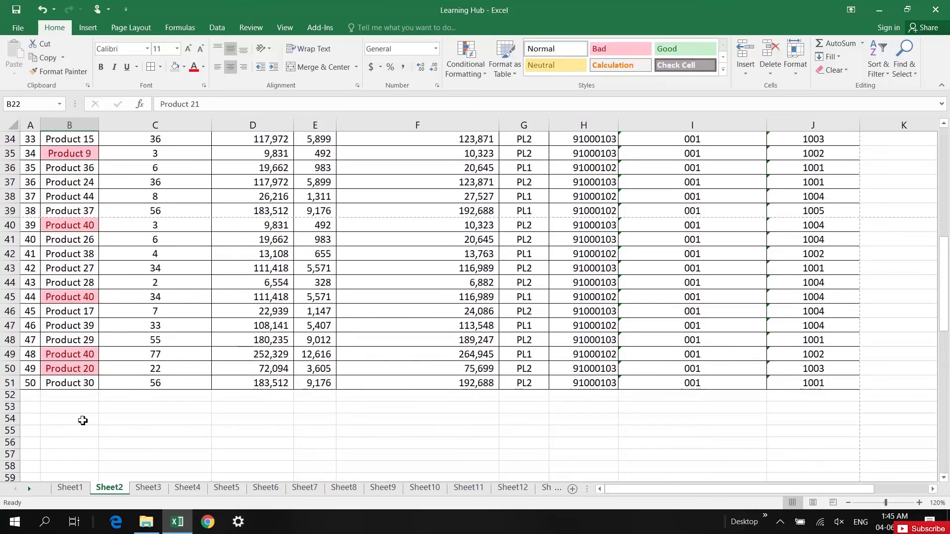
scroll(82, 334, up, 11)
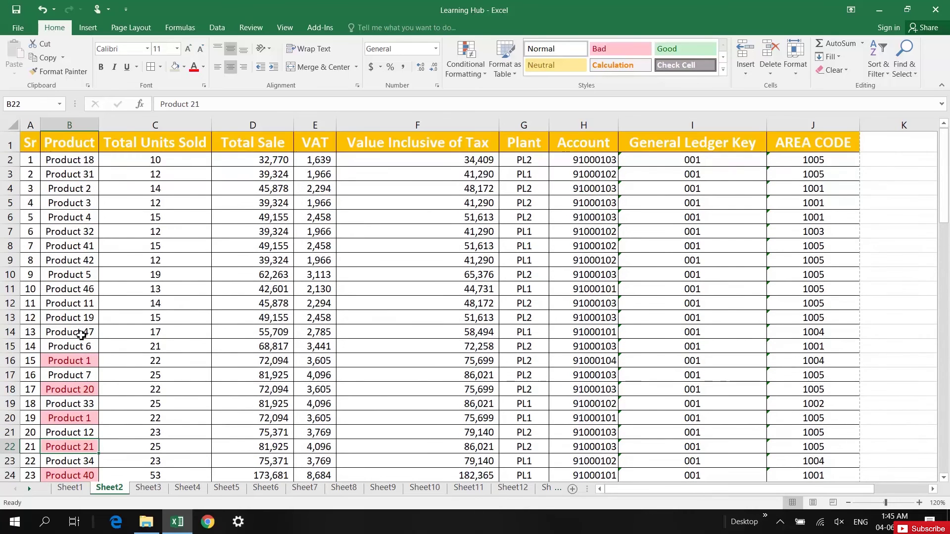
click(74, 150)
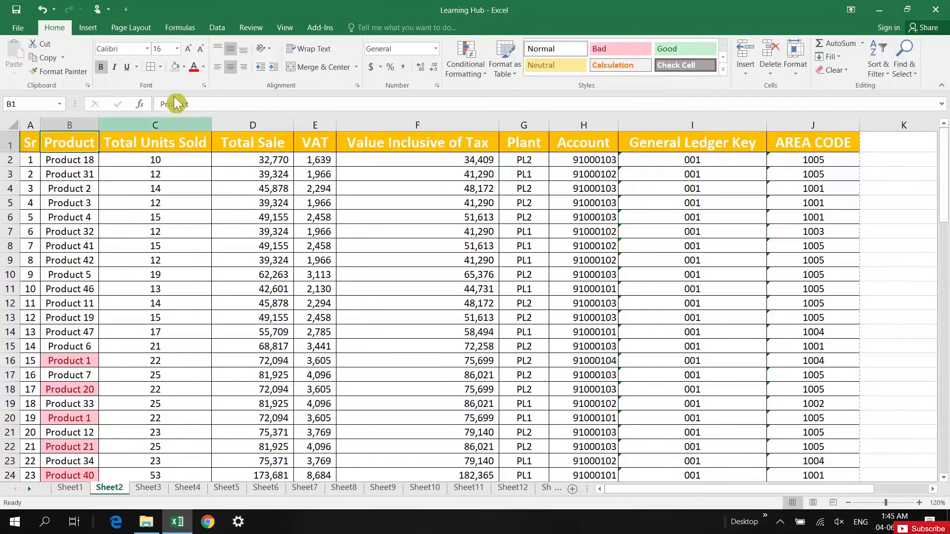
- Turn on table filters and filter the Product column by the pink cell colour
click(221, 29)
click(406, 54)
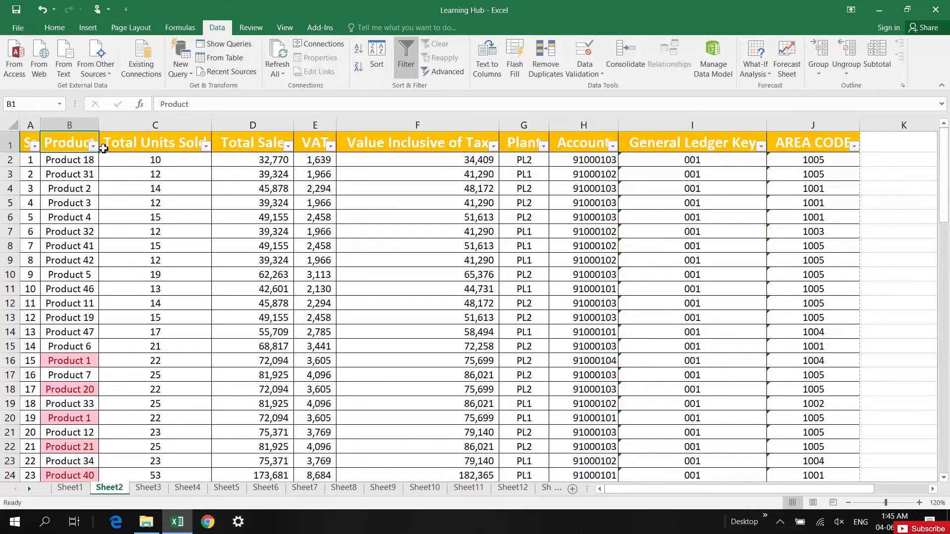
click(93, 146)
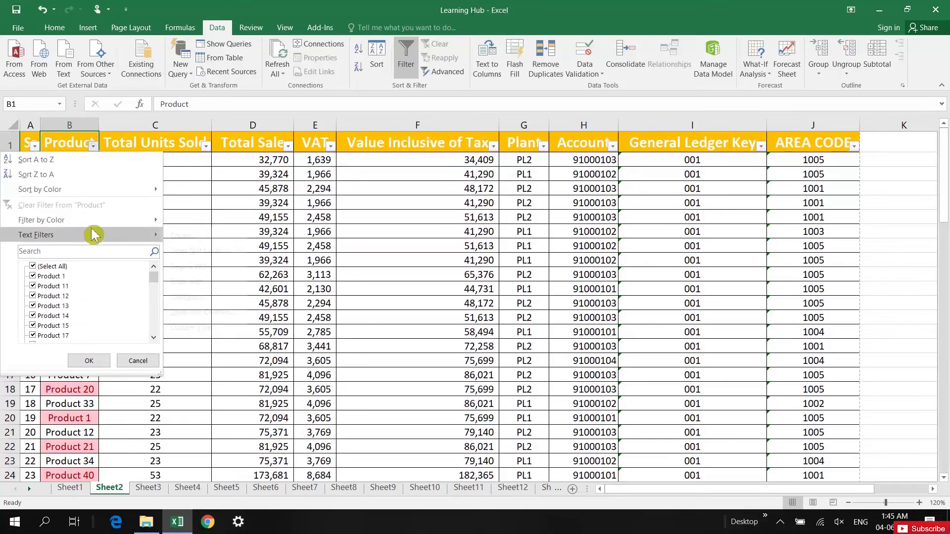
mouse_move(104, 220)
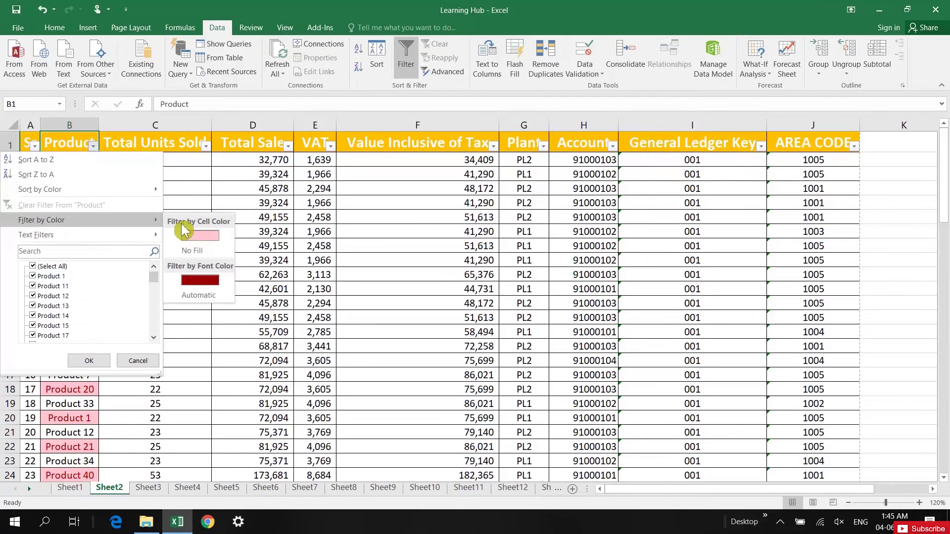
click(204, 249)
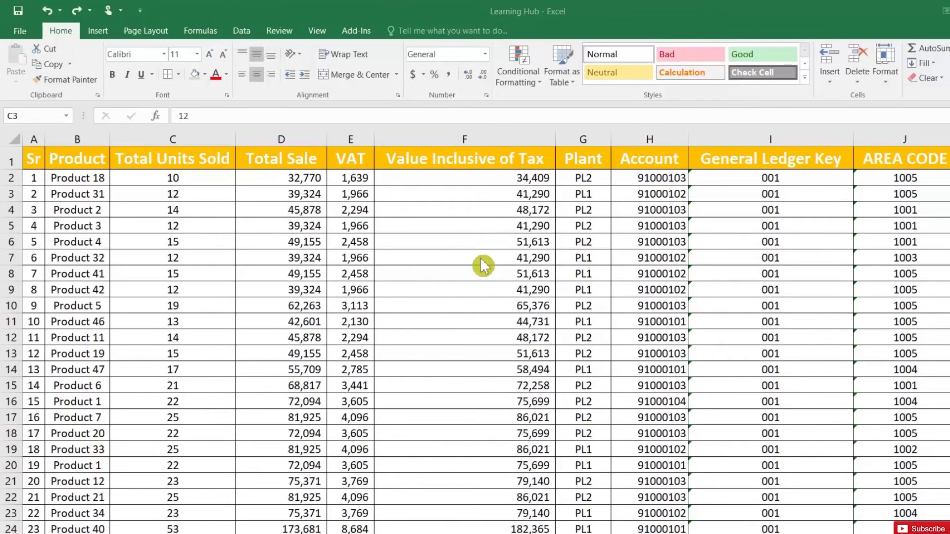
click(300, 278)
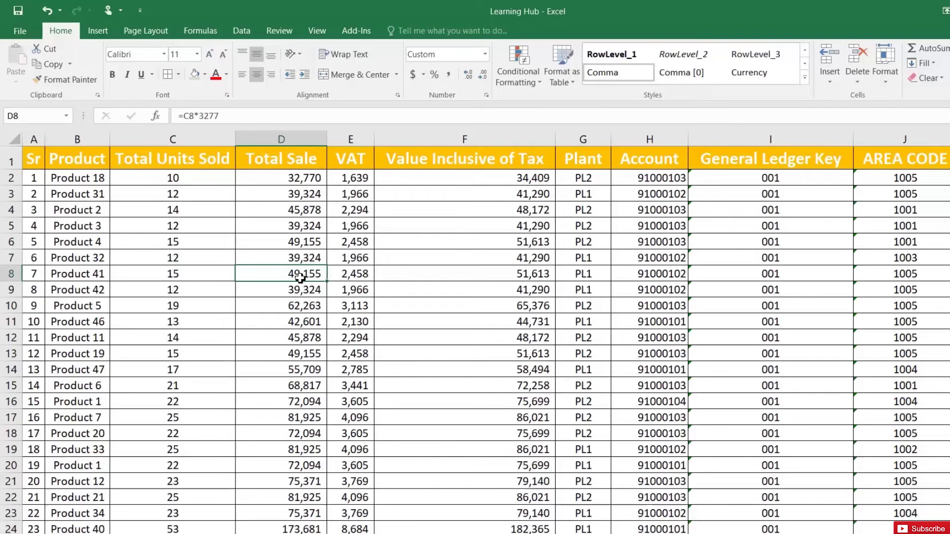
click(290, 190)
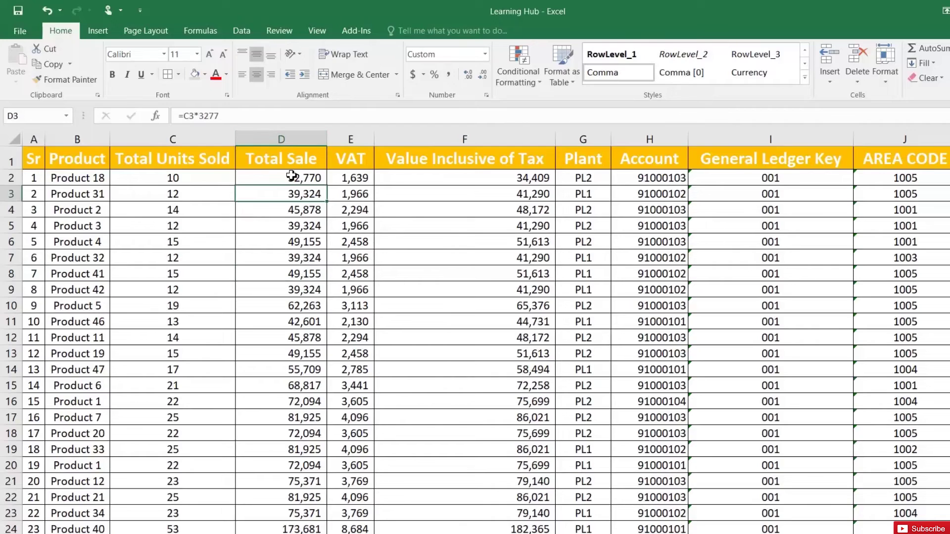
- Select Total Sale cells D2:D51 and start a new conditional formatting rule
click(296, 180)
key(ctrl+shift+Down)
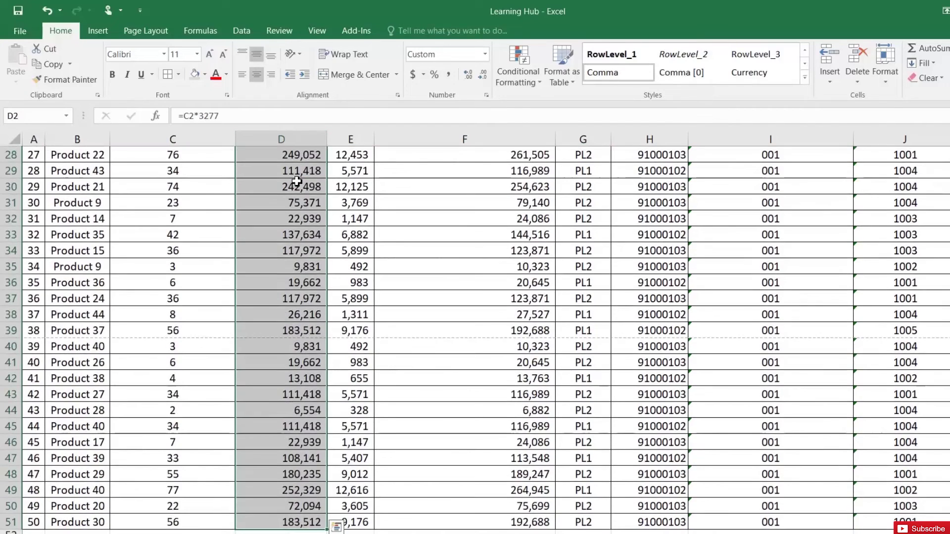
scroll(336, 181, up, 9)
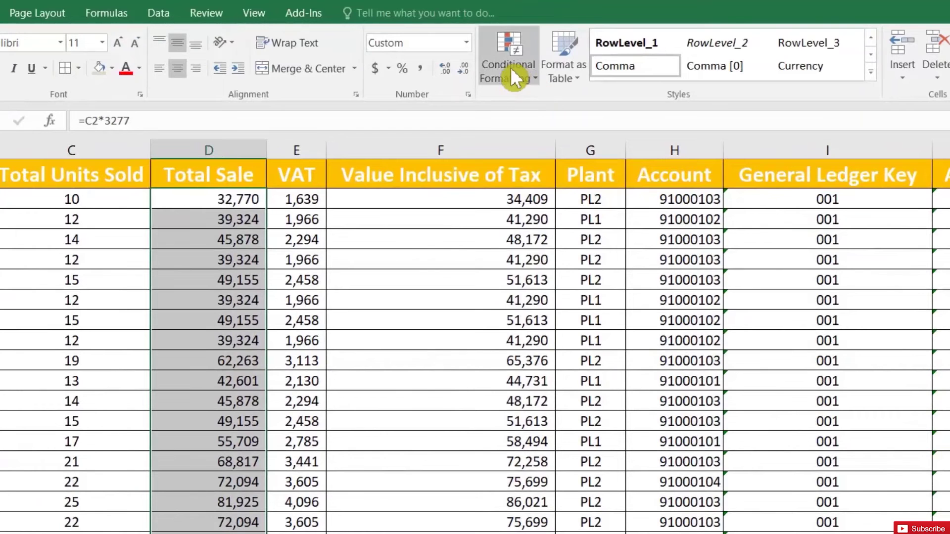
click(513, 73)
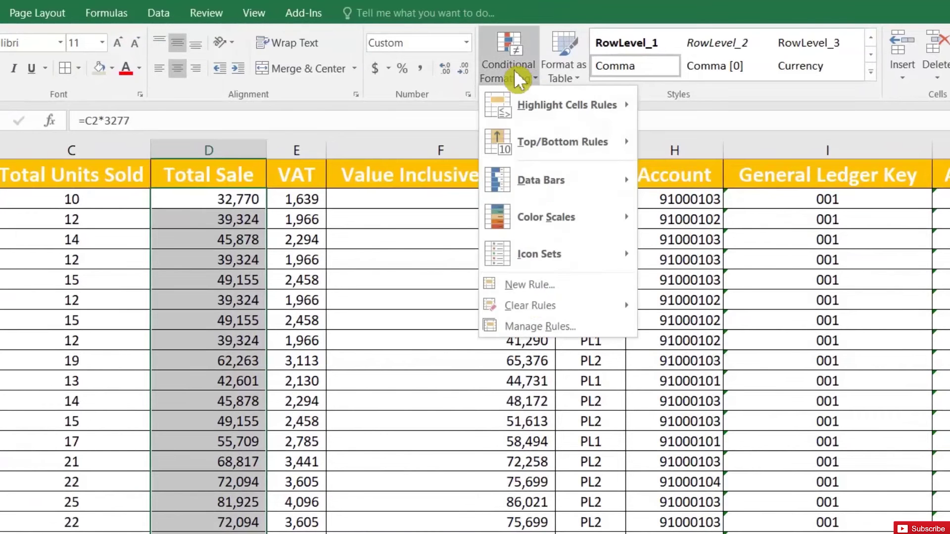
click(534, 290)
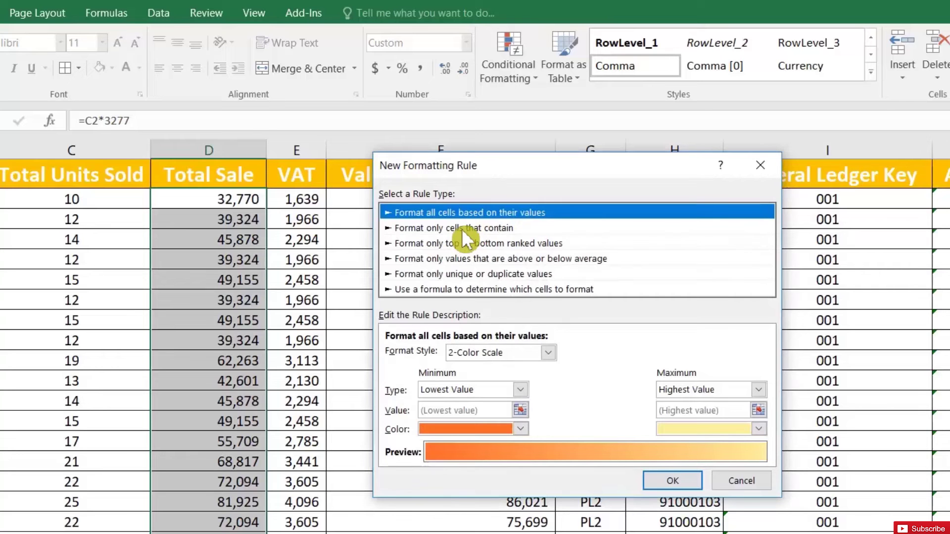
- Create a rule formatting cell values less than 30000 with red fill and bold font
click(461, 226)
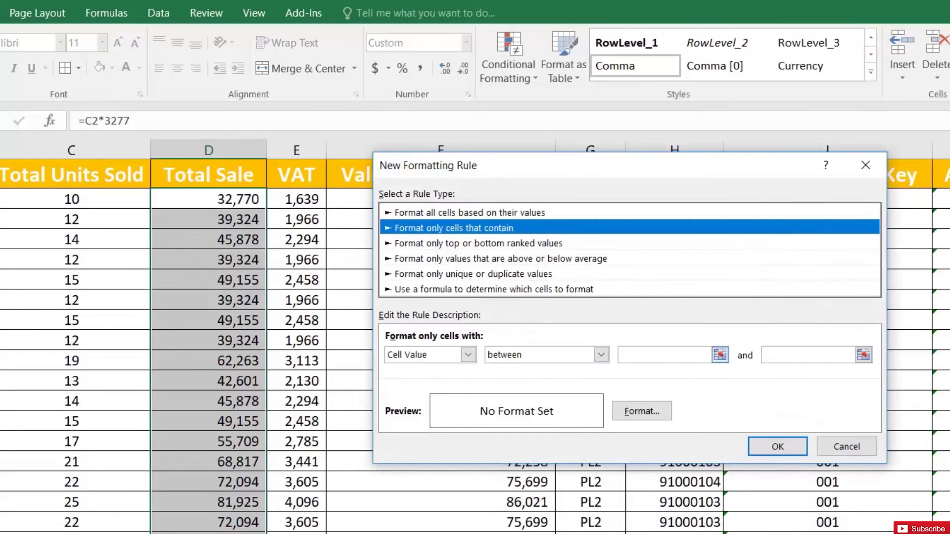
click(693, 355)
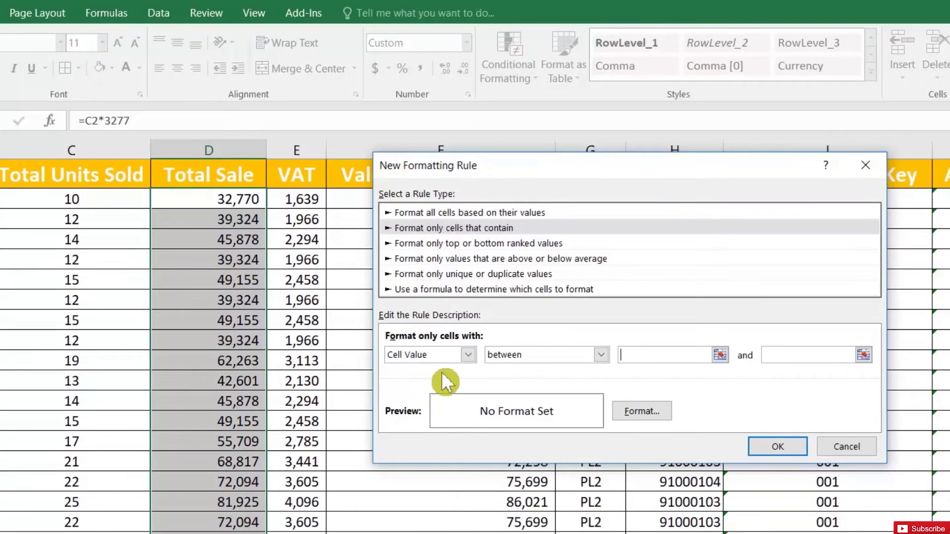
click(515, 356)
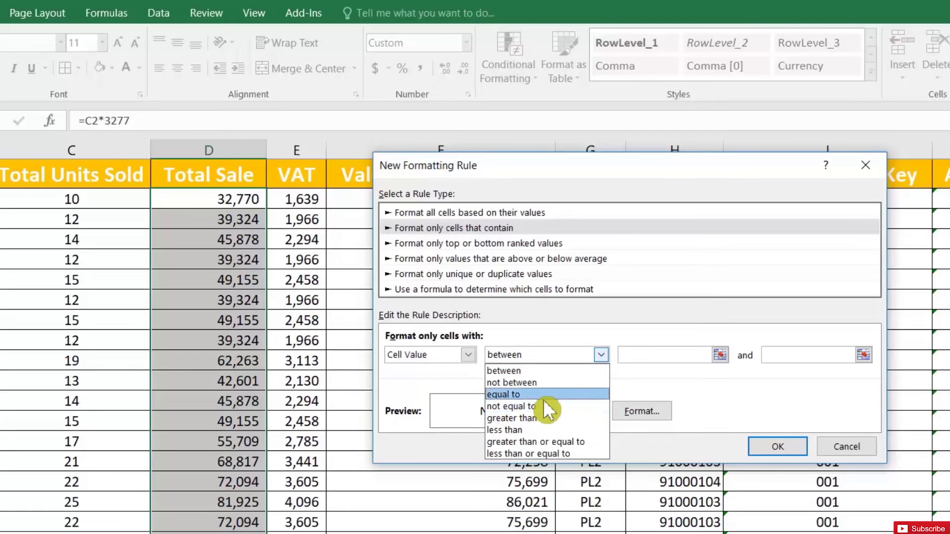
click(544, 428)
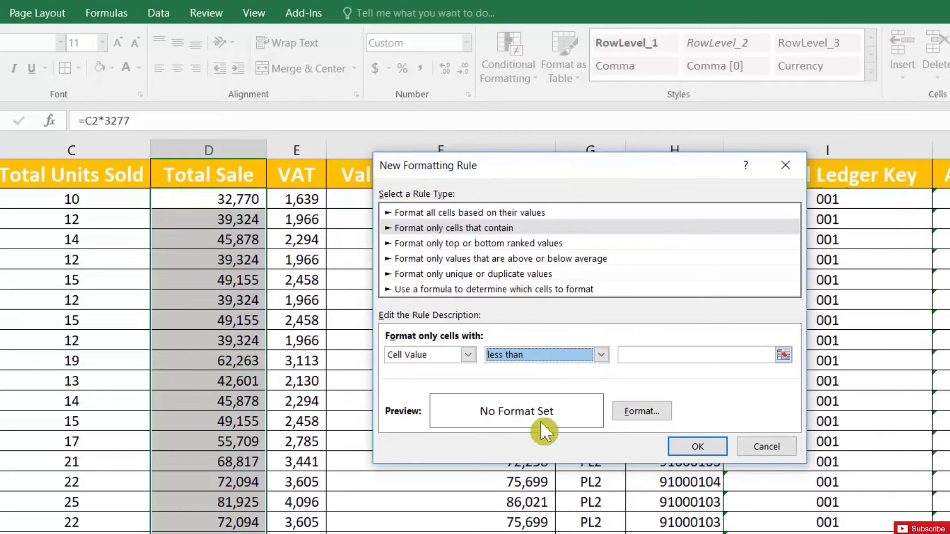
click(703, 354)
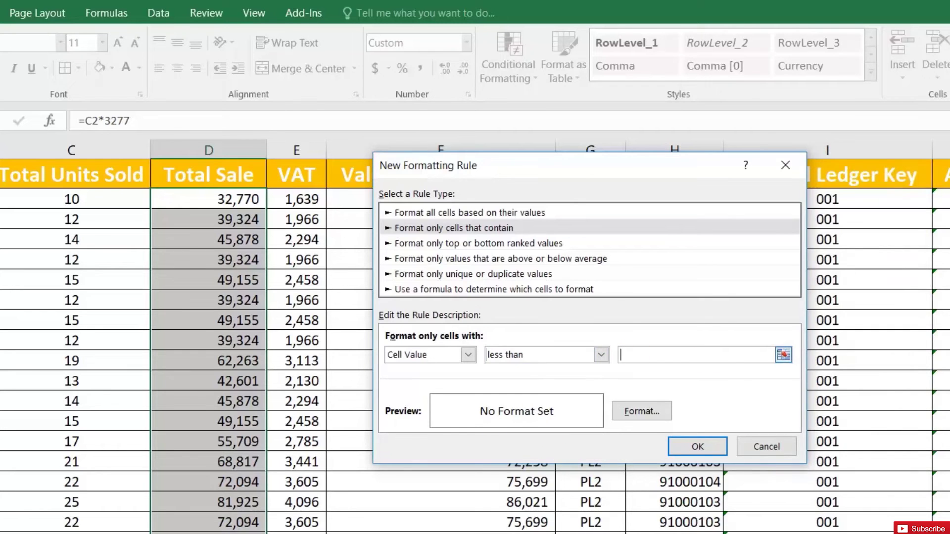
text(30000)
click(649, 410)
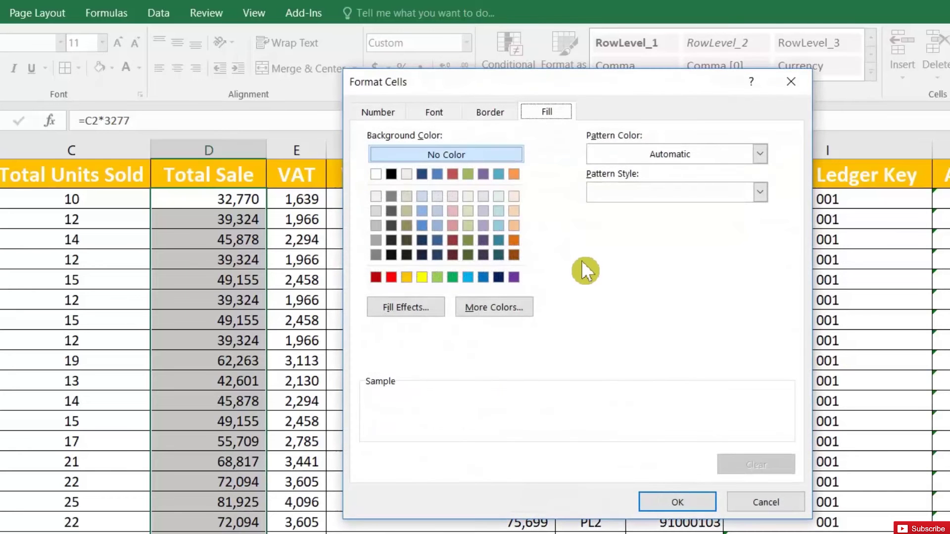
click(391, 277)
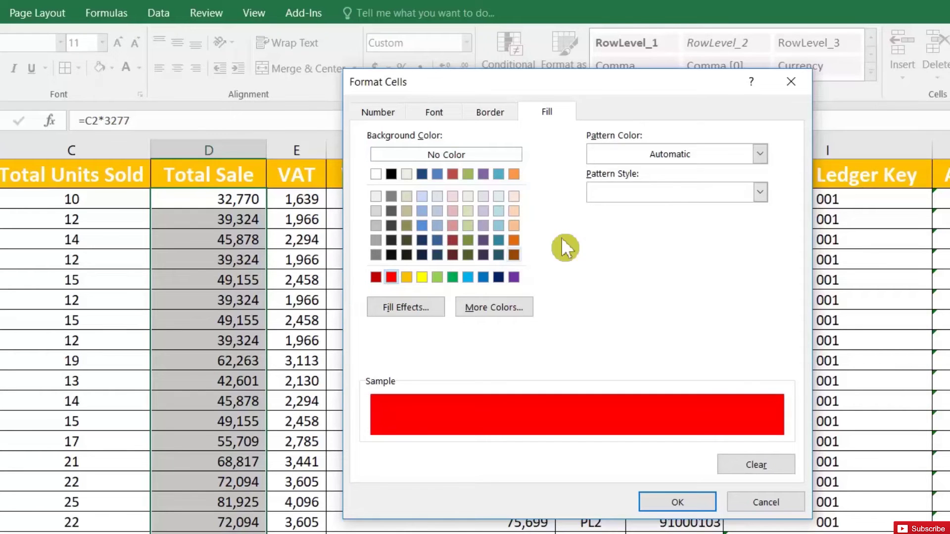
click(433, 112)
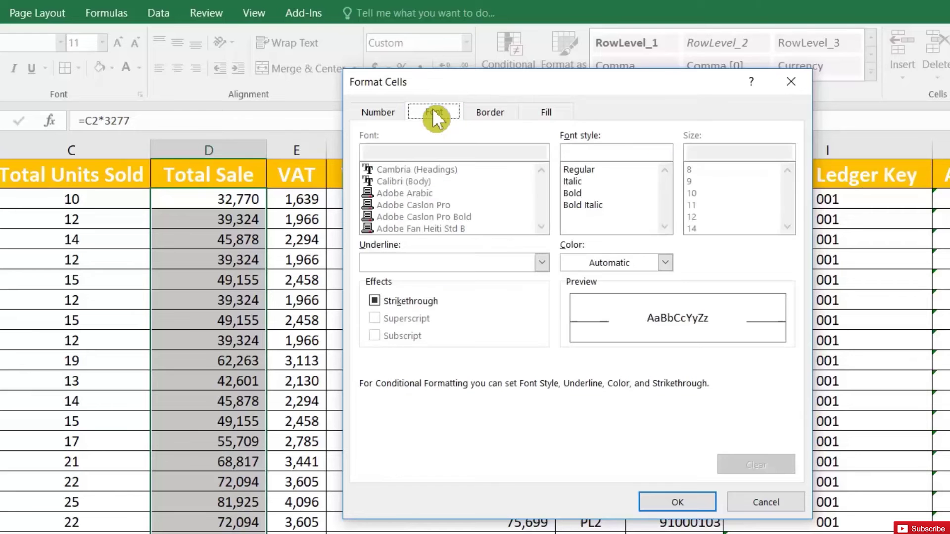
click(585, 193)
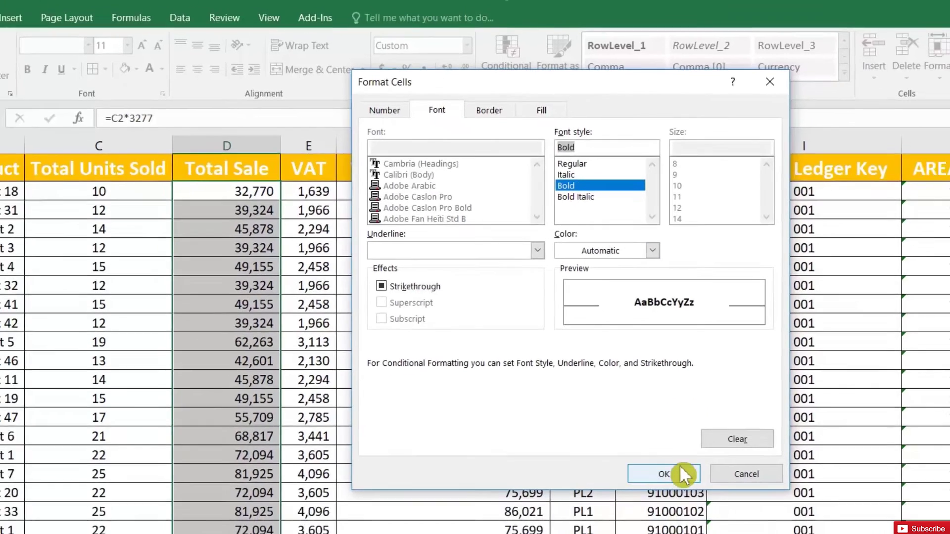
click(677, 502)
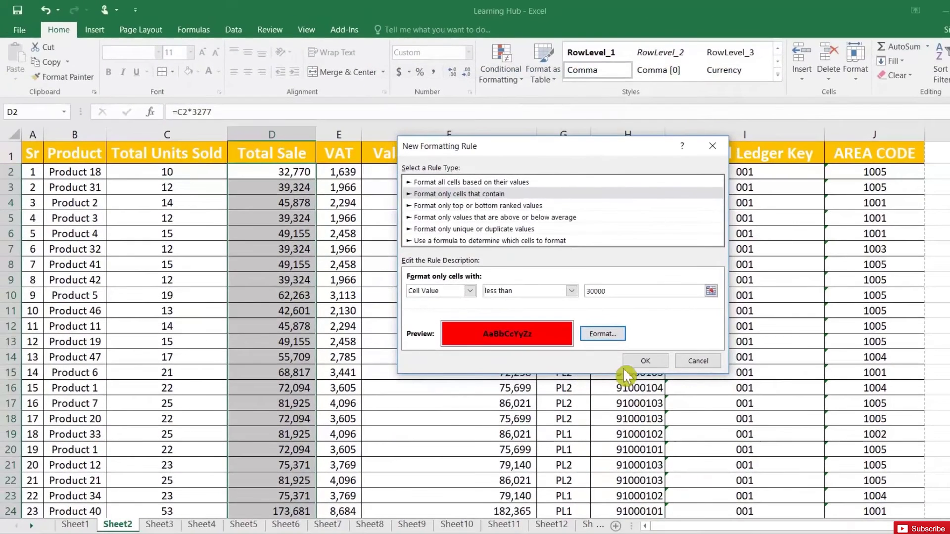
click(640, 361)
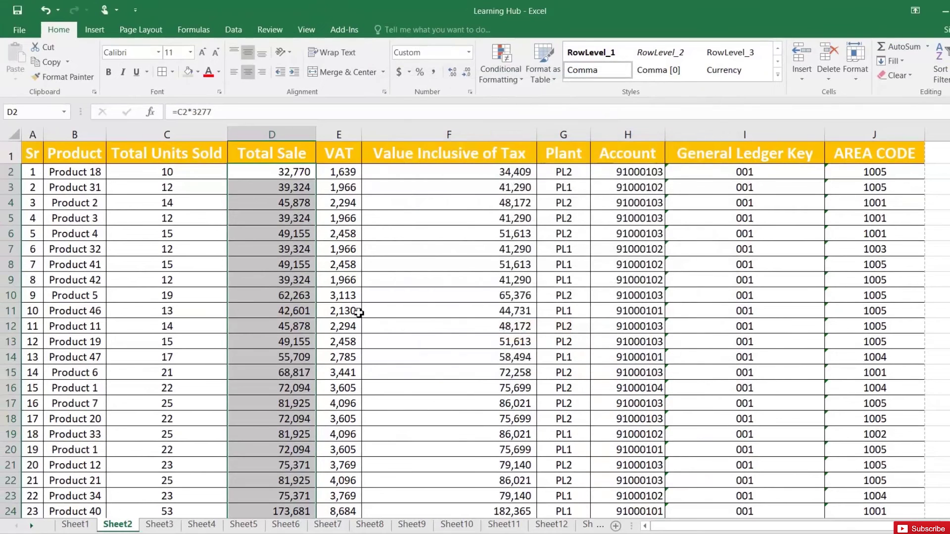
click(303, 250)
scroll(303, 250, down, 2)
scroll(303, 250, down, 5)
click(295, 306)
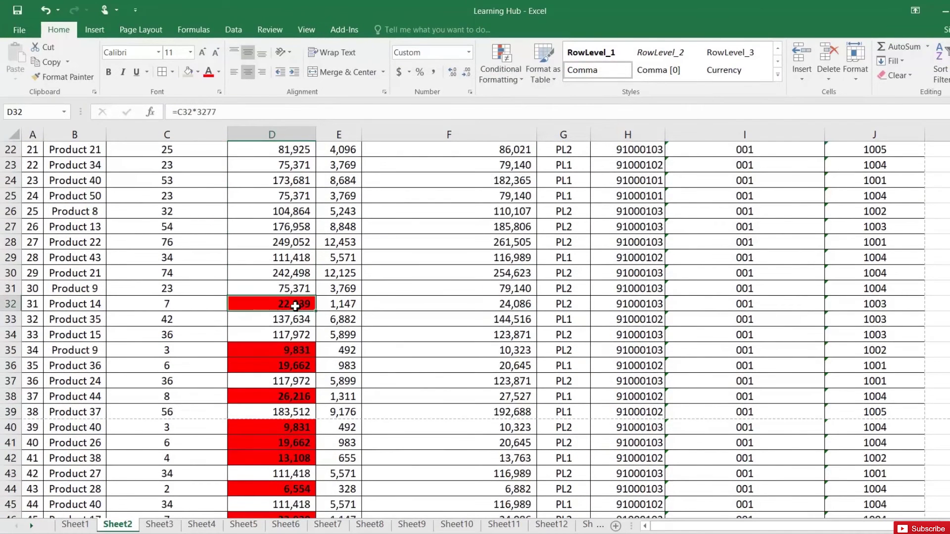
scroll(295, 307, down, 3)
click(269, 210)
click(283, 229)
click(288, 303)
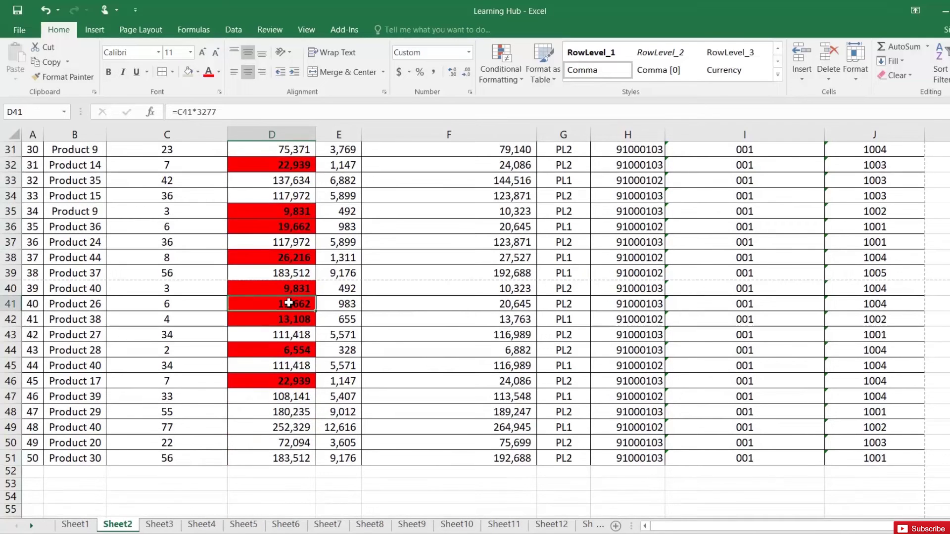
scroll(289, 302, up, 4)
scroll(289, 303, up, 6)
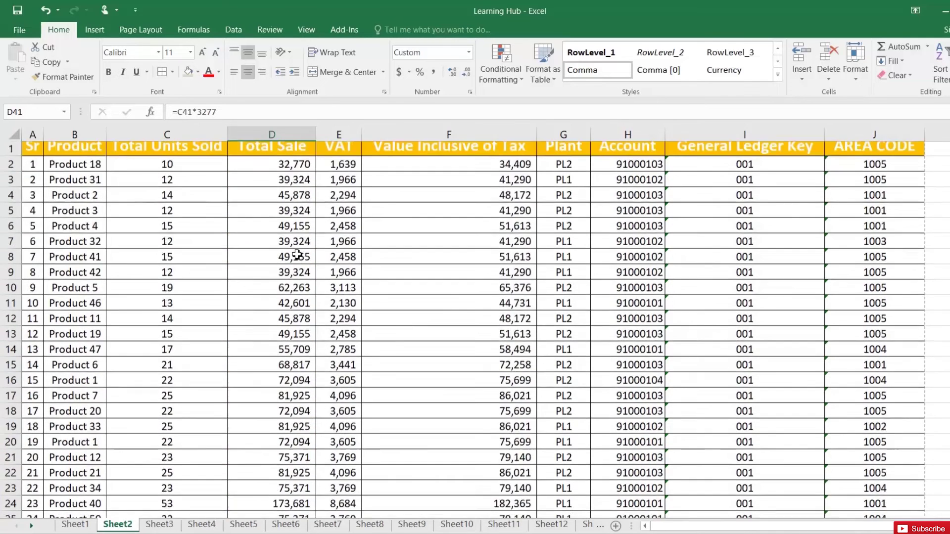
click(291, 156)
click(233, 29)
click(436, 64)
click(310, 157)
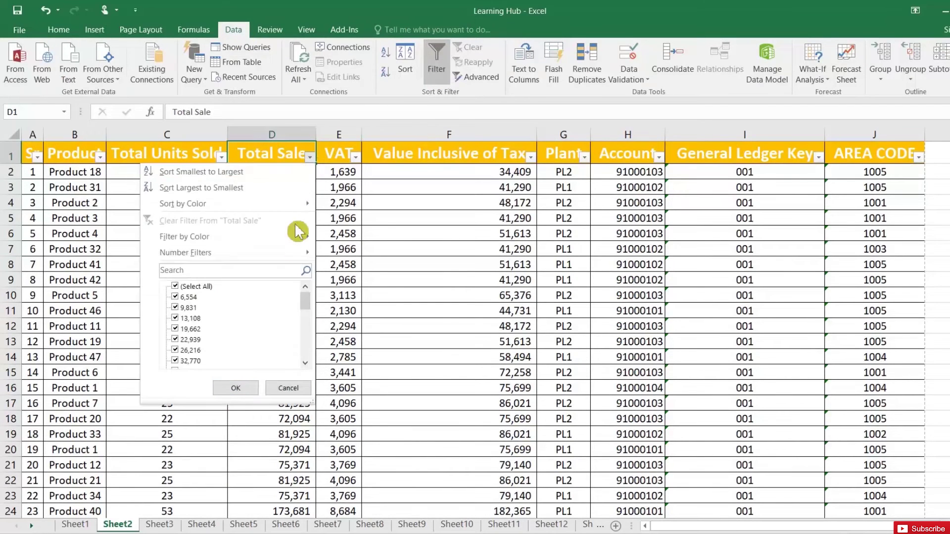
mouse_move(313, 241)
click(346, 254)
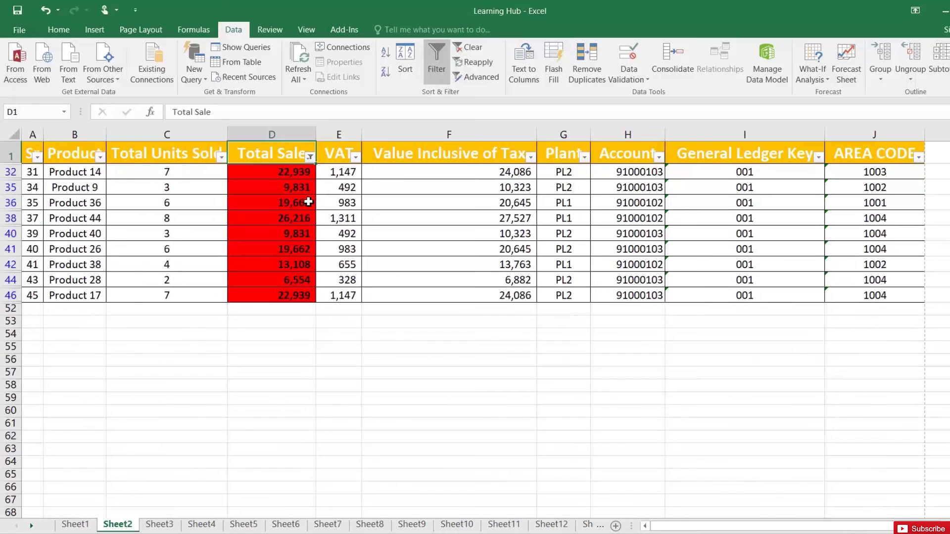
click(436, 77)
key(Left)
key(Left)
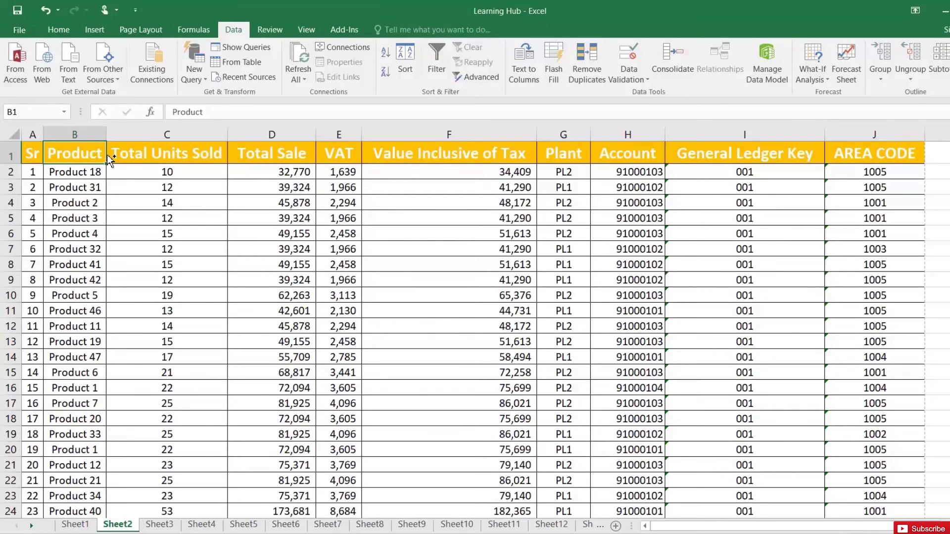
- Select the Product column down to row 51 and start a new conditional formatting rule
key(ctrl+shift+Down)
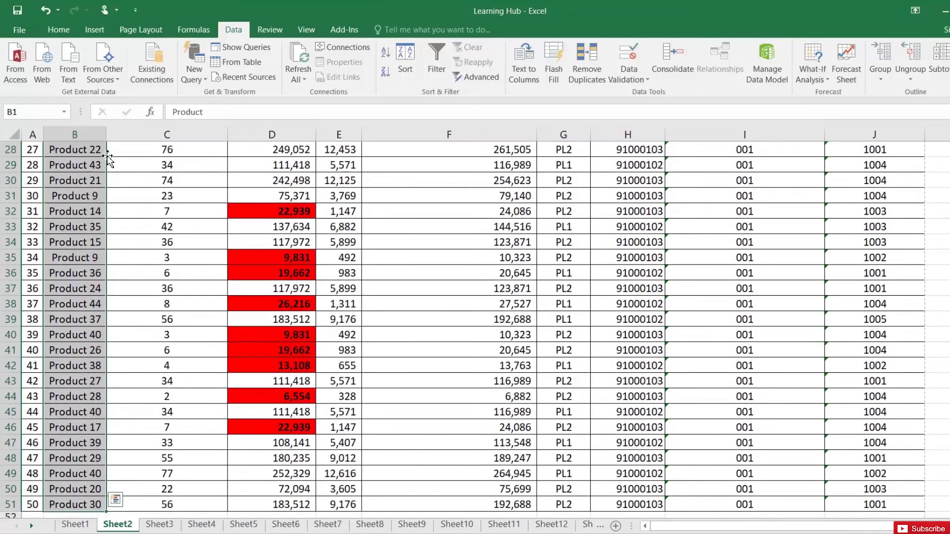
scroll(107, 157, up, 4)
click(69, 32)
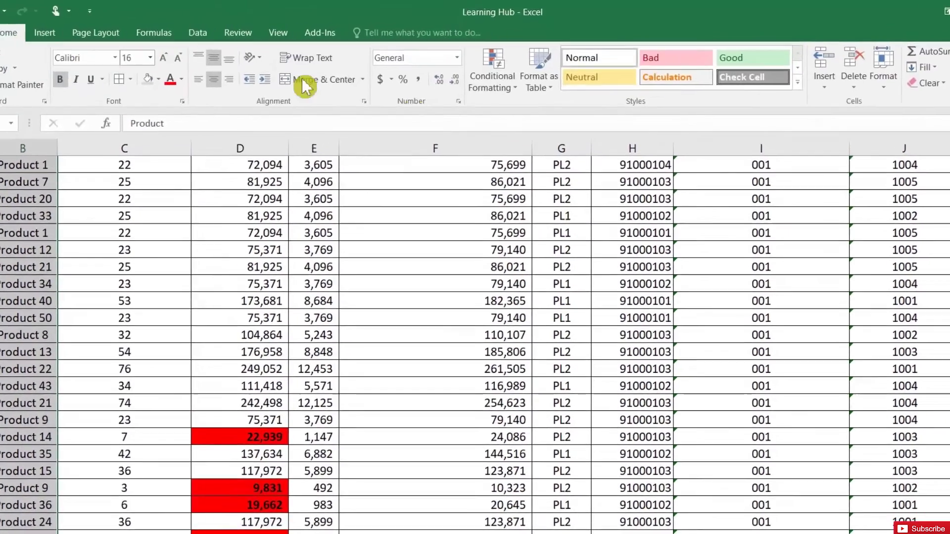
click(494, 77)
click(501, 259)
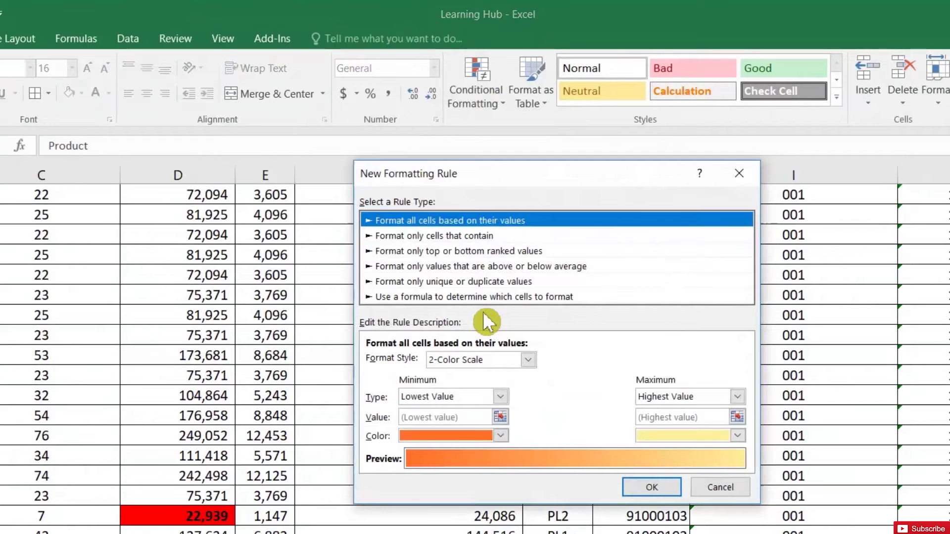
- Set the rule to match cells containing the specific text 22
click(452, 236)
click(448, 363)
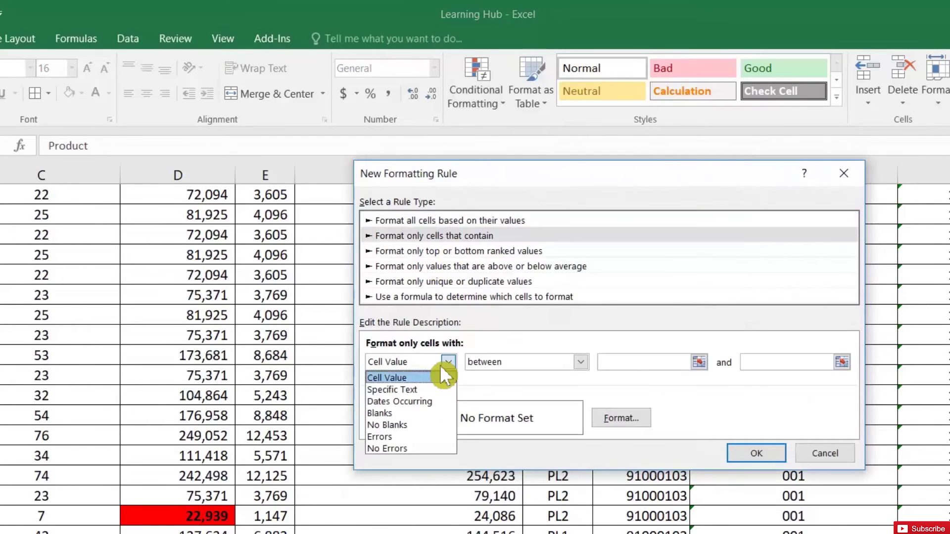
click(434, 389)
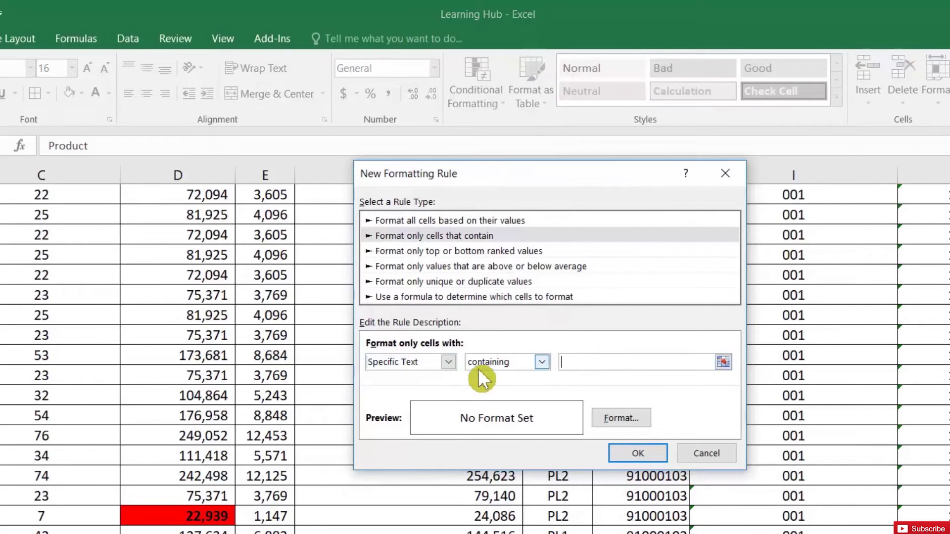
click(431, 361)
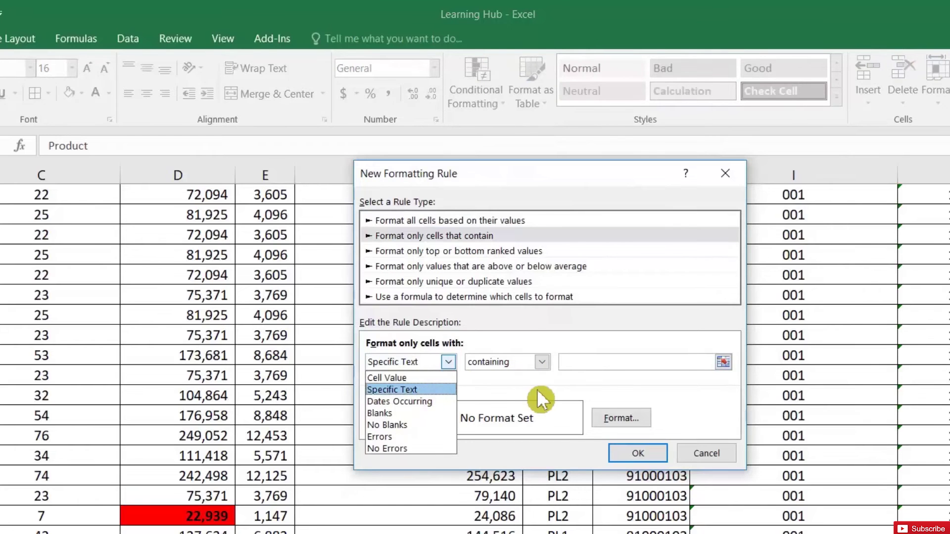
click(574, 366)
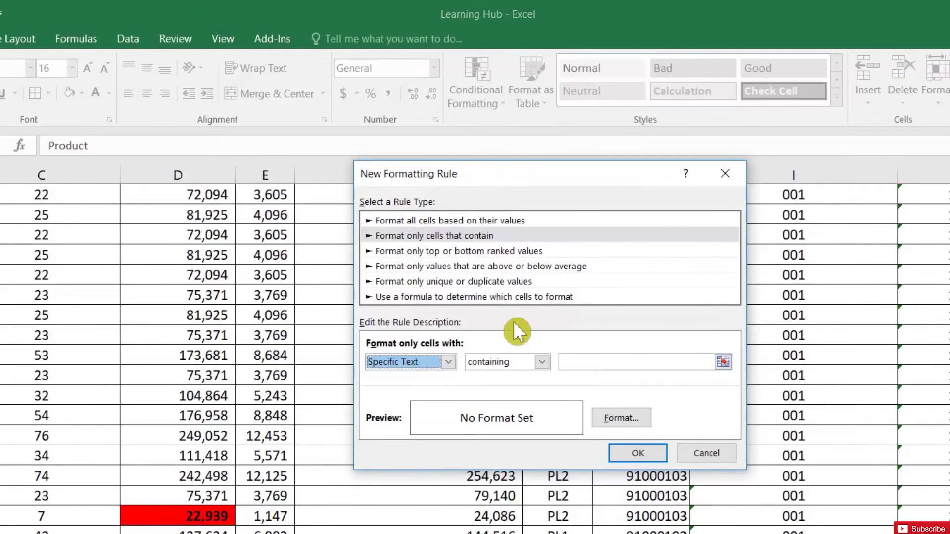
click(603, 362)
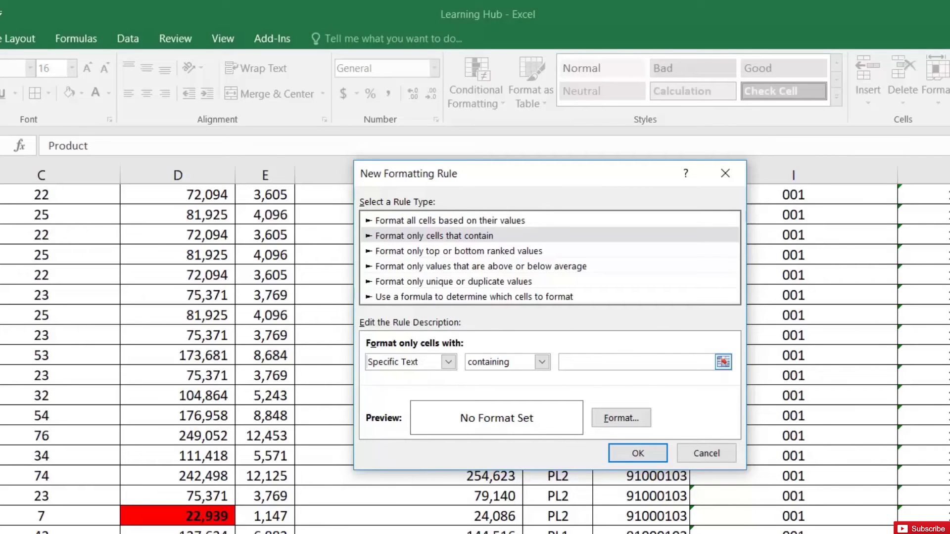
text(22)
- Give matching cells a green fill and apply the rule
click(612, 417)
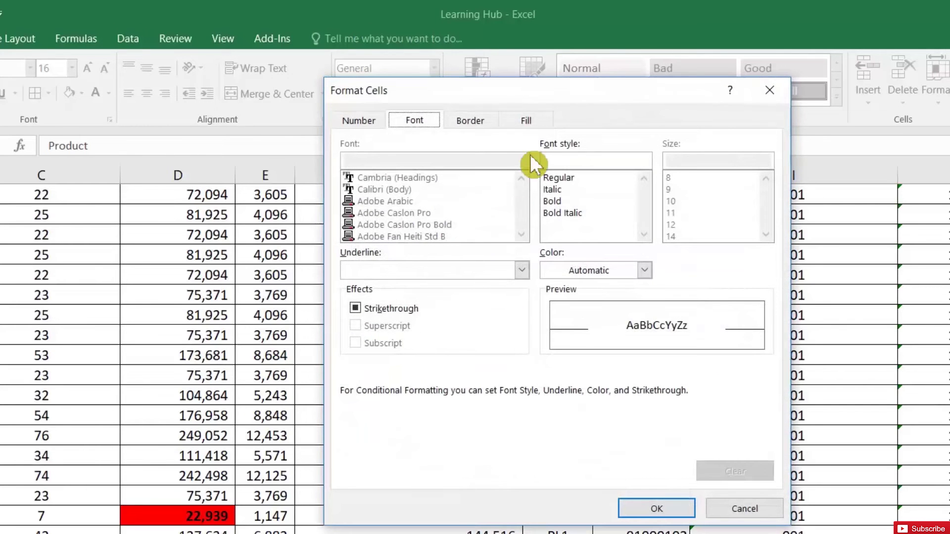
click(527, 124)
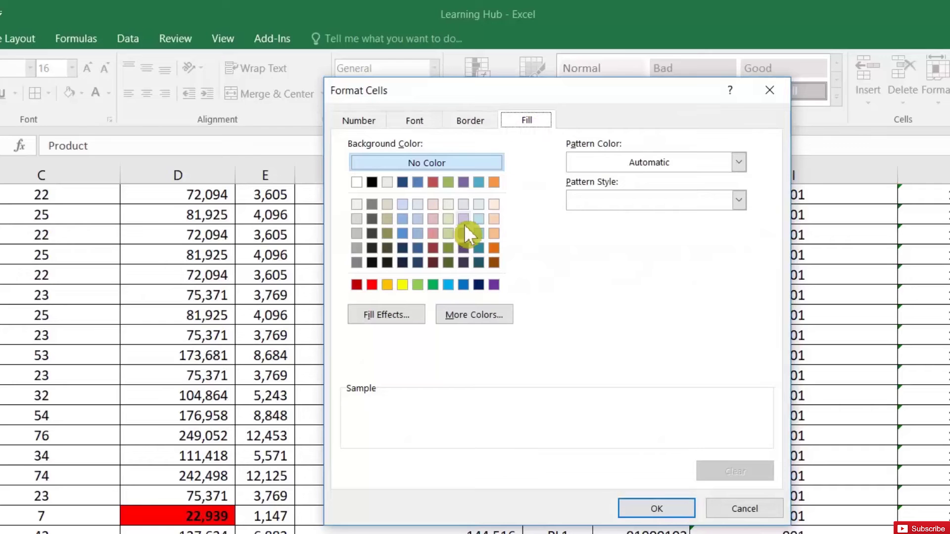
click(437, 284)
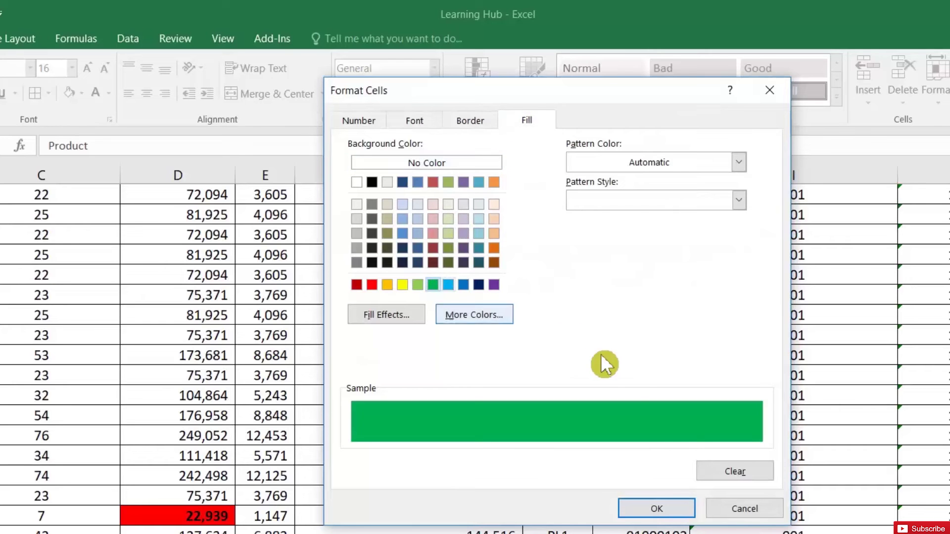
click(656, 507)
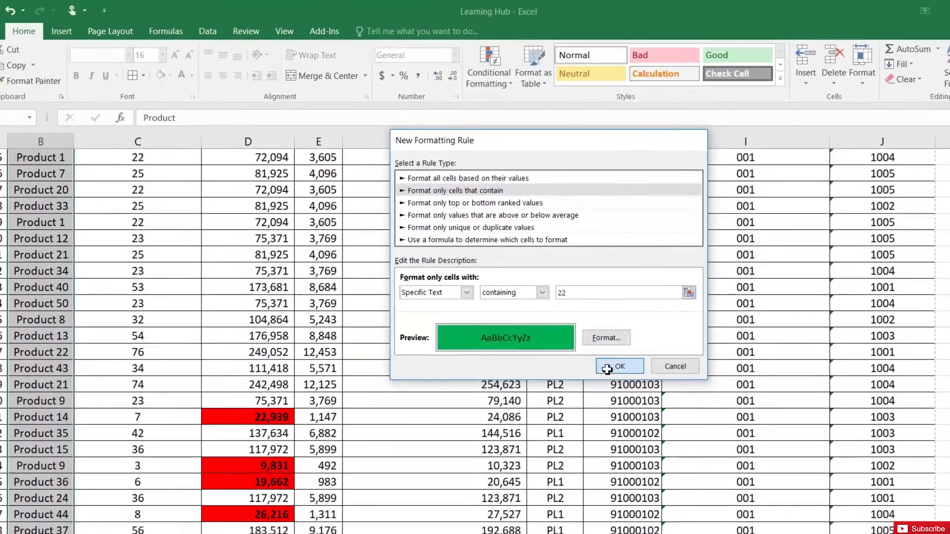
click(638, 453)
scroll(100, 370, down, 6)
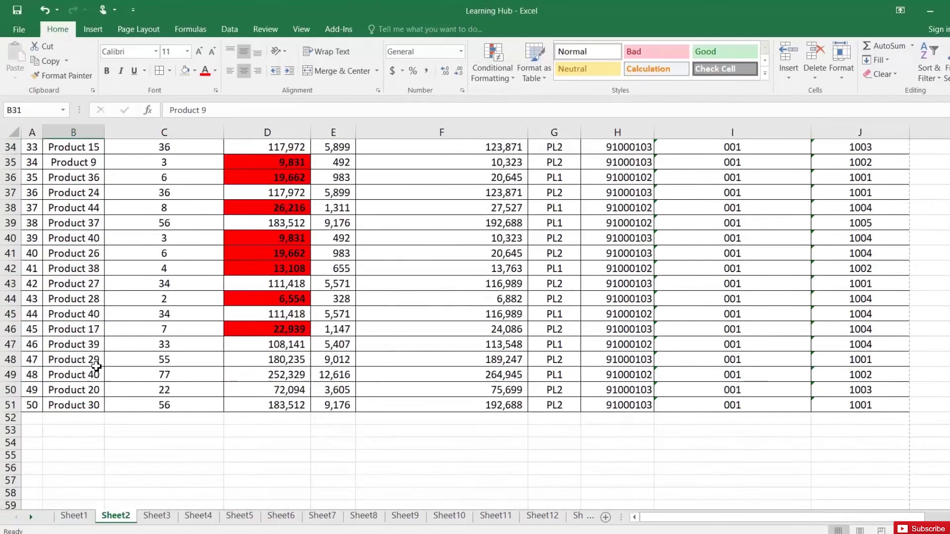
- Select the green-highlighted Product 22 cell to check the new rule
scroll(100, 369, up, 11)
scroll(102, 369, down, 4)
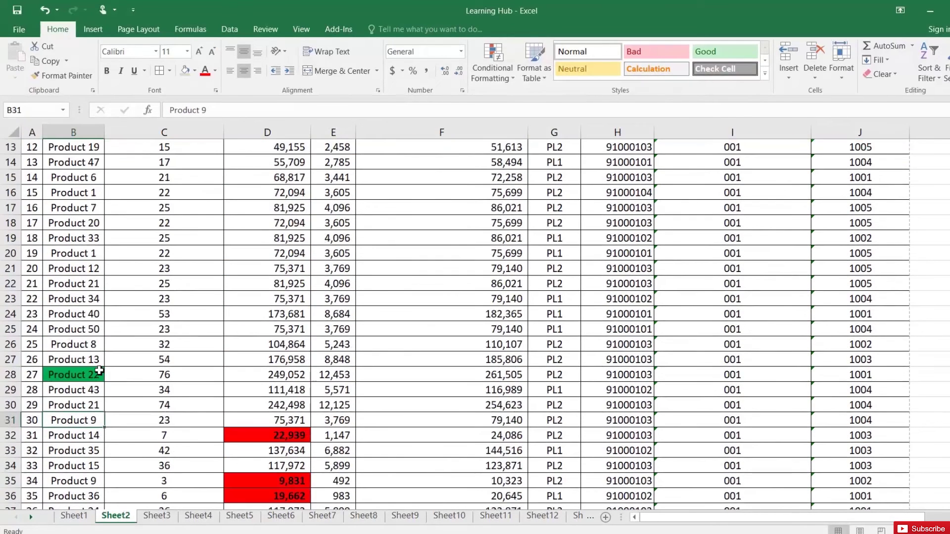
click(88, 376)
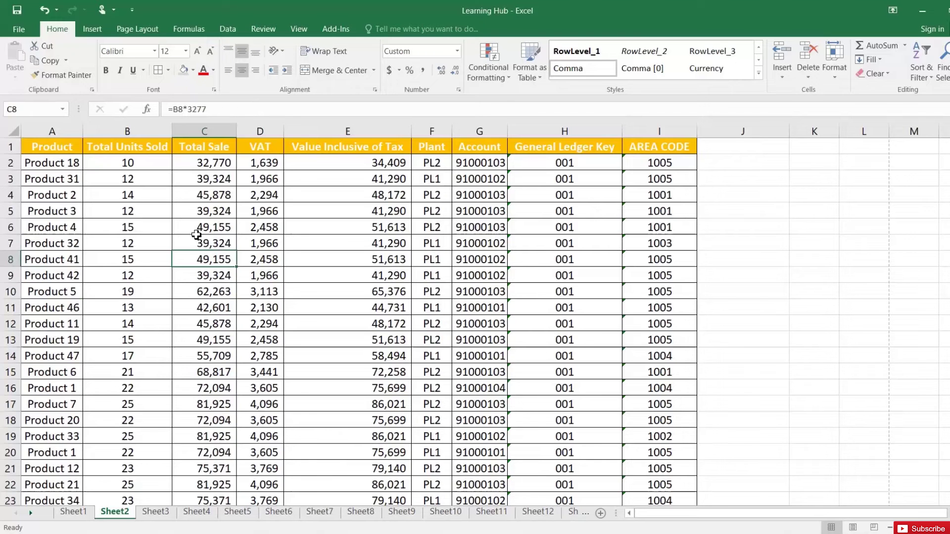
- Select the product table from header cell A1 and scroll through its data
click(53, 148)
drag(53, 148, 612, 424)
scroll(612, 424, down, 7)
scroll(612, 424, down, 7)
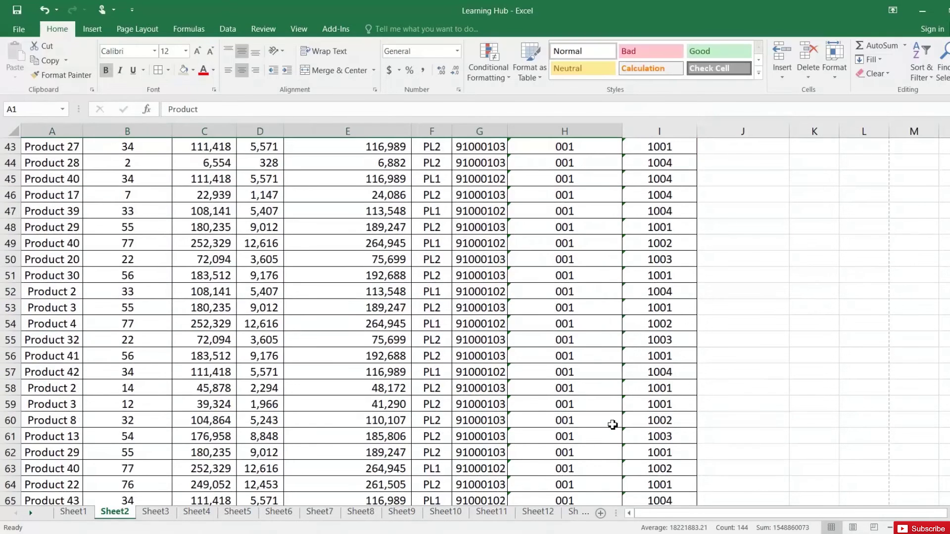
scroll(612, 424, down, 5)
scroll(612, 425, up, 16)
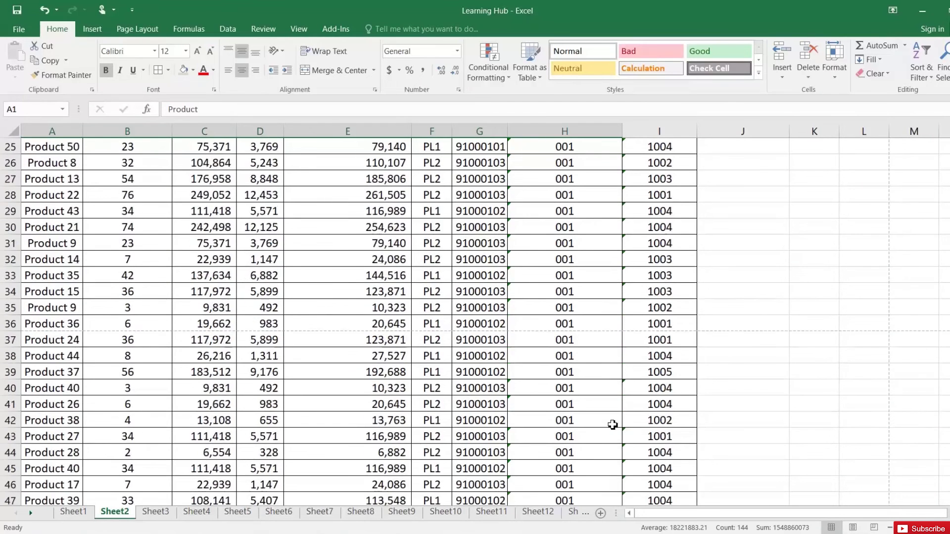
click(346, 275)
scroll(342, 272, up, 3)
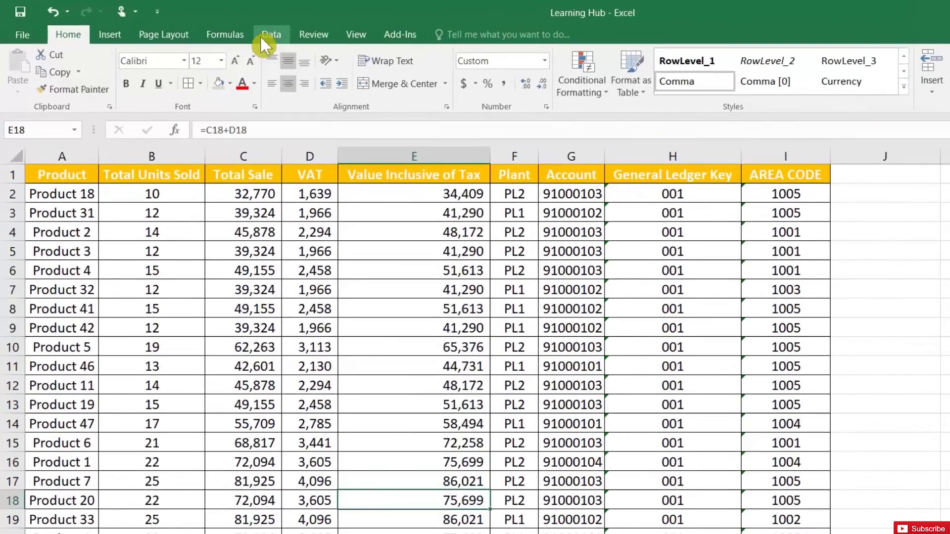
- Remove rows duplicated across all columns with headers, deleting 13 and keeping 56 unique rows
click(272, 34)
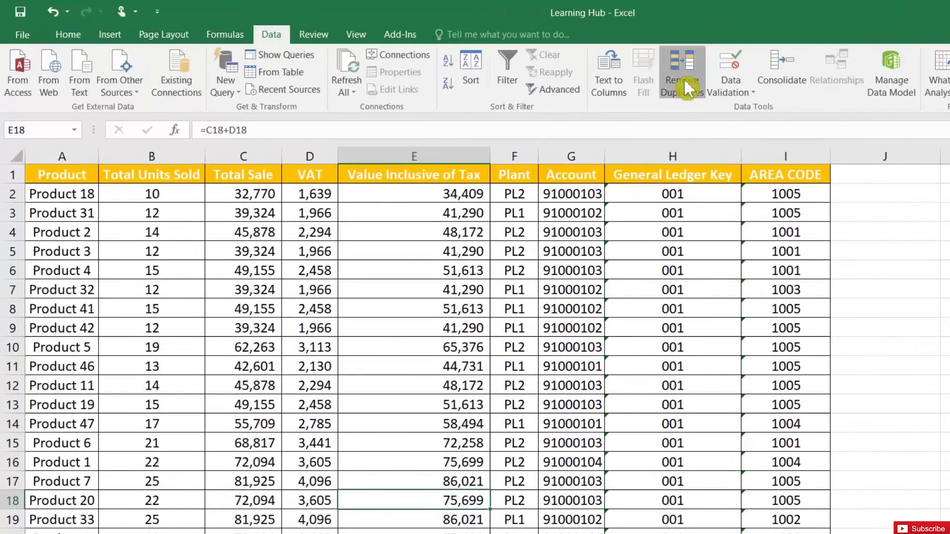
click(683, 80)
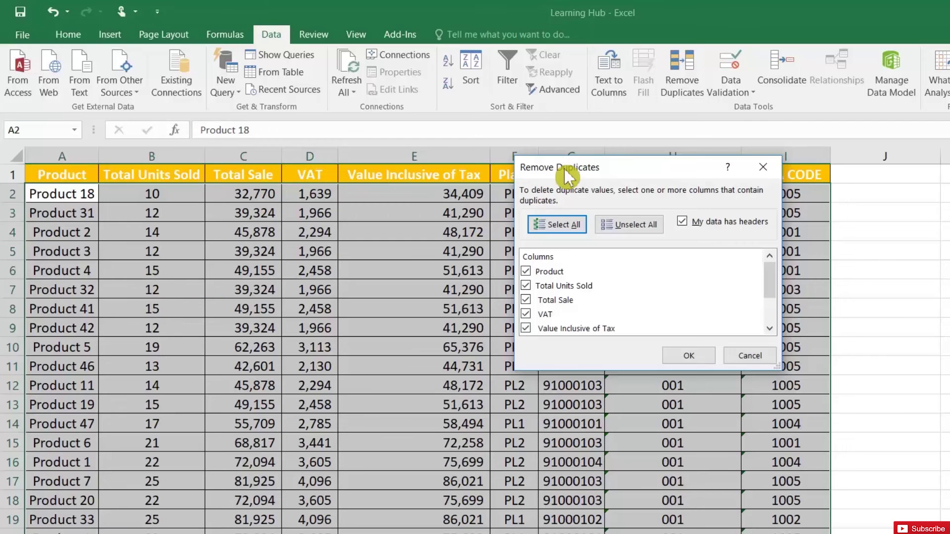
drag(565, 168, 501, 325)
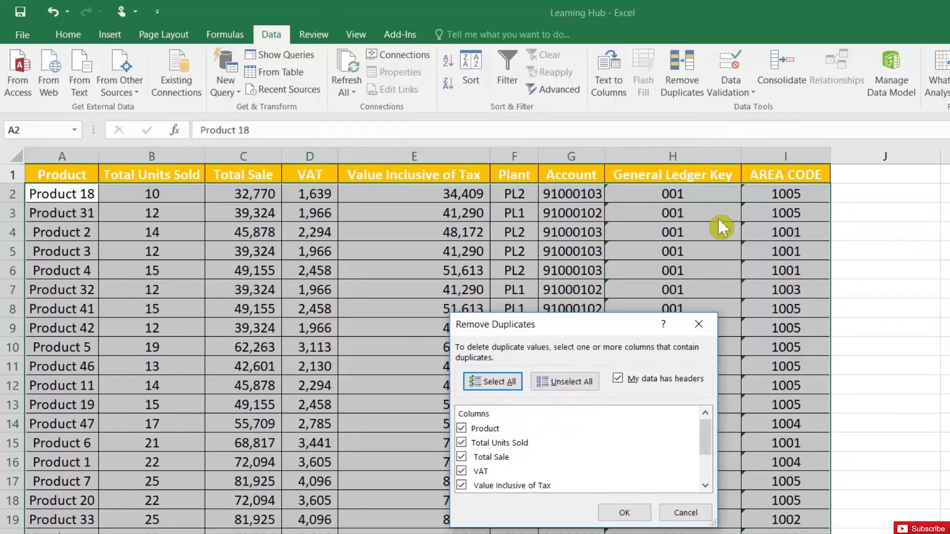
click(624, 512)
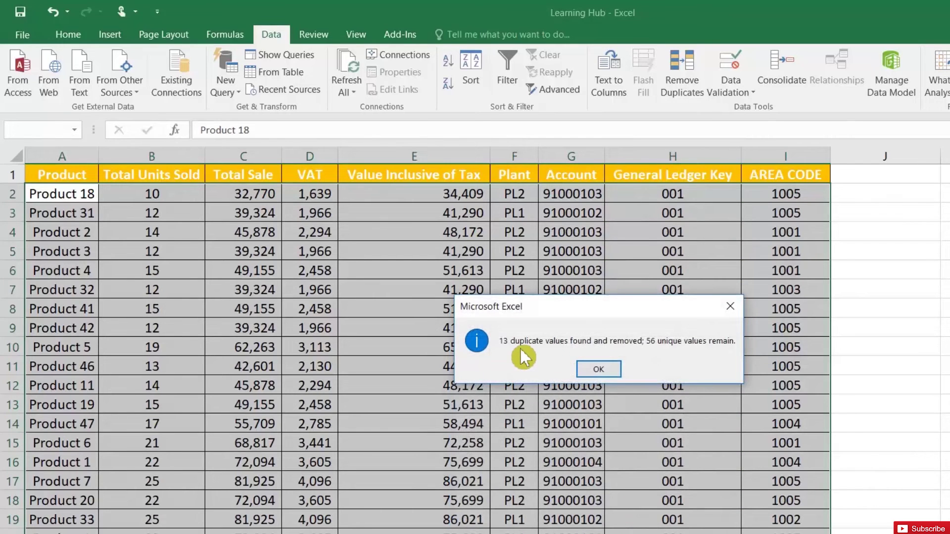
click(598, 369)
- Scroll through the cleaned product table and return to header cell A1
scroll(608, 370, down, 14)
scroll(607, 370, down, 1)
drag(74, 378, 73, 198)
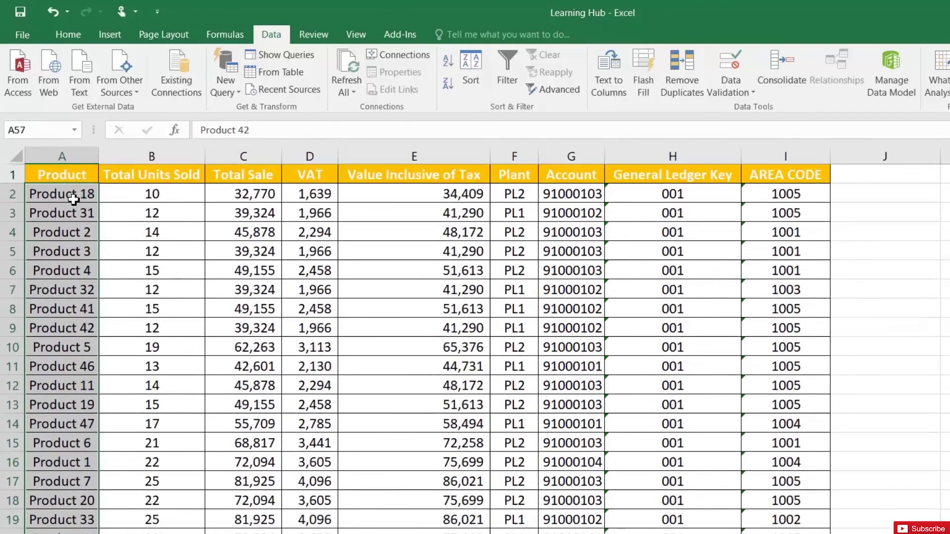
click(73, 197)
click(73, 176)
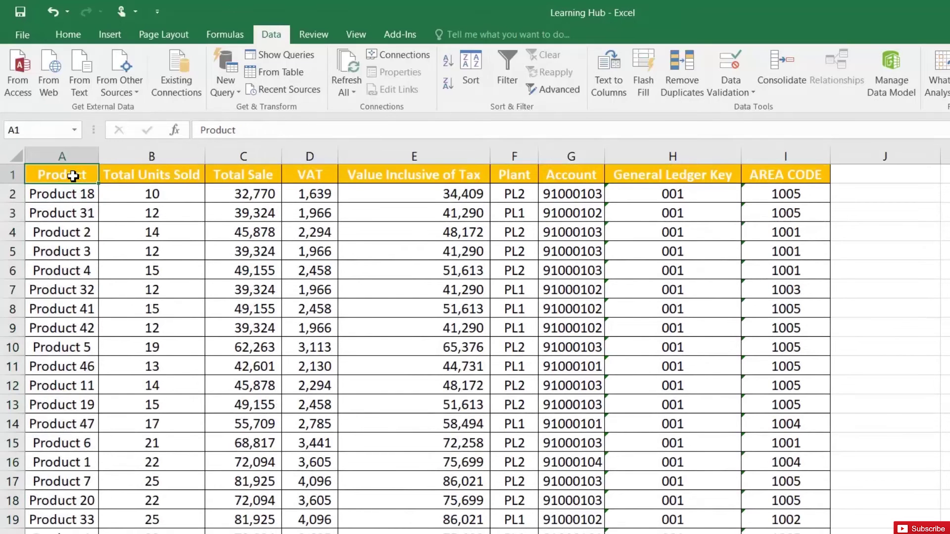
- Sort the product table A to Z by name and highlight the paired Product 1 and Product 2 entries
click(448, 60)
drag(74, 195, 81, 218)
click(85, 233)
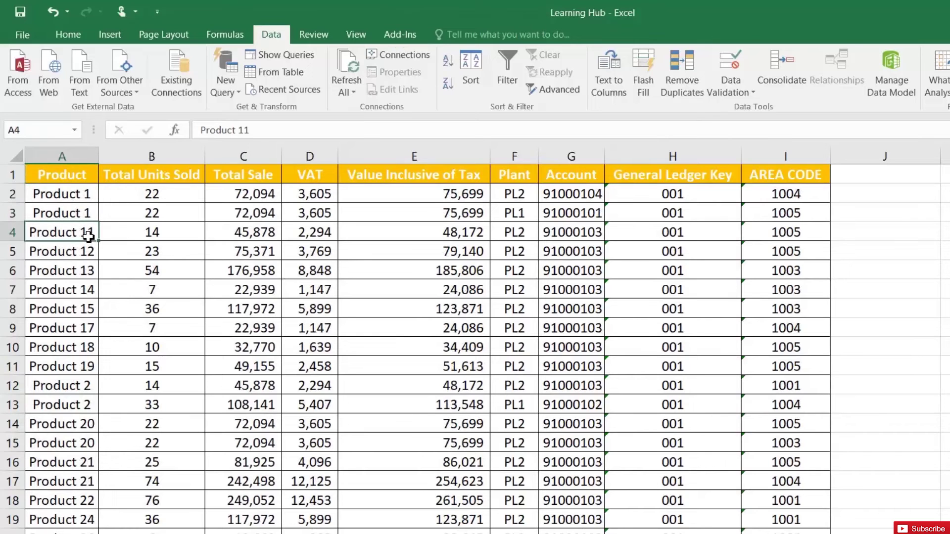
drag(71, 381, 74, 397)
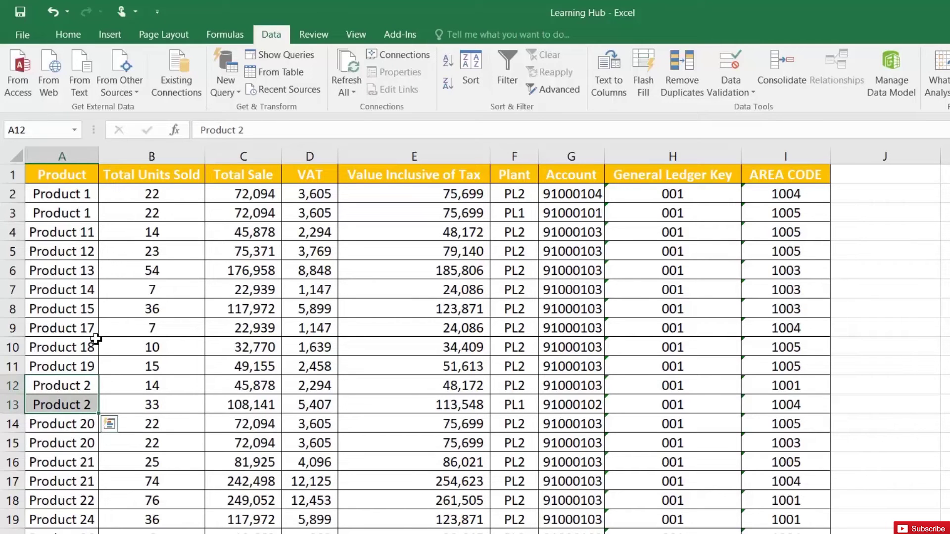
click(64, 214)
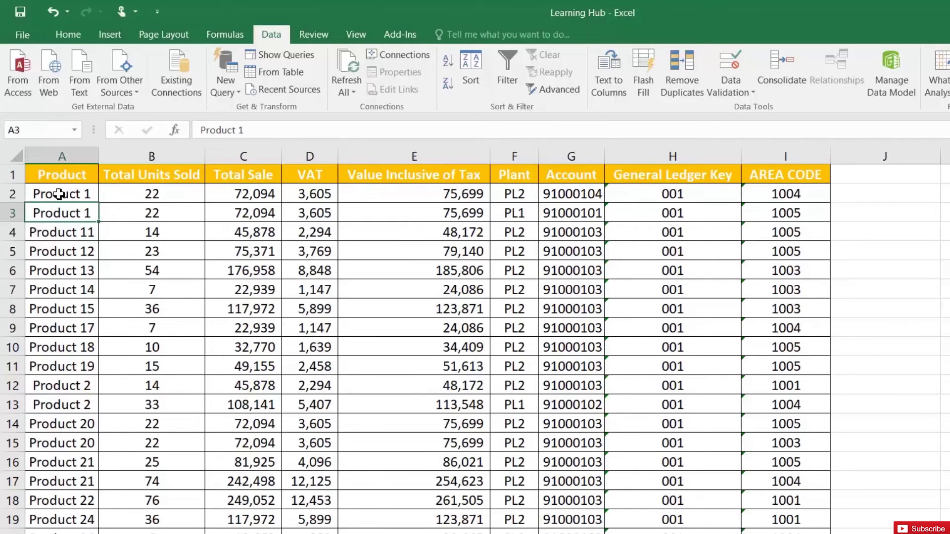
click(62, 177)
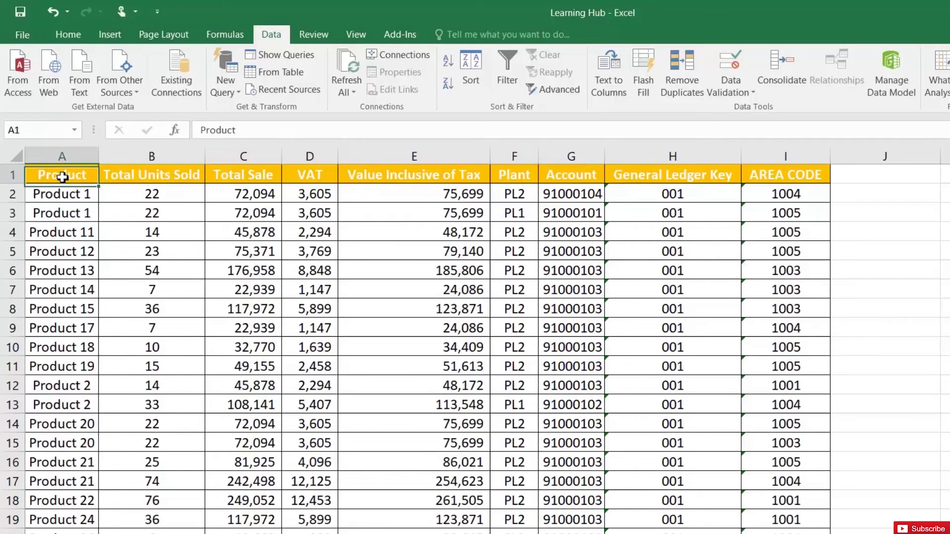
- Remove duplicate rows checking only the Product column, then dismiss the summary message
click(683, 85)
click(573, 383)
click(462, 428)
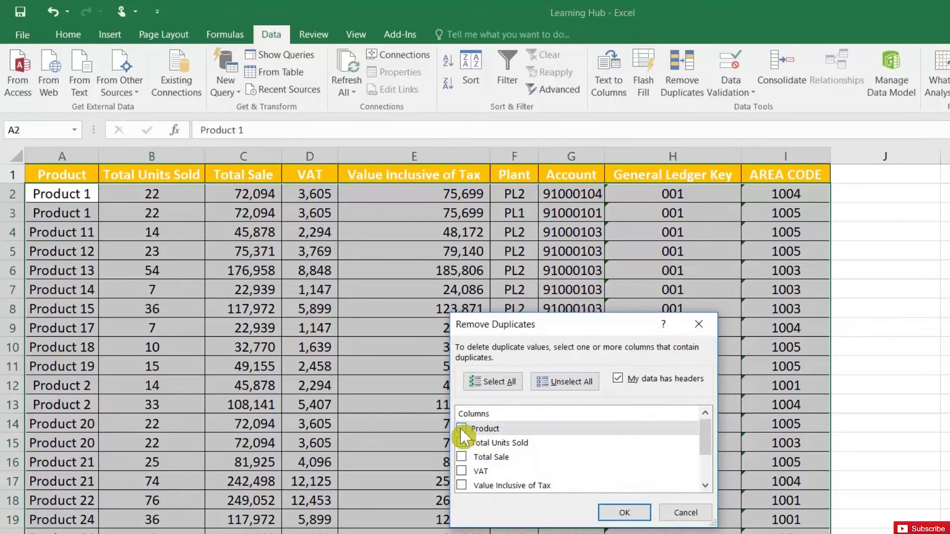
click(624, 513)
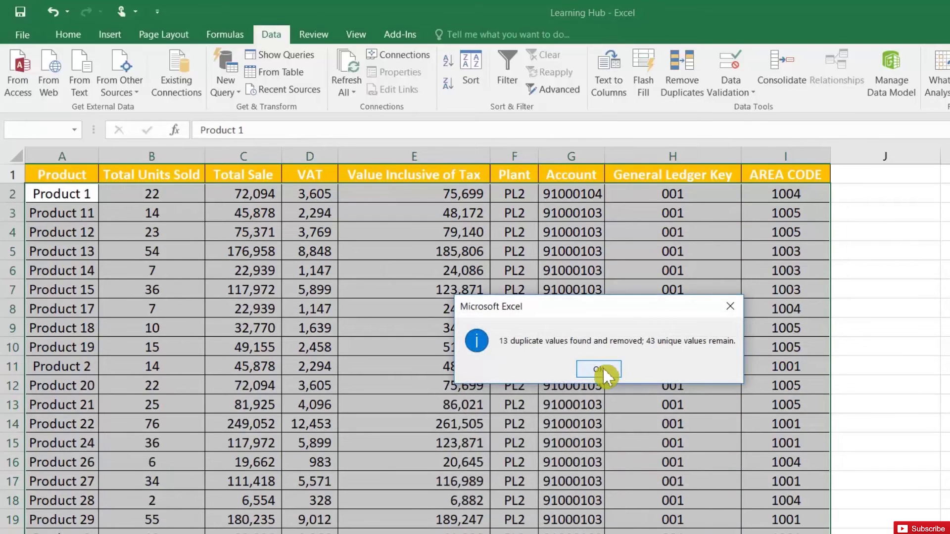
click(601, 369)
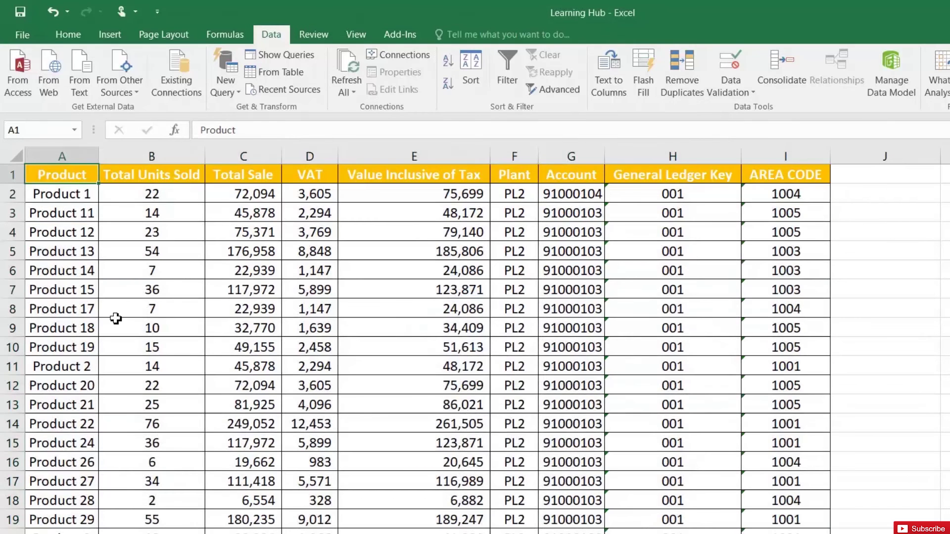
- Review the deduplicated list from A2 and select cells C8 to C9
click(75, 195)
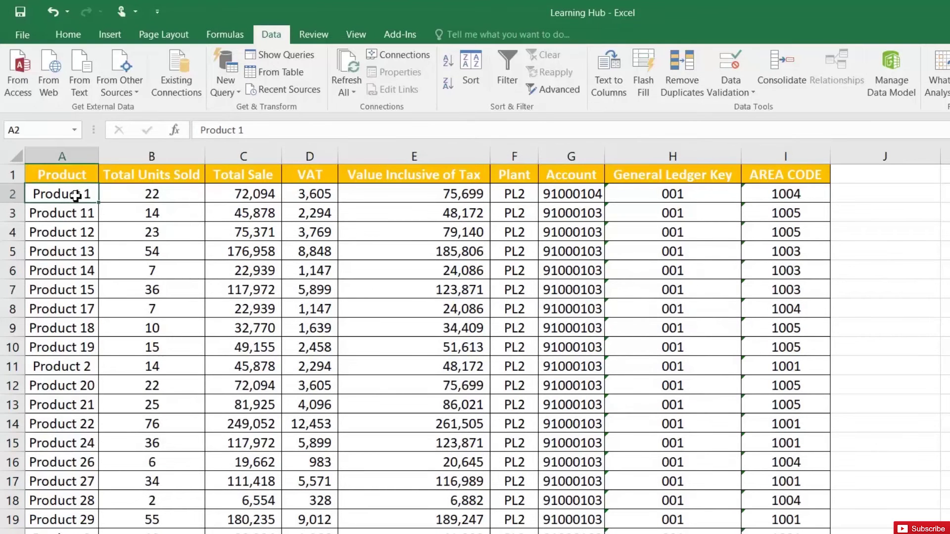
scroll(50, 403, down, 2)
scroll(50, 404, down, 6)
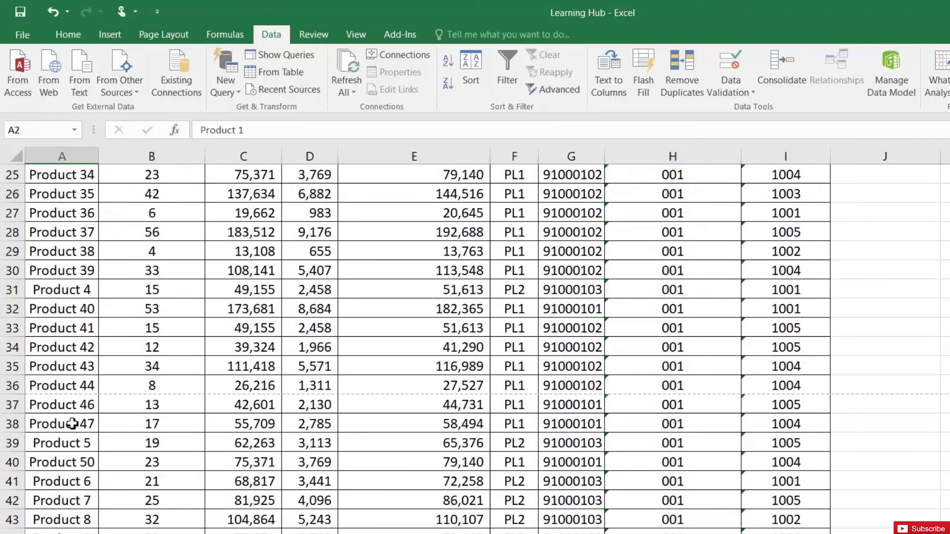
scroll(74, 426, up, 8)
drag(267, 326, 253, 309)
- Select cell B3 in the product table
click(108, 214)
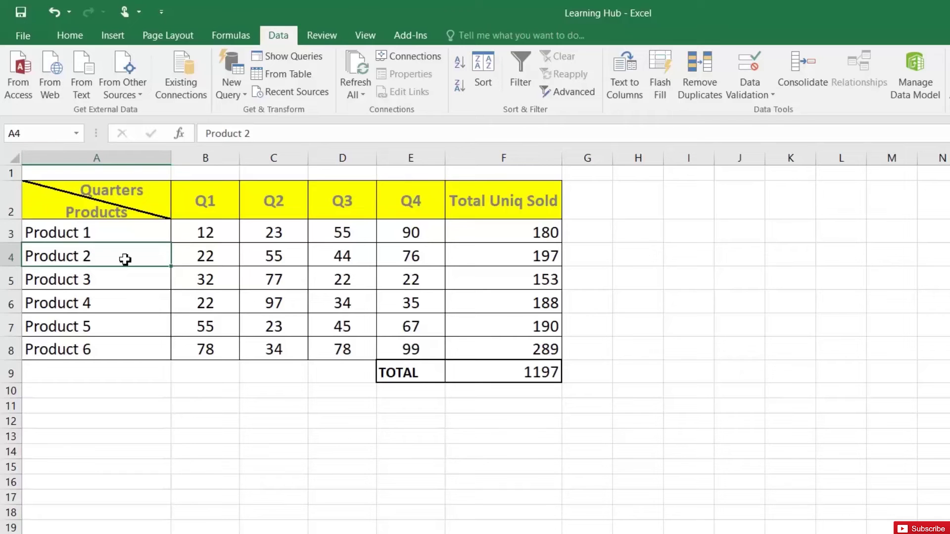
- Name the Q1 and Q2 sales columns from their top-row headers with Create from Selection
drag(195, 202, 198, 350)
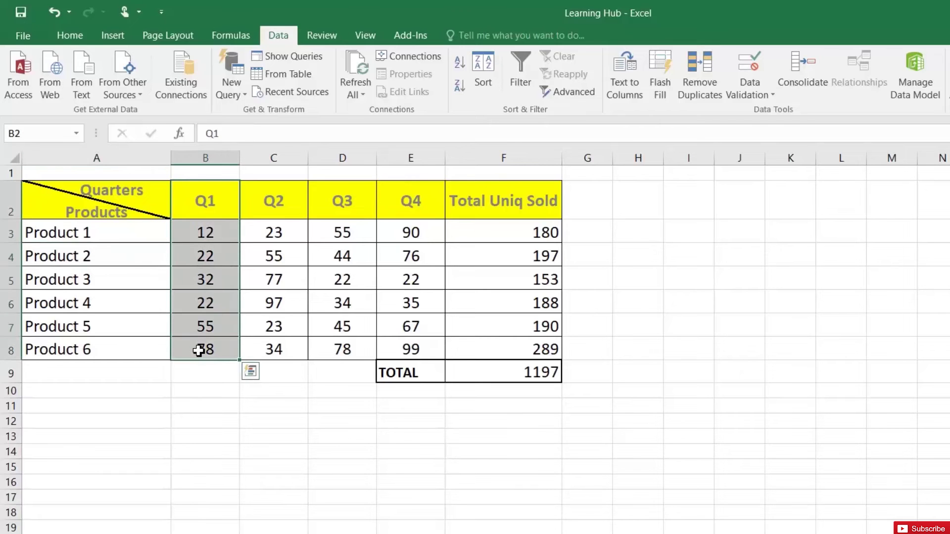
key(ctrl+shift+F3)
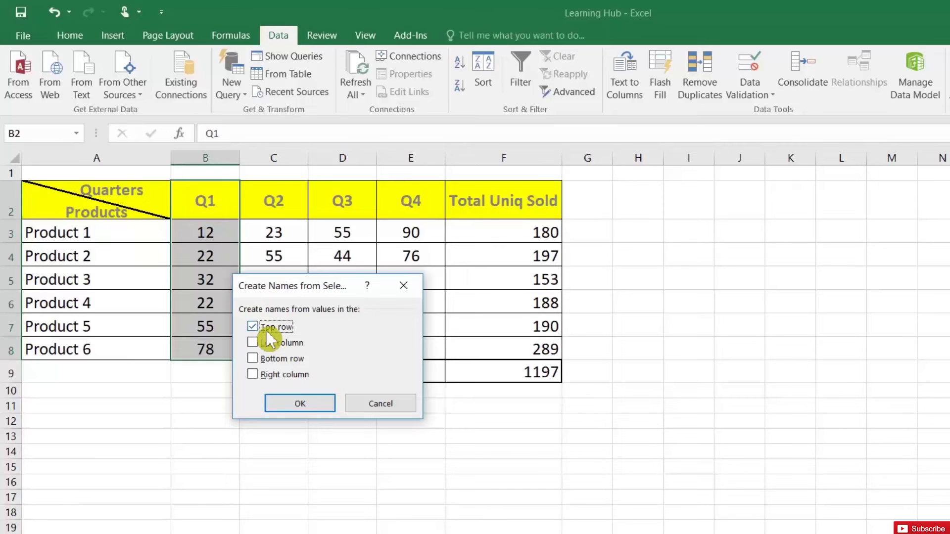
click(321, 402)
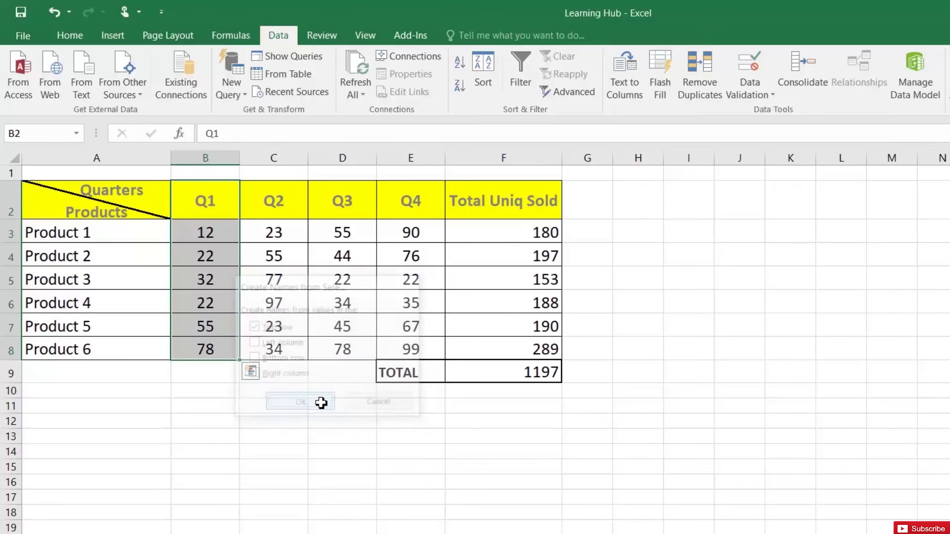
drag(265, 205, 270, 340)
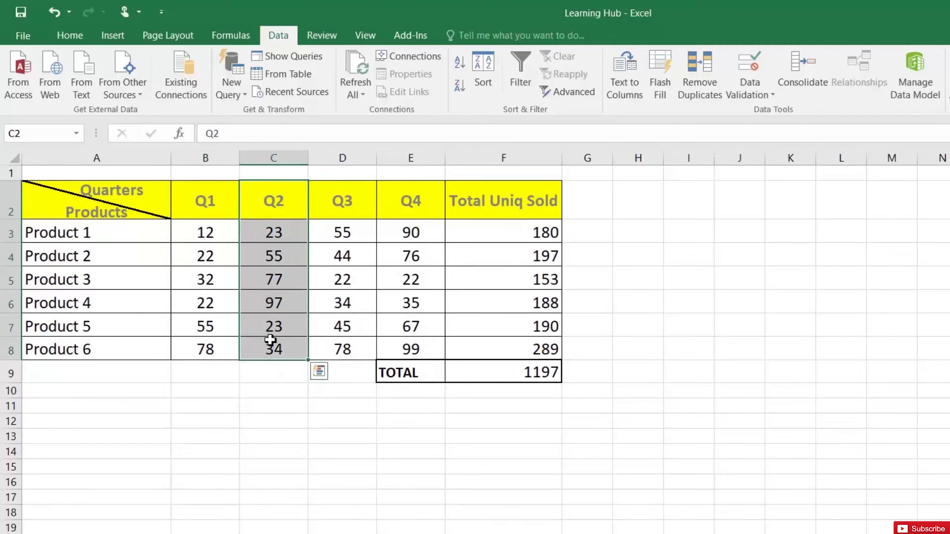
key(ctrl+shift+F3)
click(296, 403)
- Give the Q3 sales column the custom name Q3SALE
drag(321, 201, 328, 346)
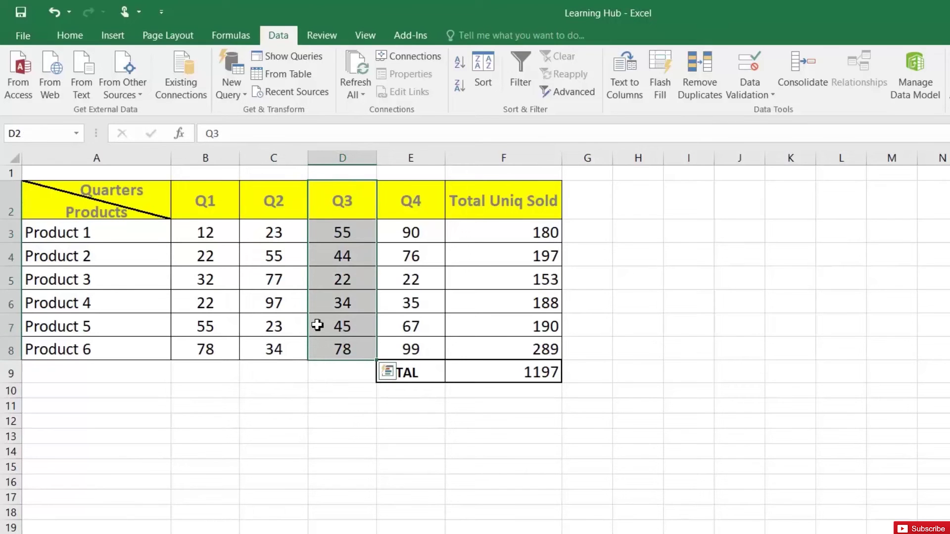
key(ctrl+shift+F3)
key(alt+F3)
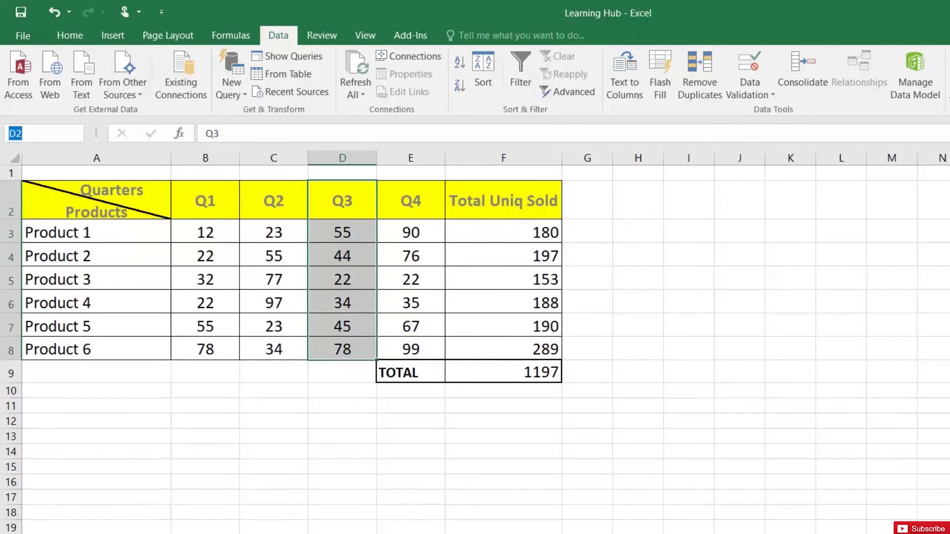
text(Q3)
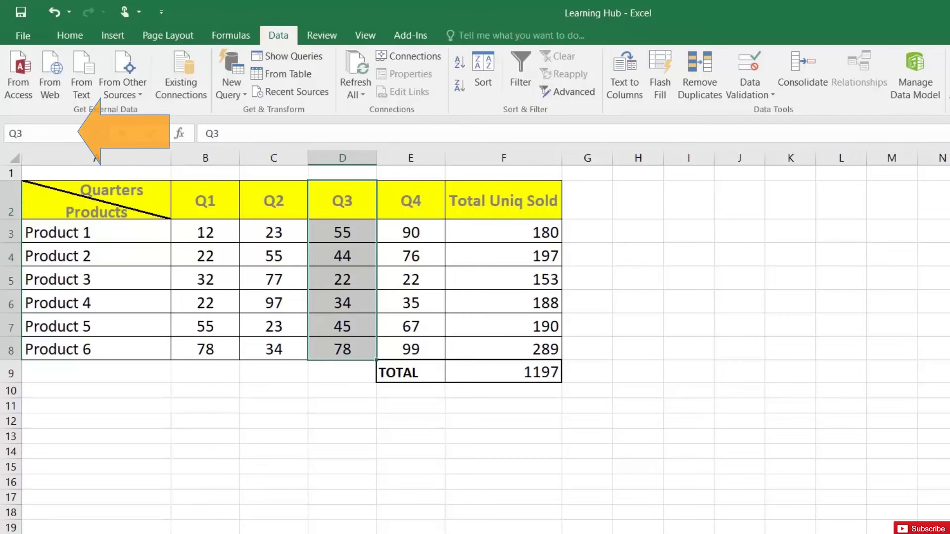
text(SALE)
key(Return)
- Name the Q4 column's values E3:E8 from its header using Formulas > Create from Selection
drag(411, 200, 412, 341)
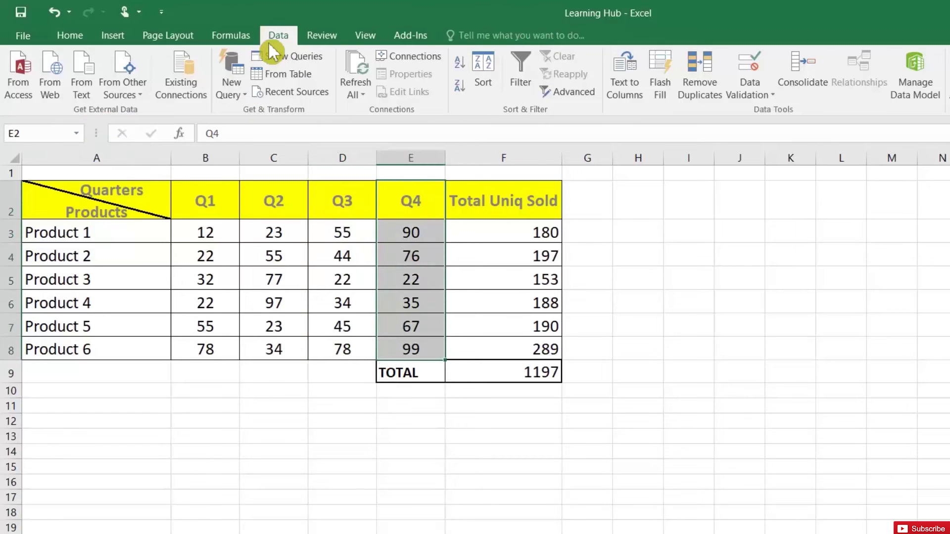
click(230, 37)
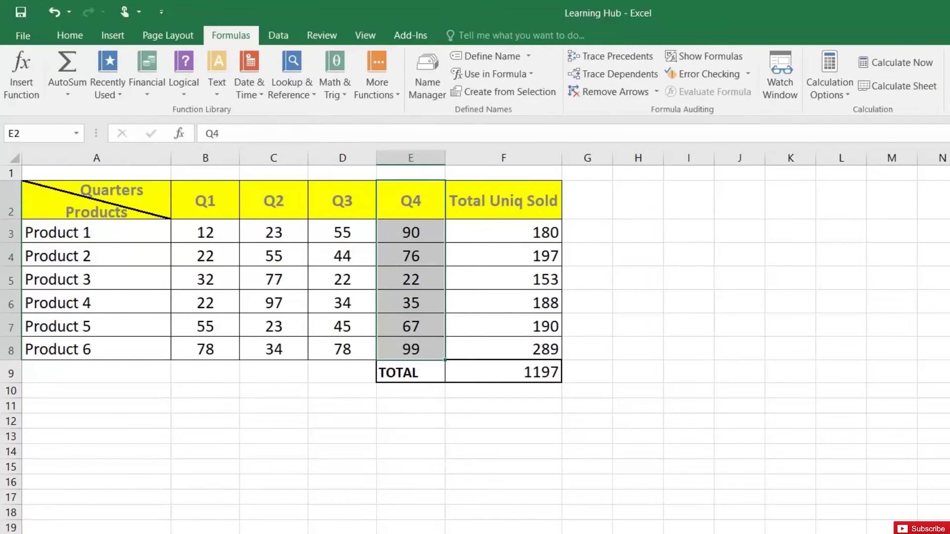
click(512, 92)
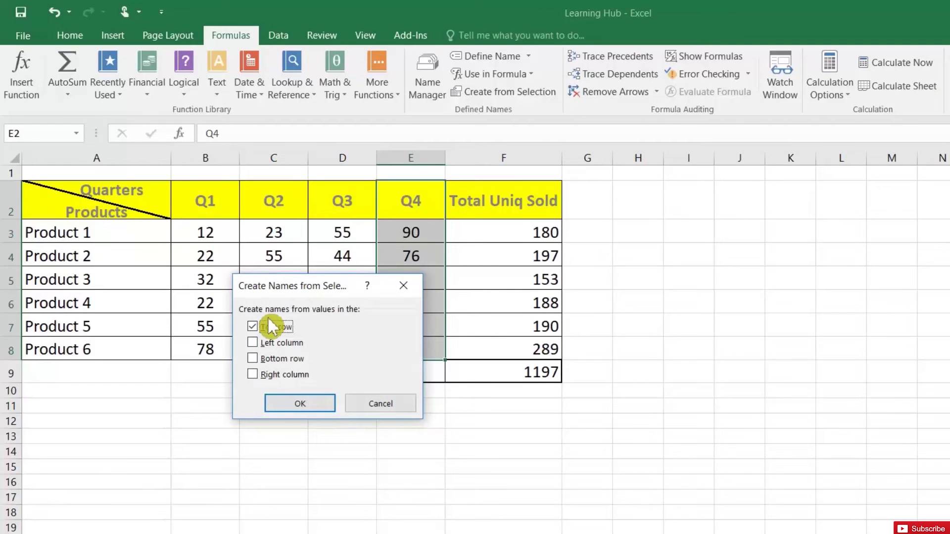
click(314, 405)
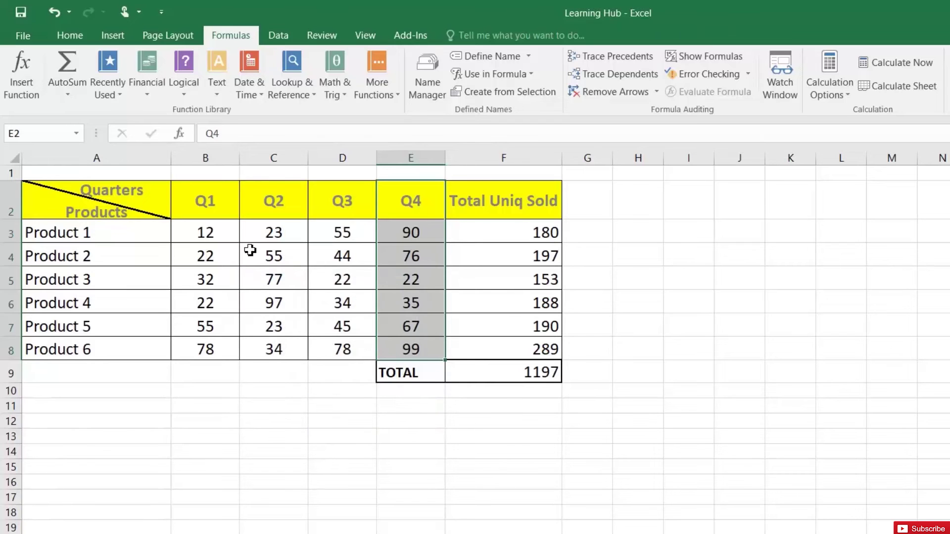
click(260, 434)
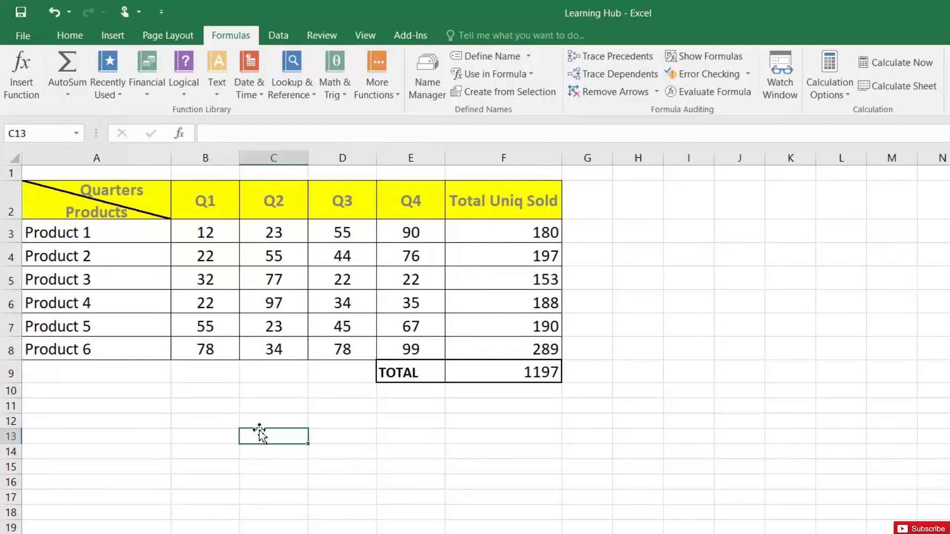
- Enter =SUM(Q1_,Q2_,Q3SALE,Q4_) in C13, picking each range name from autocomplete
text(=SUM)
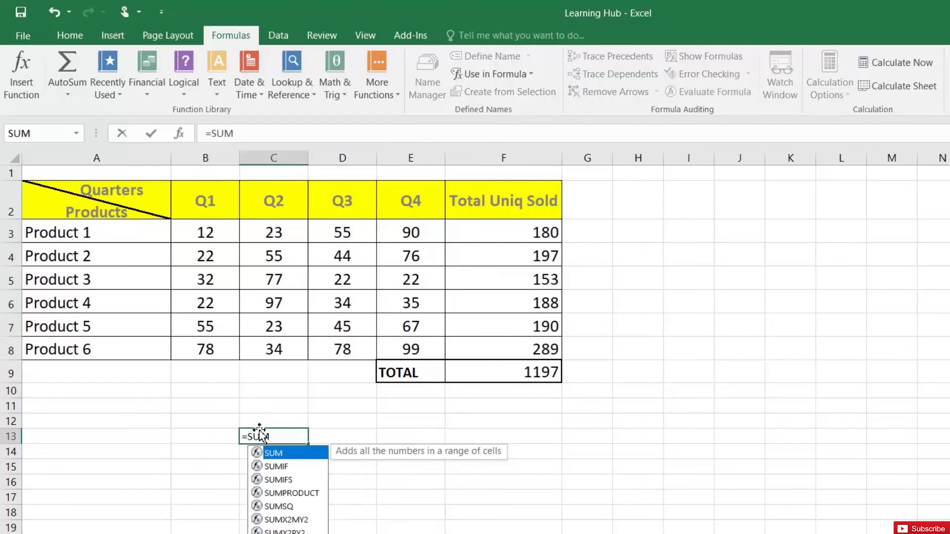
text((Q1)
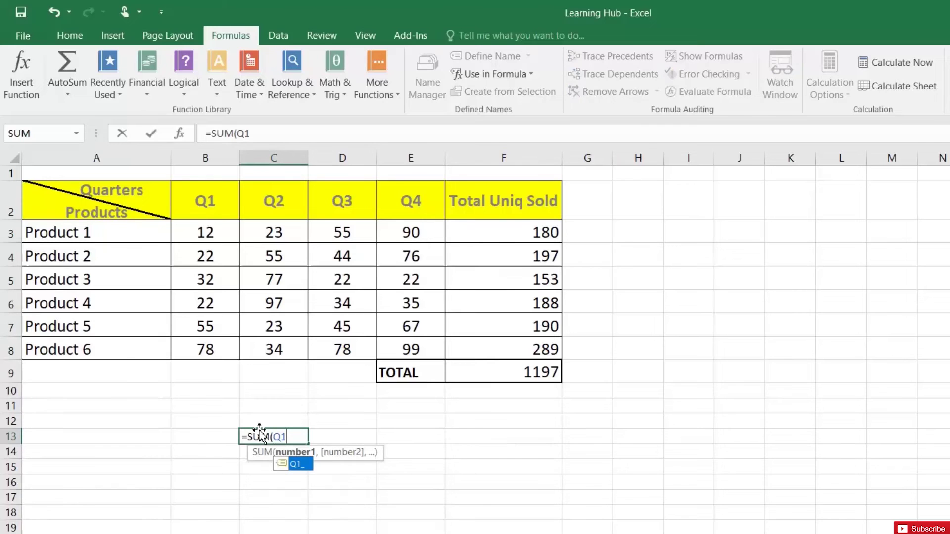
key(Tab)
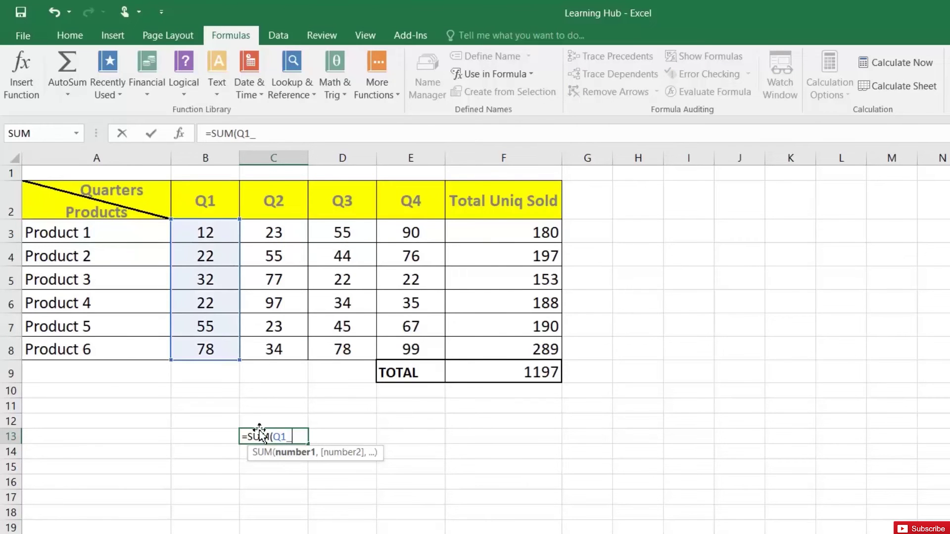
text(,Q2)
key(Tab)
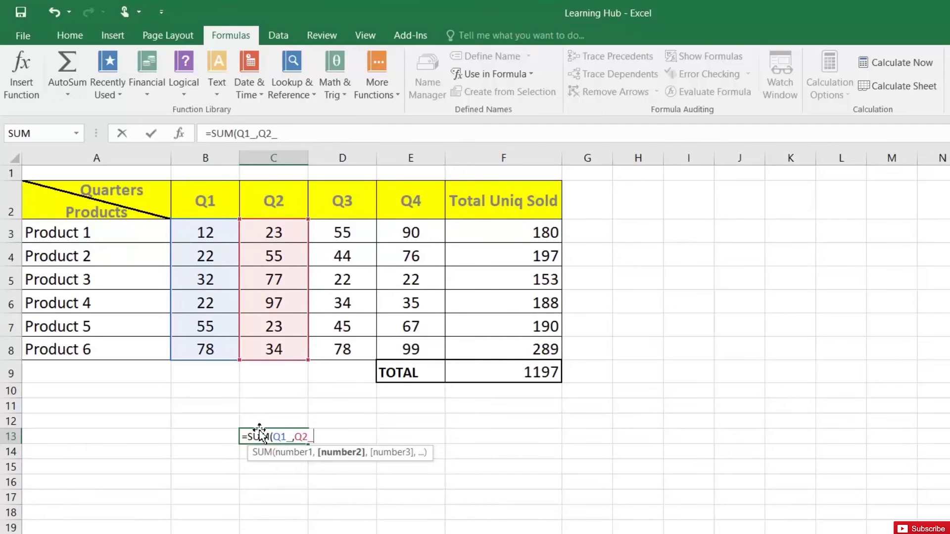
text(,Q)
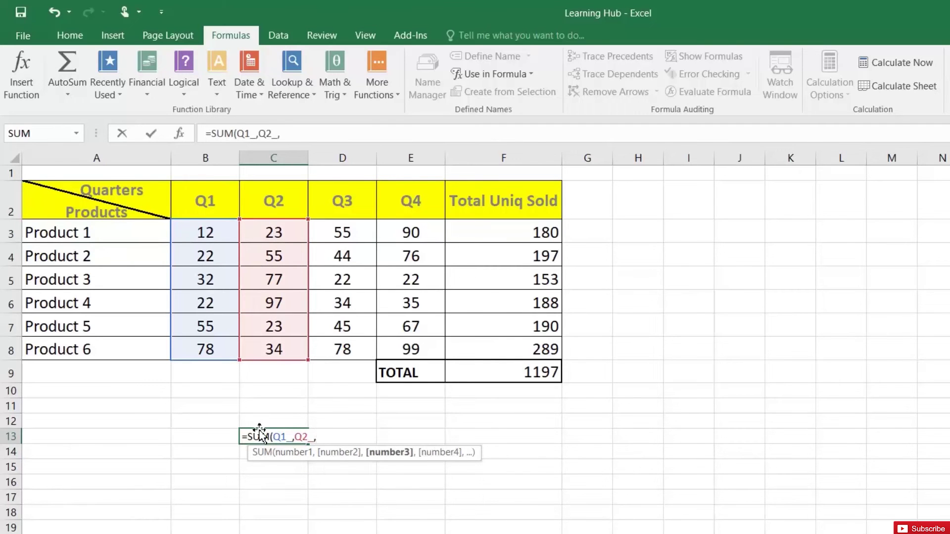
text(3)
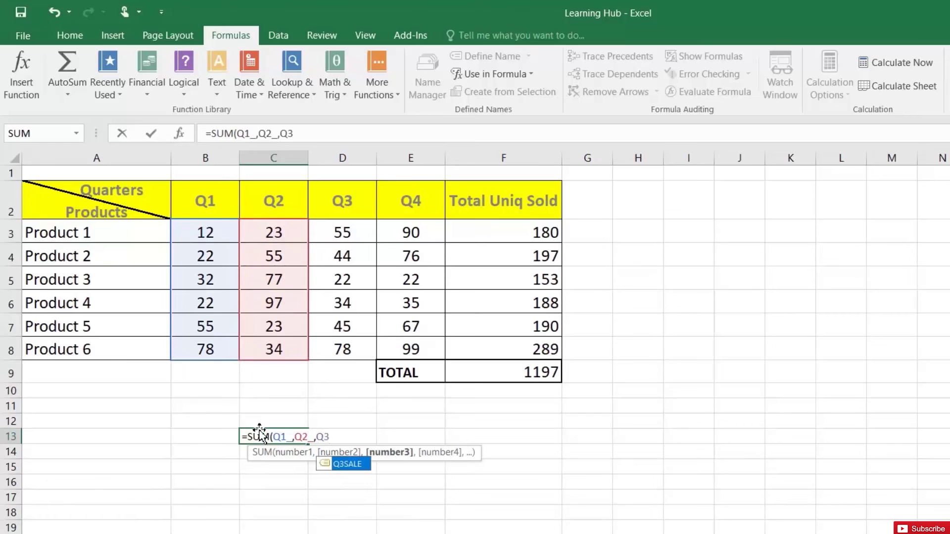
key(Tab)
text(,Q)
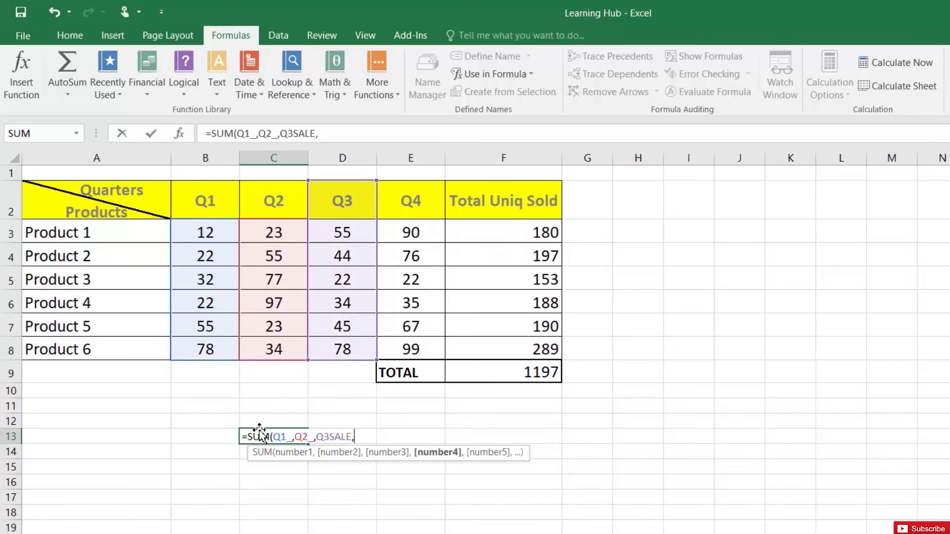
text(4)
key(Tab)
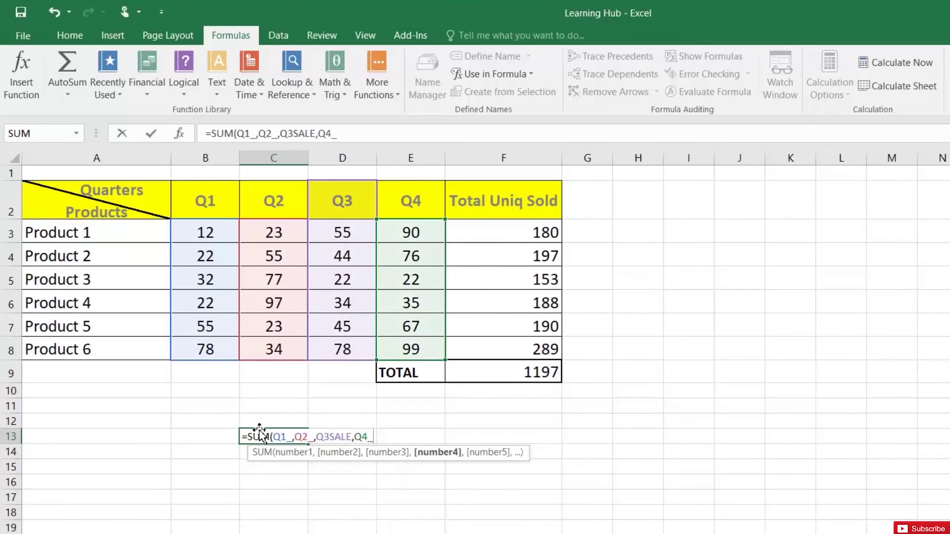
text())
key(Return)
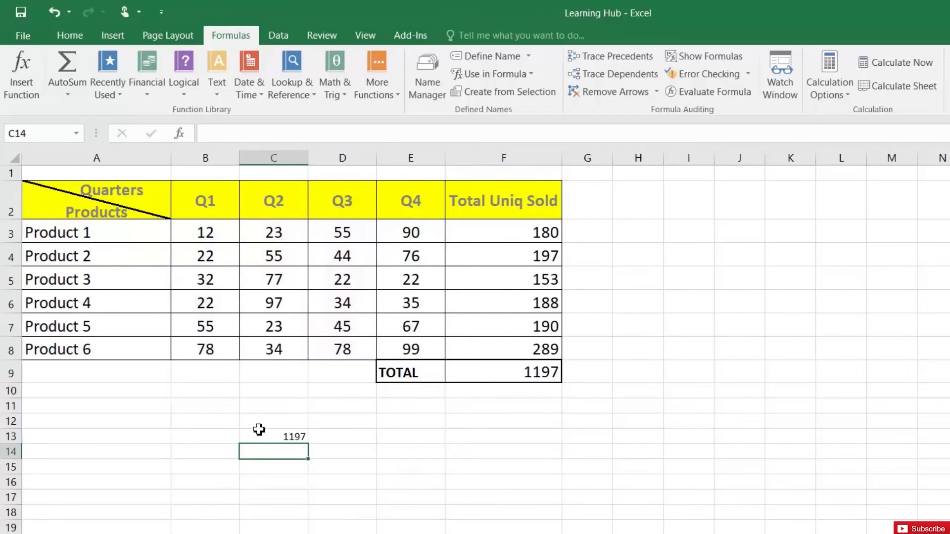
- Compare the C13 named-range formula with the TOTAL formula in F9
click(294, 437)
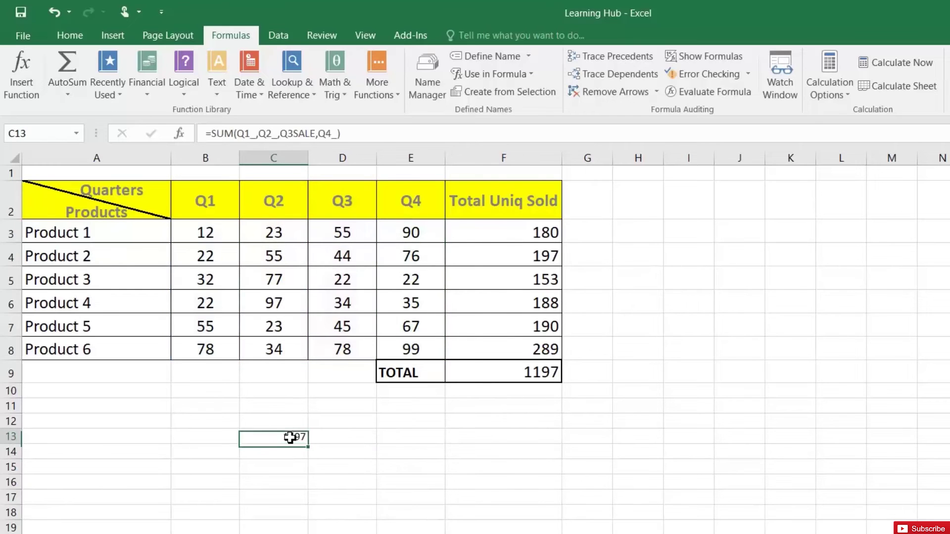
click(529, 375)
click(297, 436)
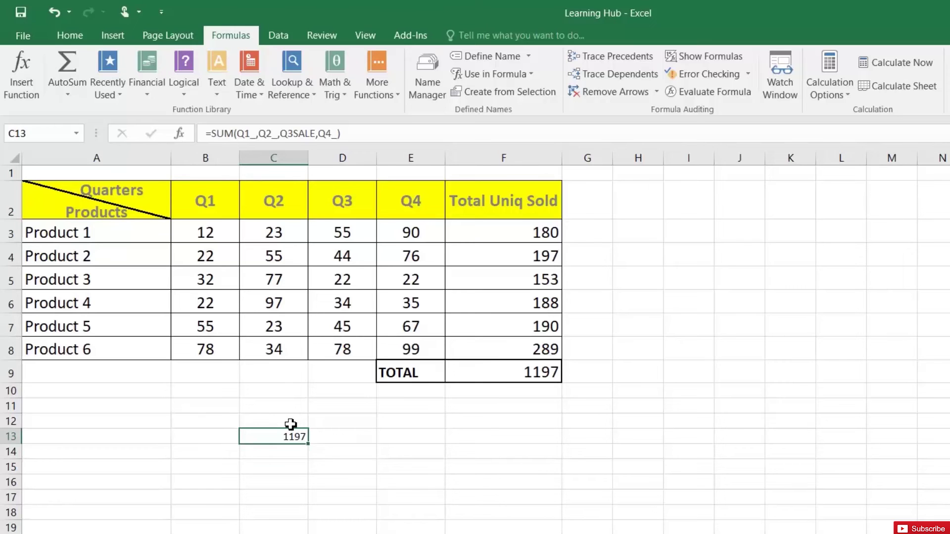
- In Name Manager, review Q2_, Q3SALE and Q4_, then delete the Q1_ name
click(432, 75)
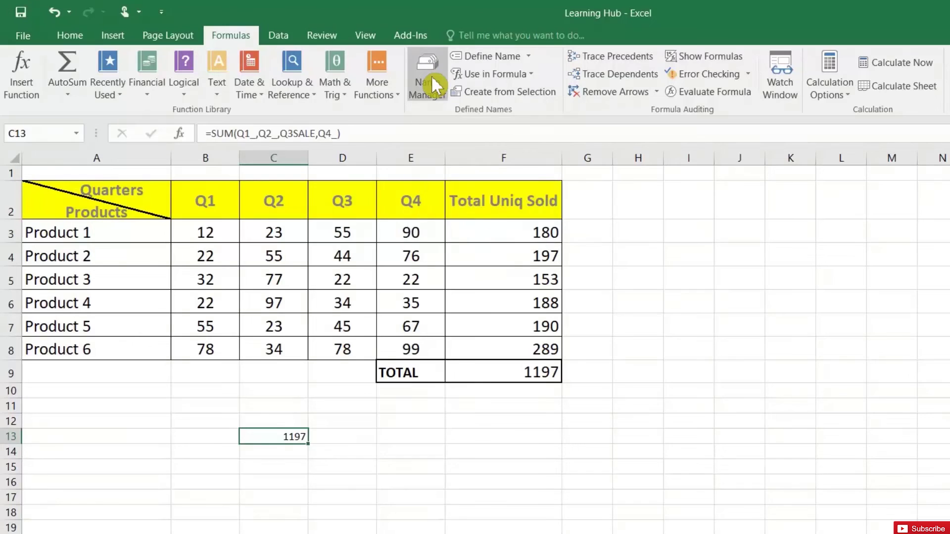
click(143, 287)
click(138, 277)
click(138, 263)
click(138, 291)
click(138, 303)
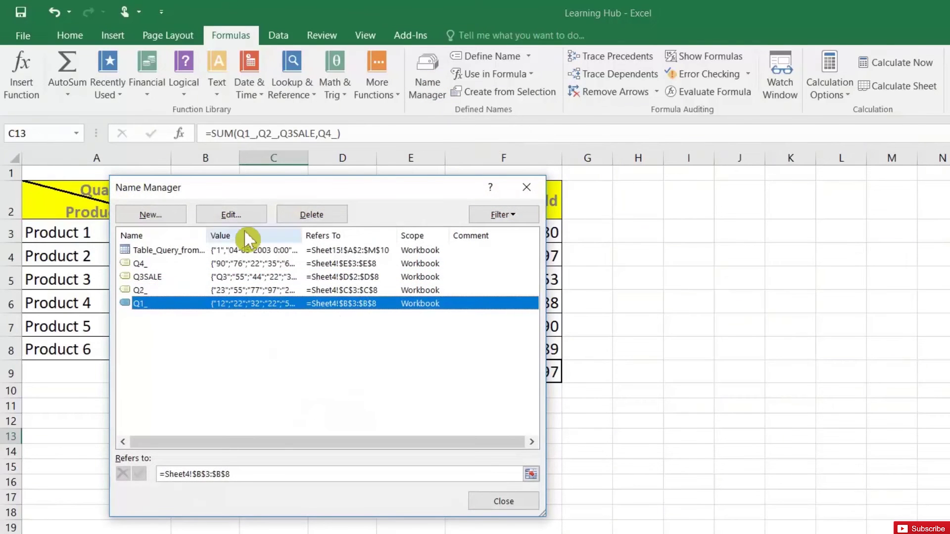
click(307, 214)
click(580, 378)
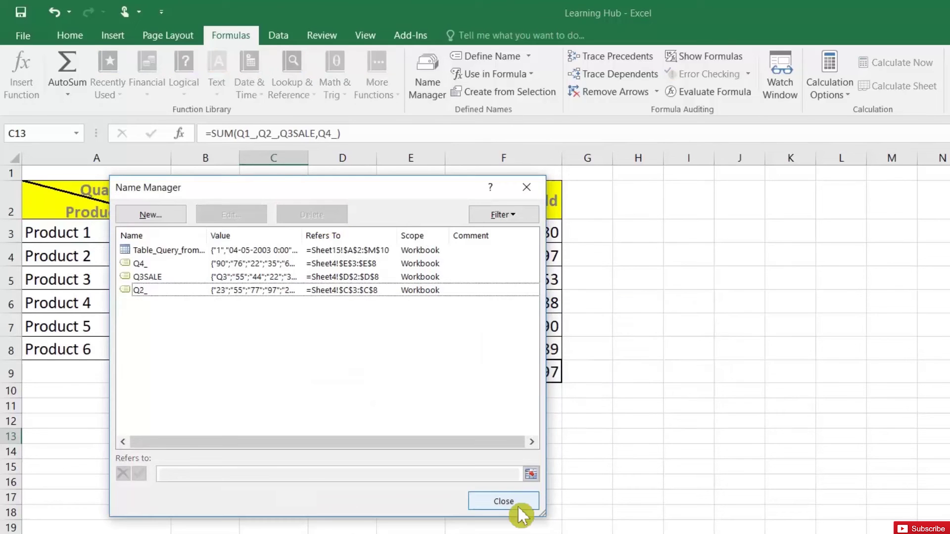
click(512, 501)
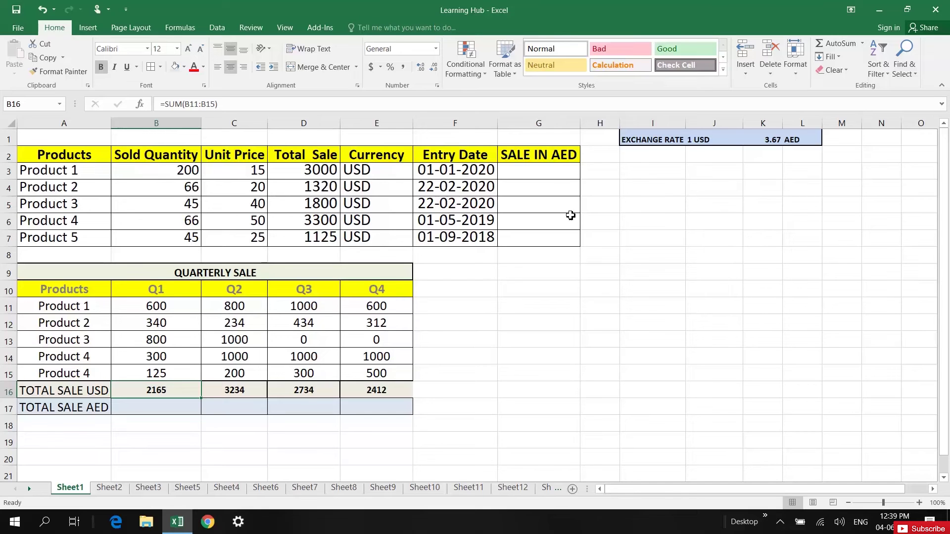
- Review the USD currency entry, Products header and the 3.67 AED exchange rate label
click(379, 168)
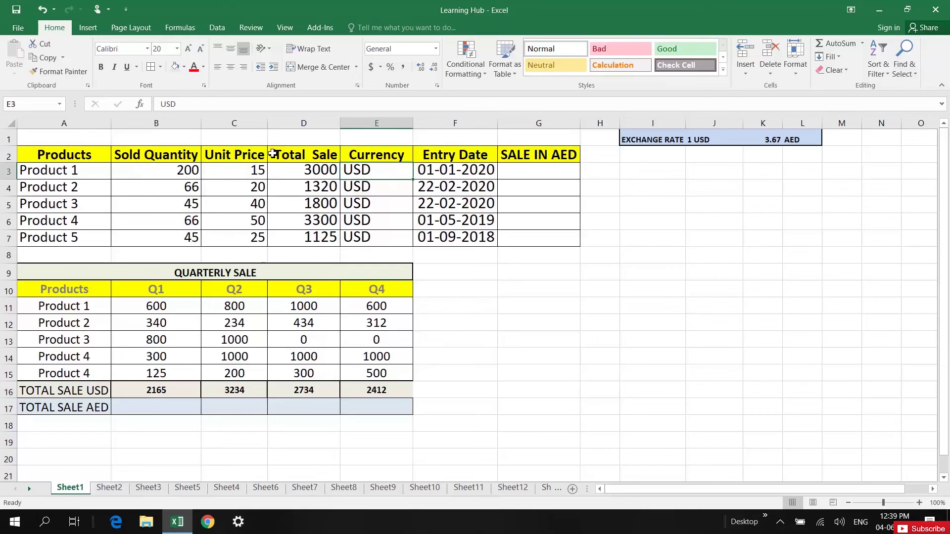
click(46, 148)
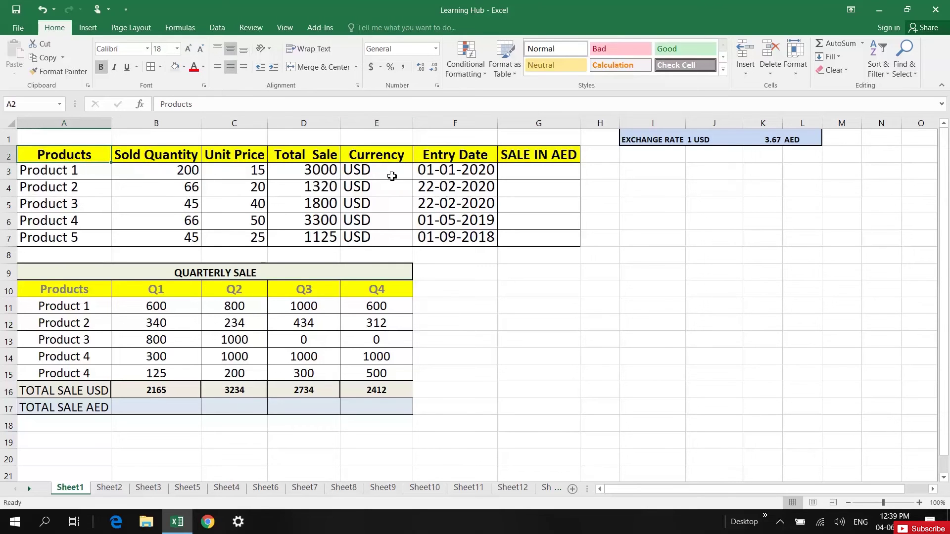
click(386, 172)
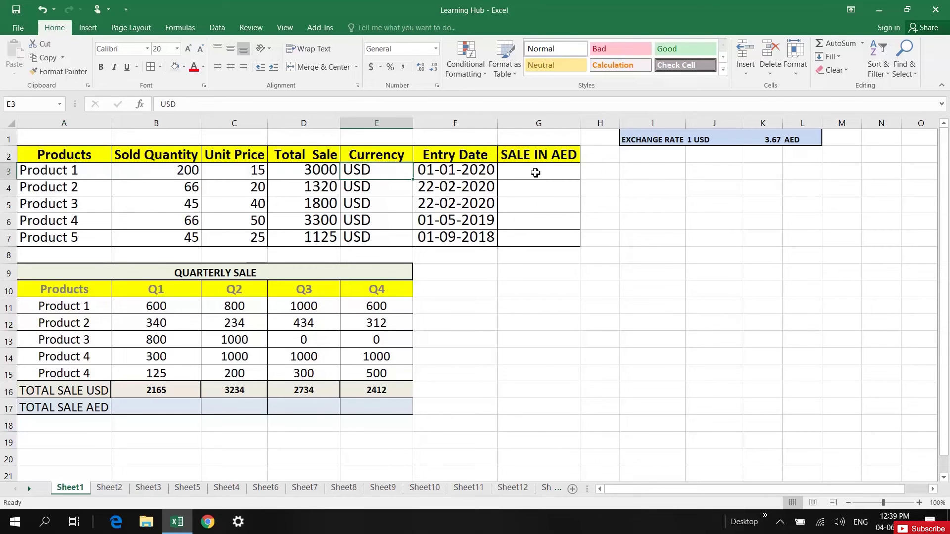
click(535, 173)
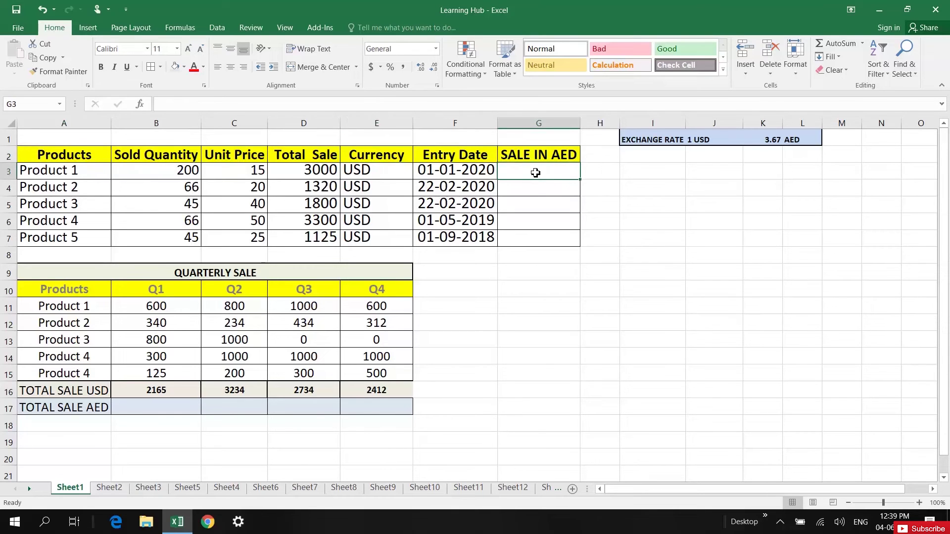
click(639, 141)
click(796, 139)
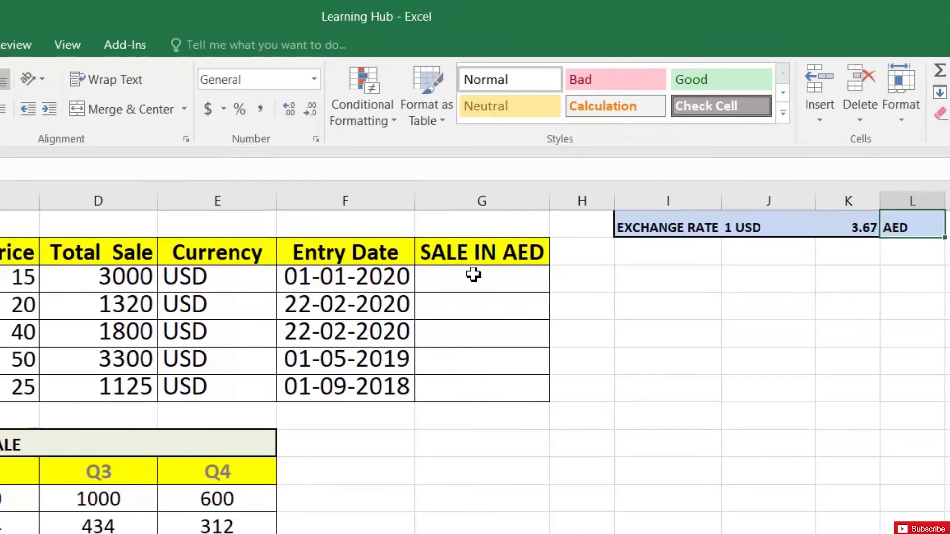
- Enter =D3*K1 in G3 to get 11010 and fill it down to G7
click(528, 178)
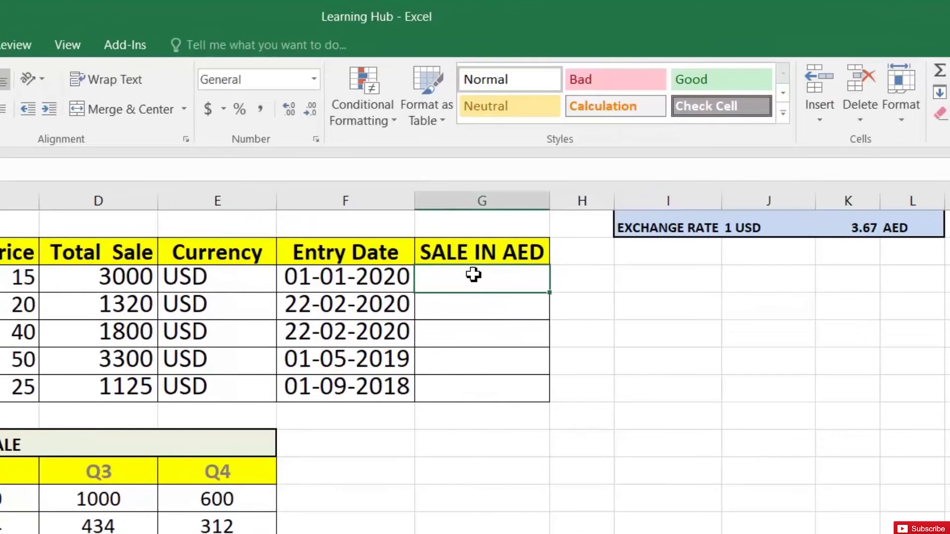
text(=)
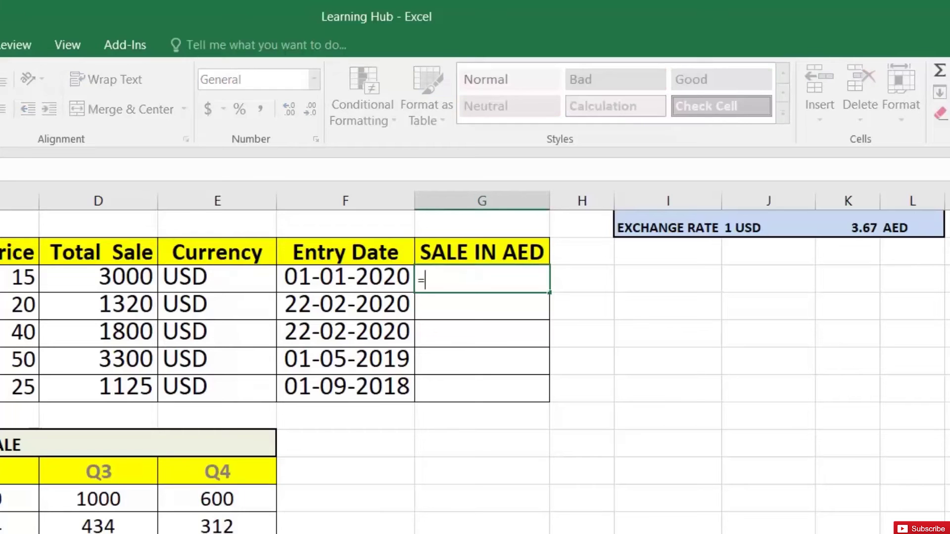
click(122, 278)
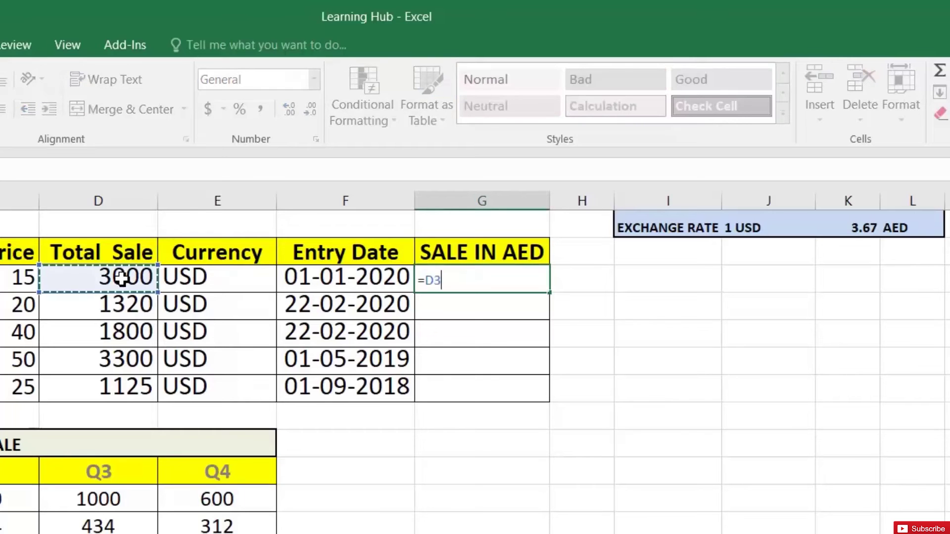
text(*)
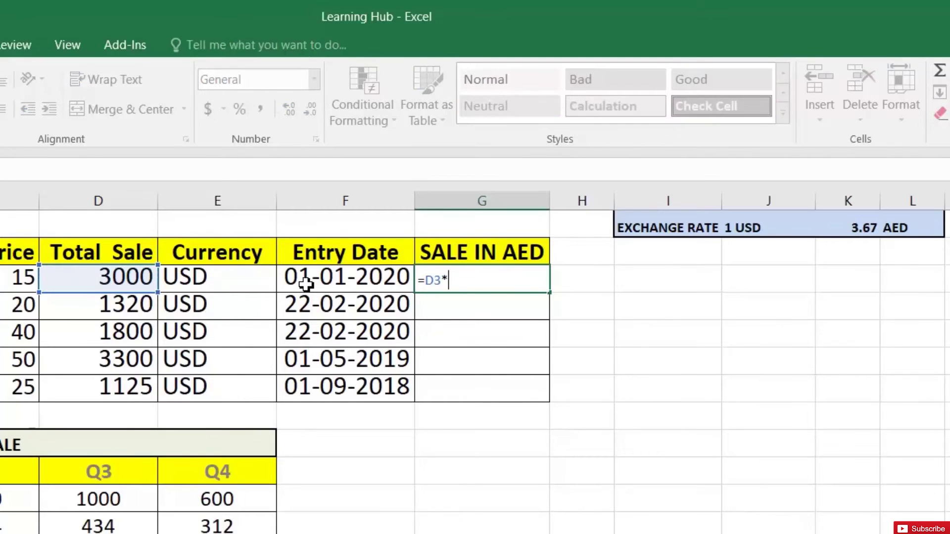
click(869, 230)
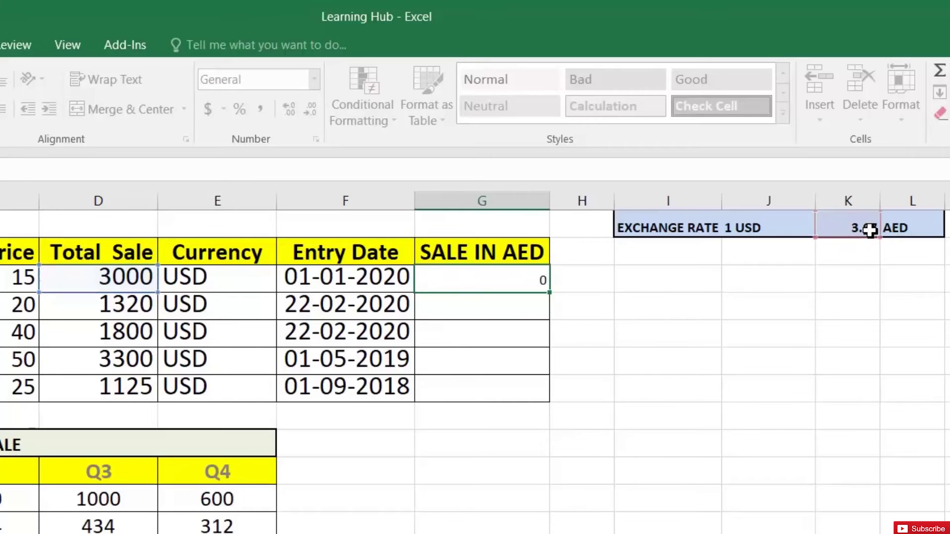
key(Return)
click(508, 281)
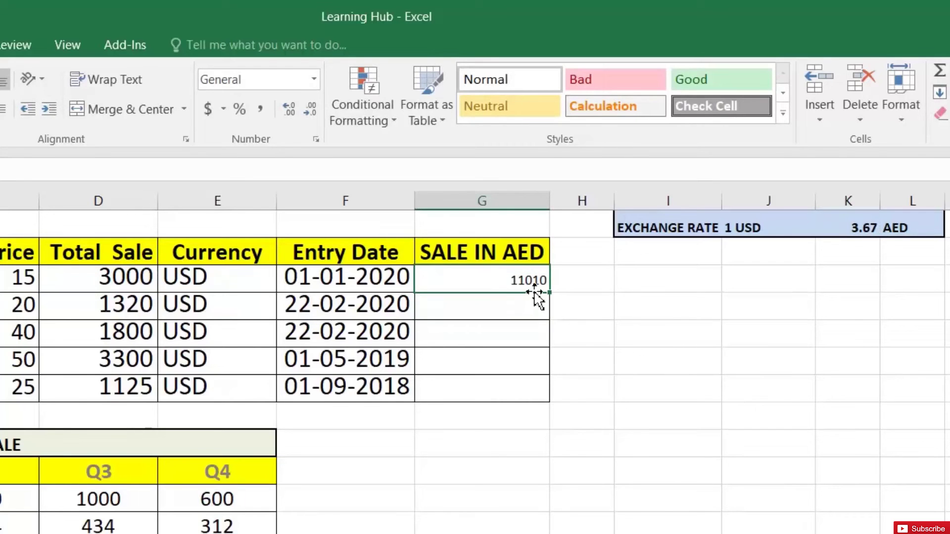
drag(549, 293, 550, 396)
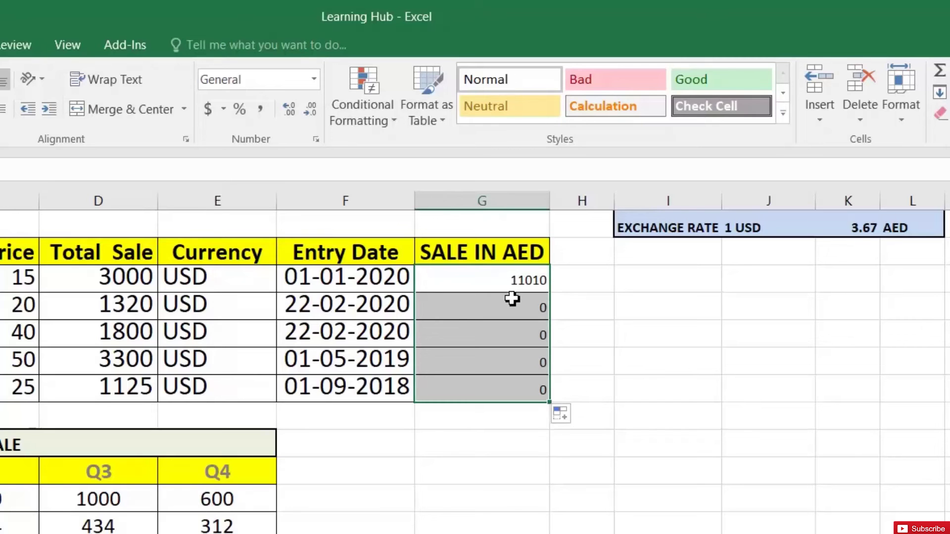
- Inspect the copied G4–G7 formulas, which show 0 because they reference K2 onward
click(505, 283)
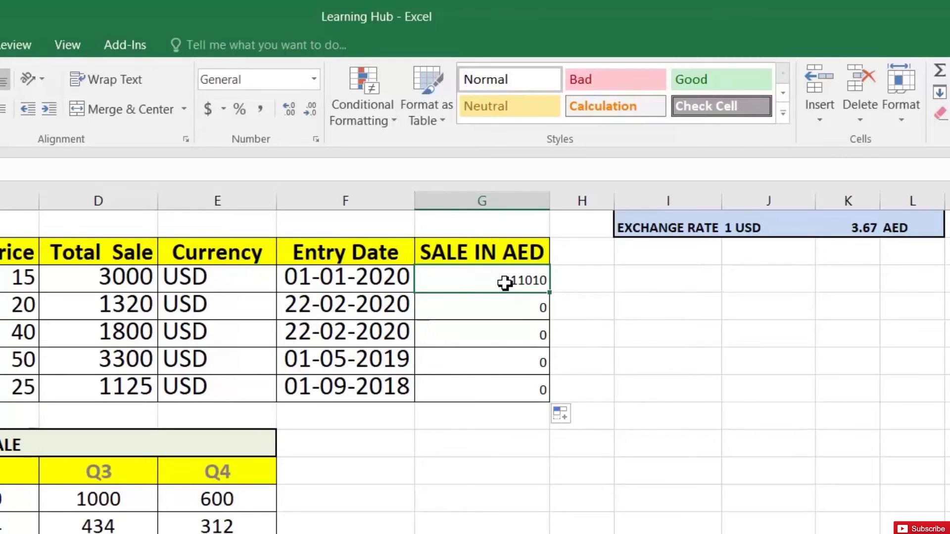
click(508, 307)
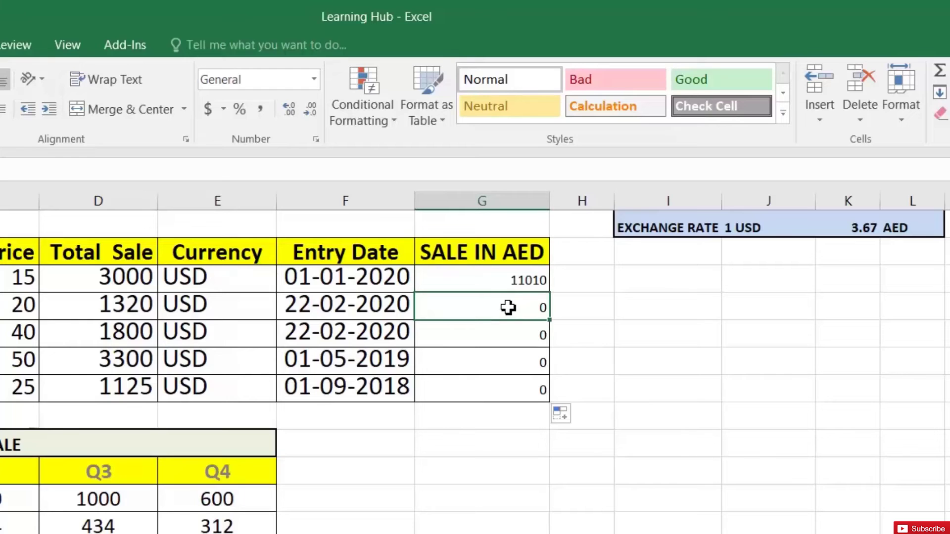
key(F2)
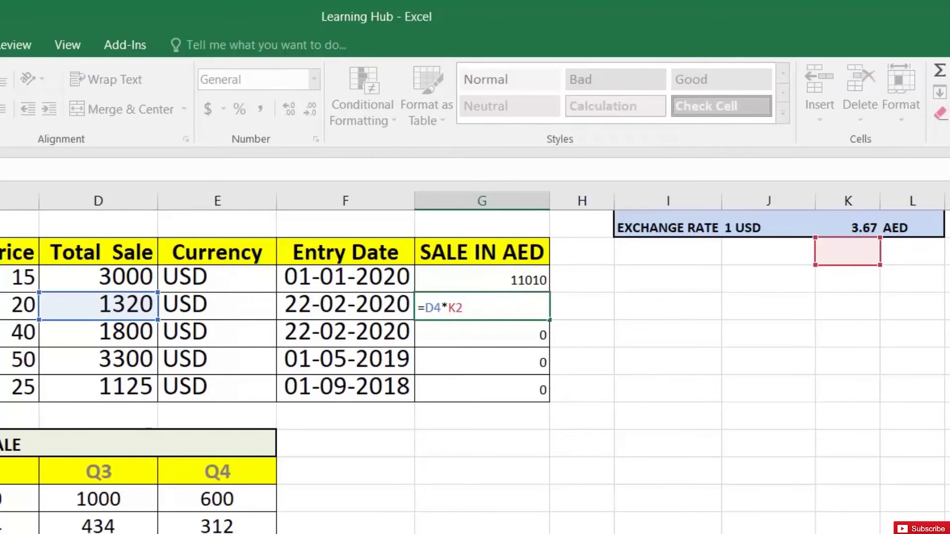
key(Escape)
key(Down)
key(Down)
key(F2)
key(Escape)
key(Down)
key(F2)
key(Escape)
key(Down)
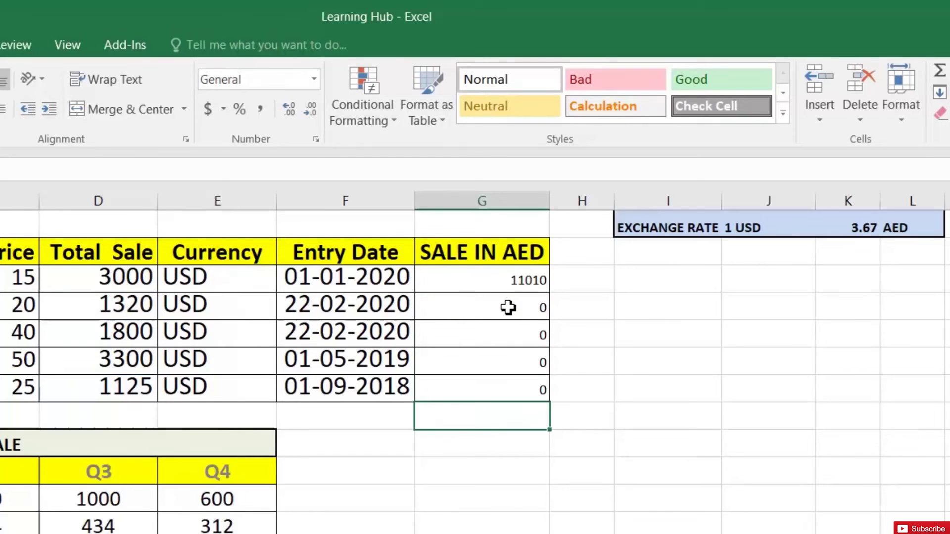
key(Up)
key(F2)
key(Return)
key(Up)
key(Up)
key(Up)
key(Up)
key(Up)
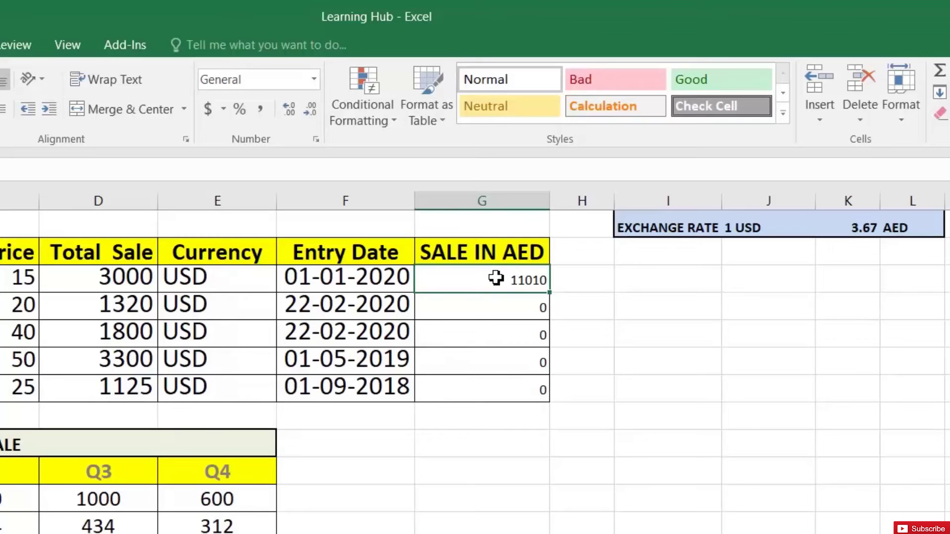
- Make G3's rate reference absolute ($K$1), fill to G7, and verify G6 shows =D6*$K$1
key(F2)
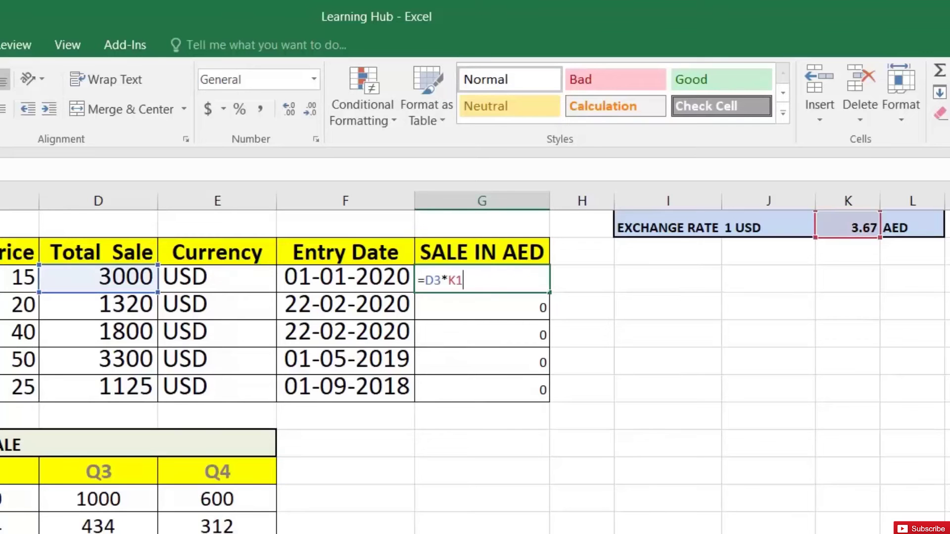
key(Left)
key(Left)
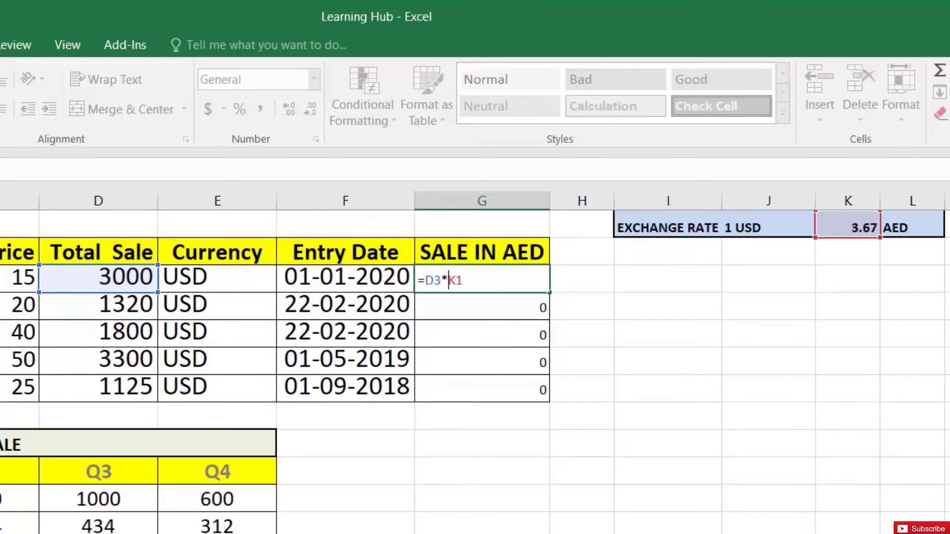
key(F4)
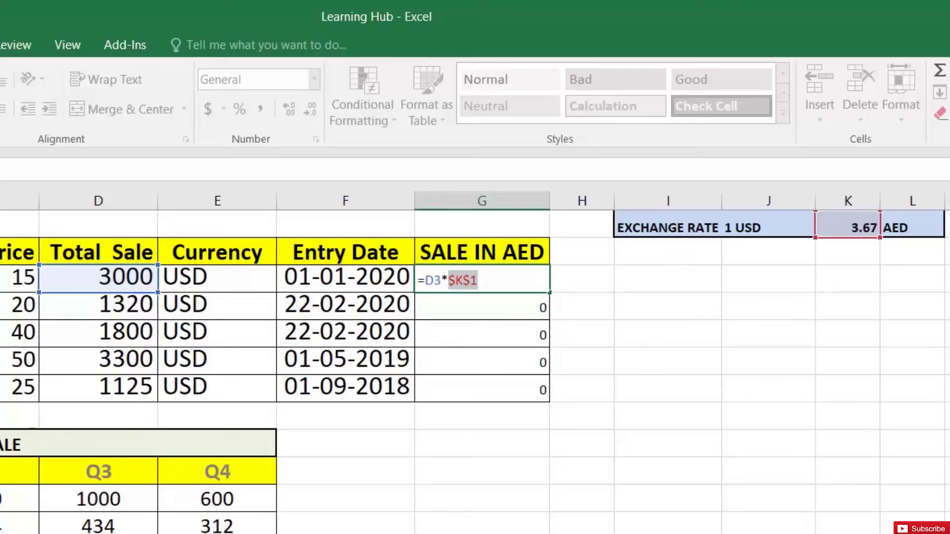
key(Return)
click(495, 279)
double_click(550, 294)
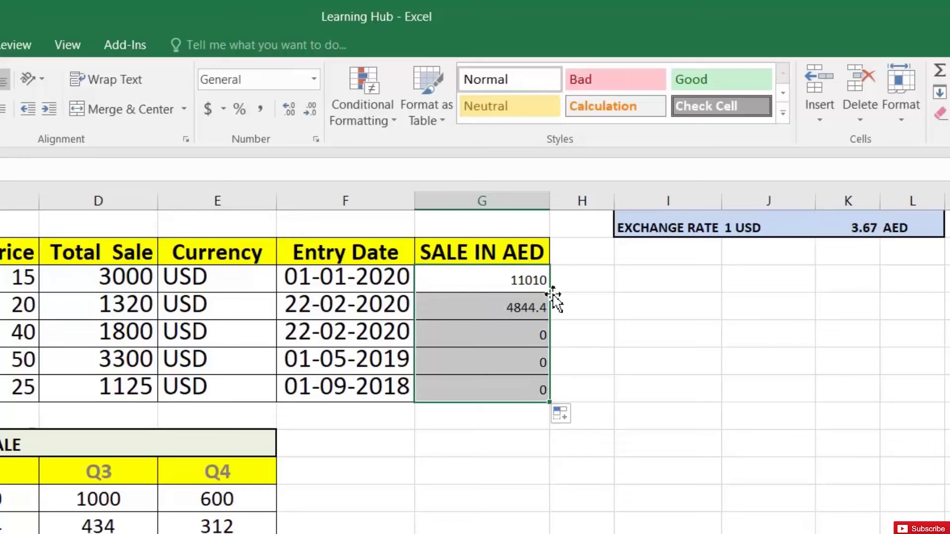
click(515, 330)
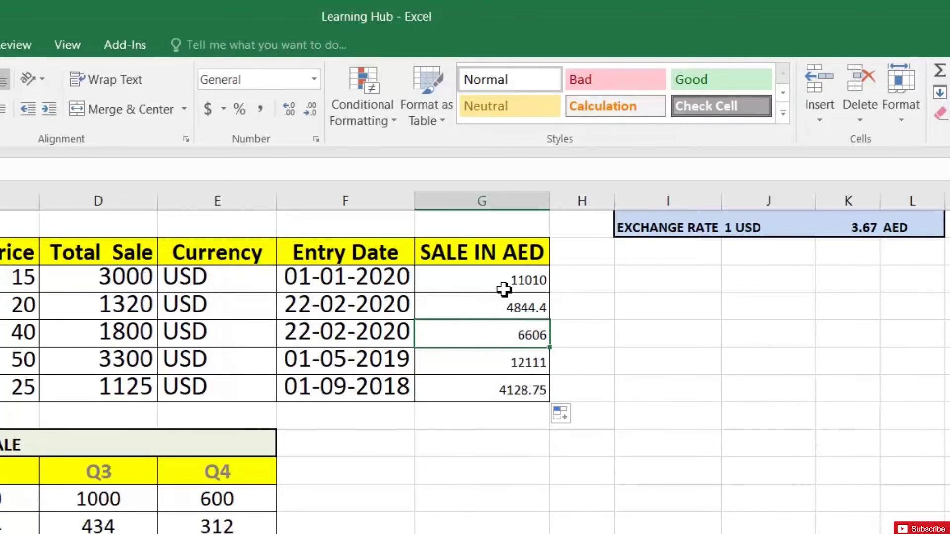
click(517, 361)
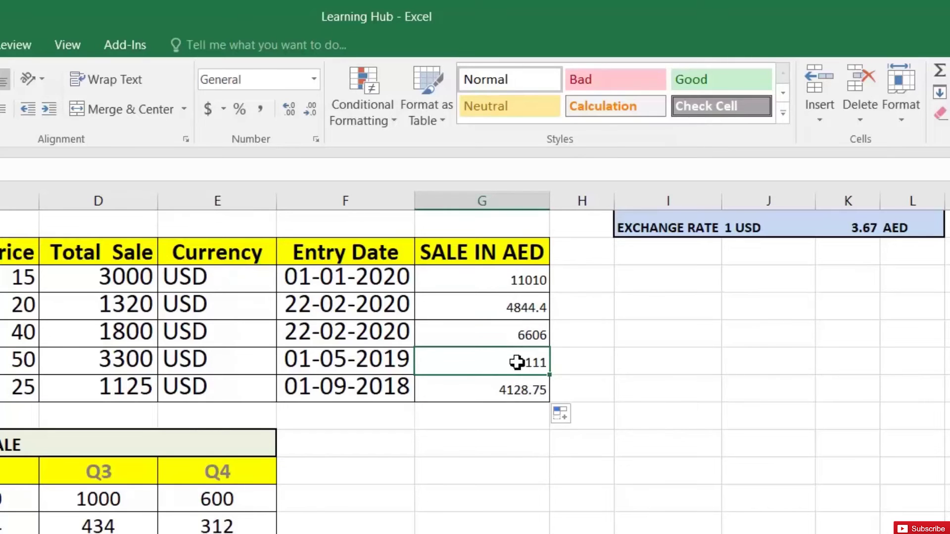
double_click(518, 361)
key(ctrl+Return)
- Change G3 to the mixed reference =D3*K$1 and refill it down to G7
click(492, 278)
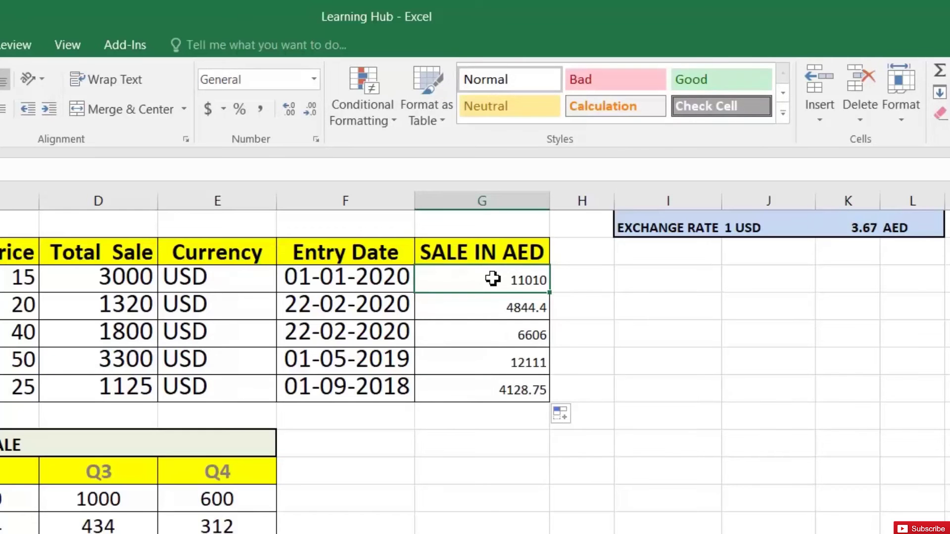
double_click(493, 278)
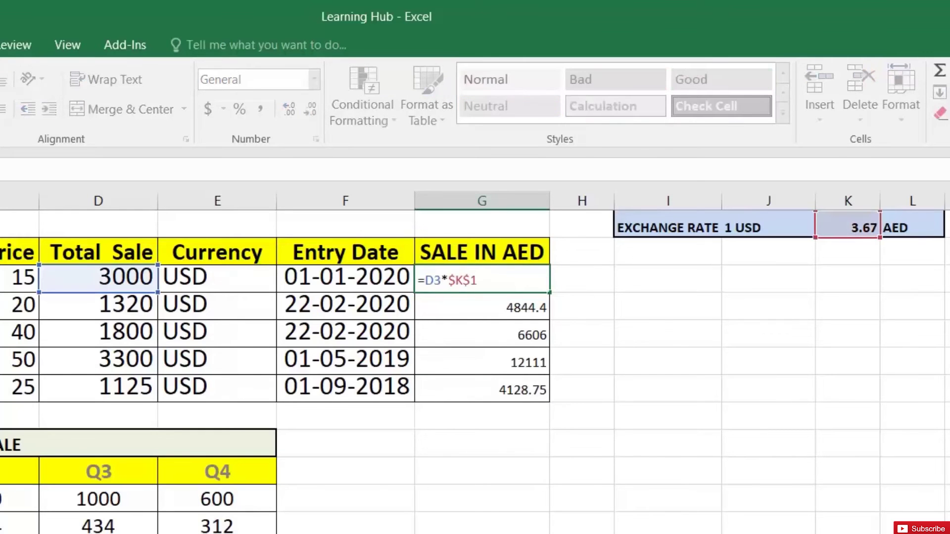
key(Left)
key(Left)
key(Left)
key(BackSpace)
key(Return)
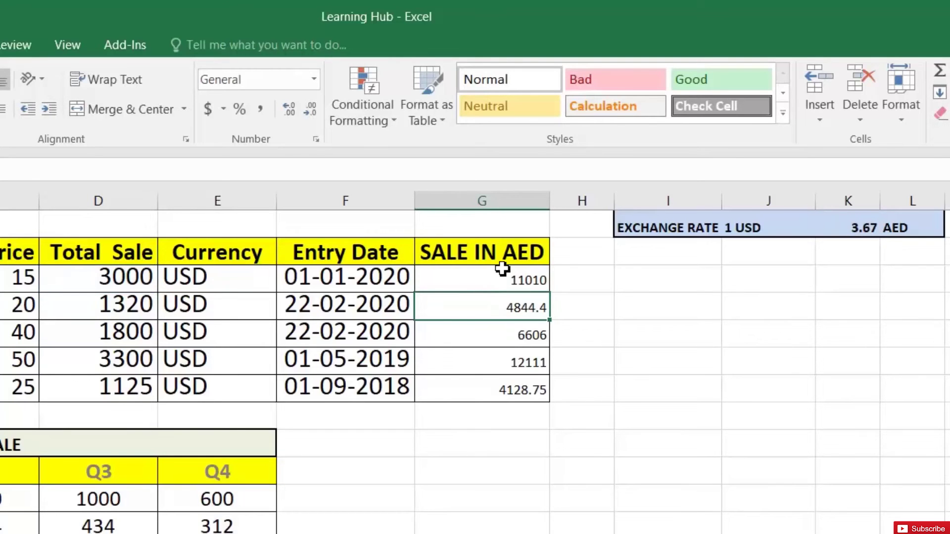
click(502, 270)
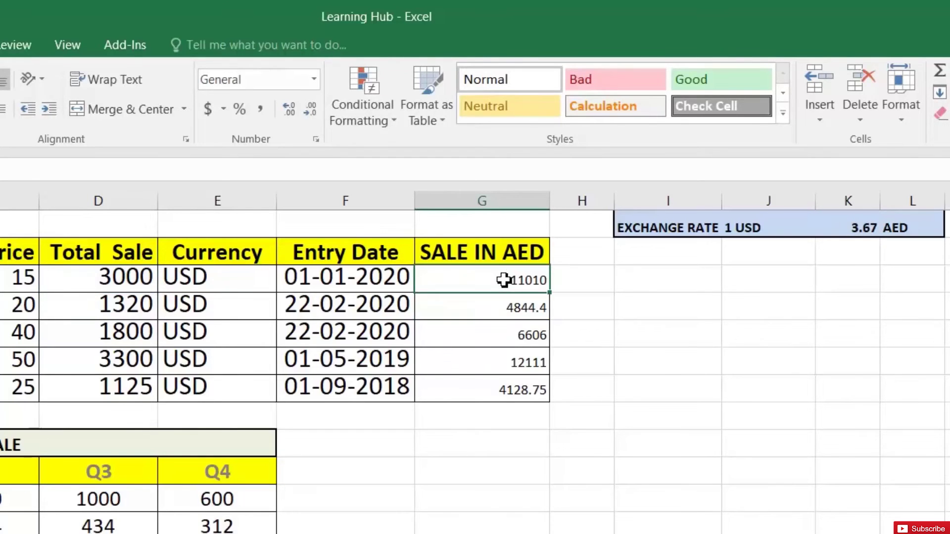
double_click(550, 295)
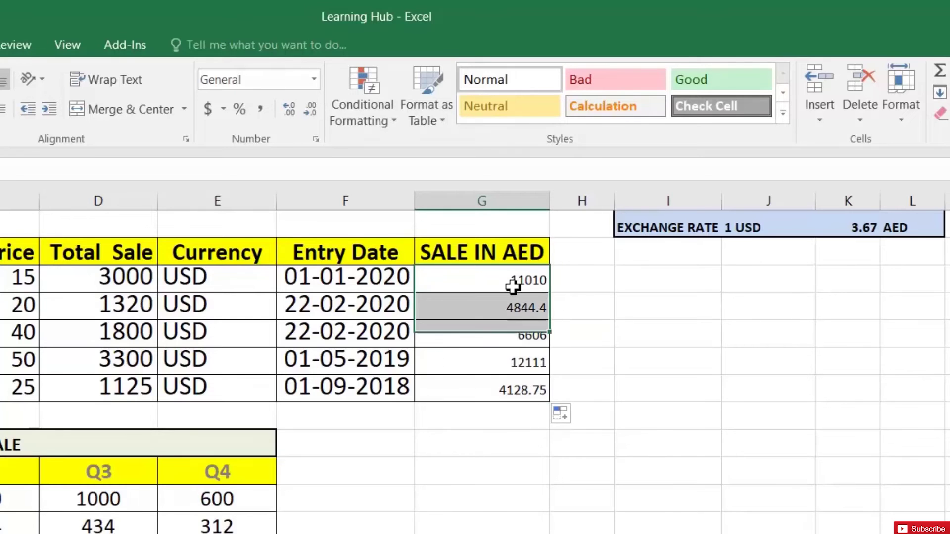
- Check the converted values 4844.4, 6606, 12111, 4128.75 and G5's formula
click(514, 307)
click(515, 363)
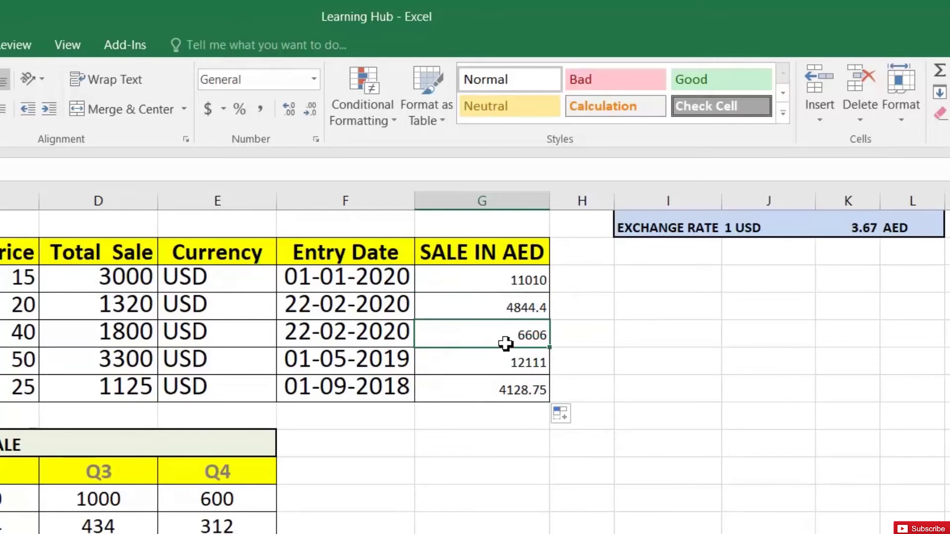
double_click(505, 341)
key(Escape)
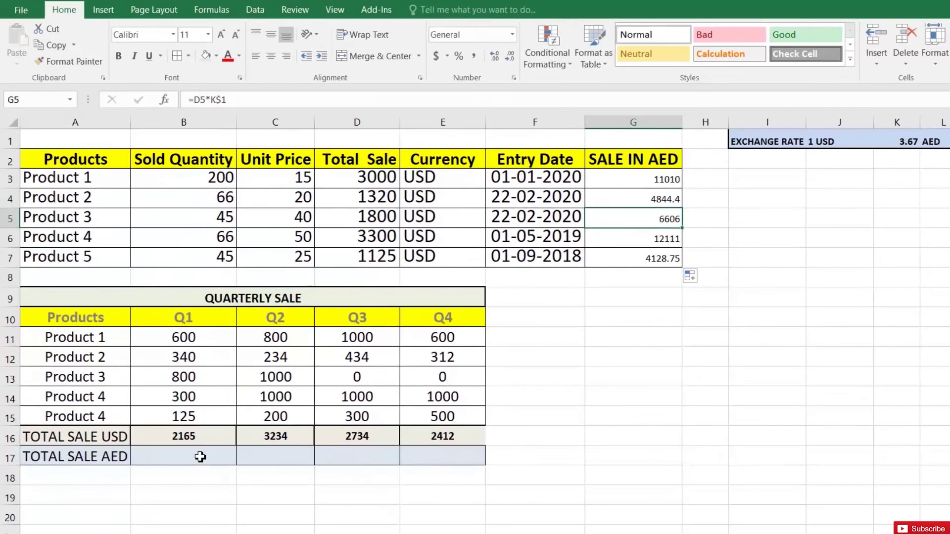
click(200, 456)
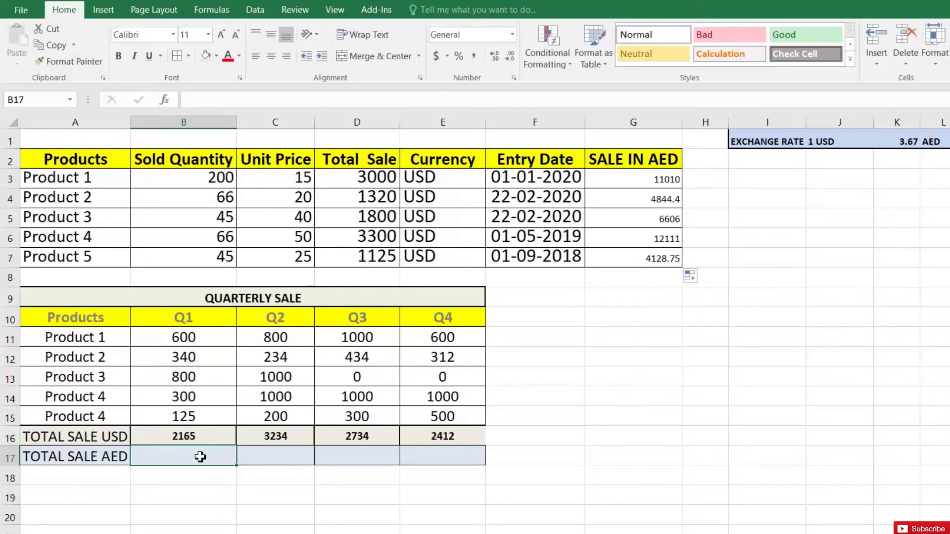
- Enter =B16*$K1 in B17 to convert the Q1 USD total to AED
double_click(200, 456)
text(=)
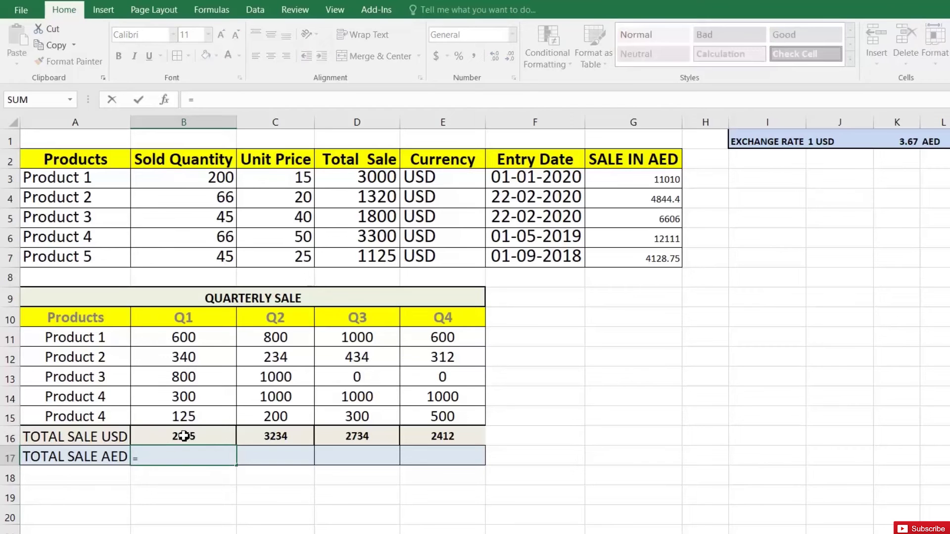
click(184, 436)
text(*)
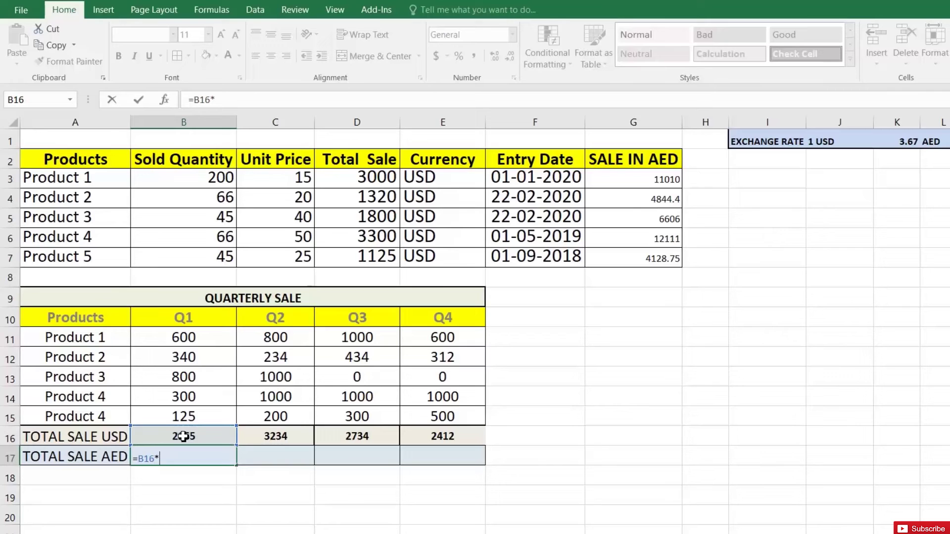
text($K1)
key(Return)
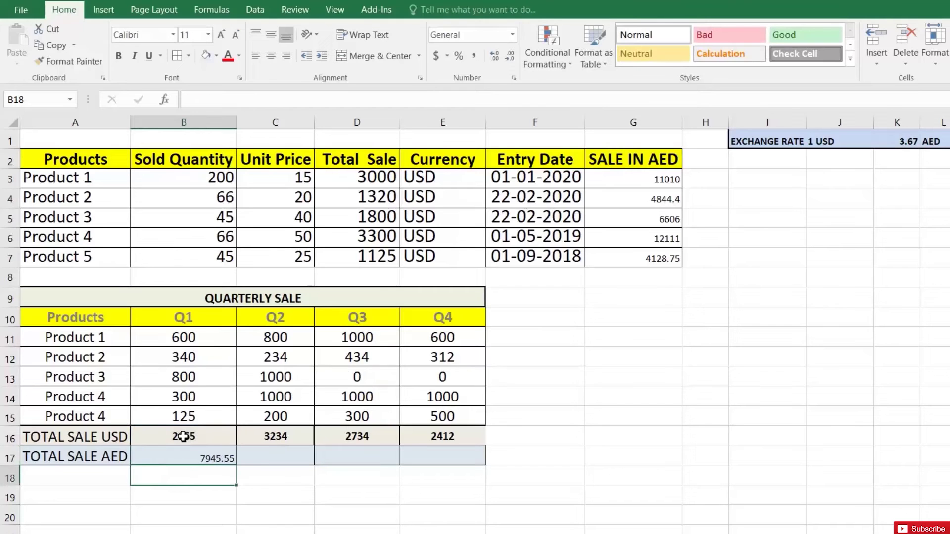
key(Up)
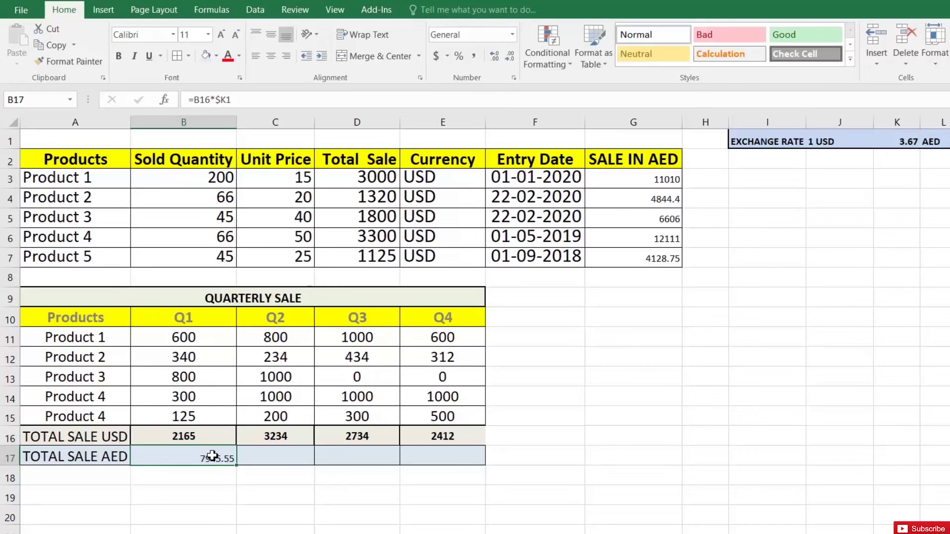
double_click(212, 455)
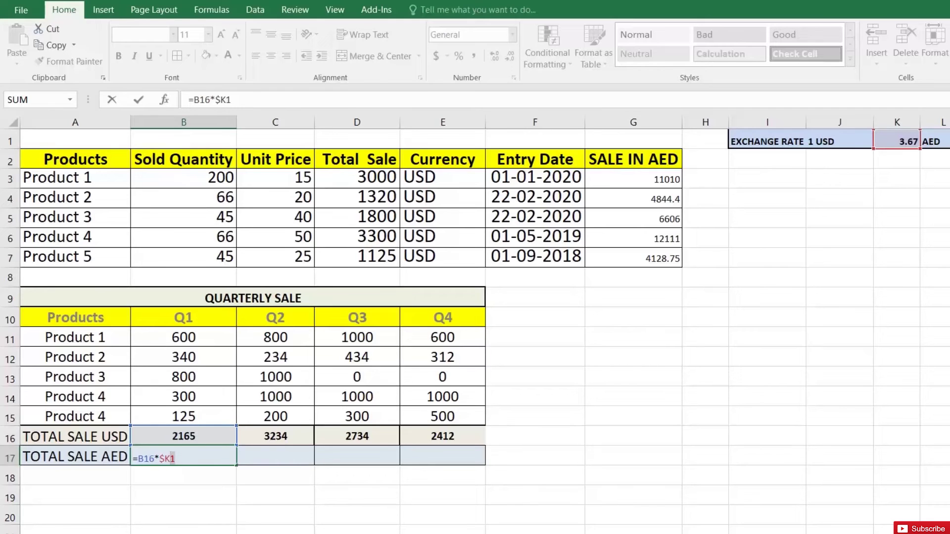
key(Return)
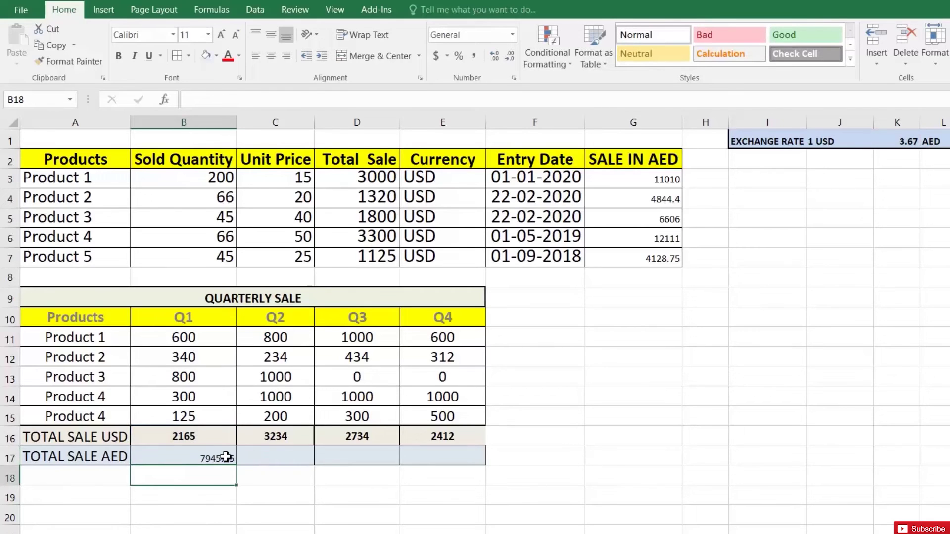
- Copy B17's formula across to E17 and inspect each cell's formula
click(230, 458)
drag(238, 465, 458, 472)
click(306, 462)
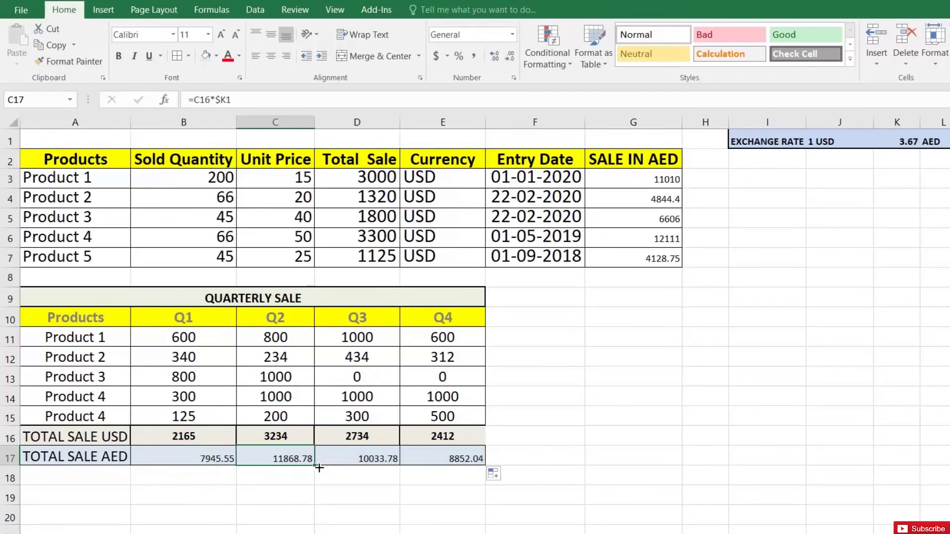
key(F2)
key(Return)
key(Up)
key(F2)
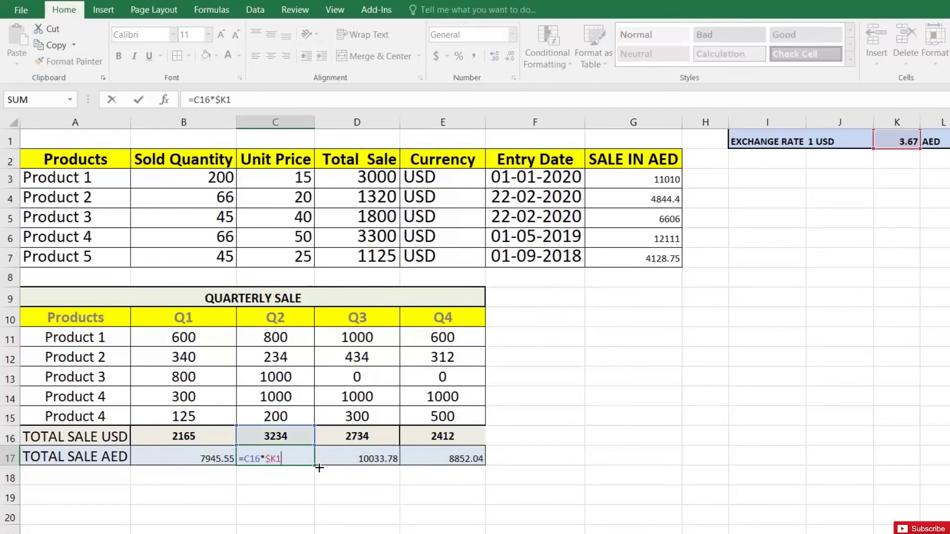
key(Escape)
key(Tab)
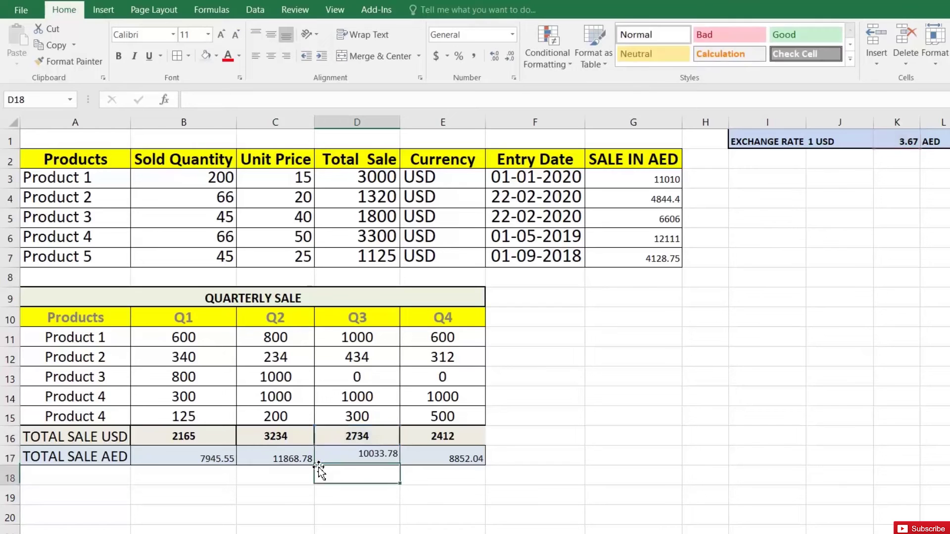
key(F2)
key(Return)
key(Up)
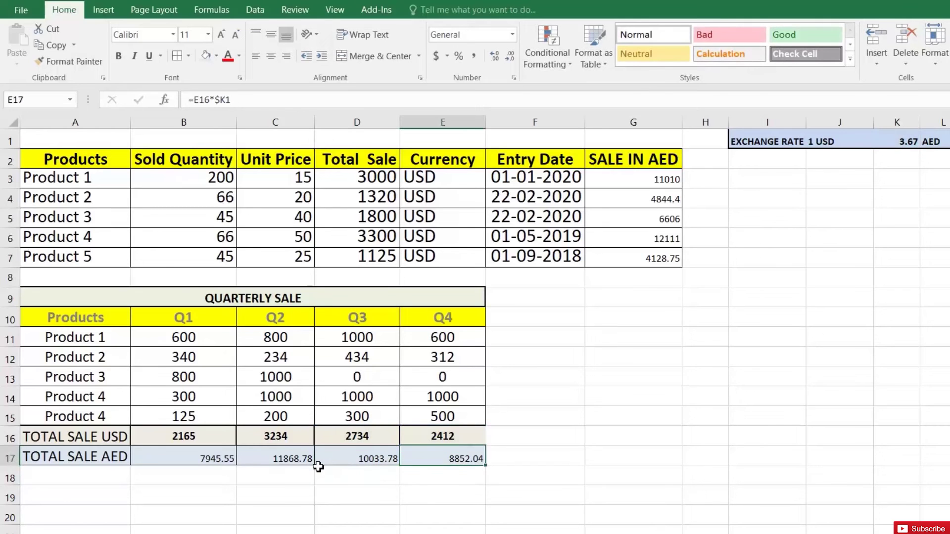
key(Left)
key(Left)
key(Left)
key(F2)
key(Return)
key(Up)
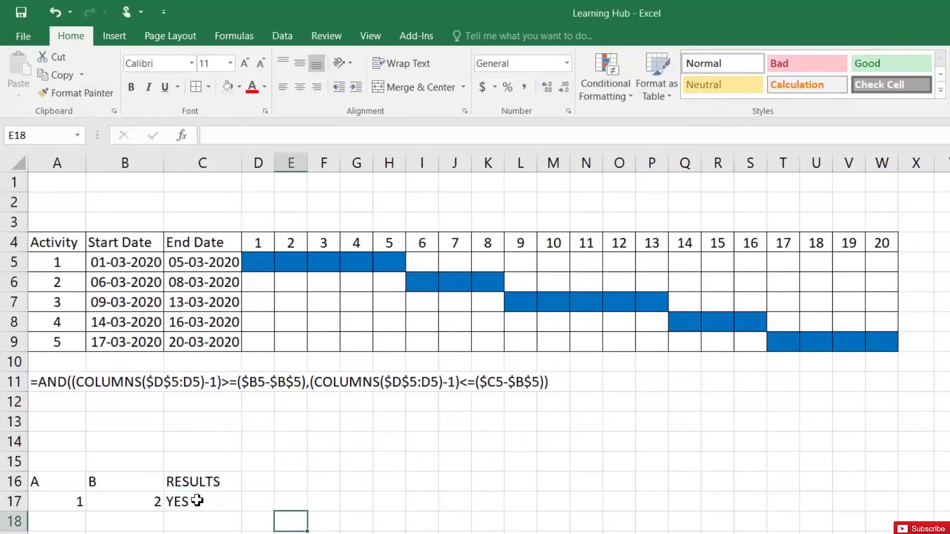
- Review values 1 and 2 and C17's =IF(A17<B17,"YES","NO") returning YES, then show the Formulas tab
click(58, 482)
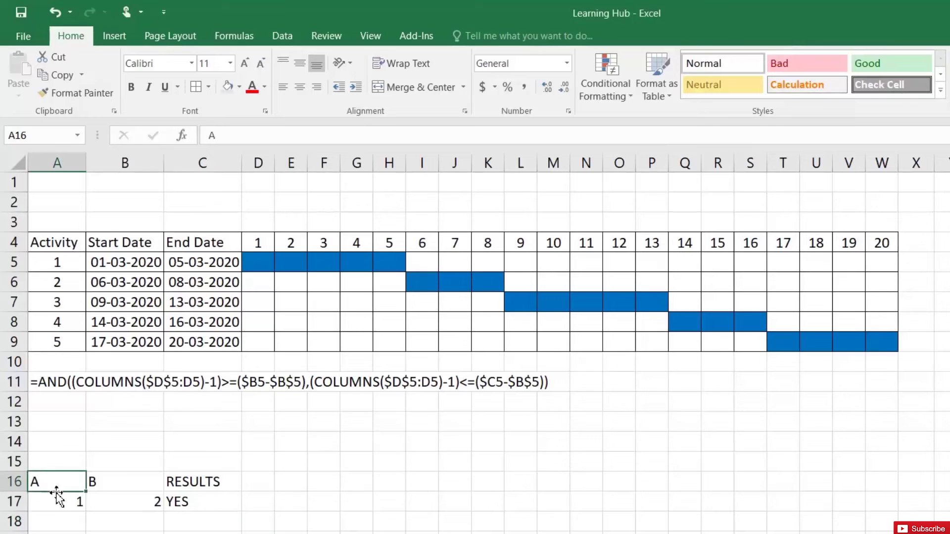
click(57, 501)
click(109, 486)
click(123, 501)
click(195, 500)
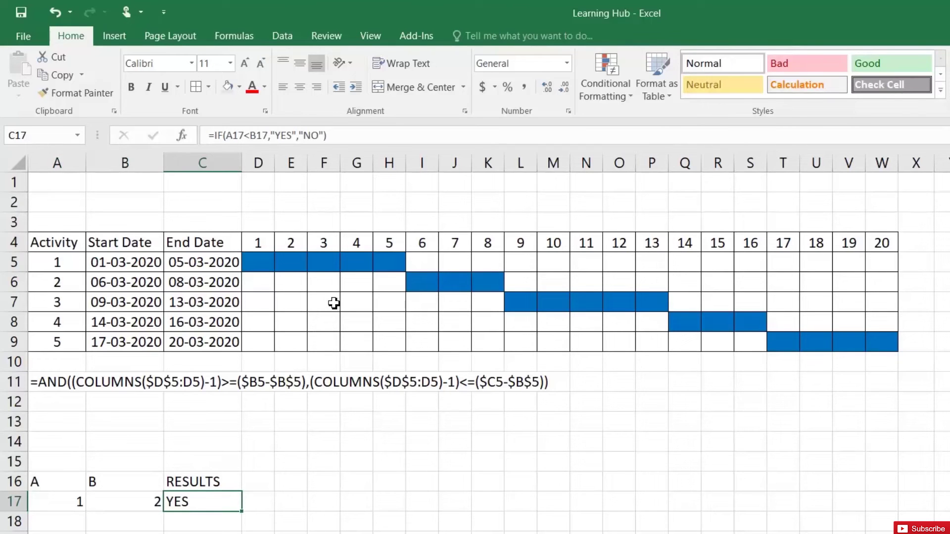
click(231, 42)
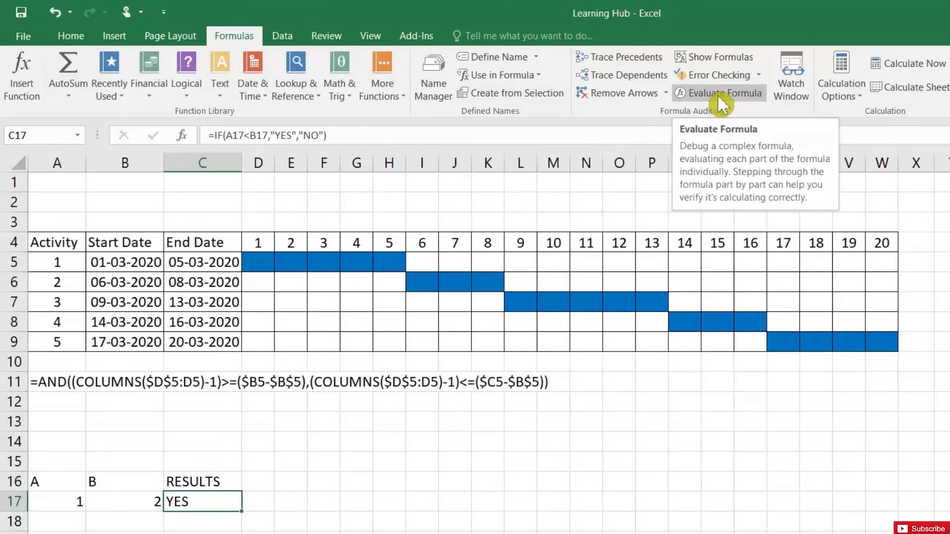
click(723, 94)
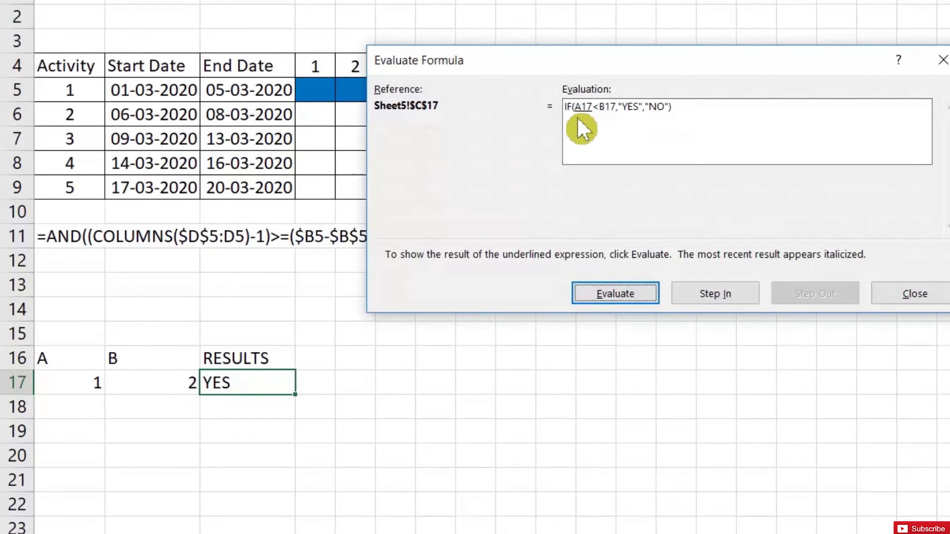
click(629, 289)
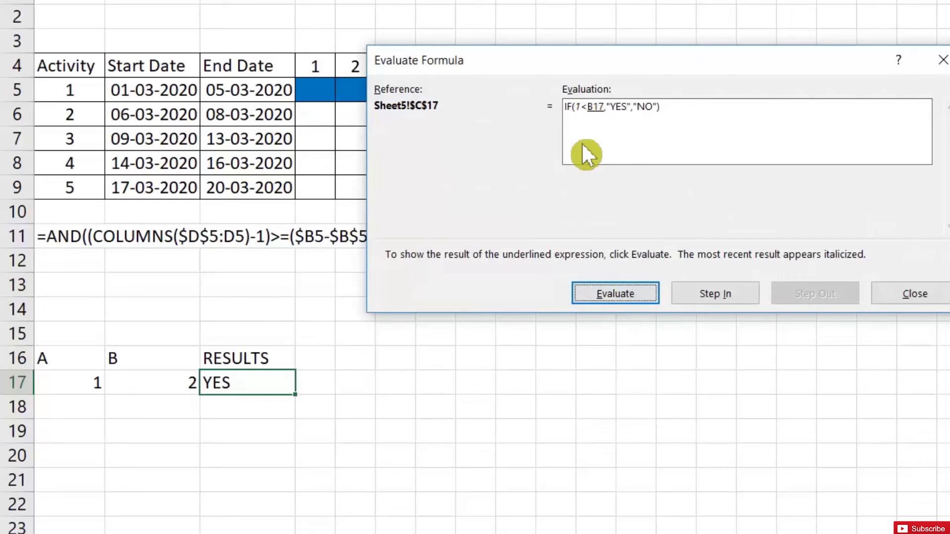
click(619, 295)
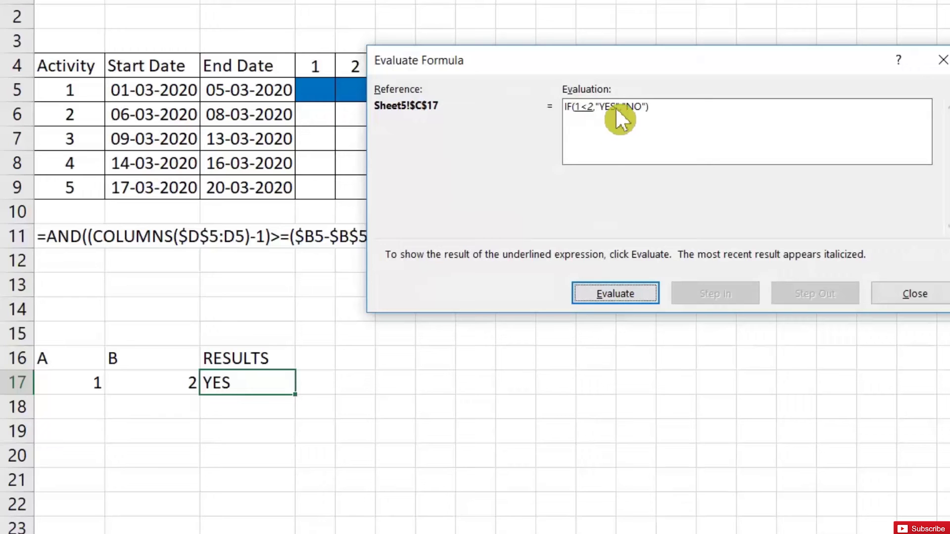
click(620, 293)
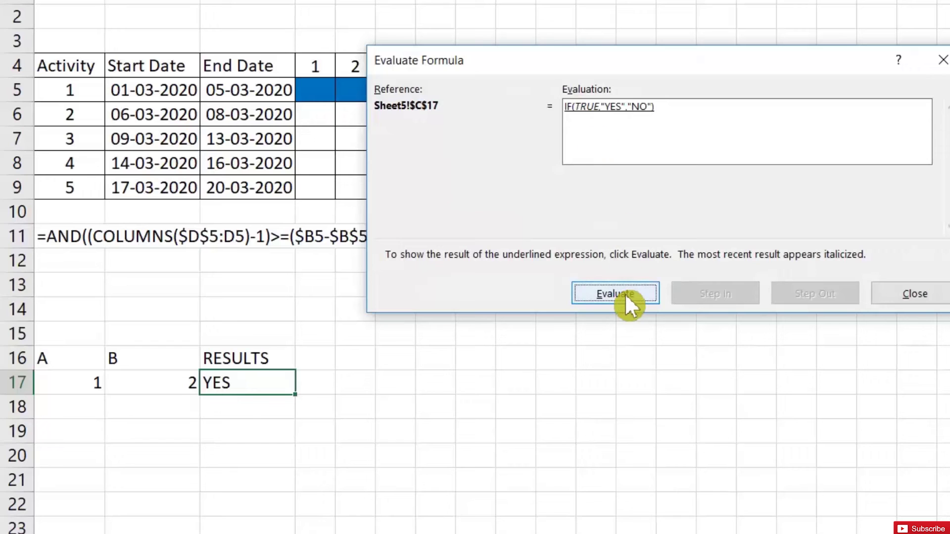
click(624, 293)
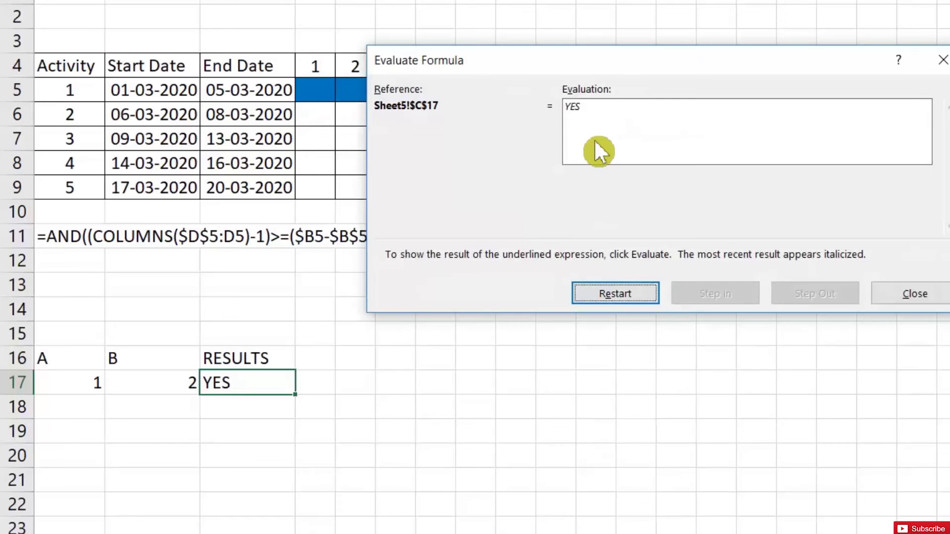
click(915, 293)
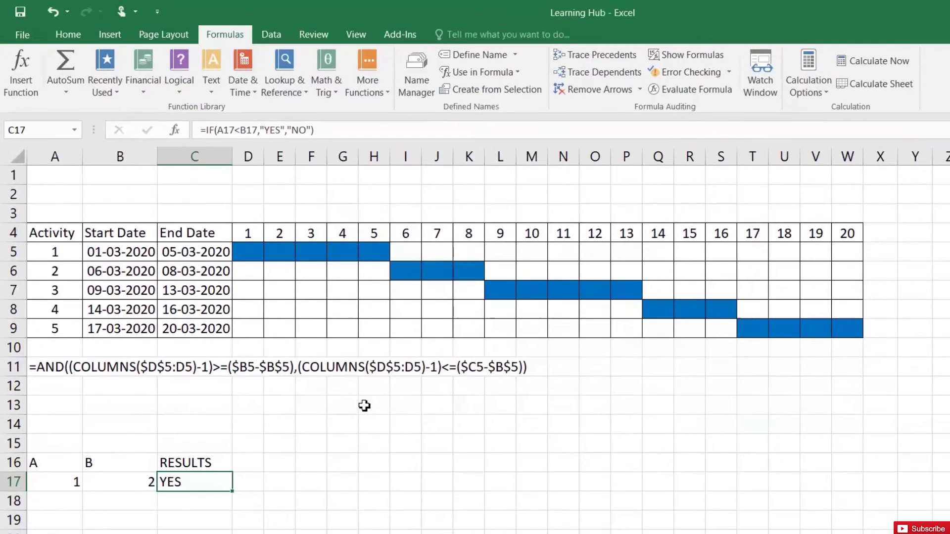
click(41, 366)
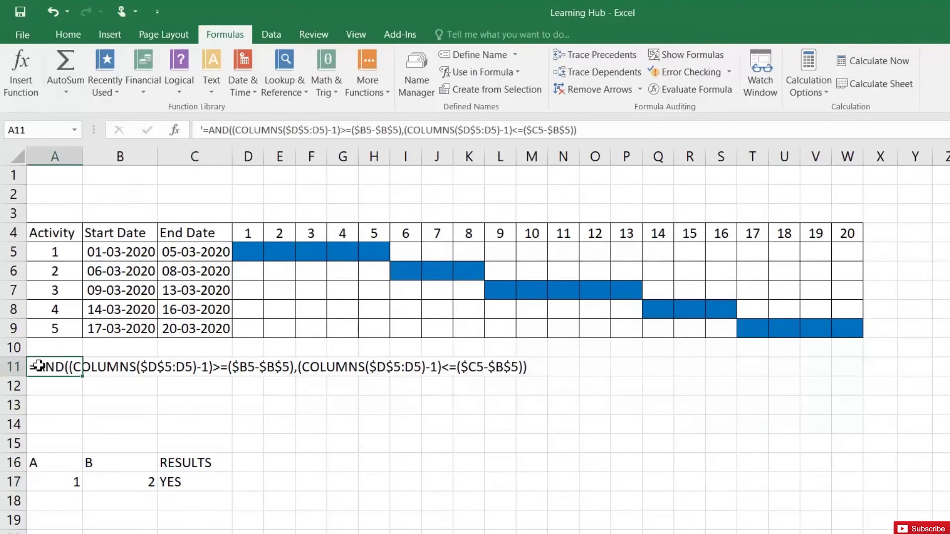
click(65, 241)
drag(65, 241, 784, 328)
click(280, 329)
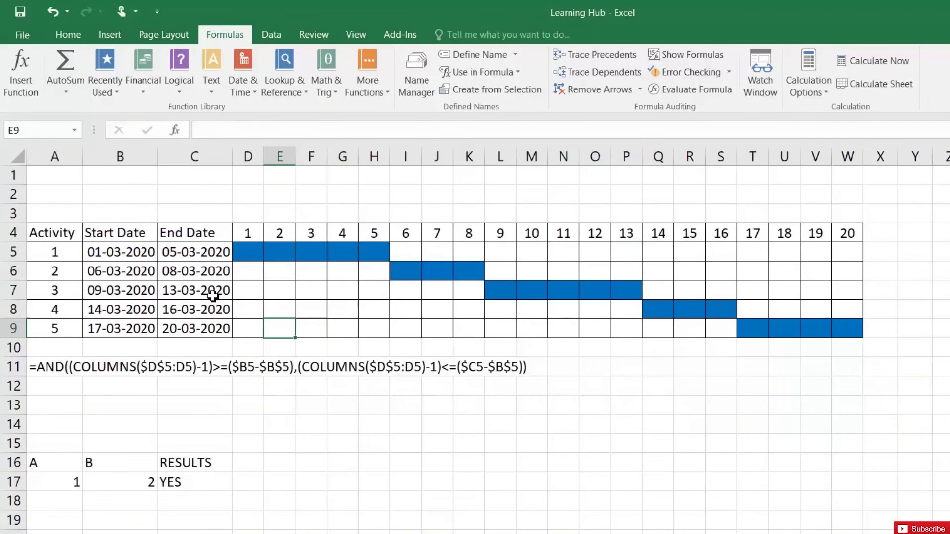
click(69, 35)
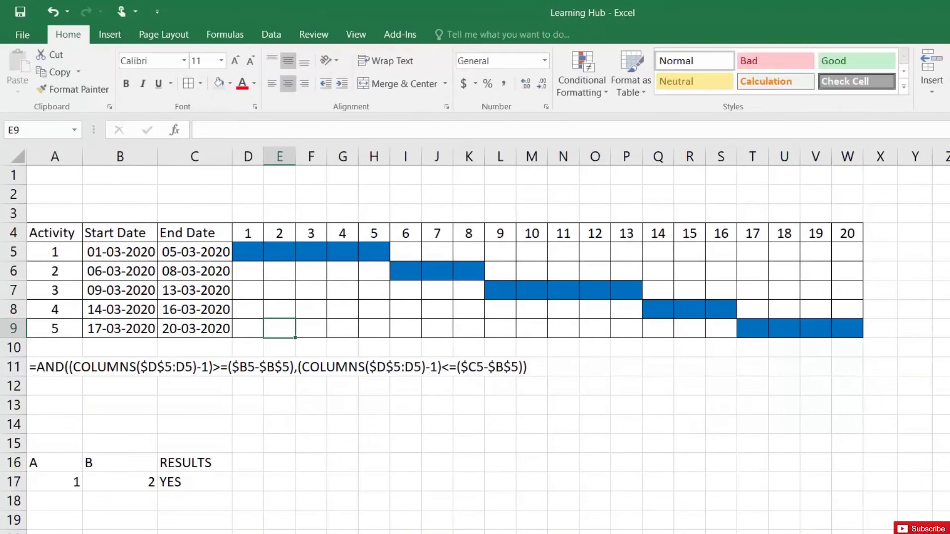
click(580, 81)
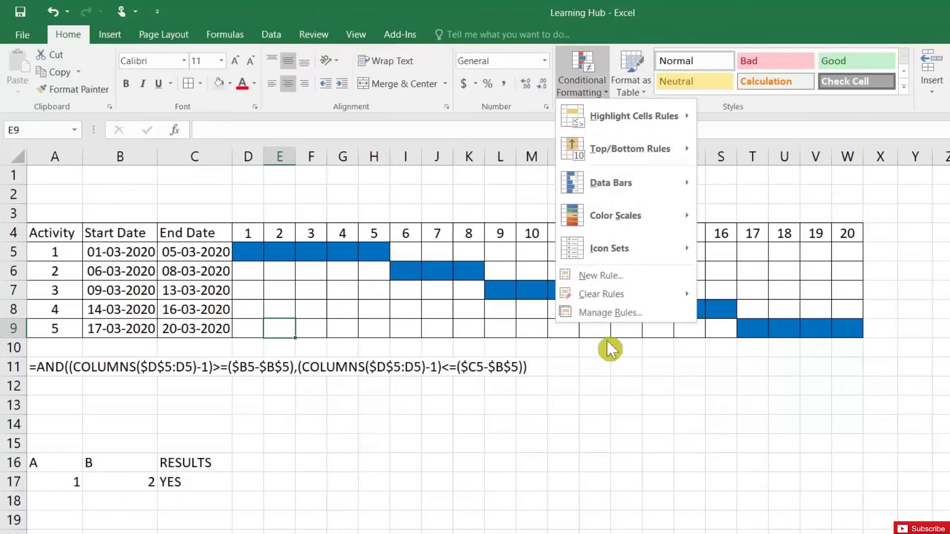
click(607, 312)
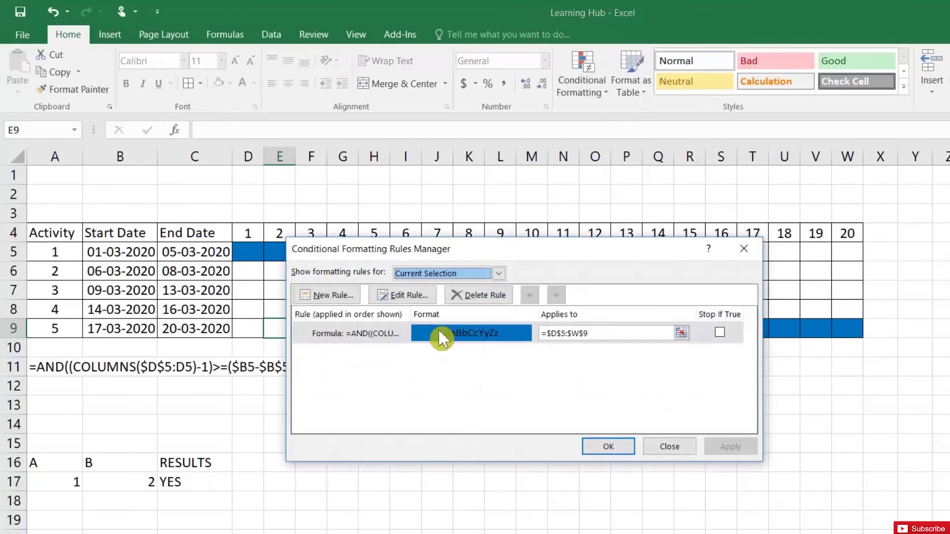
click(413, 296)
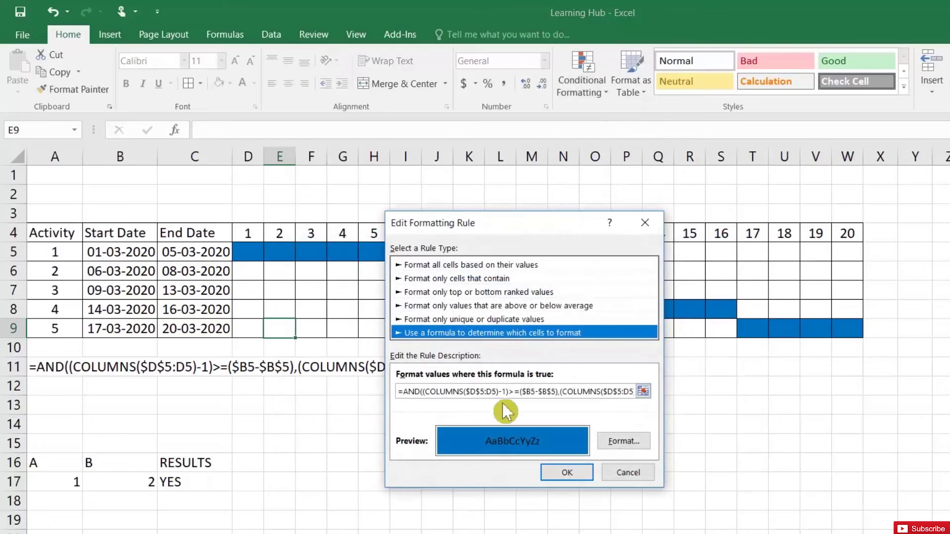
click(624, 474)
click(682, 452)
drag(250, 250, 841, 326)
click(449, 304)
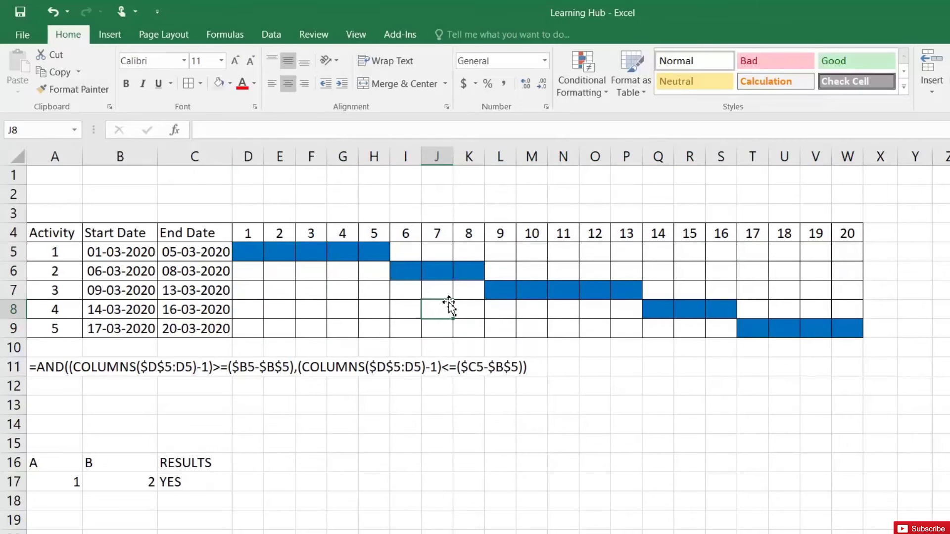
- Copy the AND formula text from A11 into D5 and fill it across row 5
double_click(38, 367)
drag(31, 367, 532, 367)
key(ctrl+c)
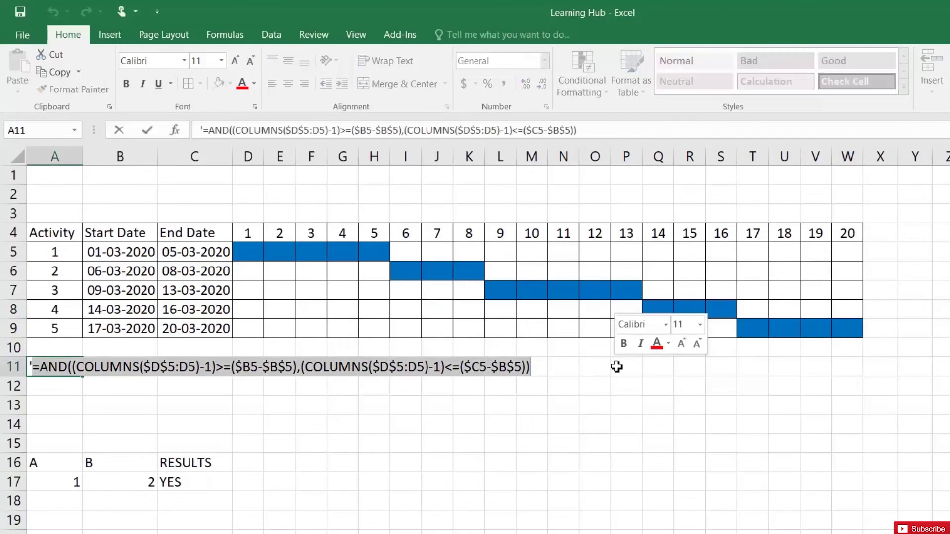
key(Return)
double_click(250, 249)
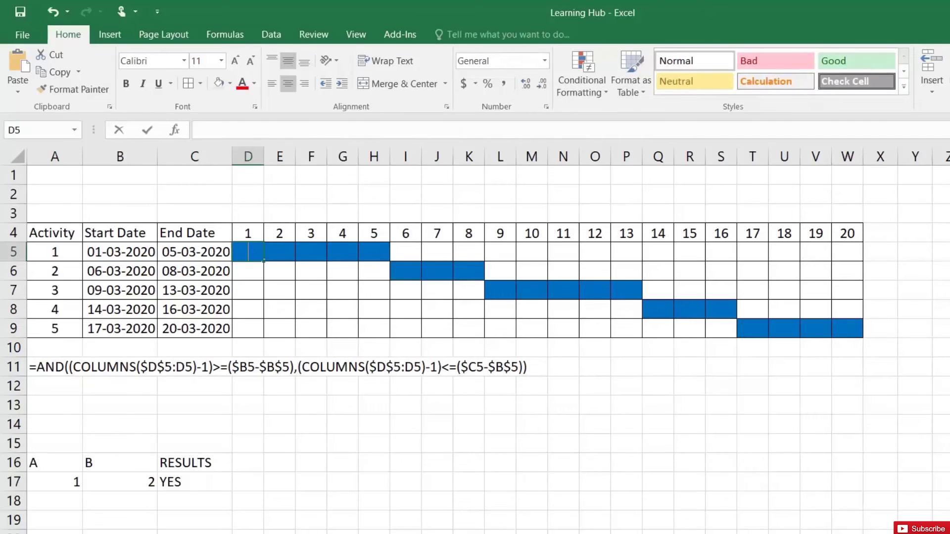
key(ctrl+v)
key(Return)
click(253, 251)
drag(262, 260, 867, 335)
- AutoFit columns D to W so TRUE/FALSE shows, then compare formulas in D5, G5 and I5
drag(248, 157, 848, 158)
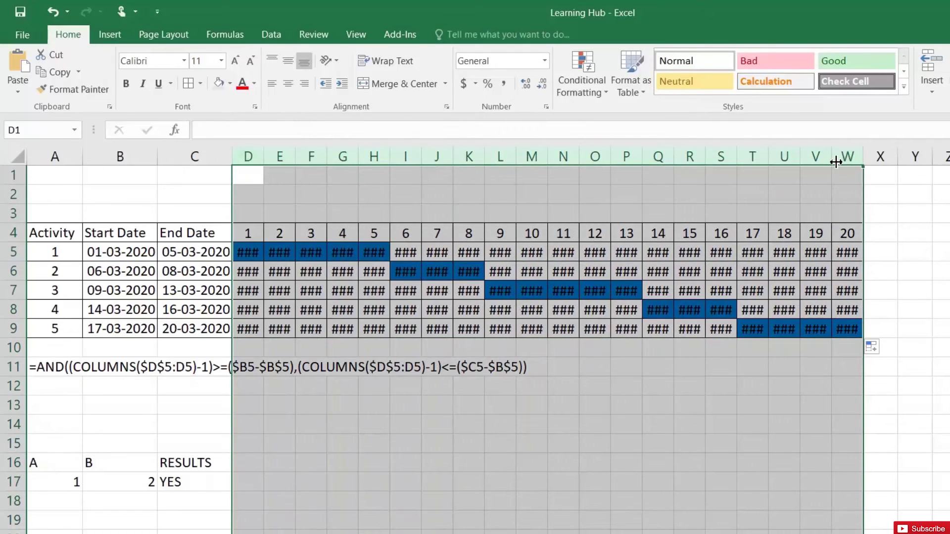
double_click(835, 160)
click(379, 271)
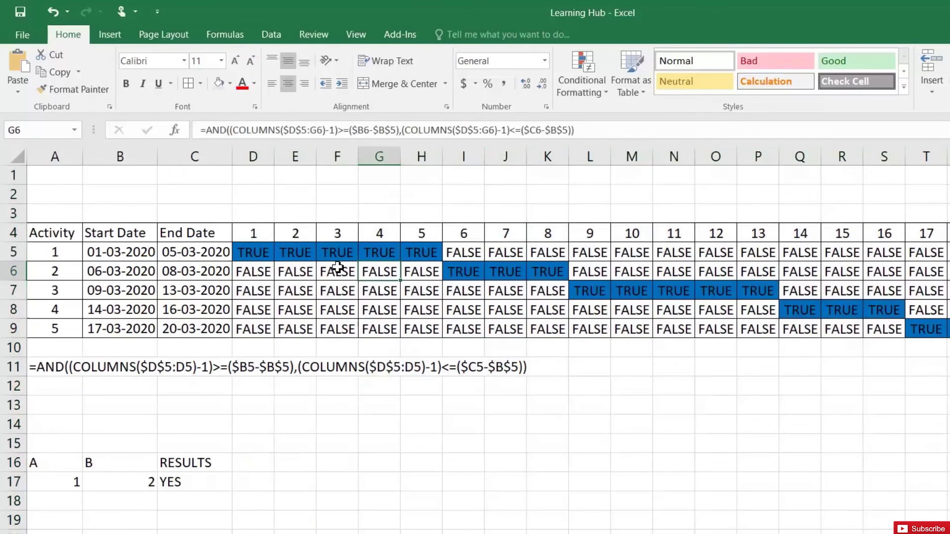
click(255, 251)
click(286, 252)
click(325, 252)
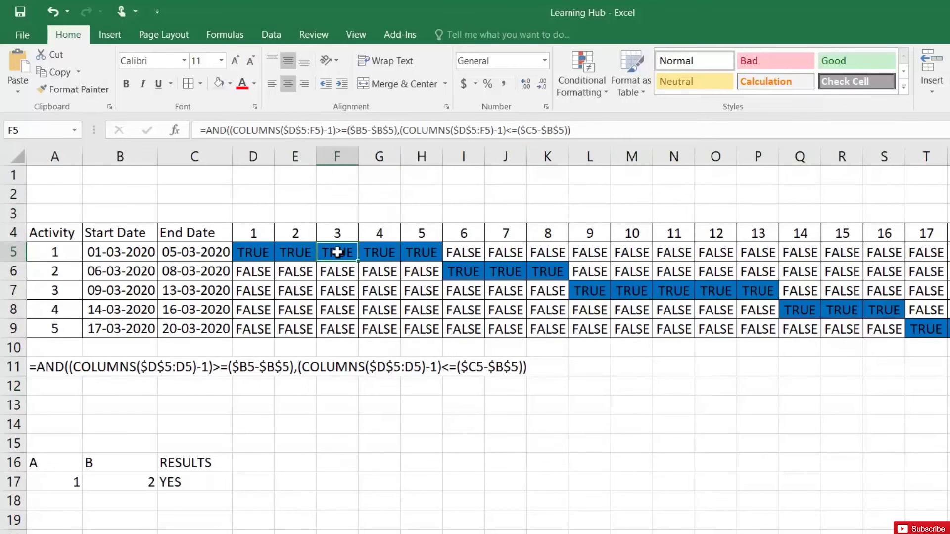
click(376, 251)
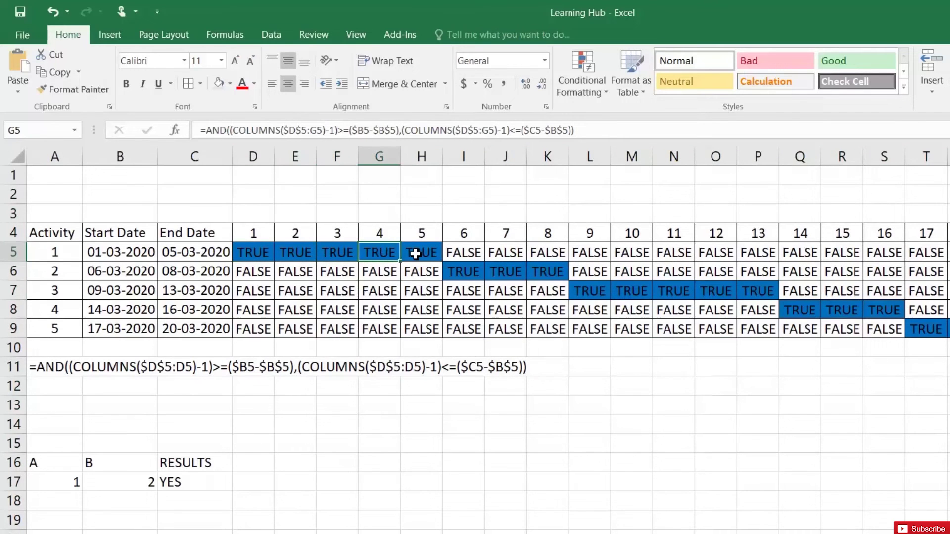
click(478, 255)
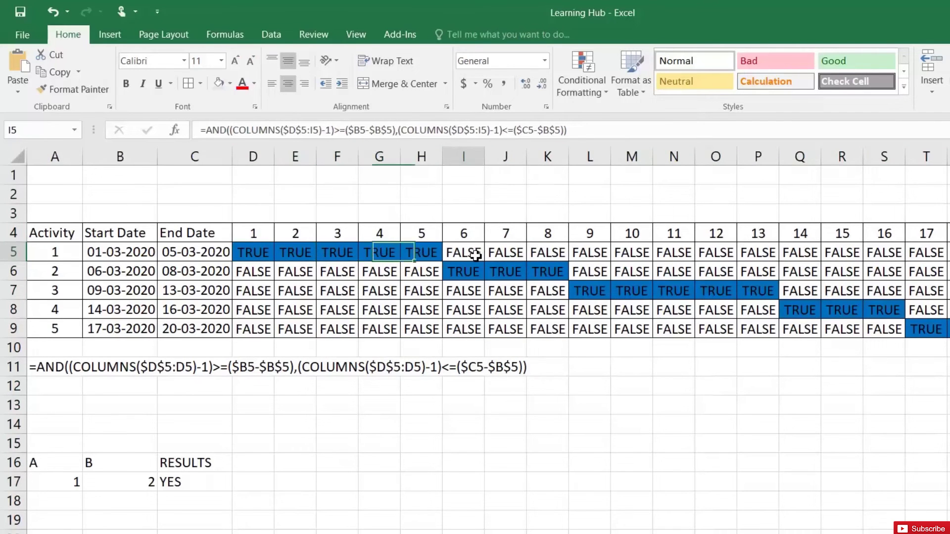
click(257, 253)
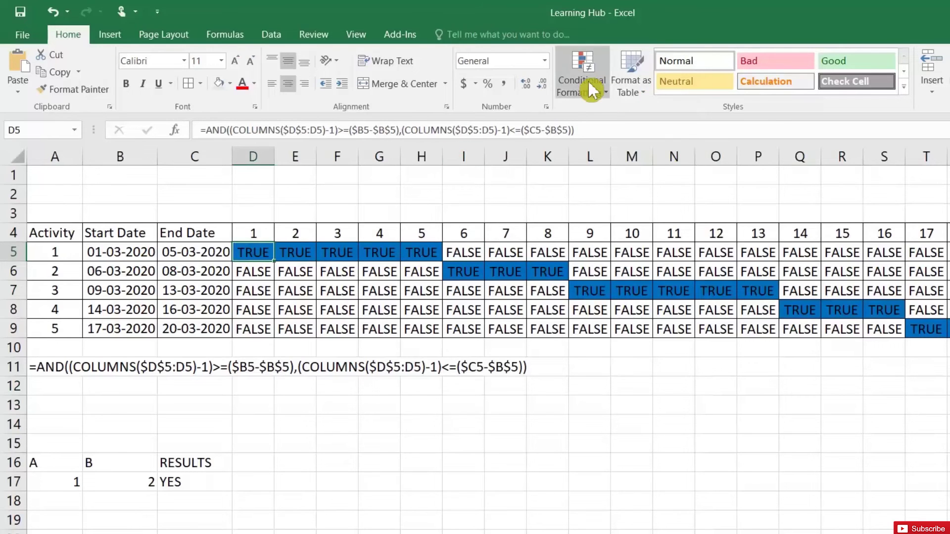
- Open Evaluate Formula for D5 and move the dialog off the schedule and row 11
click(225, 35)
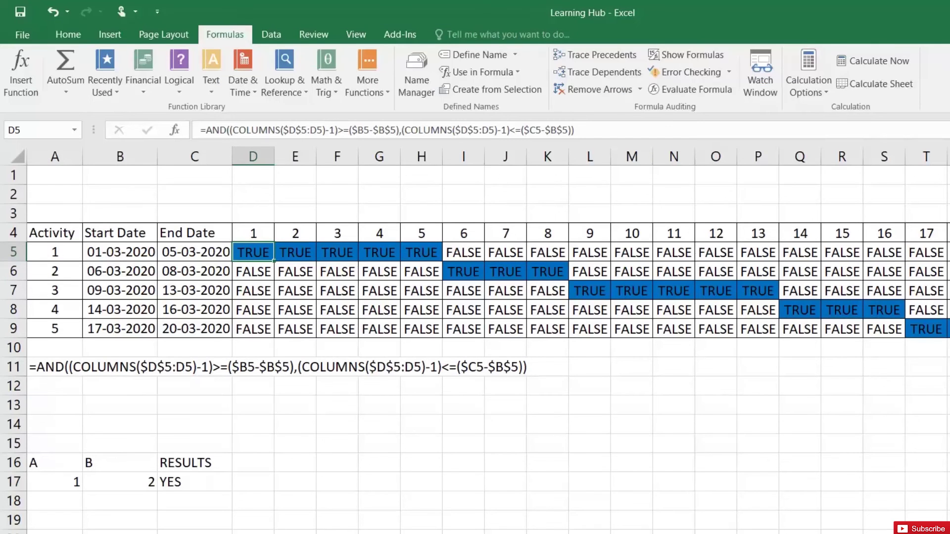
click(692, 90)
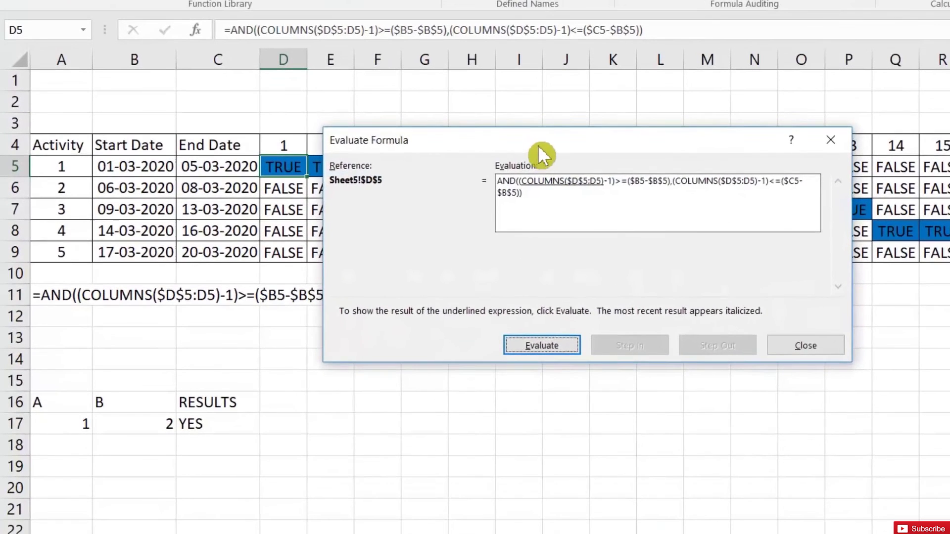
drag(481, 229, 463, 378)
drag(517, 311, 502, 320)
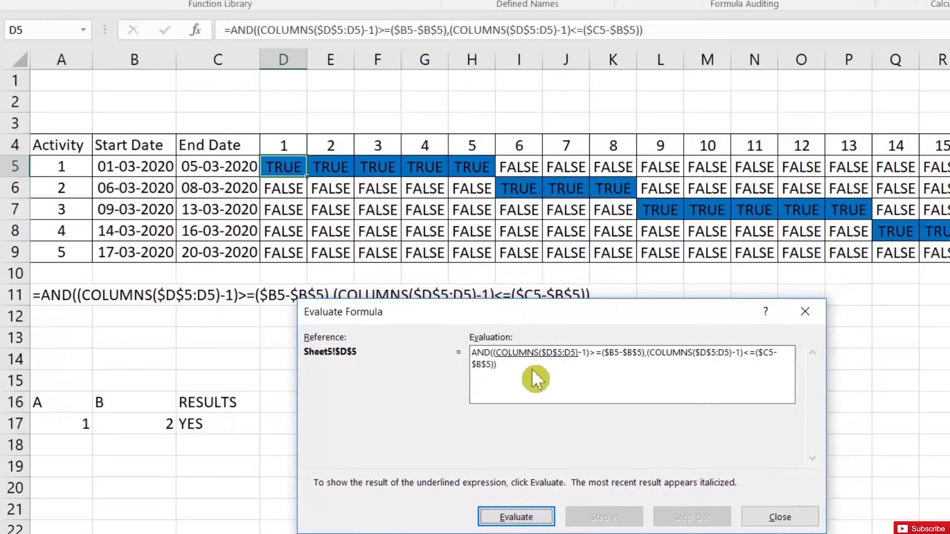
- Evaluate the first condition: offset 0, dates 43891, reducing 0>=0 to TRUE
click(539, 516)
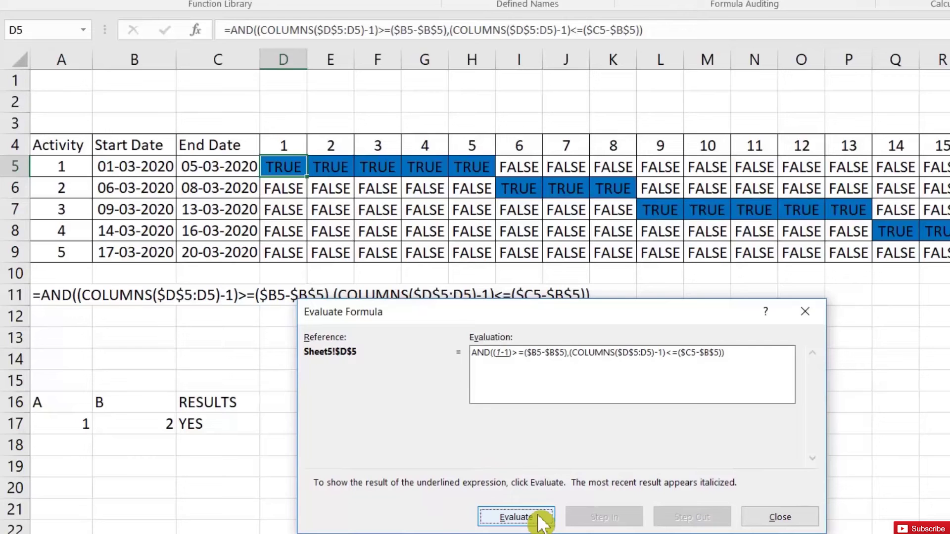
click(540, 519)
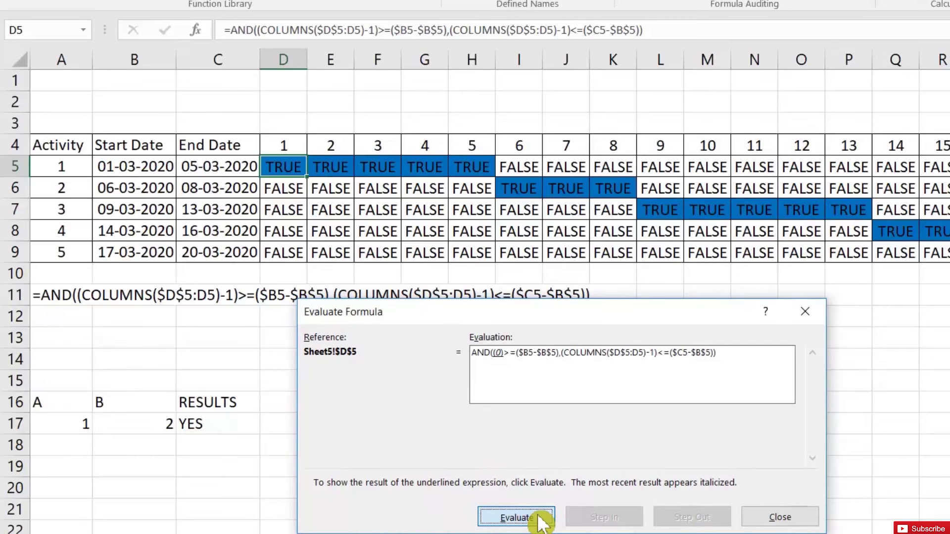
click(541, 520)
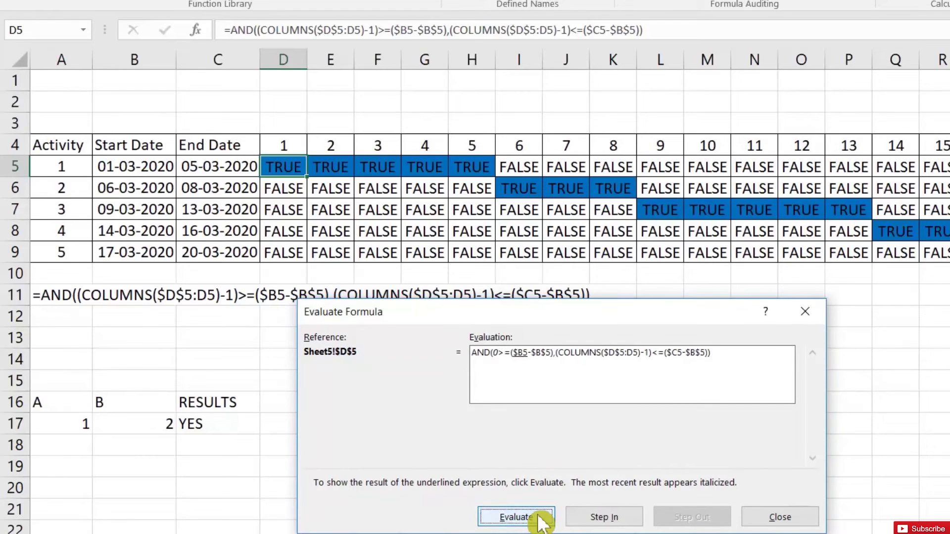
click(540, 519)
click(541, 519)
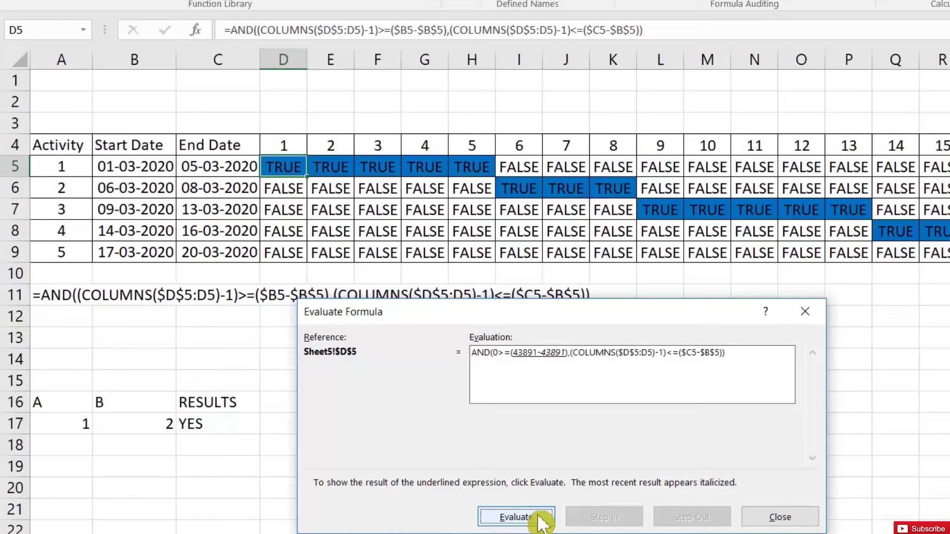
click(541, 520)
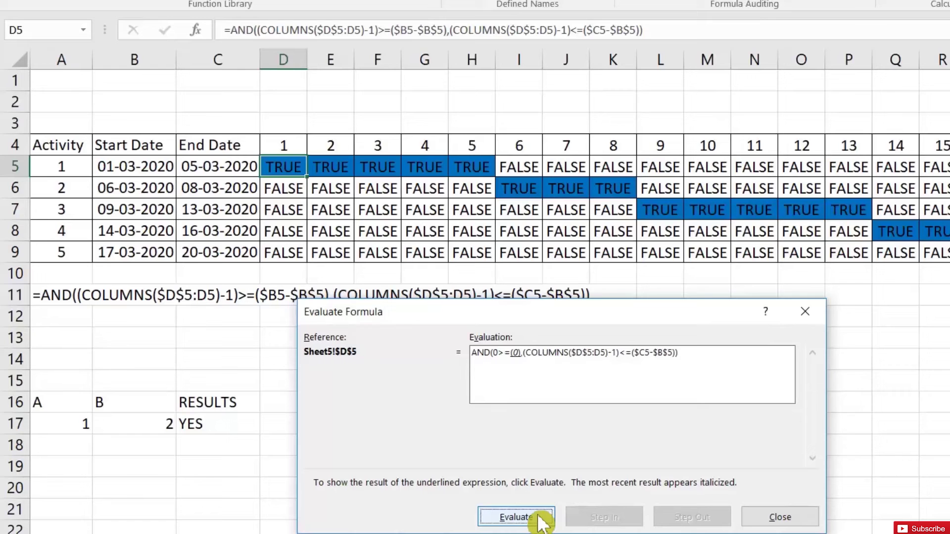
click(541, 520)
click(541, 519)
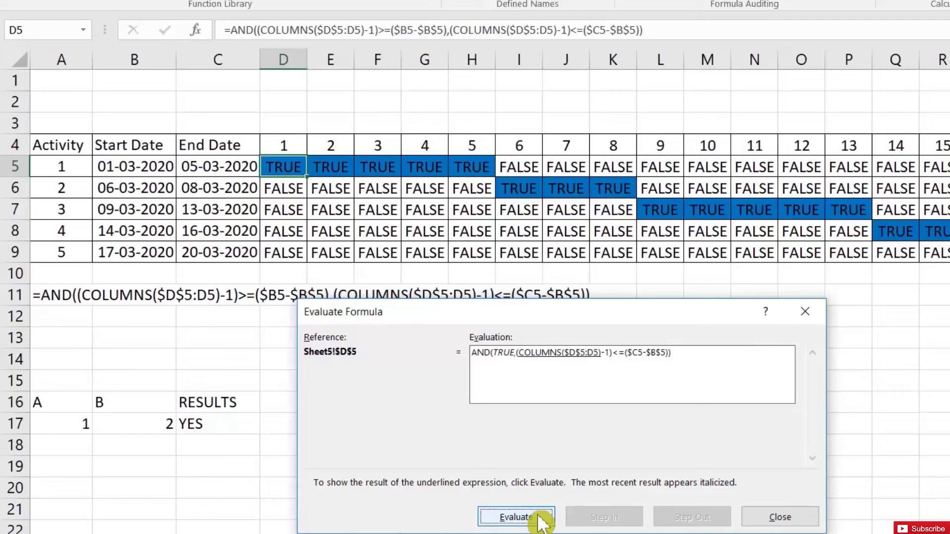
click(541, 519)
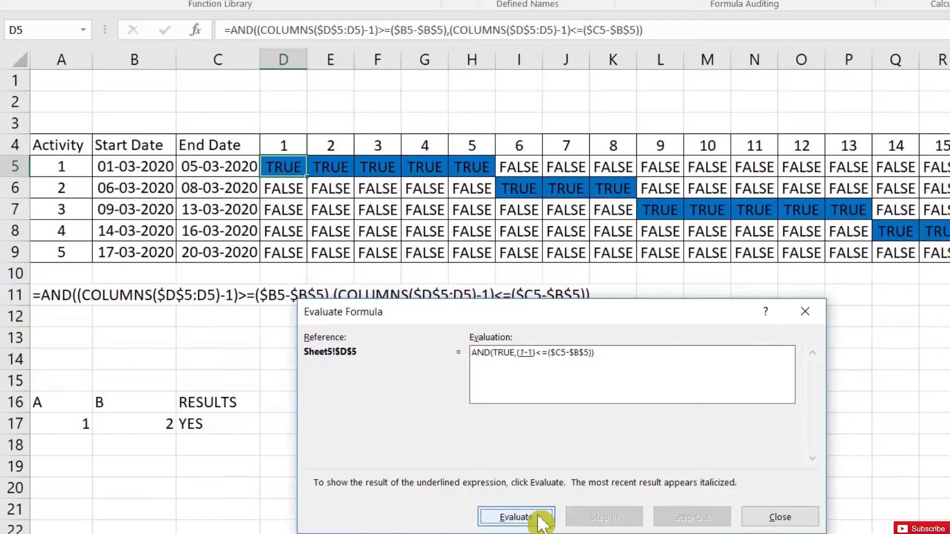
click(541, 519)
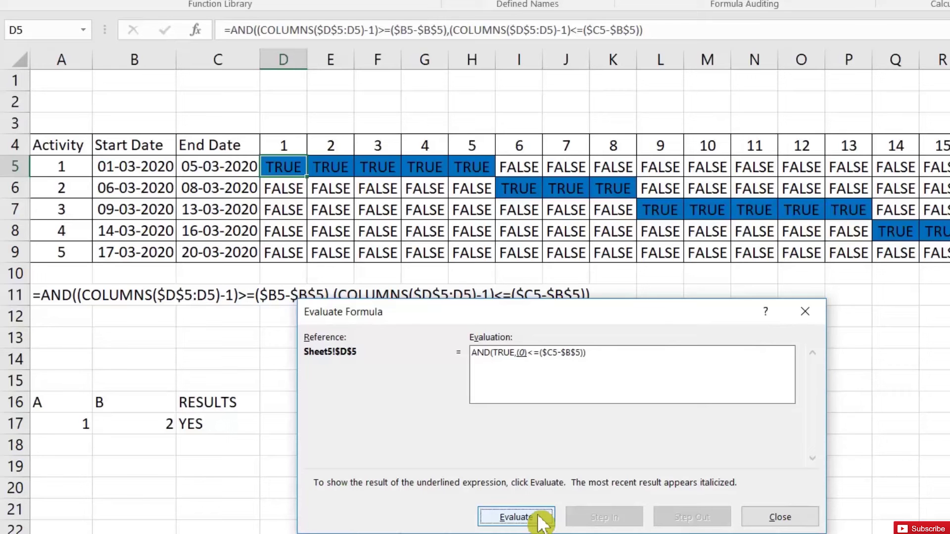
click(541, 520)
click(541, 519)
click(541, 520)
click(541, 520)
click(541, 520)
click(541, 520)
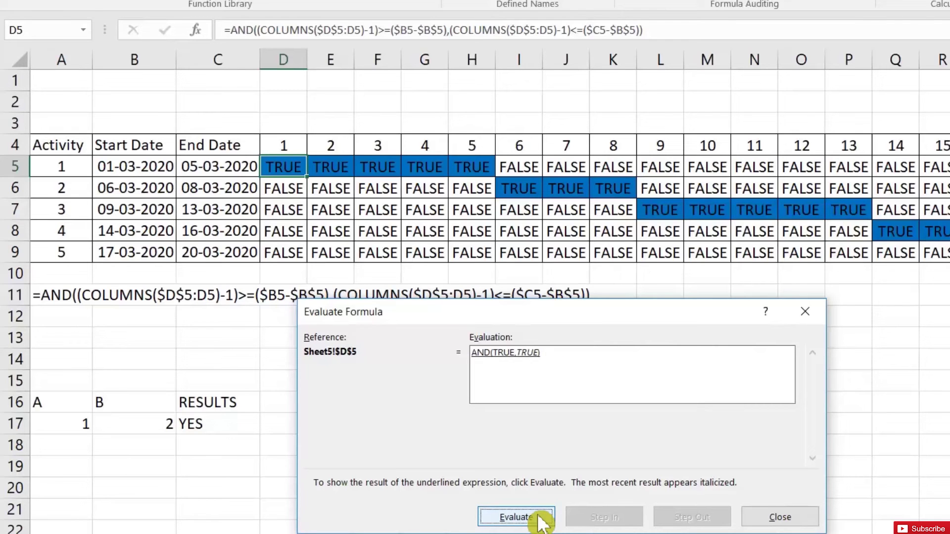
click(541, 520)
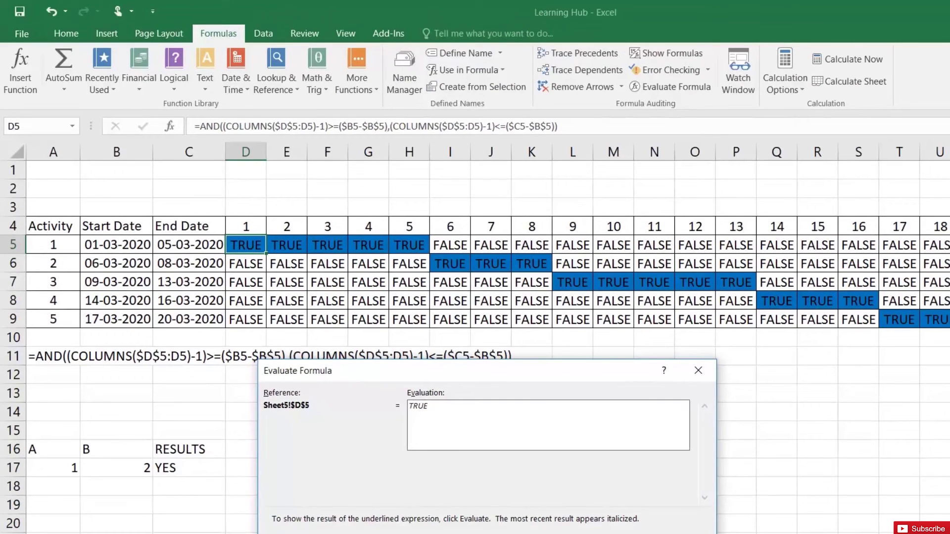
- Evaluate H6's AND formula step by step until its first condition, 4>=5, becomes FALSE
click(640, 528)
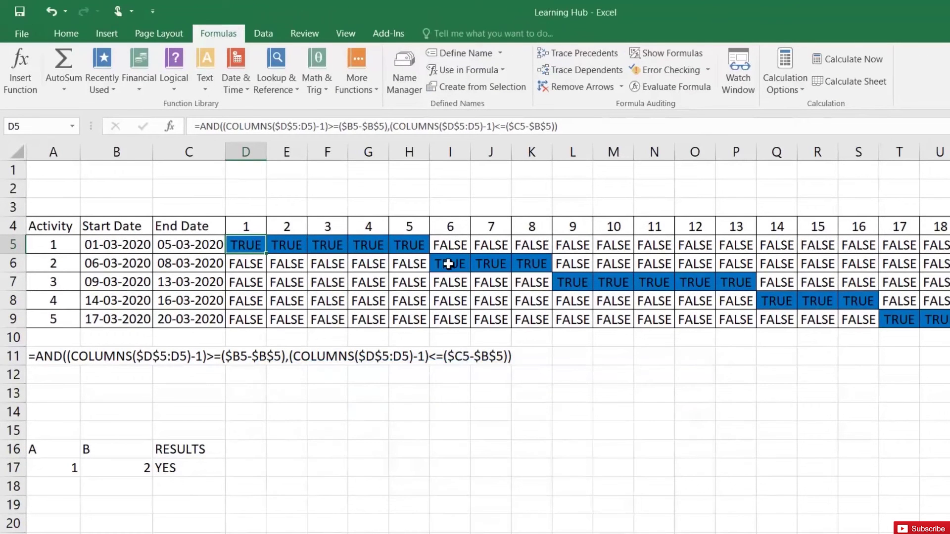
click(405, 265)
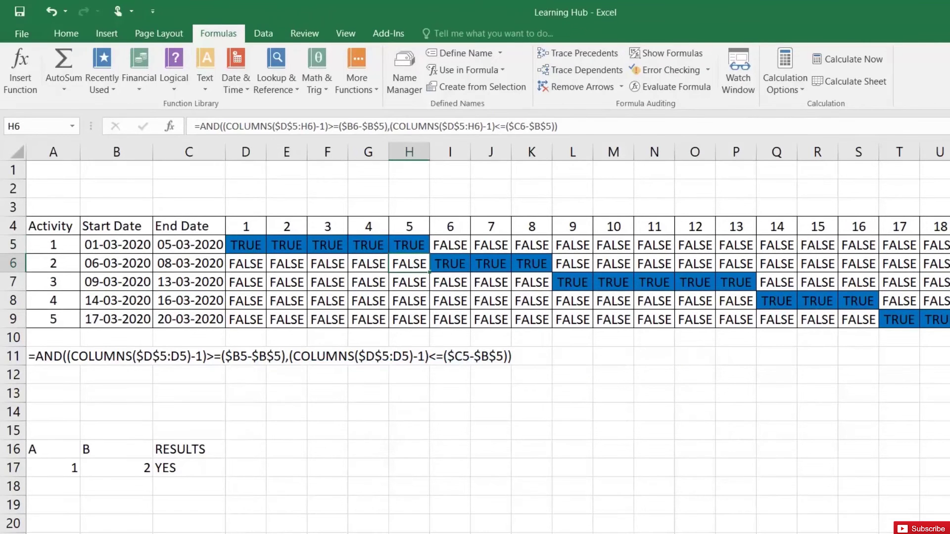
click(671, 90)
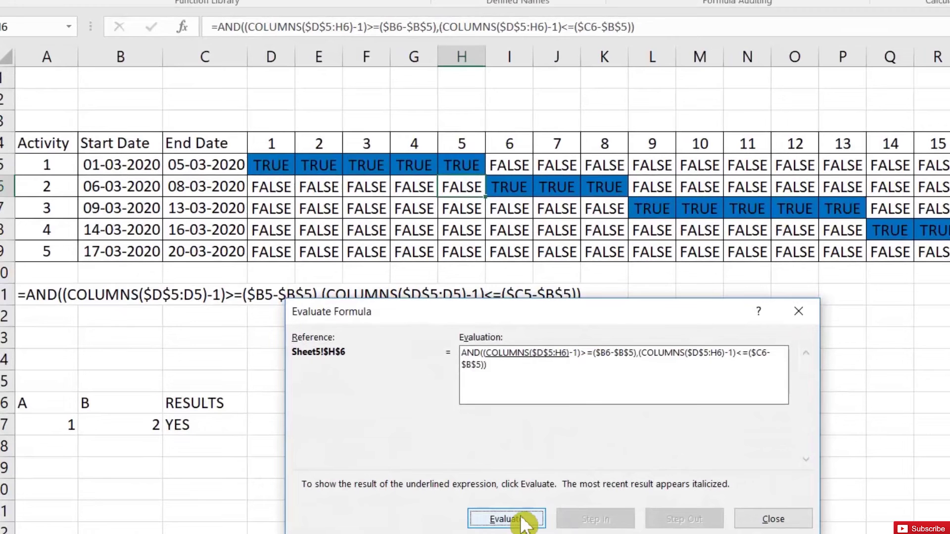
click(523, 523)
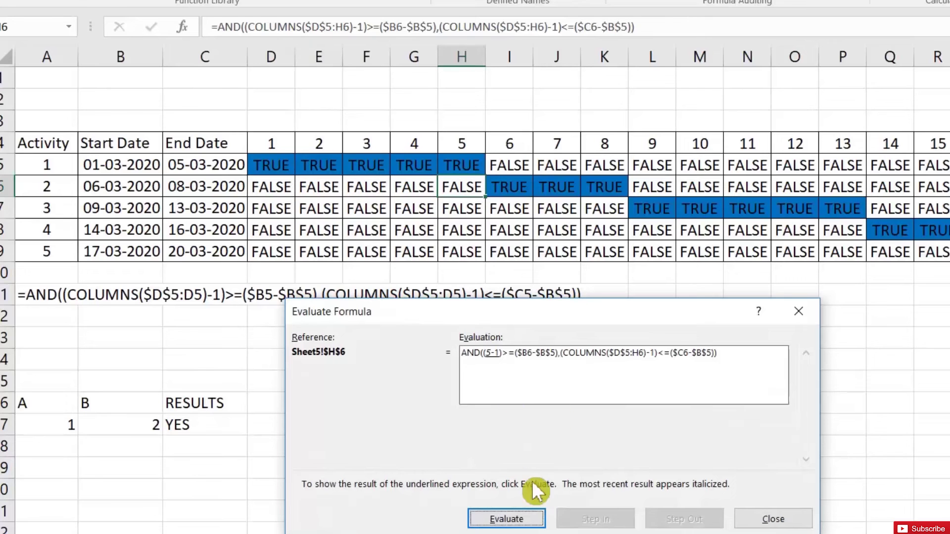
click(532, 519)
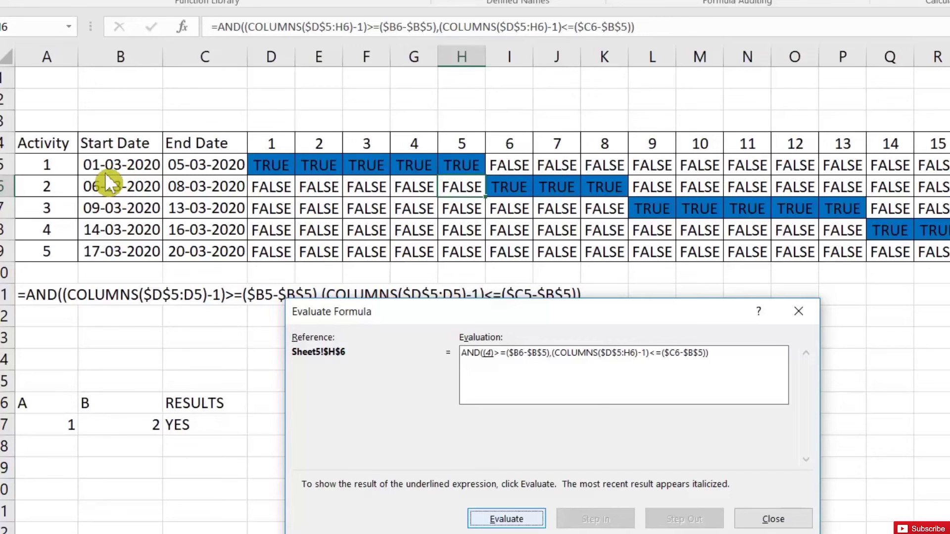
click(533, 525)
click(533, 525)
click(533, 525)
click(533, 525)
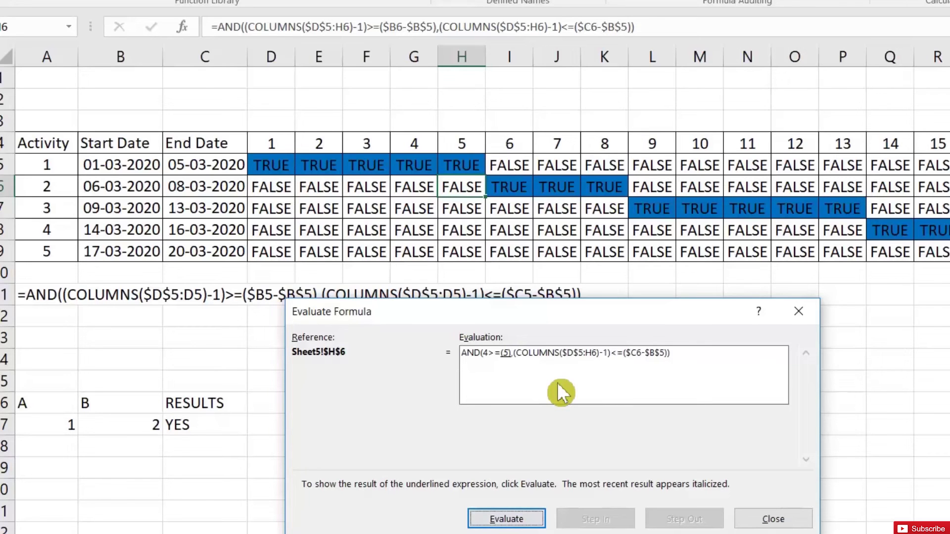
click(513, 525)
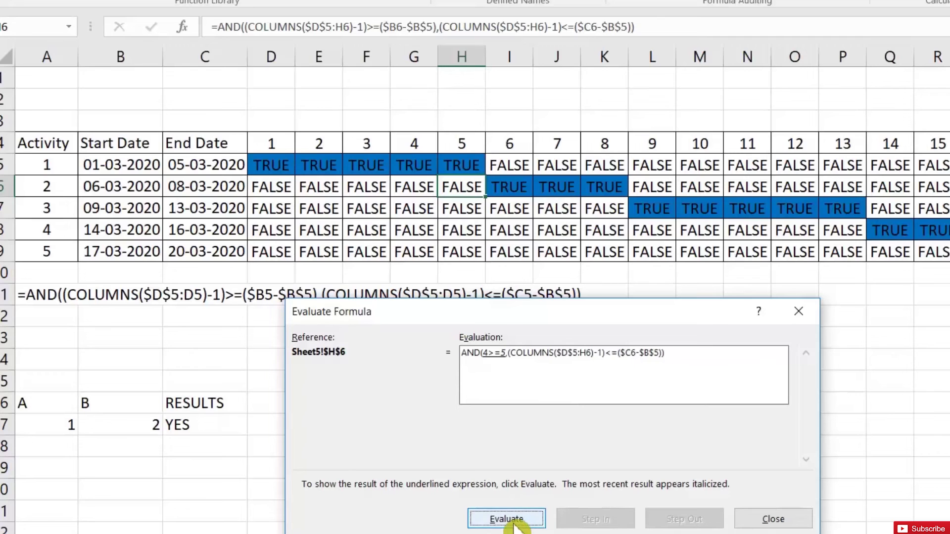
click(514, 525)
- Evaluate the second condition 4<=7 to TRUE, giving H6 a final result of FALSE
click(515, 525)
click(515, 524)
click(518, 525)
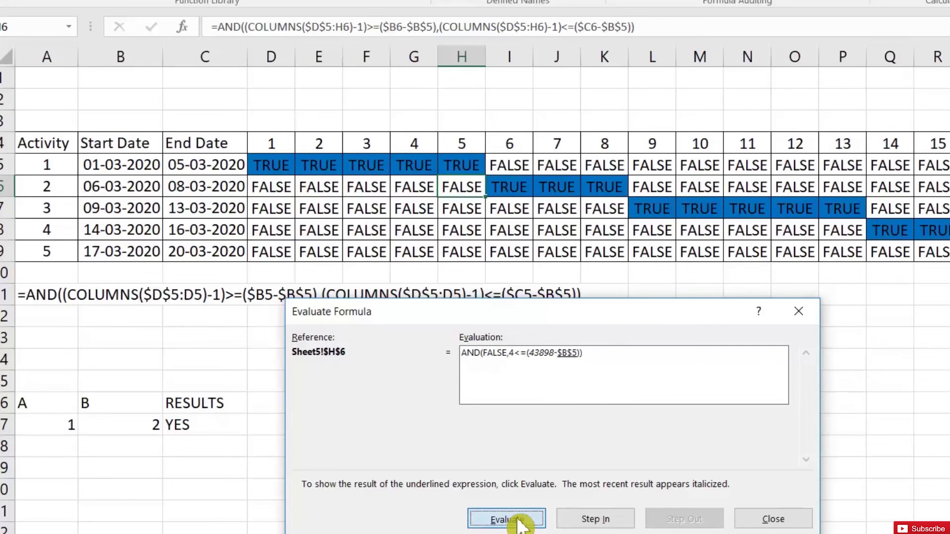
click(519, 524)
click(522, 525)
click(522, 526)
click(521, 525)
click(521, 524)
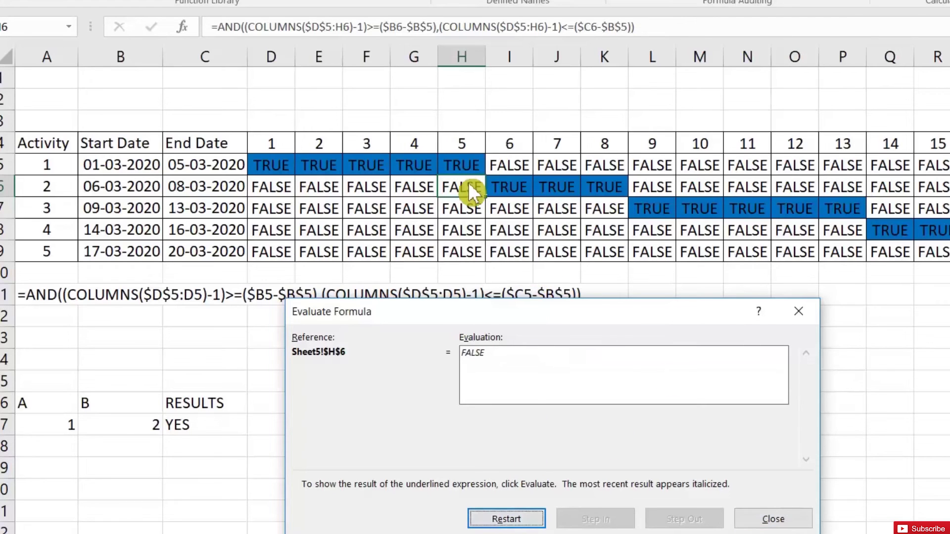
click(776, 518)
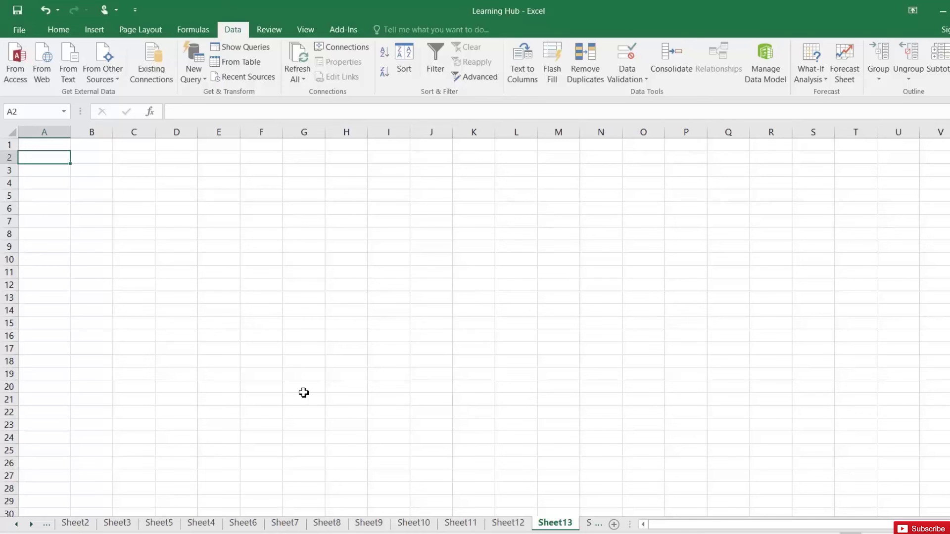
- Select all of the comma-separated sales text in Notepad
key(alt+Tab)
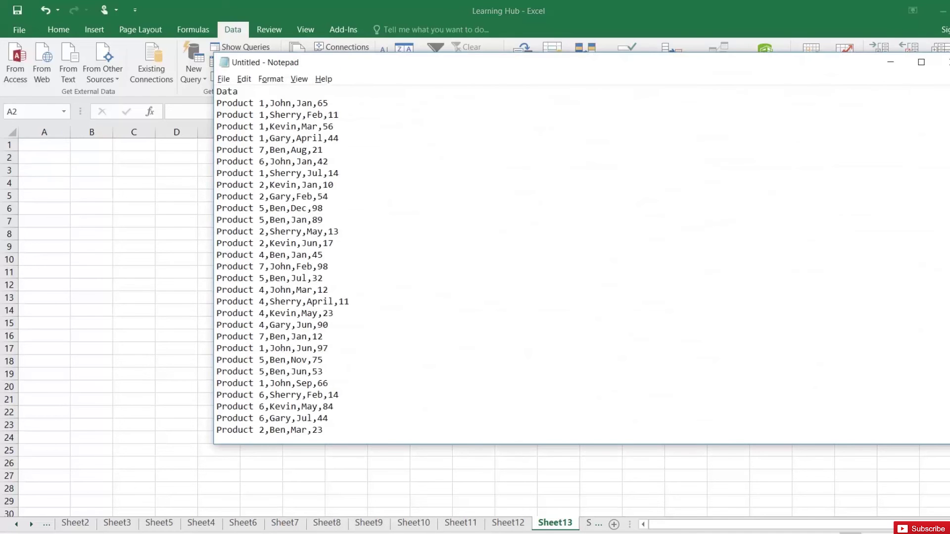
key(shift+End)
scroll(579, 263, down, 12)
scroll(578, 262, down, 2)
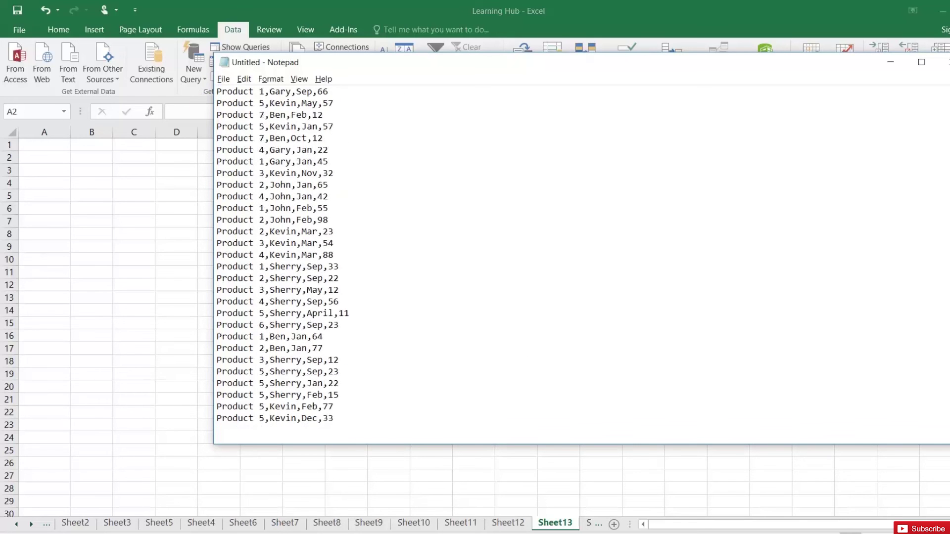
scroll(579, 262, up, 14)
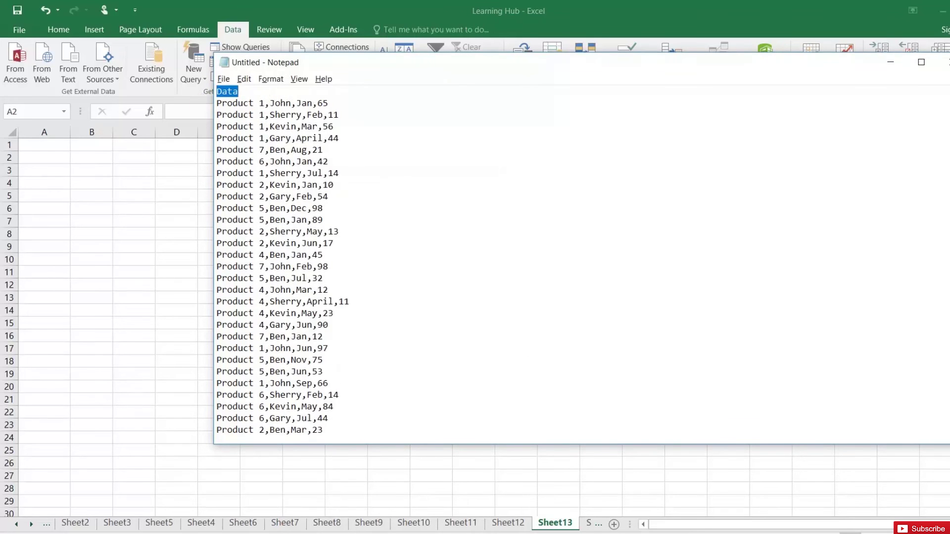
key(ctrl+shift+End)
key(ctrl+c)
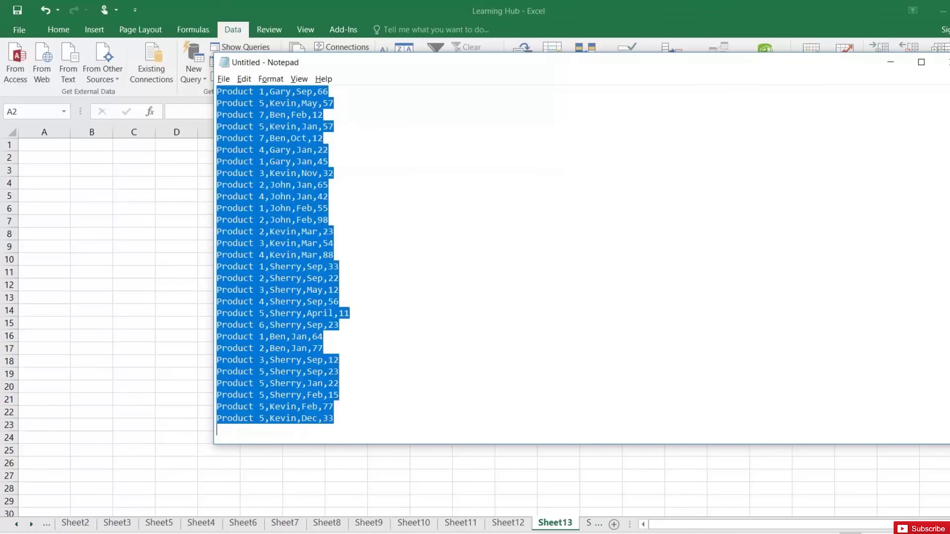
- Paste the sales lines into Sheet13 starting at A1 and widen column A to fit
key(alt+Tab)
click(61, 147)
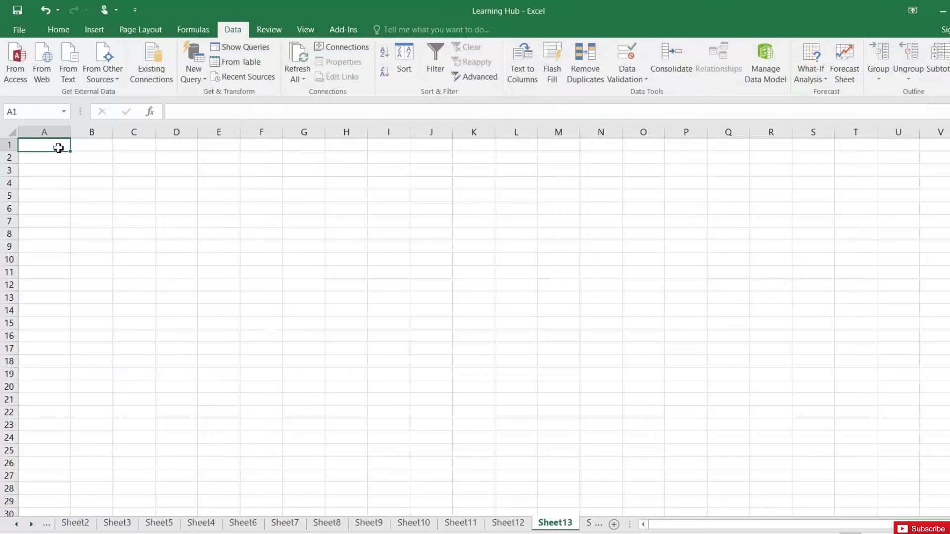
key(ctrl+v)
drag(69, 133, 207, 138)
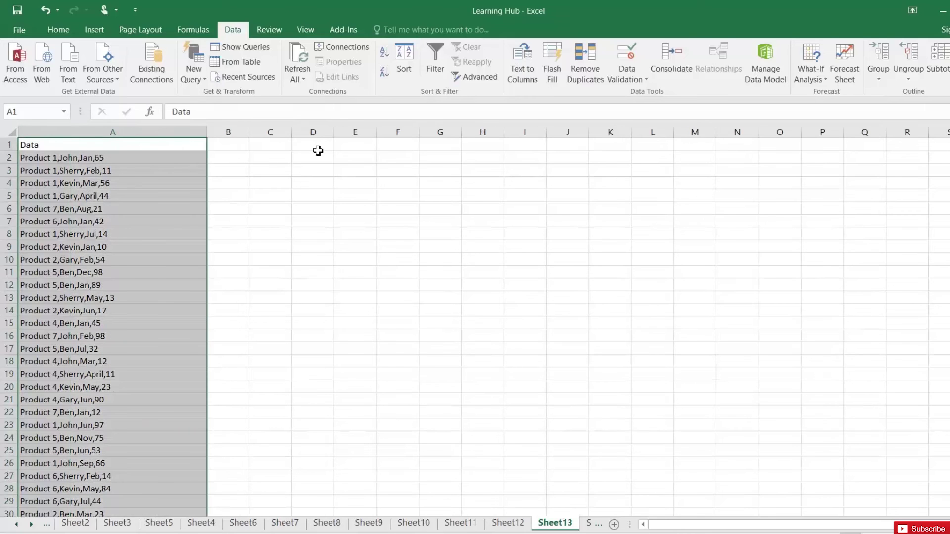
click(106, 156)
- Split column A with Text to Columns as Delimited, using comma as the only separator
click(122, 133)
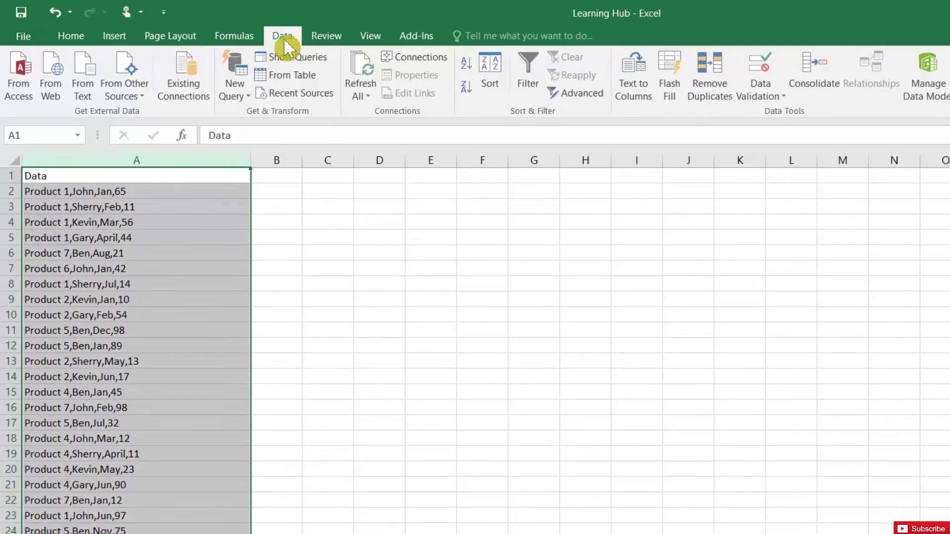
click(635, 92)
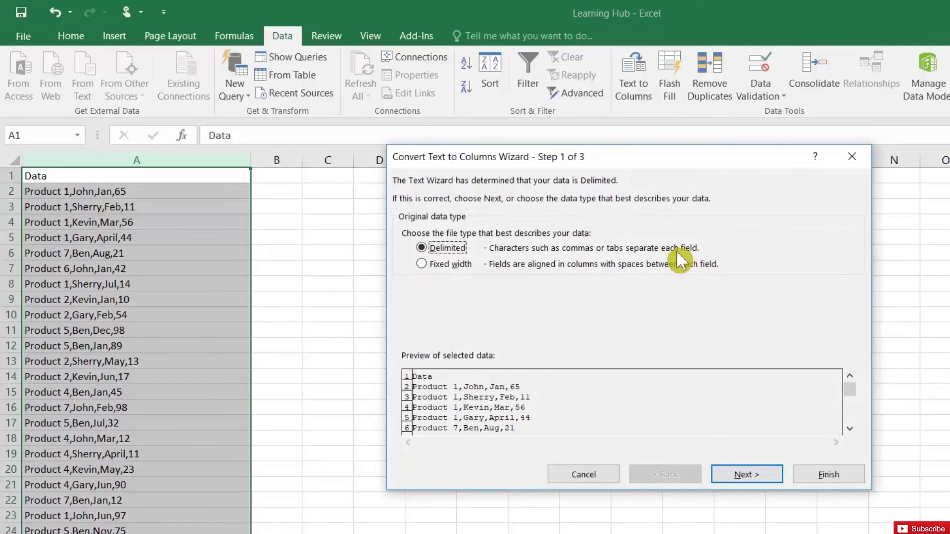
click(729, 473)
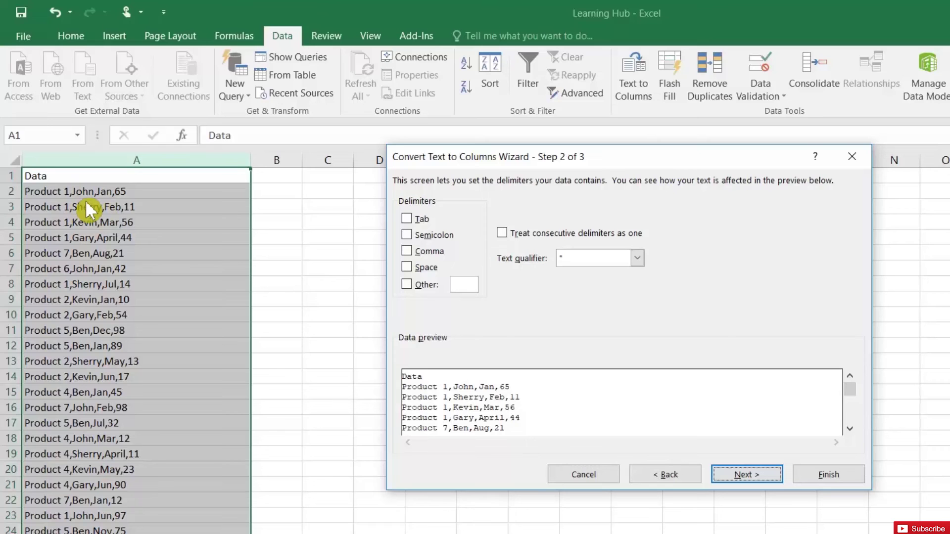
click(414, 251)
click(413, 251)
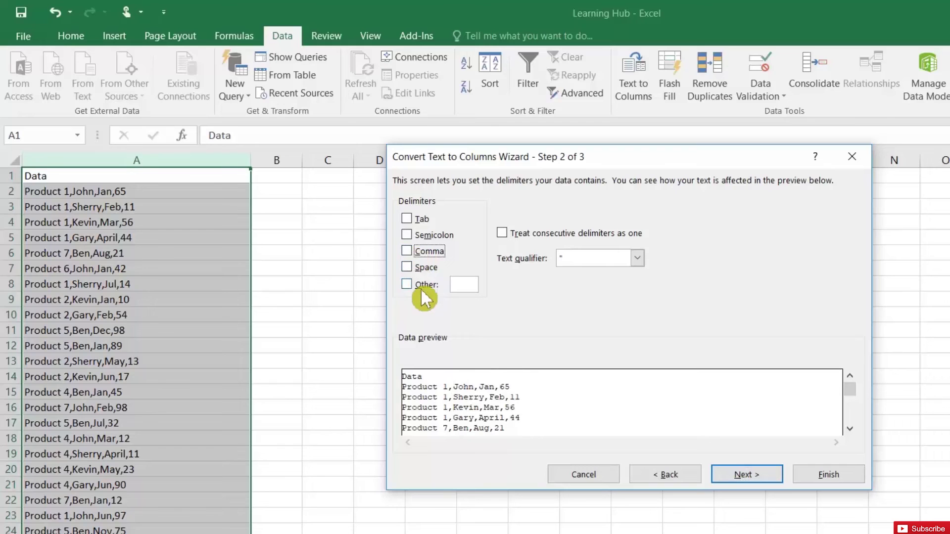
click(408, 284)
click(406, 284)
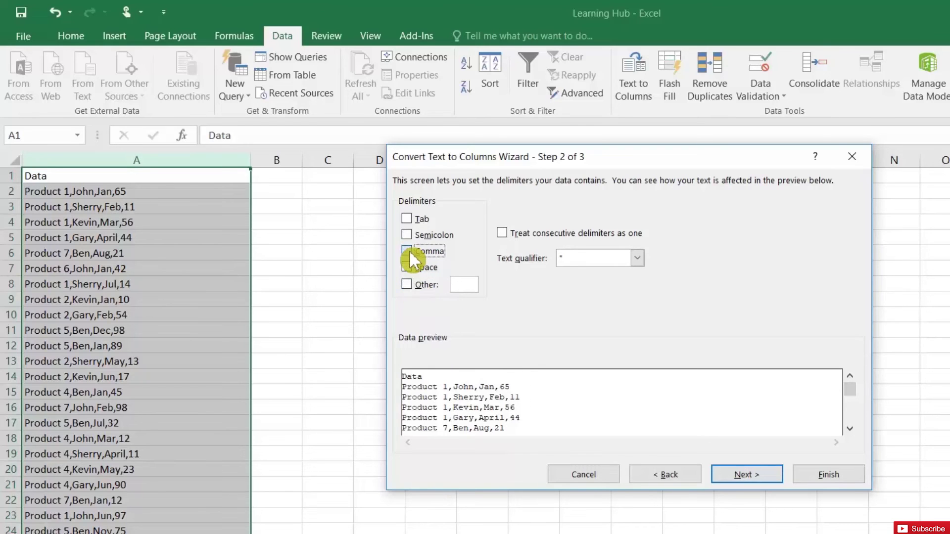
click(410, 253)
click(755, 469)
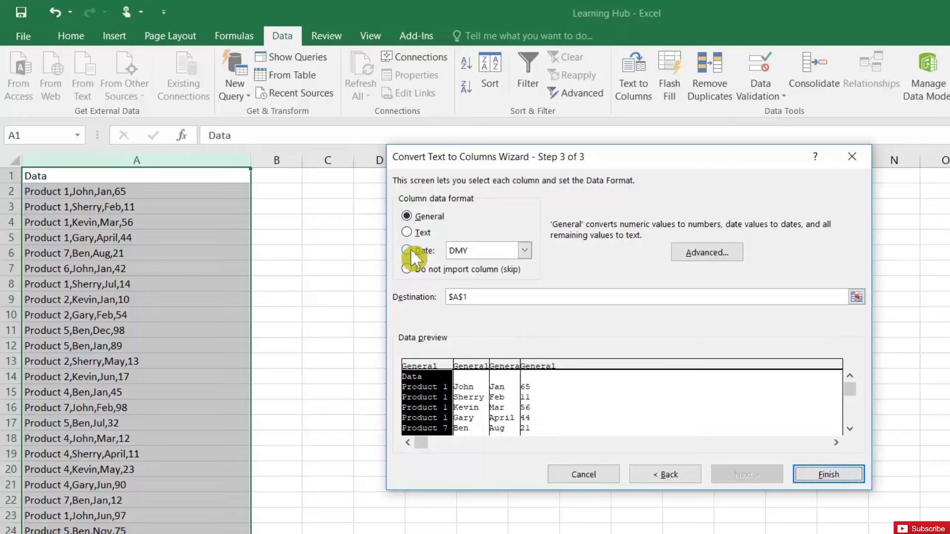
- Keep the months column in General format and finish splitting into columns A–D
click(478, 366)
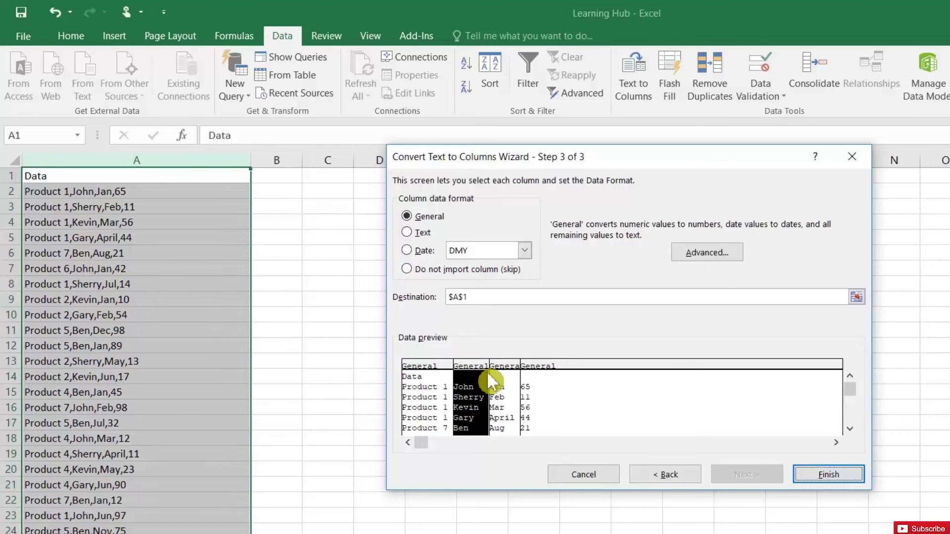
click(508, 365)
click(408, 250)
click(524, 250)
click(524, 250)
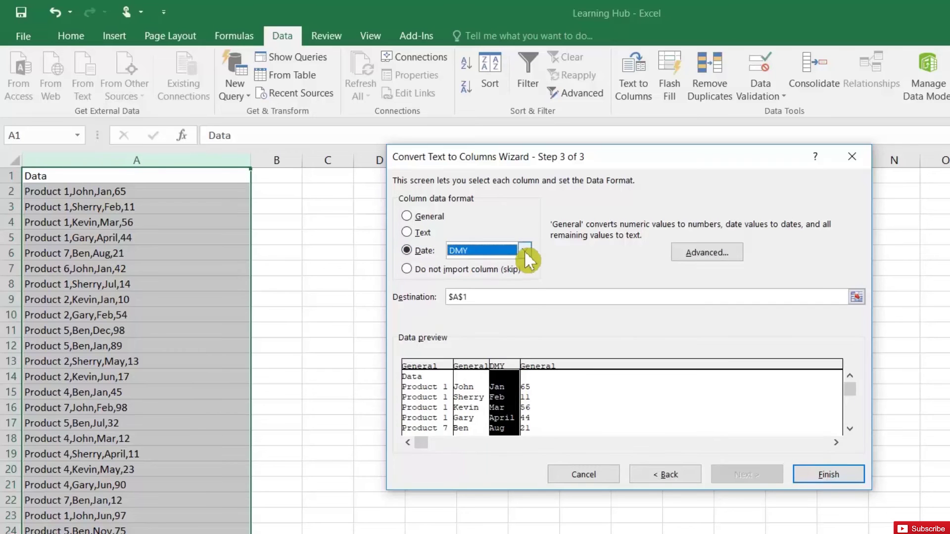
click(408, 218)
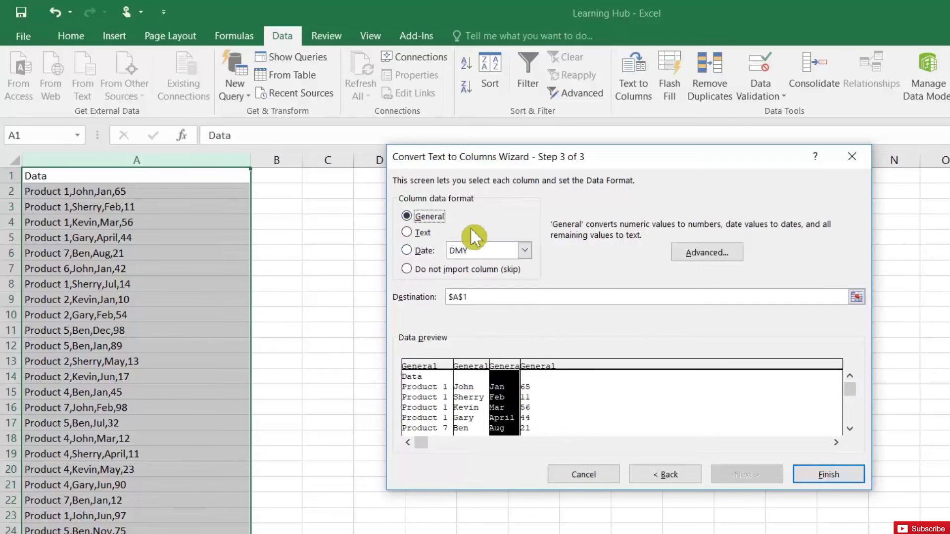
click(826, 474)
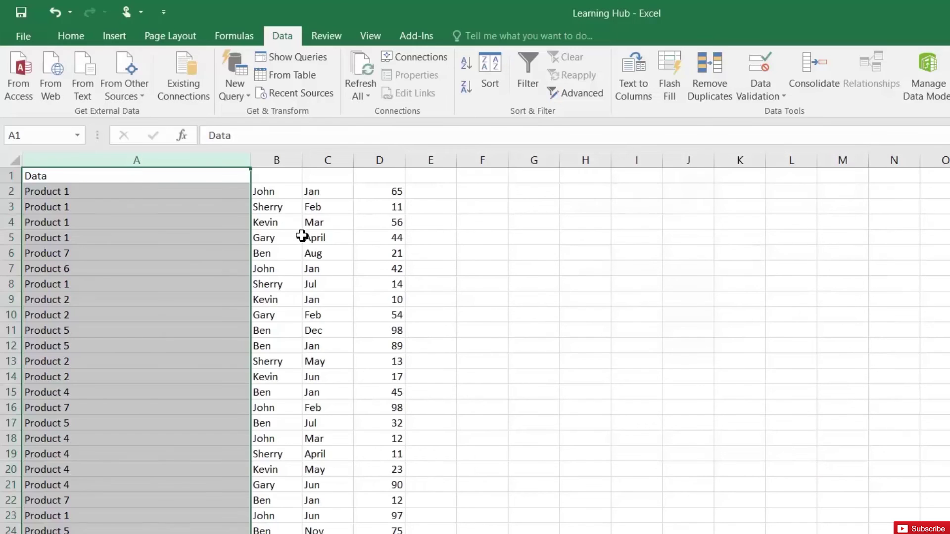
click(300, 228)
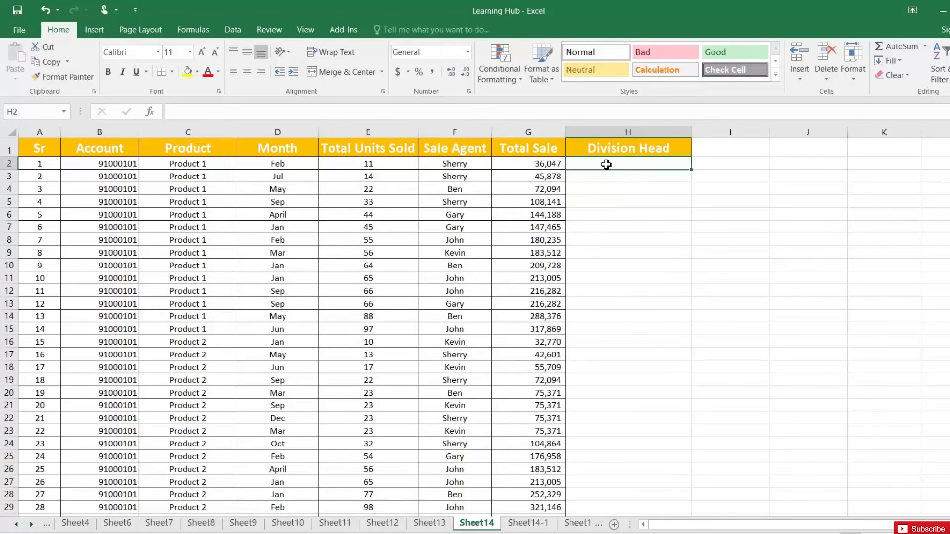
text(=vl)
key(Tab)
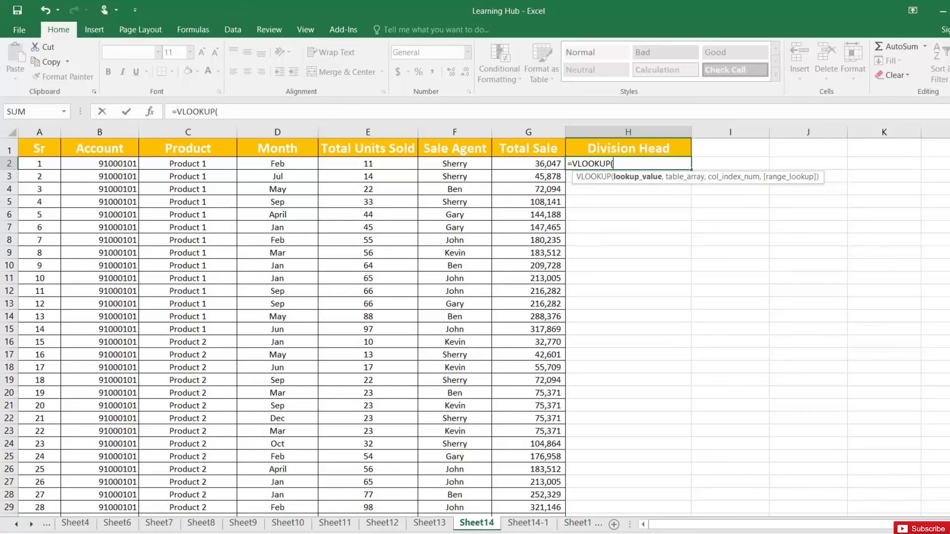
key(Escape)
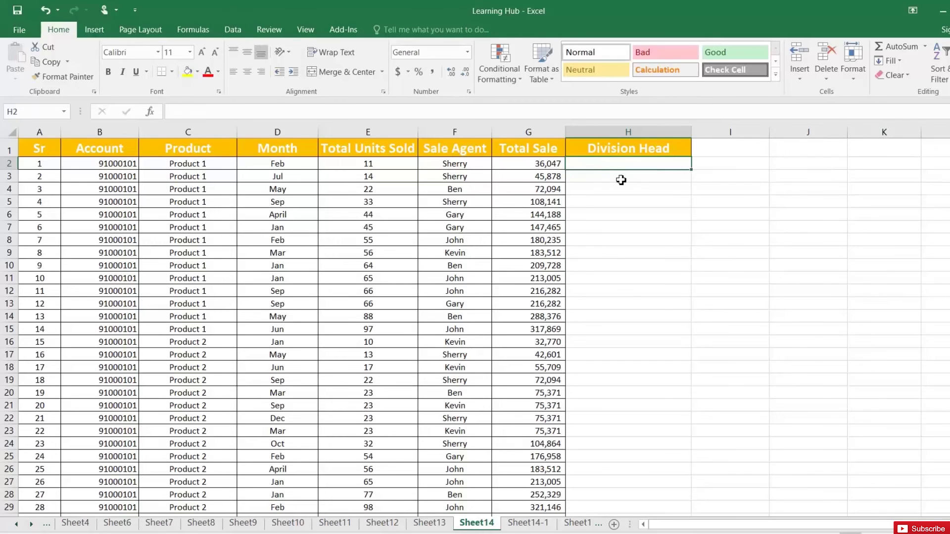
click(528, 523)
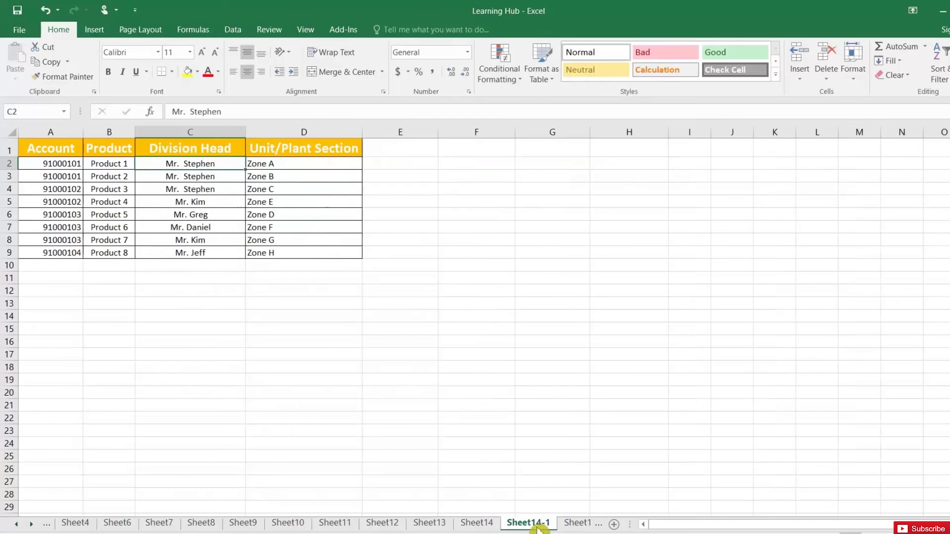
drag(47, 148, 356, 253)
click(54, 163)
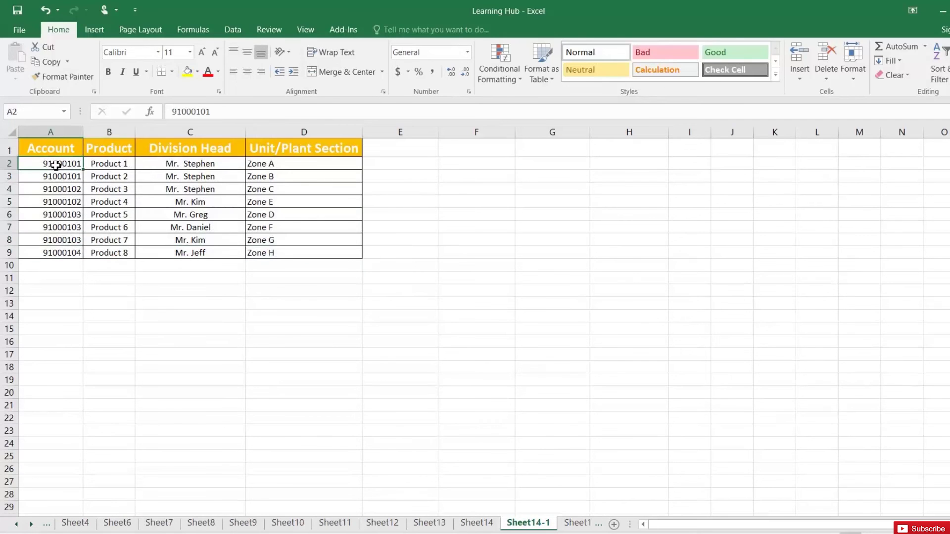
click(178, 165)
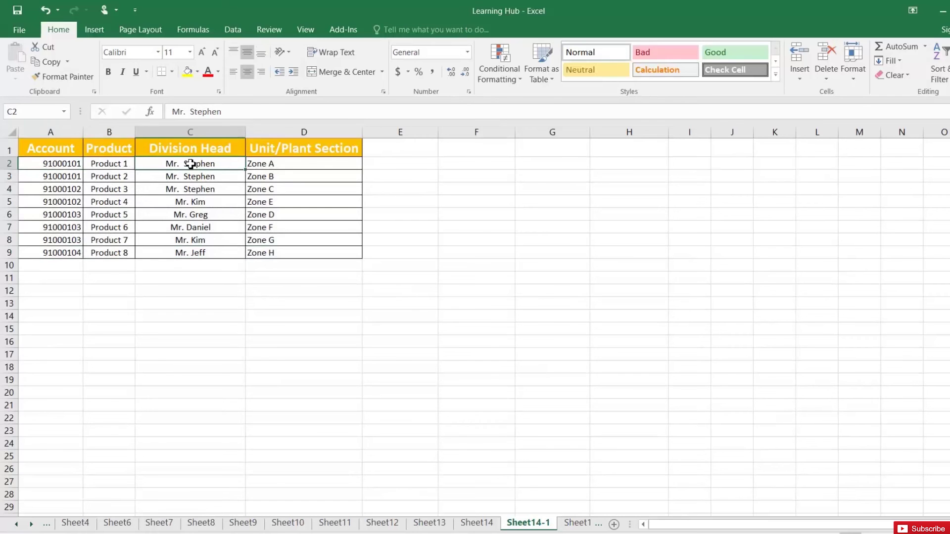
click(482, 523)
click(537, 524)
click(476, 523)
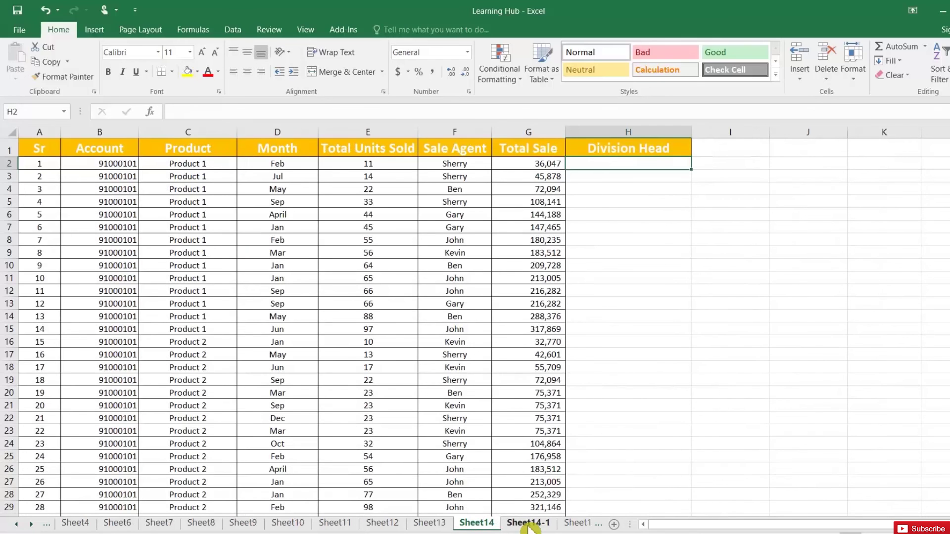
click(112, 167)
click(528, 524)
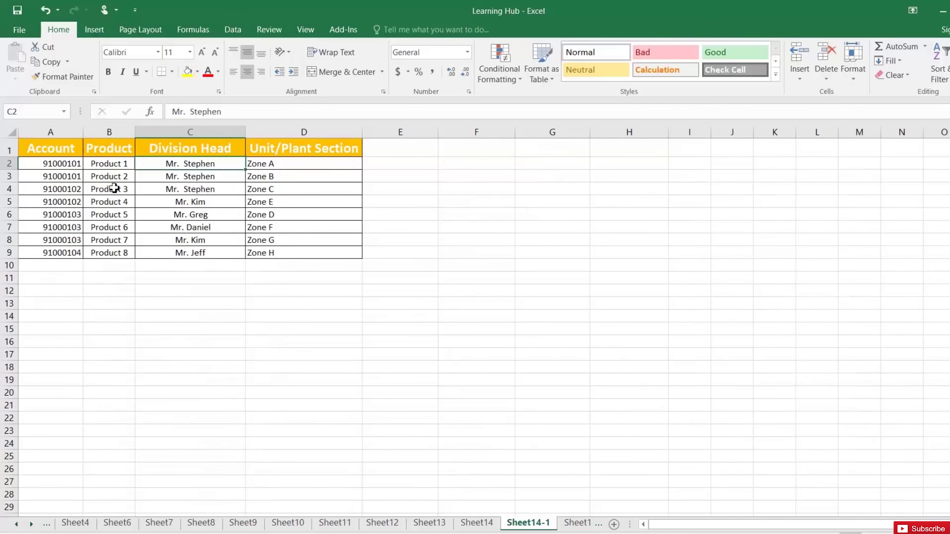
click(478, 525)
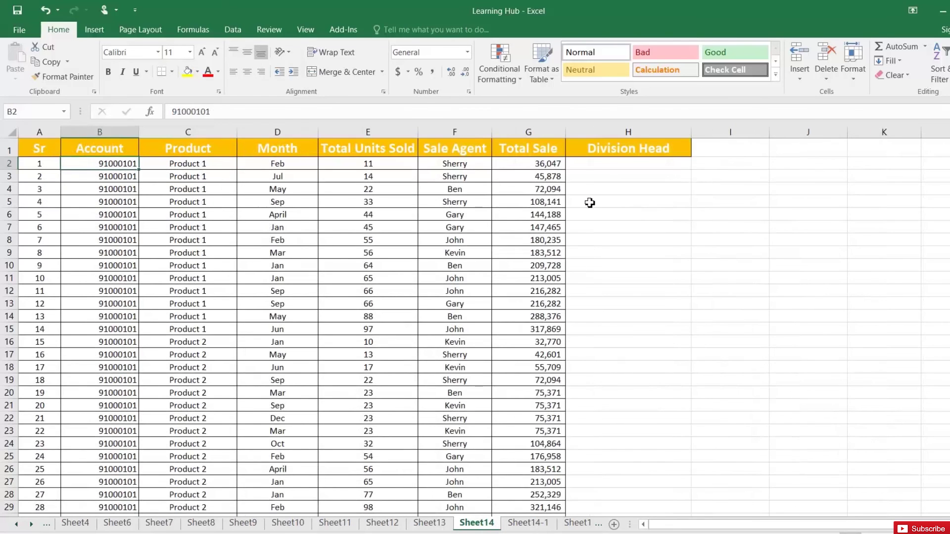
click(593, 165)
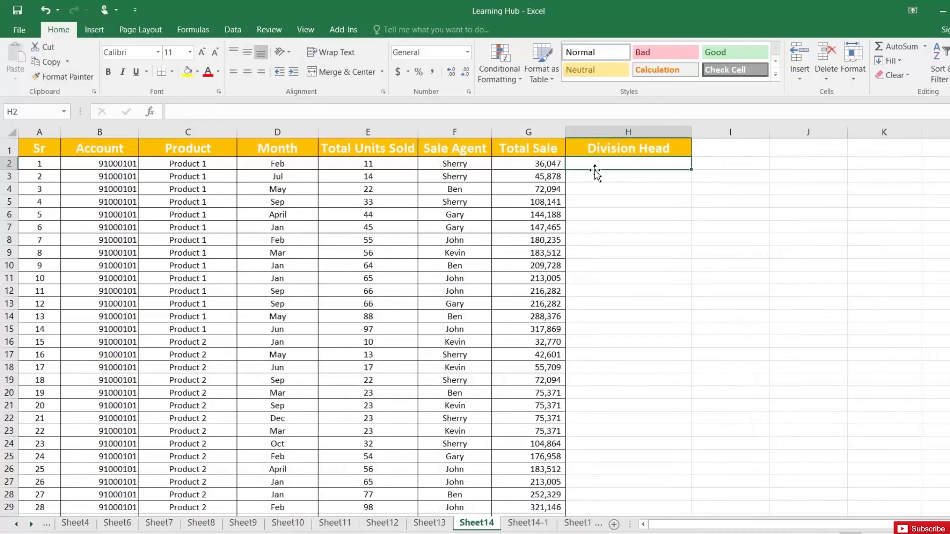
- Enter =VLOOKUP(B2,'Sheet14-1'!A:D,3,0) in H2 to return the first account's division head
text(=vl)
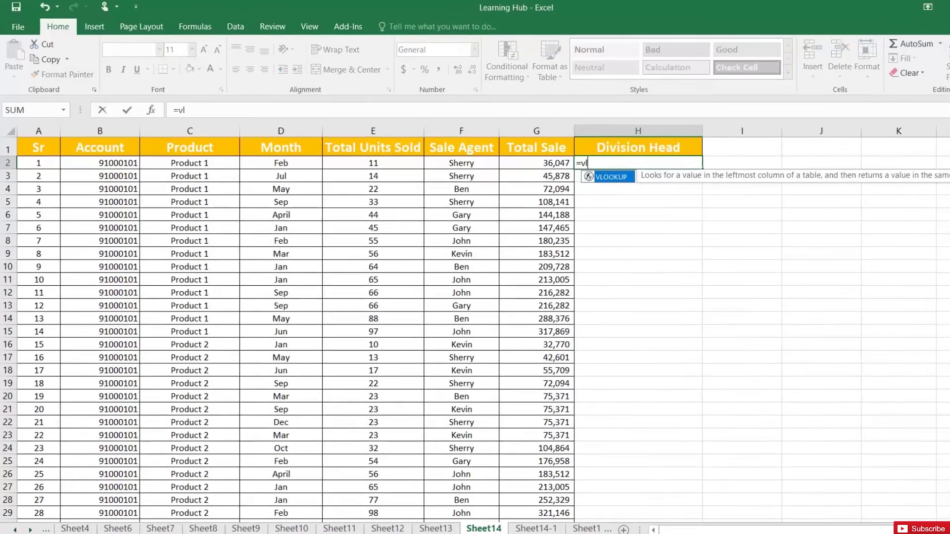
key(Tab)
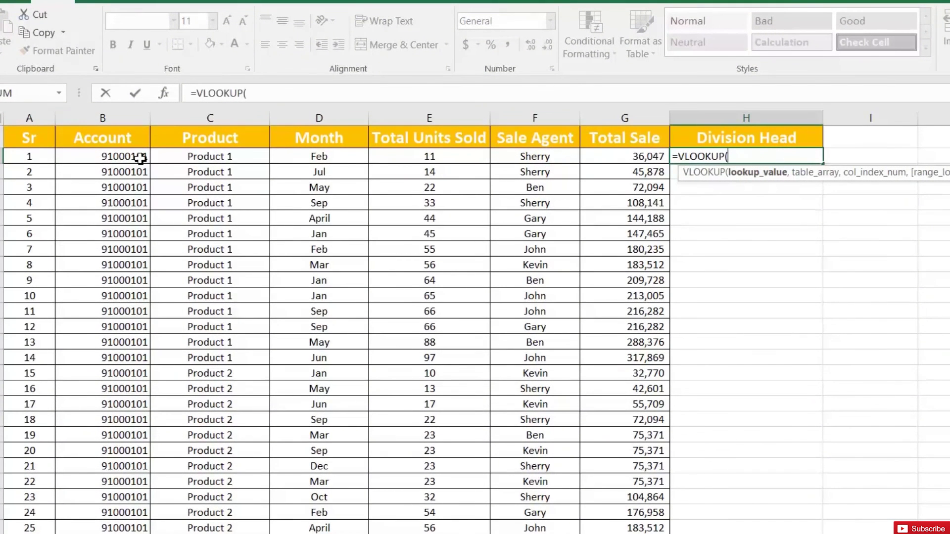
click(128, 156)
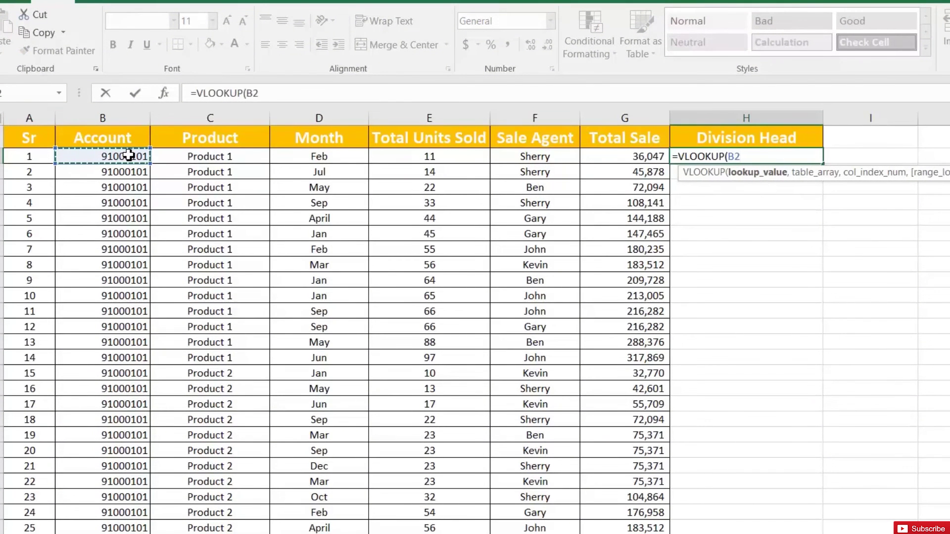
text(,)
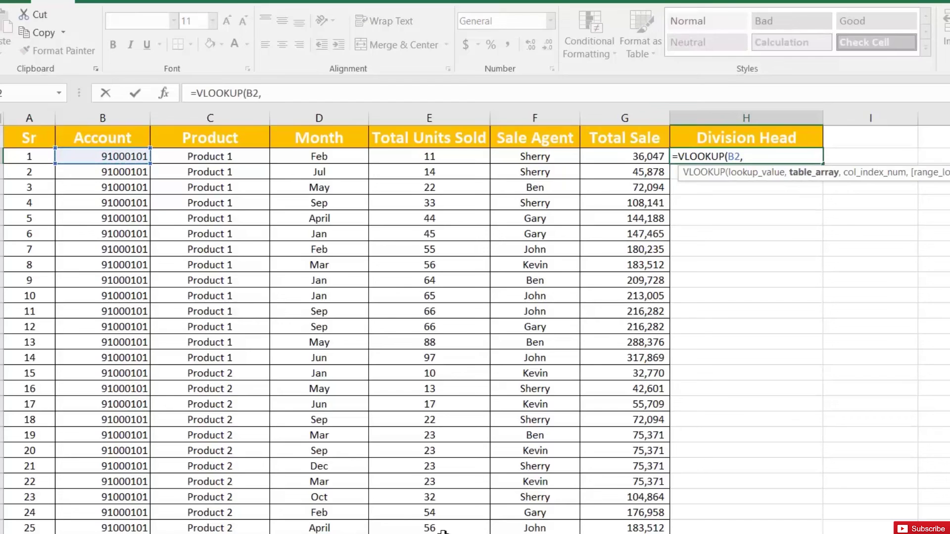
key(ctrl+Page_Down)
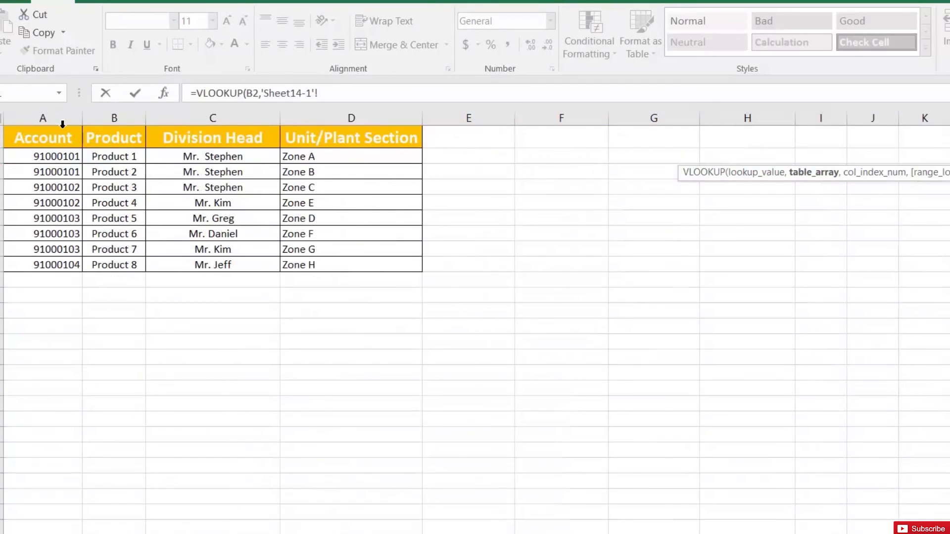
drag(57, 117, 303, 112)
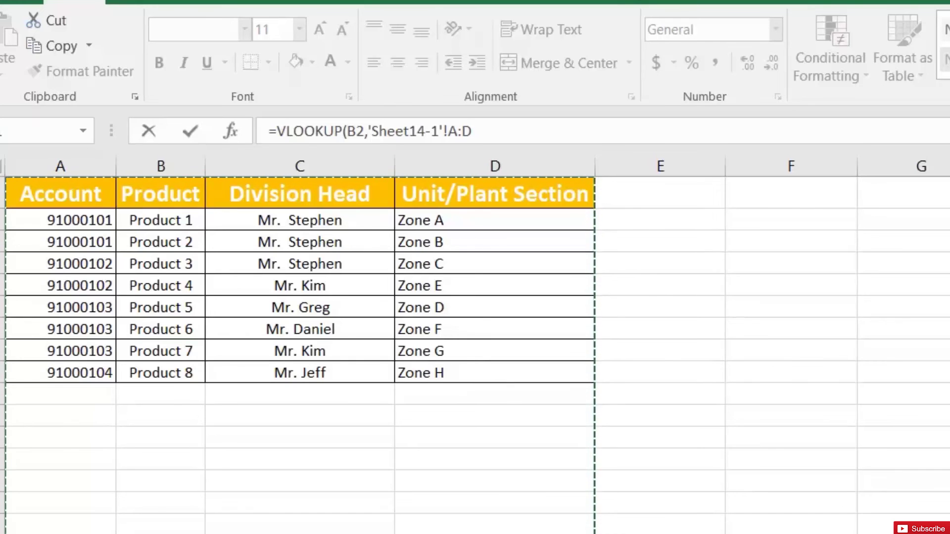
click(473, 131)
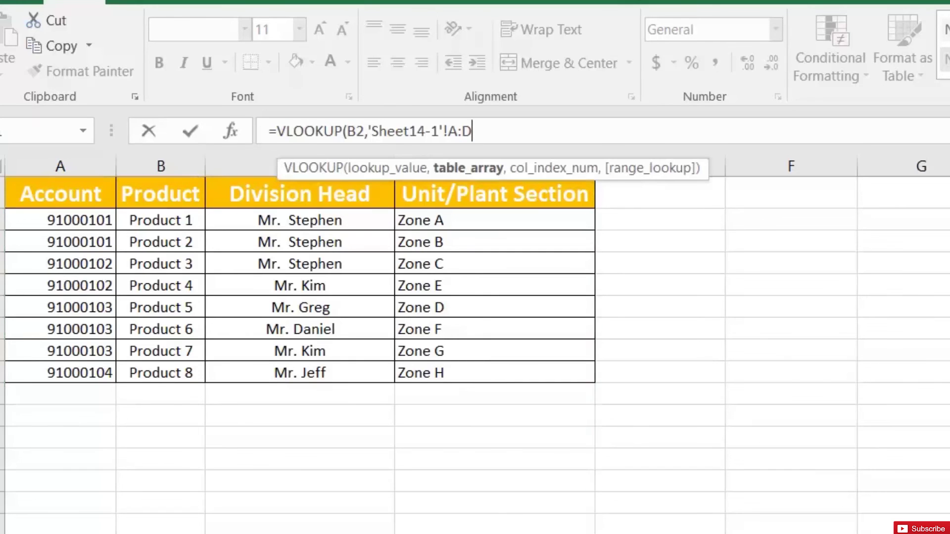
text(,)
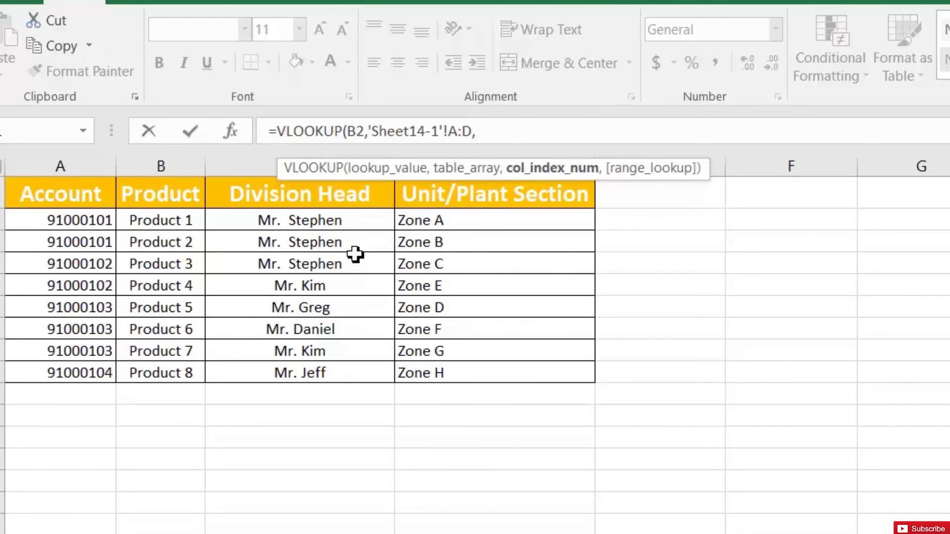
text(3,0)
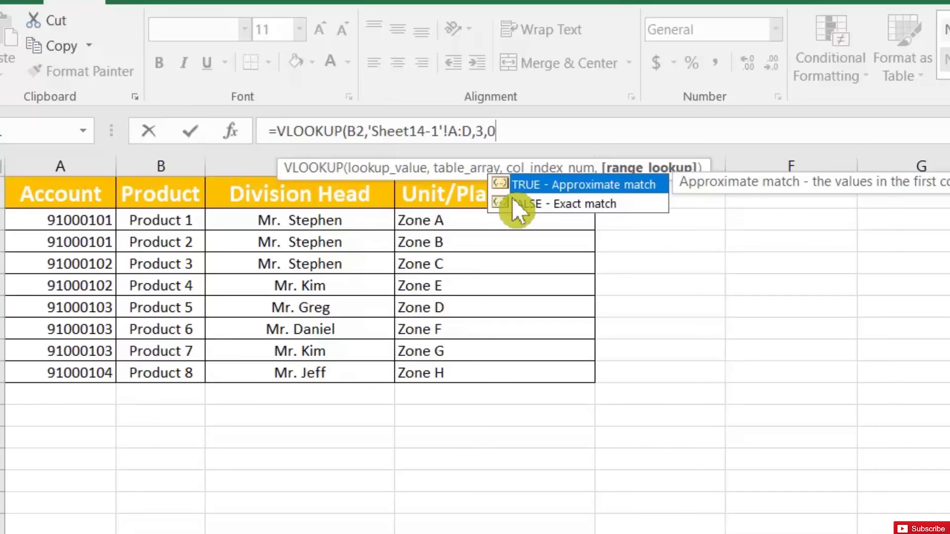
drag(495, 132, 371, 131)
key(End)
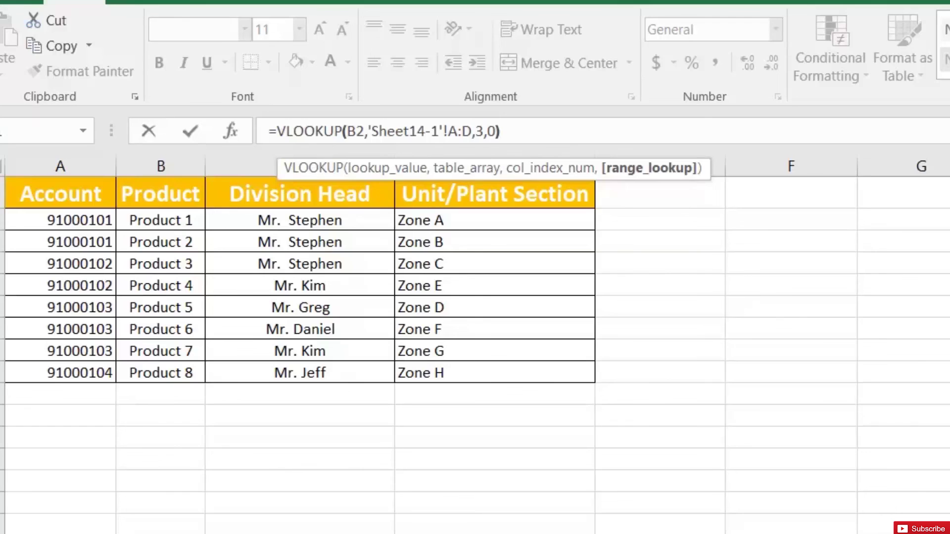
key(Return)
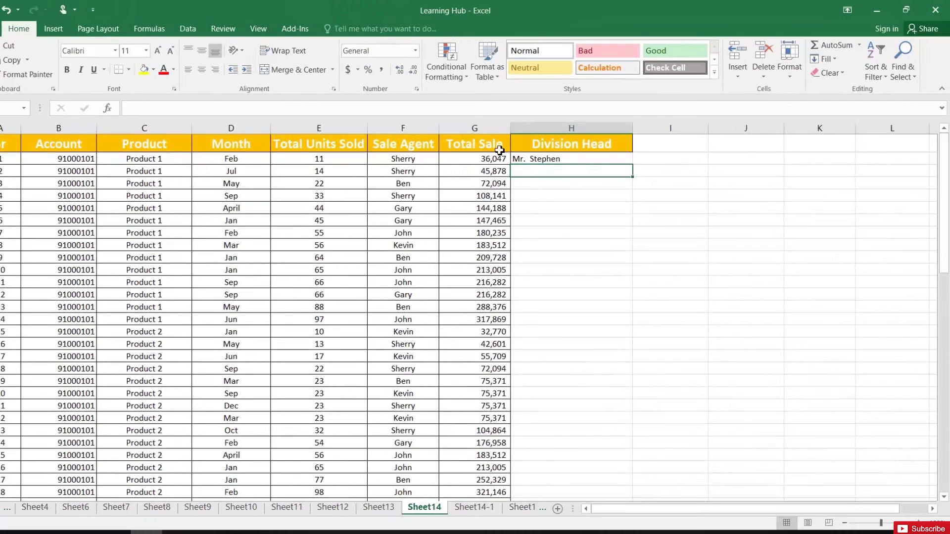
- Copy H2's VLOOKUP down the Division Head column and check the copied results
click(607, 159)
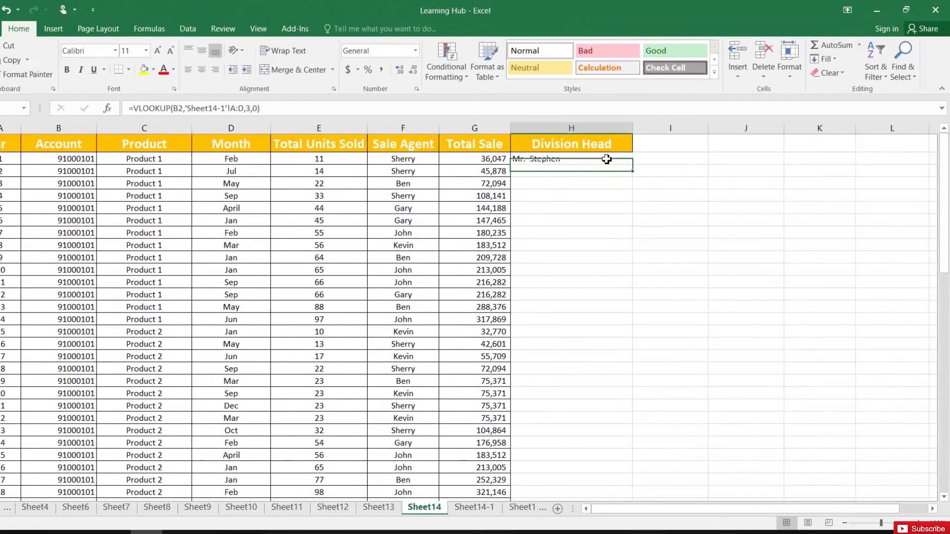
double_click(635, 167)
scroll(574, 273, down, 5)
scroll(574, 273, down, 12)
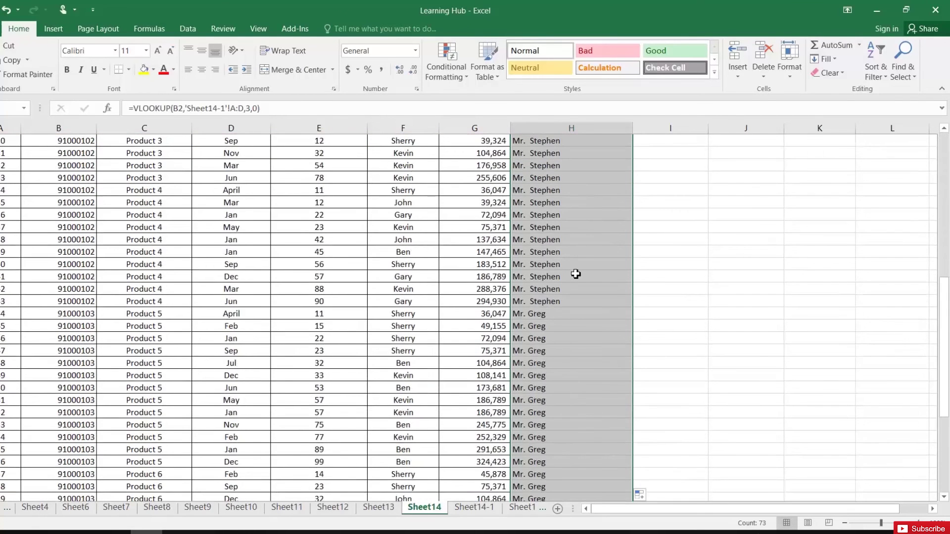
click(574, 278)
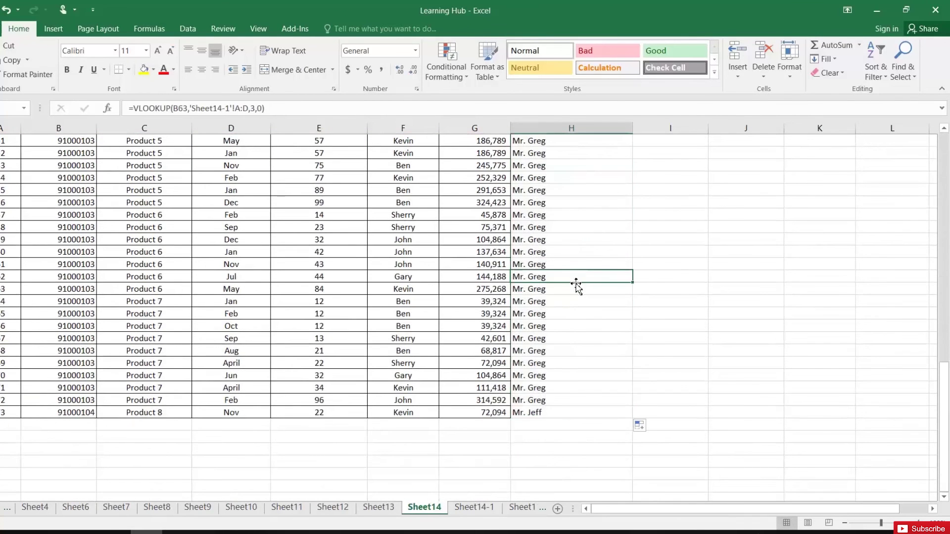
scroll(577, 295, up, 5)
click(63, 372)
scroll(70, 391, up, 6)
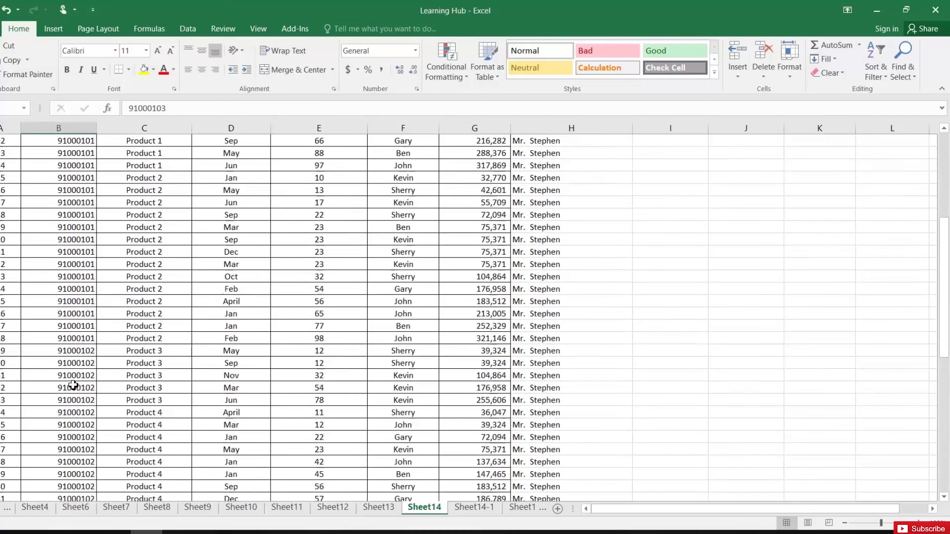
scroll(72, 388, up, 7)
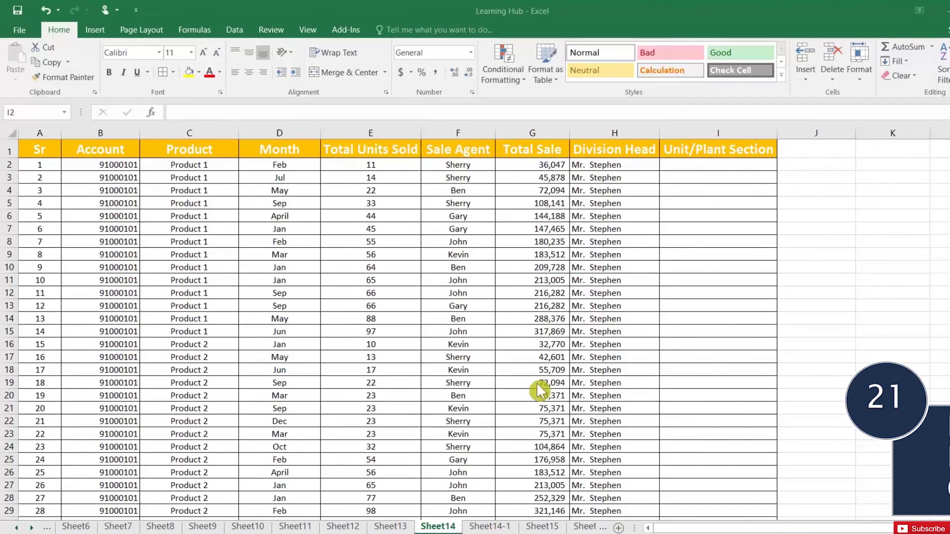
- Review the Division Head lookup and check the Zone A entry in the Sheet14-1 table
click(611, 166)
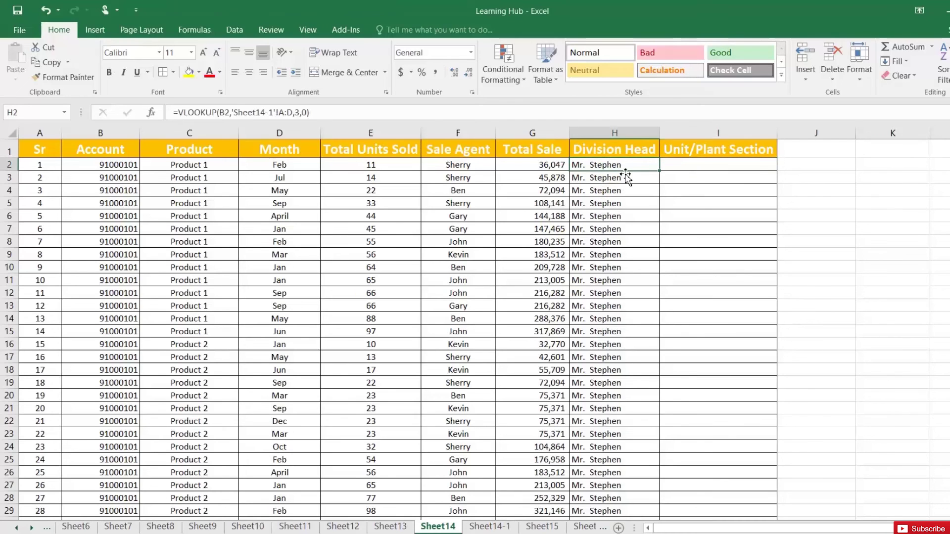
click(691, 165)
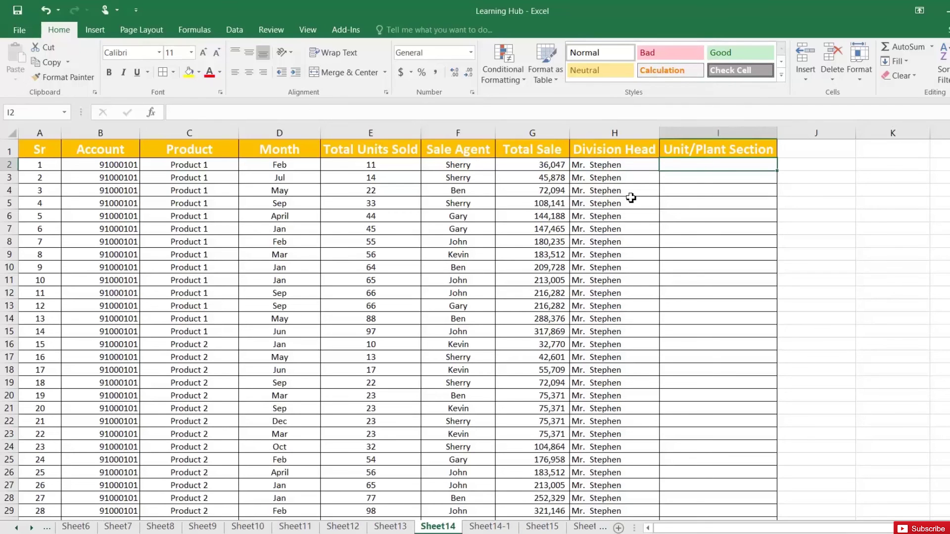
click(487, 527)
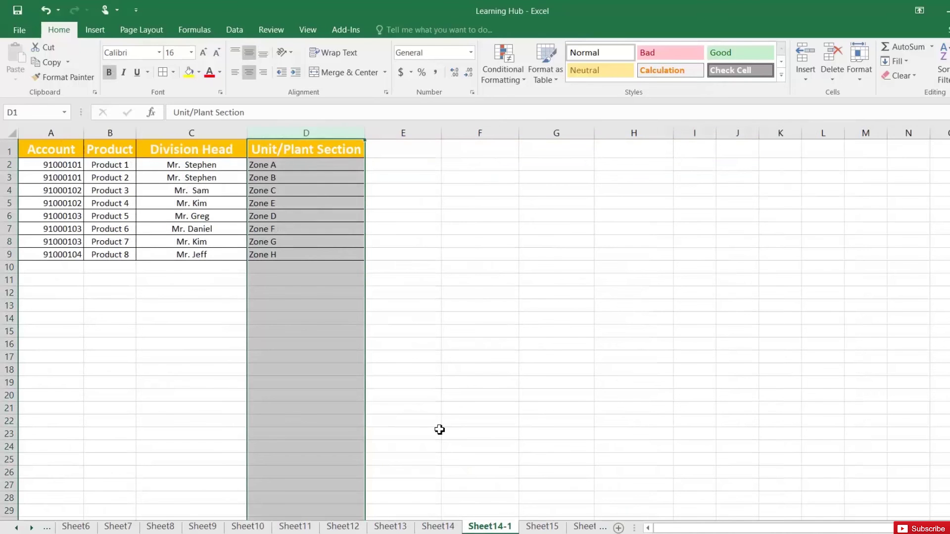
click(293, 166)
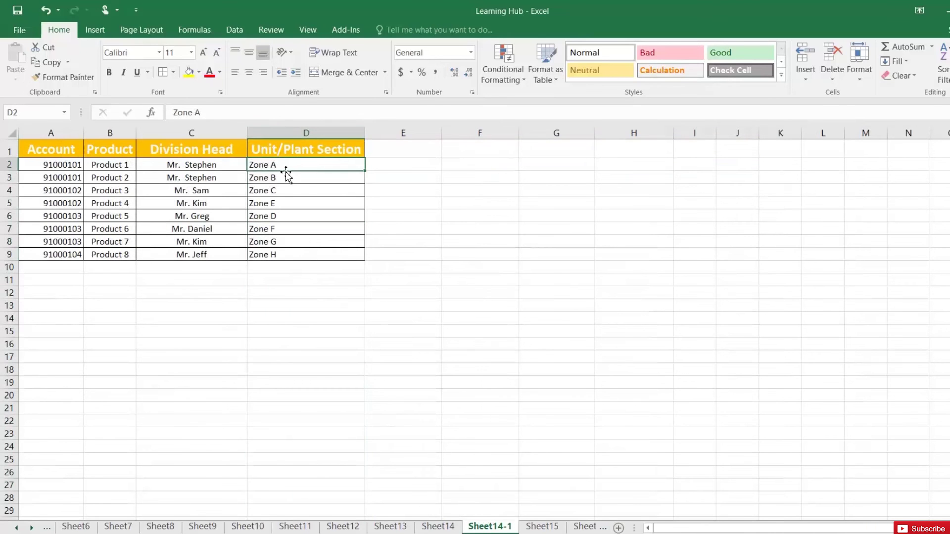
click(437, 526)
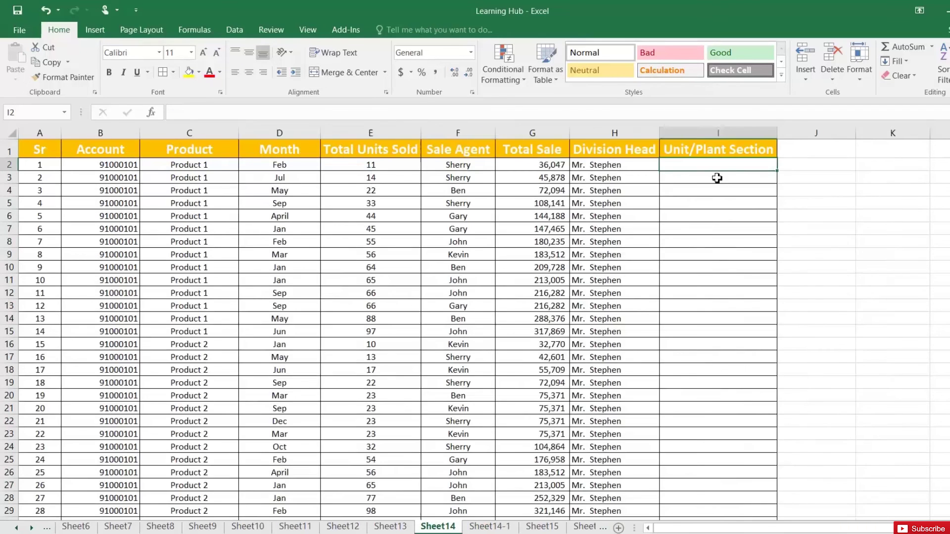
- Enter =VLOOKUP(B2,'Sheet14-1'!A:D,4,0) in I2 and fill it down the Unit/Plant Section column
text(=vl)
key(Tab)
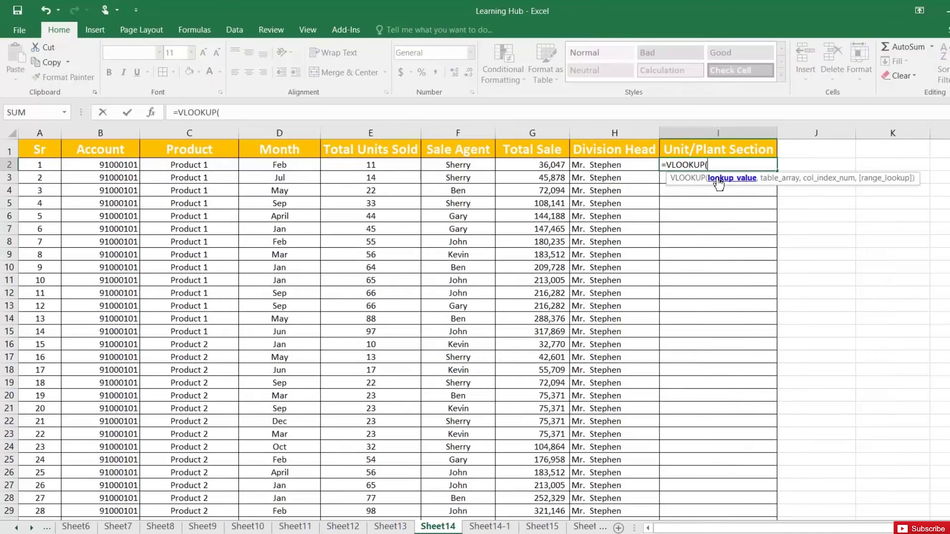
click(128, 168)
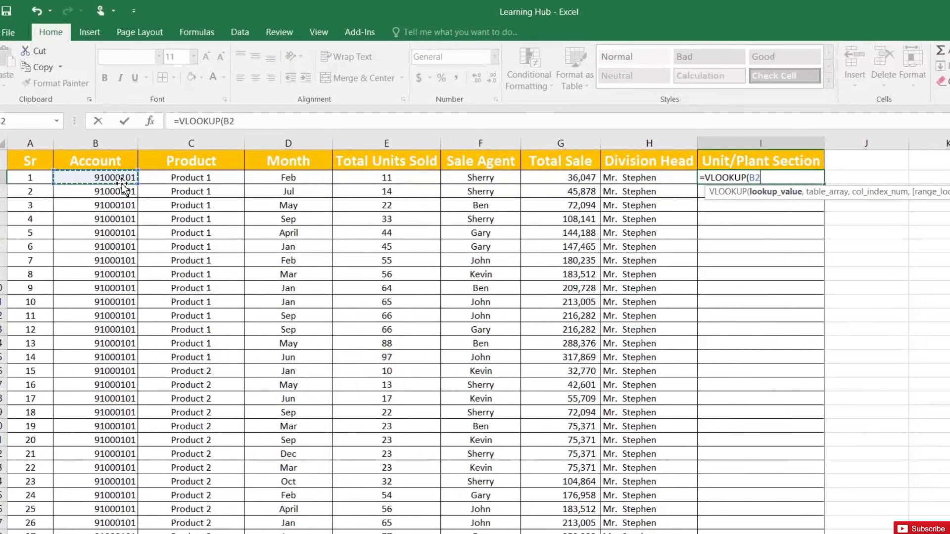
text(,)
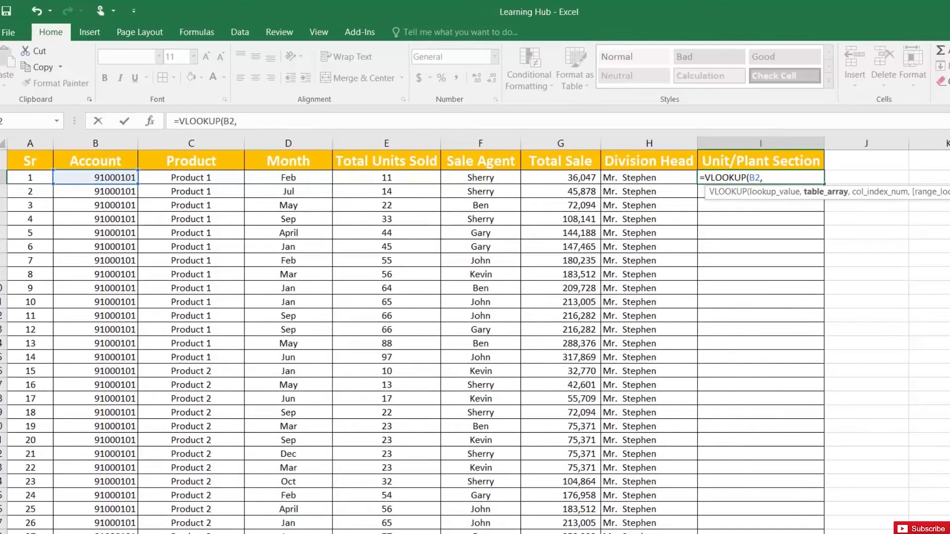
click(460, 533)
drag(60, 144, 326, 145)
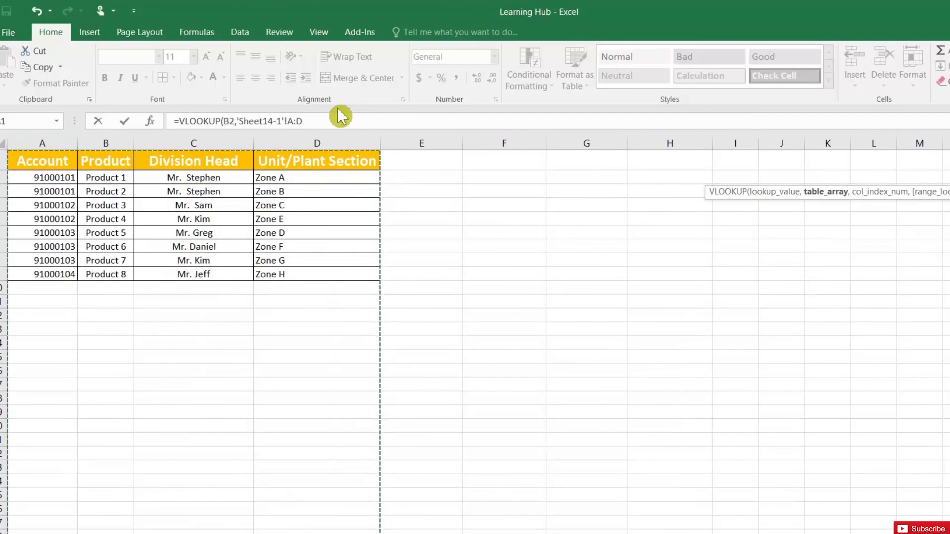
text(,)
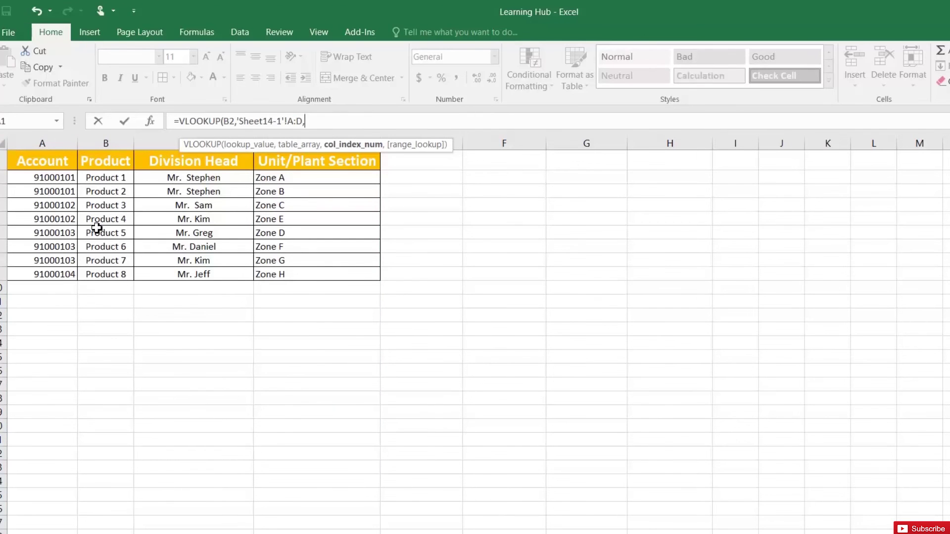
text(4,)
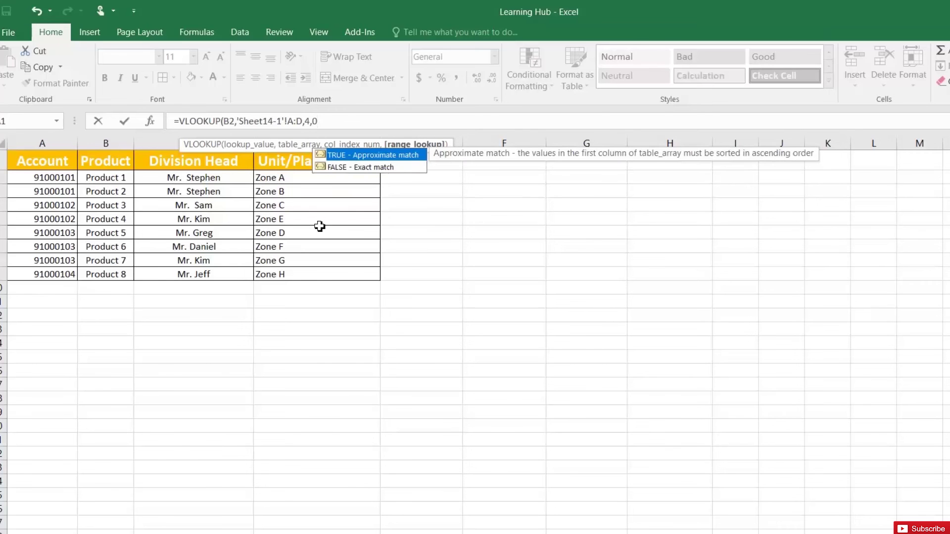
text(0)
key(Return)
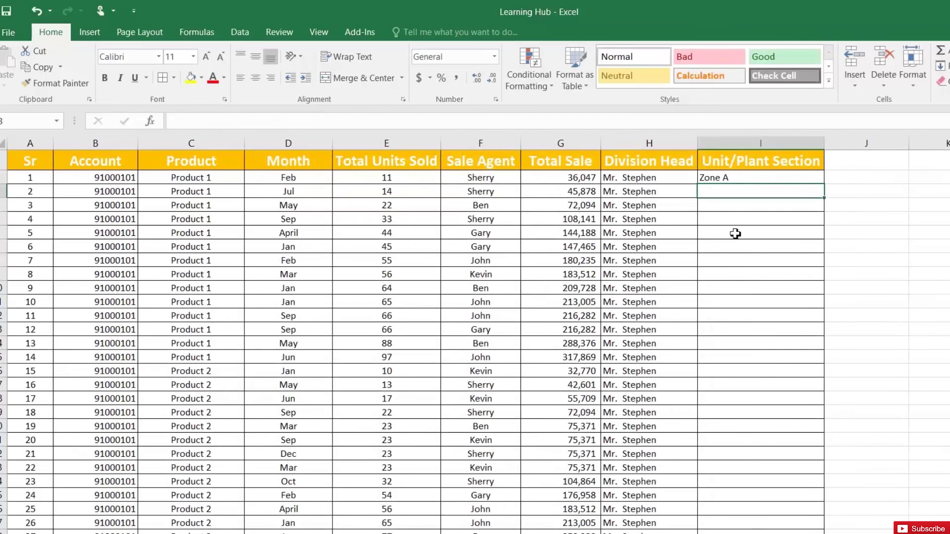
click(810, 179)
double_click(824, 185)
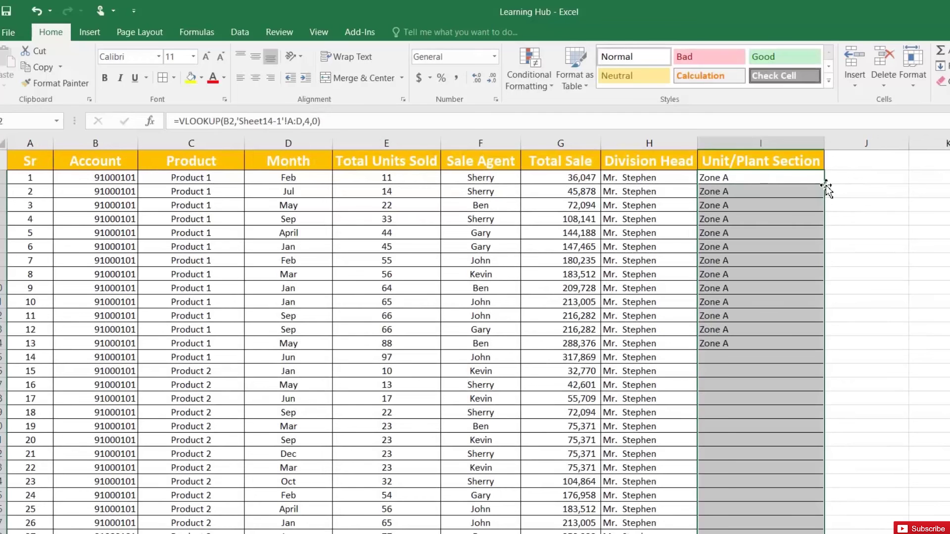
click(769, 395)
- Compare the Product 2 rows' zone results against Sheet14-1, where Product 2 belongs to Zone B
scroll(769, 395, down, 2)
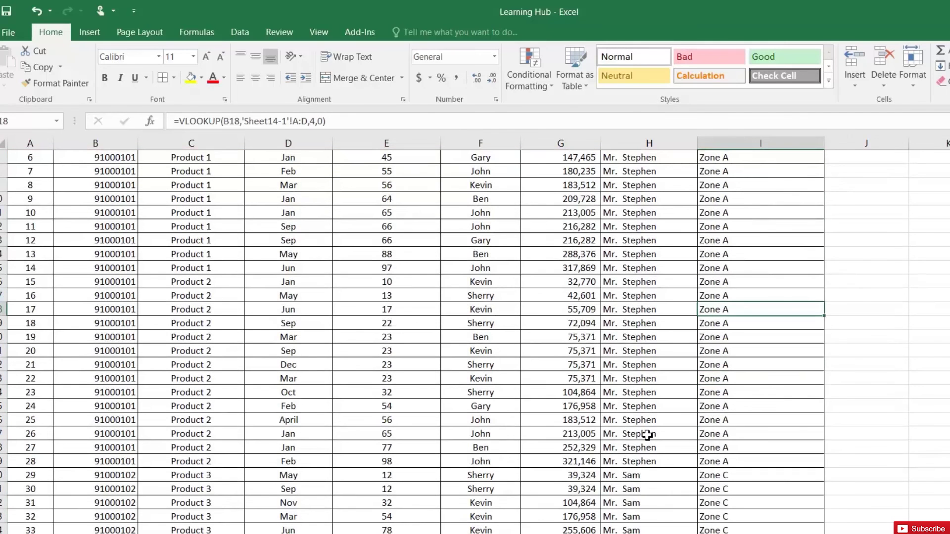
scroll(89, 371, up, 2)
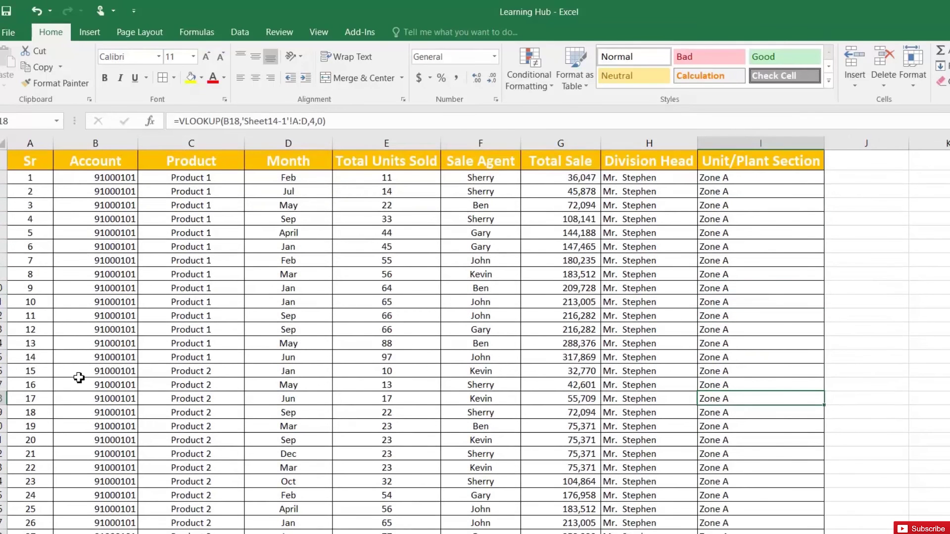
drag(24, 376, 744, 533)
click(732, 483)
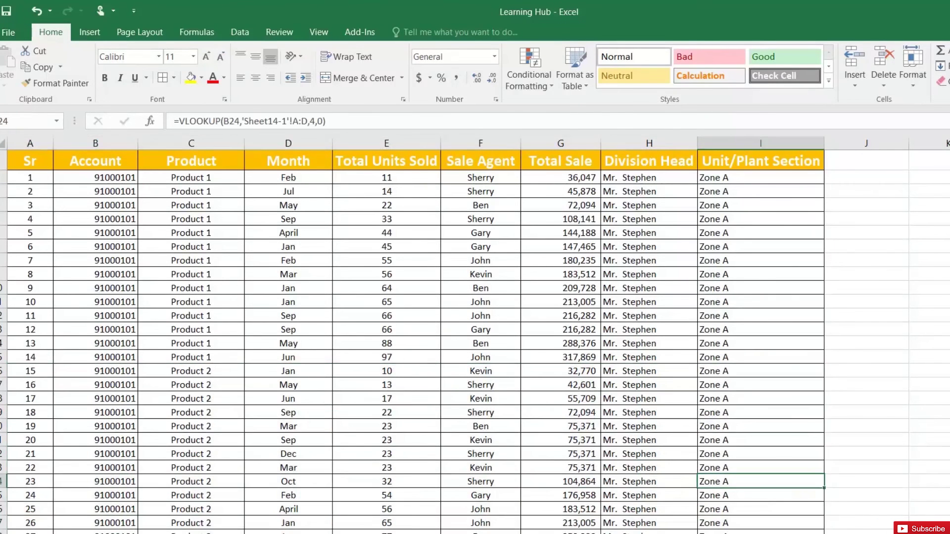
key(ctrl+Page_Down)
click(98, 196)
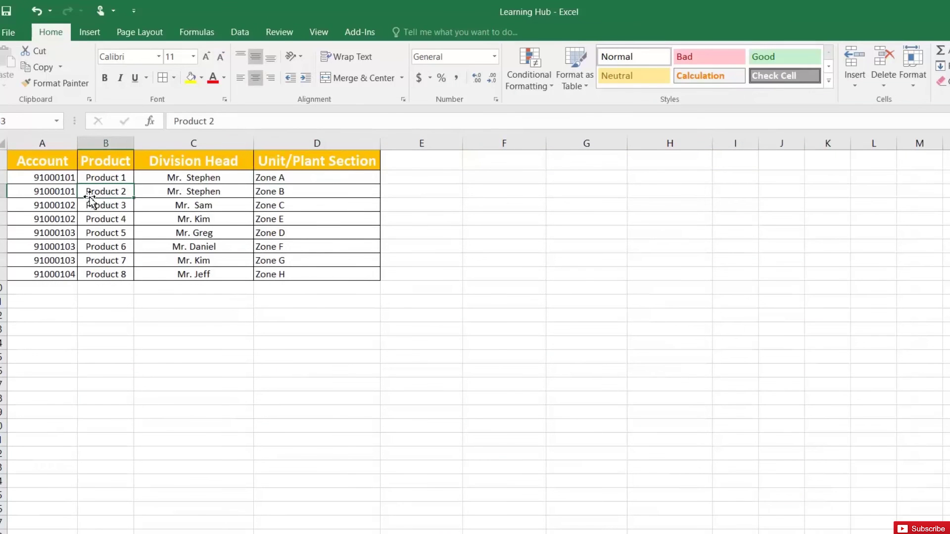
click(282, 192)
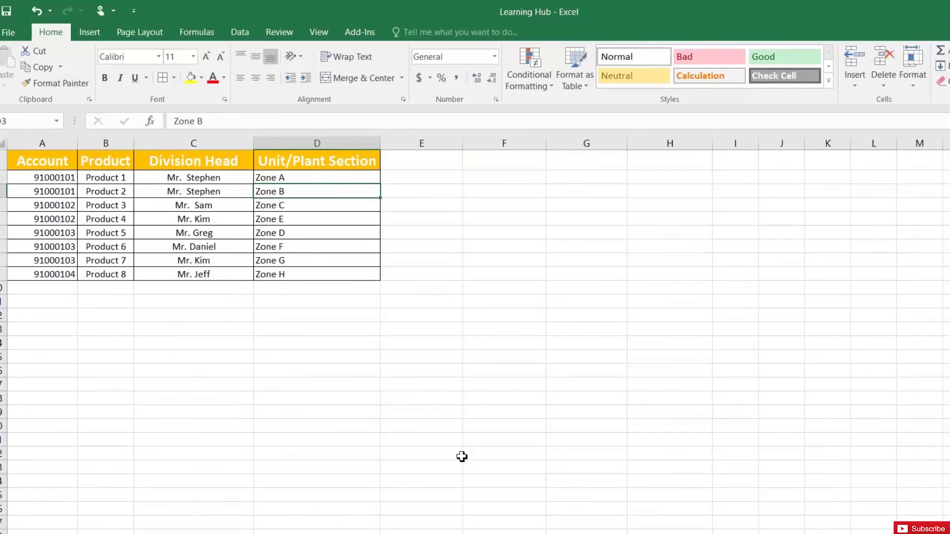
key(ctrl+Page_Up)
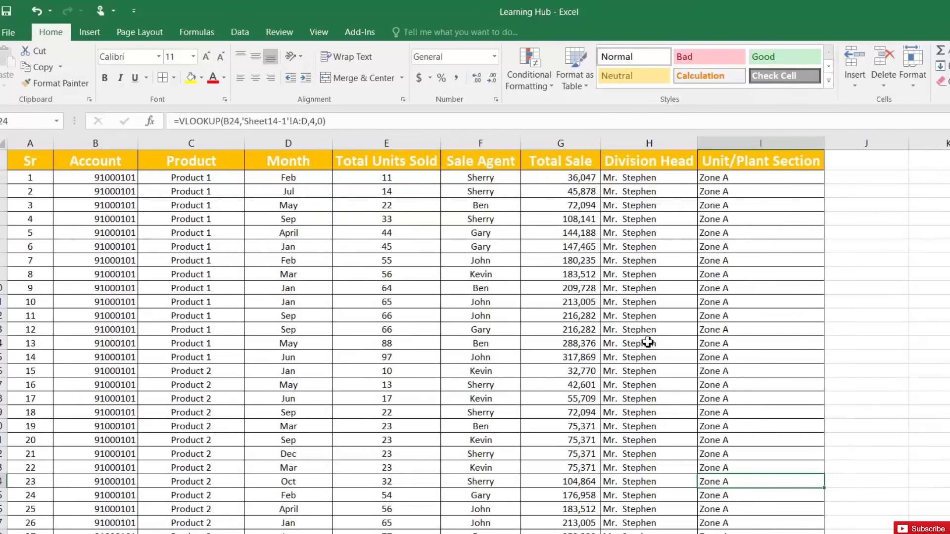
- Clear all zone results below the Unit/Plant Section header
click(731, 177)
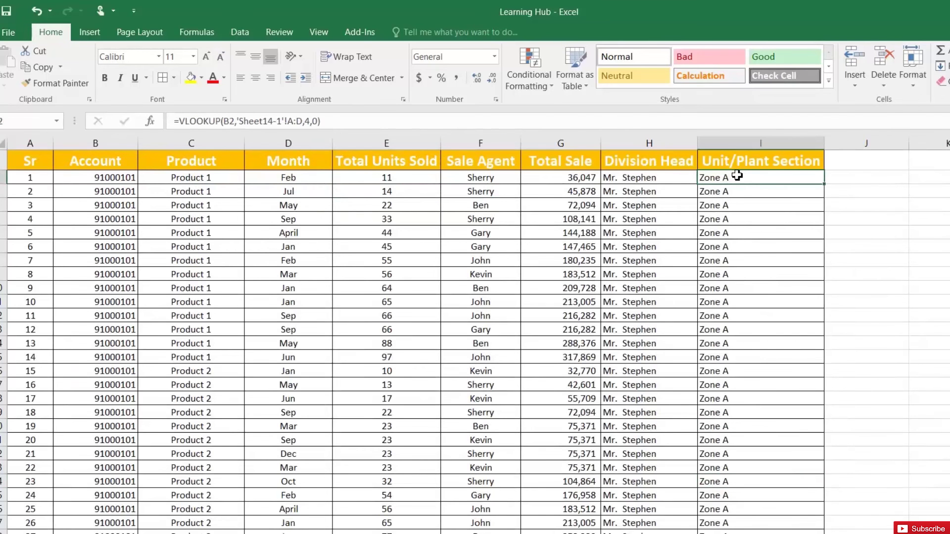
key(ctrl+shift+Down)
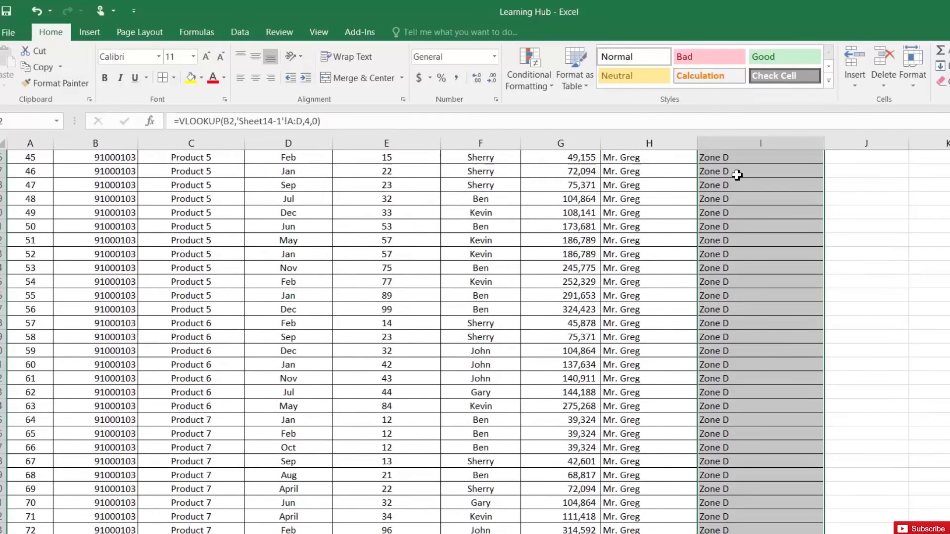
key(ctrl+BackSpace)
click(731, 161)
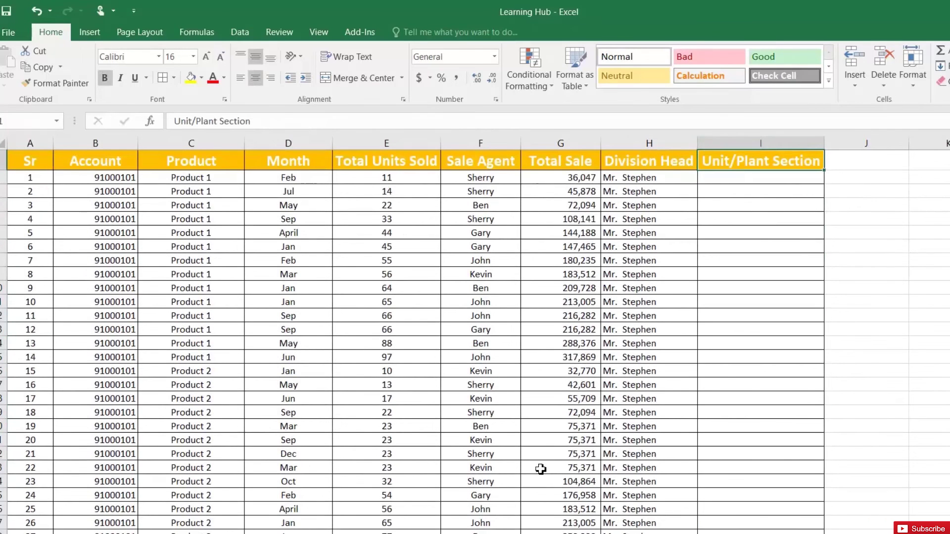
- Insert a new column before Unit/Plant Section with the header 'key'
click(717, 143)
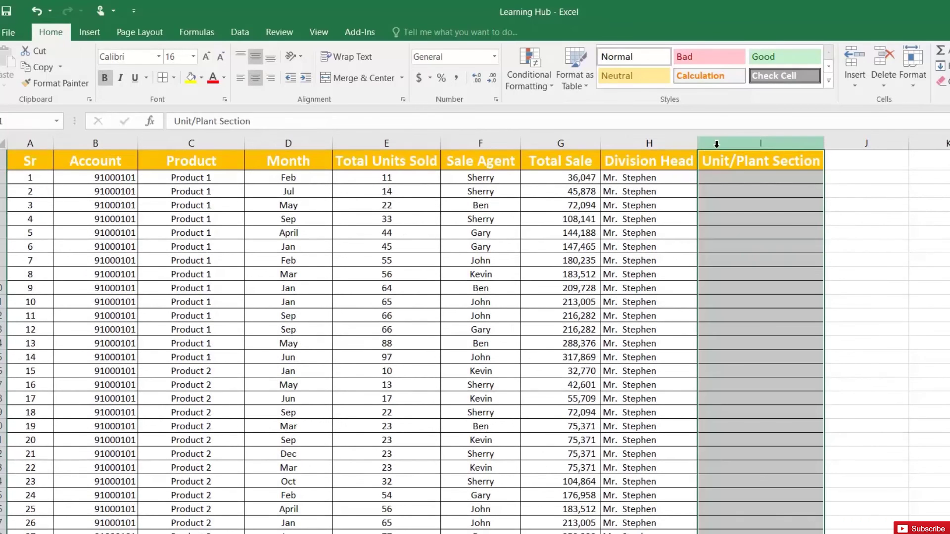
right_click(718, 145)
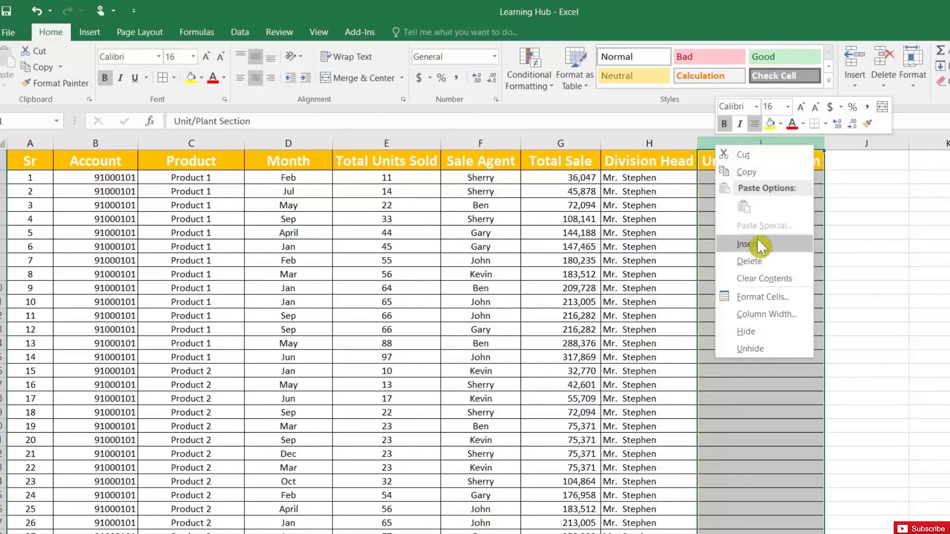
click(752, 243)
click(730, 157)
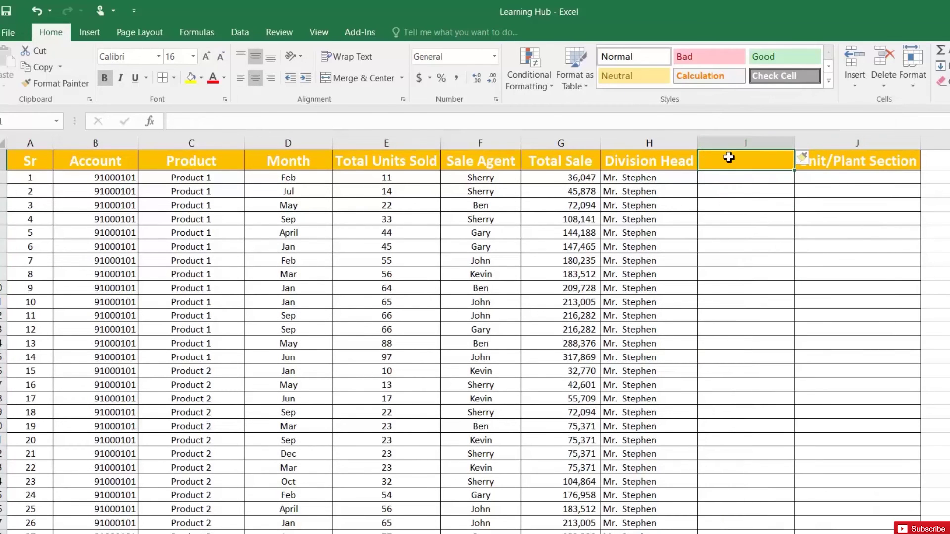
text(key)
key(Return)
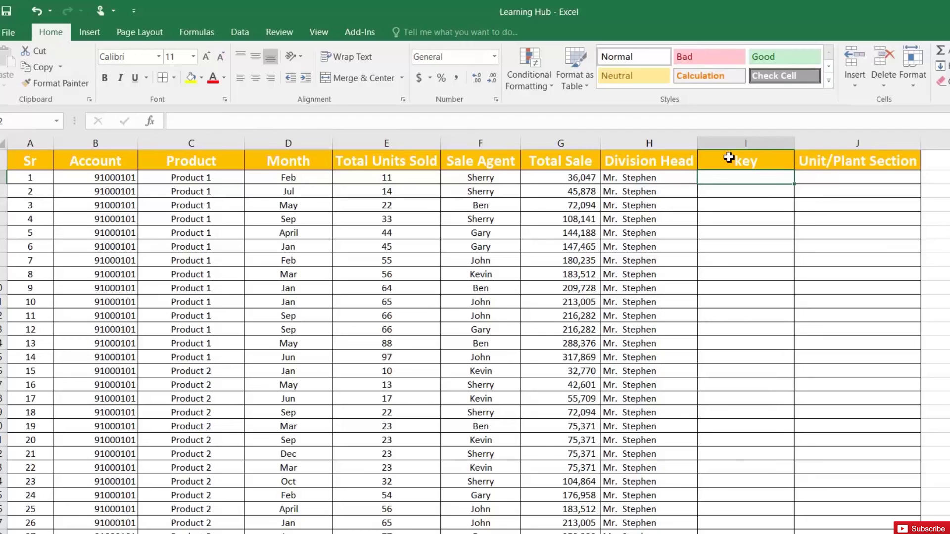
- Enter =B2&C2 in the key column and fill it down the whole table
text(=)
key(Left)
key(Left)
key(Left)
key(Left)
key(Left)
key(Left)
key(Left)
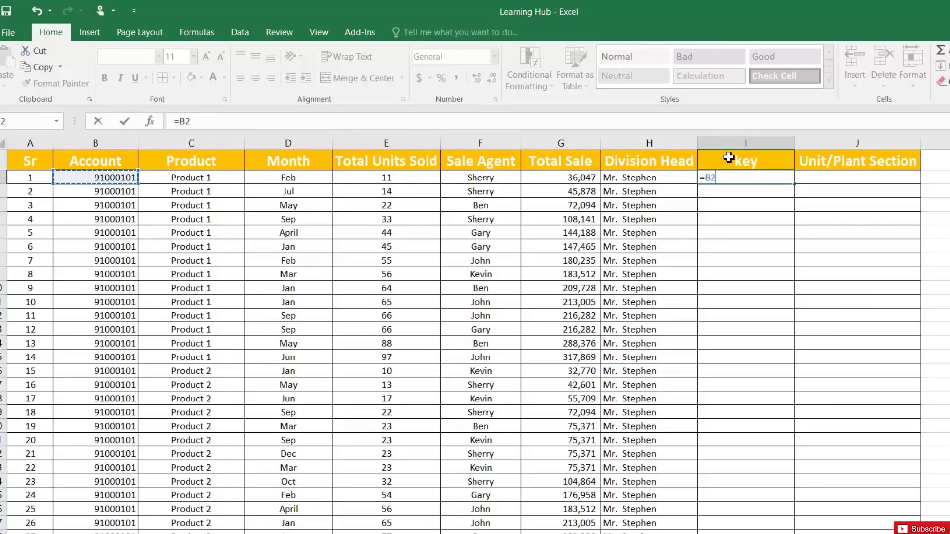
text(&)
key(Left)
key(Left)
key(Left)
key(Left)
key(Left)
key(Left)
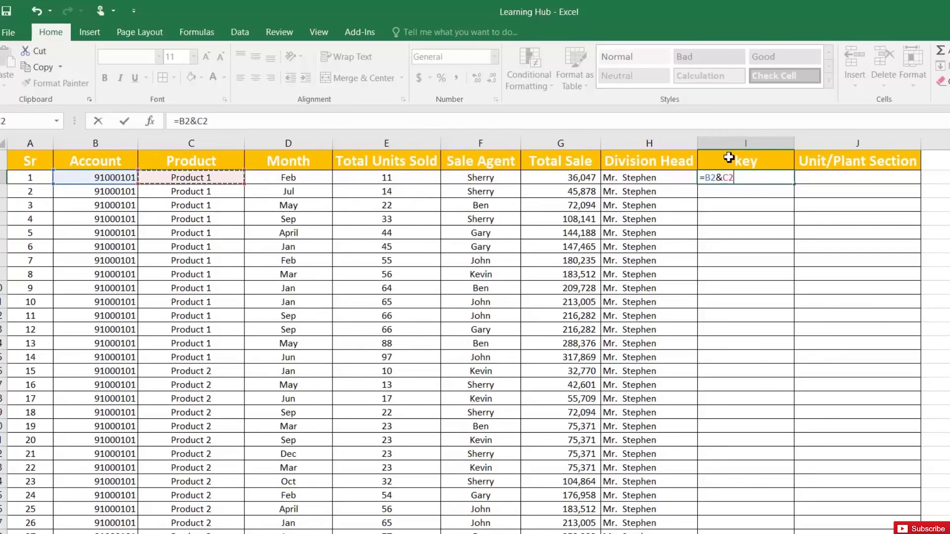
key(Return)
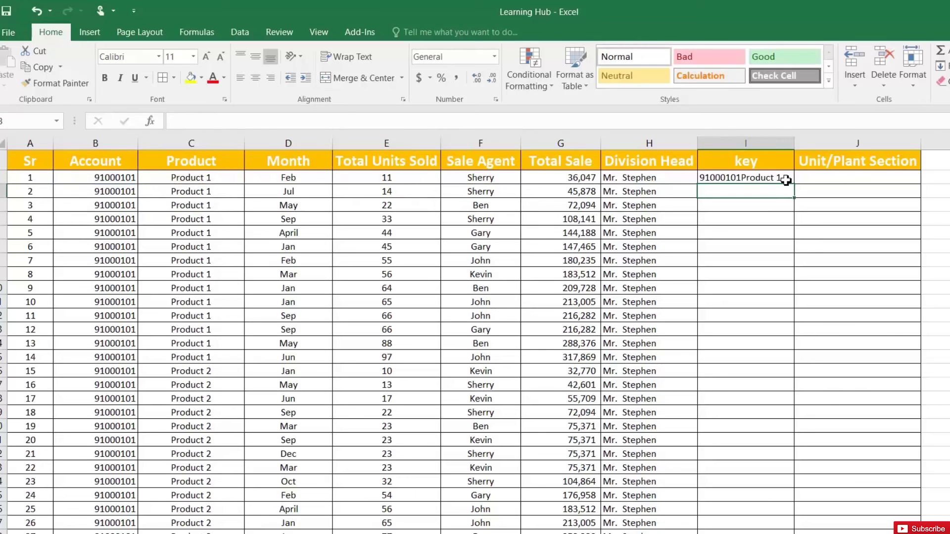
click(786, 180)
double_click(795, 184)
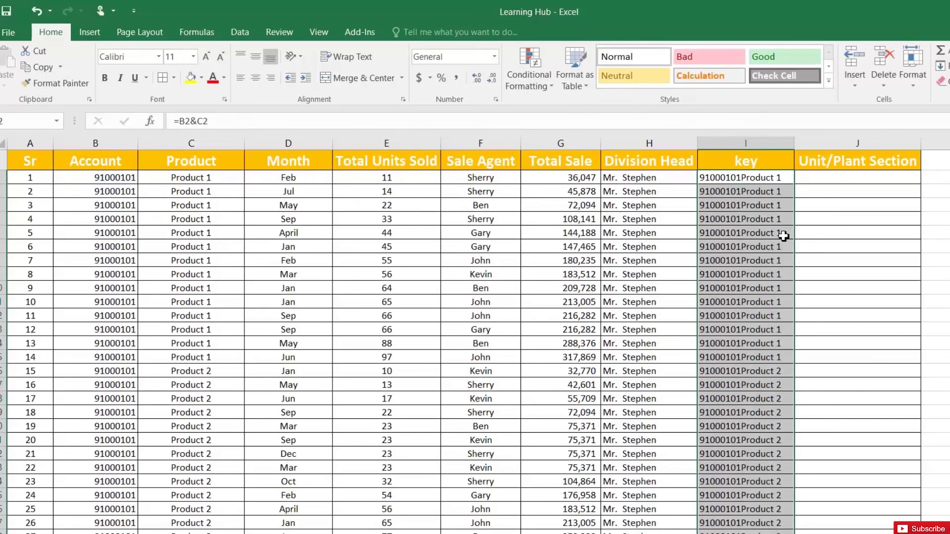
click(755, 372)
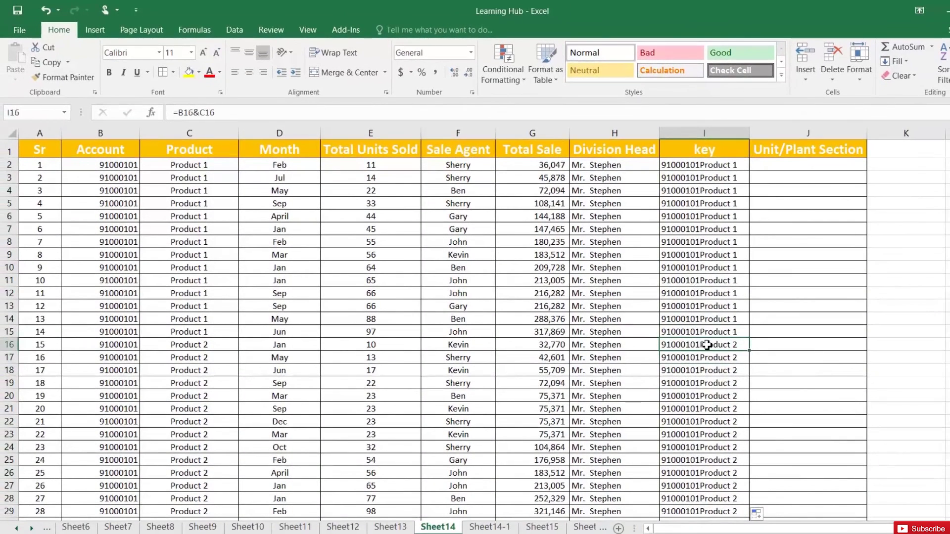
- On Sheet14-1, insert a column before Unit/Plant Section headed 'key'
click(701, 335)
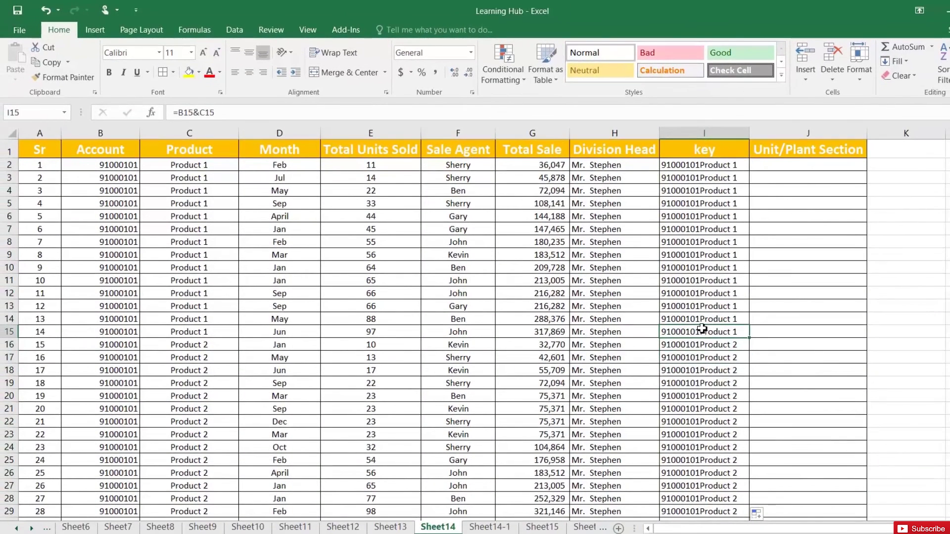
click(488, 527)
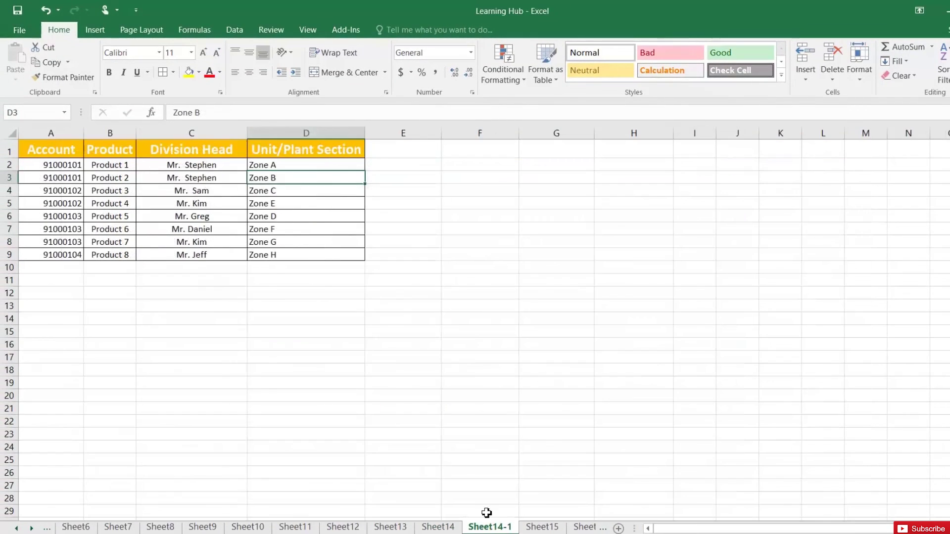
right_click(275, 133)
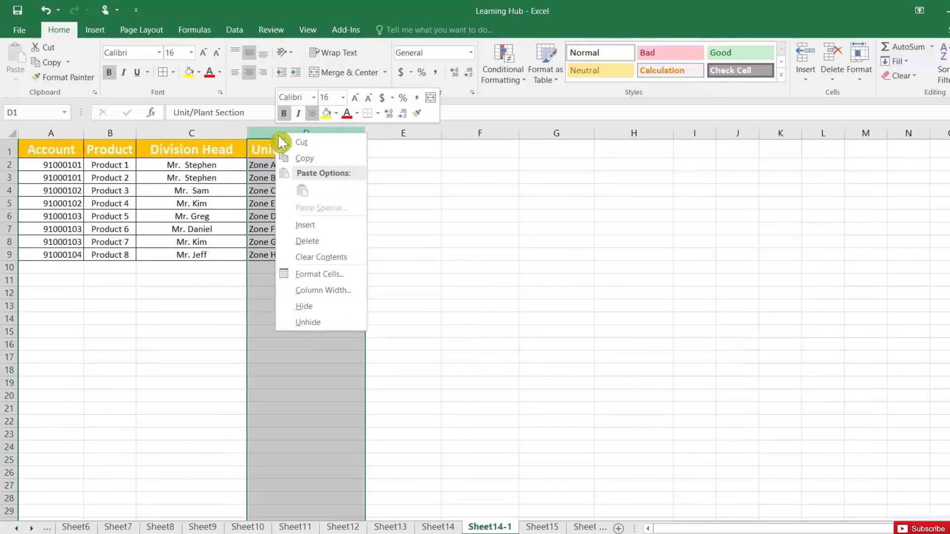
click(318, 226)
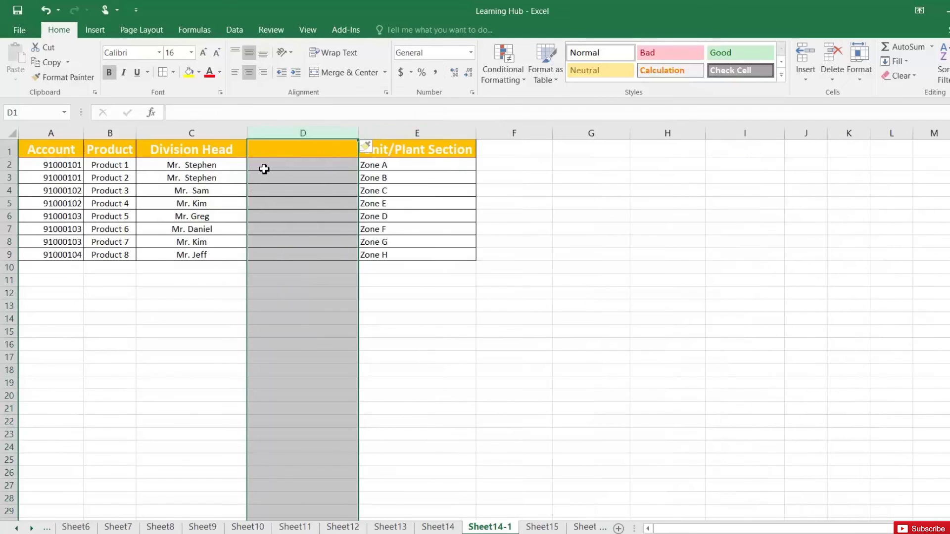
click(272, 150)
text(key)
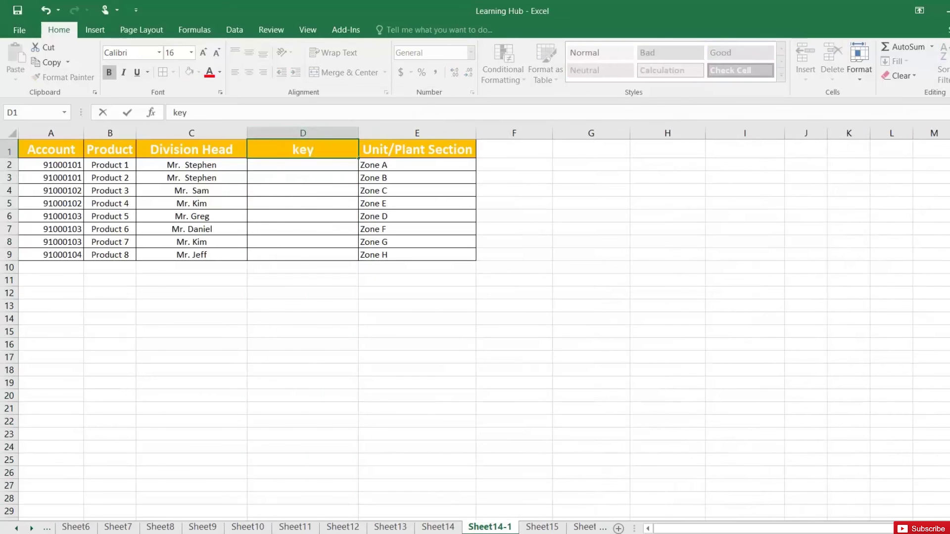
key(Return)
- Enter =A2&B2 in the new key column and fill it down to row 9
text(=)
key(Left)
key(Left)
key(Left)
text(&)
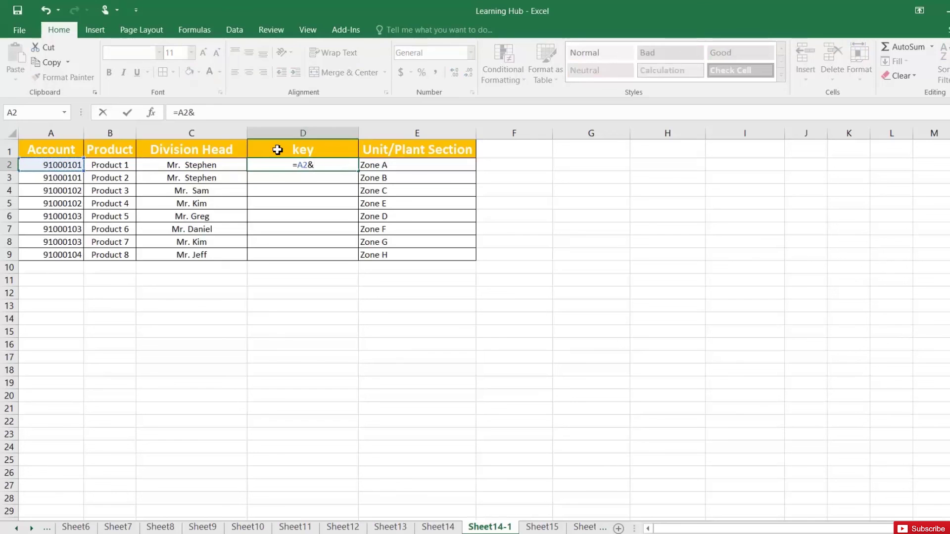
key(Left)
key(Left)
key(Left)
key(Right)
key(ctrl+Return)
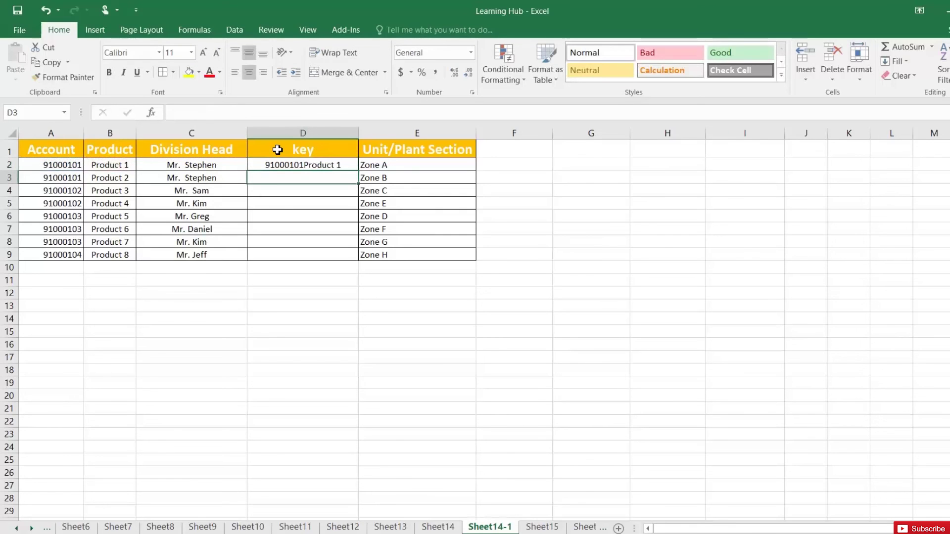
double_click(360, 173)
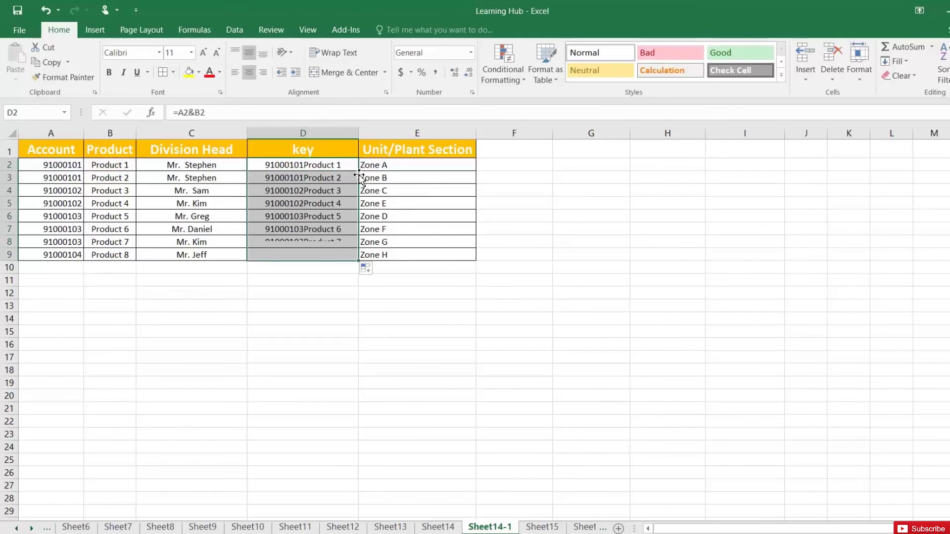
click(446, 527)
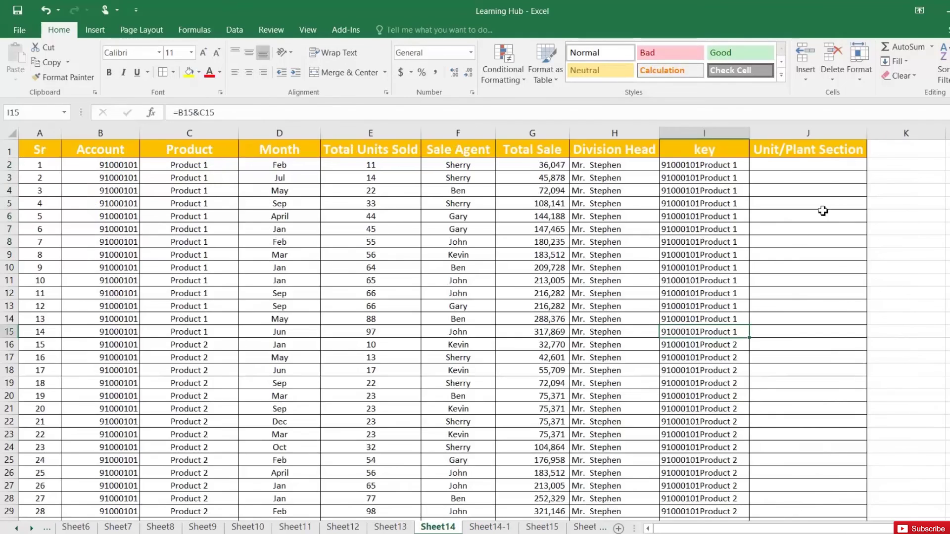
- Enter =VLOOKUP(I2,'Sheet14-1'!D:E,2,0) in J2 to look up each row's zone by key
click(802, 165)
text(=VLOOKUP()
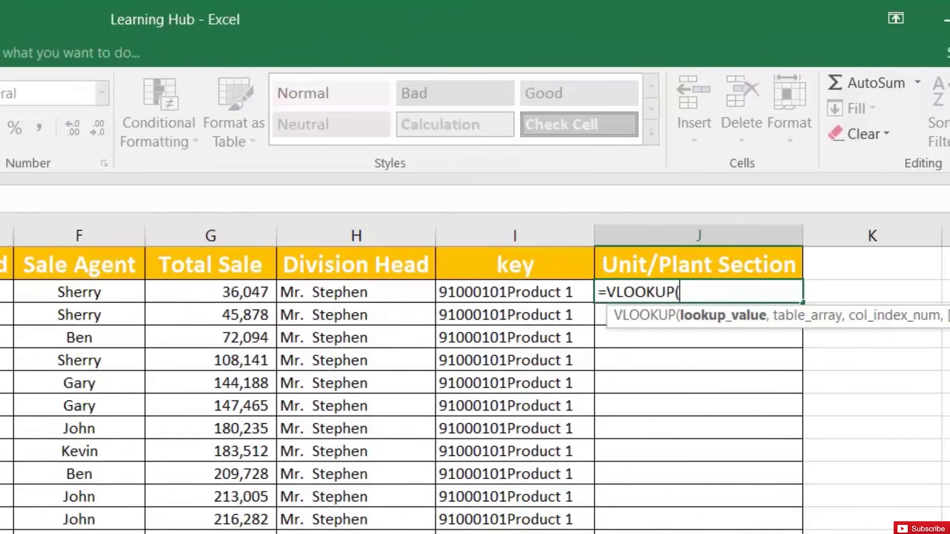
click(514, 292)
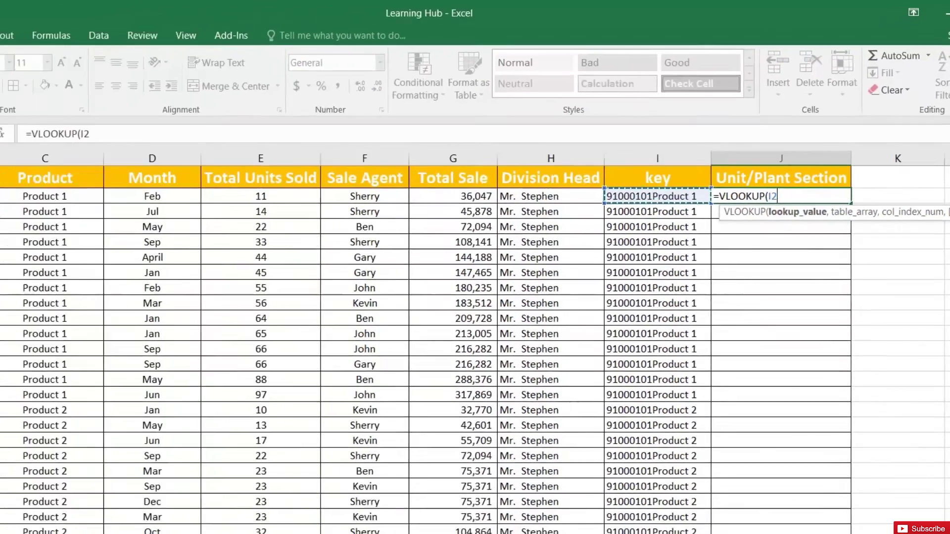
text(,)
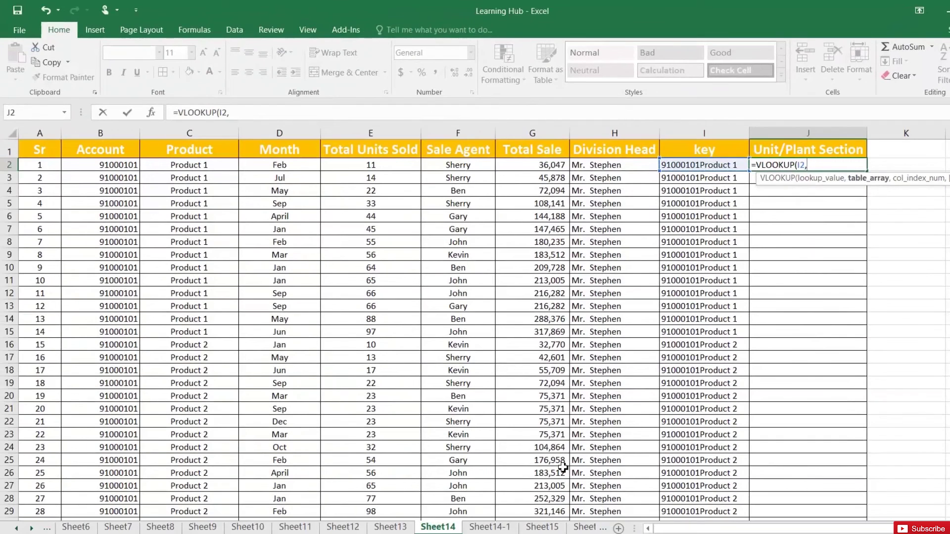
click(495, 528)
click(312, 134)
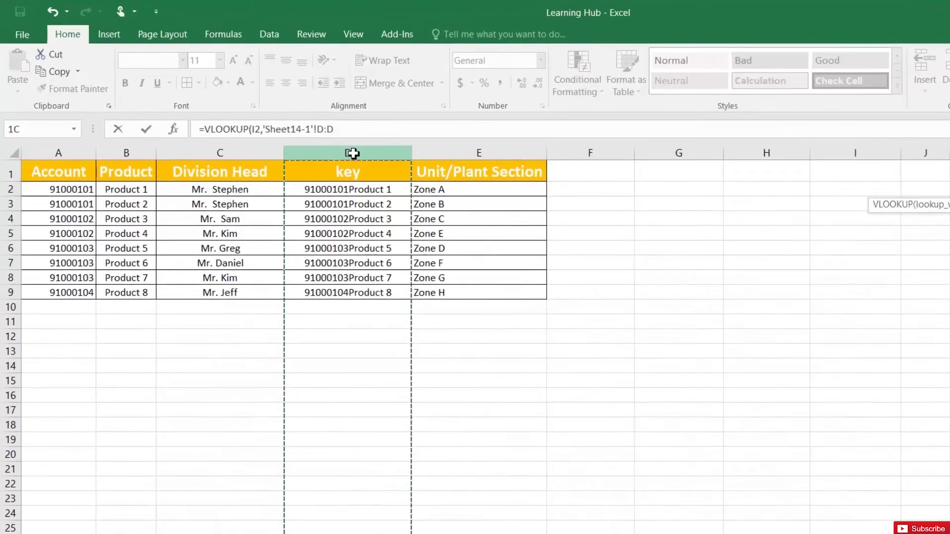
drag(352, 153, 460, 159)
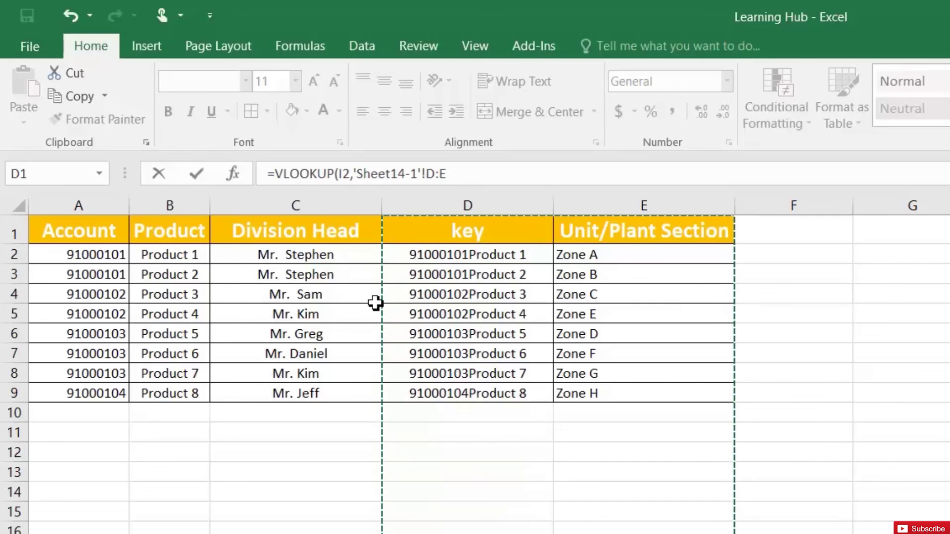
click(447, 174)
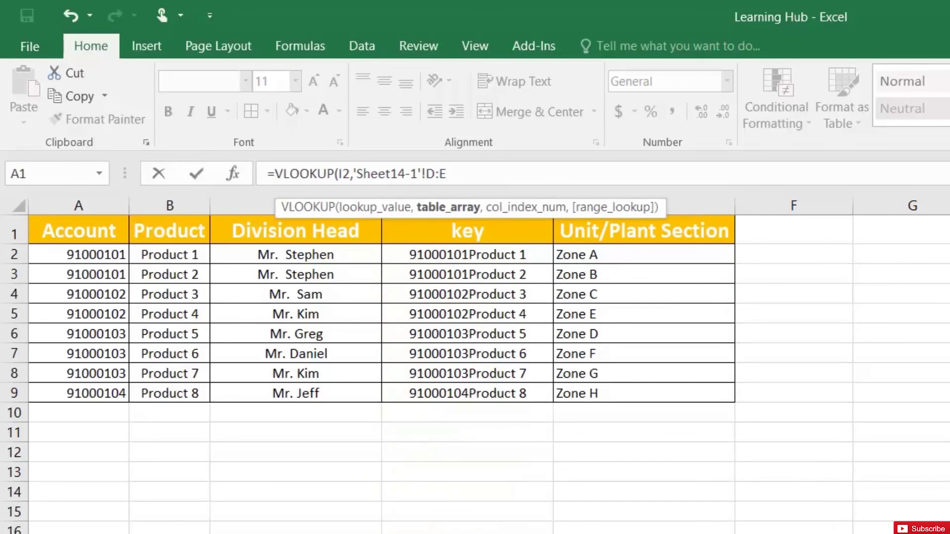
text(,2)
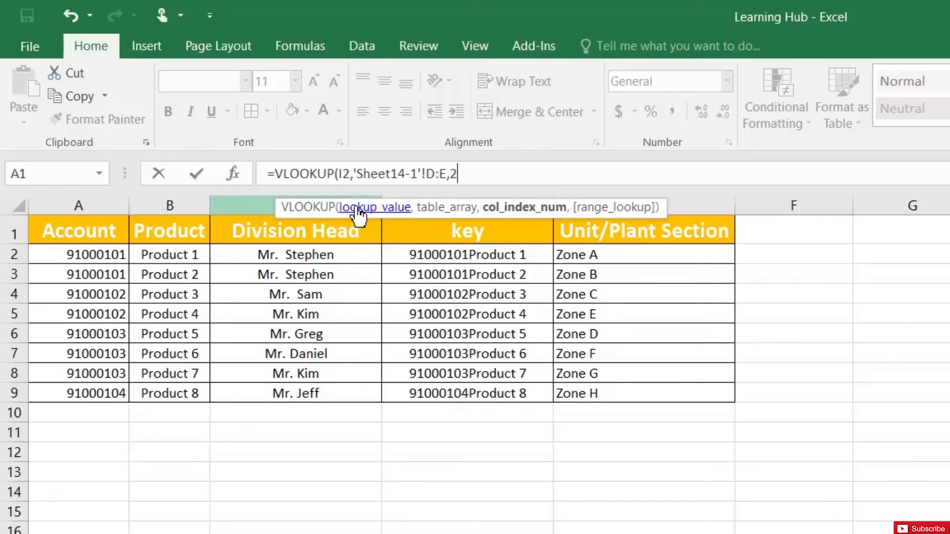
text(,0)
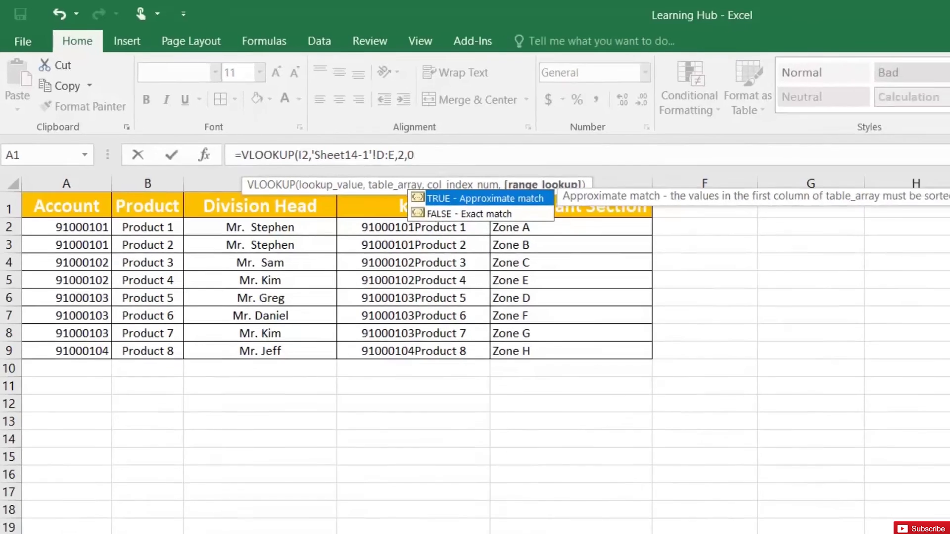
key(Return)
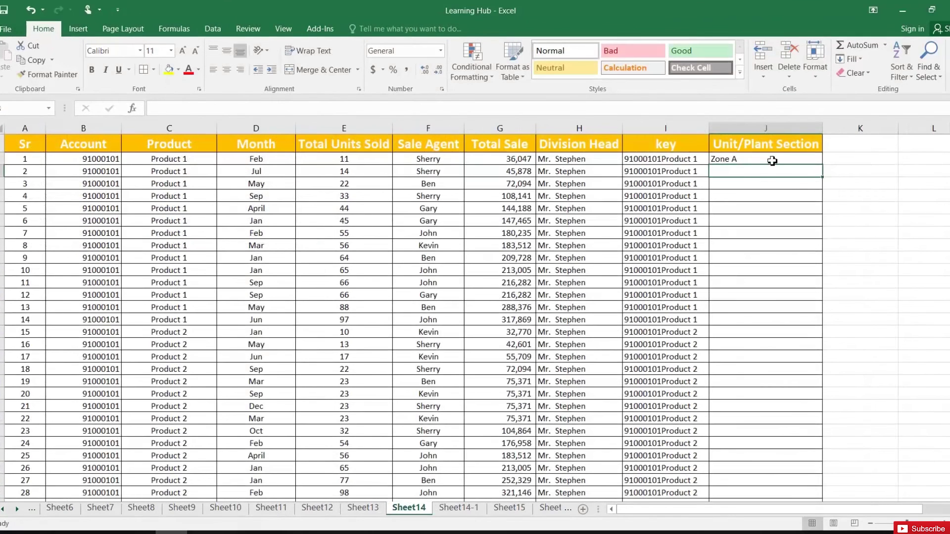
- Fill the lookup formula down the table and spot-check the zone for a Product 2 row
click(771, 159)
double_click(822, 167)
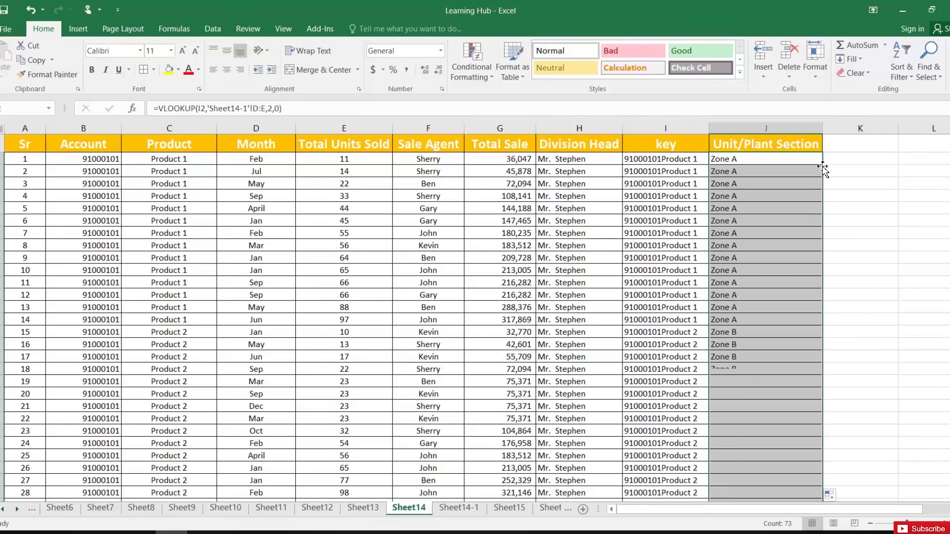
click(698, 342)
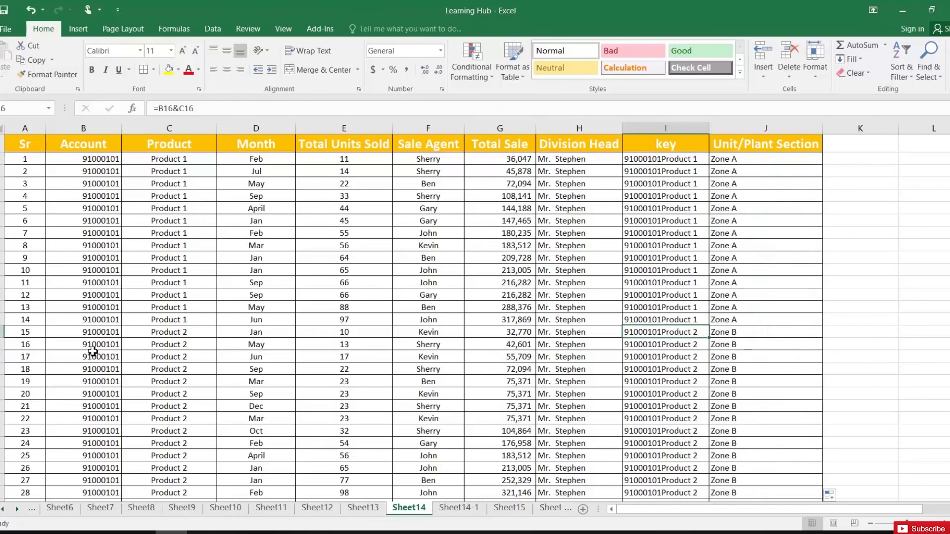
click(185, 344)
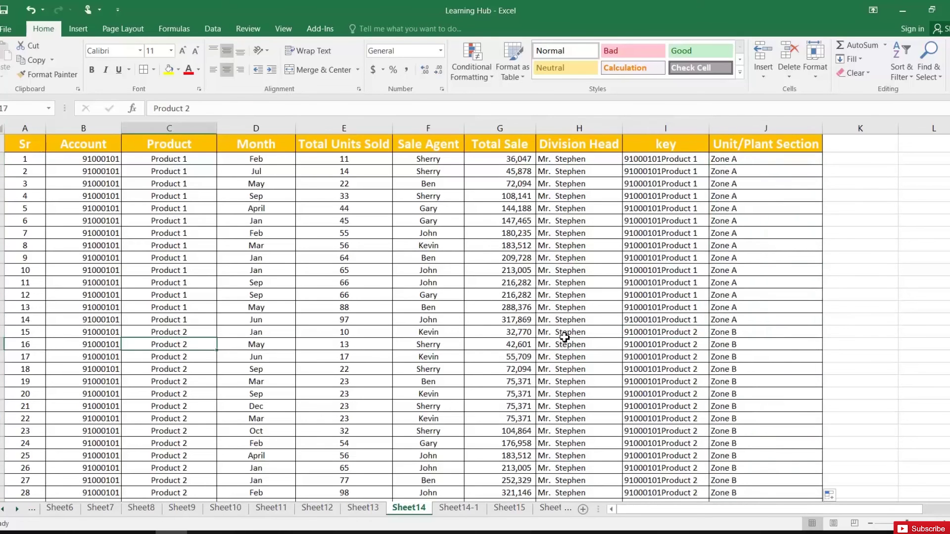
click(740, 334)
click(750, 161)
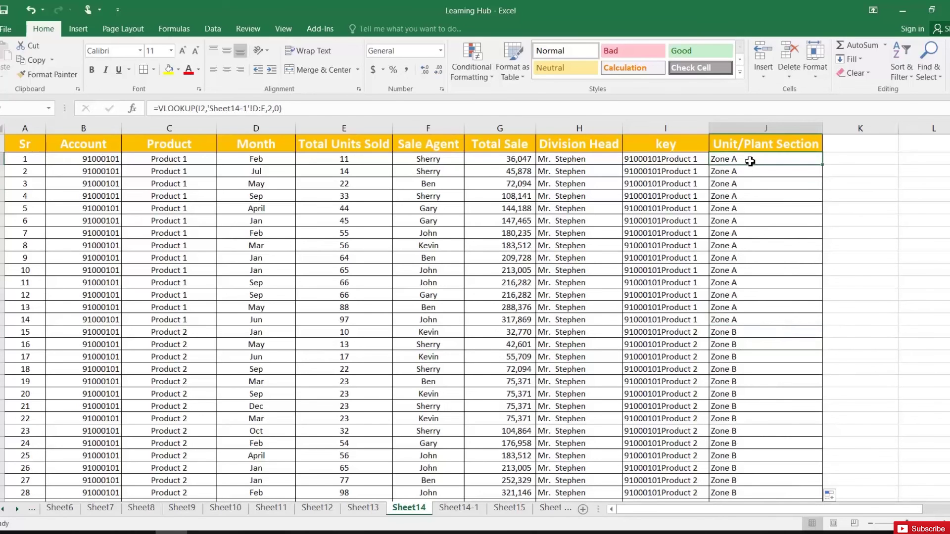
- Copy the Unit/Plant Section column J and paste it back as plain values
key(ctrl+shift+Down)
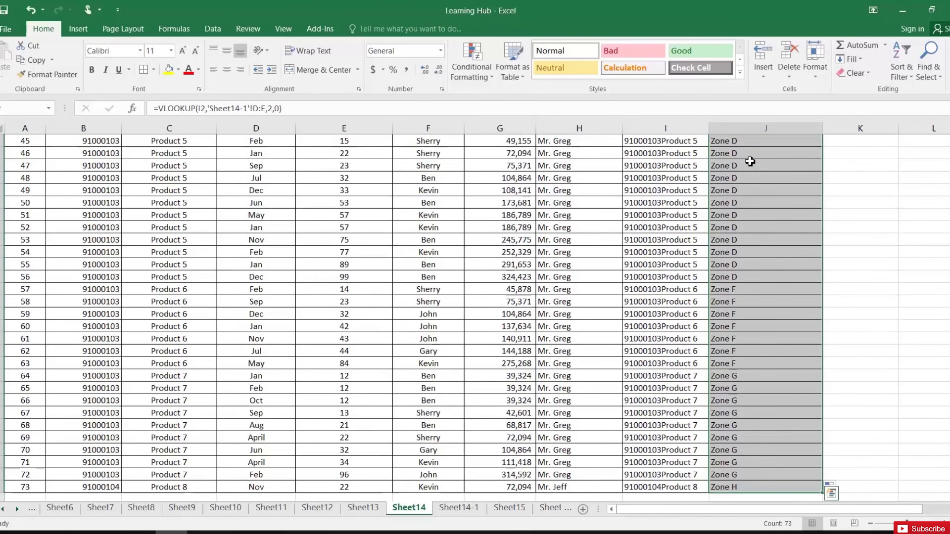
key(ctrl+q)
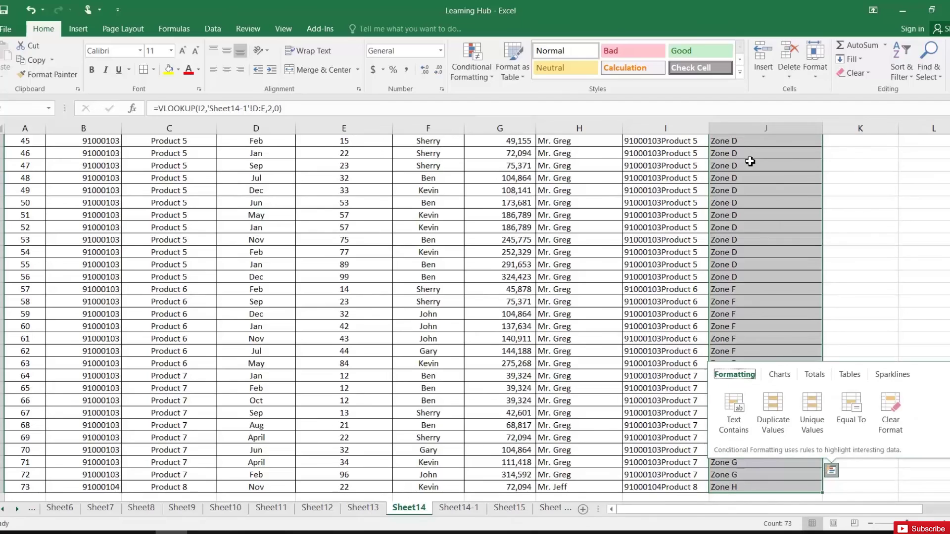
right_click(749, 161)
click(772, 182)
scroll(750, 164, up, 15)
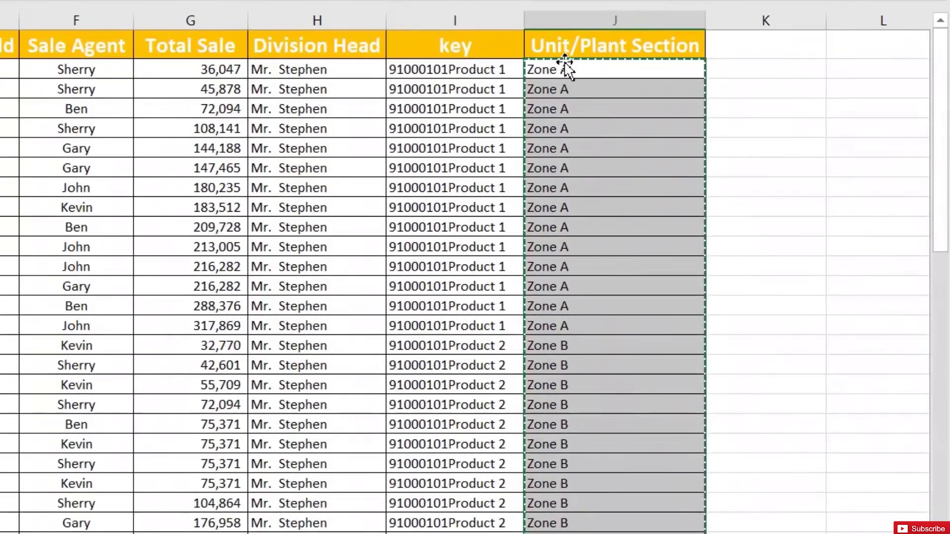
right_click(567, 70)
click(645, 158)
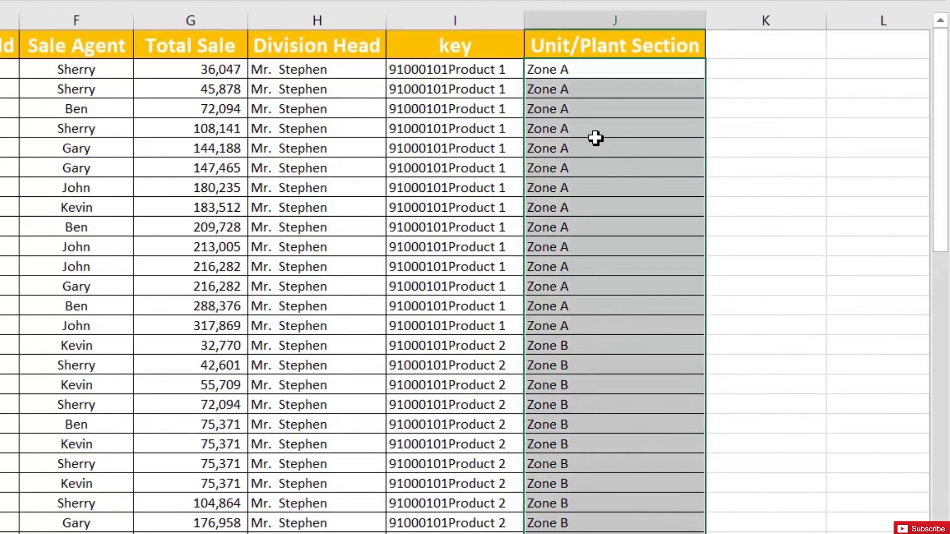
click(592, 132)
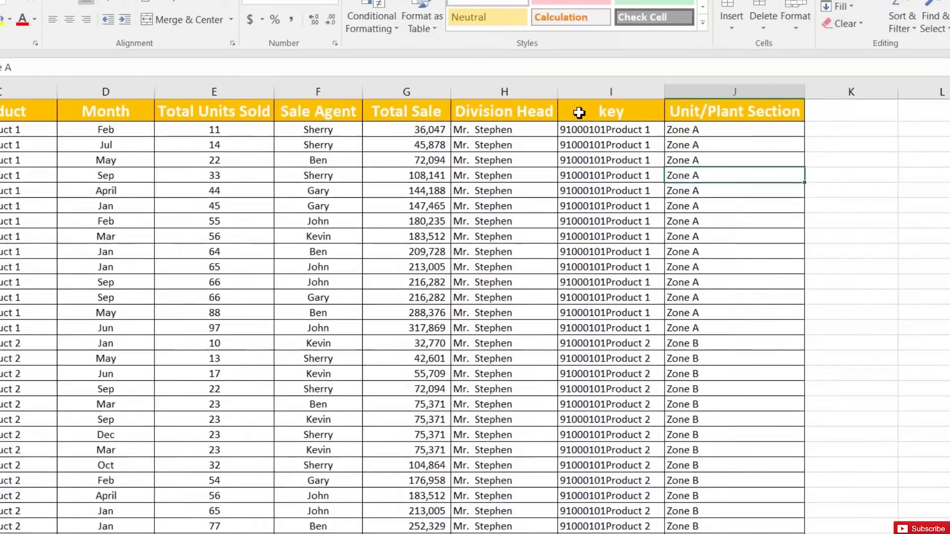
- Delete the helper key column on Sheet14 and key column D on Sheet14-1
right_click(582, 91)
click(714, 238)
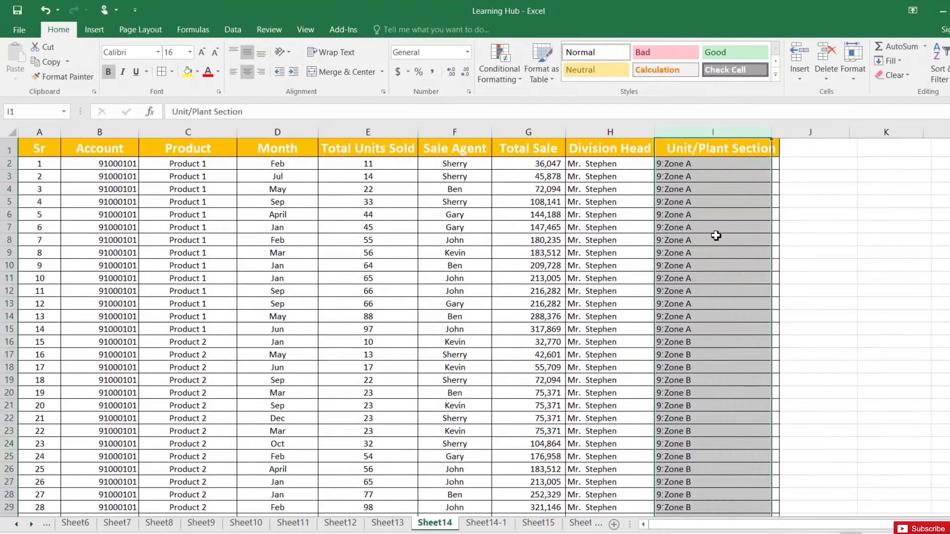
click(674, 164)
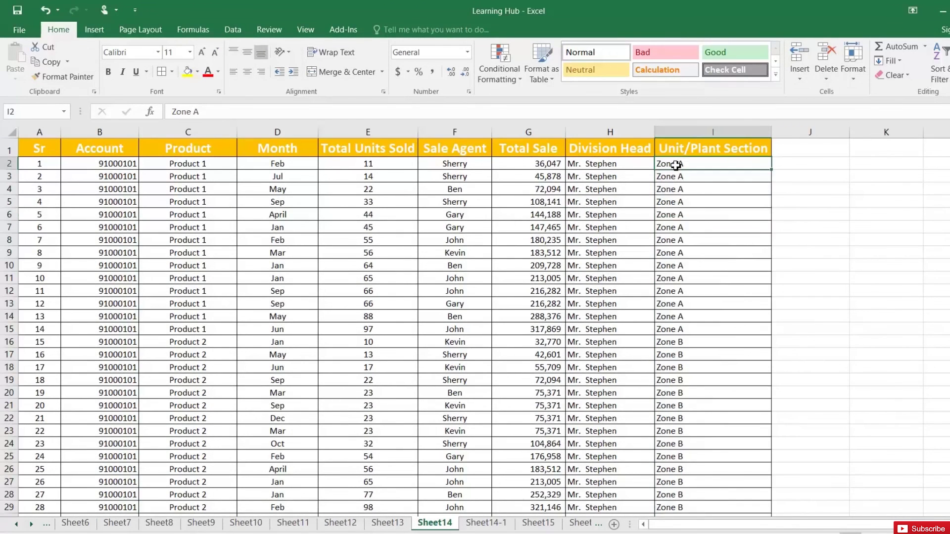
click(486, 524)
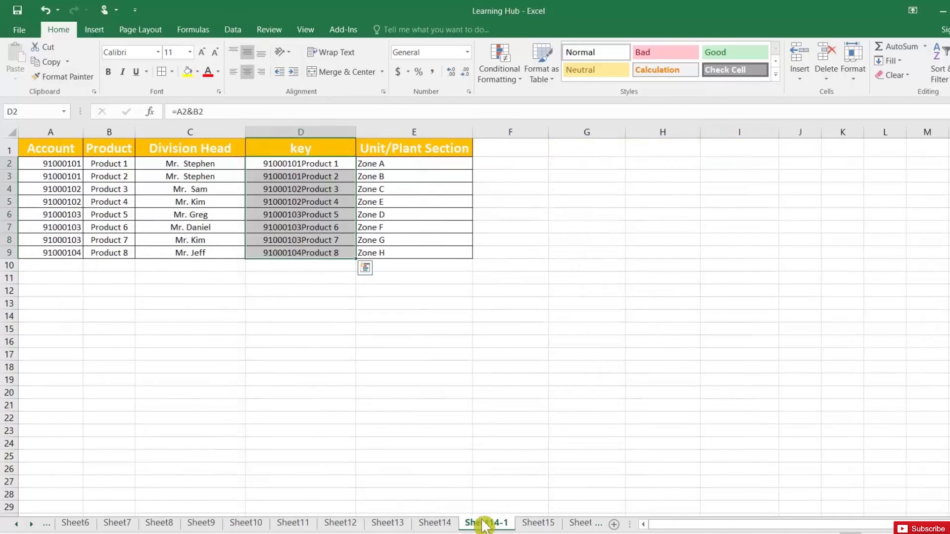
right_click(316, 130)
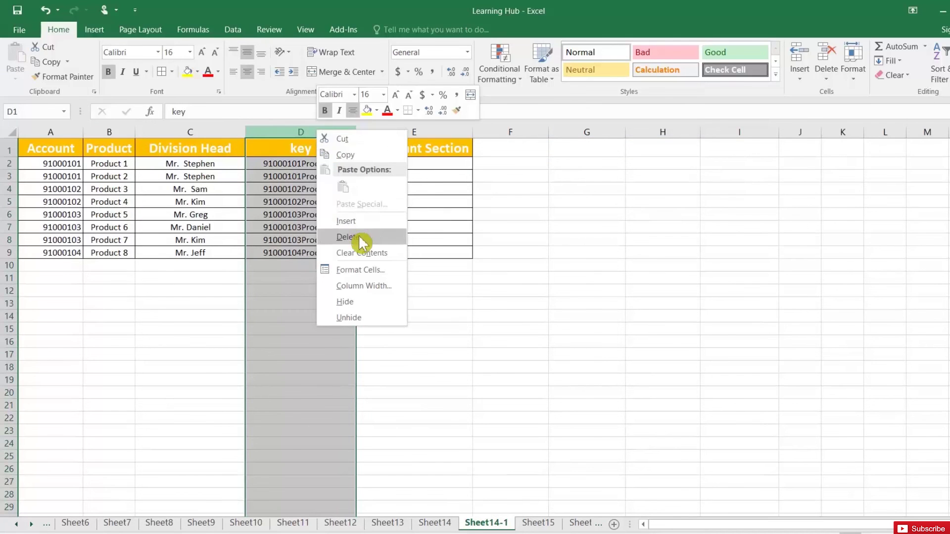
click(360, 242)
click(262, 188)
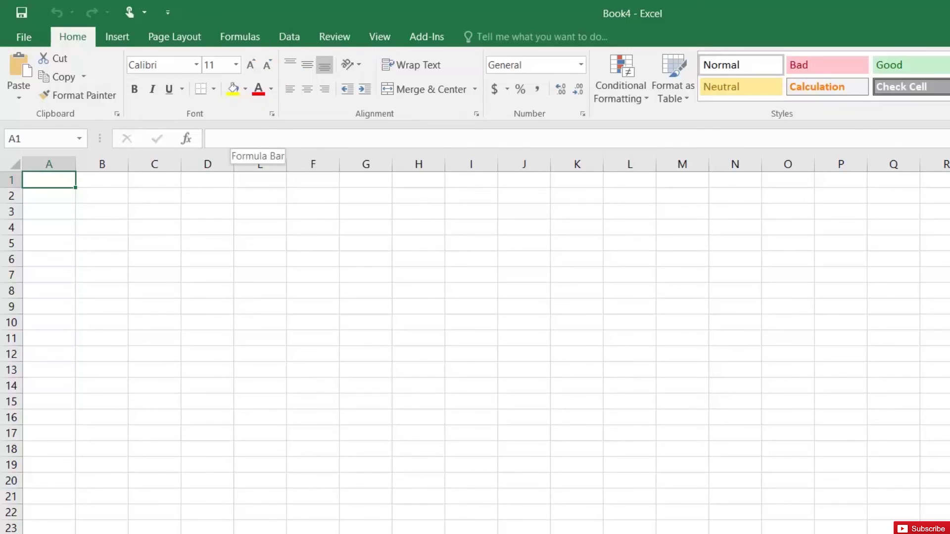
- Launch From Microsoft Query via the Data tab's From Other Sources list
click(300, 37)
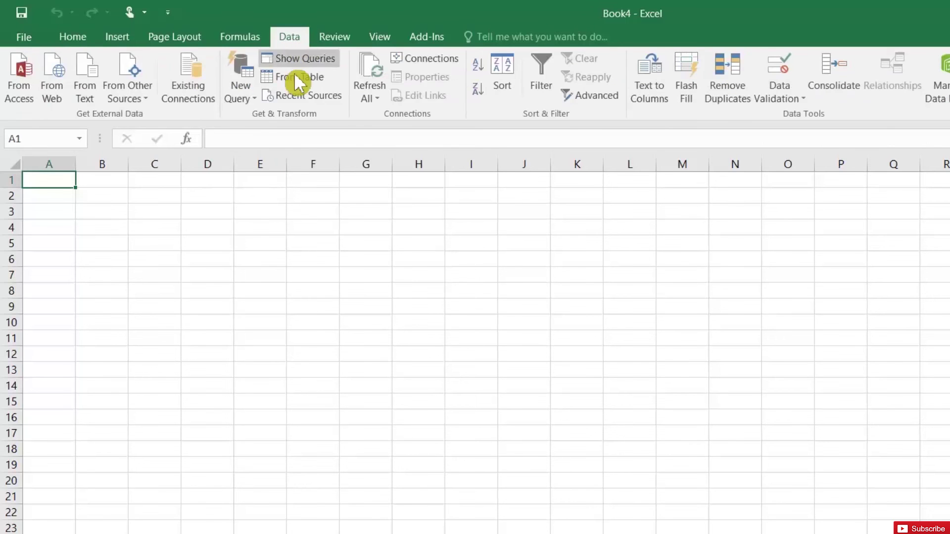
click(243, 105)
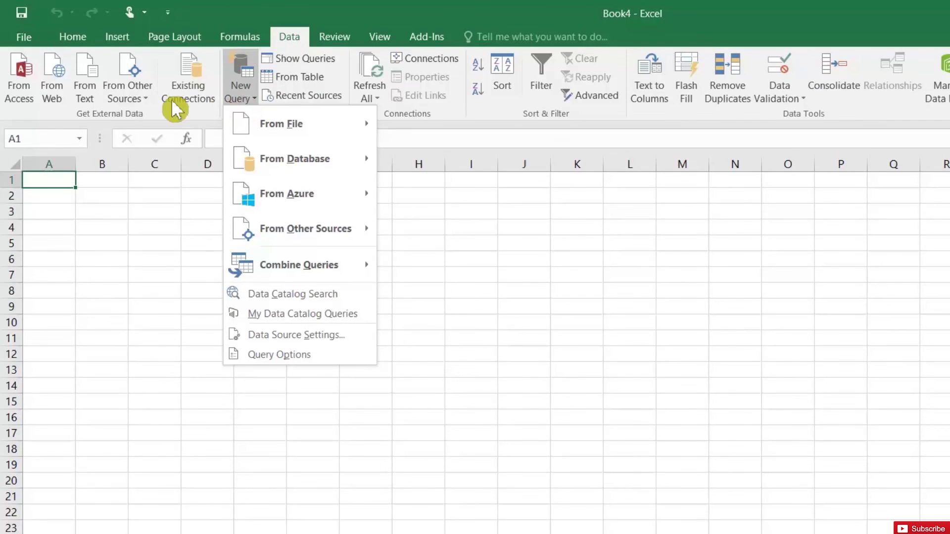
click(143, 105)
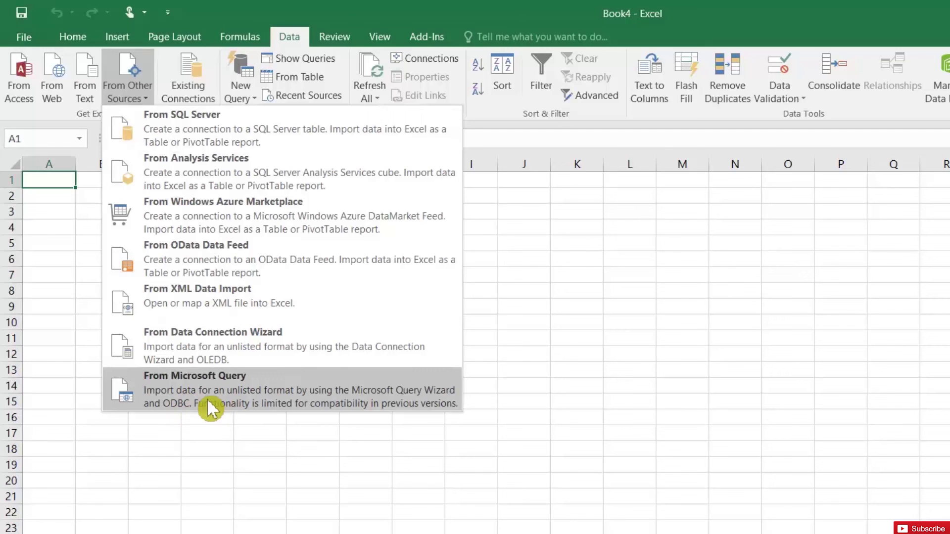
click(228, 397)
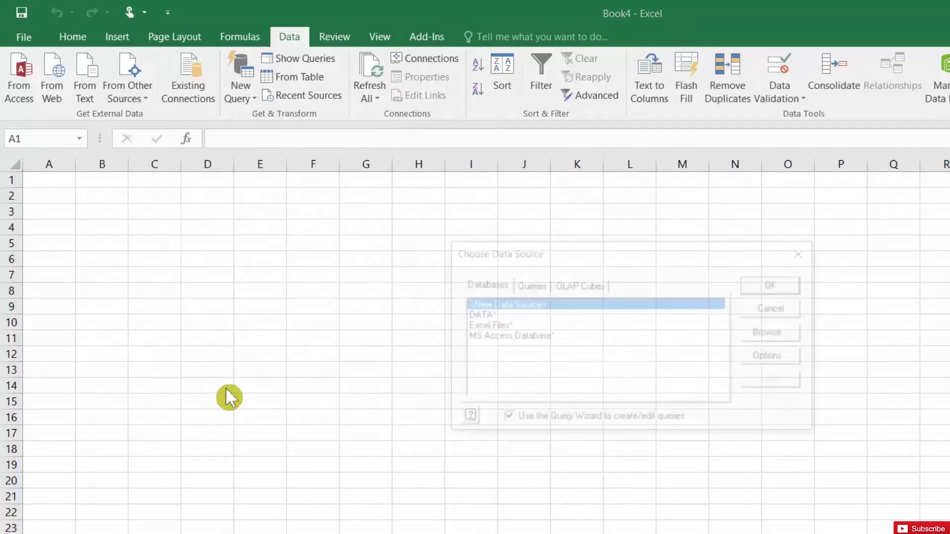
- Choose the DATA database as source and add all PR table columns to the query
click(483, 317)
click(778, 287)
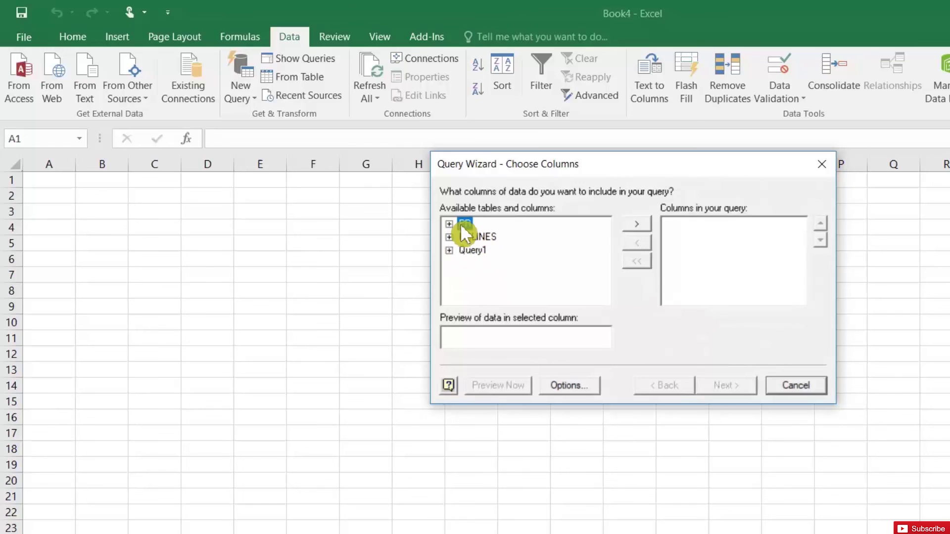
click(628, 225)
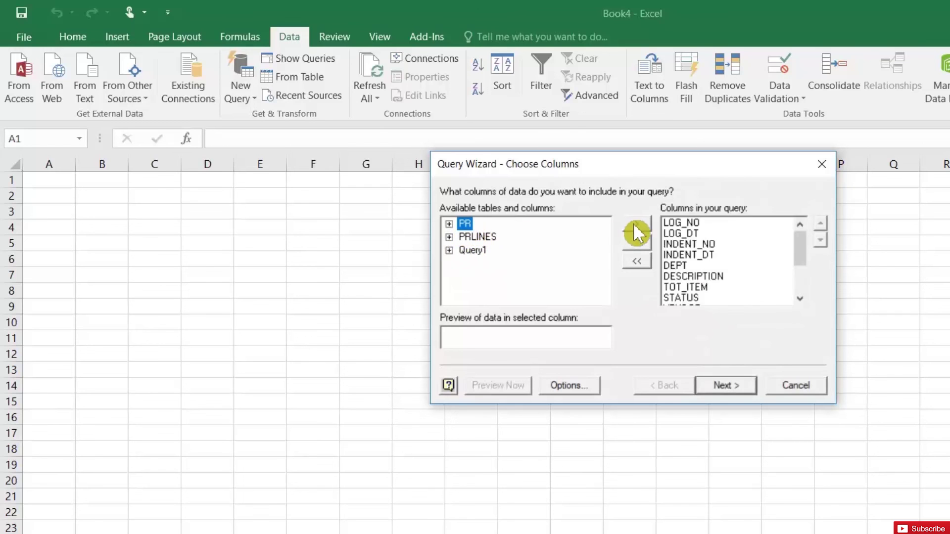
click(722, 384)
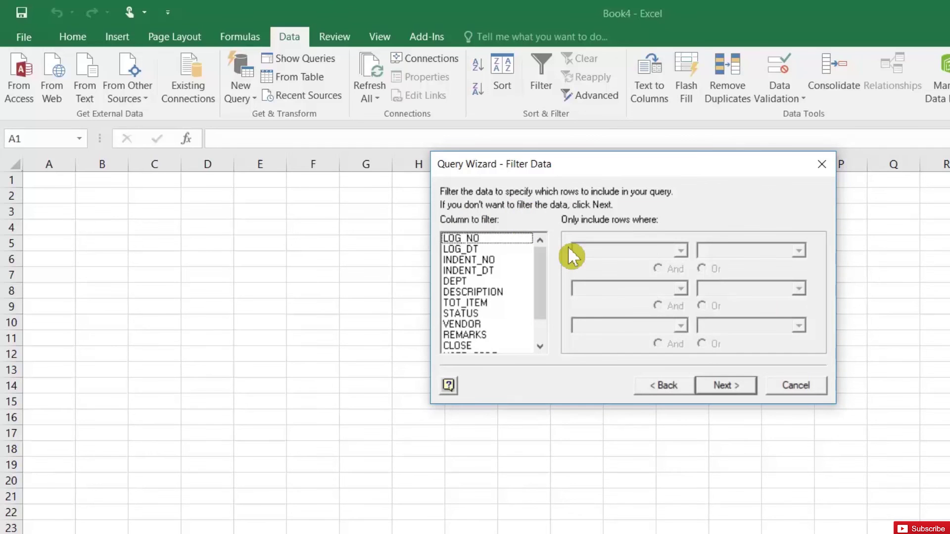
- Filter LOG_DT to 'is less than' 2005-11-24 and skip the sort step
click(473, 248)
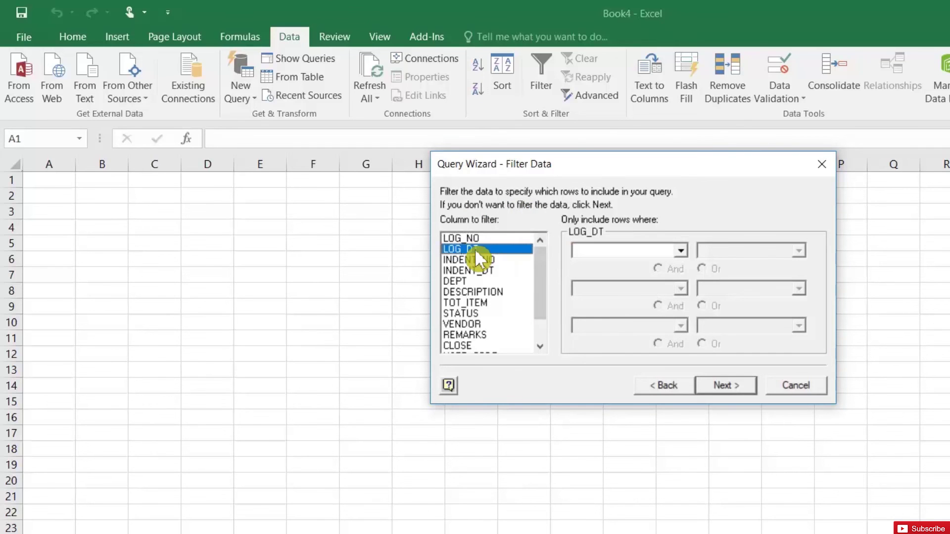
click(680, 250)
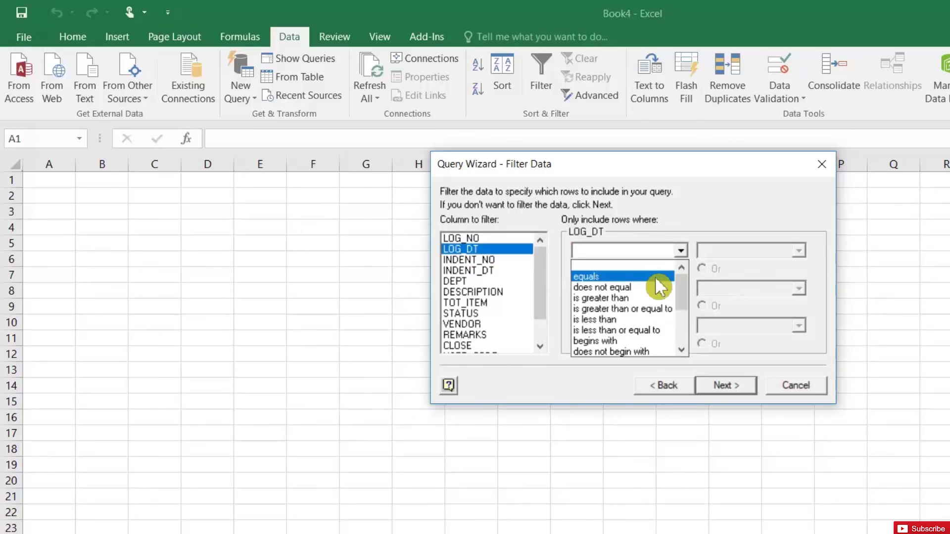
click(638, 319)
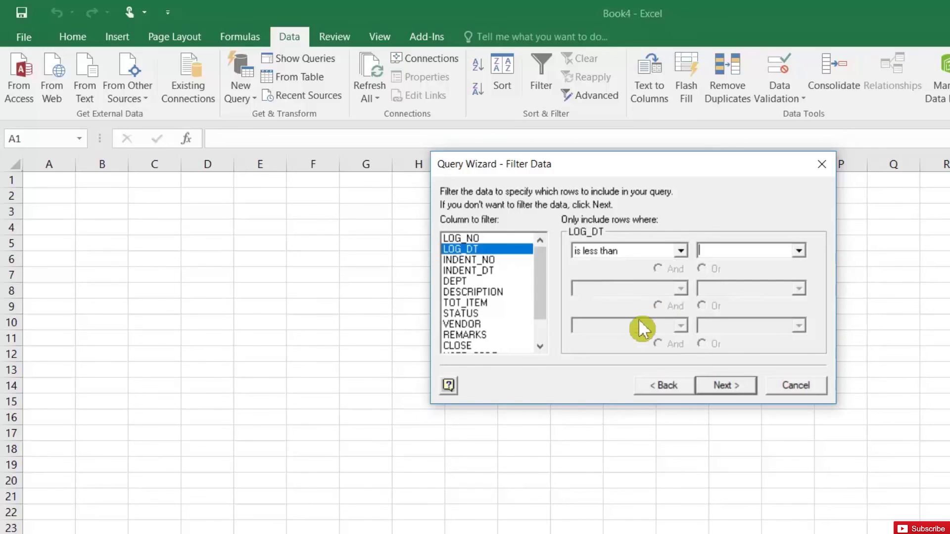
click(799, 251)
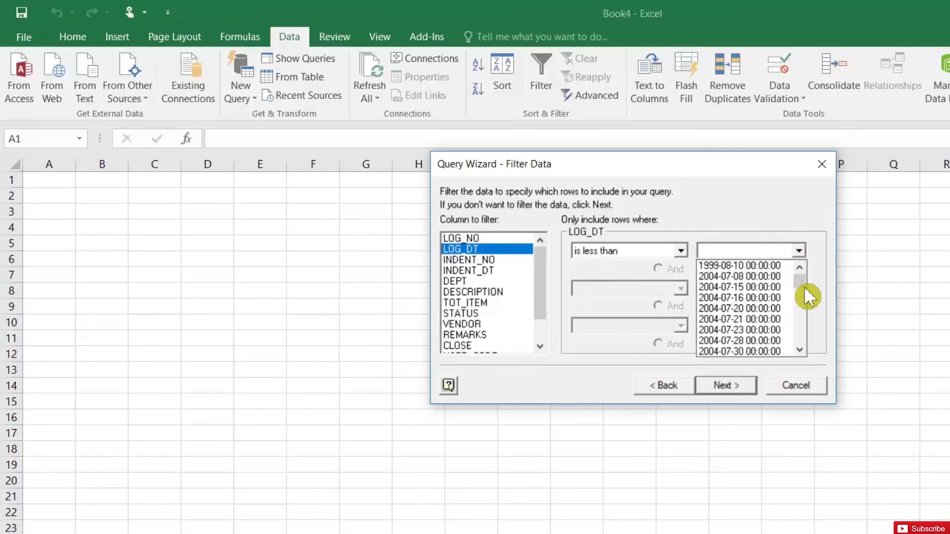
drag(804, 289, 801, 302)
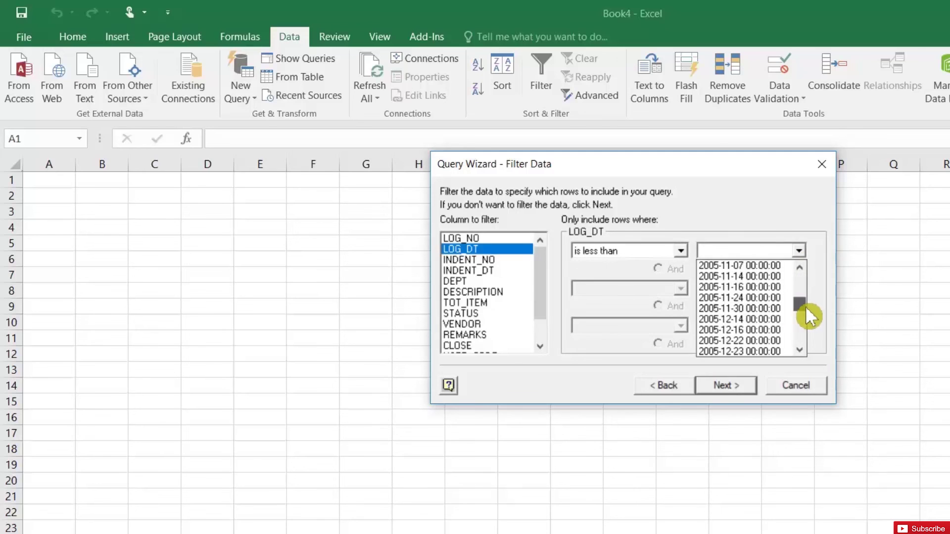
click(741, 307)
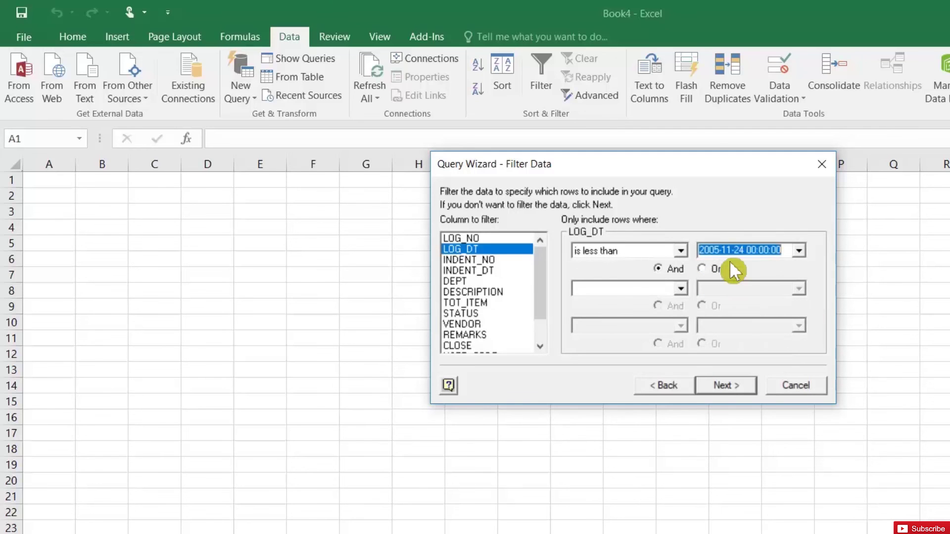
click(729, 382)
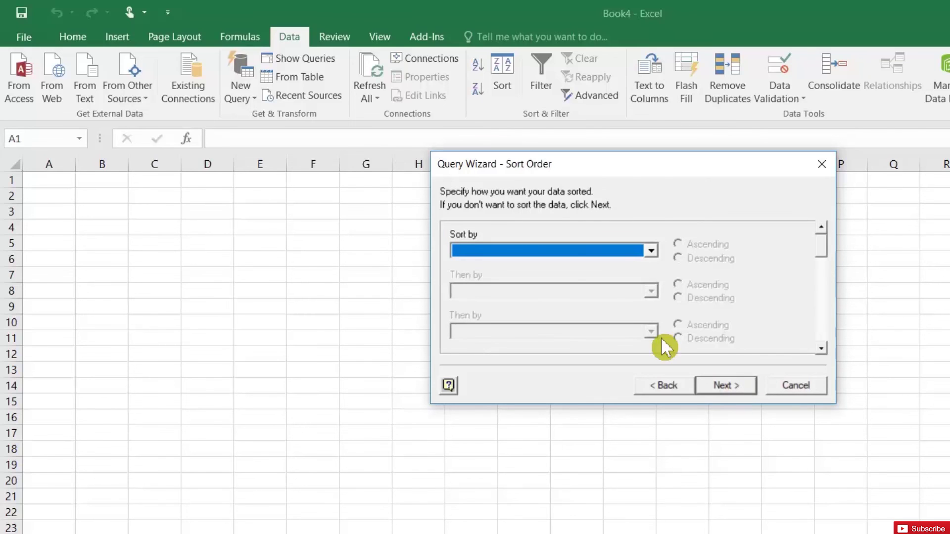
click(737, 385)
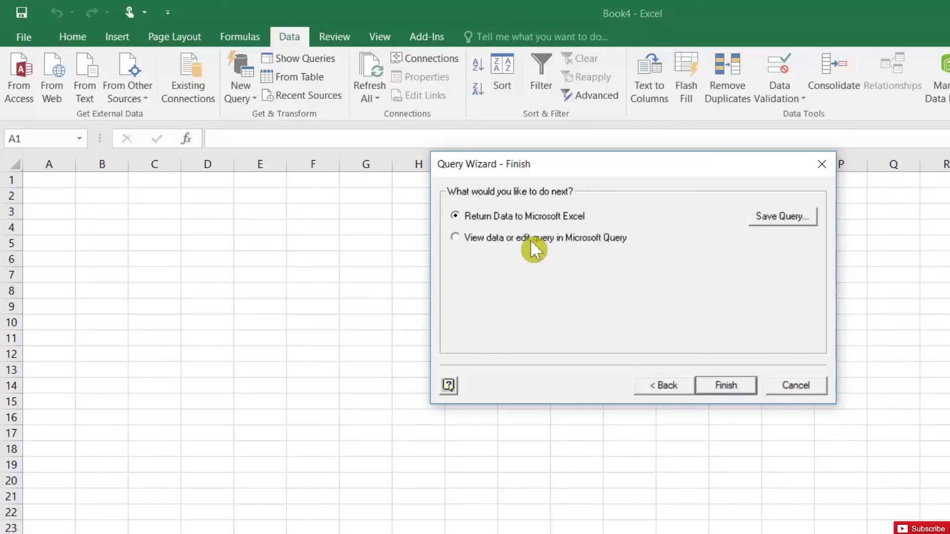
- Finish the wizard and import the results as a table at Sheet1!$A$2
click(726, 385)
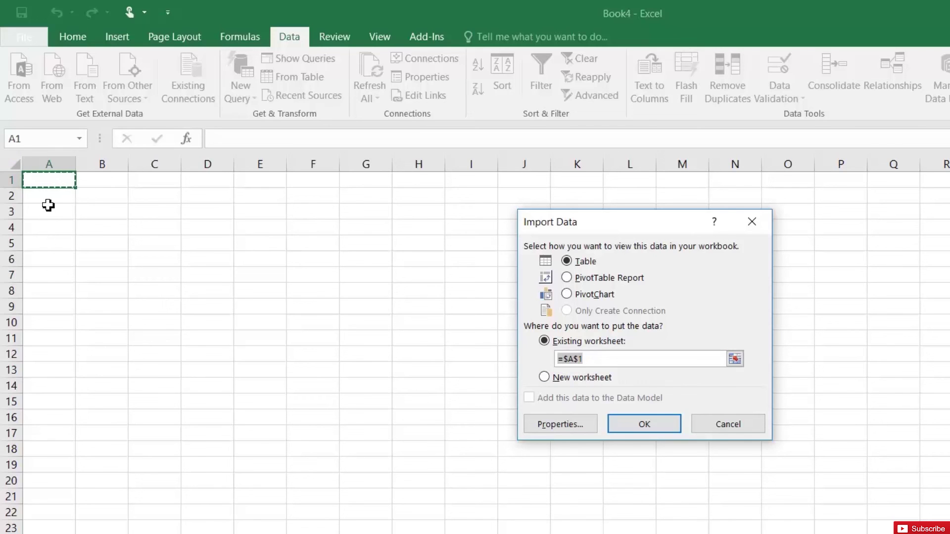
click(47, 197)
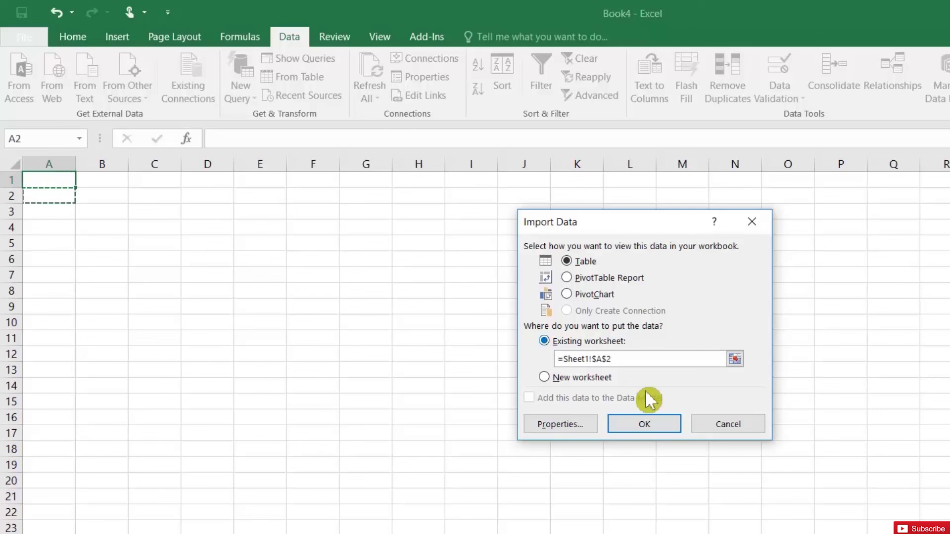
click(644, 425)
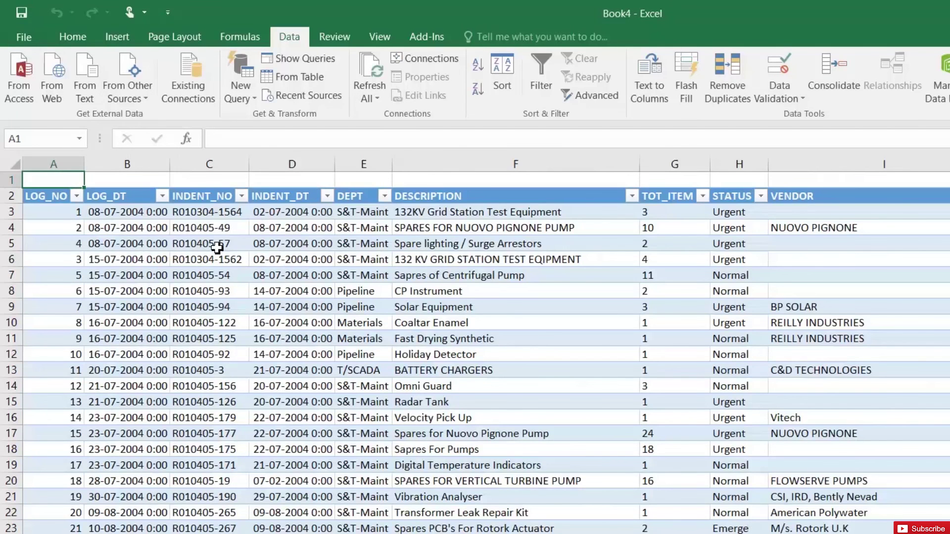
click(216, 245)
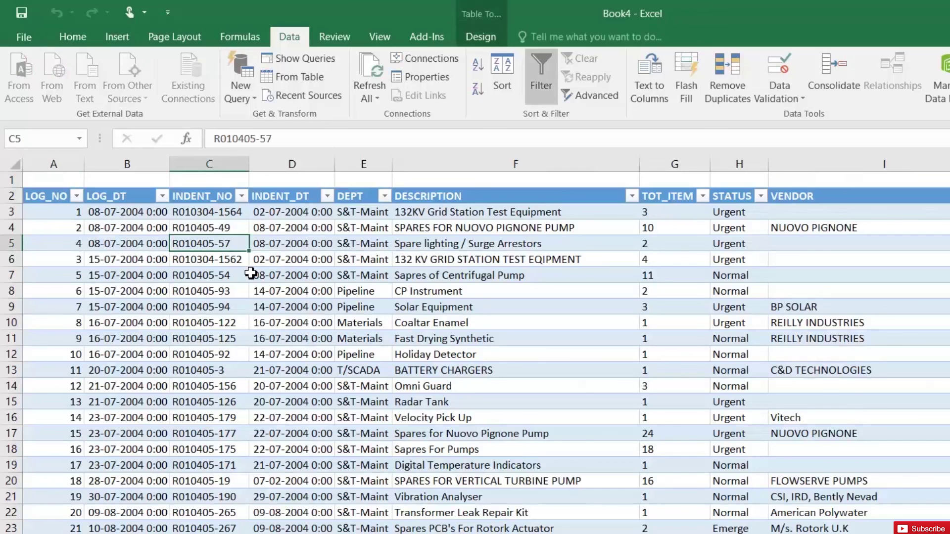
click(133, 244)
scroll(204, 355, down, 20)
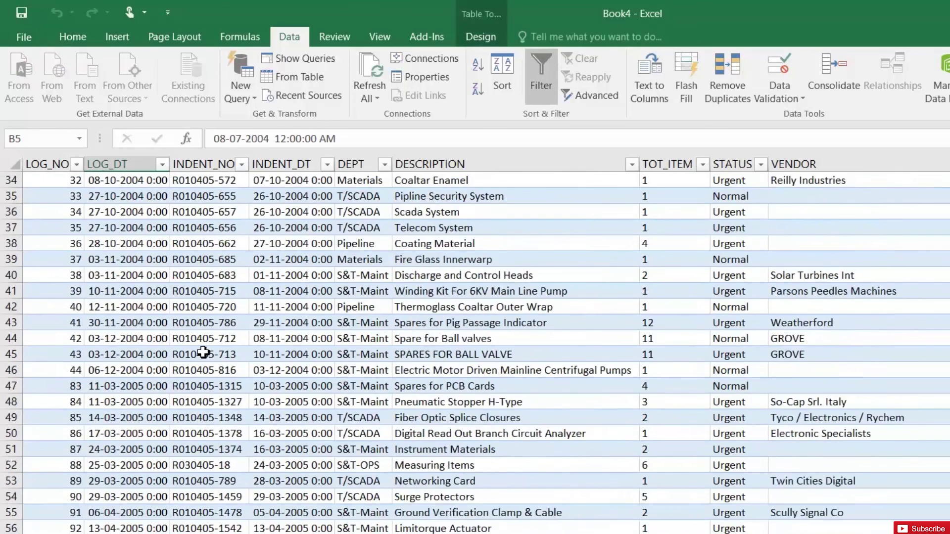
click(609, 228)
scroll(609, 223, up, 13)
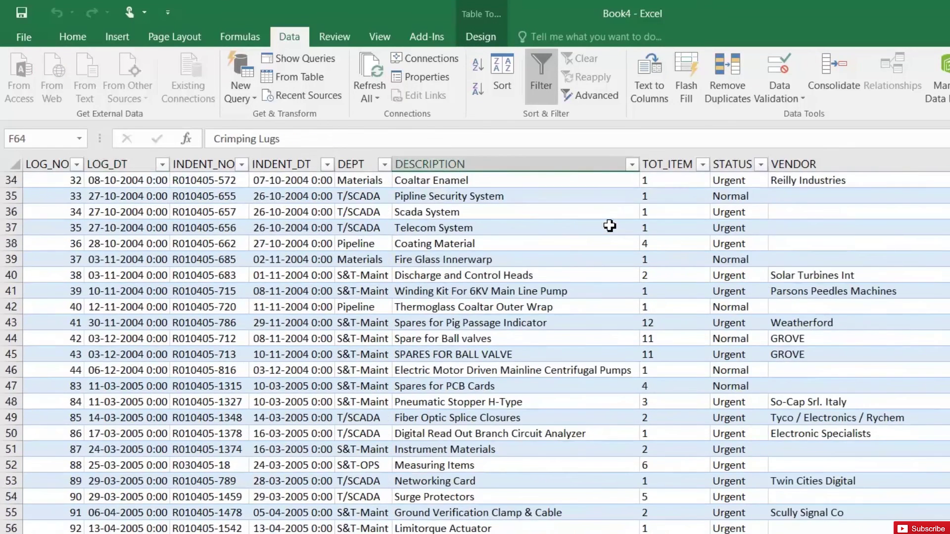
key(Up)
key(Up)
key(Up)
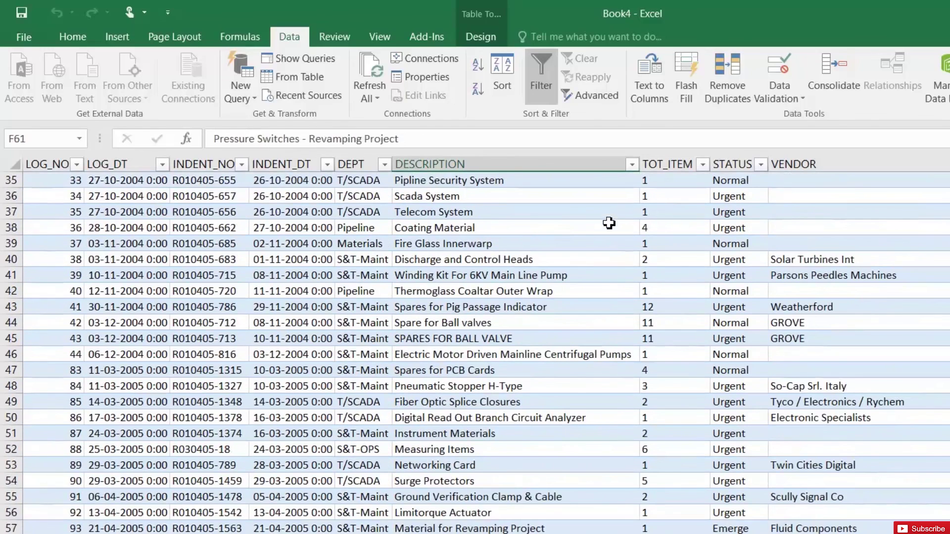
key(ctrl+Up)
key(Right)
key(Right)
key(Right)
key(Right)
key(Right)
key(Right)
key(Right)
key(Right)
key(Right)
key(Right)
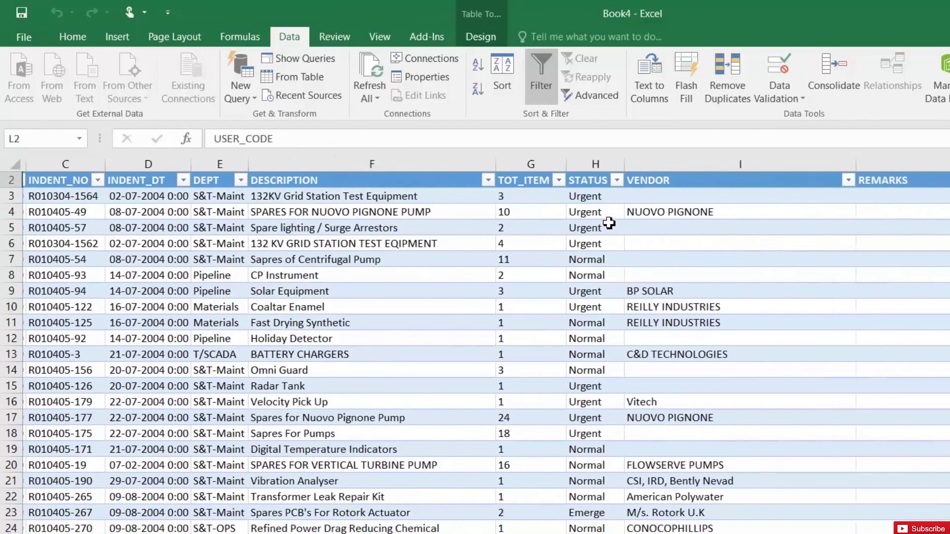
key(ctrl+Left)
key(ctrl+Left)
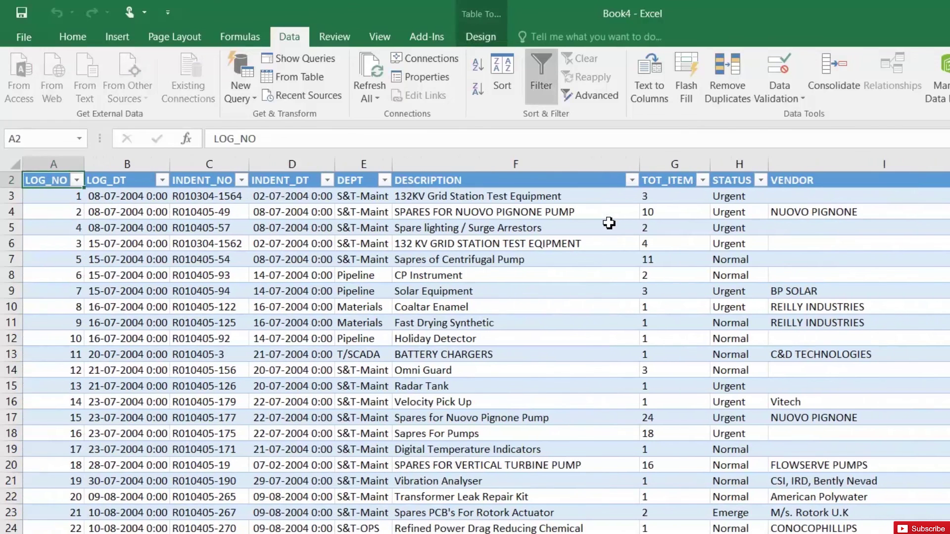
click(130, 291)
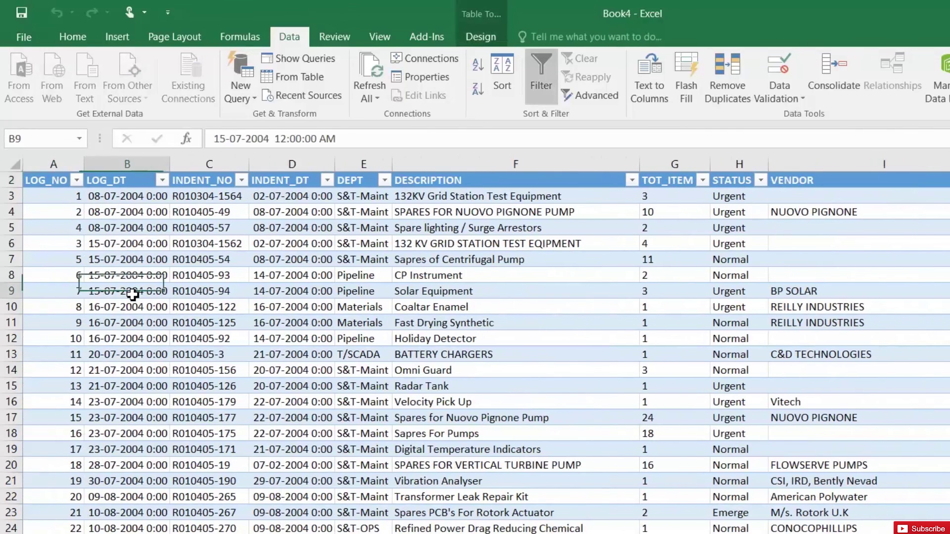
click(162, 180)
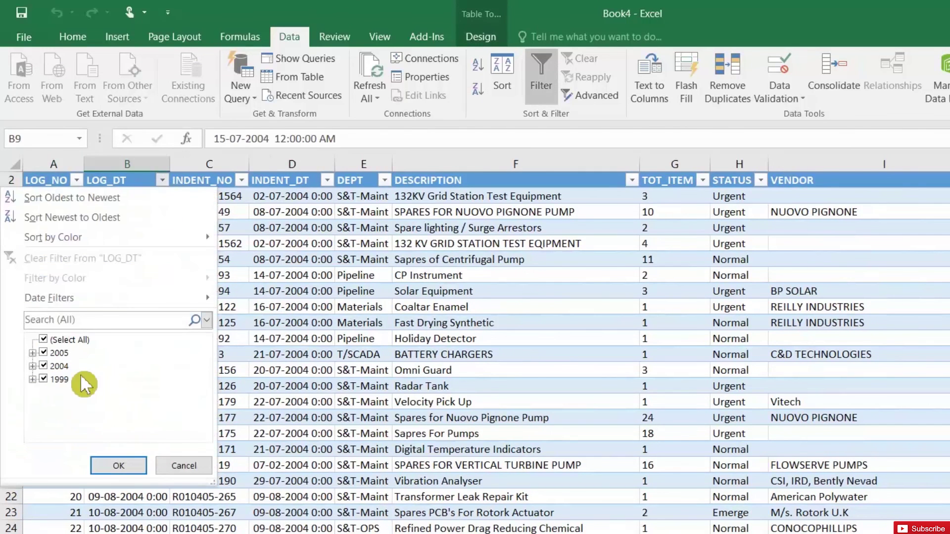
click(195, 466)
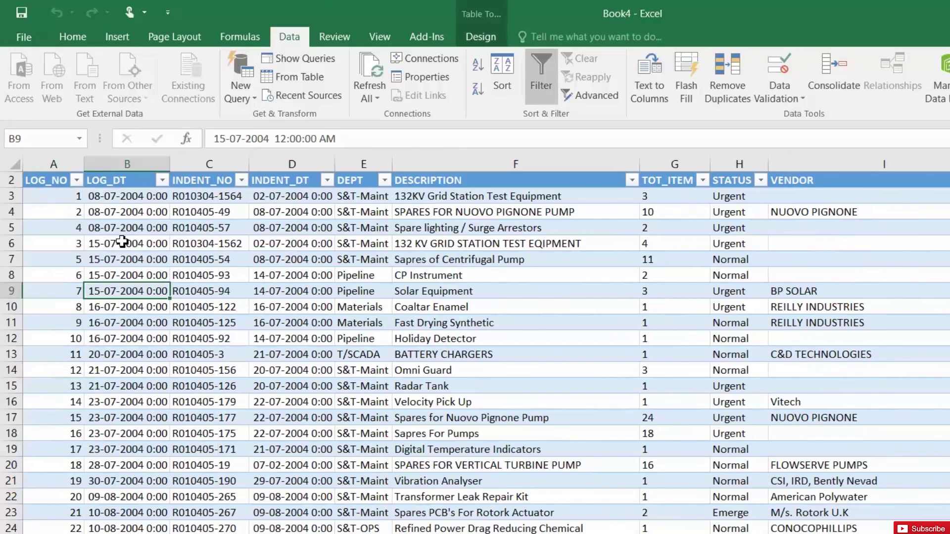
click(128, 242)
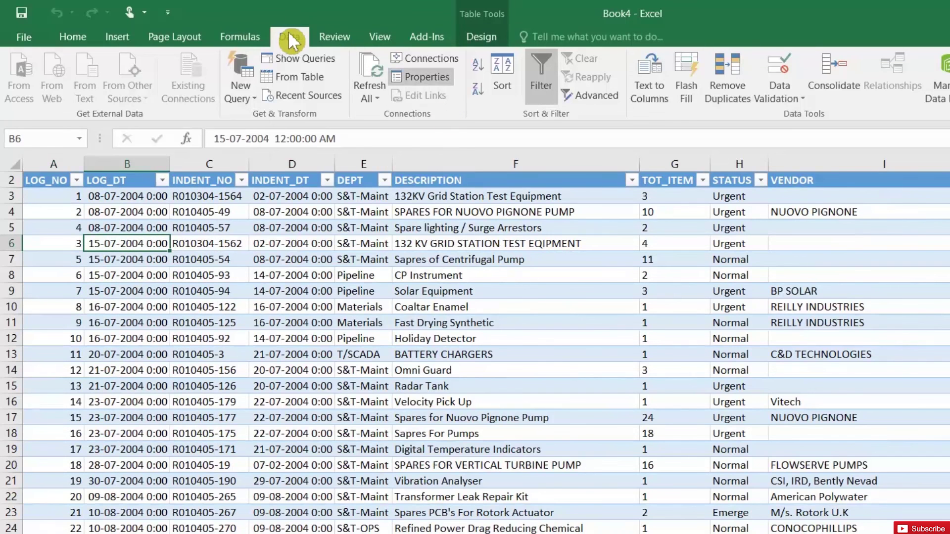
- Change the connection's command-text cutoff year from 2005 to 2010 and refresh the table
click(433, 56)
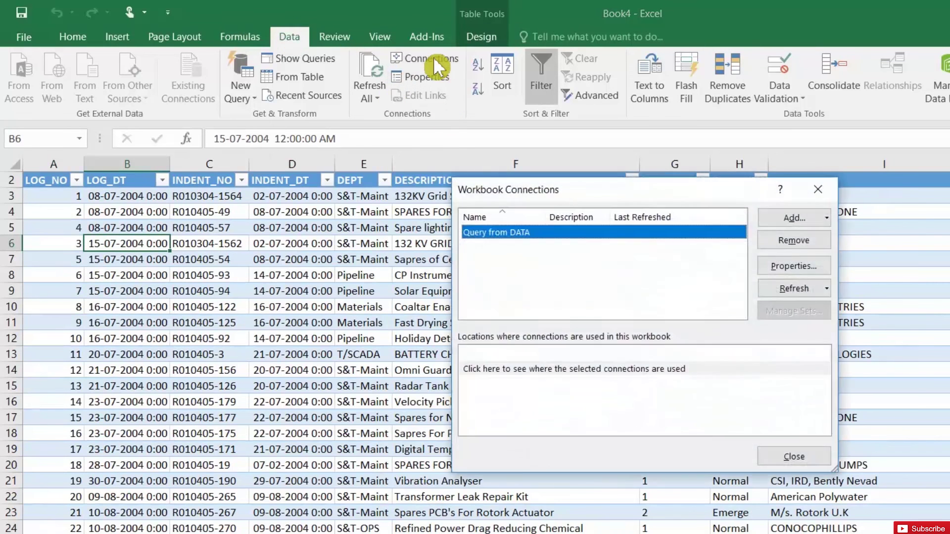
click(790, 267)
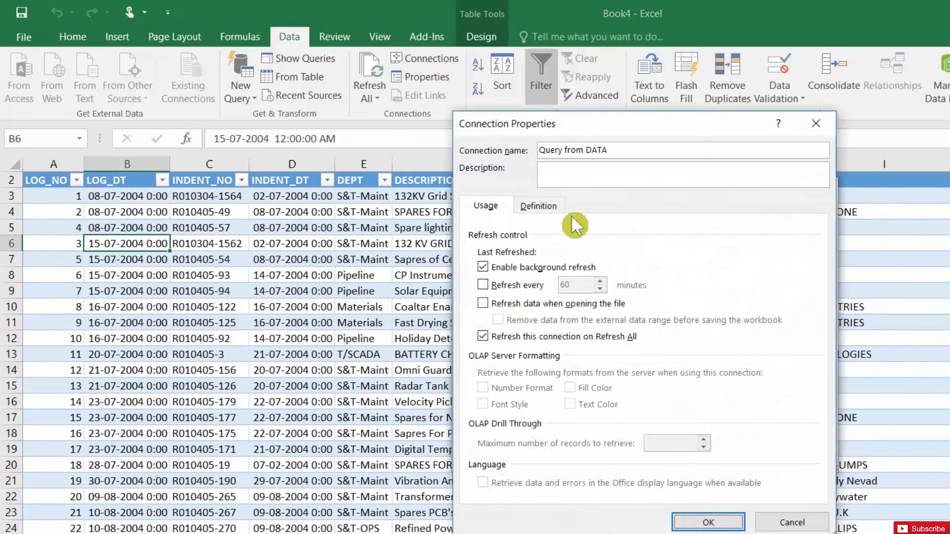
click(555, 206)
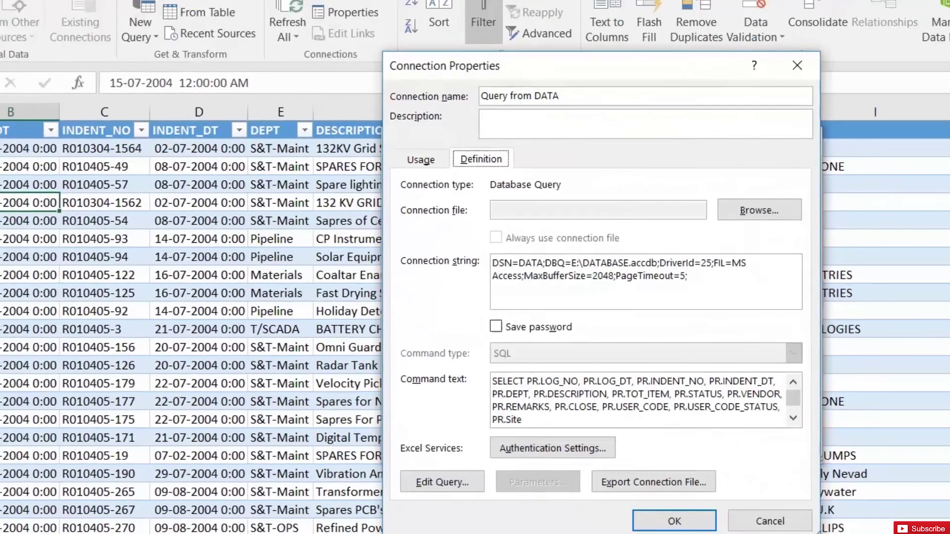
click(597, 434)
scroll(598, 434, down, 1)
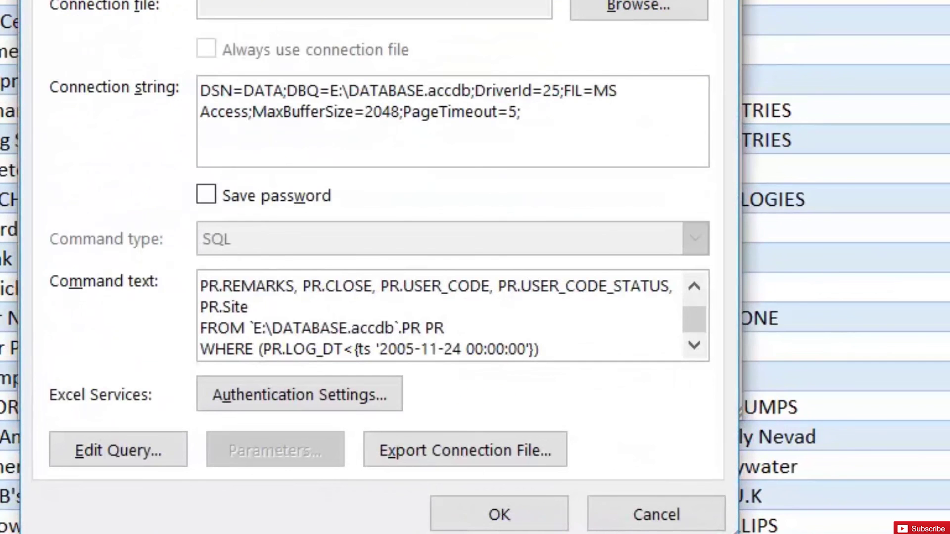
click(415, 349)
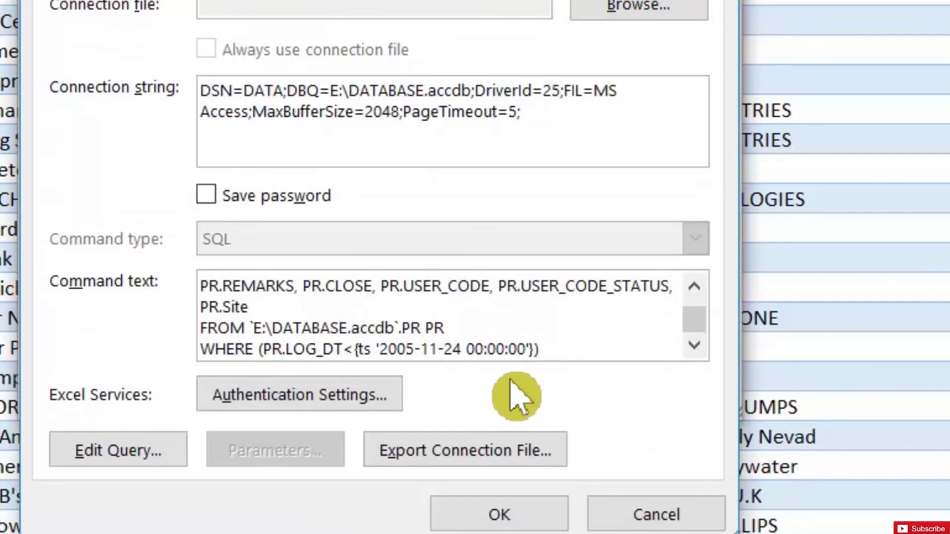
key(BackSpace)
key(BackSpace)
text(10)
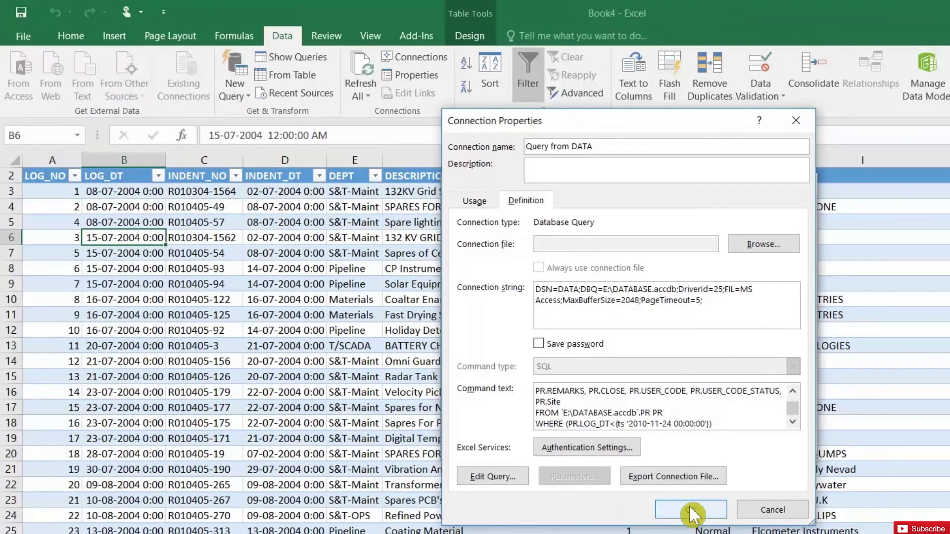
click(691, 509)
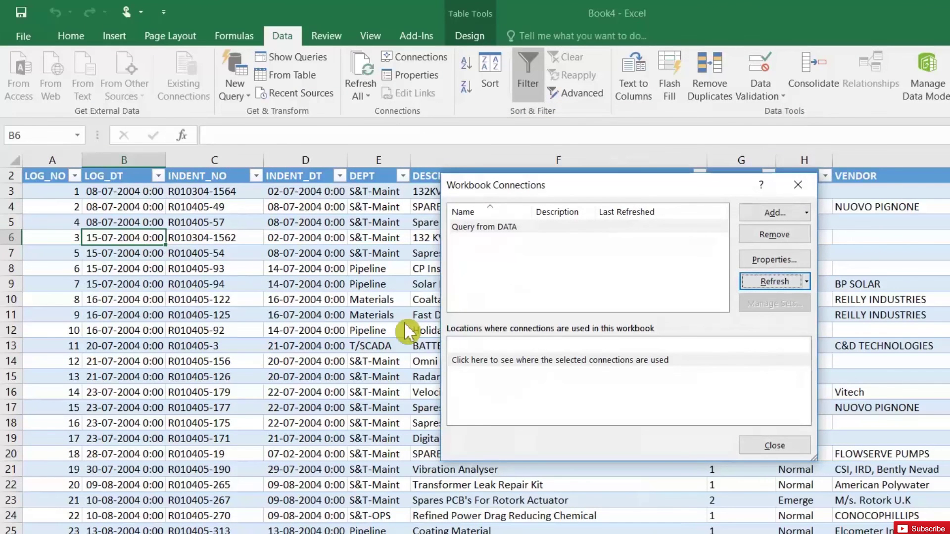
click(744, 447)
- Sort the PR table by LOG_DT Z to A so 13-12-2007 entries come first, then check the STATUS filter
click(105, 178)
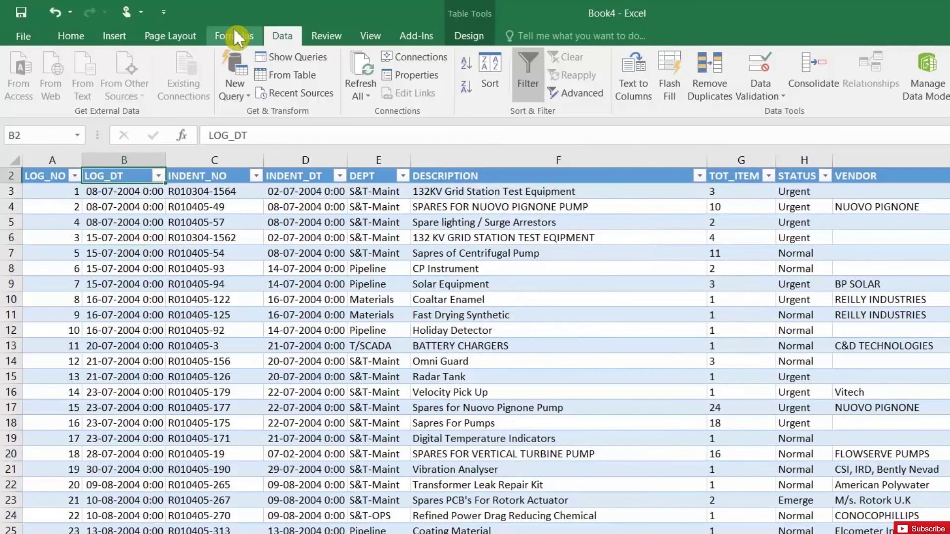
click(465, 86)
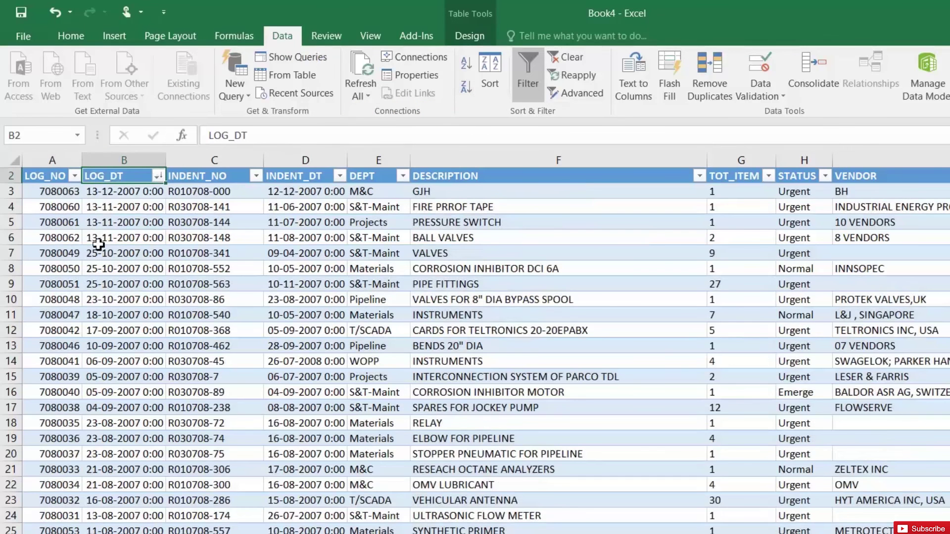
click(124, 221)
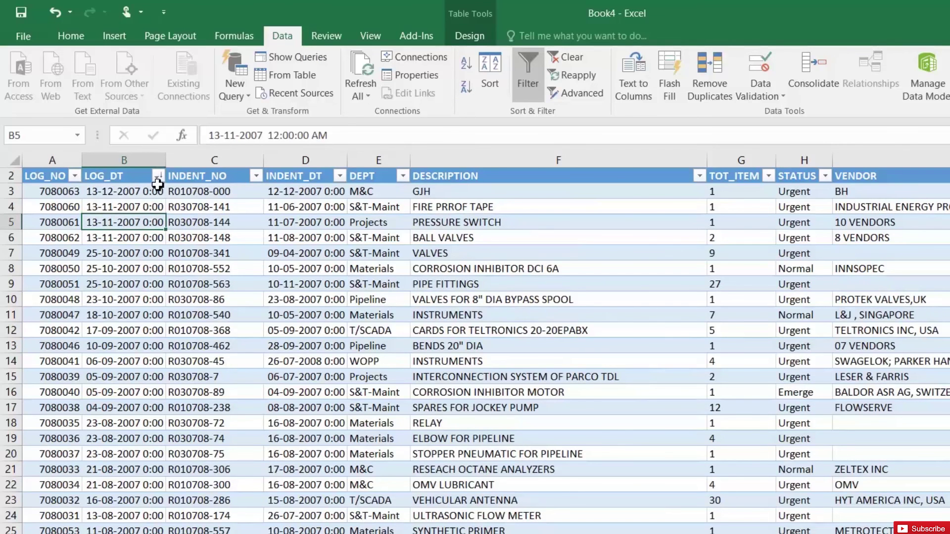
click(795, 258)
click(825, 176)
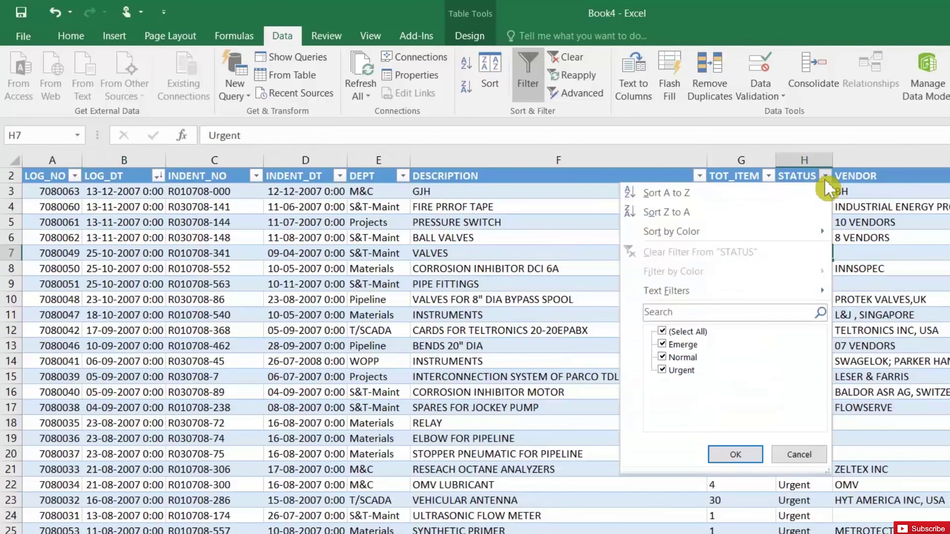
click(824, 178)
click(791, 222)
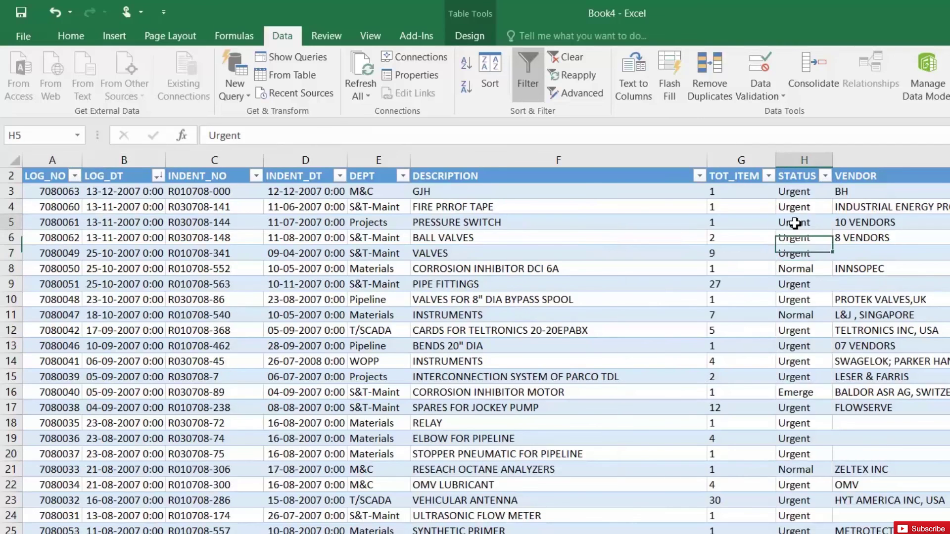
- Add a new line AND STATUS='URGENT' under the WHERE clause, cutoff 2020-11-24, and apply
click(417, 59)
click(783, 264)
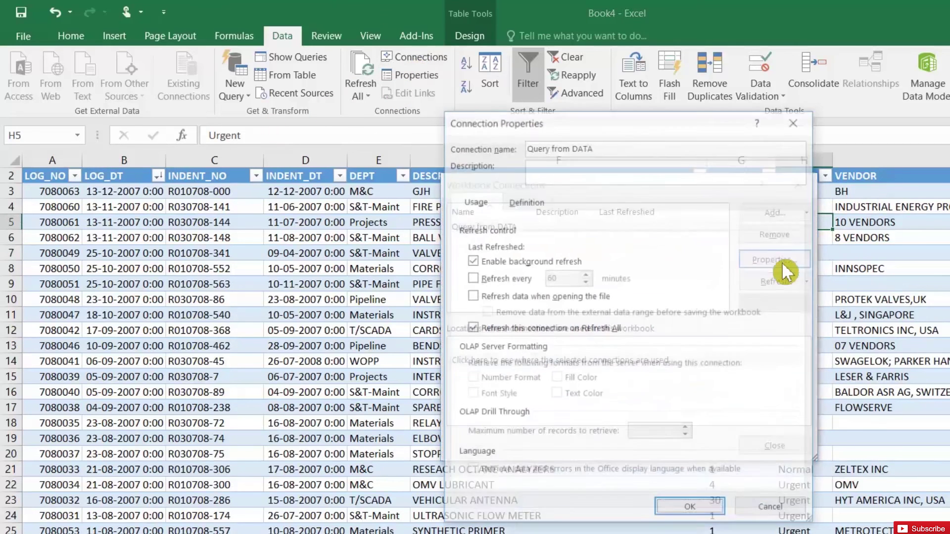
click(531, 199)
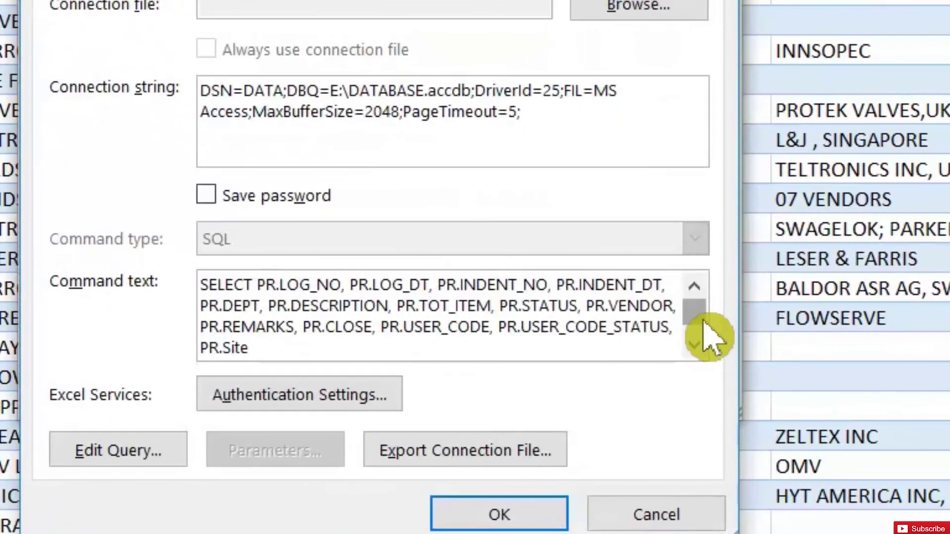
scroll(784, 404, down, 1)
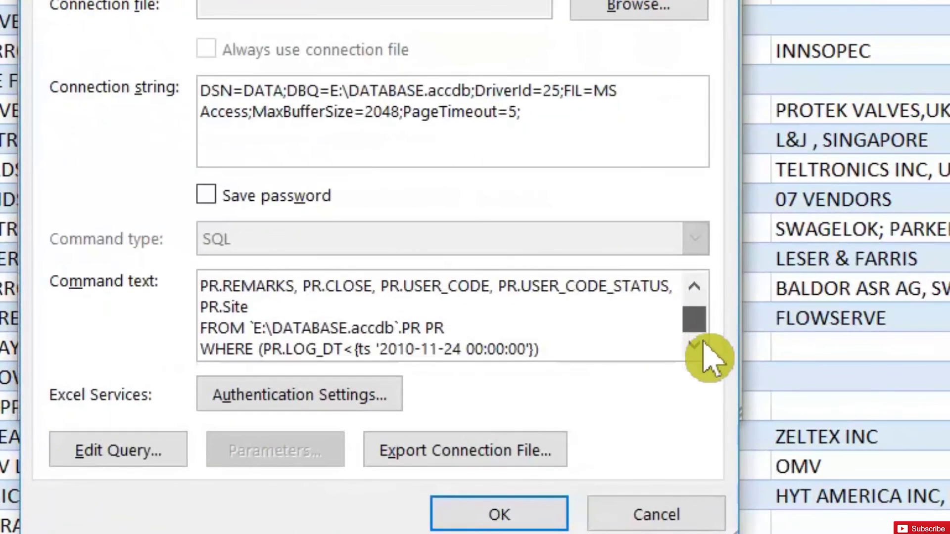
click(542, 349)
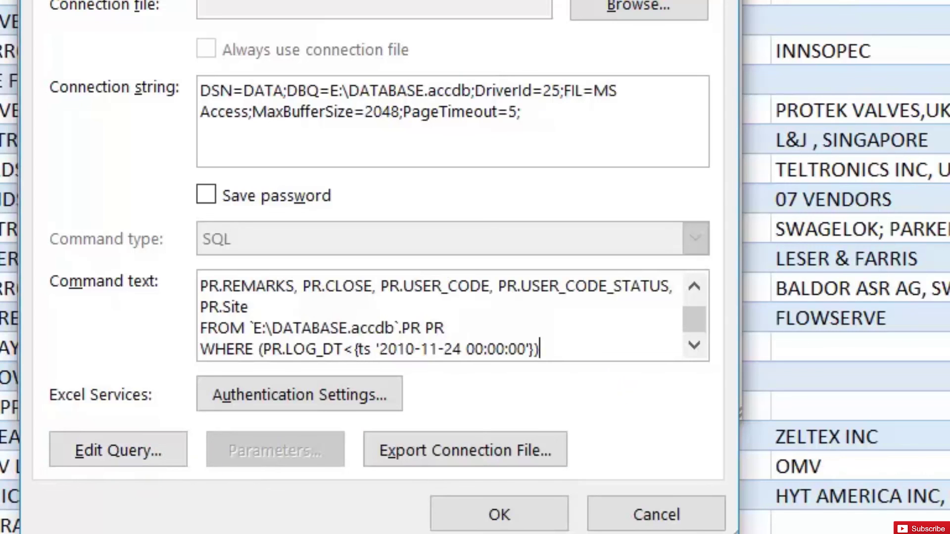
key(Return)
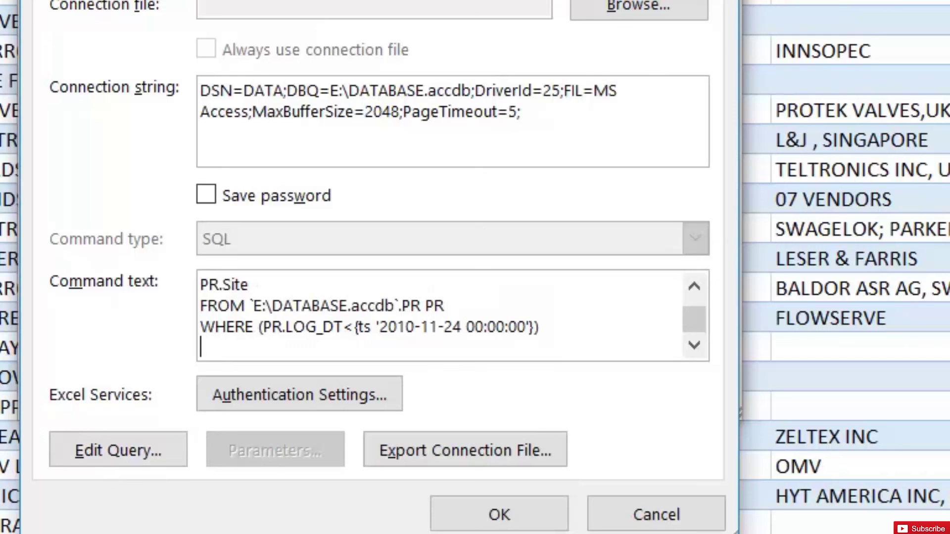
text(AND STATUS)
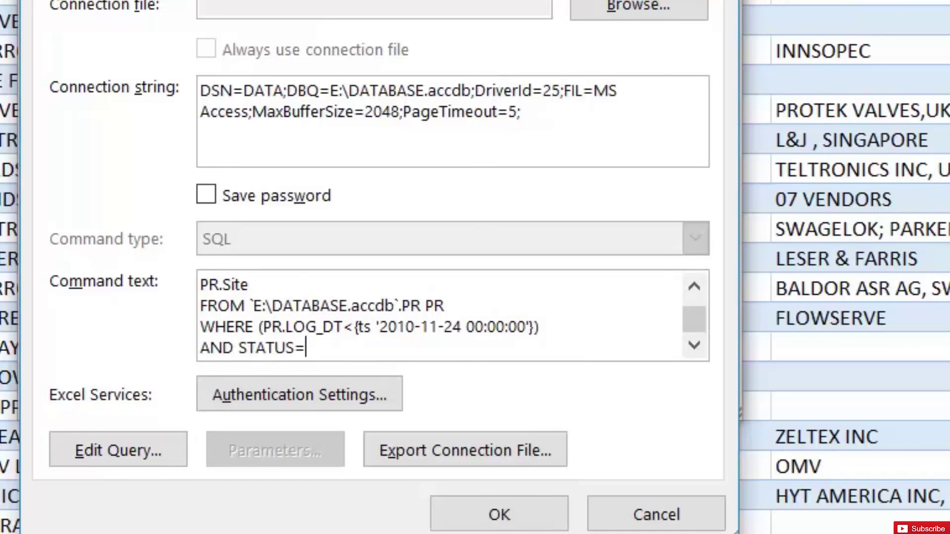
text(='URGENT)
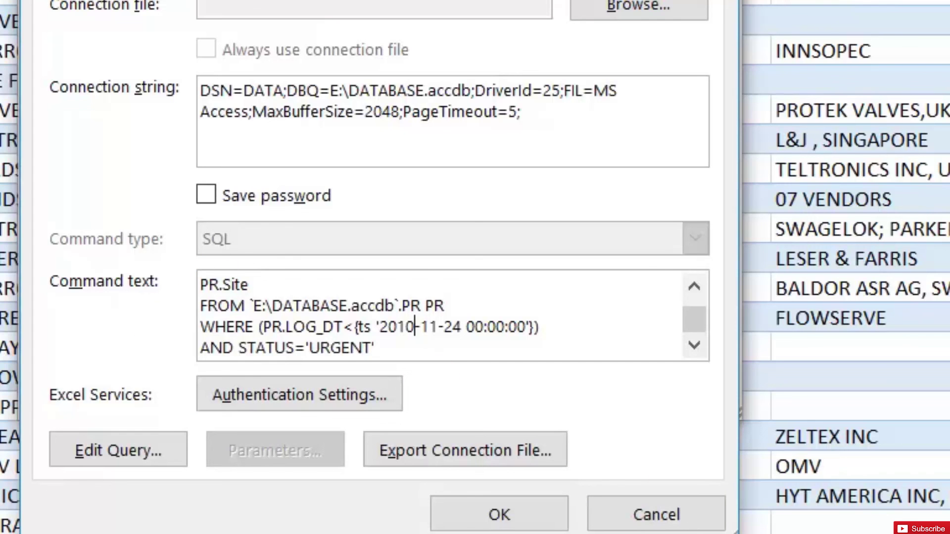
key(BackSpace)
text(0)
click(499, 515)
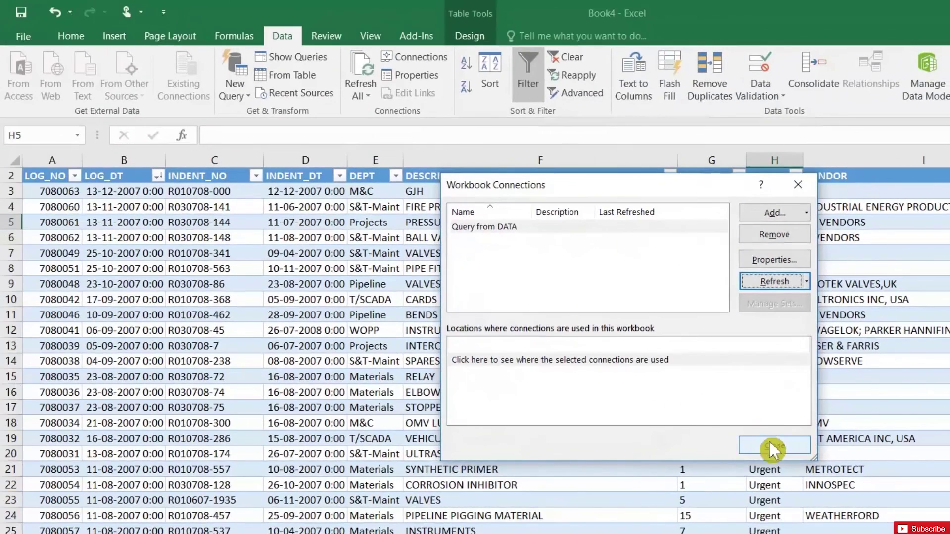
- Close Workbook Connections, review the STATUS filter, and sort LOG_DT Newest to Oldest
click(702, 411)
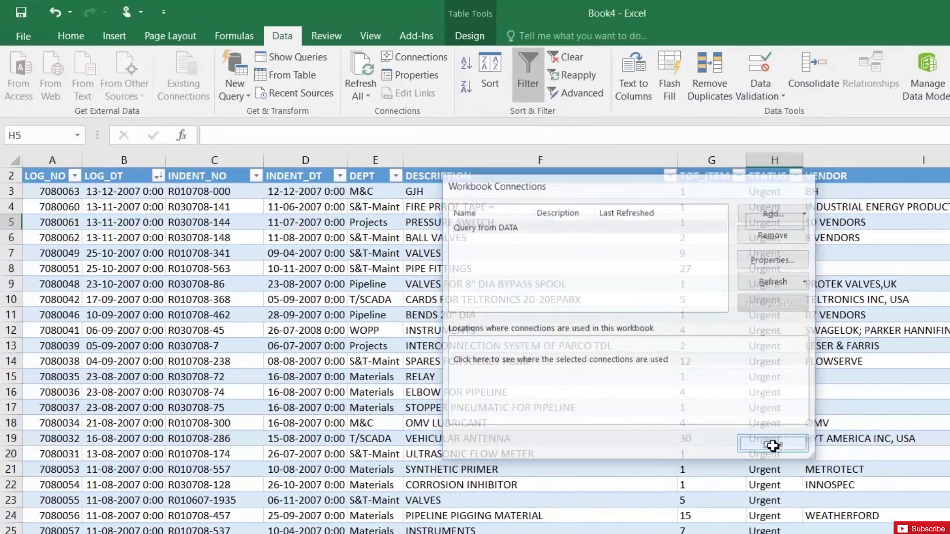
click(772, 253)
click(769, 191)
click(795, 176)
click(794, 177)
click(772, 223)
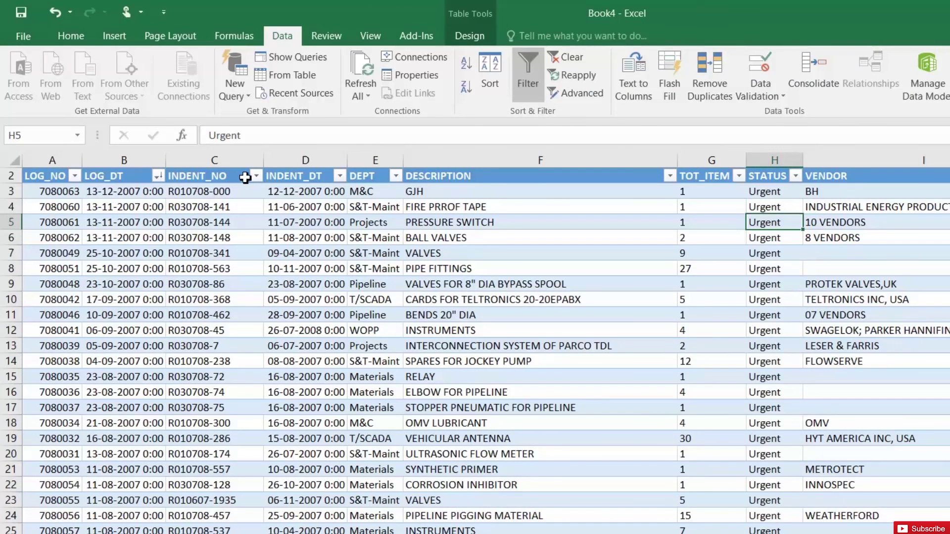
click(159, 176)
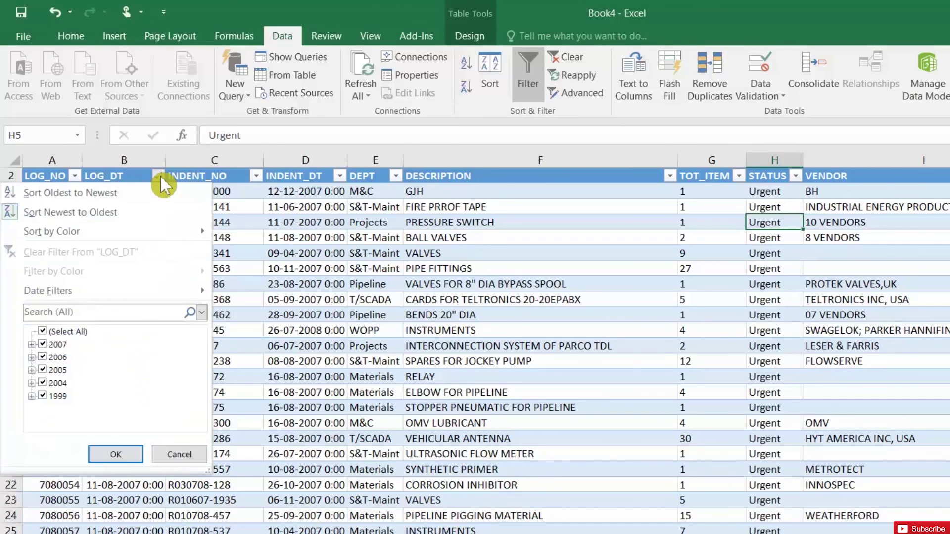
click(148, 212)
click(141, 240)
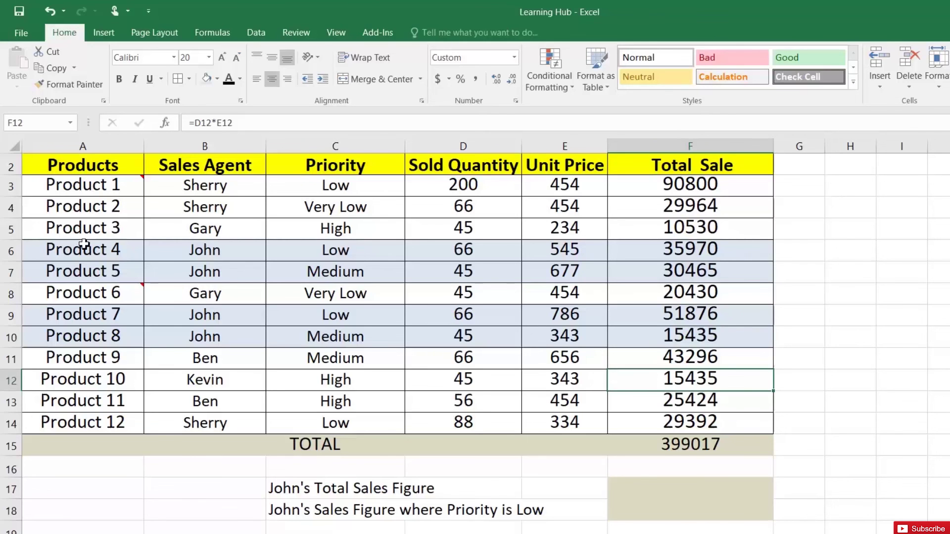
- Review the sales table A2:F14 and the TOTAL formula in F15 without changing it
drag(95, 163, 652, 427)
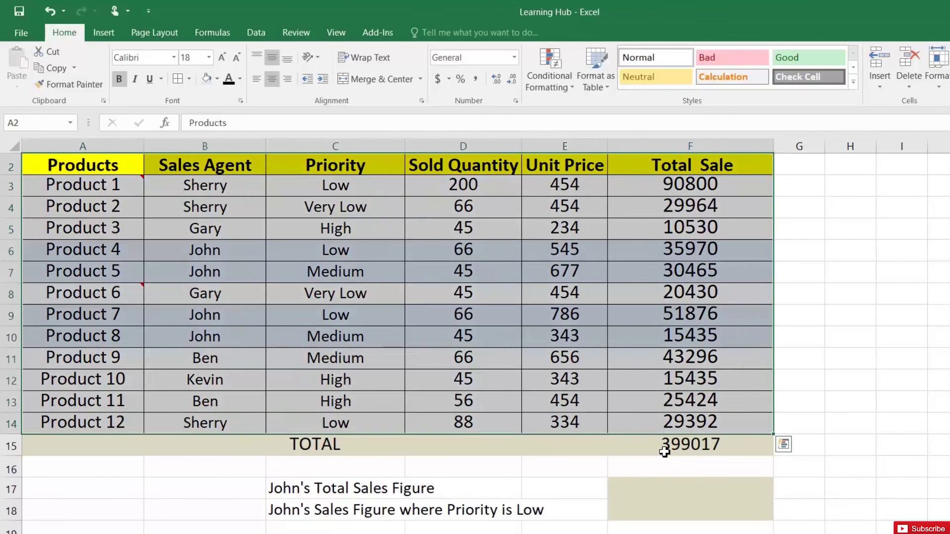
click(663, 451)
drag(685, 190, 723, 440)
double_click(697, 443)
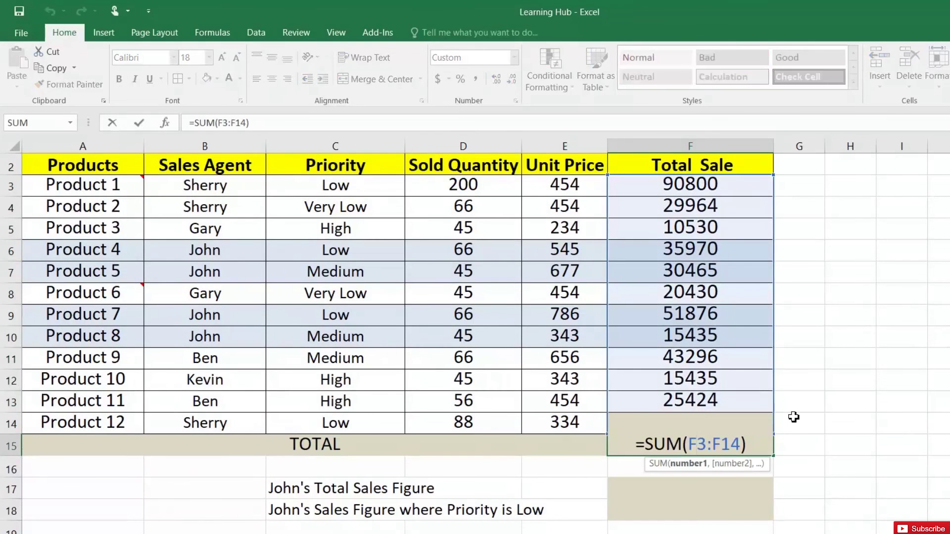
key(Escape)
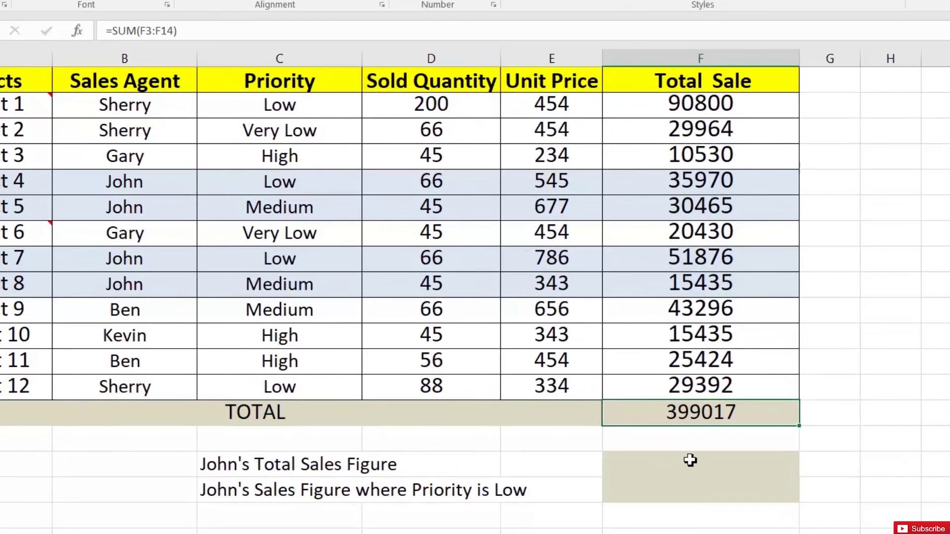
- In F17 enter =SUMIF(B3:B14,"John",F3:F14), giving John's total of 133746
click(683, 461)
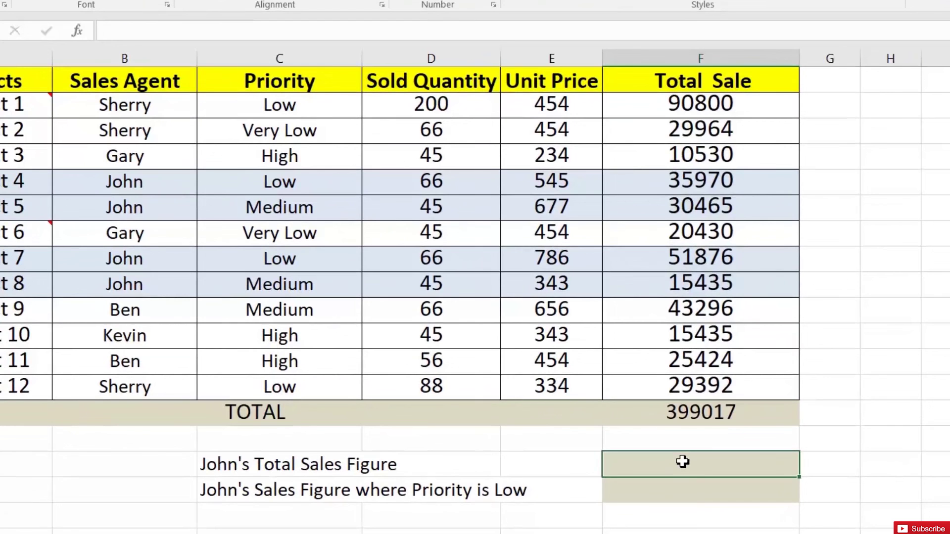
text(=)
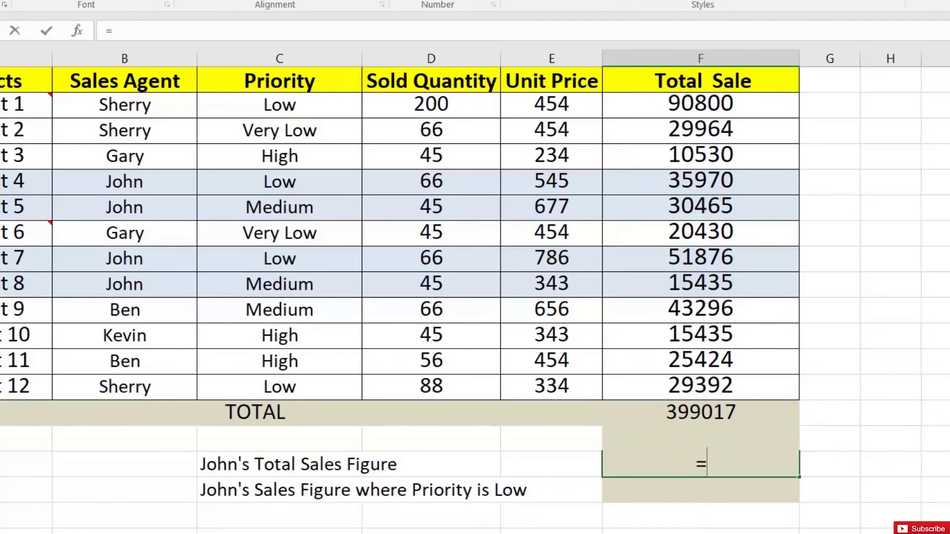
text(sumif)
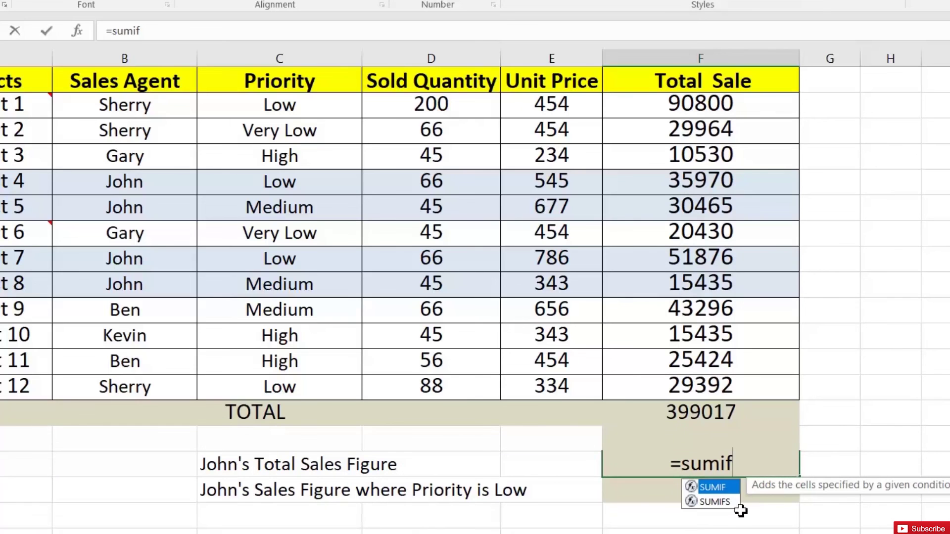
double_click(728, 488)
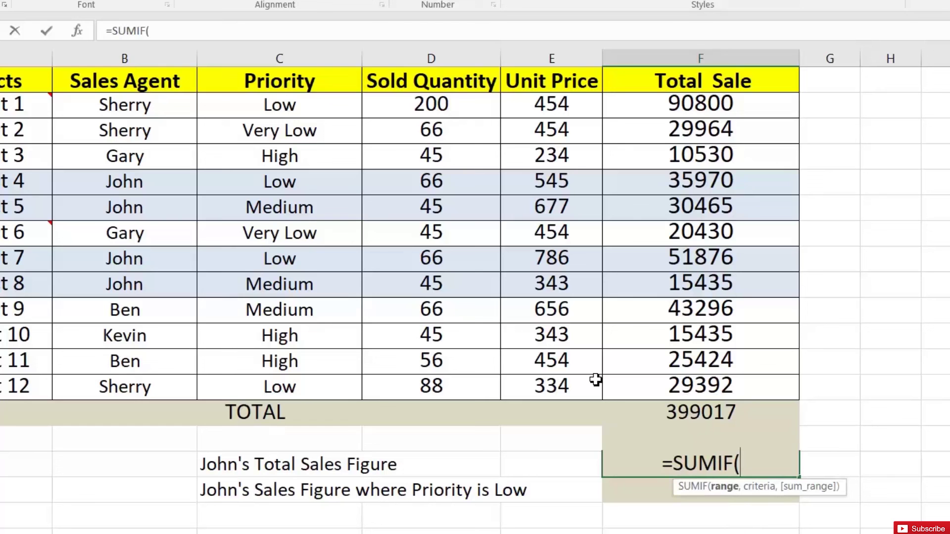
drag(140, 106, 138, 386)
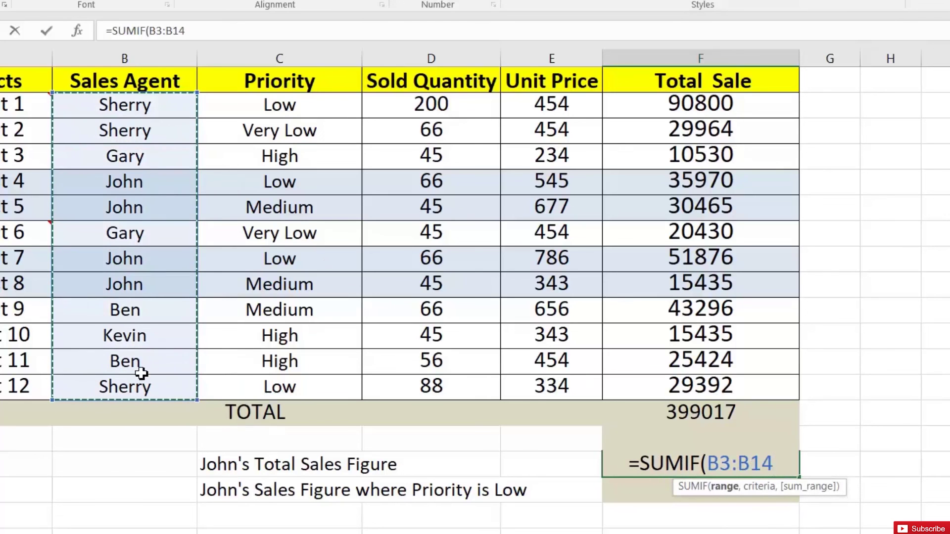
text(,")
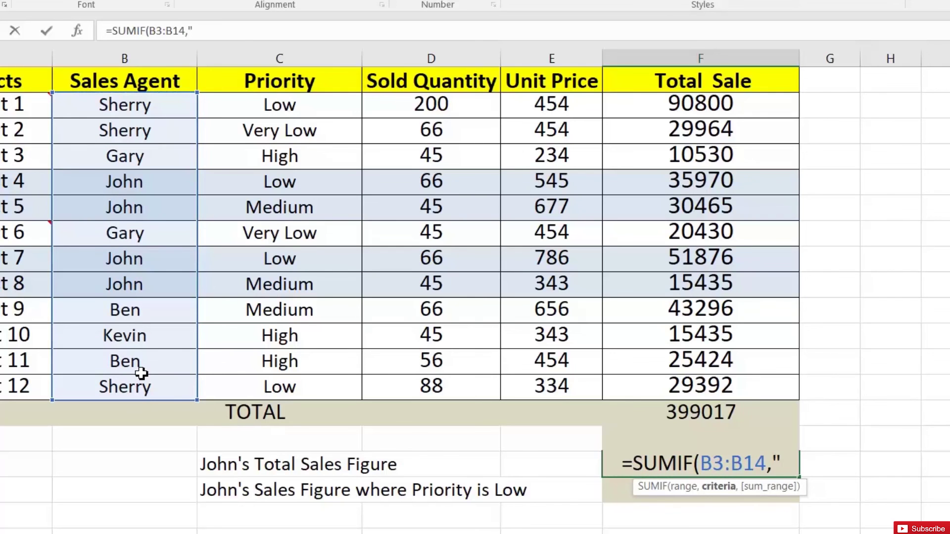
text(John")
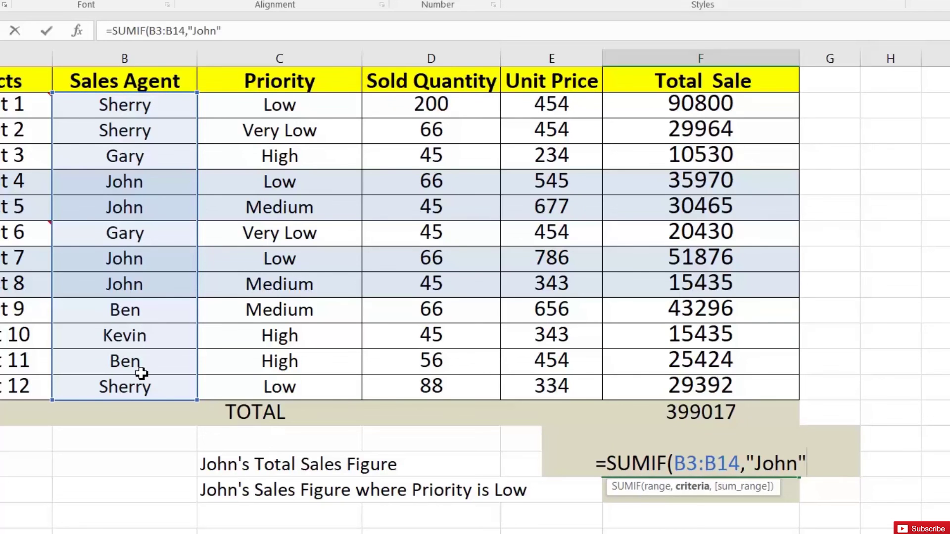
text(,)
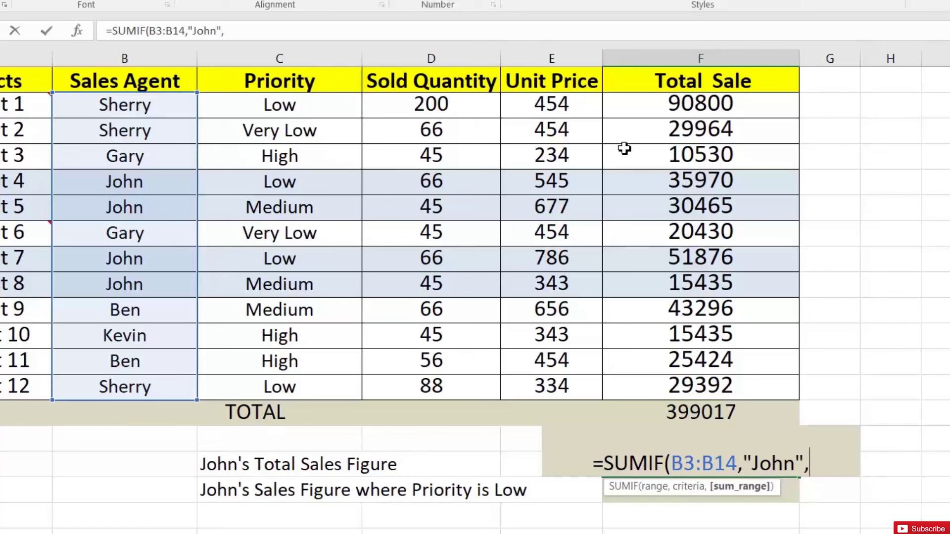
click(662, 115)
drag(662, 122, 676, 388)
text())
key(Return)
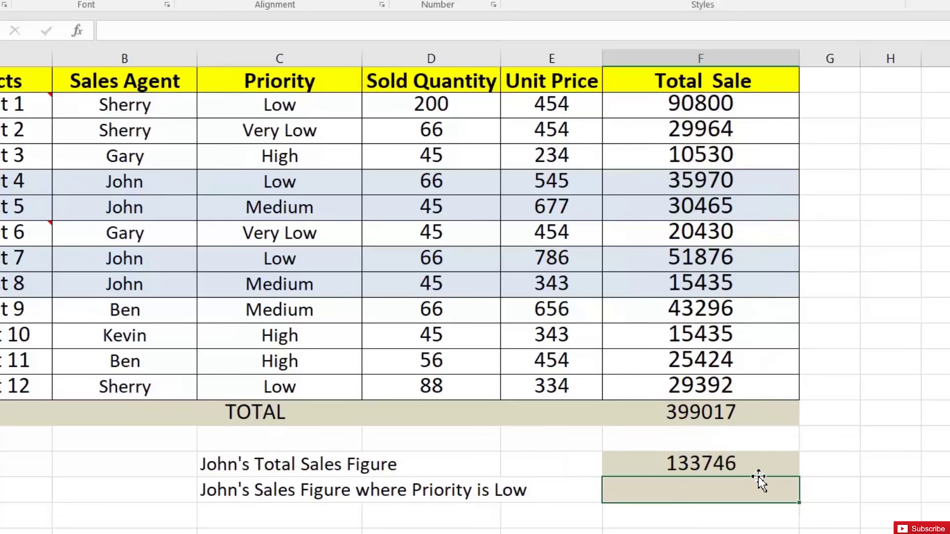
click(677, 464)
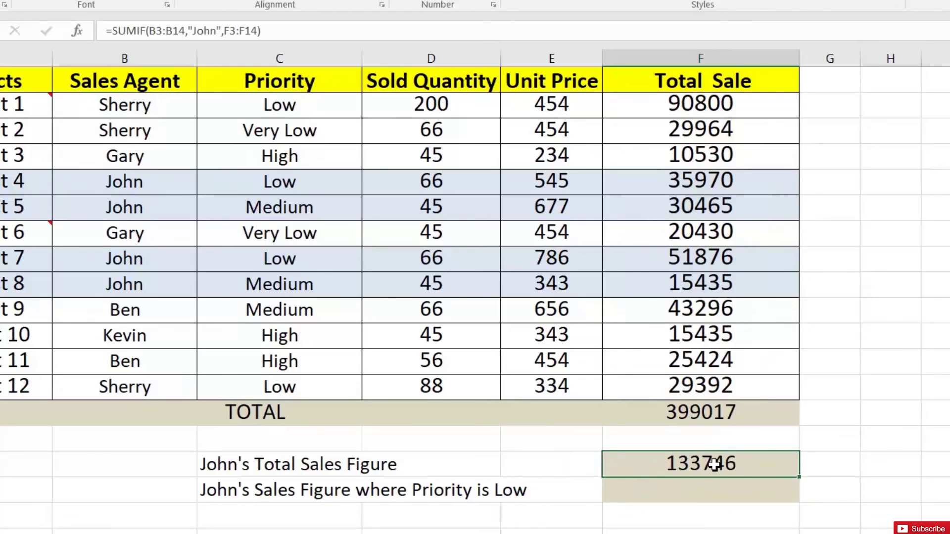
click(679, 182)
drag(680, 187, 692, 207)
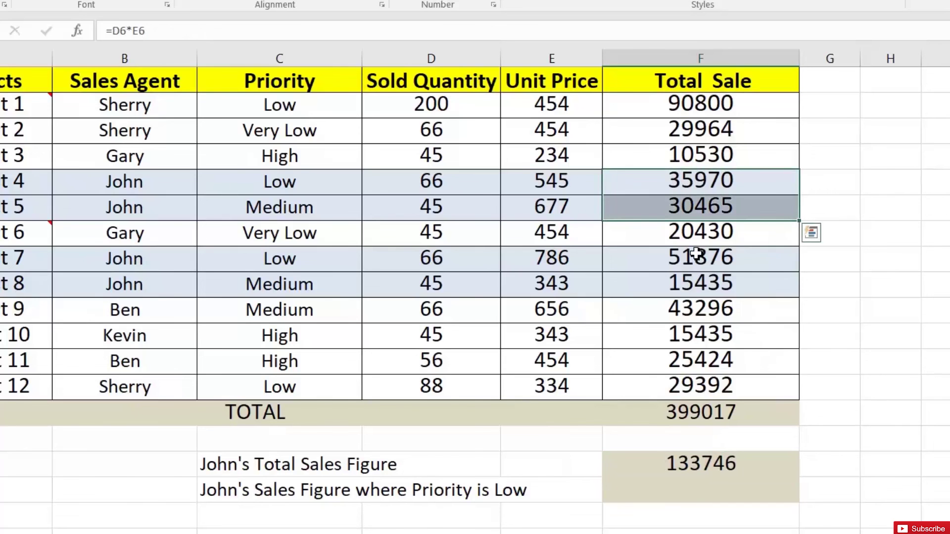
drag(692, 258, 694, 283)
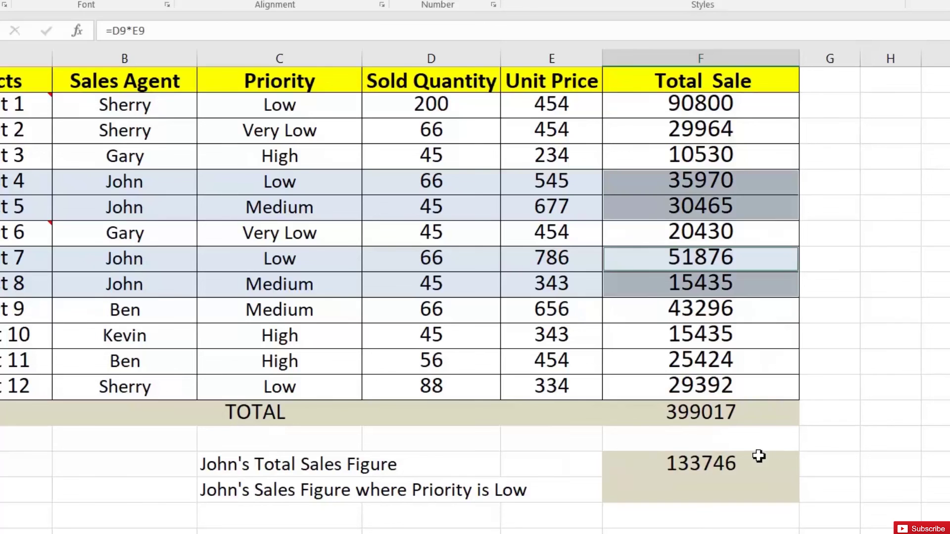
click(733, 460)
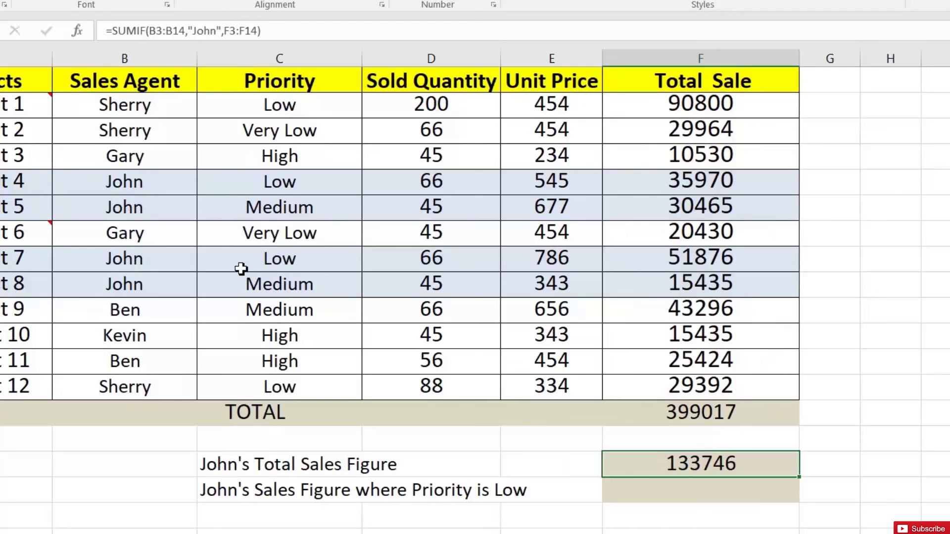
click(258, 183)
click(258, 258)
click(256, 200)
click(254, 183)
click(282, 262)
click(262, 233)
click(262, 184)
click(276, 264)
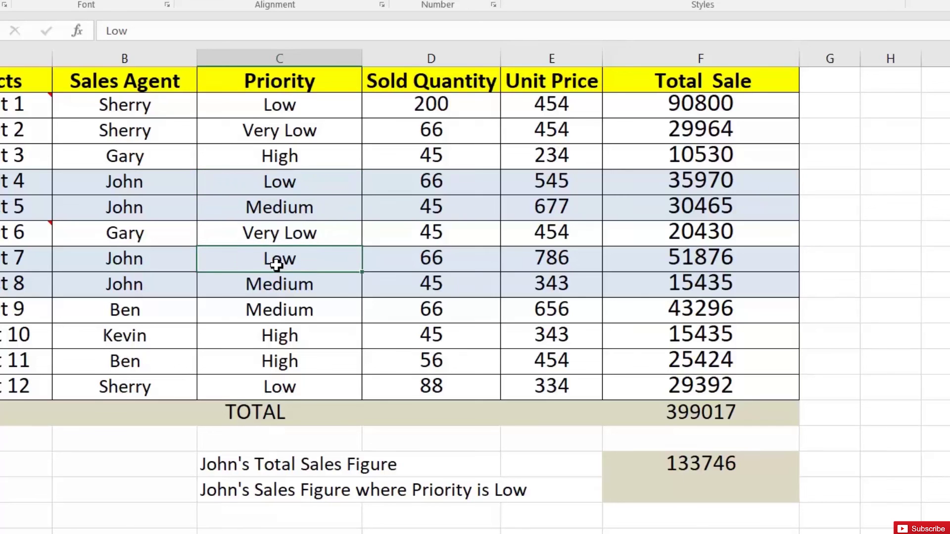
click(695, 486)
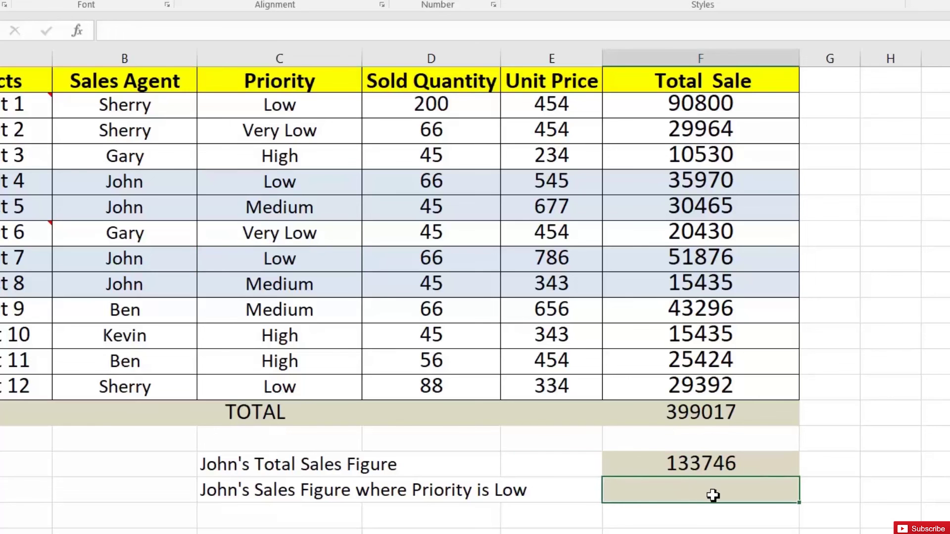
- Enter =SUMIFS(F3:F14,B3:B14,"John",C3:C14,"Low") to total John's Low-priority sales
text(=su)
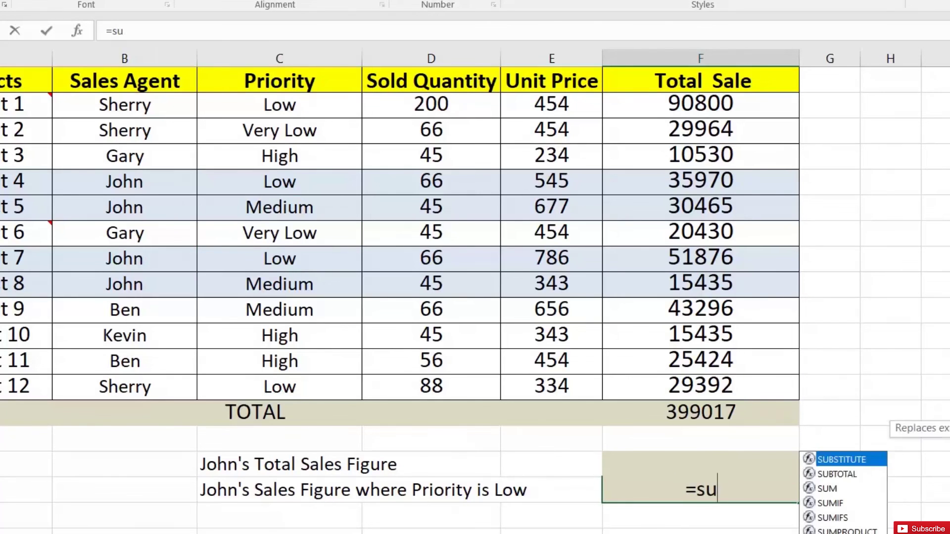
text(mif)
key(Down)
key(Tab)
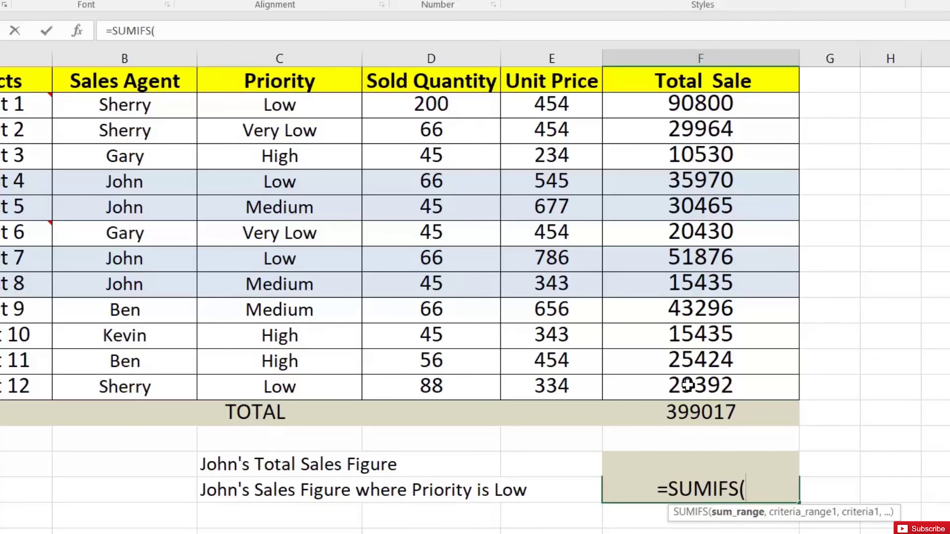
drag(701, 105, 702, 377)
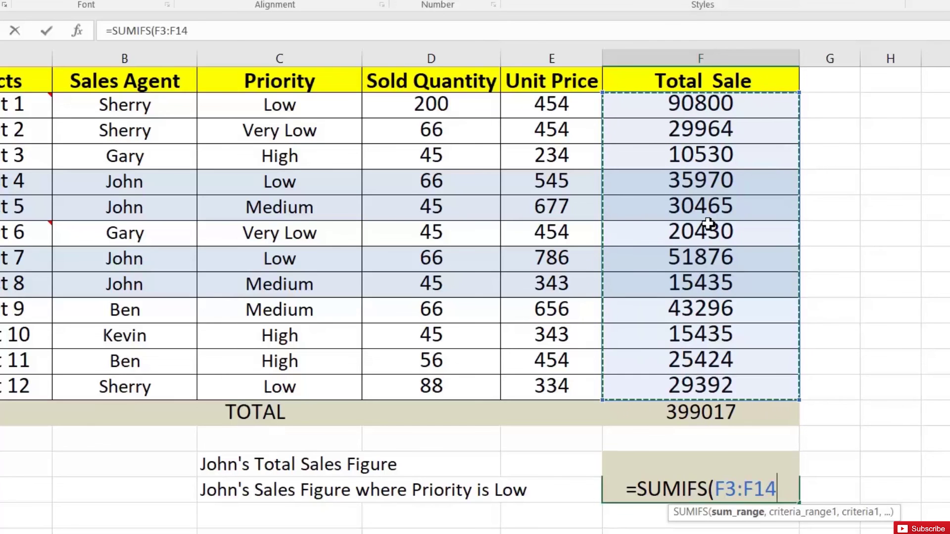
text(,)
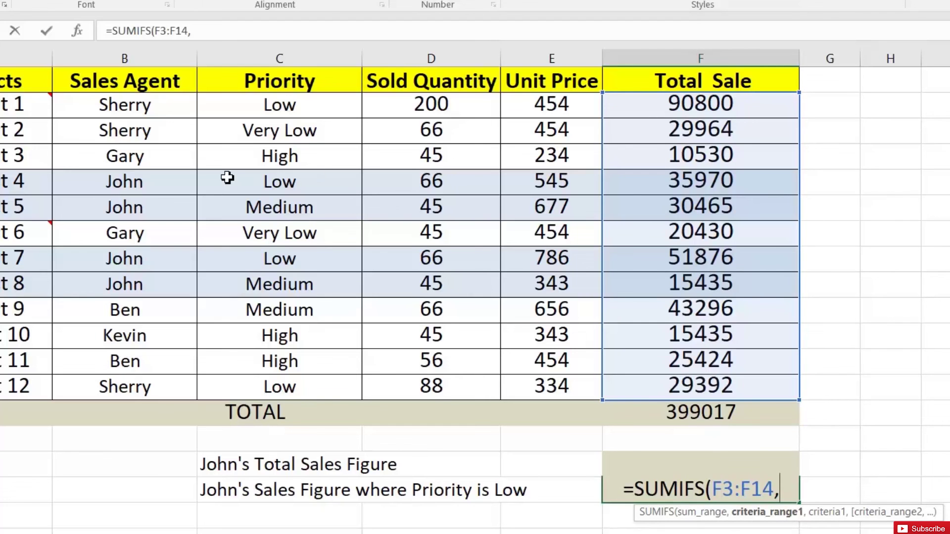
drag(137, 106, 158, 377)
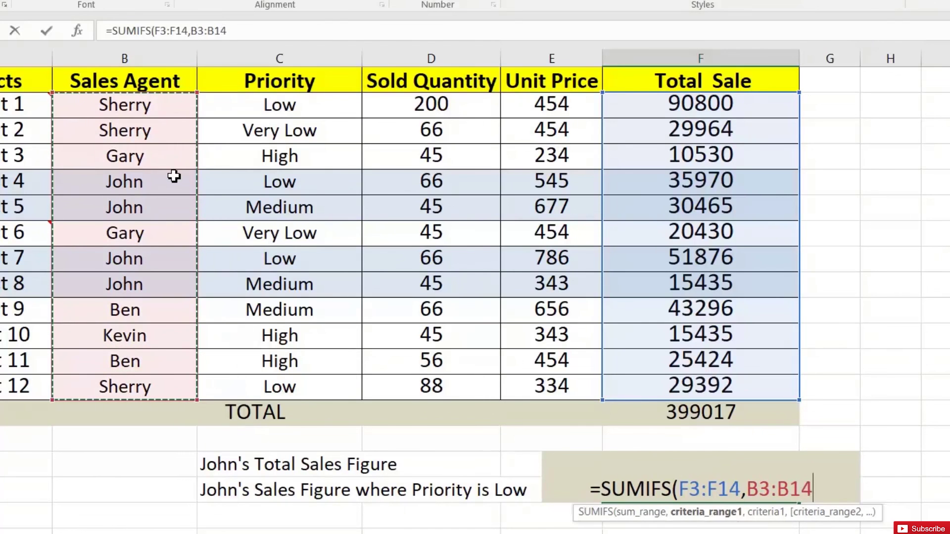
text(,"John",)
click(257, 110)
drag(259, 169, 260, 372)
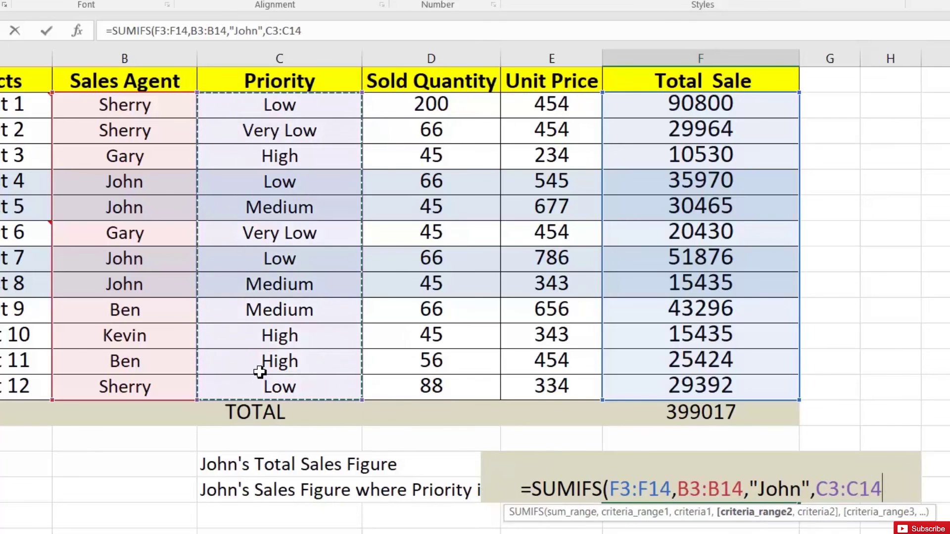
text(,)
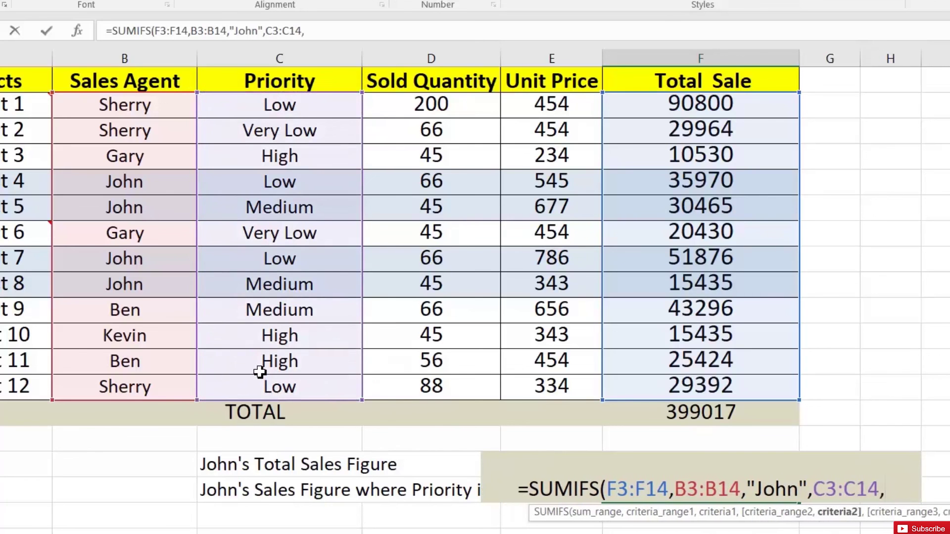
text(")
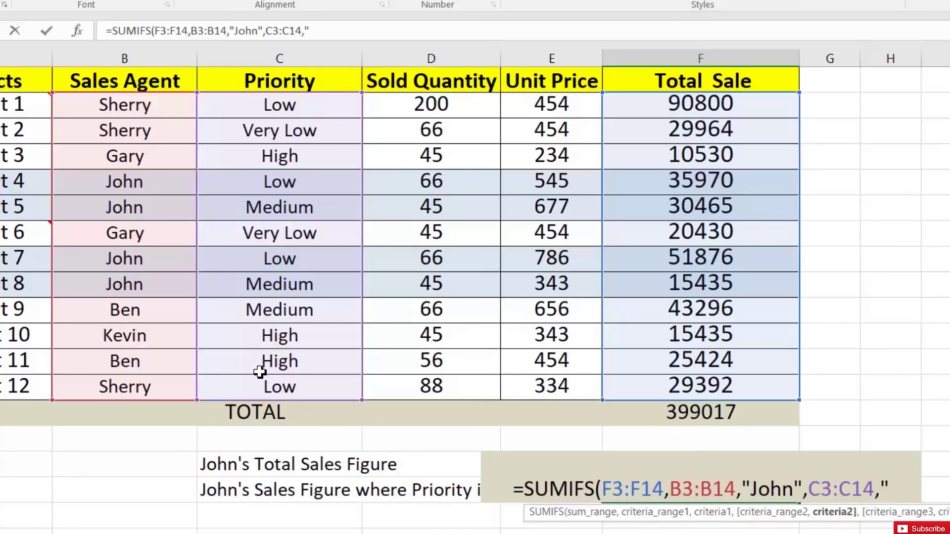
text(Low")
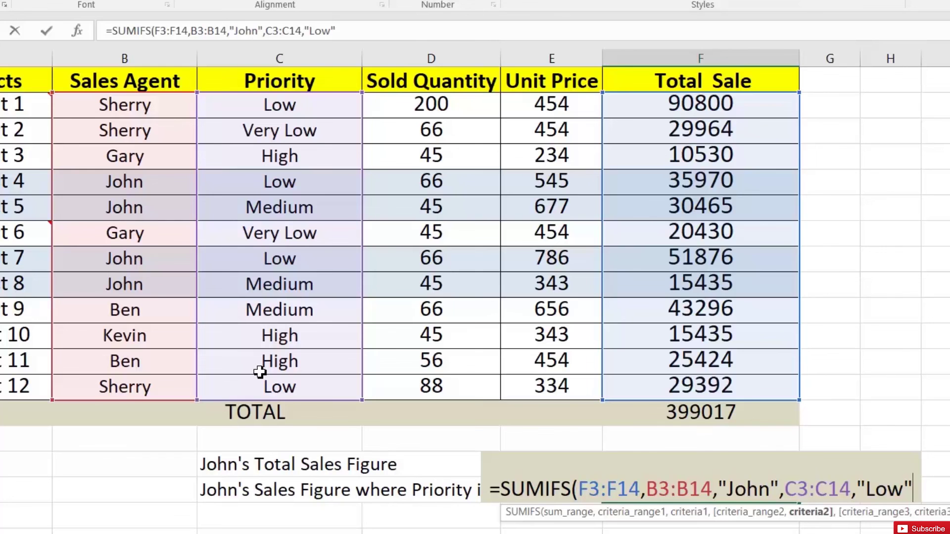
text())
key(Return)
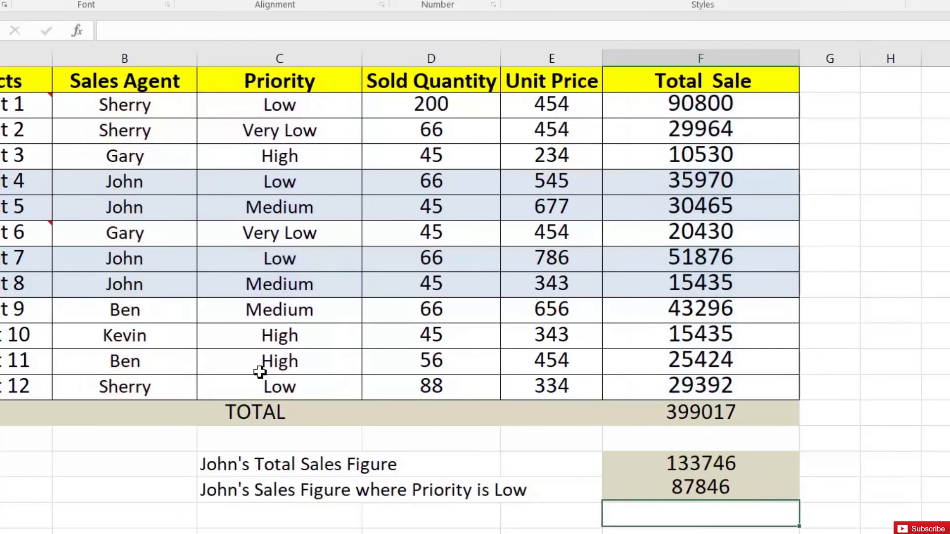
- Check the 87846 result against John's Low sales 35970 and 51876 and his 133746 total
key(Up)
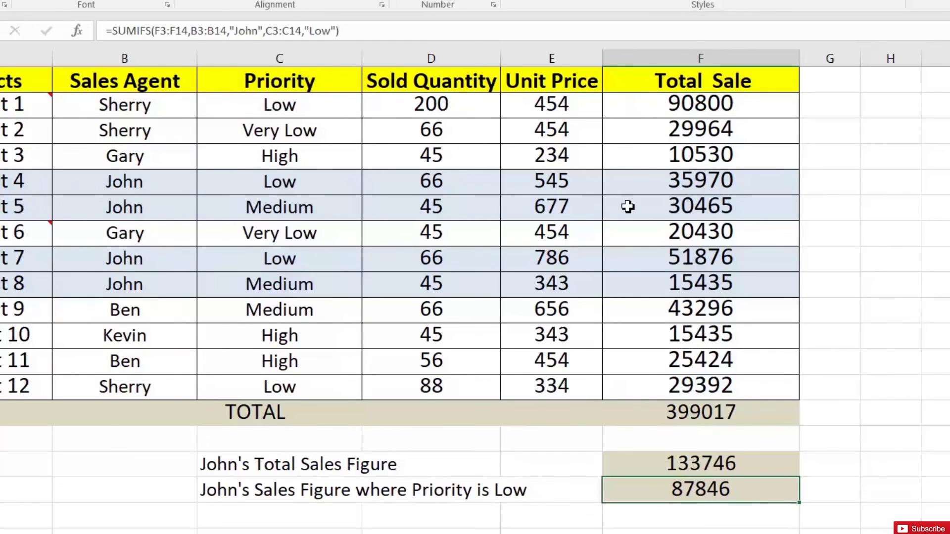
click(643, 187)
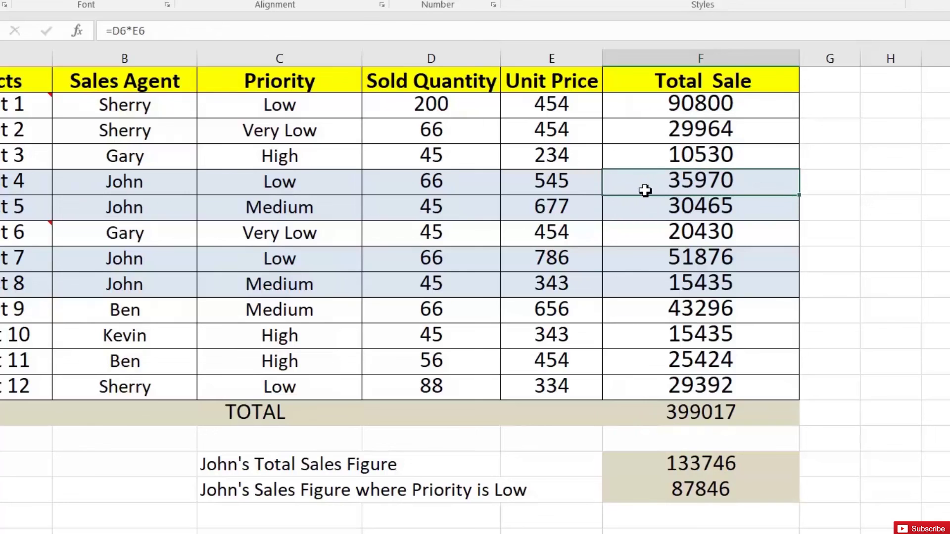
ctrl+click(659, 256)
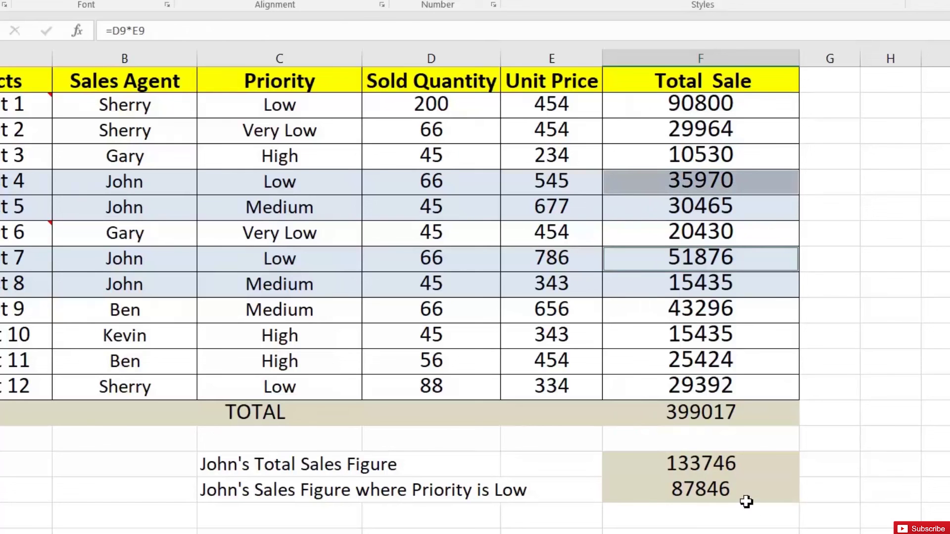
click(683, 463)
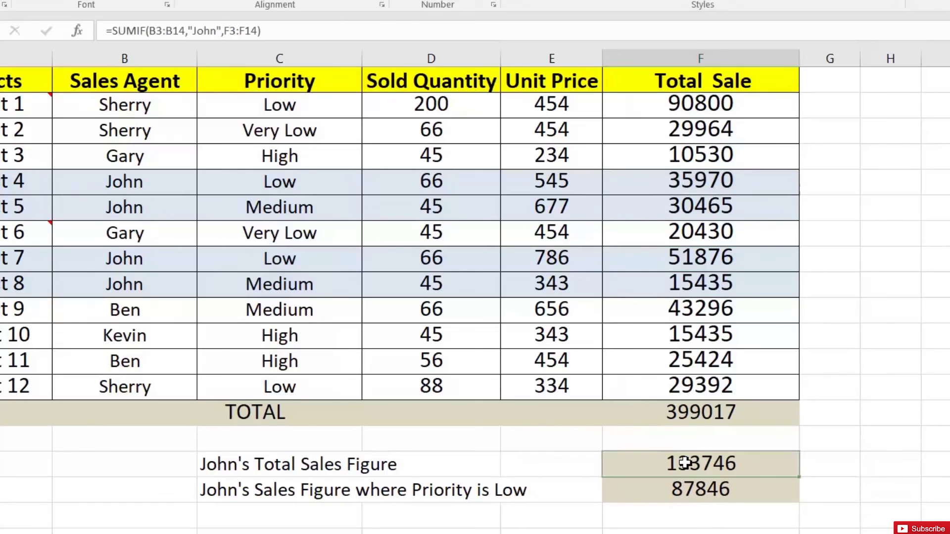
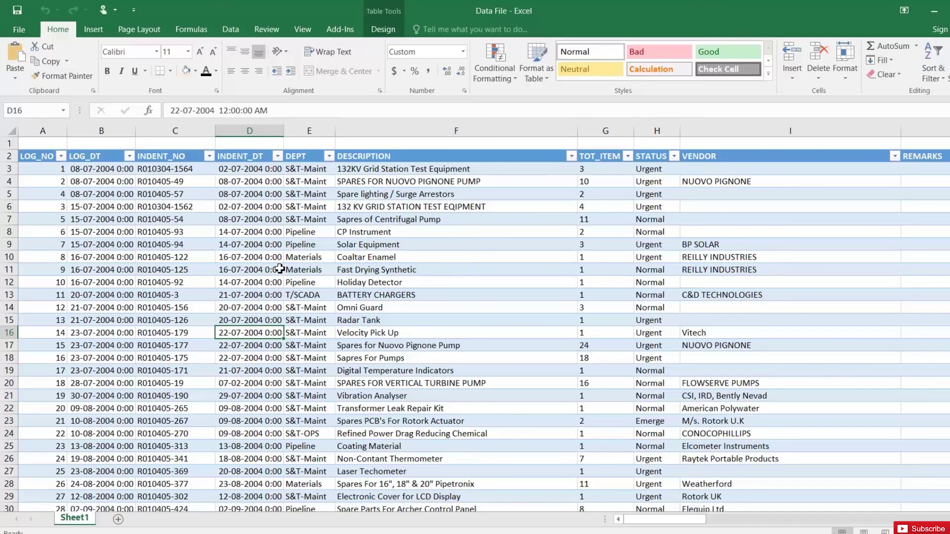
- Jump to the edges of the data table to see how far the data extends
click(225, 194)
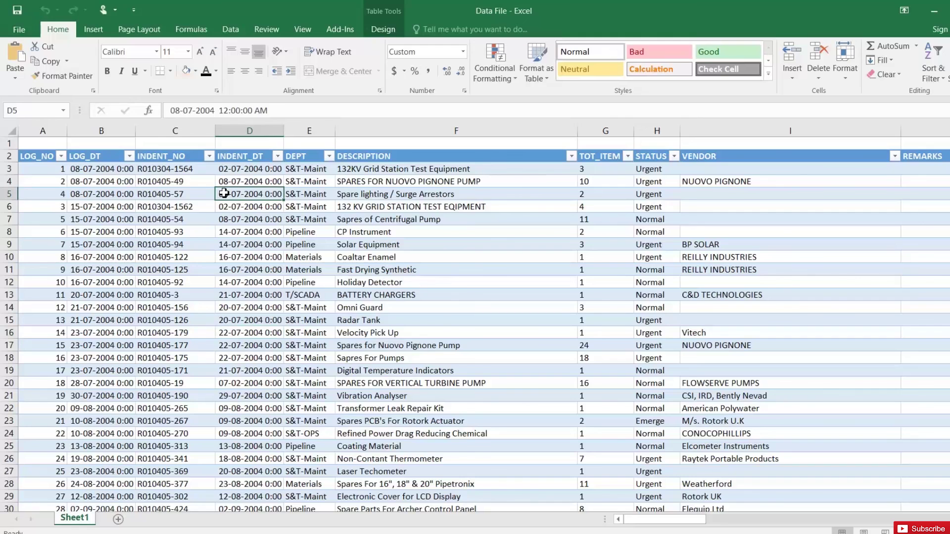
key(ctrl+Left)
key(ctrl+Down)
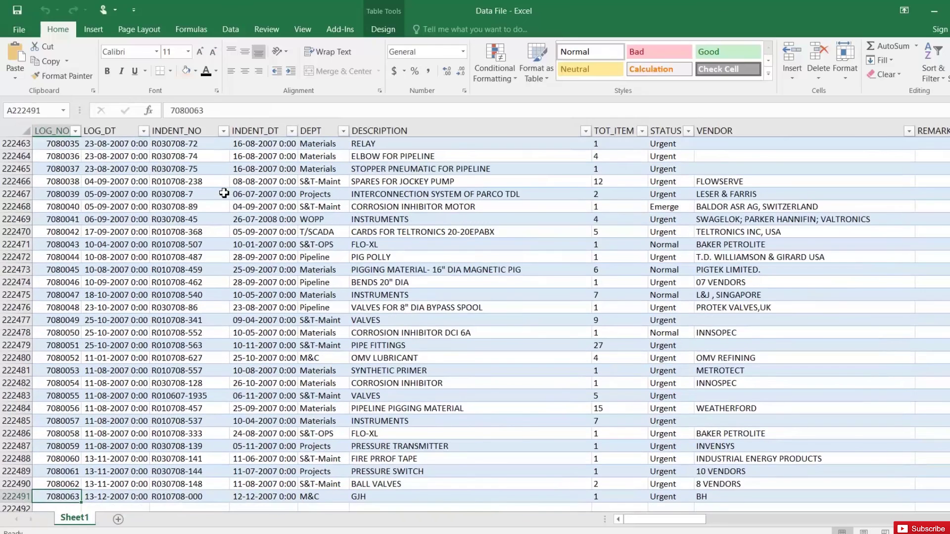
key(ctrl+Up)
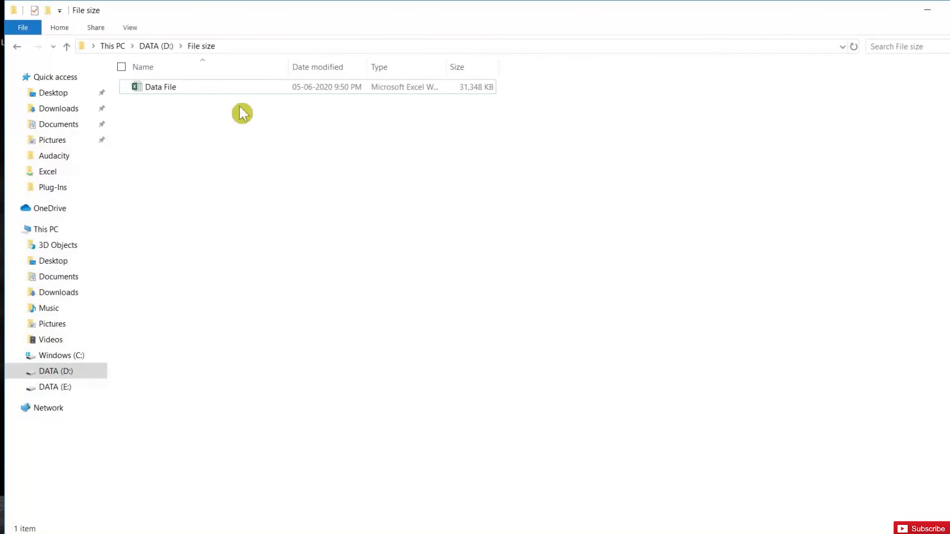
- Check the original Data File's size (30.6 MB) in its Properties
right_click(192, 87)
right_click(204, 90)
click(136, 354)
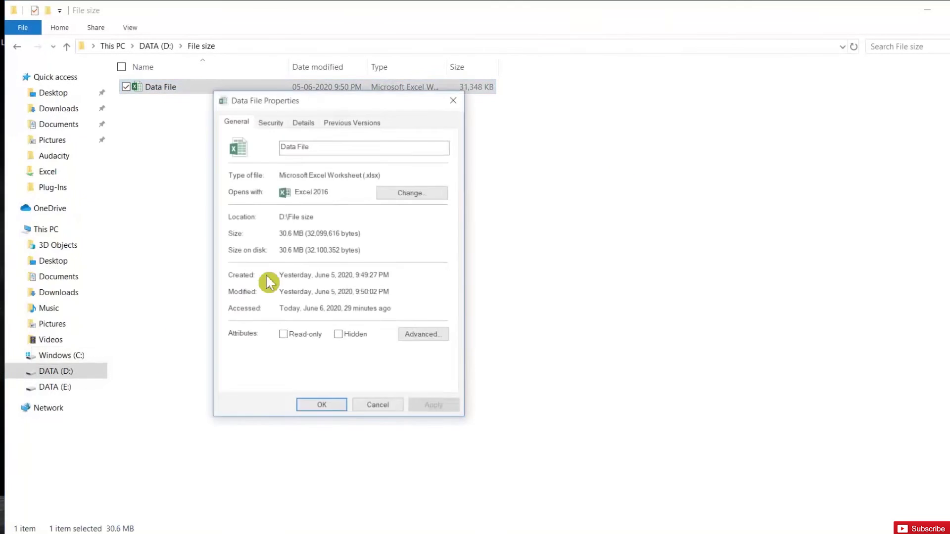
click(390, 409)
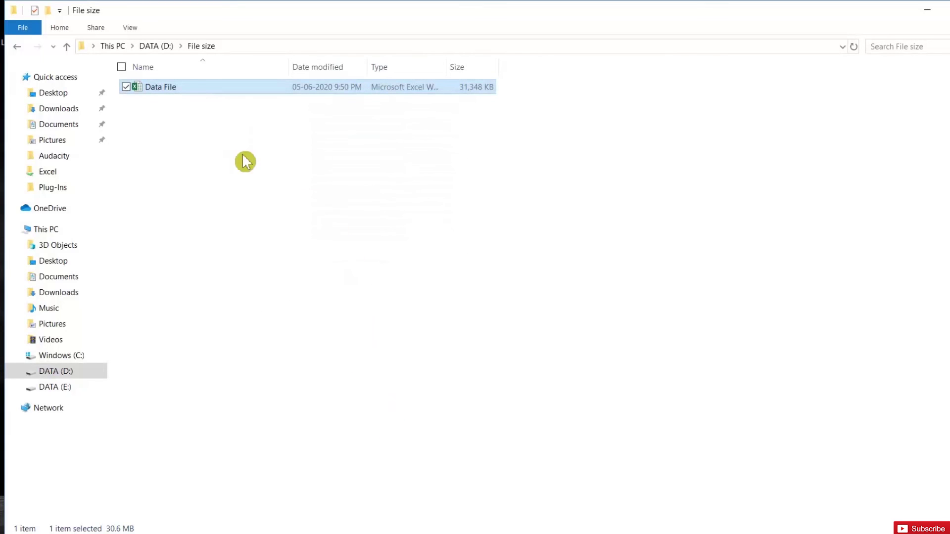
- Open Data File in Excel and maximise the window
double_click(186, 87)
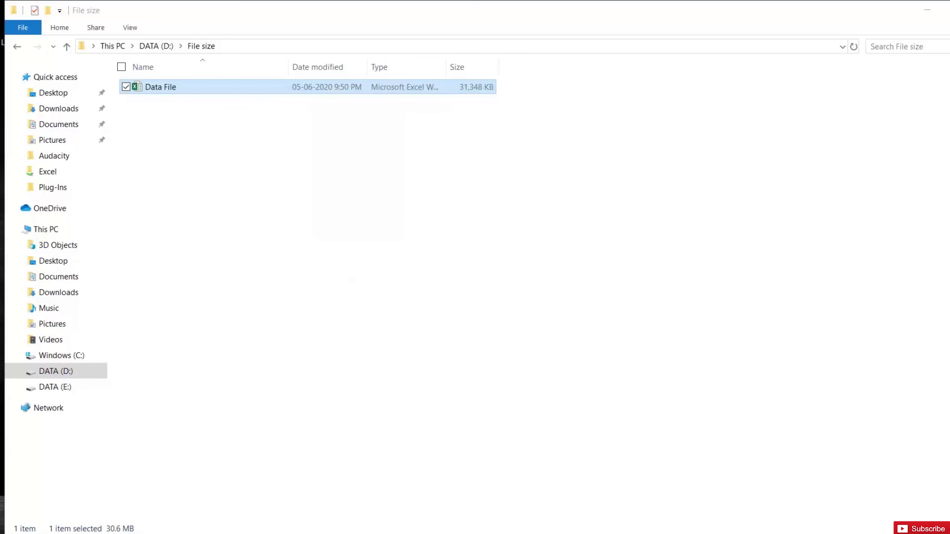
click(277, 198)
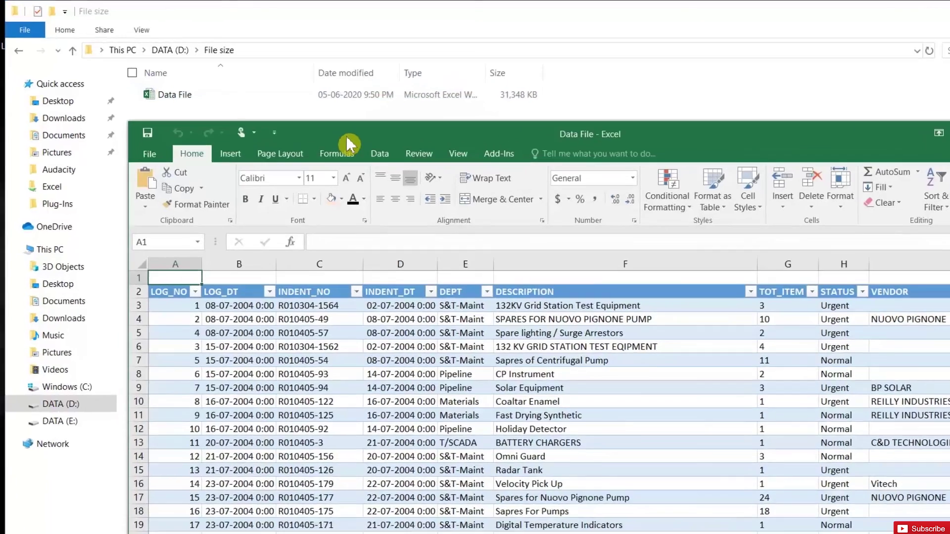
double_click(314, 125)
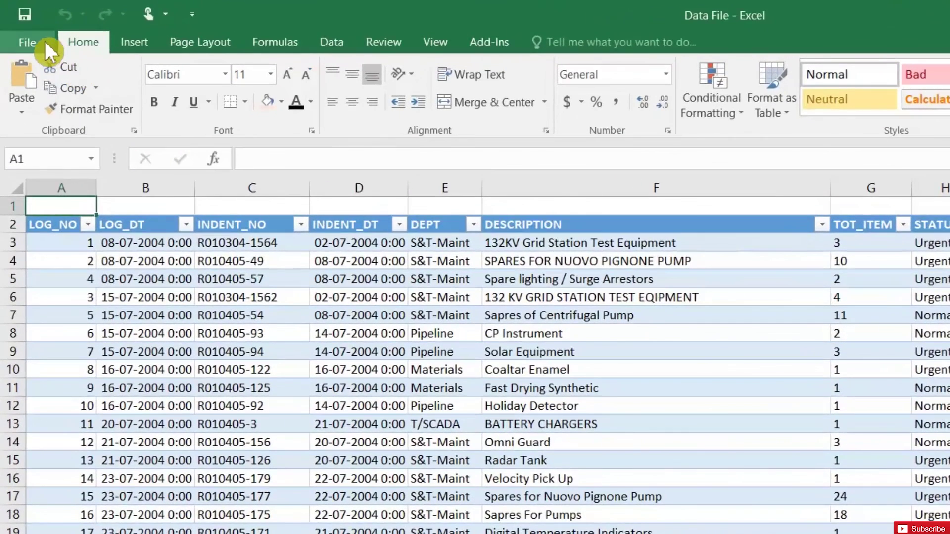
- Save a copy as Excel Binary Workbook in the File size folder, then close Excel
click(44, 40)
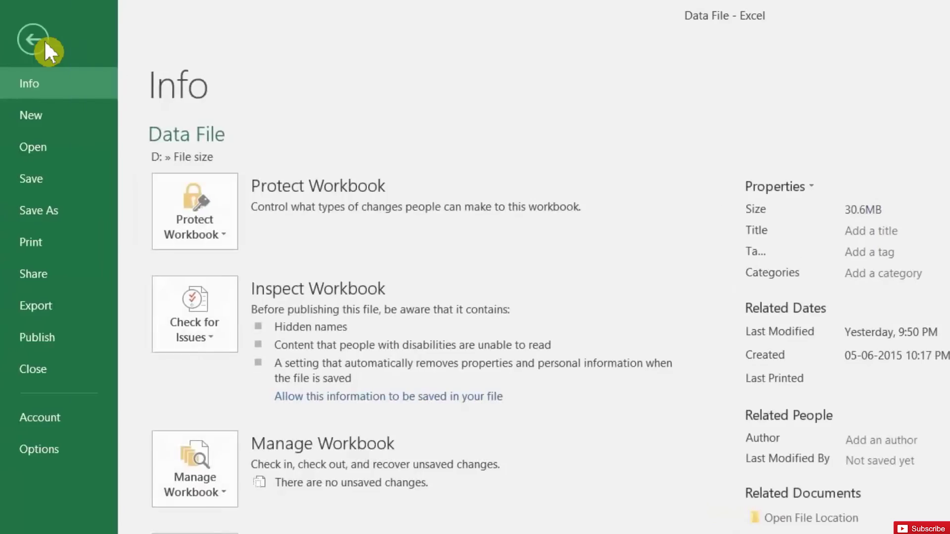
click(55, 212)
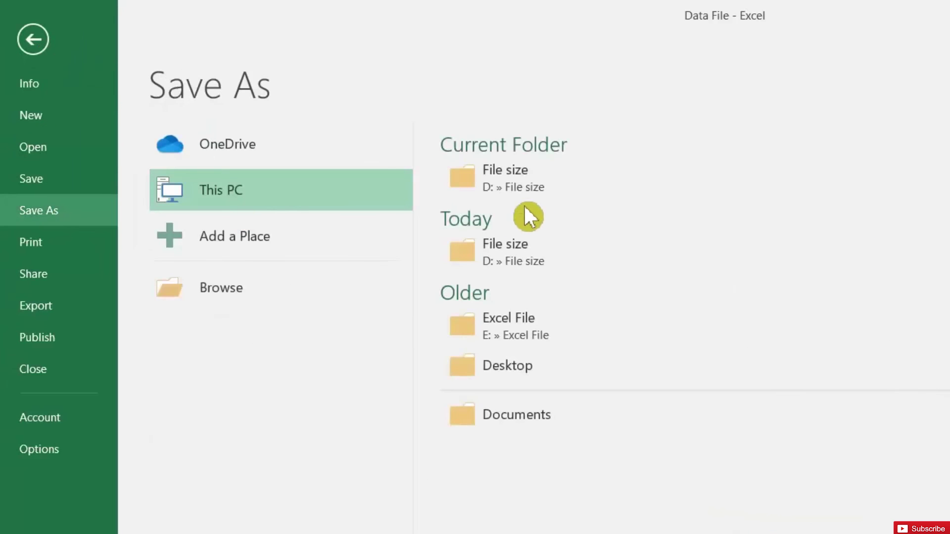
click(549, 185)
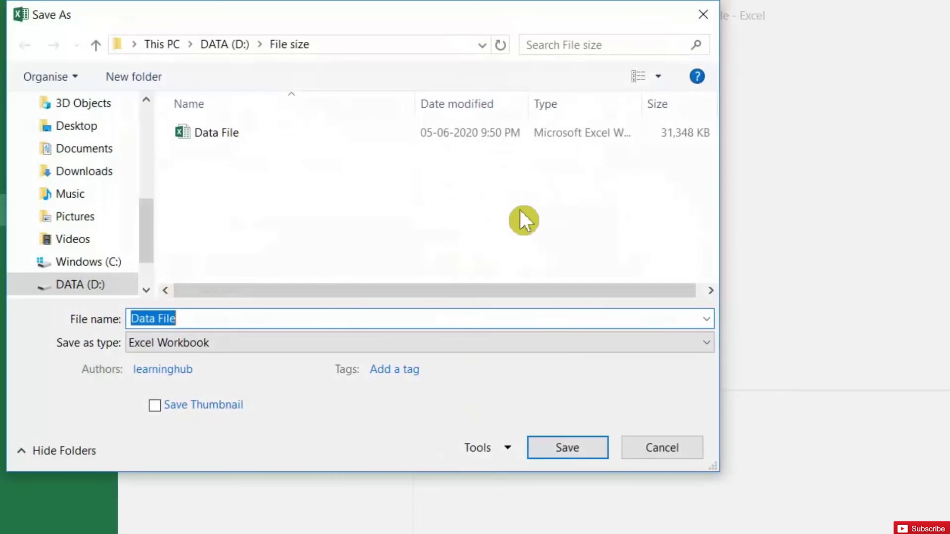
click(278, 343)
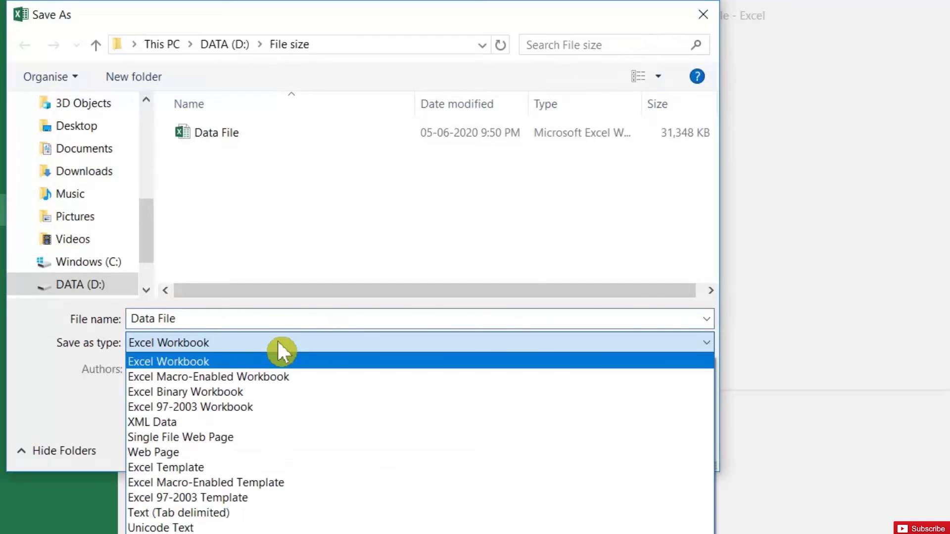
click(263, 394)
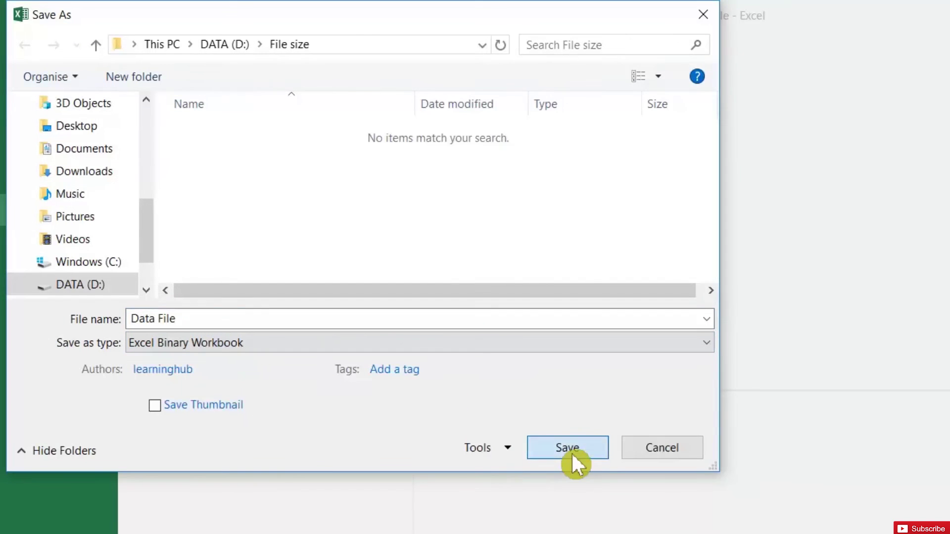
click(570, 451)
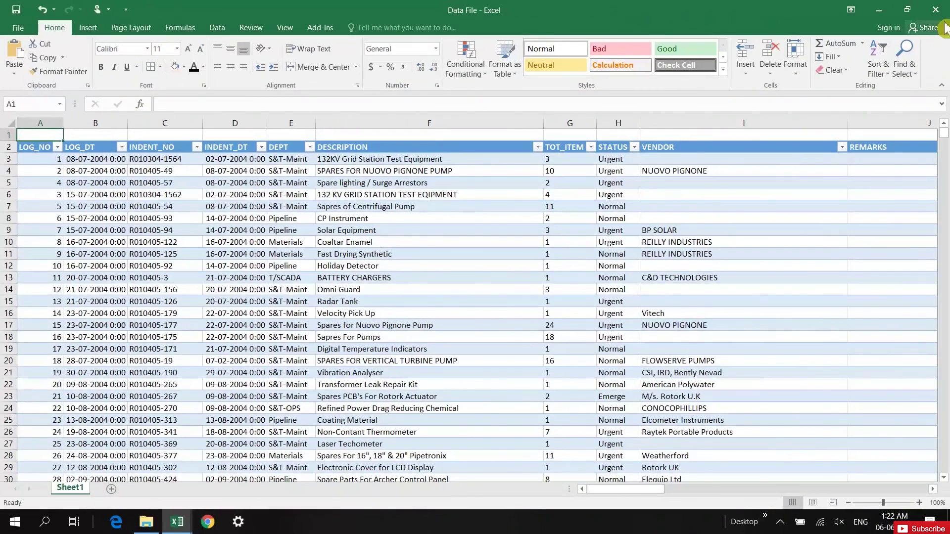
click(935, 9)
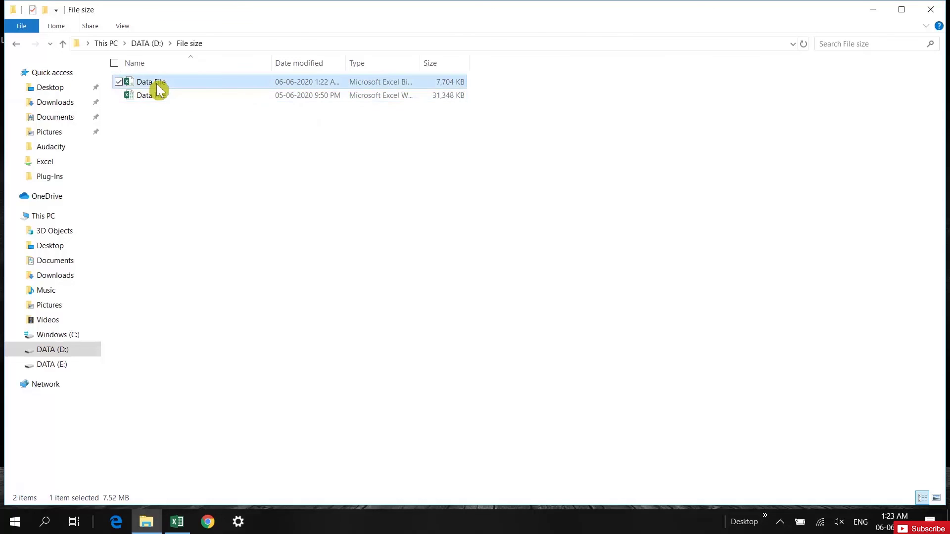
- Confirm in Properties that the new binary Data File is only 7.52 MB
right_click(158, 85)
click(104, 334)
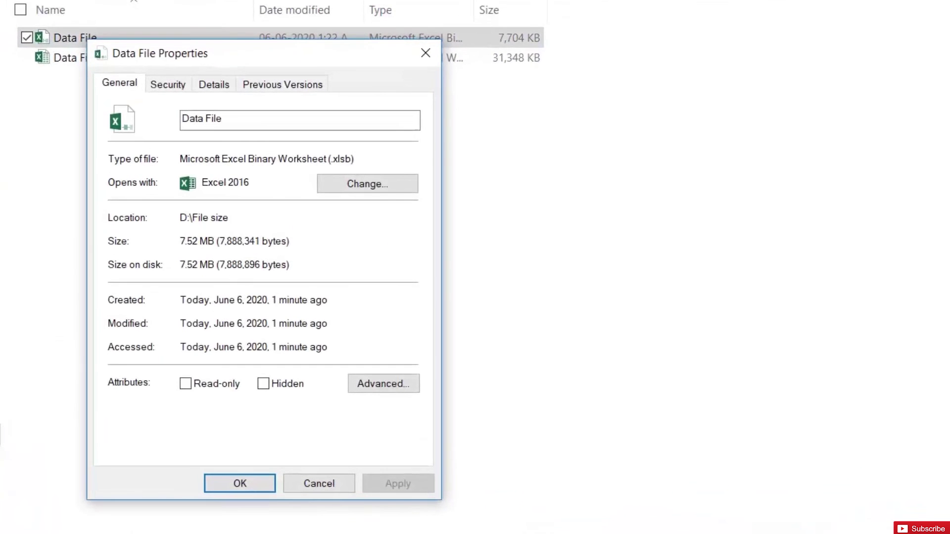
click(320, 484)
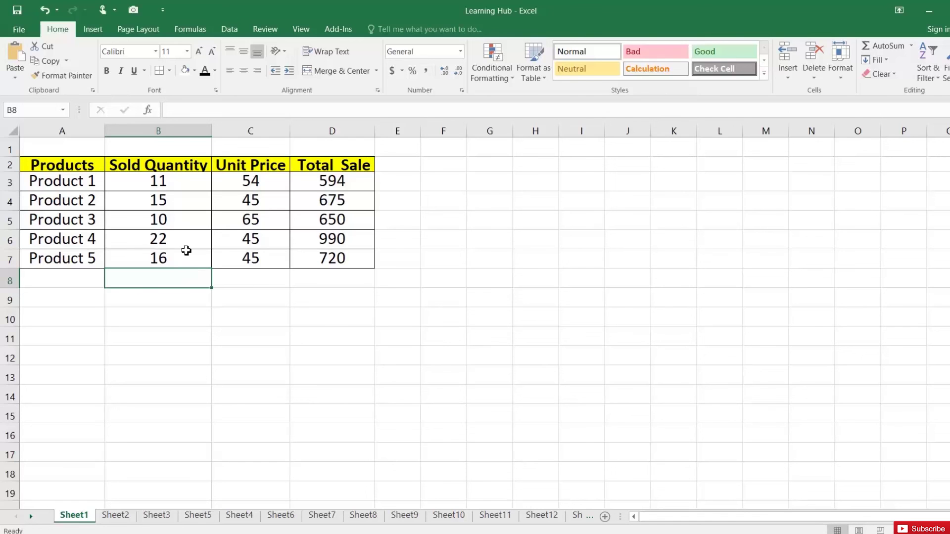
- In Excel's Save options, change the AutoRecover interval from 10 to 3 minutes
click(19, 30)
click(32, 313)
click(165, 84)
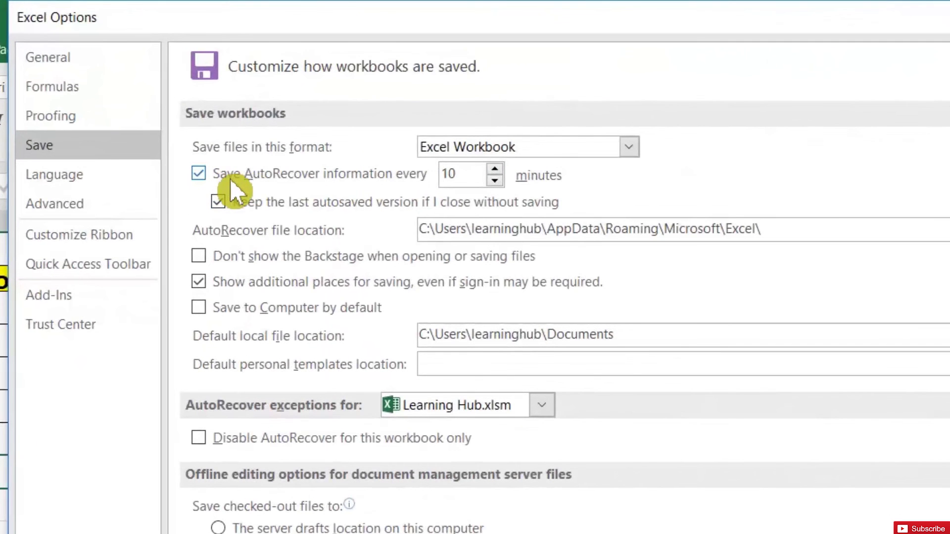
double_click(448, 174)
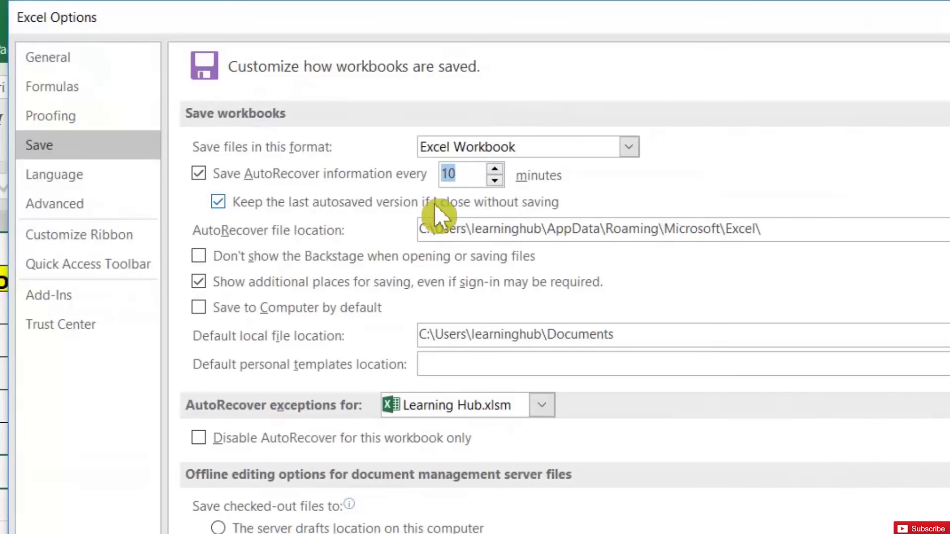
text(3)
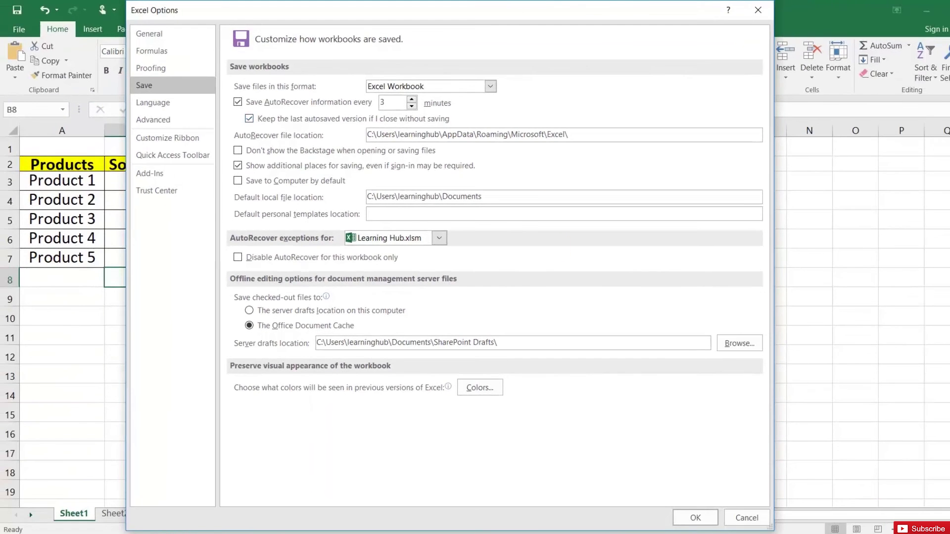
click(692, 517)
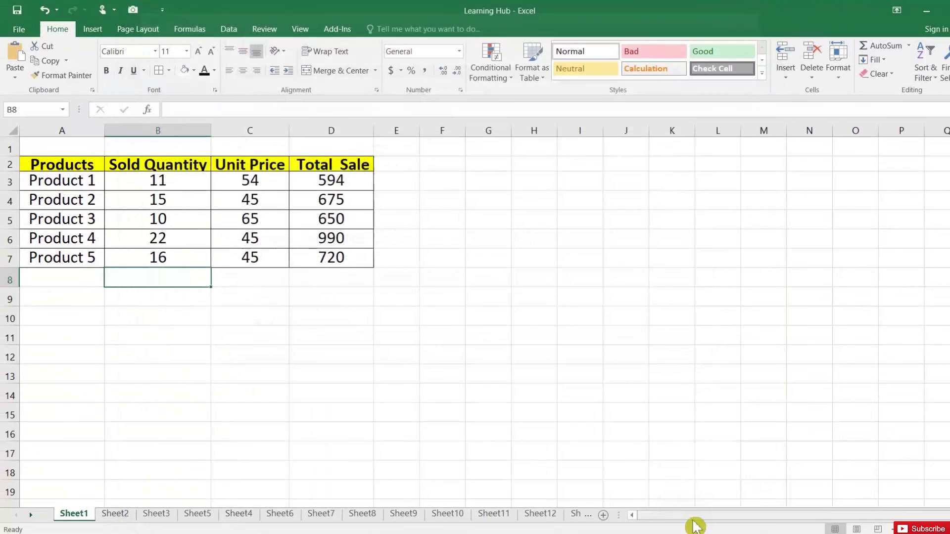
click(365, 281)
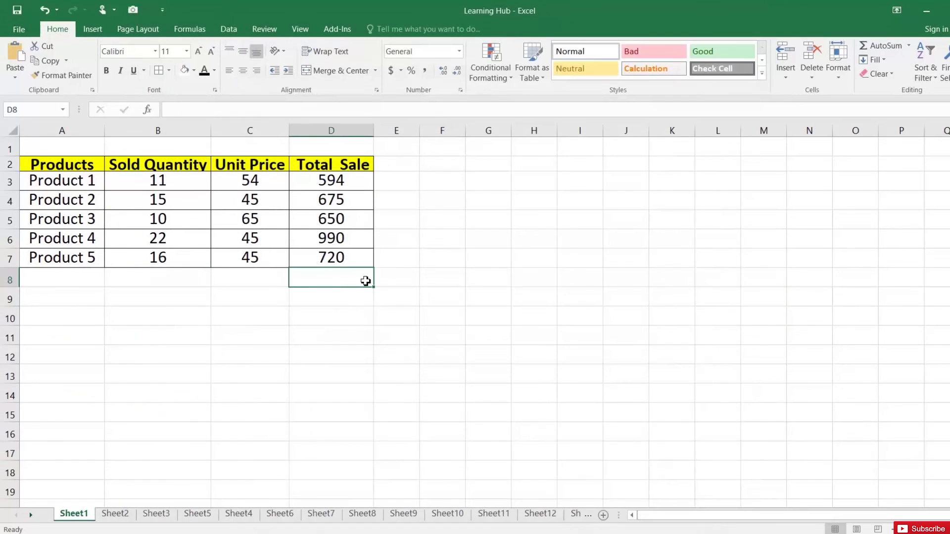